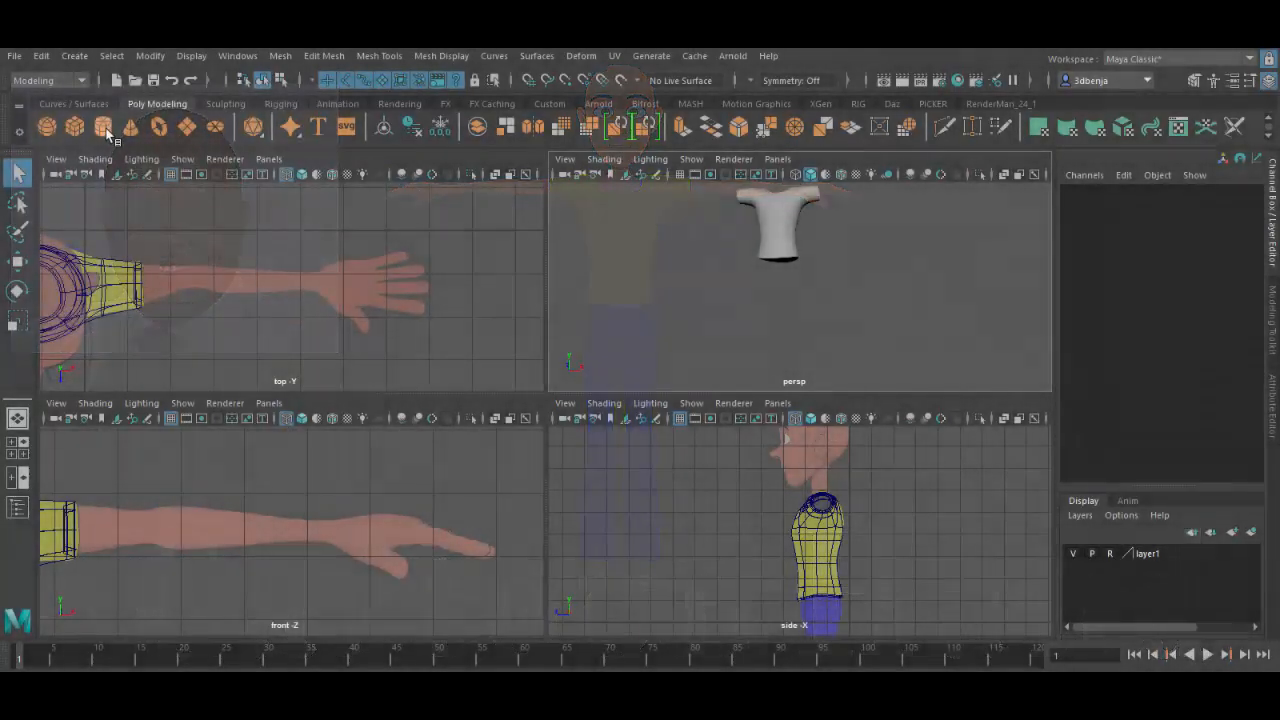
- Draw a polygon cylinder below the shirt in the perspective view, about 0.9 in radius and 2.5 high
click(105, 127)
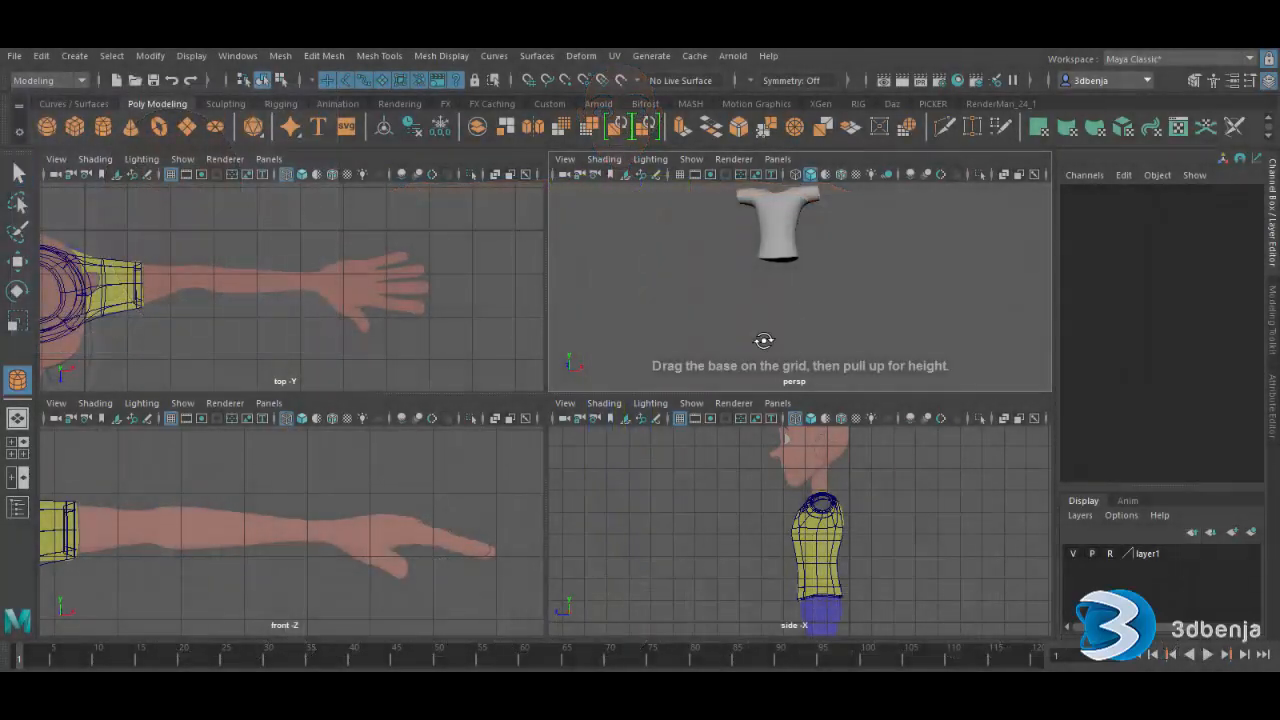
drag(774, 330, 777, 268)
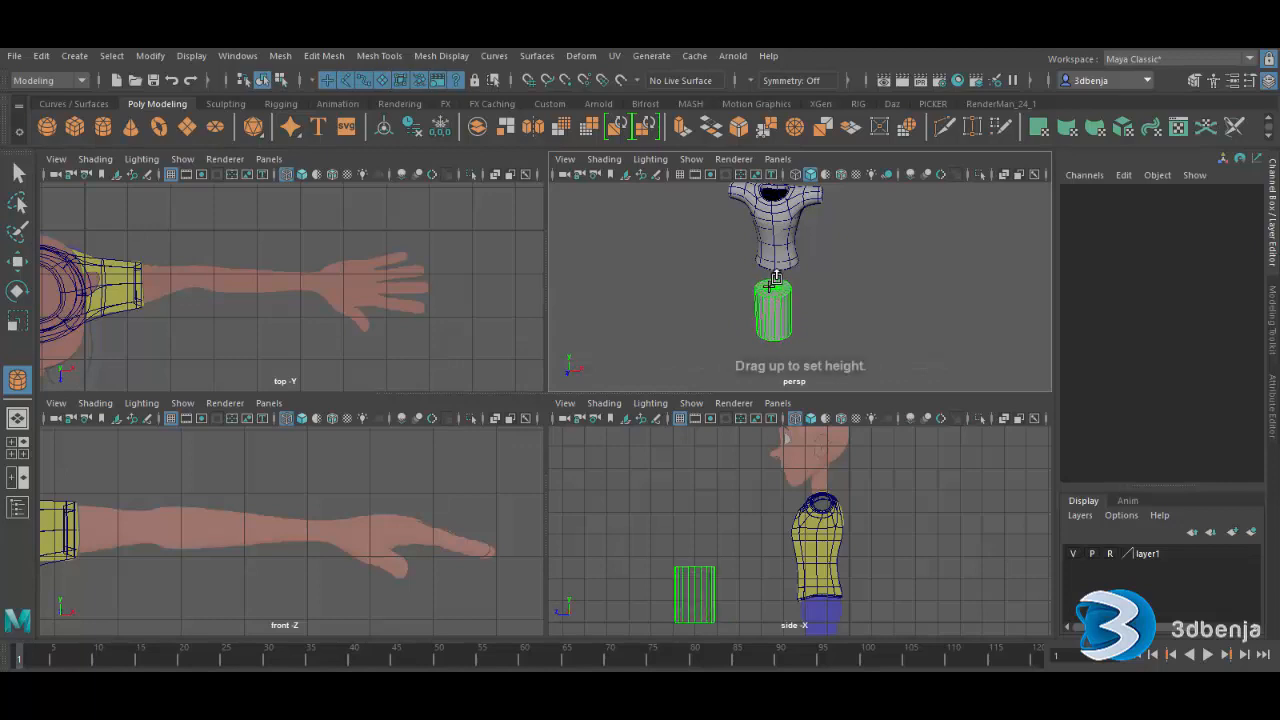
key(space)
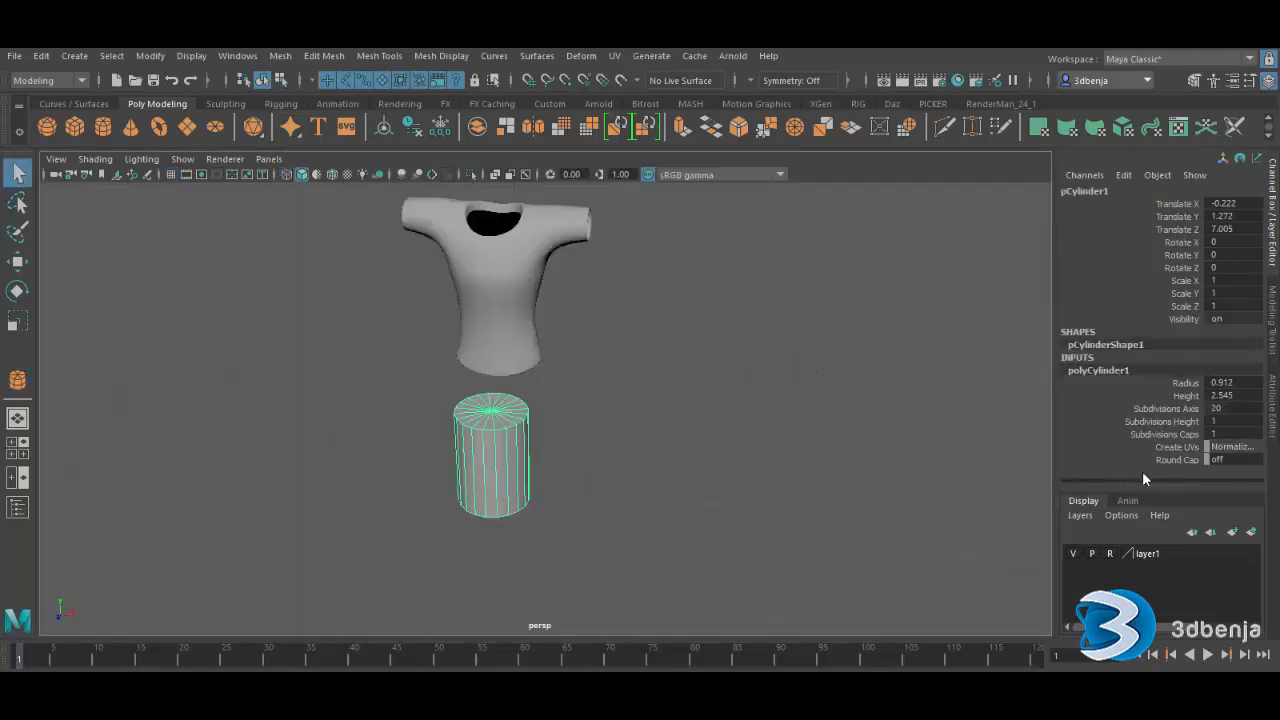
- Set the cylinder's axis subdivisions to 8 and its cap subdivisions to 0
double_click(1227, 408)
text(8)
key(Return)
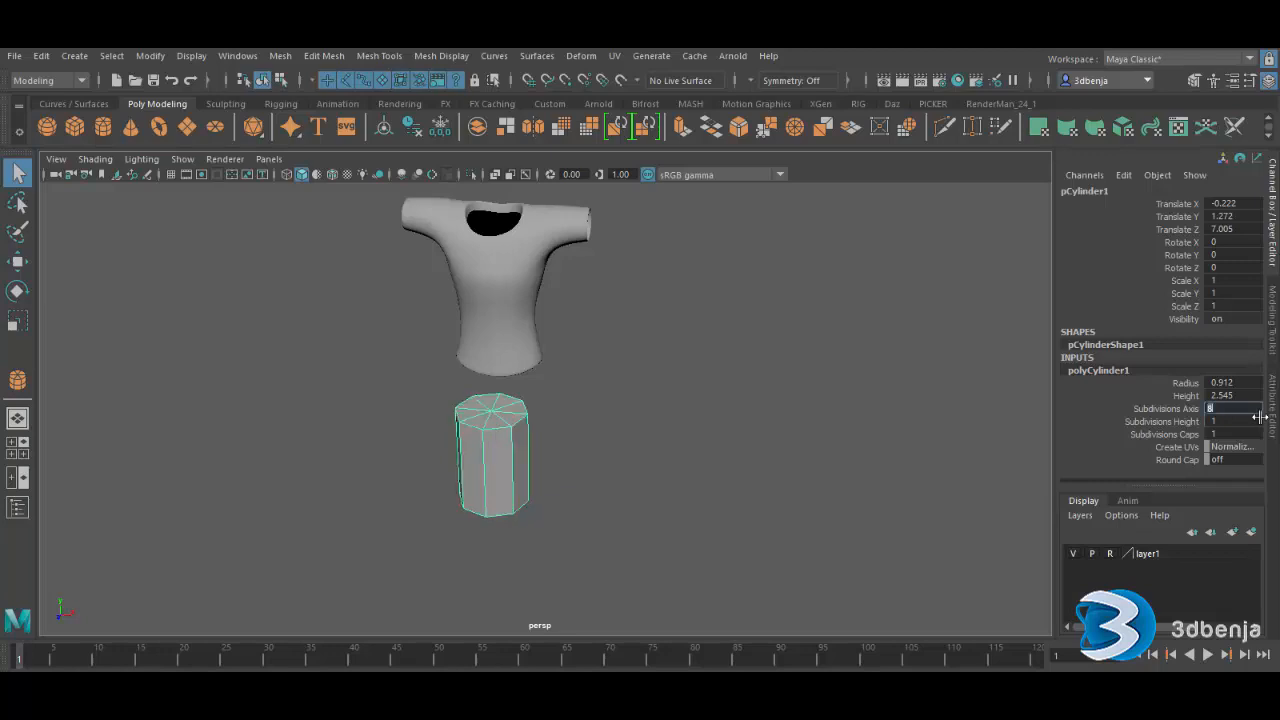
double_click(1240, 421)
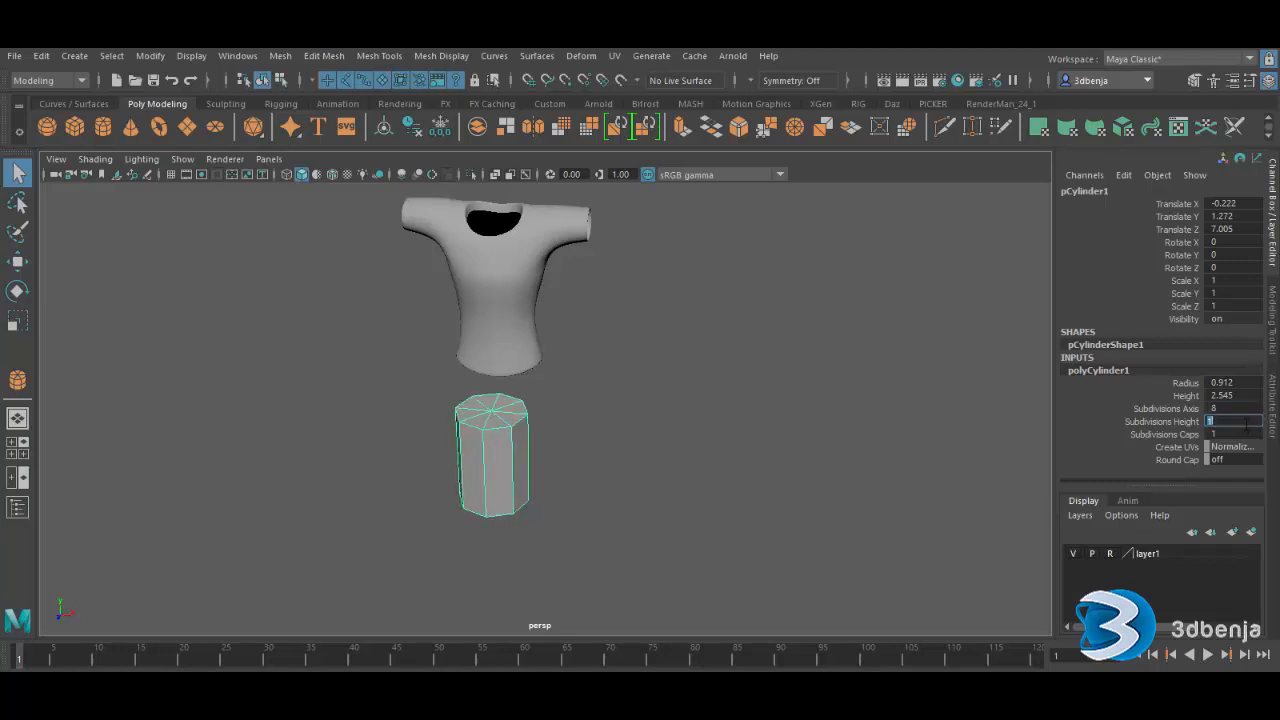
double_click(1235, 435)
text(0)
key(Return)
click(696, 516)
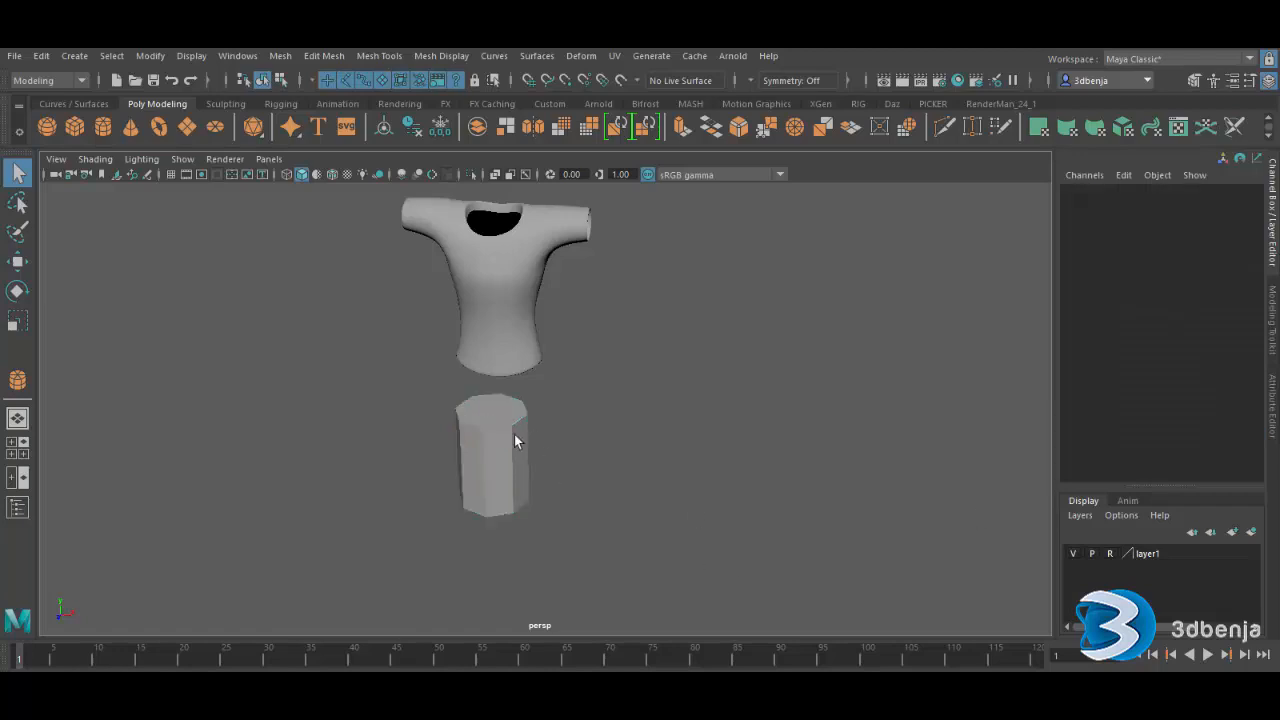
- Rotate the cylinder 90 degrees about the X axis by entering an exact value
click(514, 441)
click(17, 291)
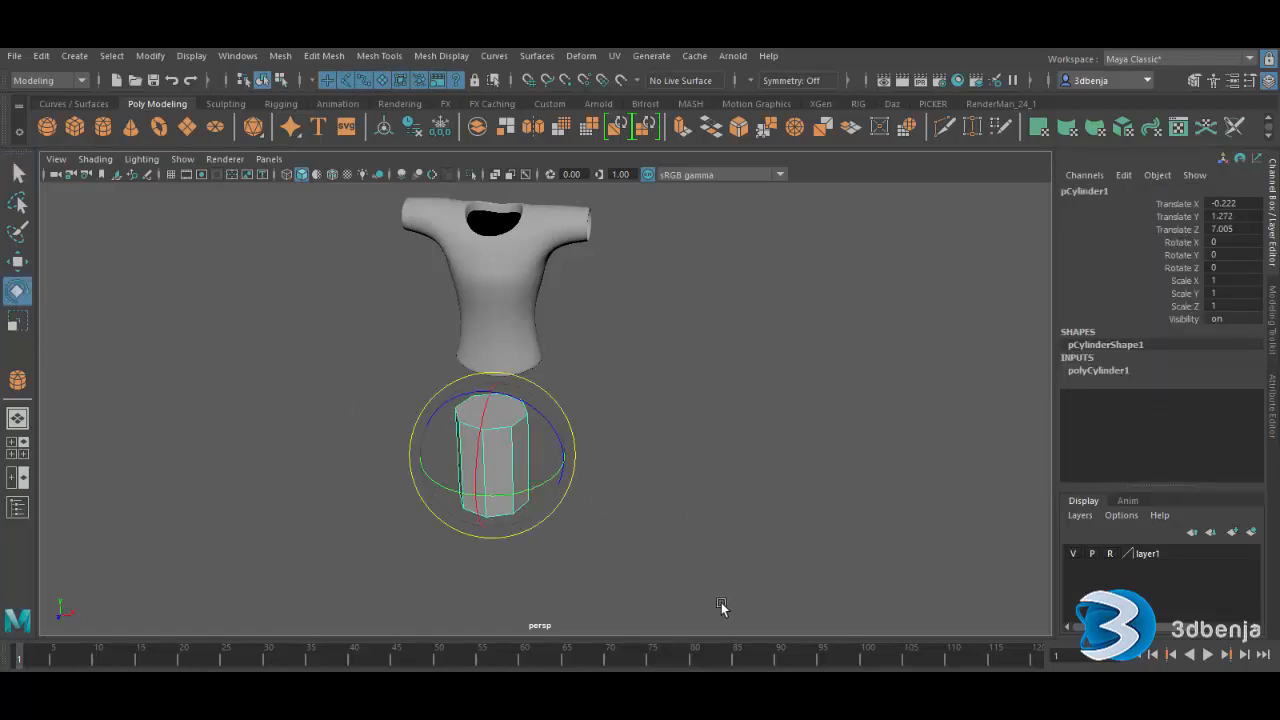
click(1228, 243)
key(Return)
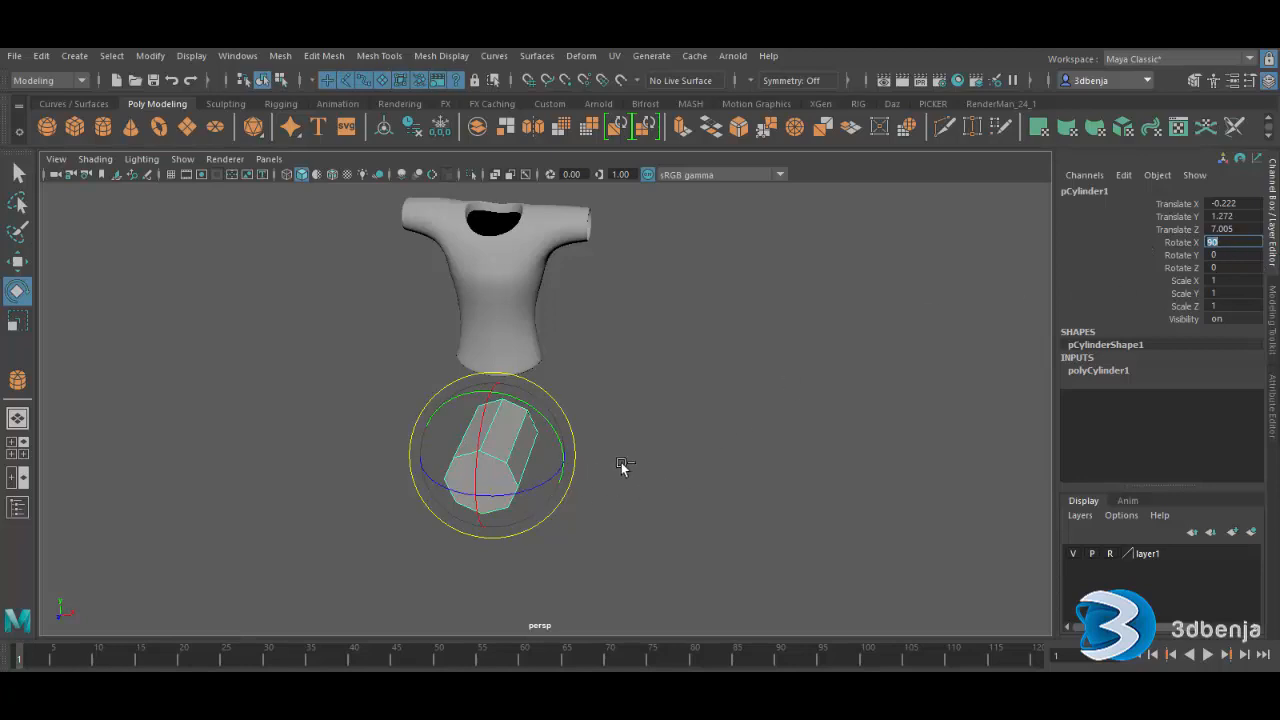
click(700, 430)
click(502, 448)
- Move the cylinder up to the arm's height in the front view, at about Y 5.26
key(space)
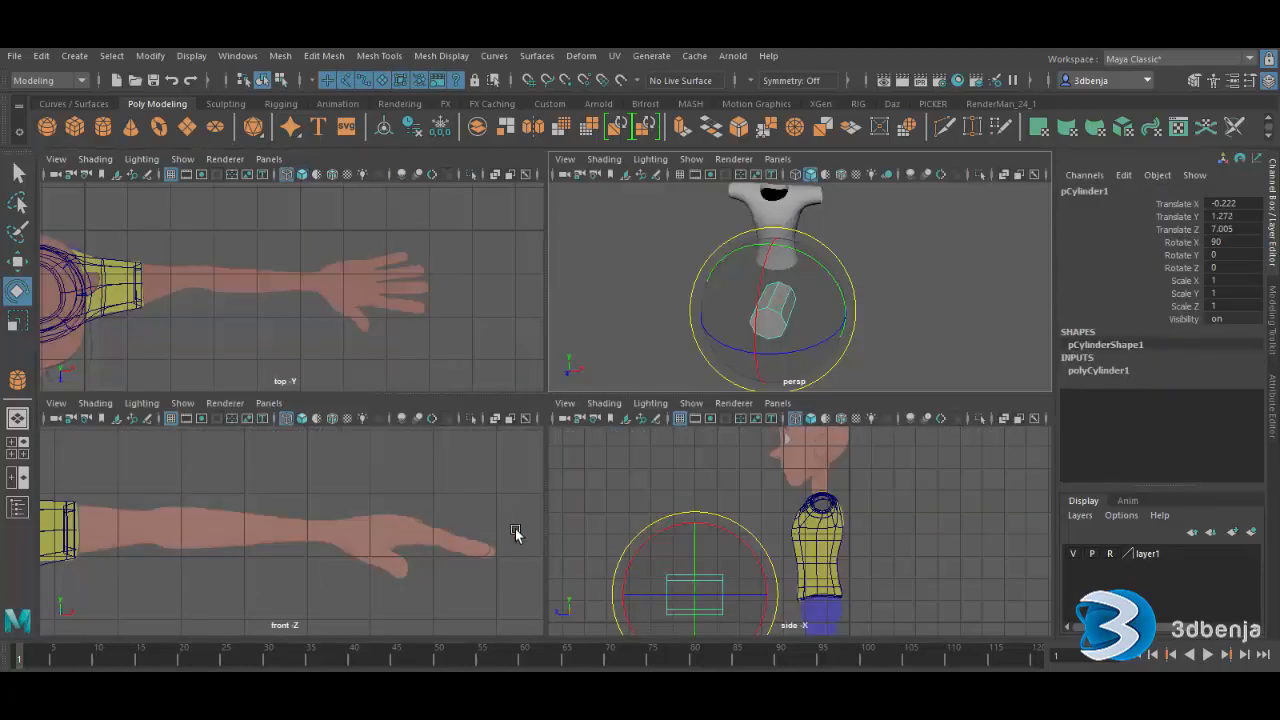
scroll(327, 519, down, 7)
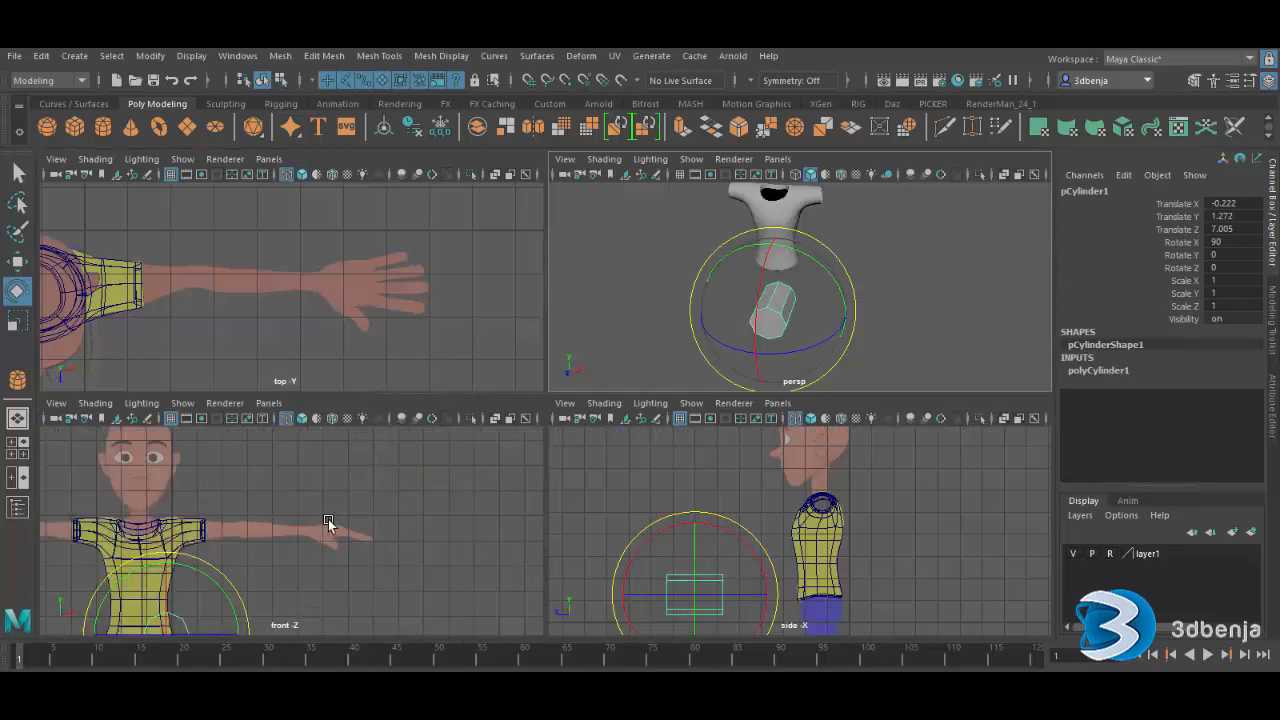
click(17, 262)
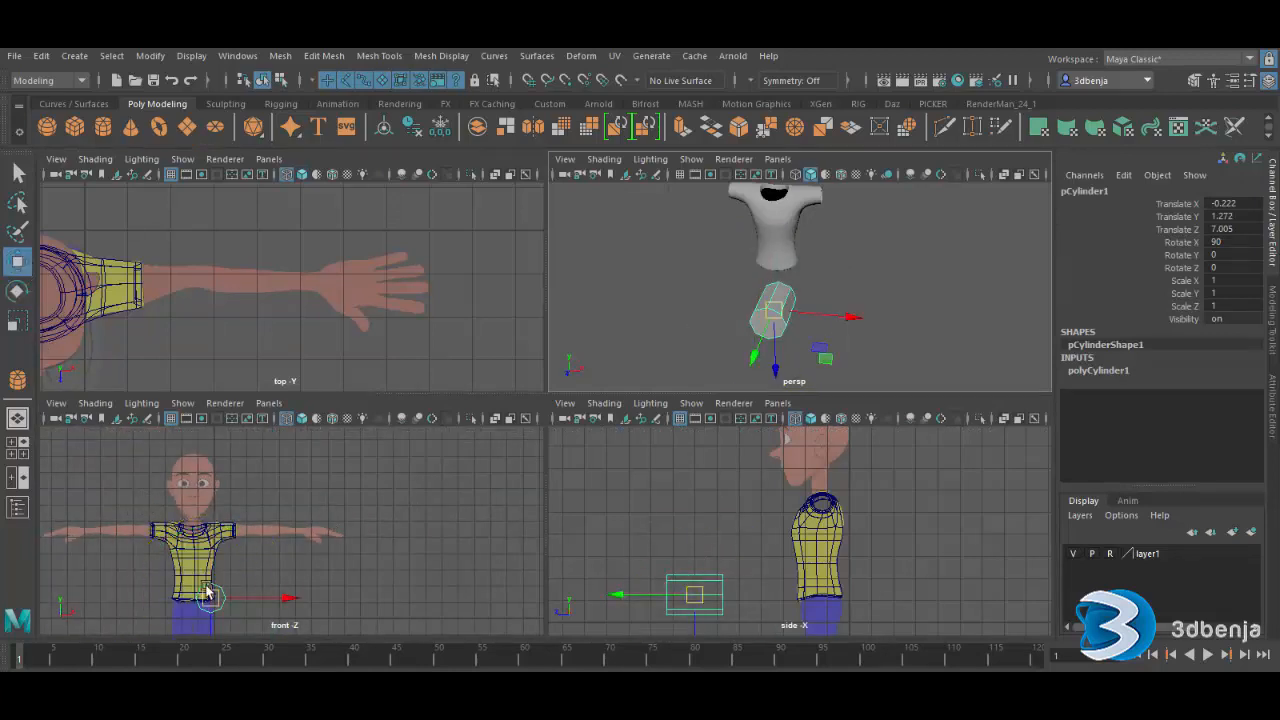
drag(208, 591, 208, 528)
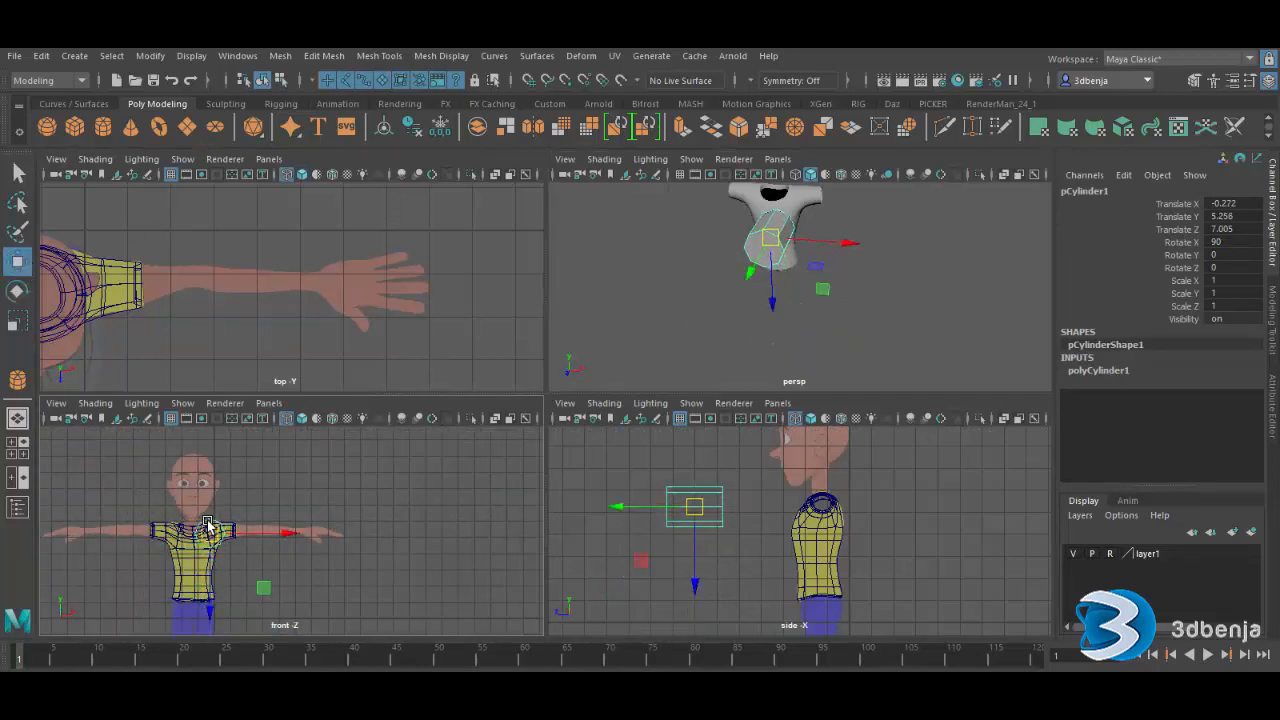
- Set the cylinder's Y rotation to 90 degrees and slide it outward over the upper arm to about X 2.4
click(1224, 258)
key(Return)
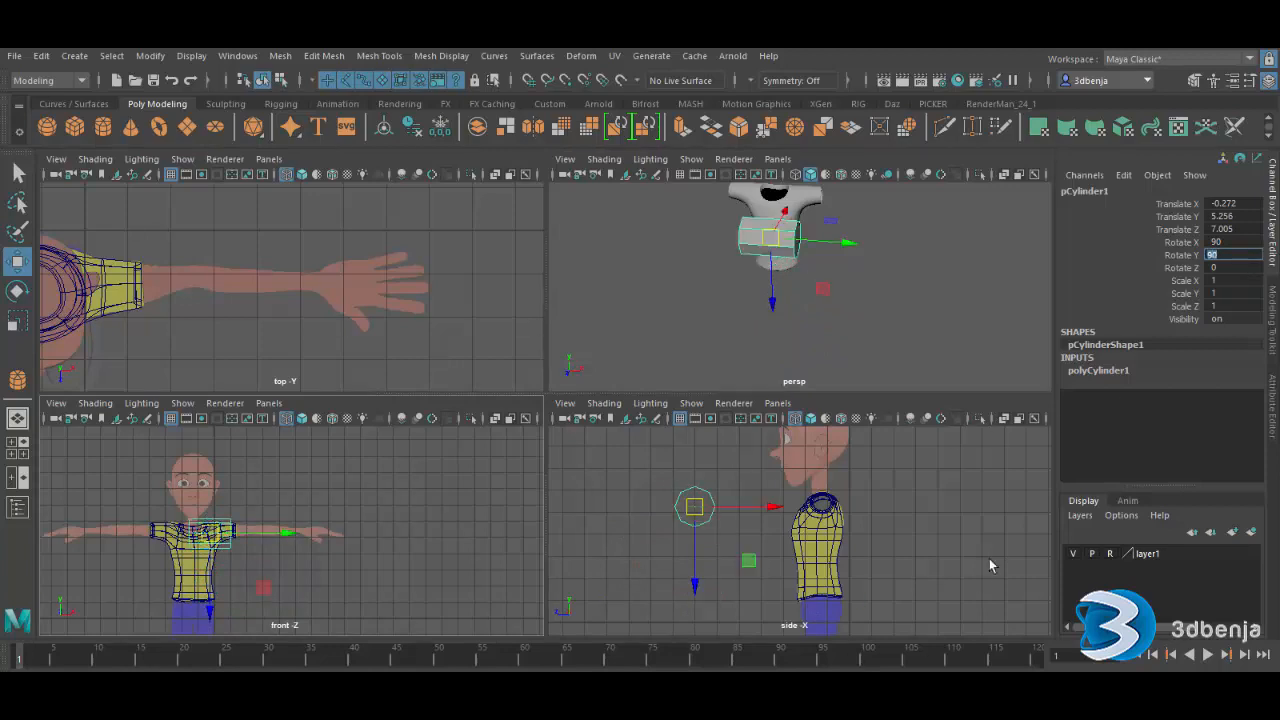
drag(262, 541, 313, 544)
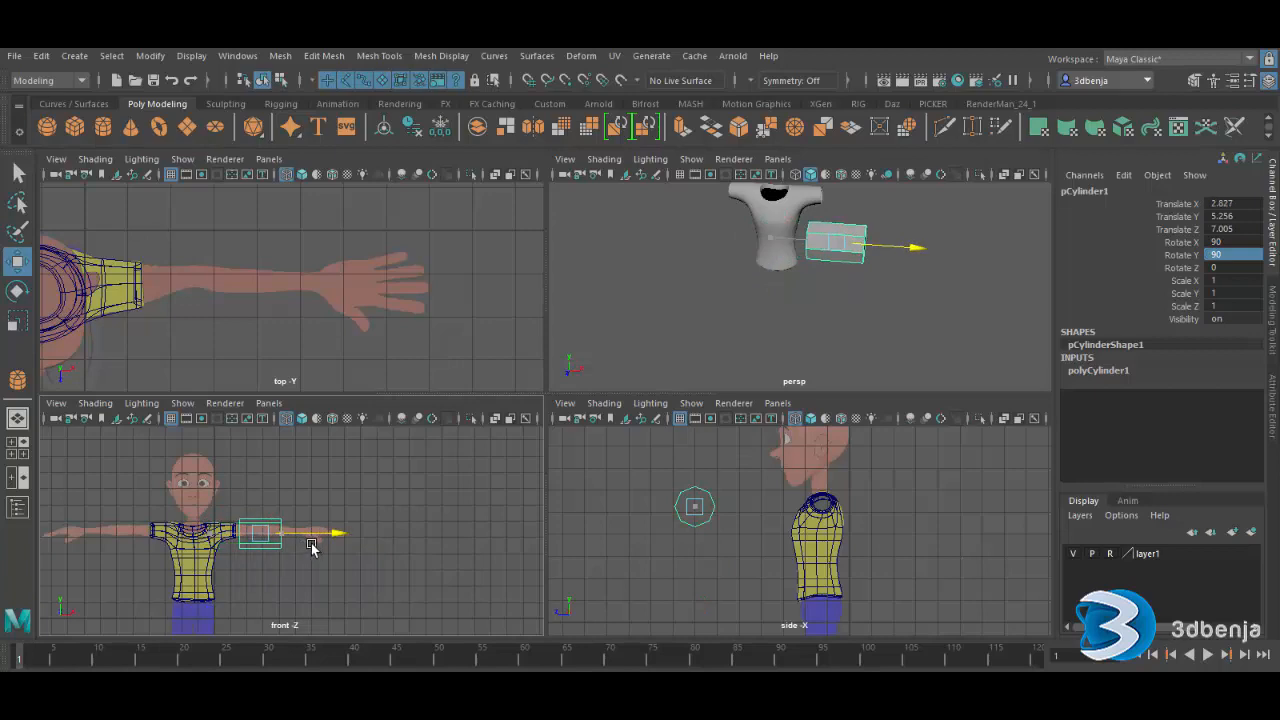
- Try an X rotation of 0 degrees on the cylinder, and restore it to 90 degrees
click(1227, 243)
text(0)
key(Return)
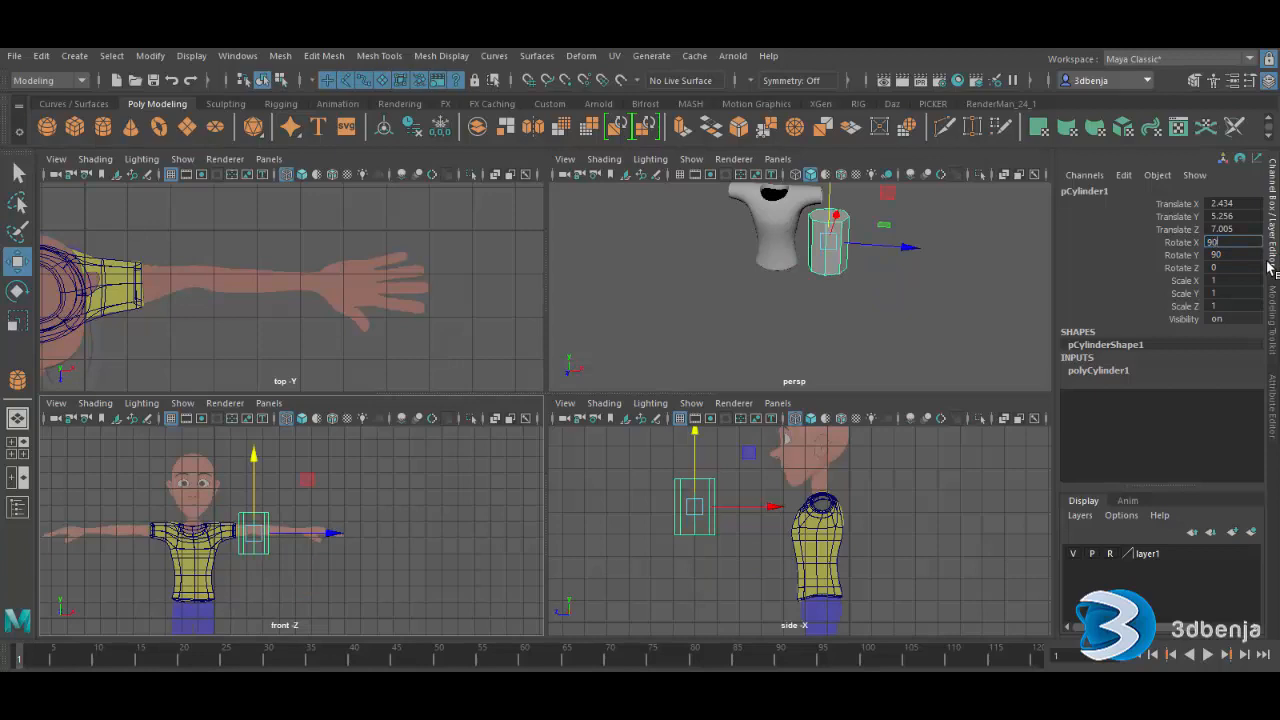
text(90)
key(Return)
- Set the cylinder's Y rotation to -90 degrees and deselect it
click(1228, 255)
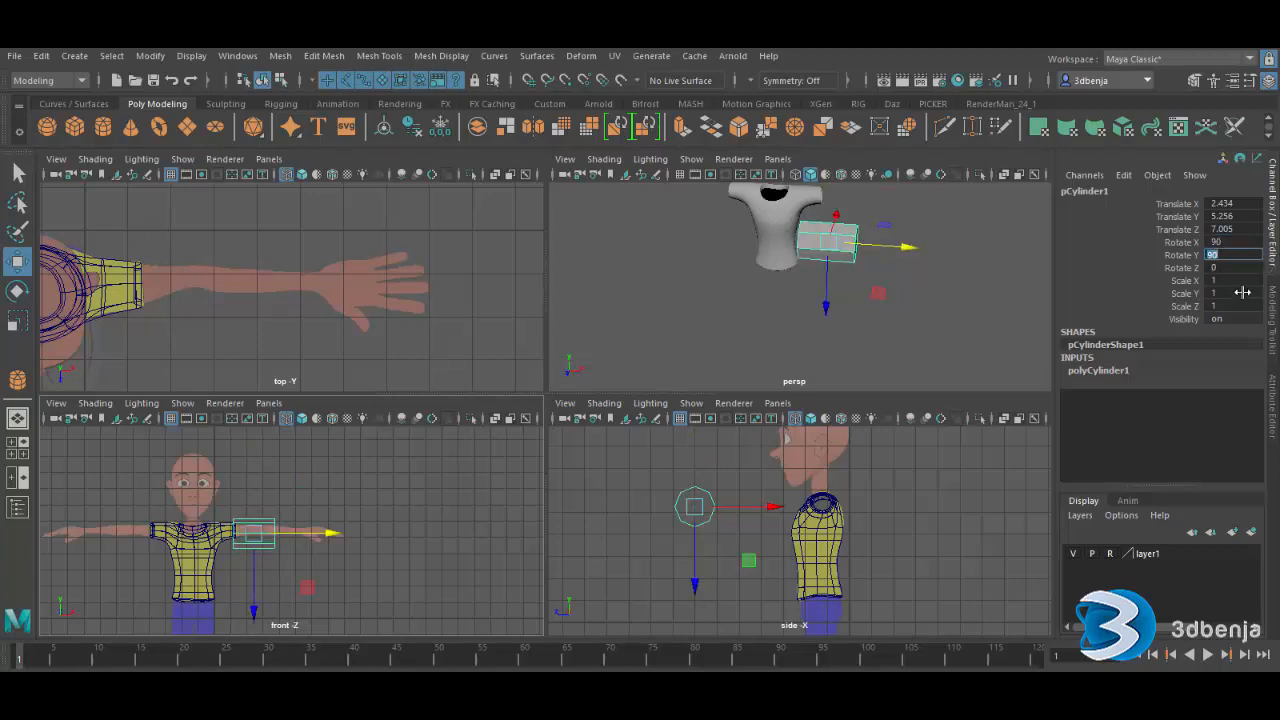
key(Return)
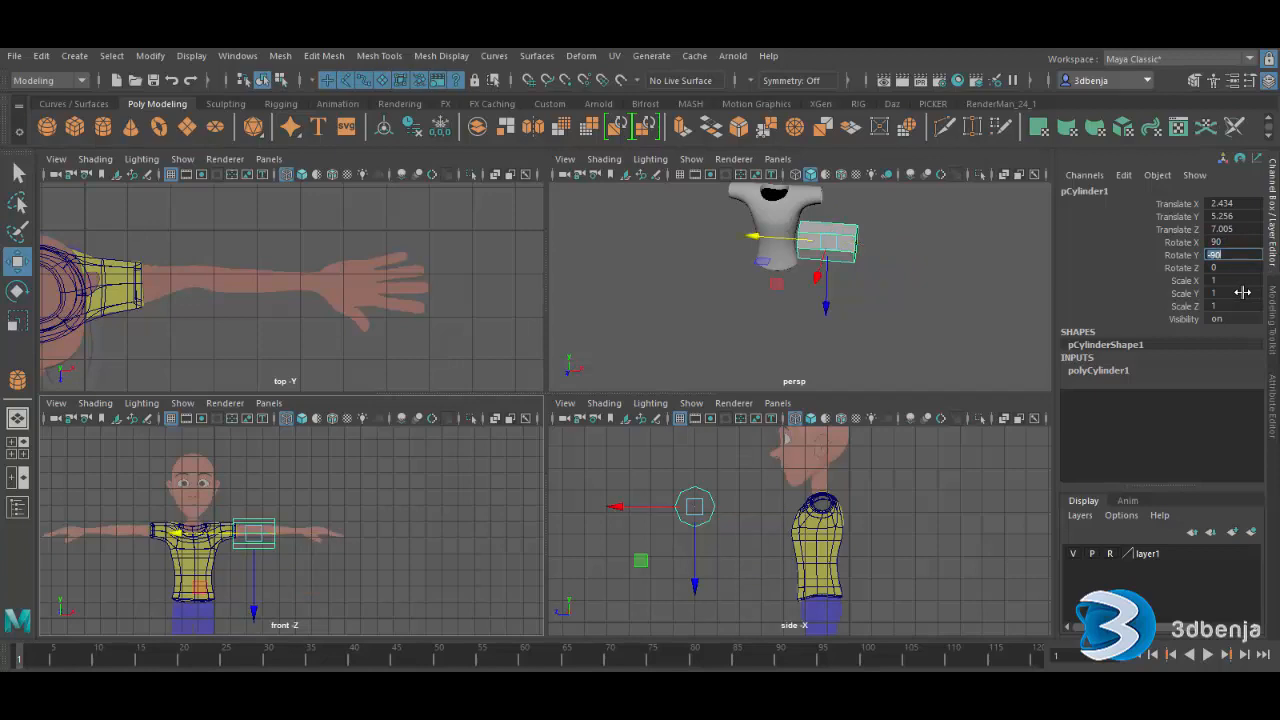
click(684, 544)
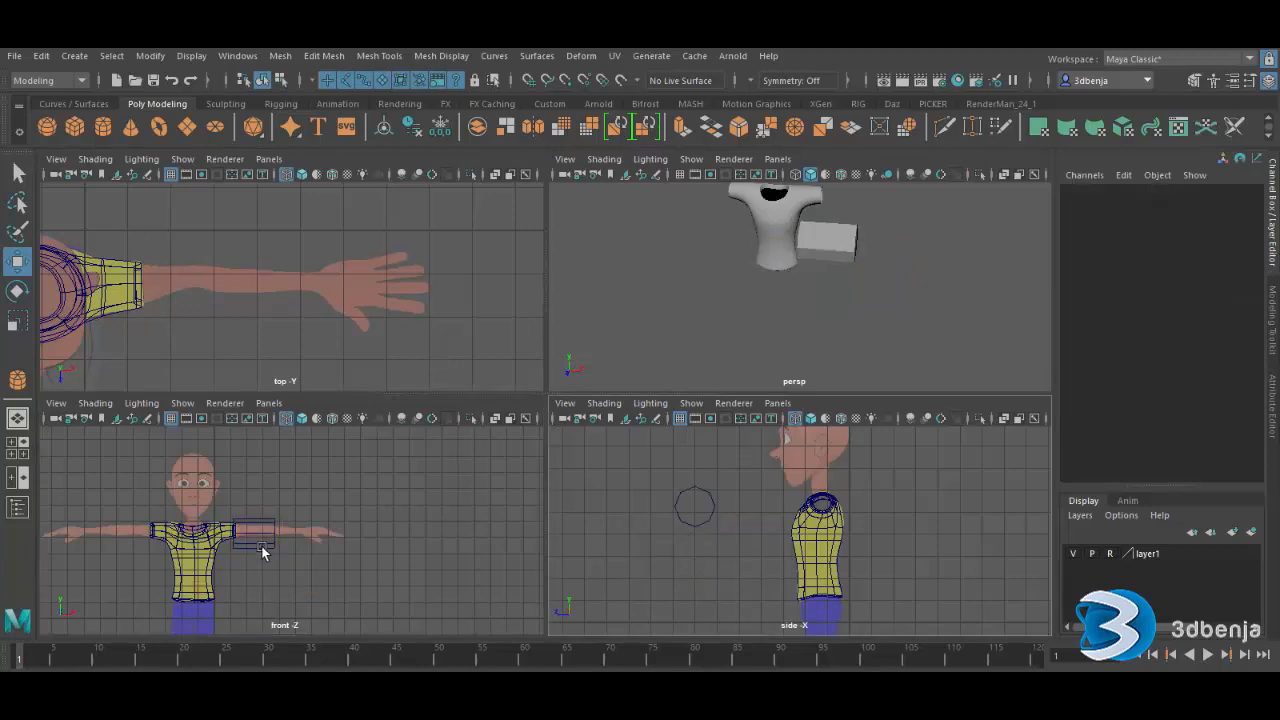
- Reduce the cylinder's radius to about 0.412 so it approximates the upper arm's thickness in the front view
click(260, 542)
scroll(332, 533, up, 6)
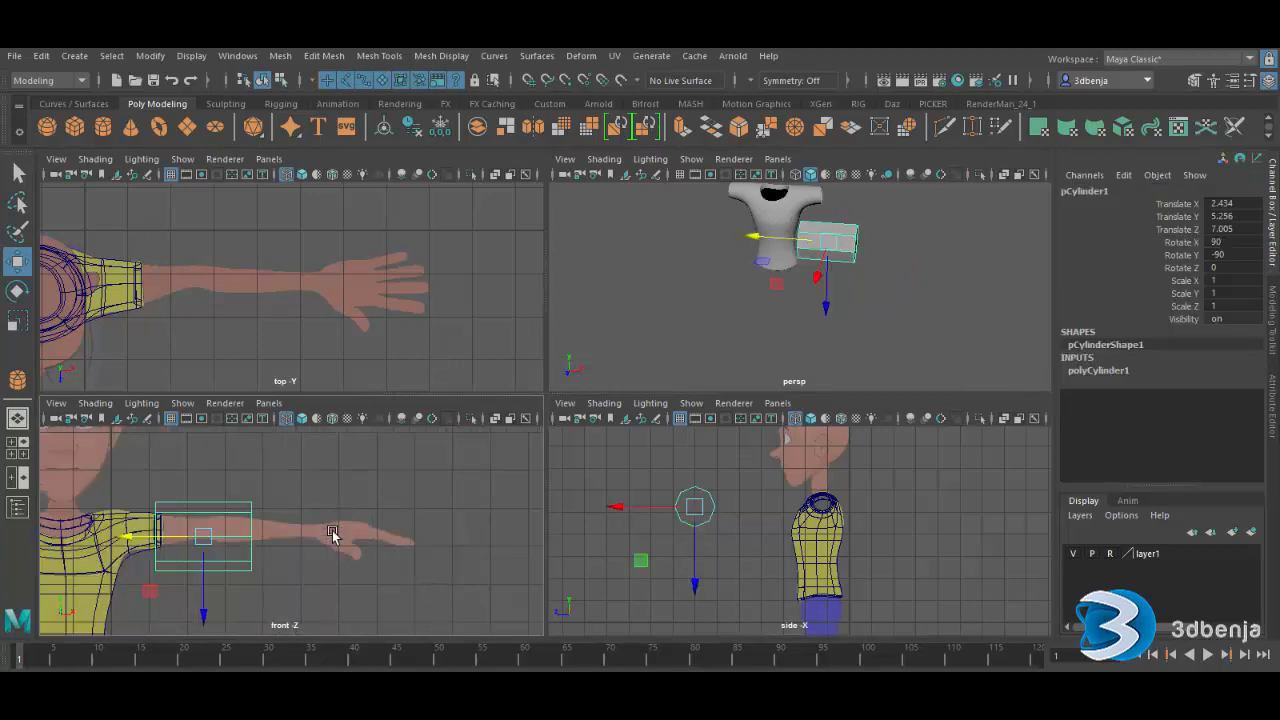
alt+middle_drag(266, 565, 287, 549)
scroll(500, 530, up, 3)
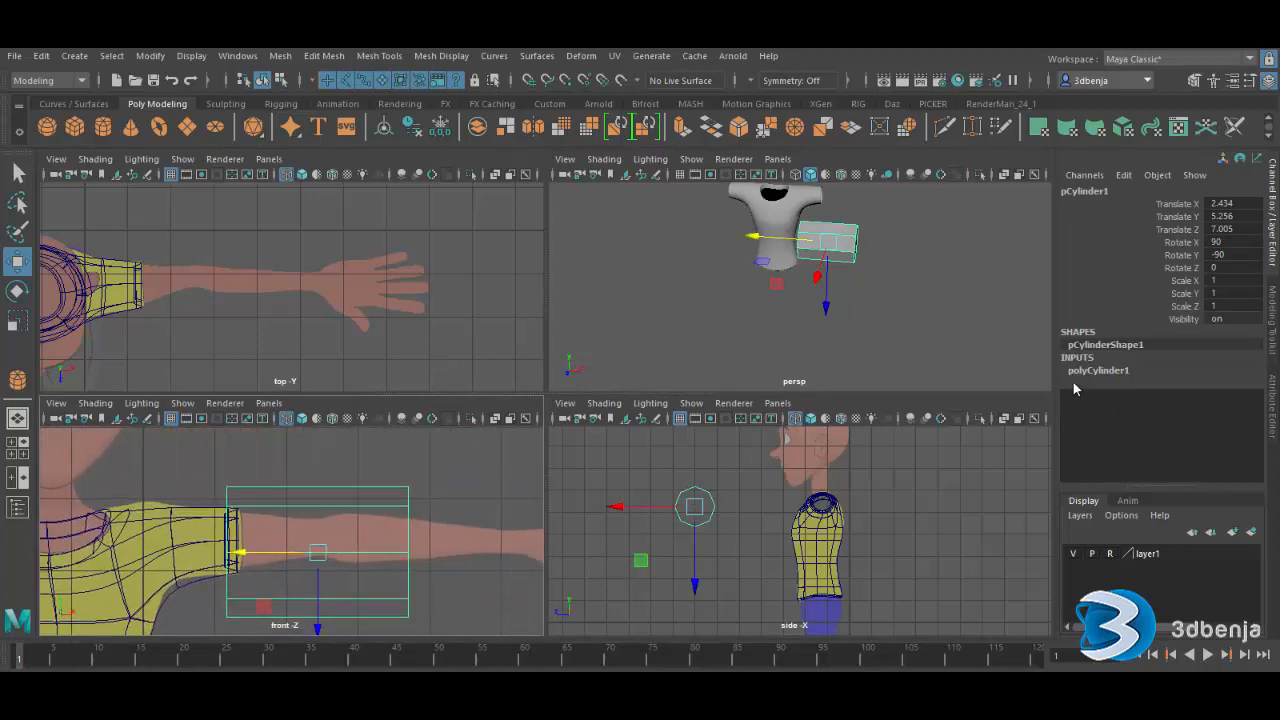
click(1090, 371)
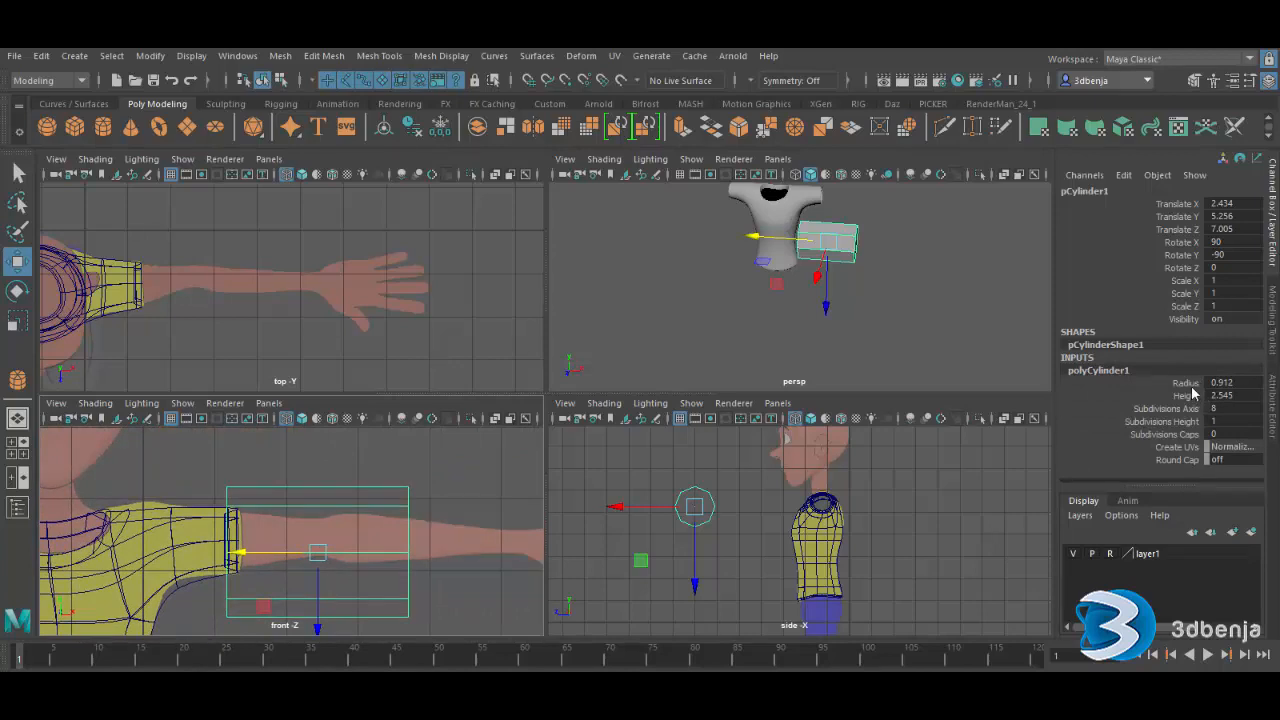
click(1186, 383)
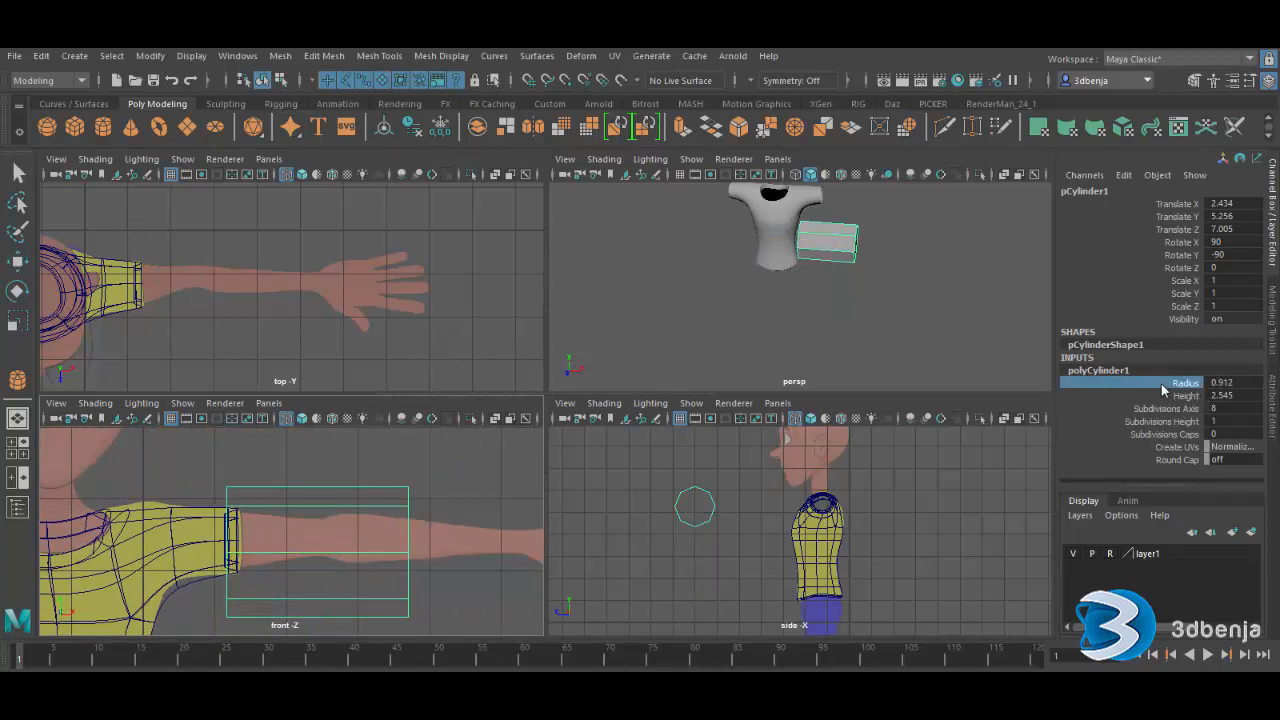
middle_drag(494, 566, 470, 542)
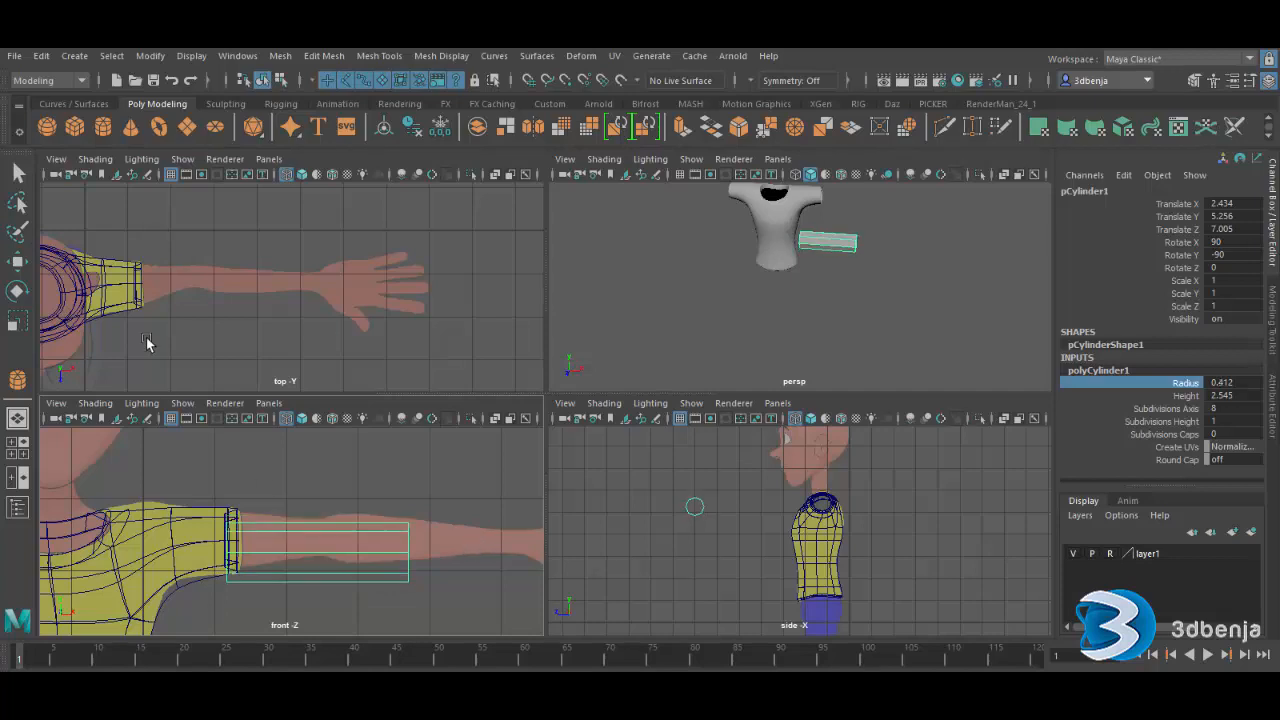
- Center the cylinder on the arm, raising it to about Y 5.41 and moving it back to about Z 1.15
click(17, 260)
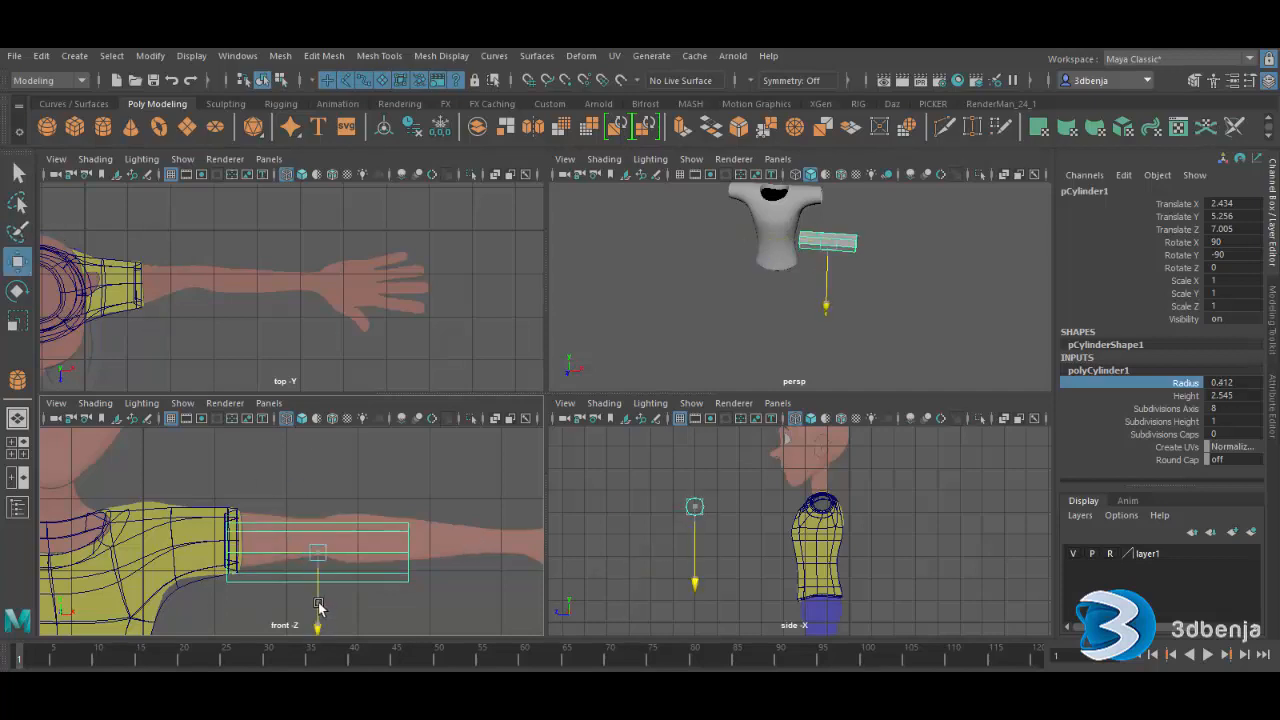
drag(318, 605, 322, 596)
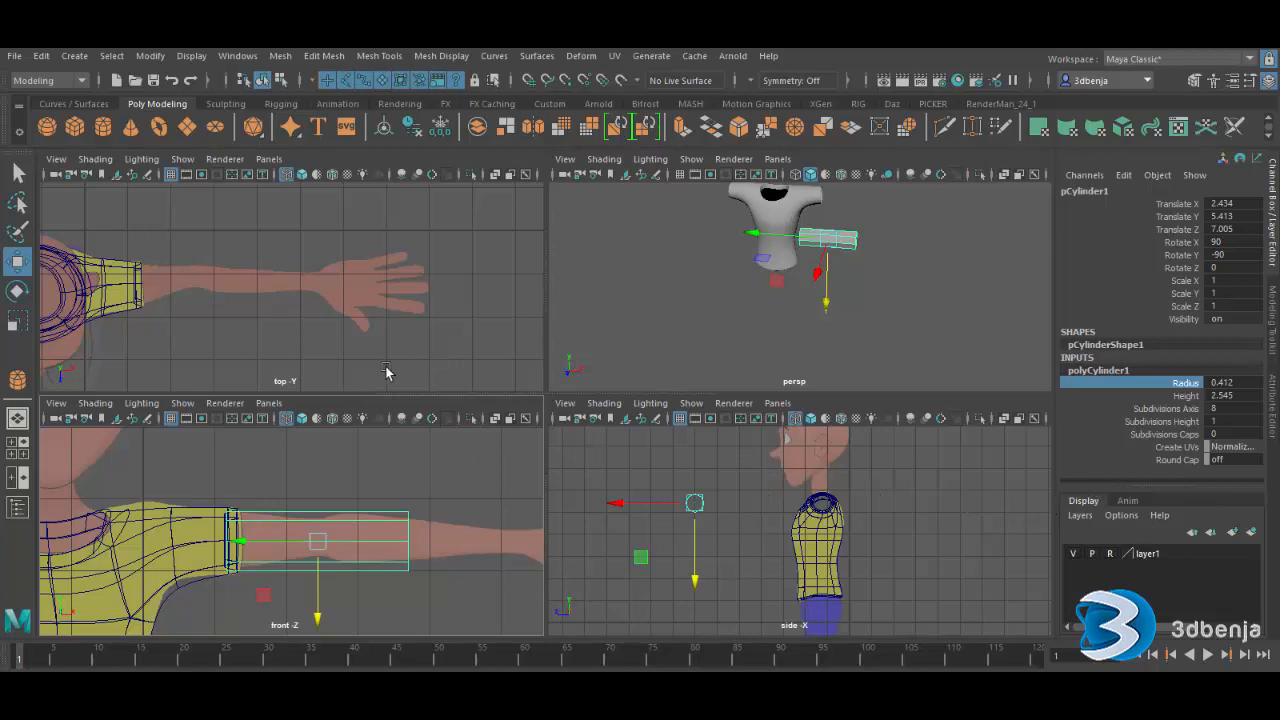
scroll(258, 345, down, 8)
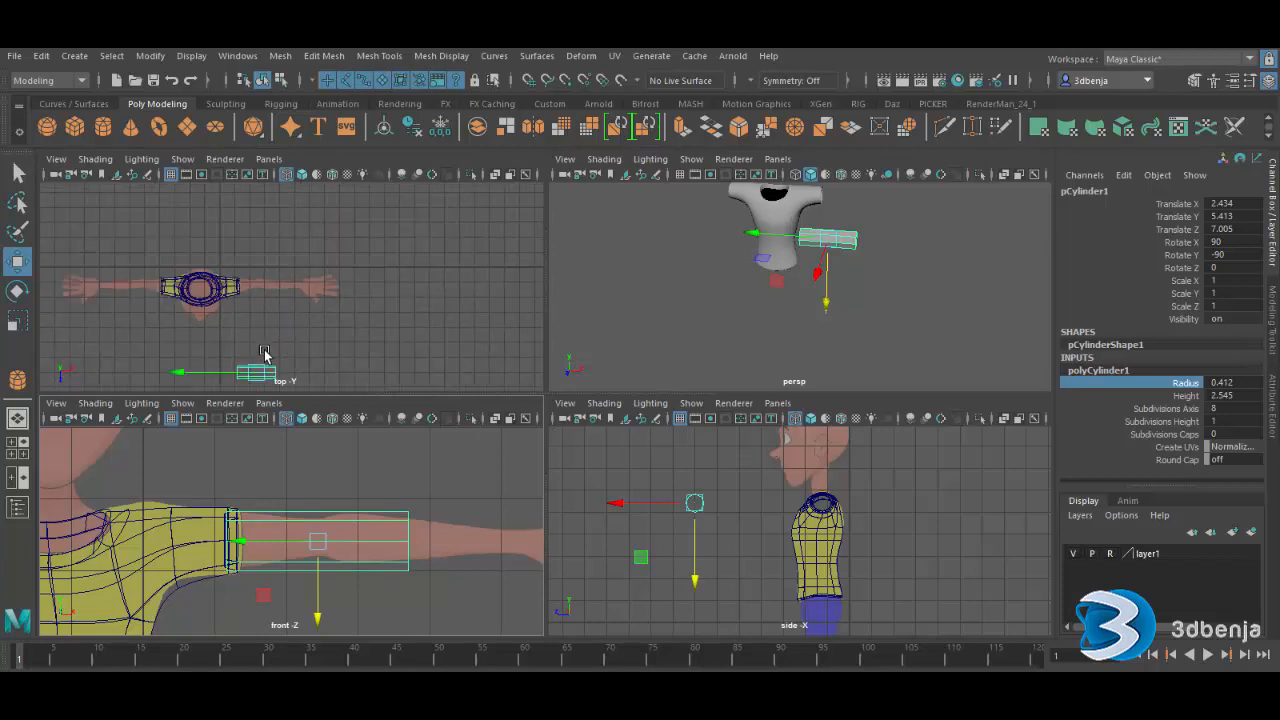
drag(268, 374, 271, 324)
scroll(354, 289, up, 6)
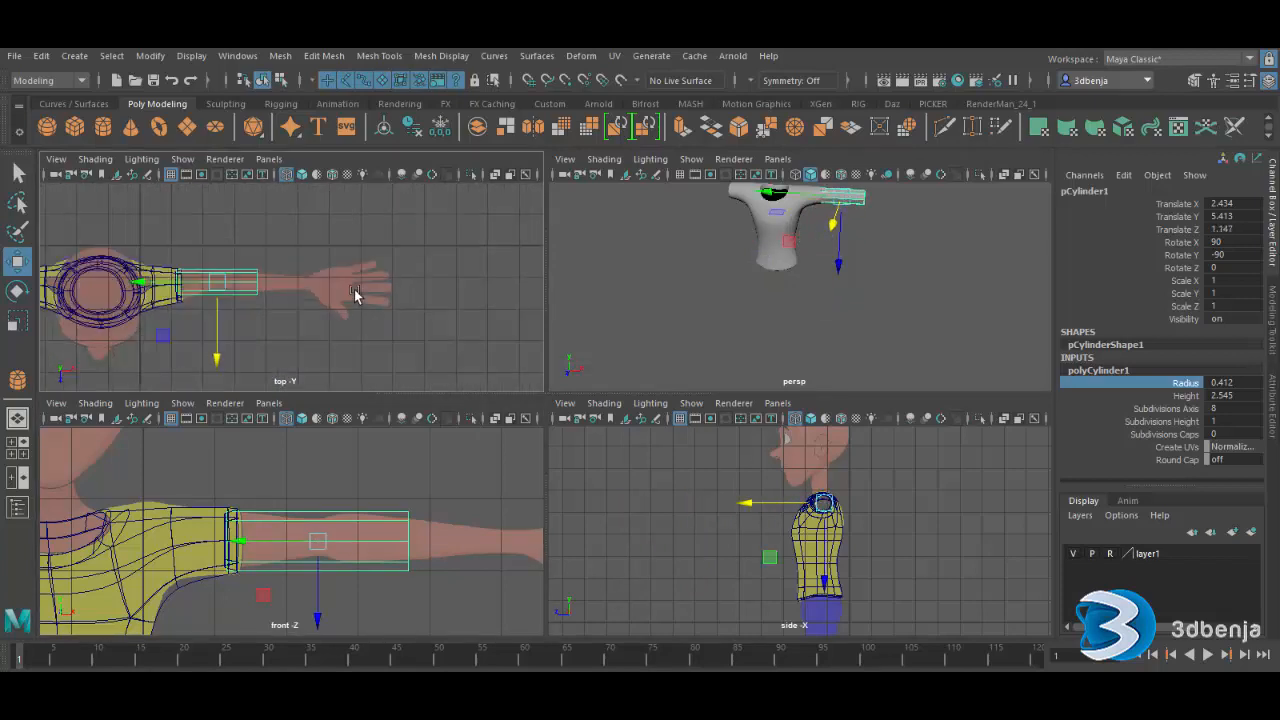
- Fine-tune the cylinder in the top view to about X 2.34 and Z 1.25 so its end tucks into the sleeve
alt+middle_drag(310, 355, 408, 372)
scroll(361, 338, up, 3)
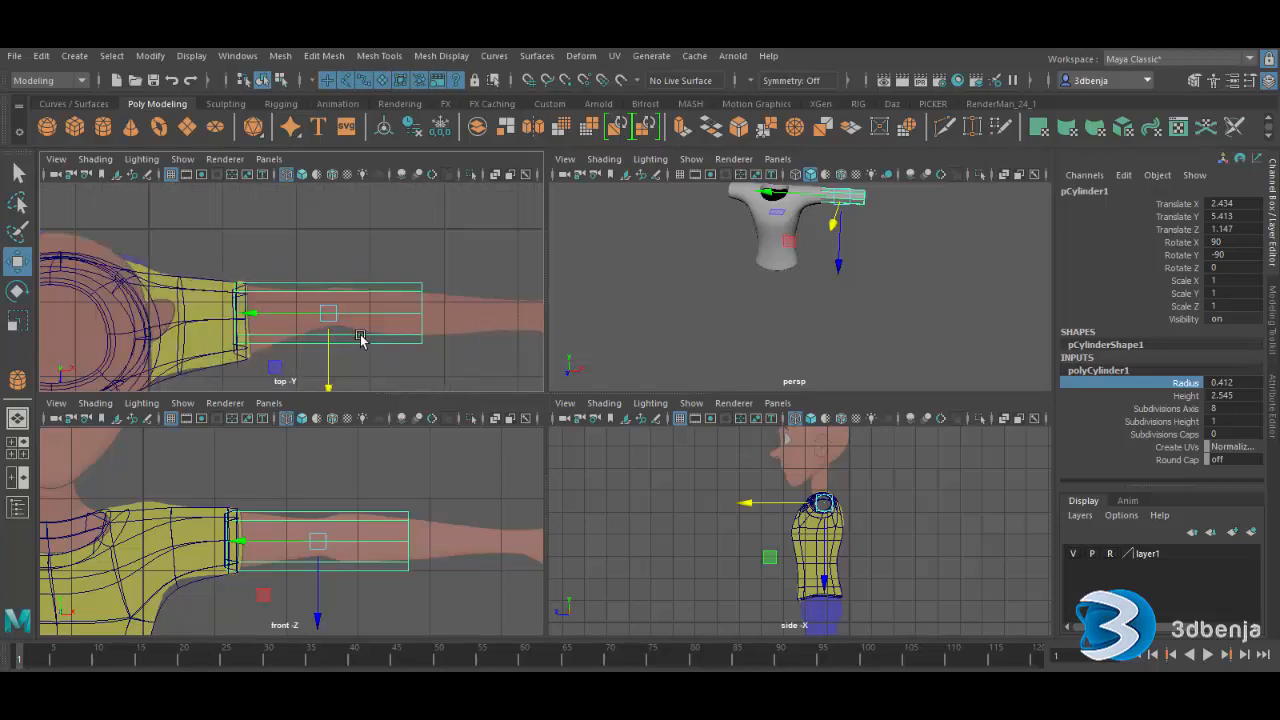
drag(333, 360, 330, 368)
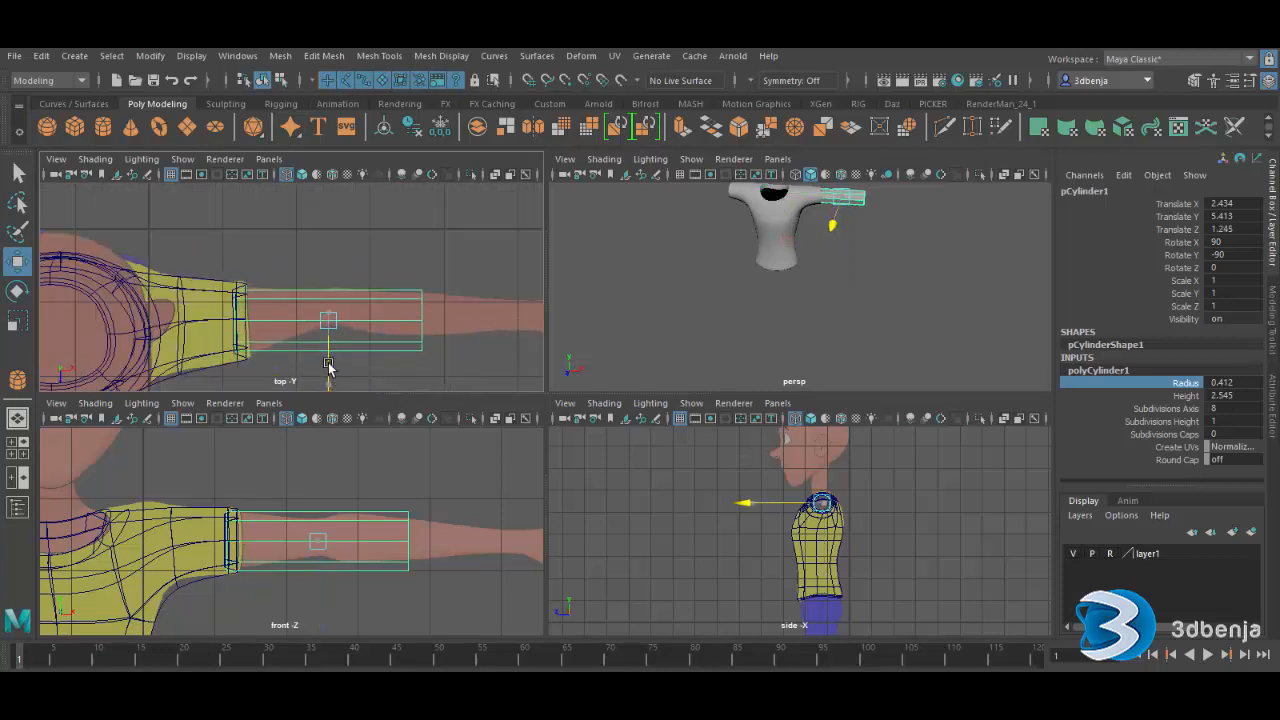
drag(281, 322, 270, 331)
scroll(438, 343, down, 5)
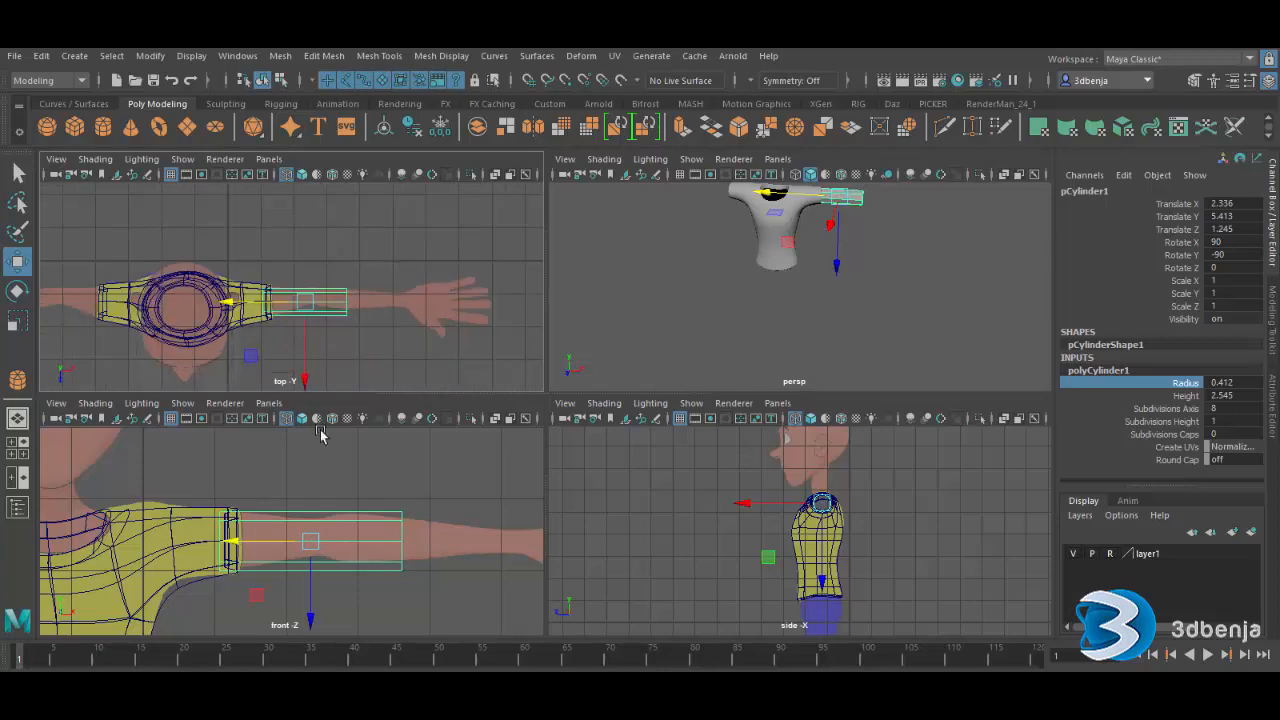
- Show the Outliner and hide the shirt object
click(17, 507)
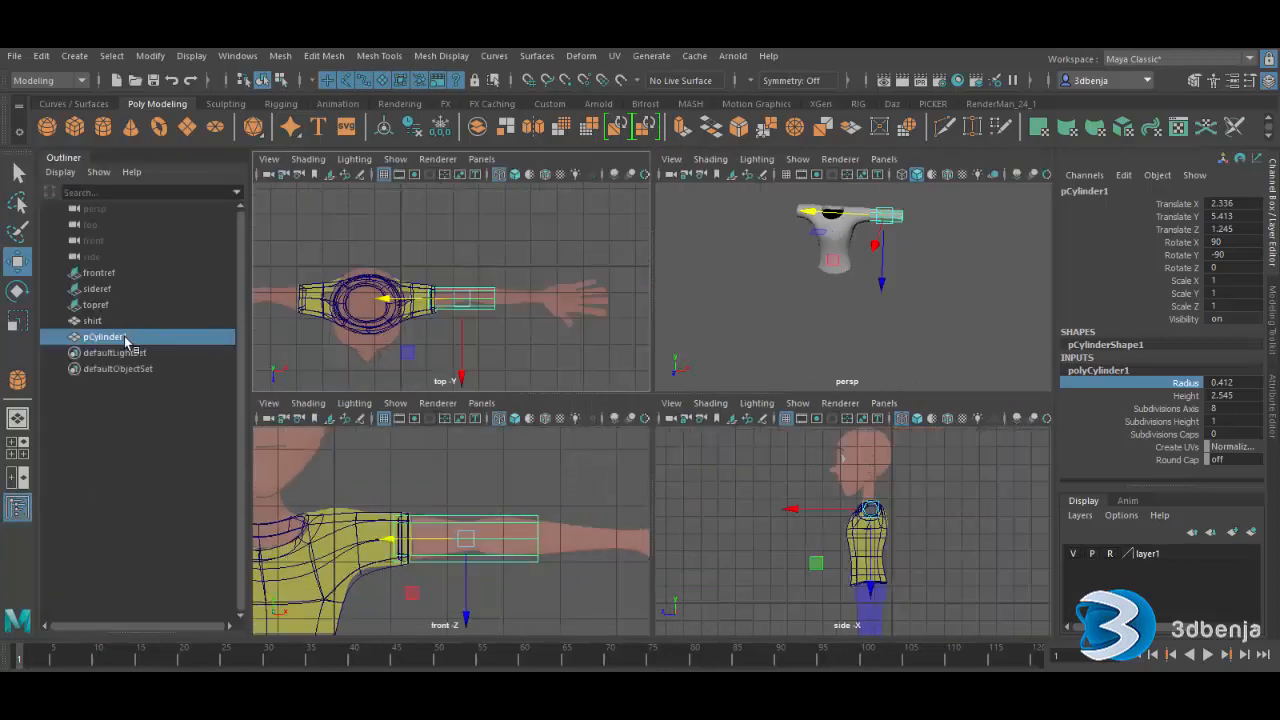
click(125, 321)
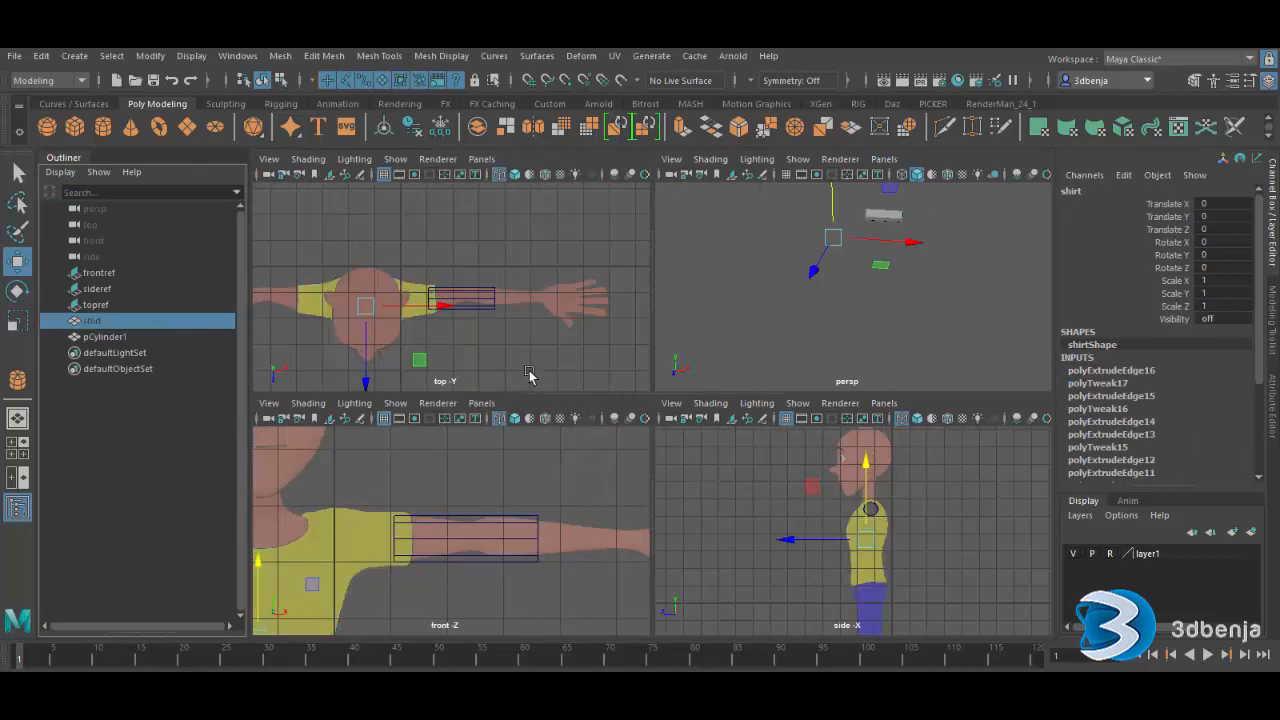
key(ctrl+h)
- Select the arm cylinder and inspect its alignment with the arm reference in the top view
click(482, 315)
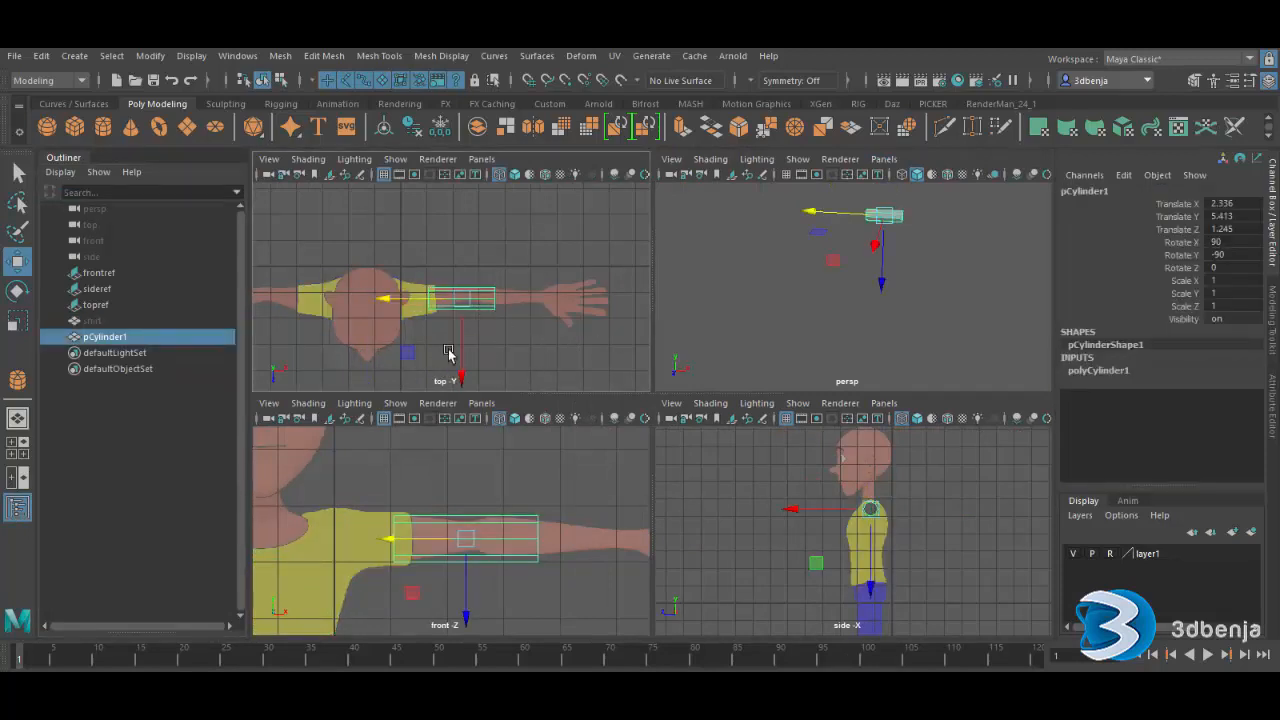
drag(465, 606, 467, 609)
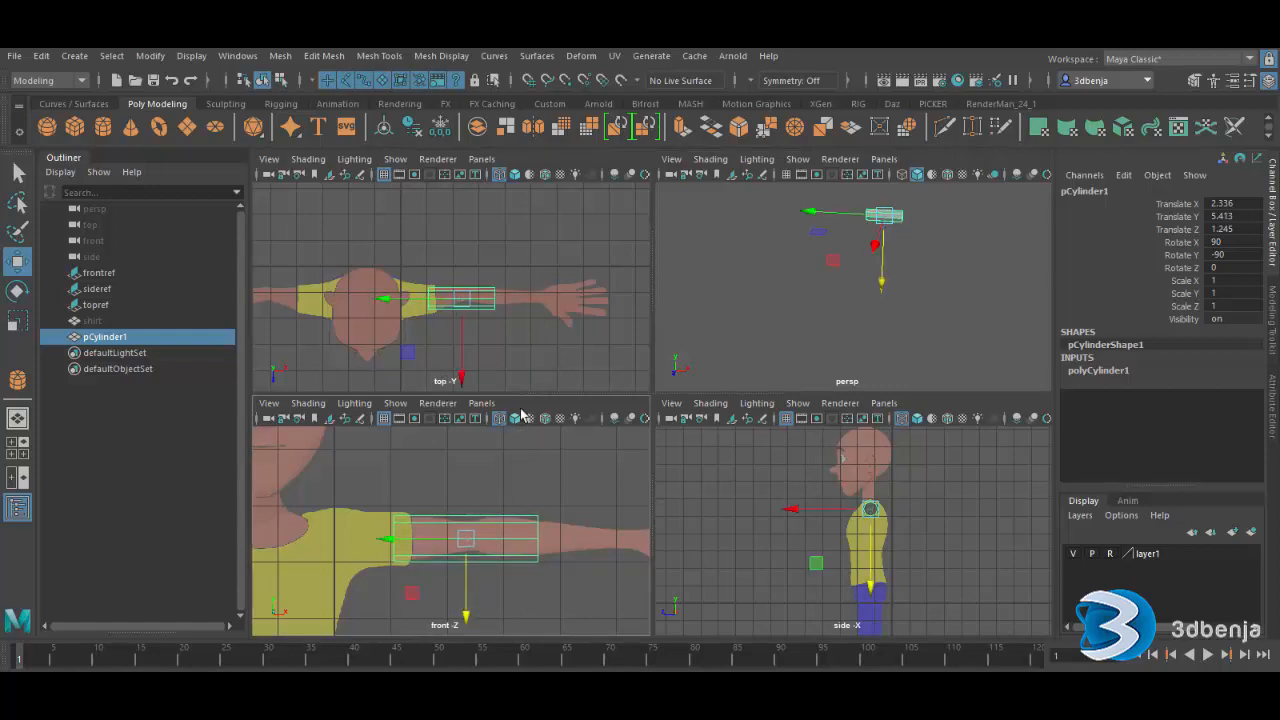
key(space)
scroll(680, 450, up, 2)
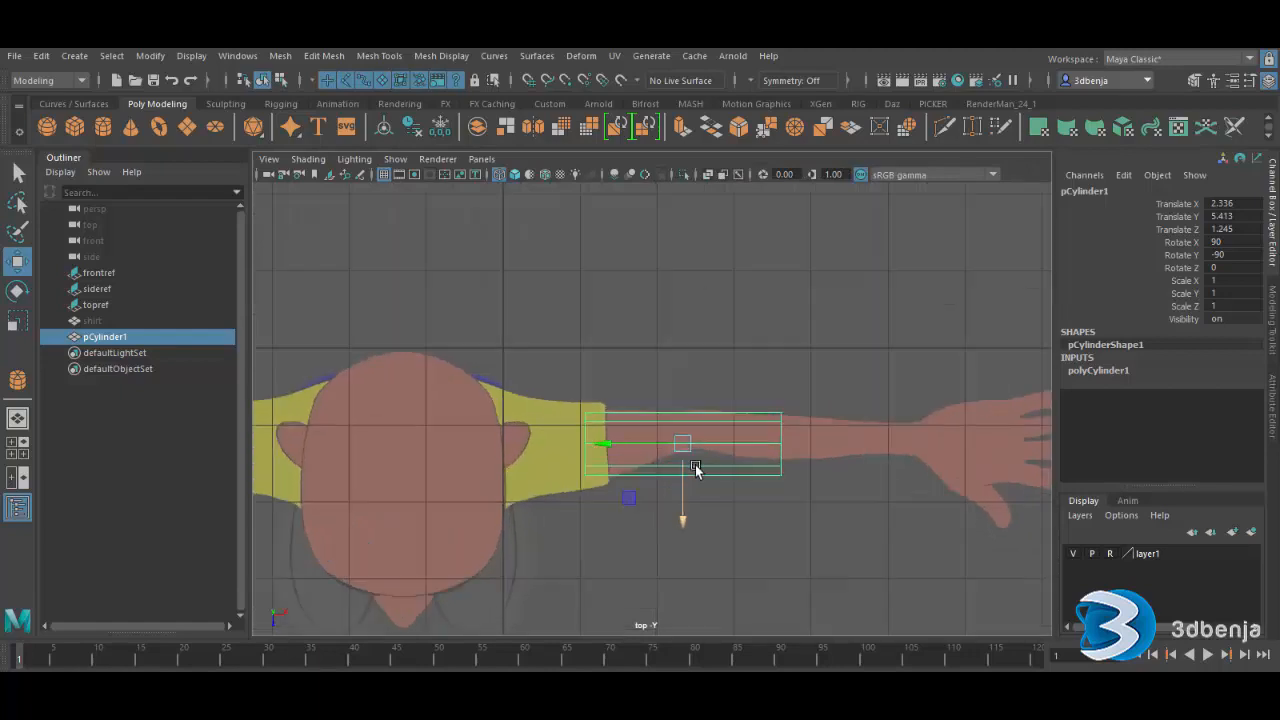
key(space)
key(space)
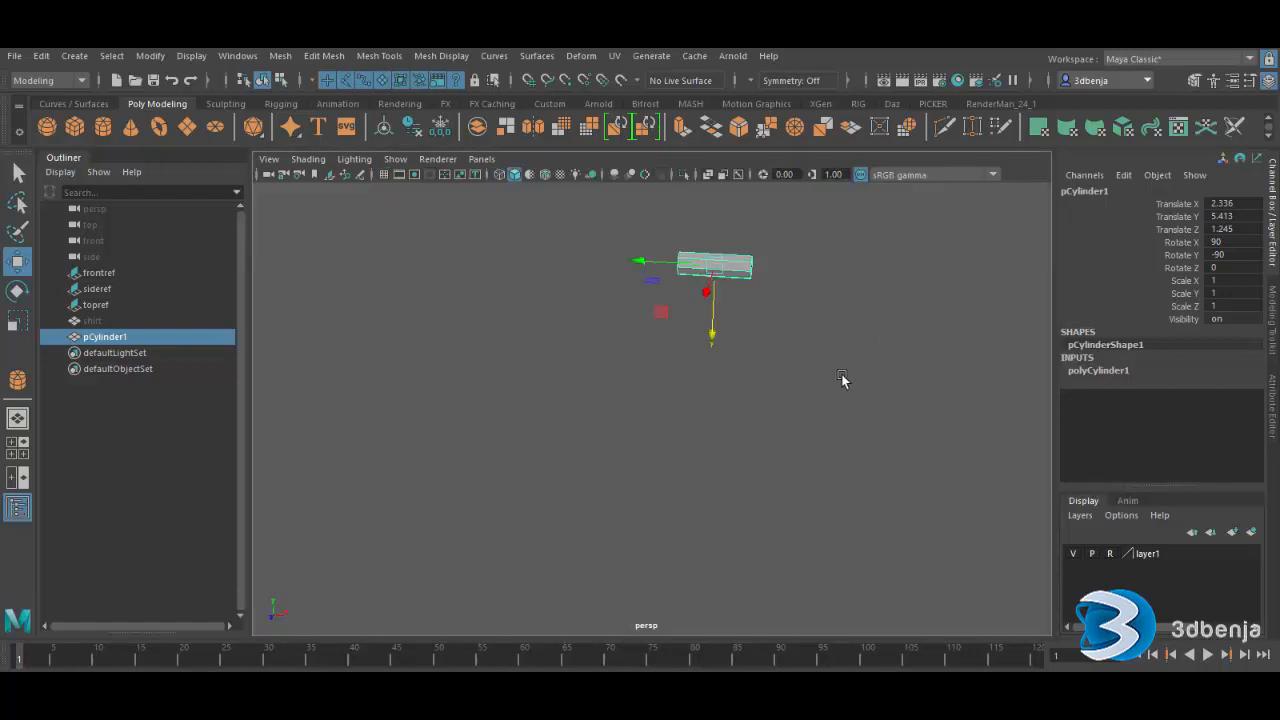
- Delete the end cap face at the shoulder end of the arm cylinder
alt+drag(792, 395, 774, 406)
scroll(810, 320, up, 5)
alt+middle_drag(805, 346, 731, 483)
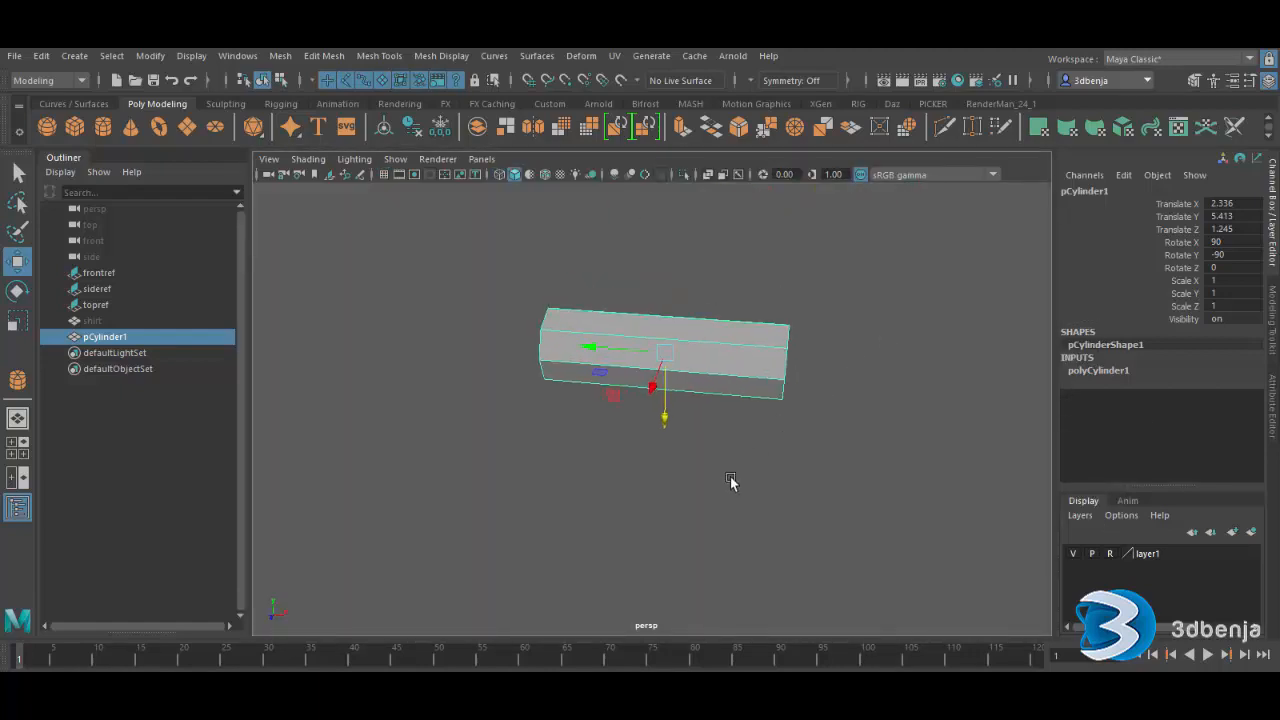
alt+drag(731, 483, 622, 400)
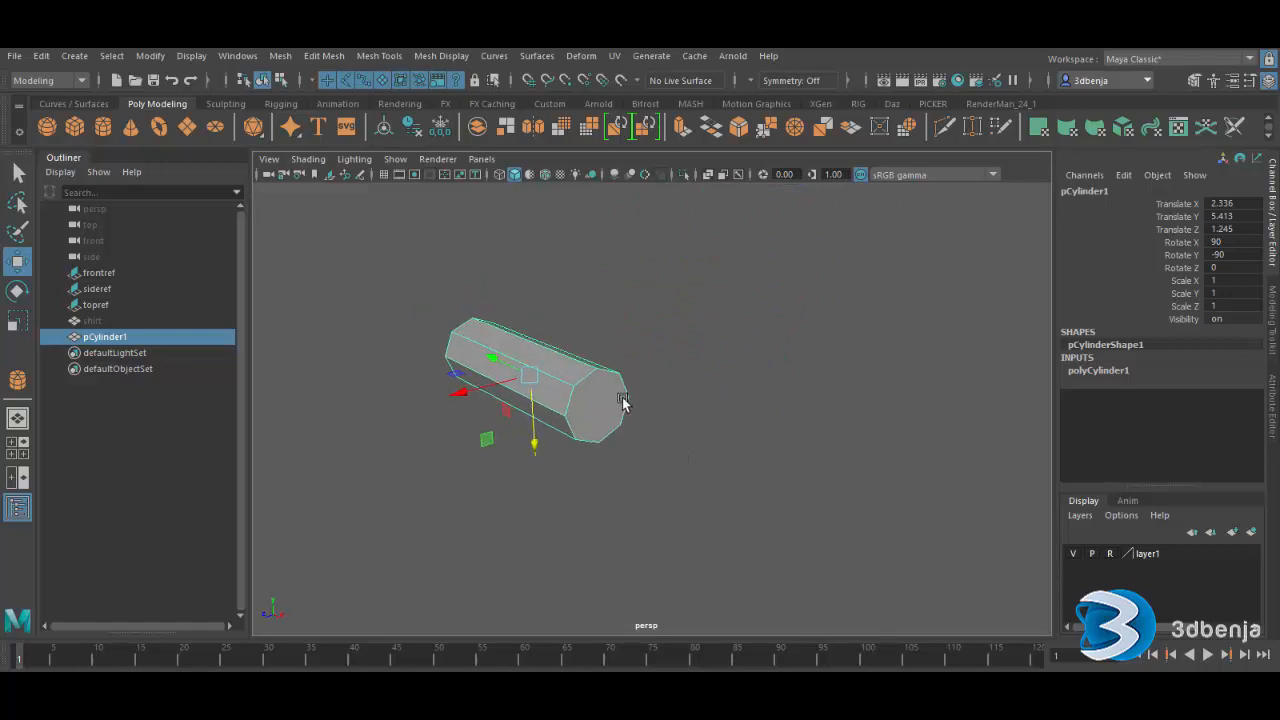
right_drag(588, 398, 586, 330)
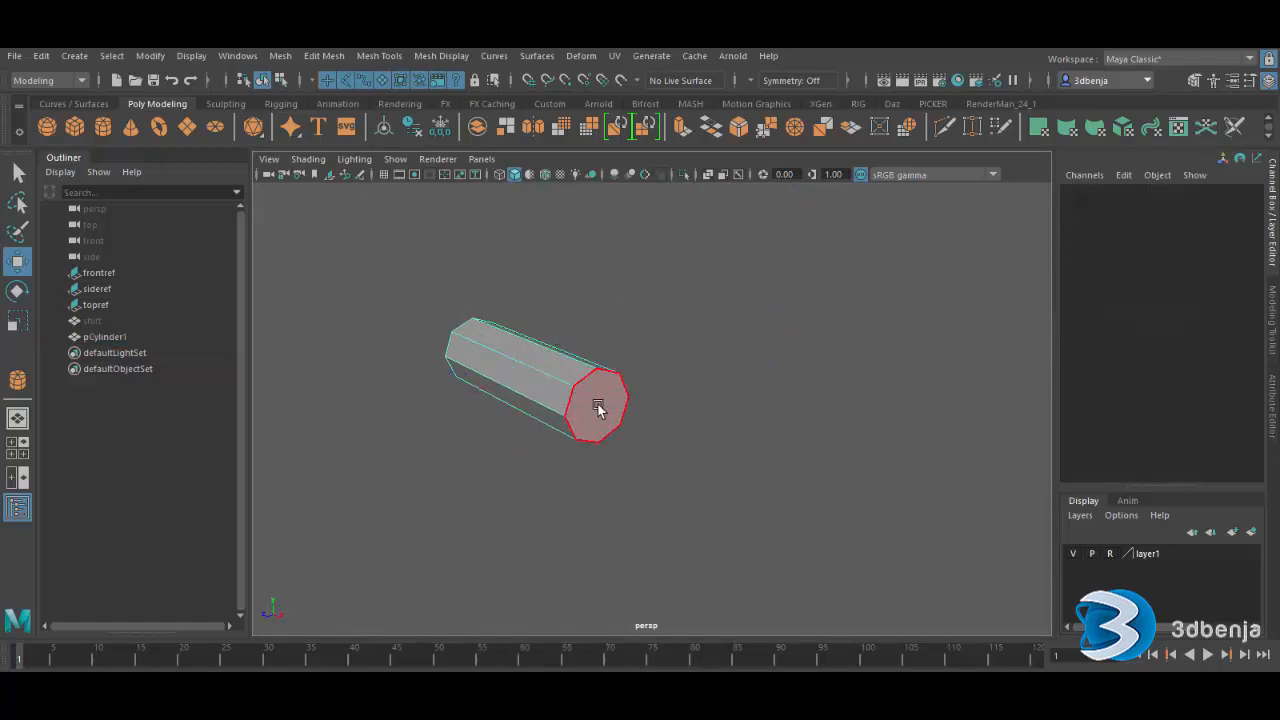
click(597, 408)
click(713, 410)
alt+drag(325, 426, 469, 449)
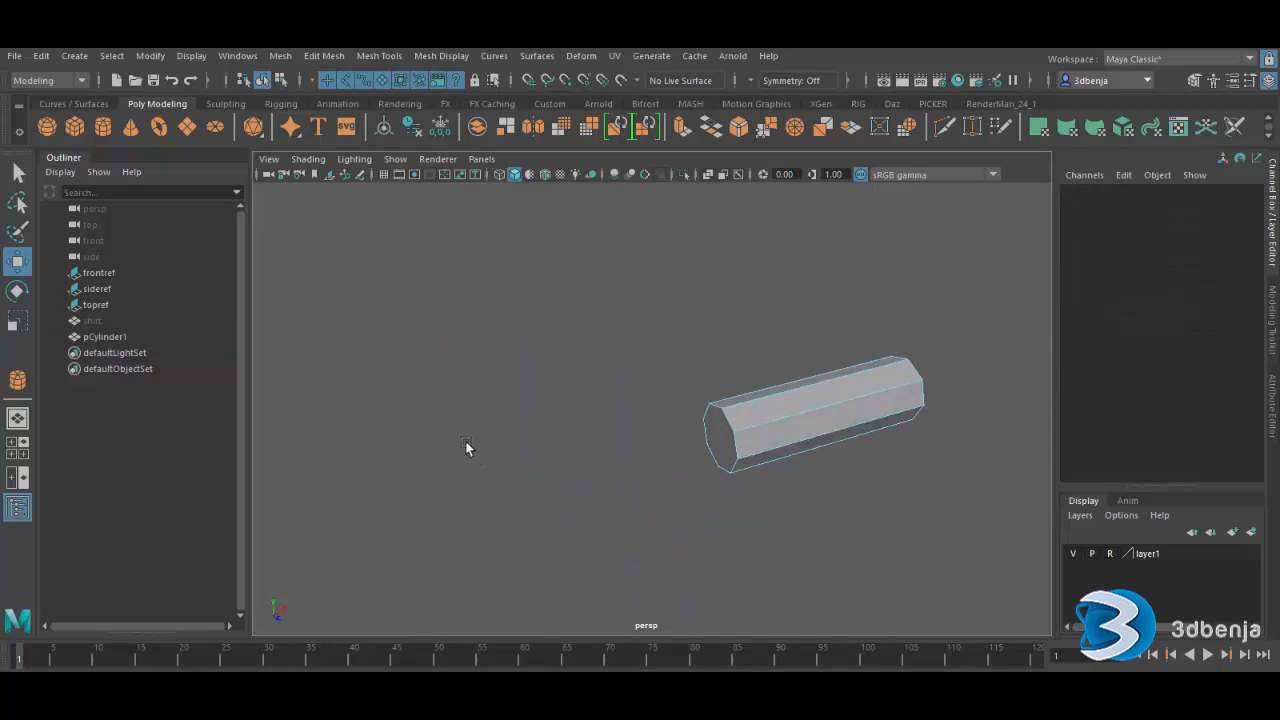
click(712, 432)
key(Delete)
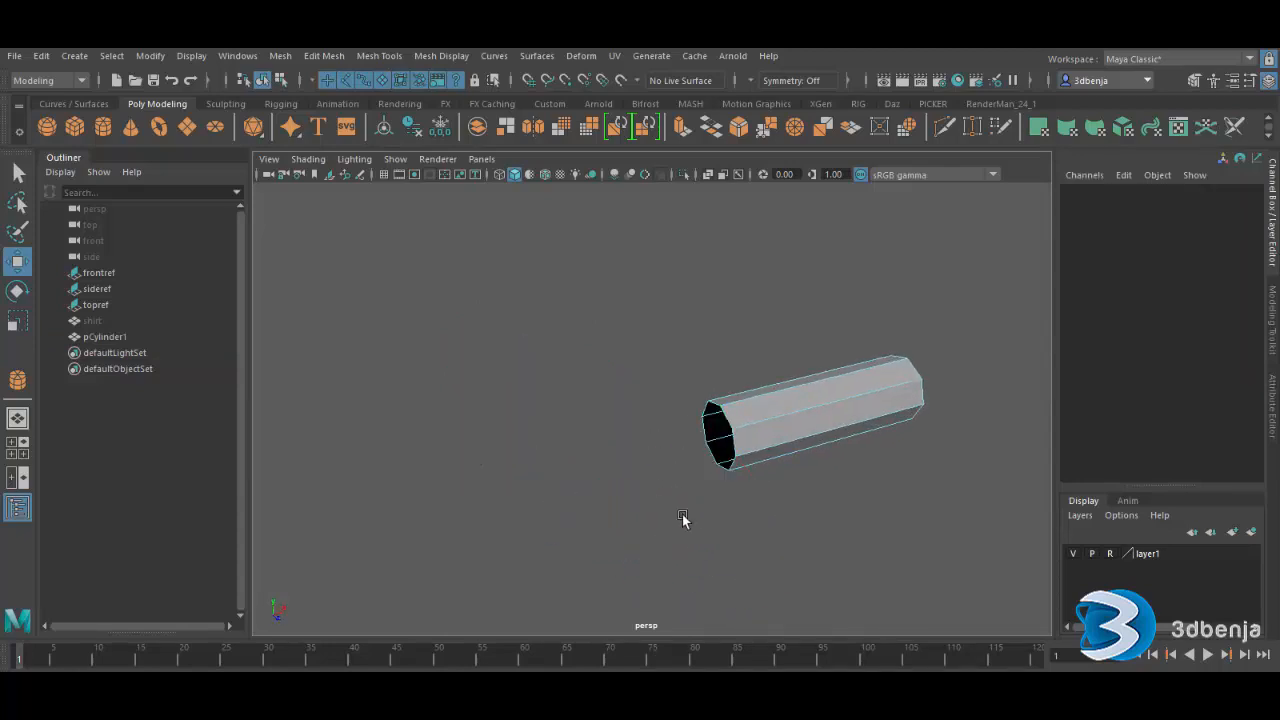
- In the front view, extend the cylinder's hand-side ring of vertices along the arm to the wrist
key(space)
key(space)
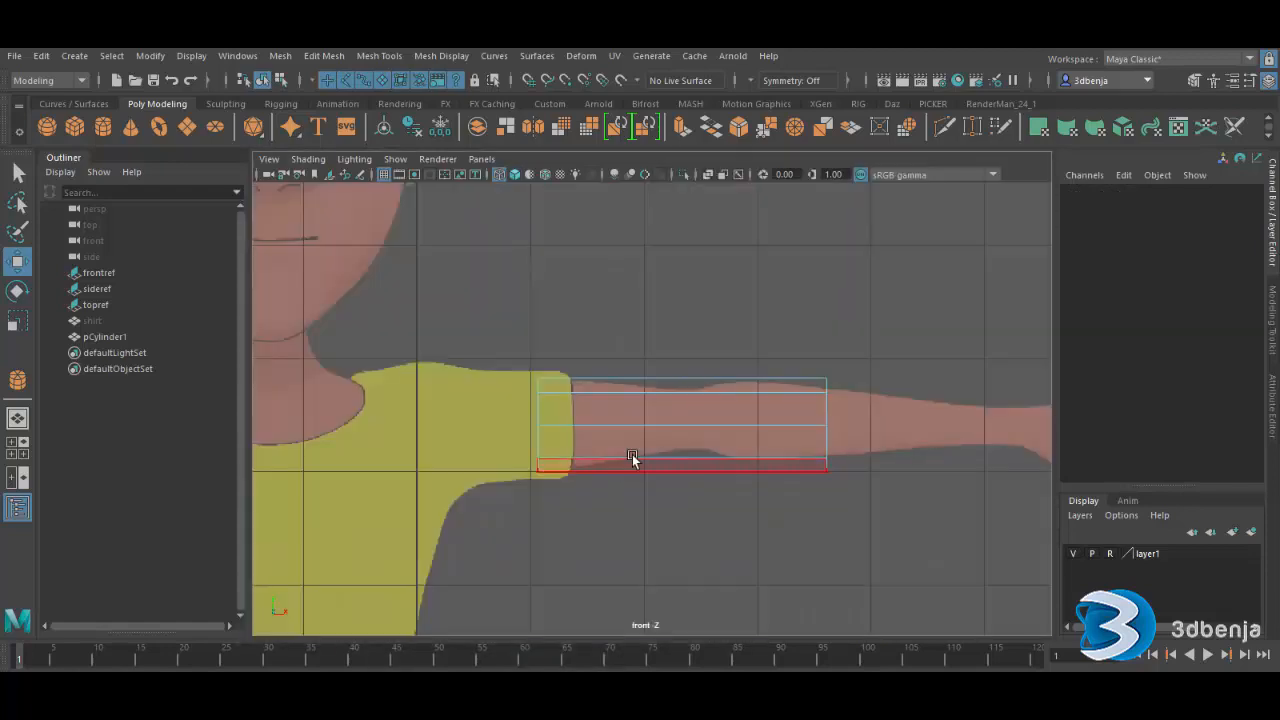
right_click(809, 390)
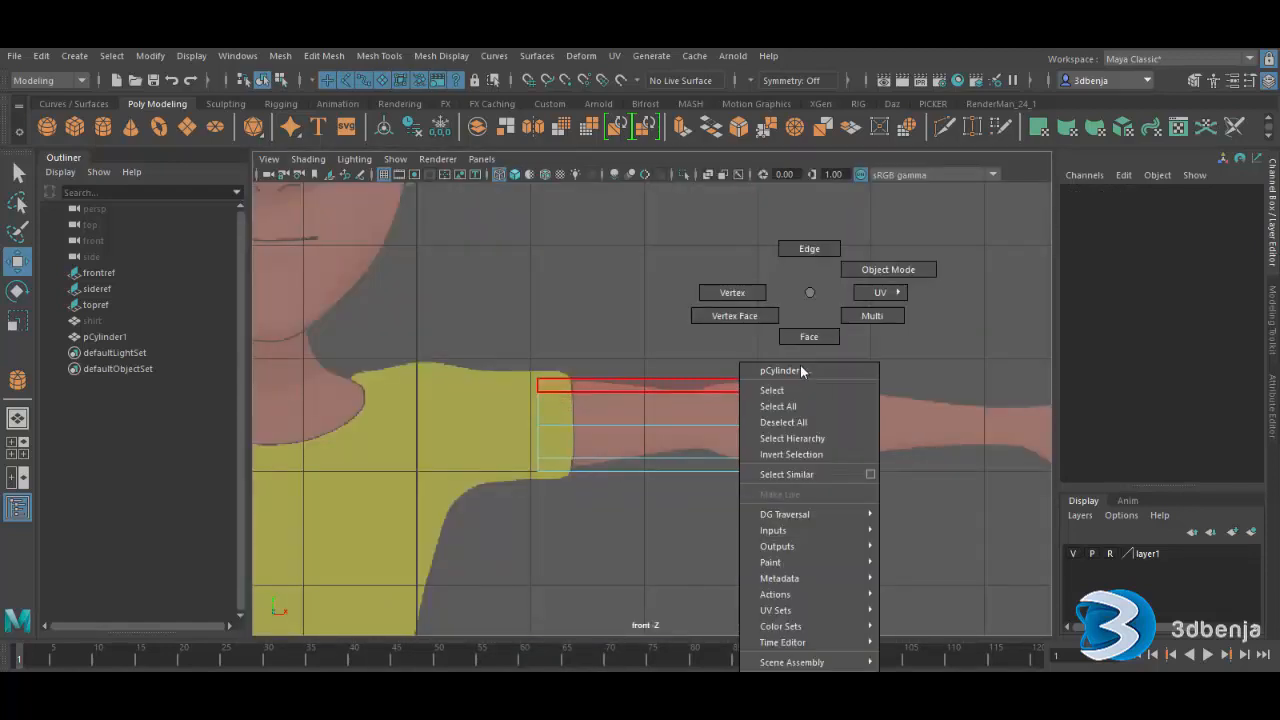
click(753, 292)
alt+middle_drag(815, 352, 533, 316)
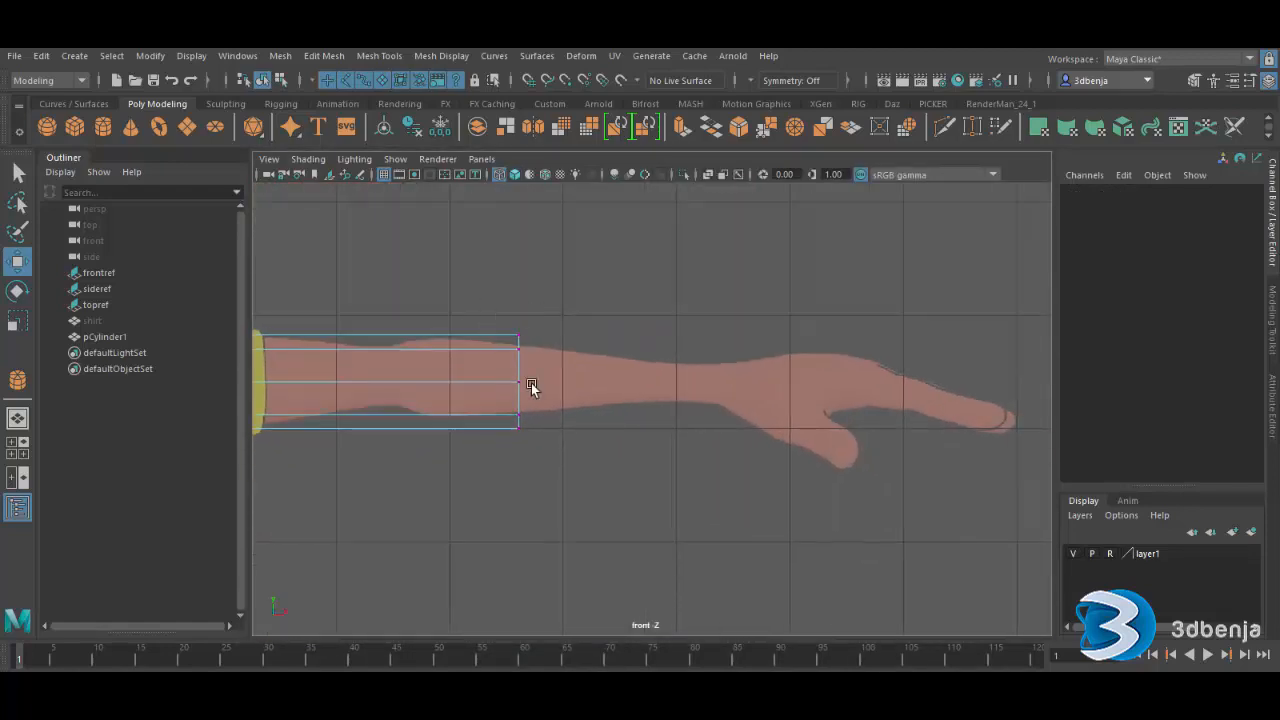
drag(474, 302, 605, 457)
drag(460, 386, 668, 394)
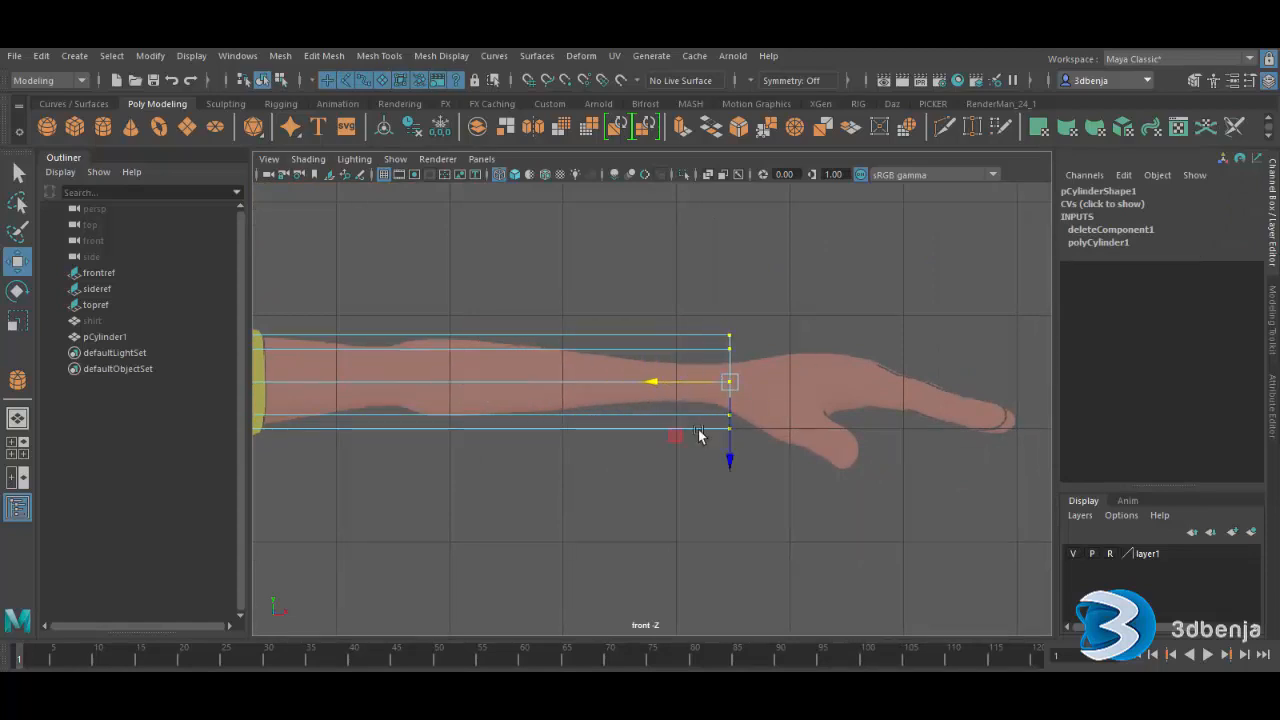
- Scale the wrist ring of vertices down uniformly to taper the cylinder toward the hand, judging its width in the top view
click(19, 324)
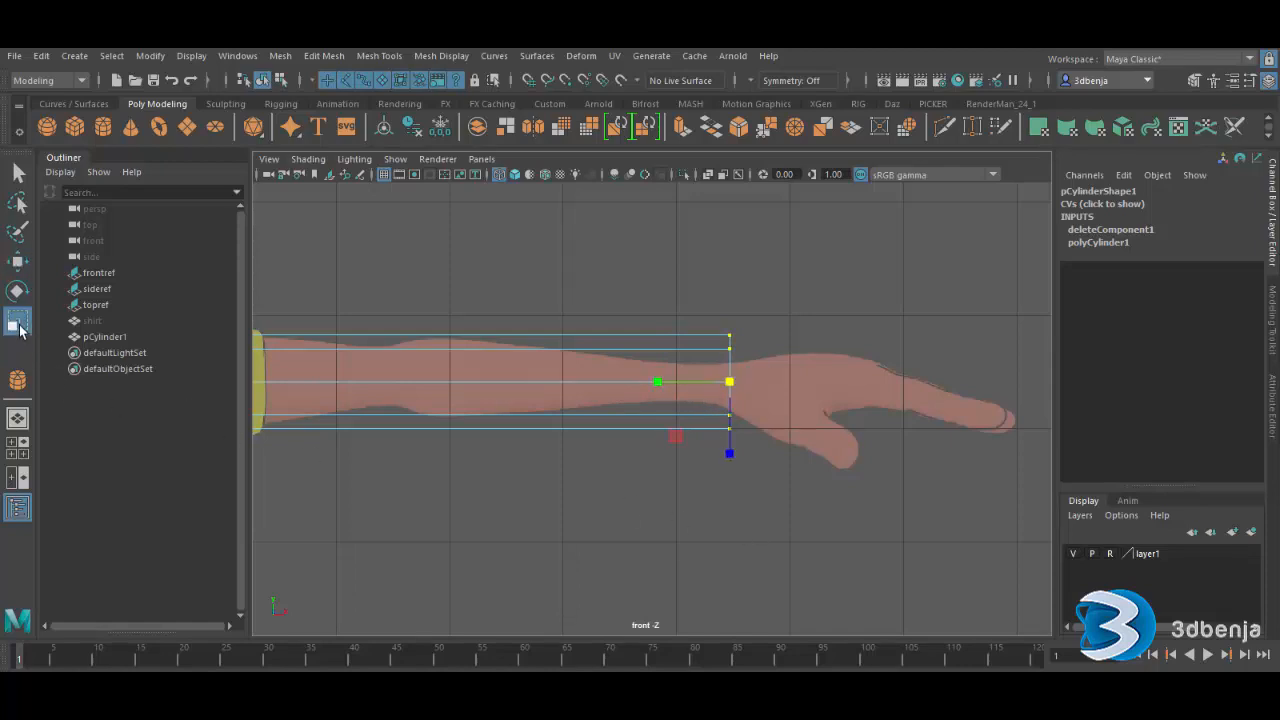
key(space)
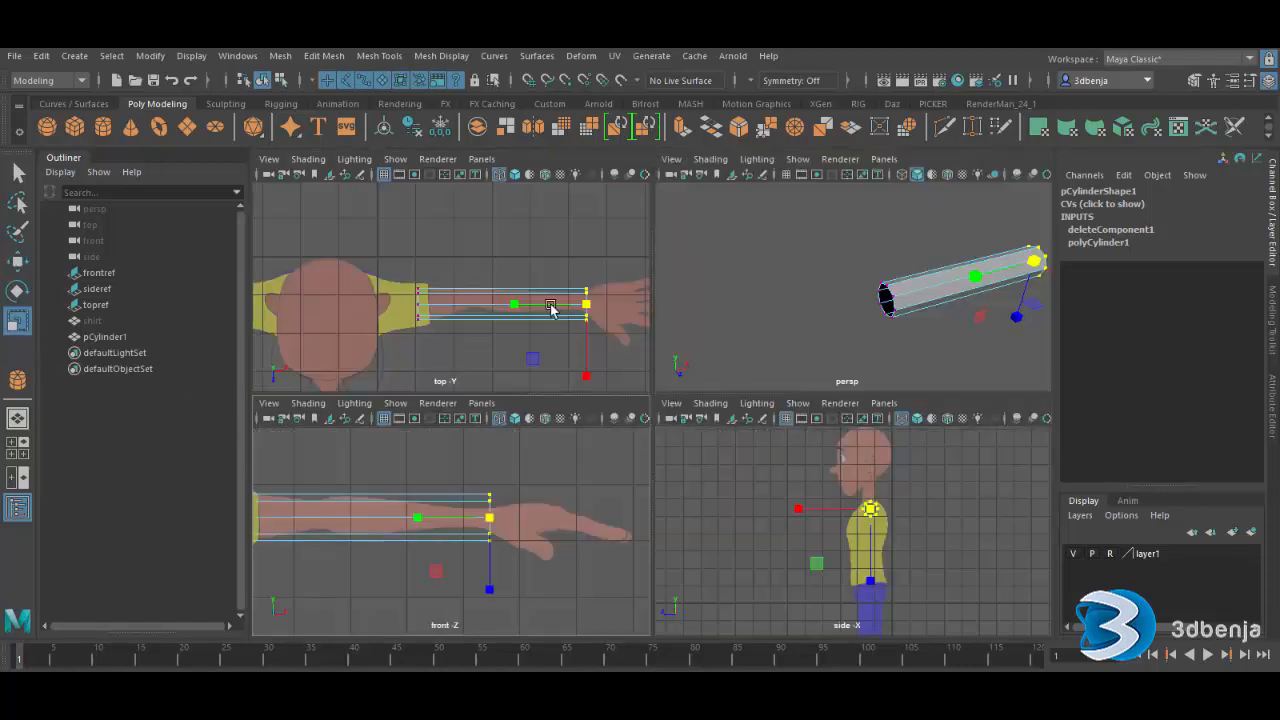
key(space)
drag(925, 455, 908, 456)
key(space)
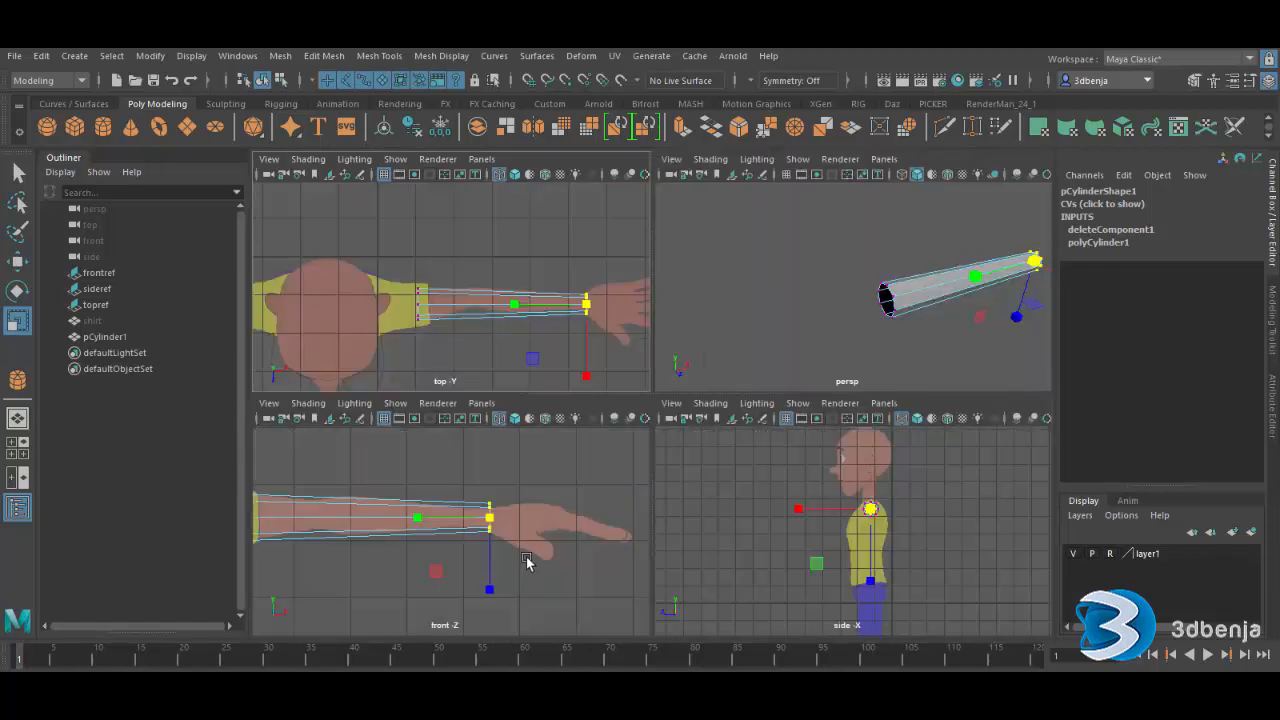
- Shift the wrist vertices slightly back toward the shoulder so the cylinder ends where the hand begins in the front view
key(space)
scroll(745, 476, up, 2)
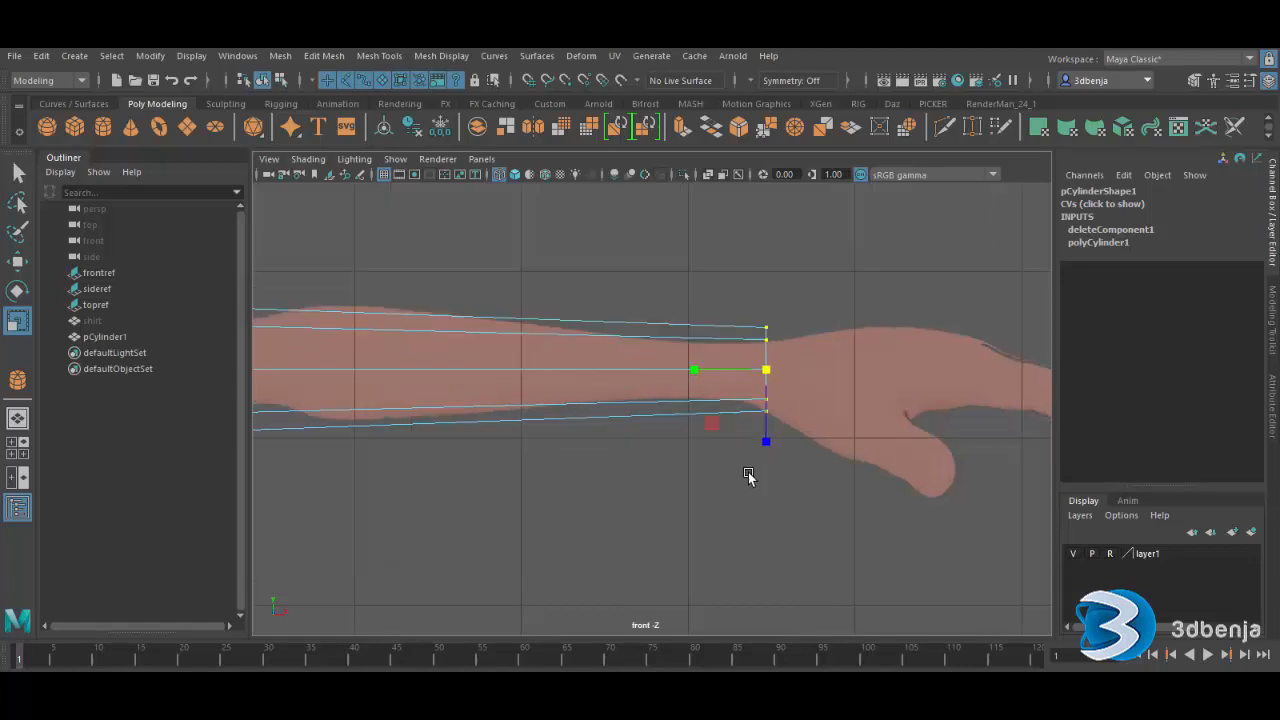
click(766, 370)
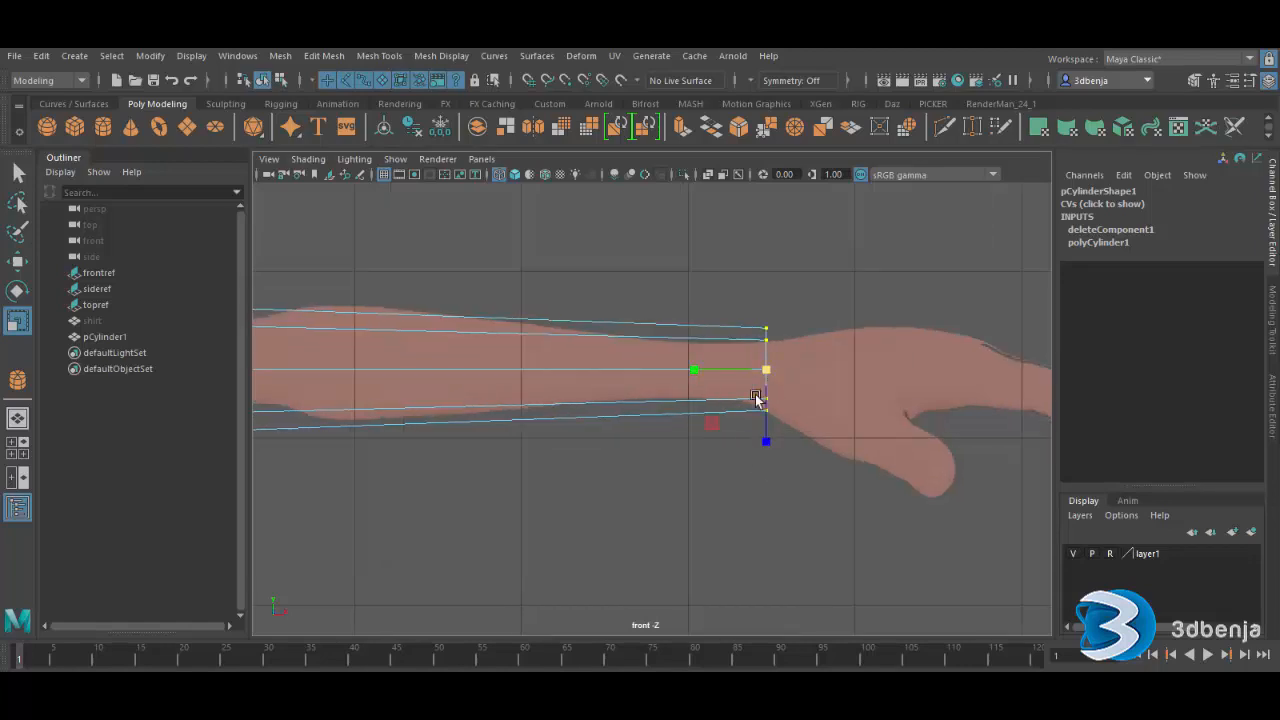
click(20, 262)
drag(751, 369, 729, 373)
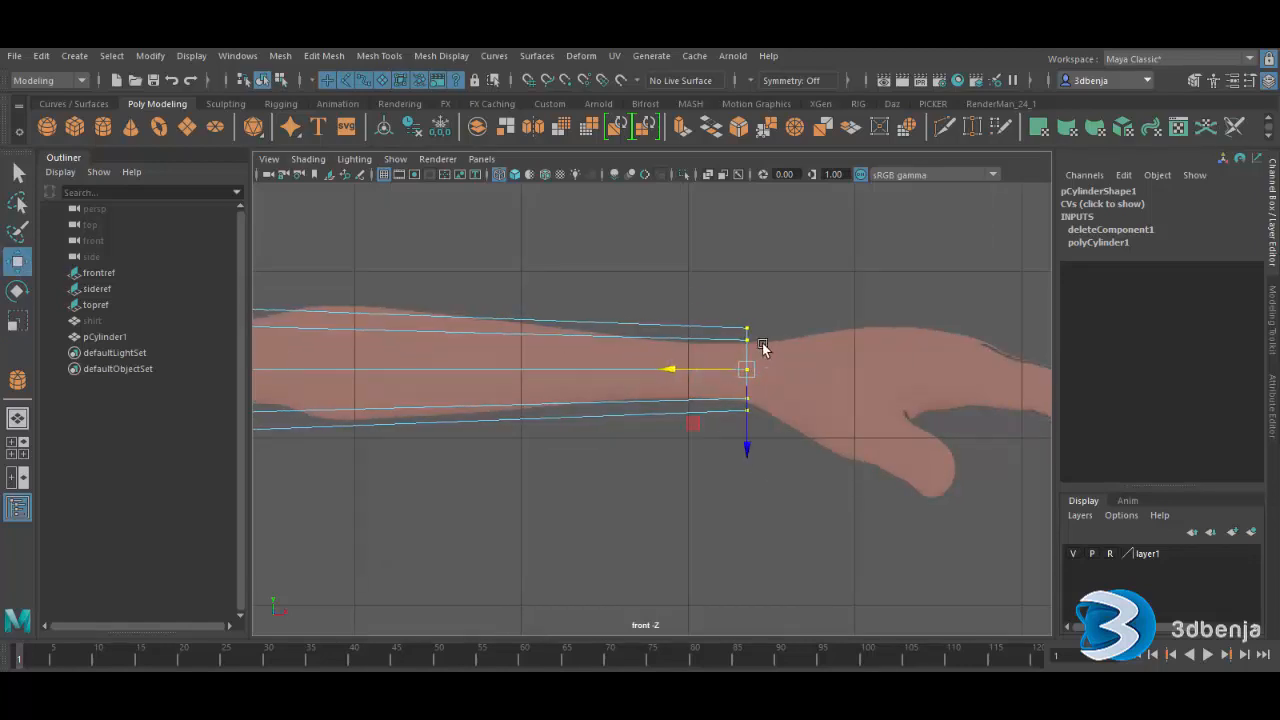
click(18, 322)
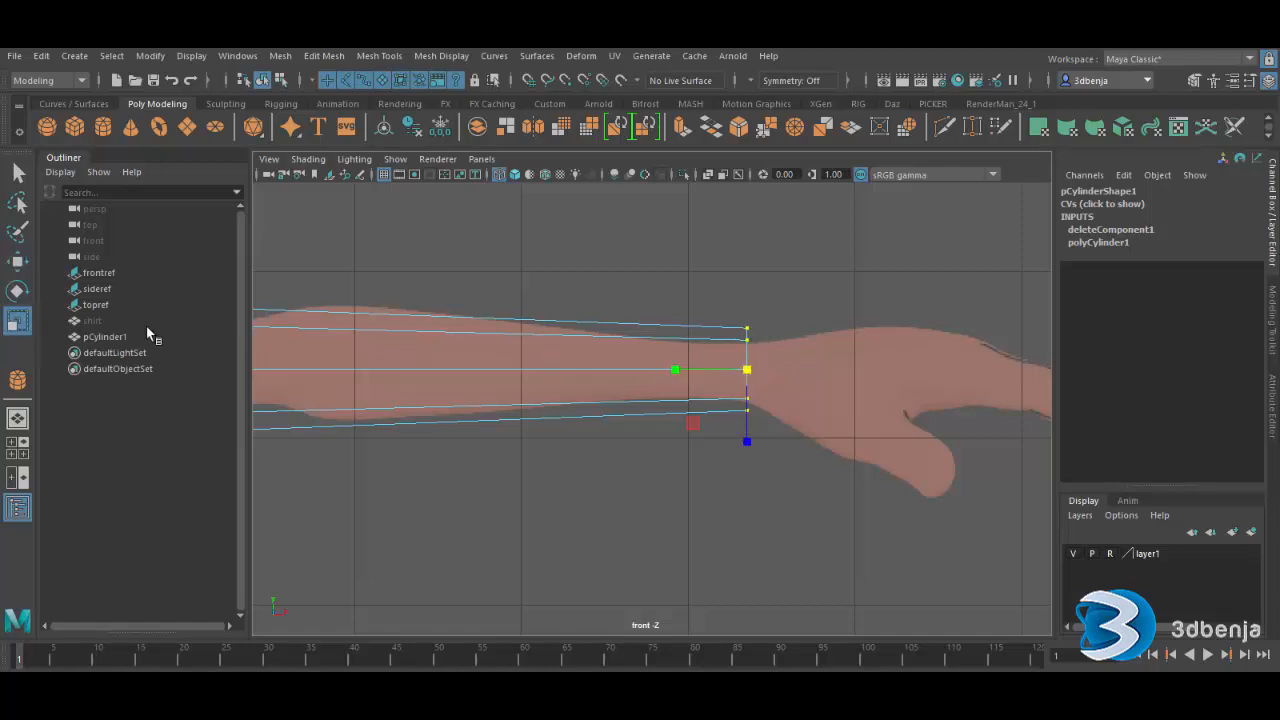
scroll(507, 404, down, 4)
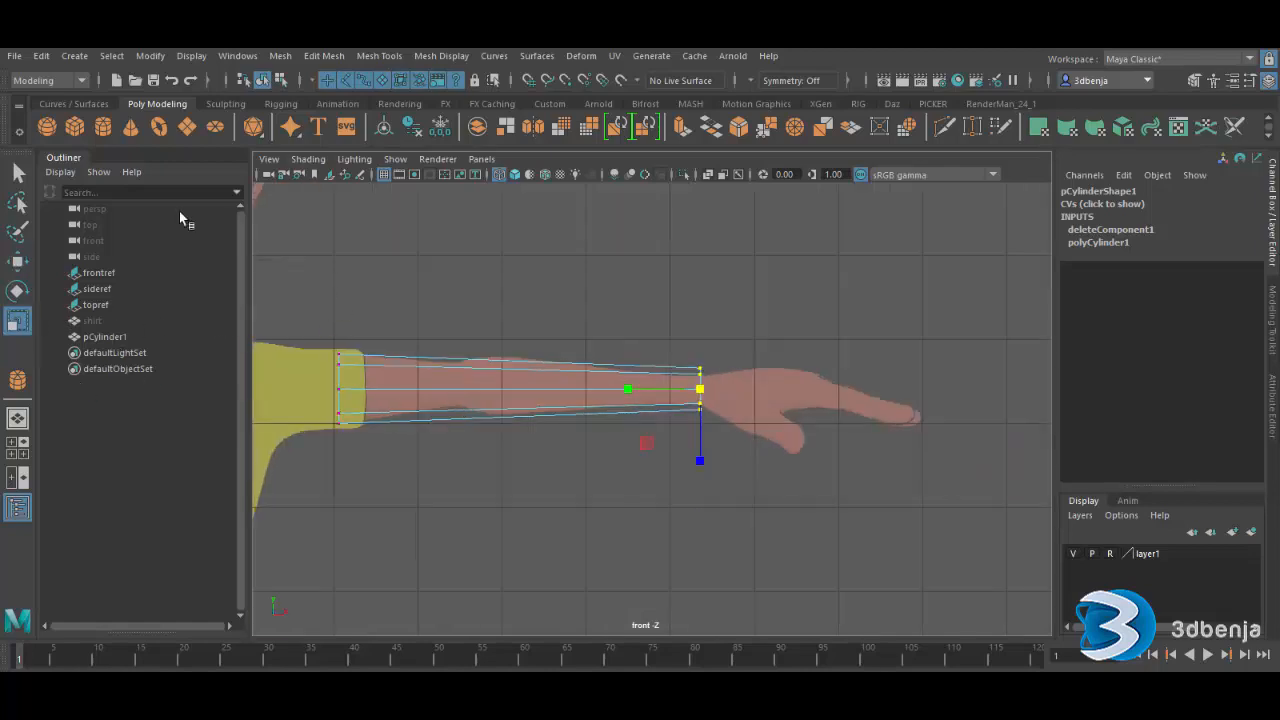
- Insert two edge loops around the arm, one at the elbow and one across the middle of the forearm
click(362, 56)
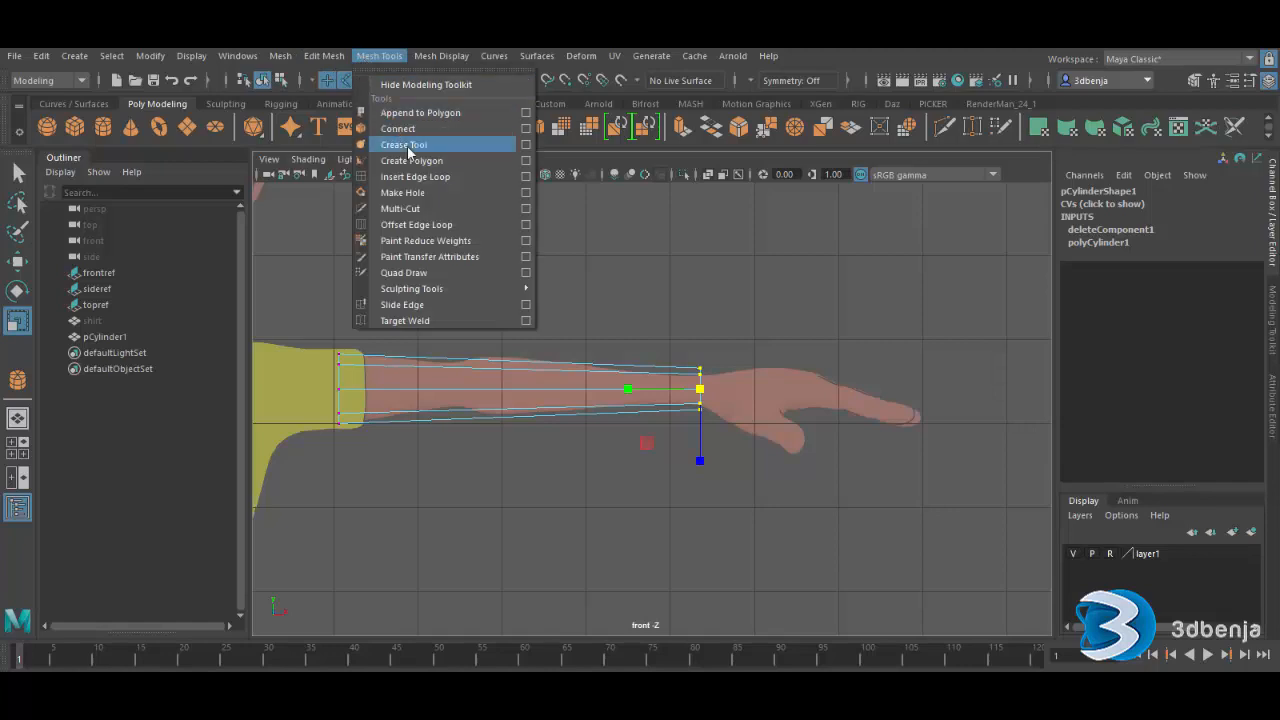
click(414, 174)
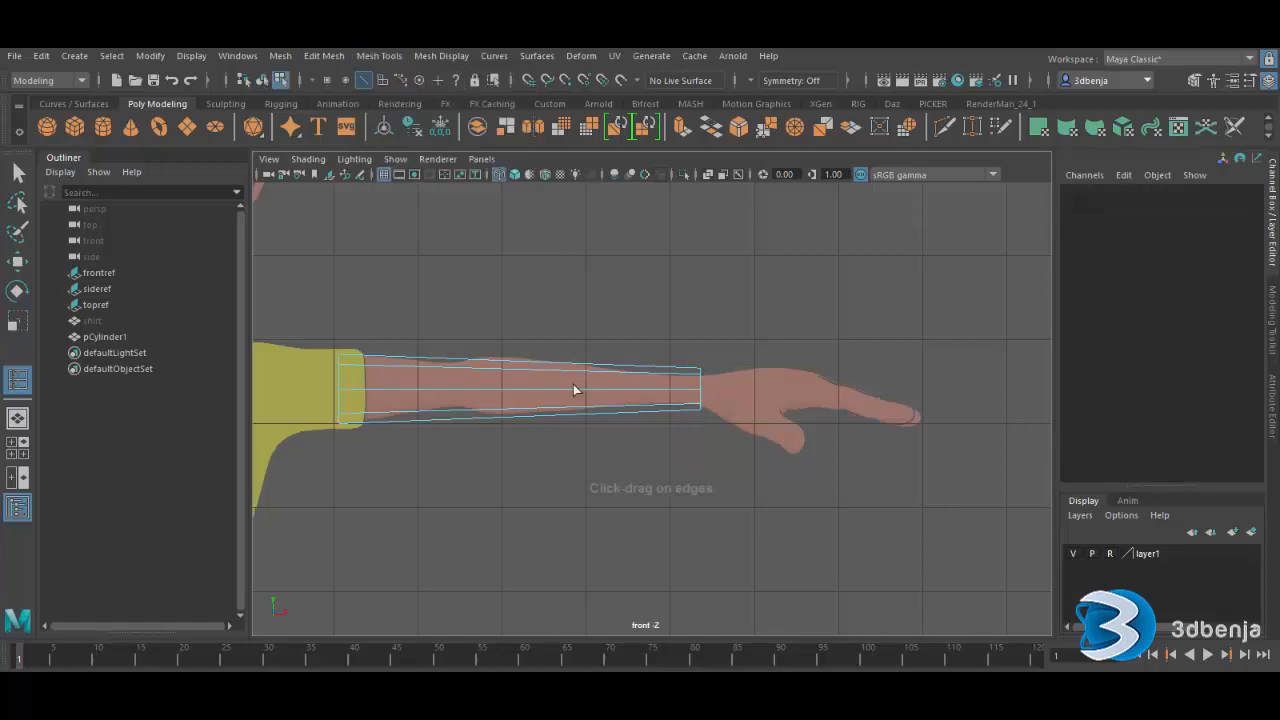
click(461, 365)
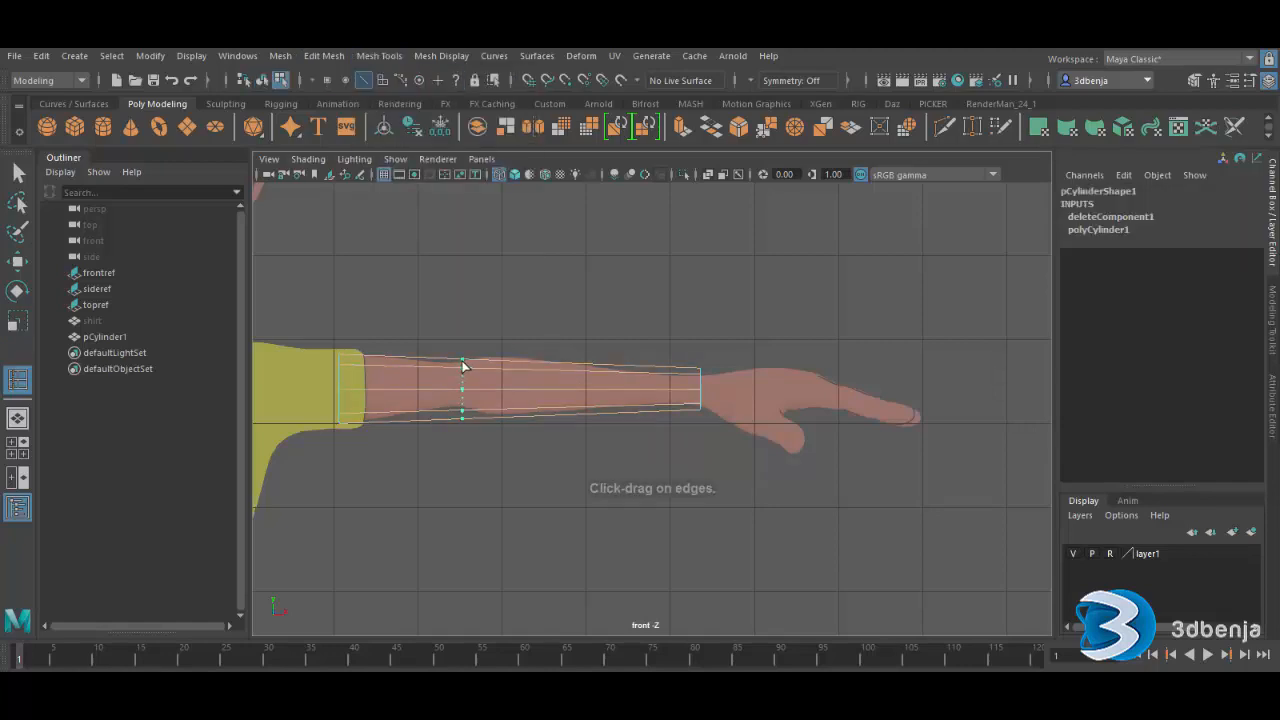
click(544, 366)
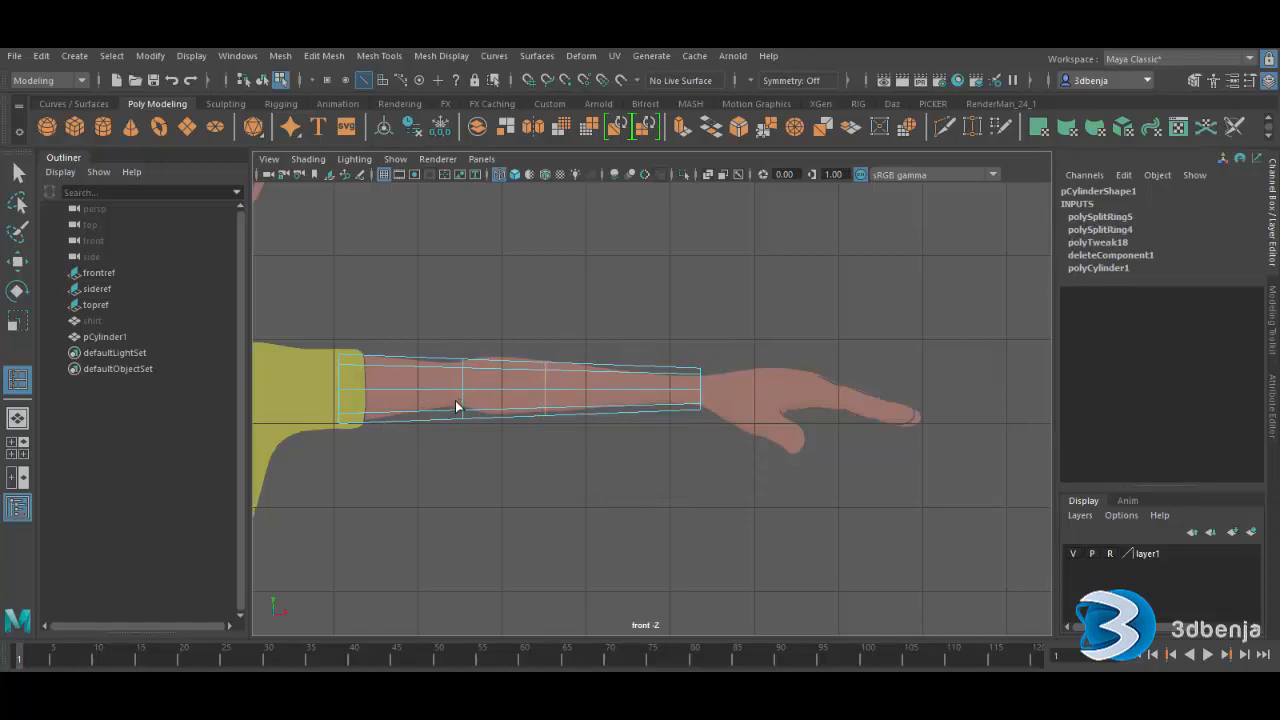
- In the top view, insert three more edge loops at the sleeve's edge, the middle of the upper arm, and near the wrist
key(space)
key(space)
scroll(643, 448, up, 3)
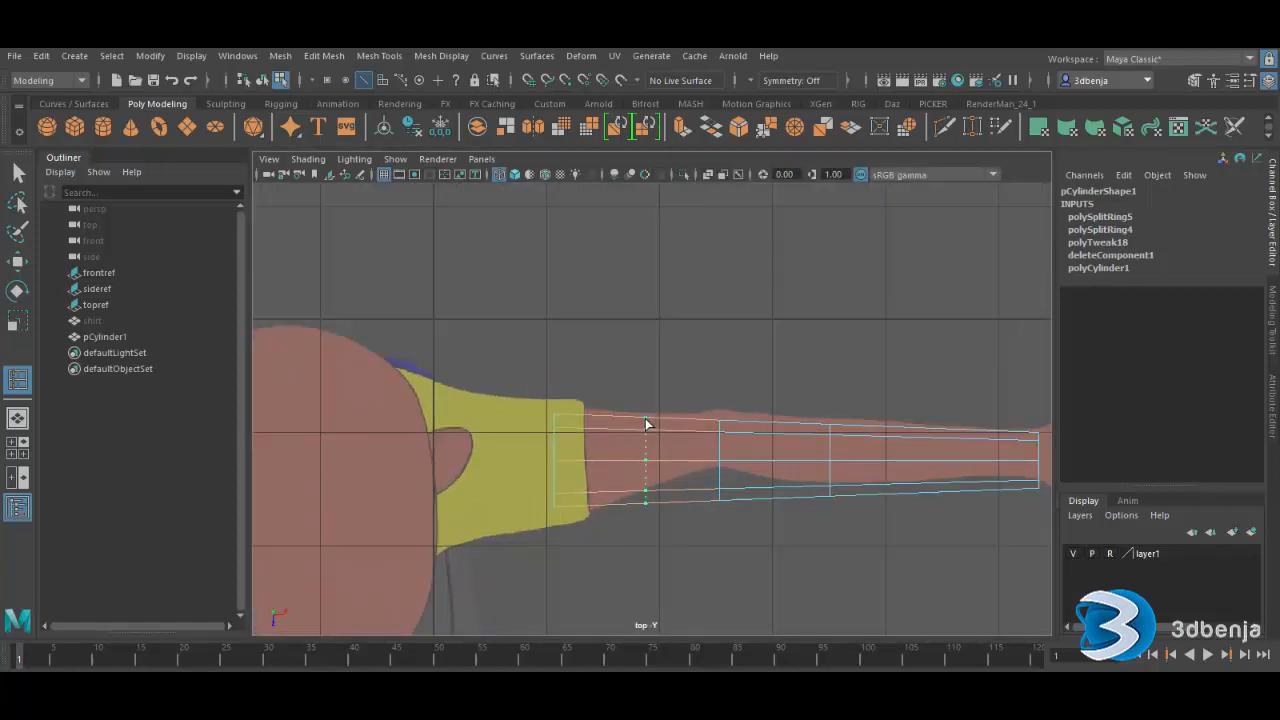
click(590, 432)
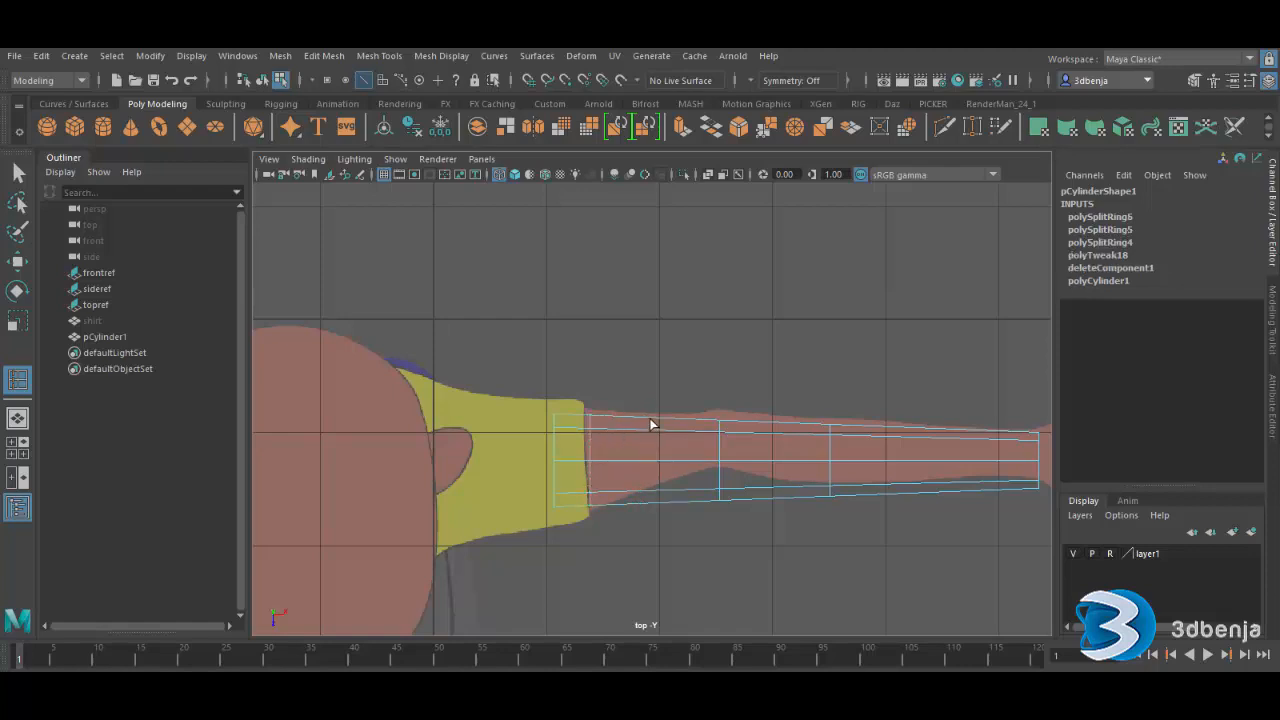
click(658, 423)
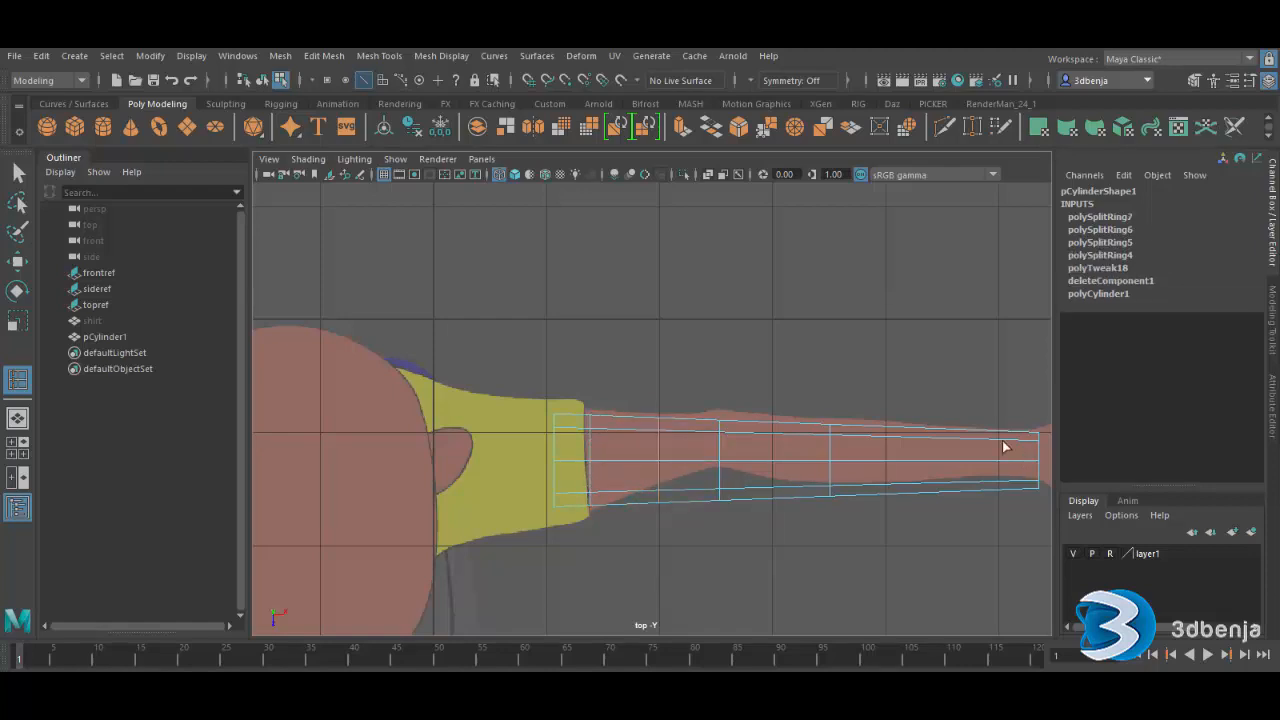
click(949, 442)
scroll(830, 516, down, 3)
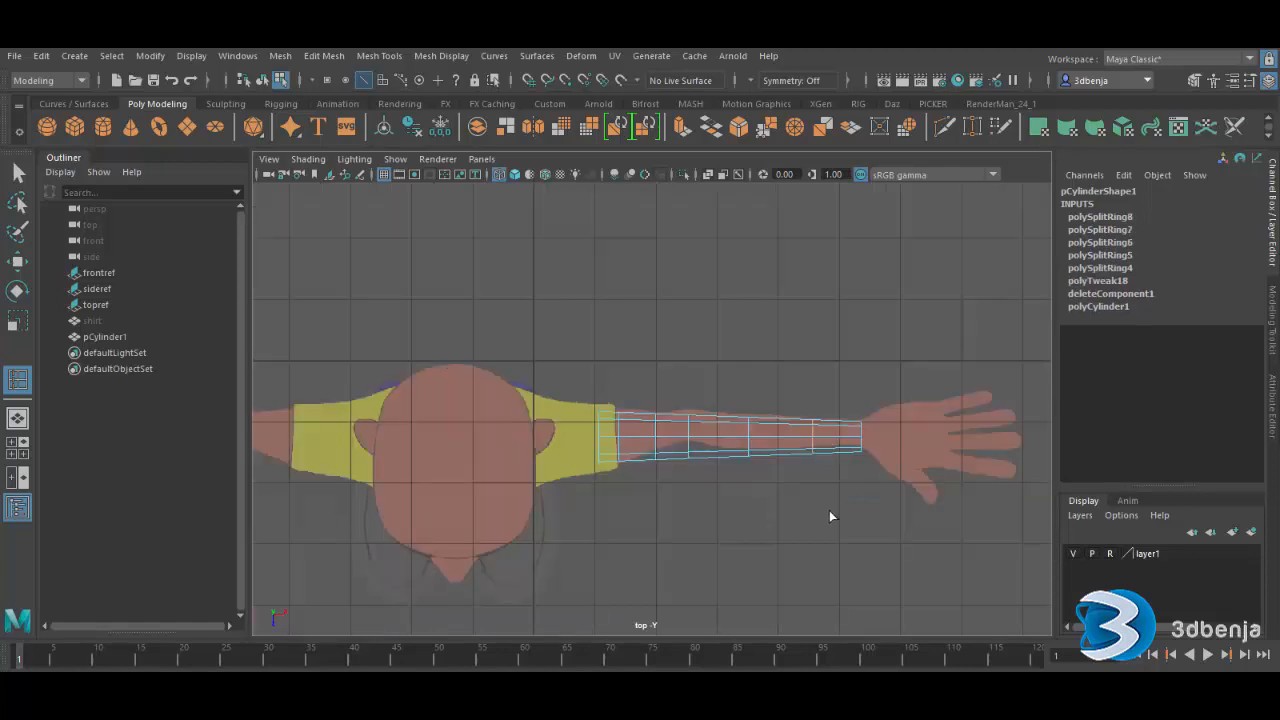
- Scale the elbow loop's vertices down vertically in the front view to match the reference arm's narrowing there
click(17, 261)
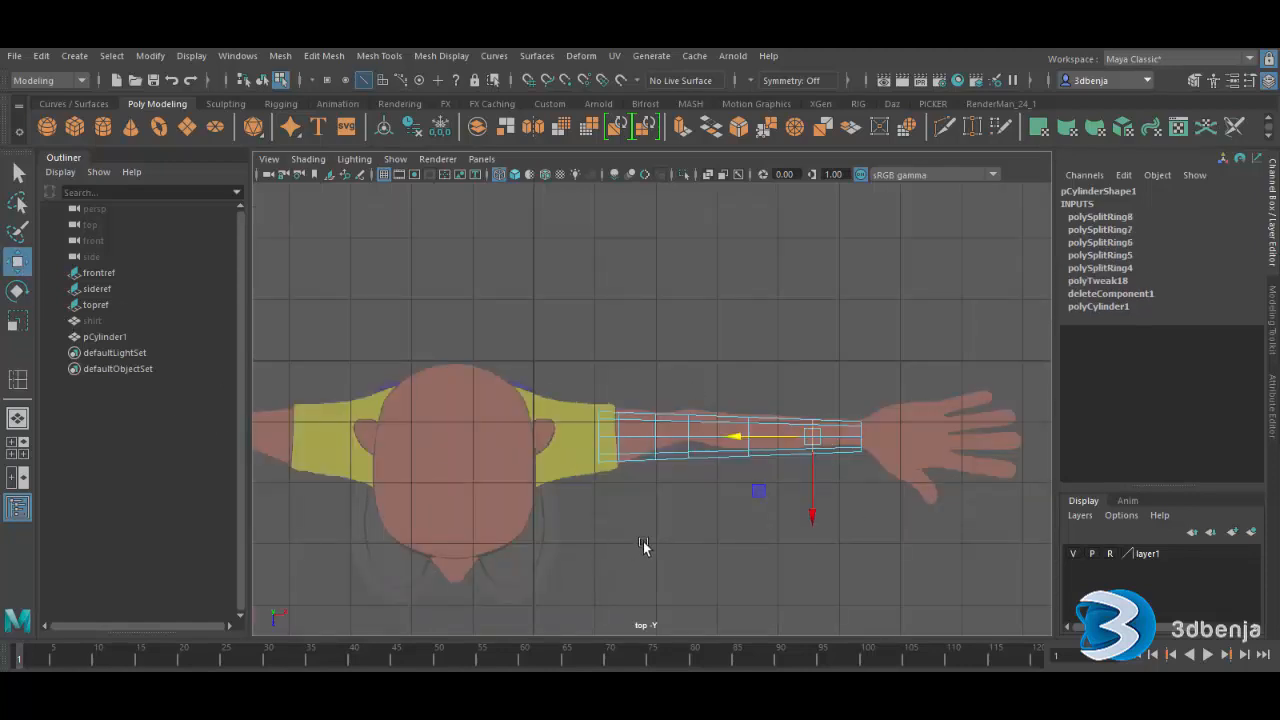
key(space)
key(space)
scroll(523, 517, up, 3)
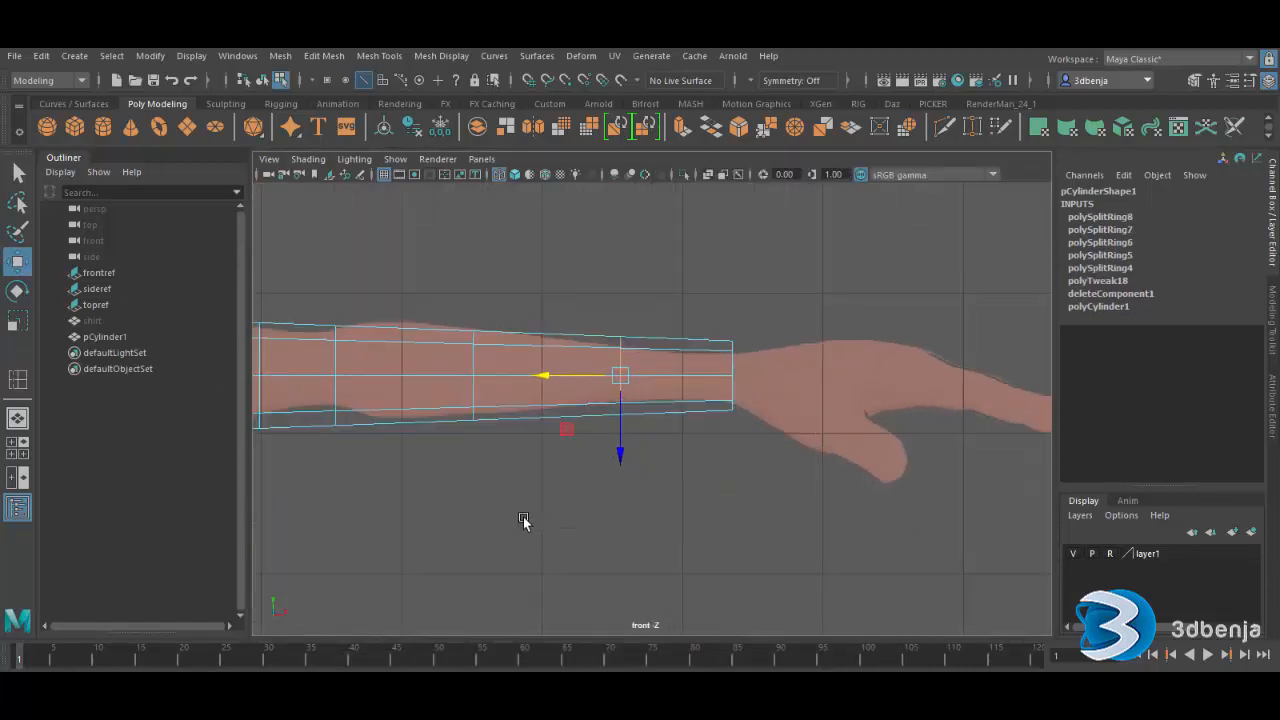
alt+middle_drag(515, 514, 778, 505)
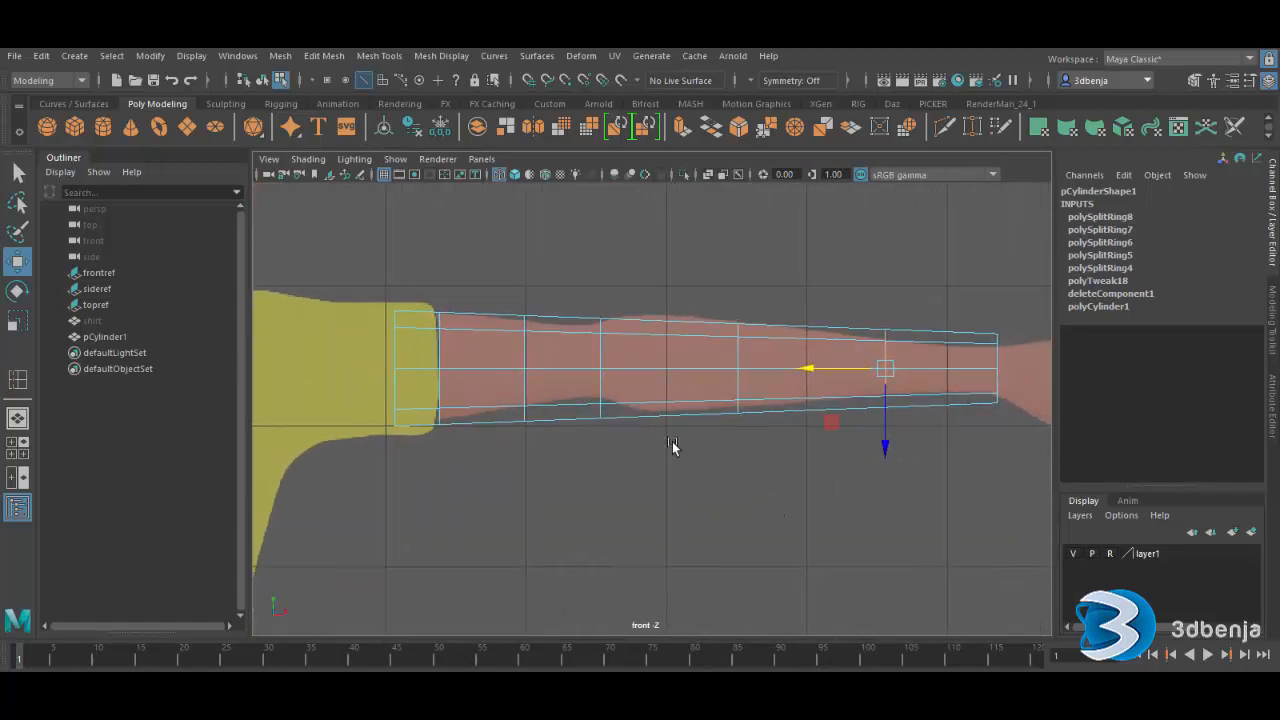
right_drag(673, 444, 596, 292)
drag(580, 278, 622, 452)
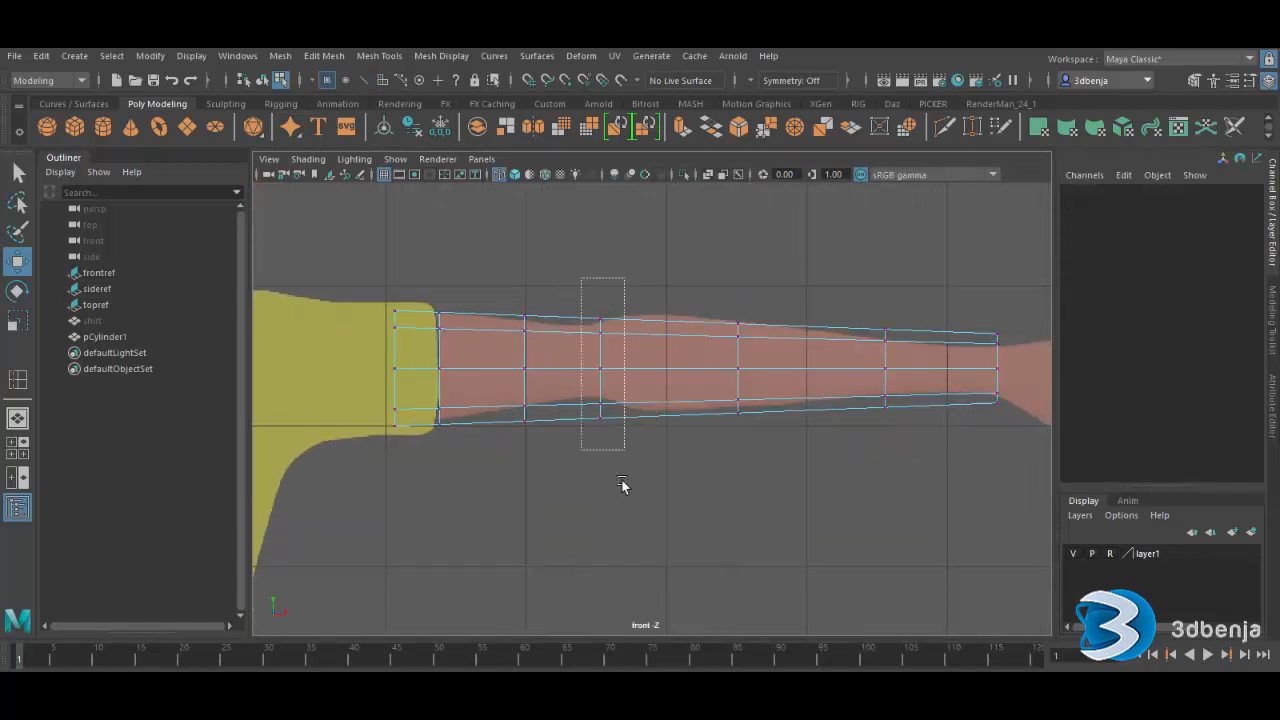
key(r)
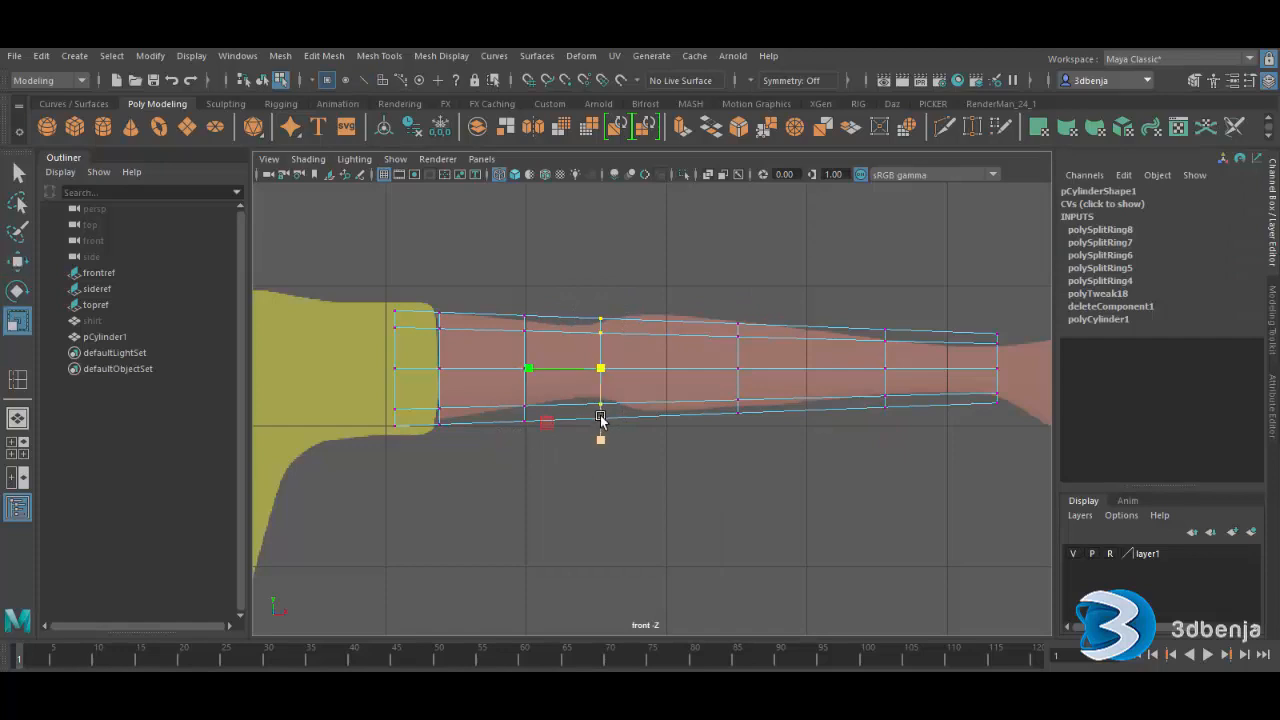
mouse_move(598, 447)
mouse_down()
mouse_move(608, 418)
mouse_move(610, 432)
mouse_up()
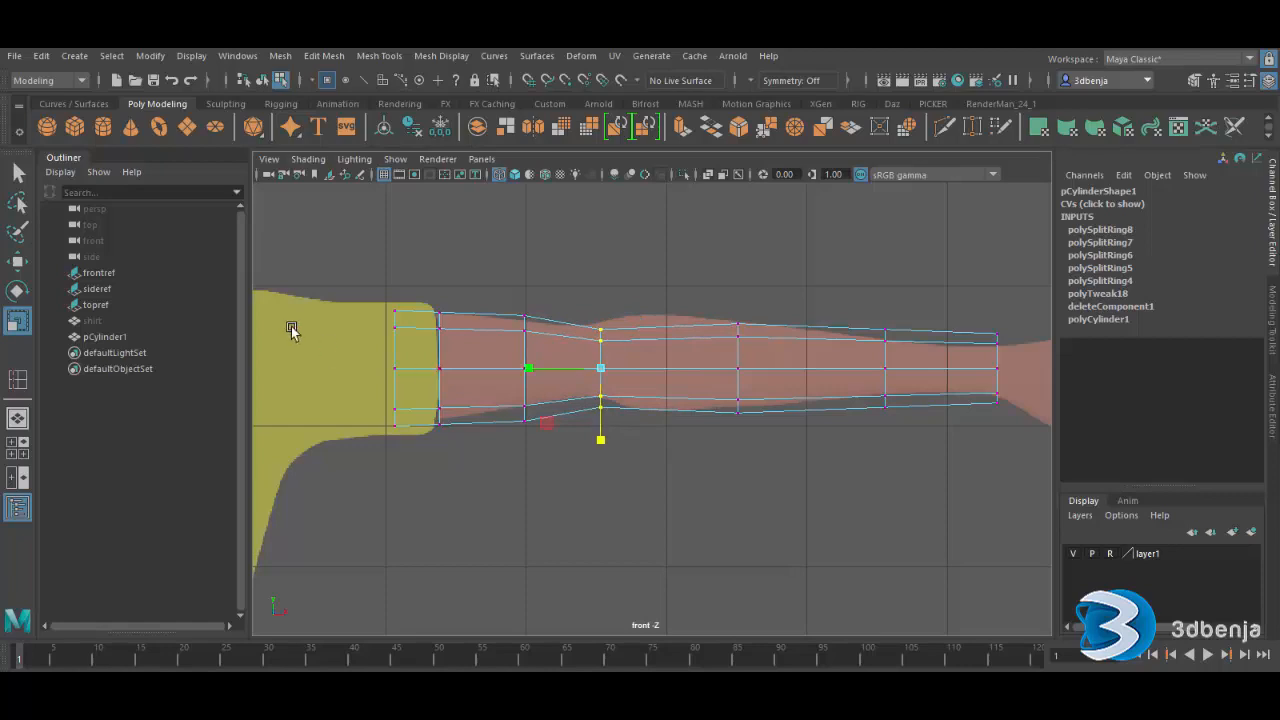
- Shift the elbow and mid-forearm loops toward the shoulder in the front view and raise the forearm loop's upper vertices to the reference bulge
click(18, 262)
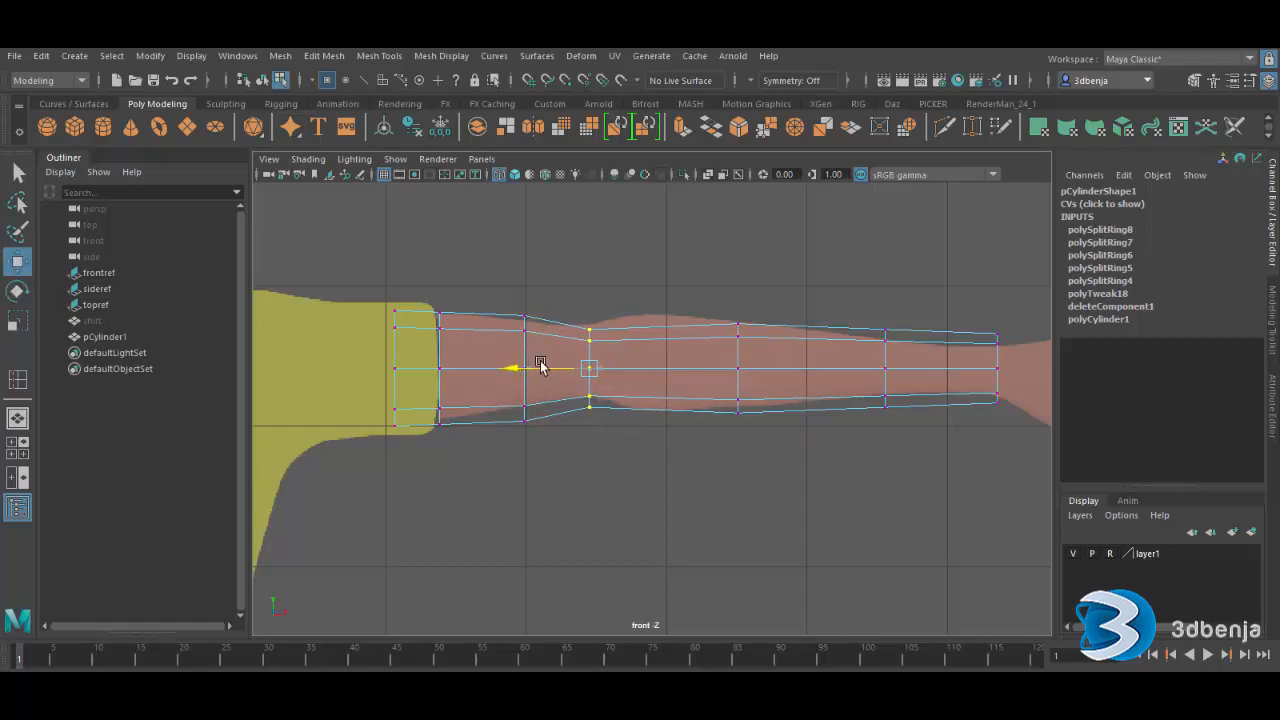
double_click(737, 395)
drag(665, 368, 579, 368)
mouse_move(627, 301)
mouse_down()
mouse_move(665, 362)
mouse_move(650, 399)
mouse_up()
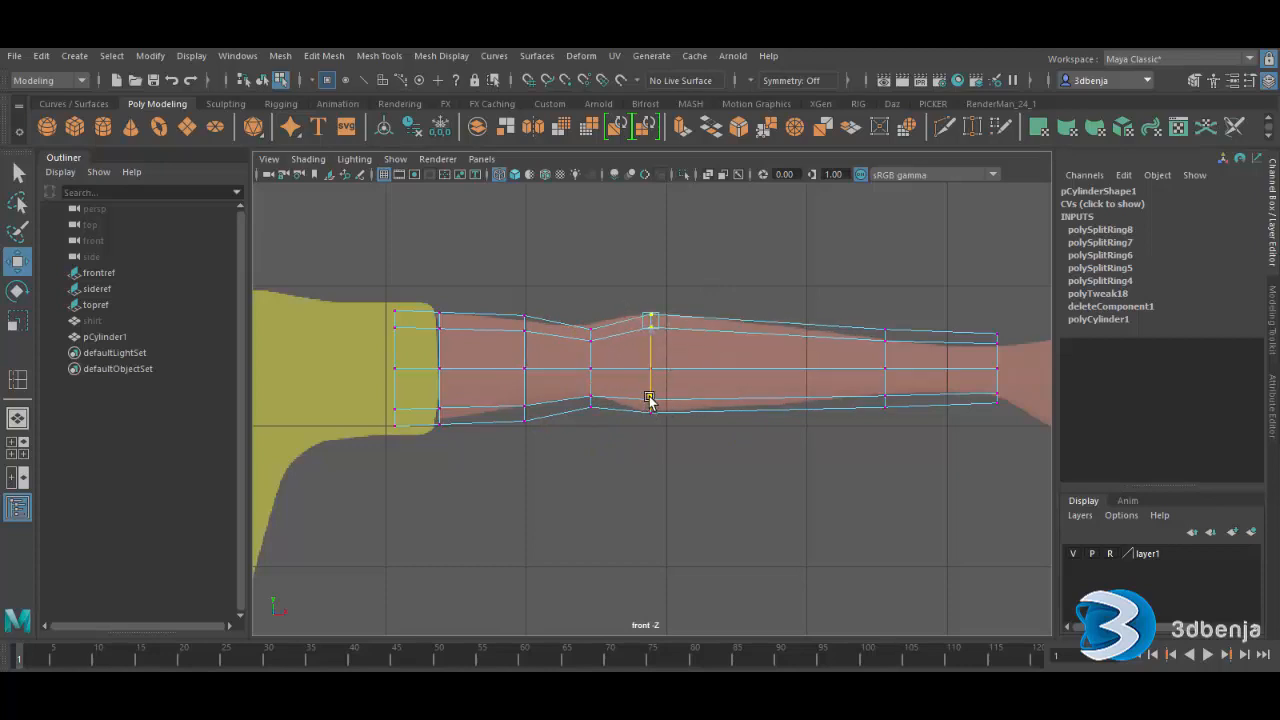
- Move the upper-arm loop's upper and lower vertices inward in the front view to follow the reference outline
mouse_move(511, 291)
mouse_down()
mouse_move(534, 346)
mouse_move(528, 369)
mouse_up()
drag(488, 470, 537, 394)
drag(526, 452, 528, 458)
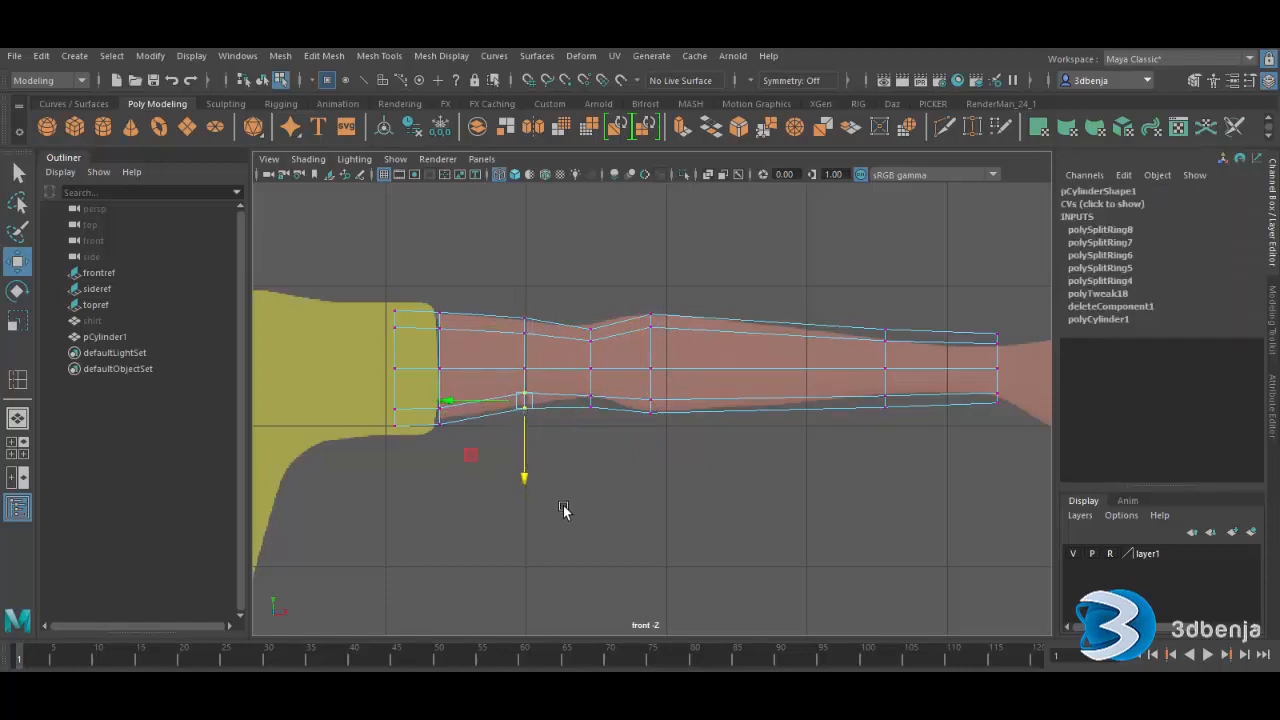
click(617, 500)
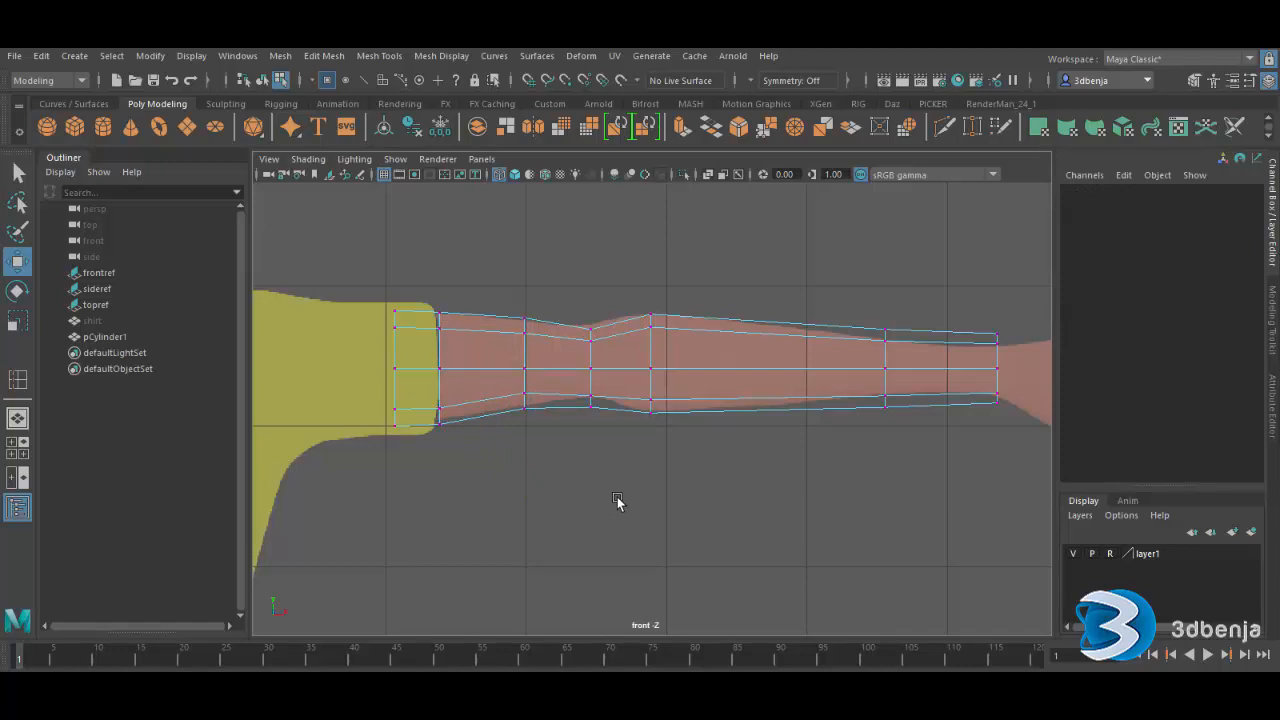
- Turn on the smooth mesh preview and adjust the sleeve-edge and shoulder-end vertices vertically to fit the sleeve and arm outline
key(3)
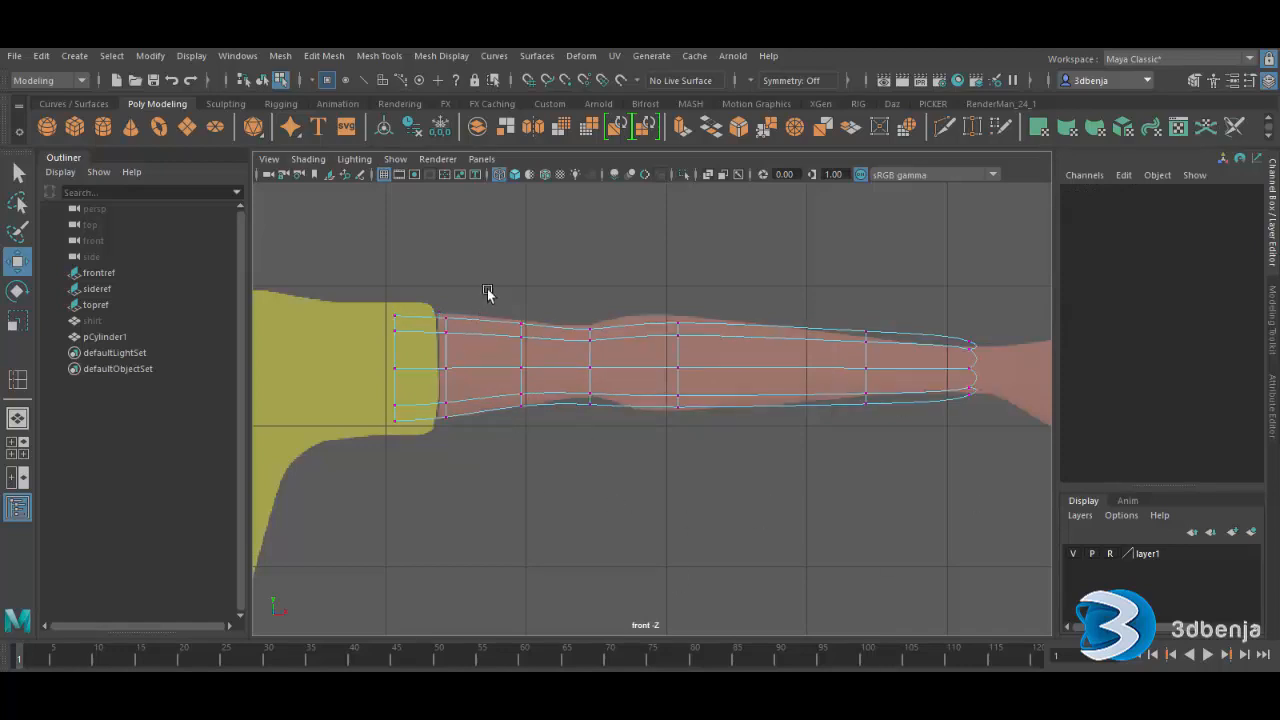
drag(425, 300, 455, 328)
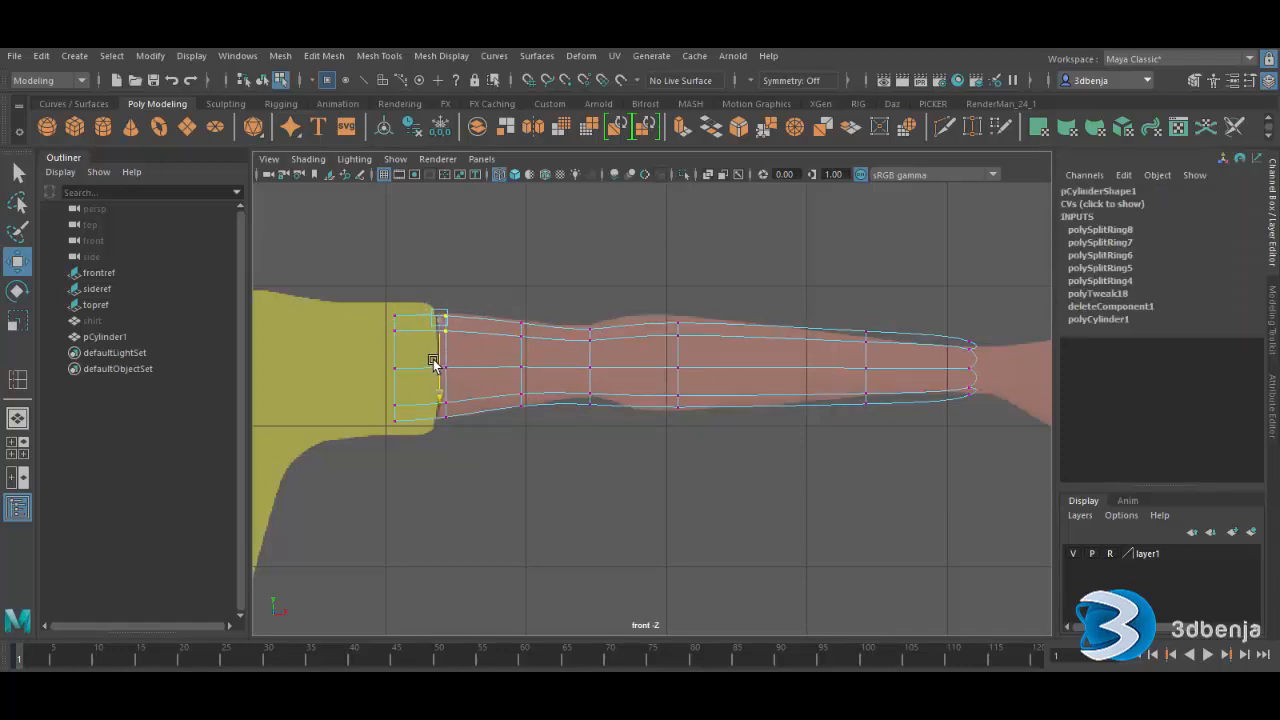
drag(381, 298, 398, 360)
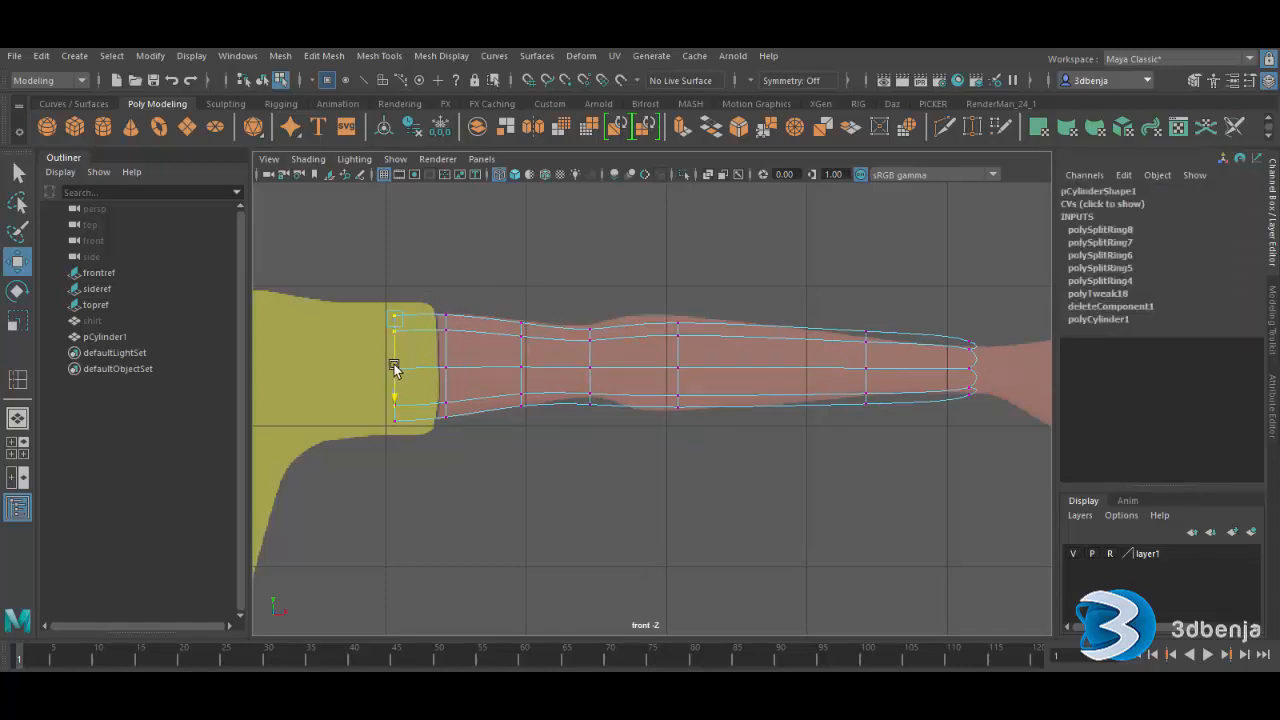
click(360, 408)
drag(363, 400, 394, 453)
click(458, 492)
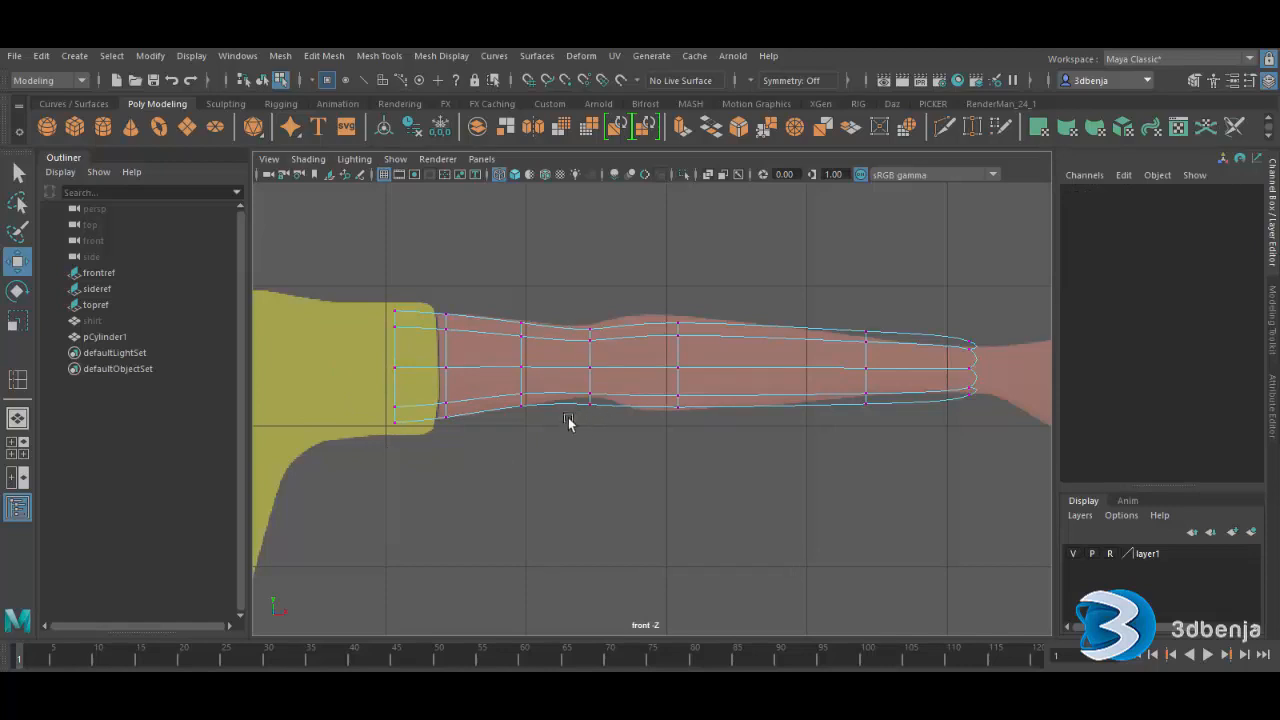
- Raise the elbow's lower vertices, then shift the neighbouring forearm loop toward the elbow and spread it vertically to fill the reference bulge
drag(566, 418, 592, 426)
click(614, 469)
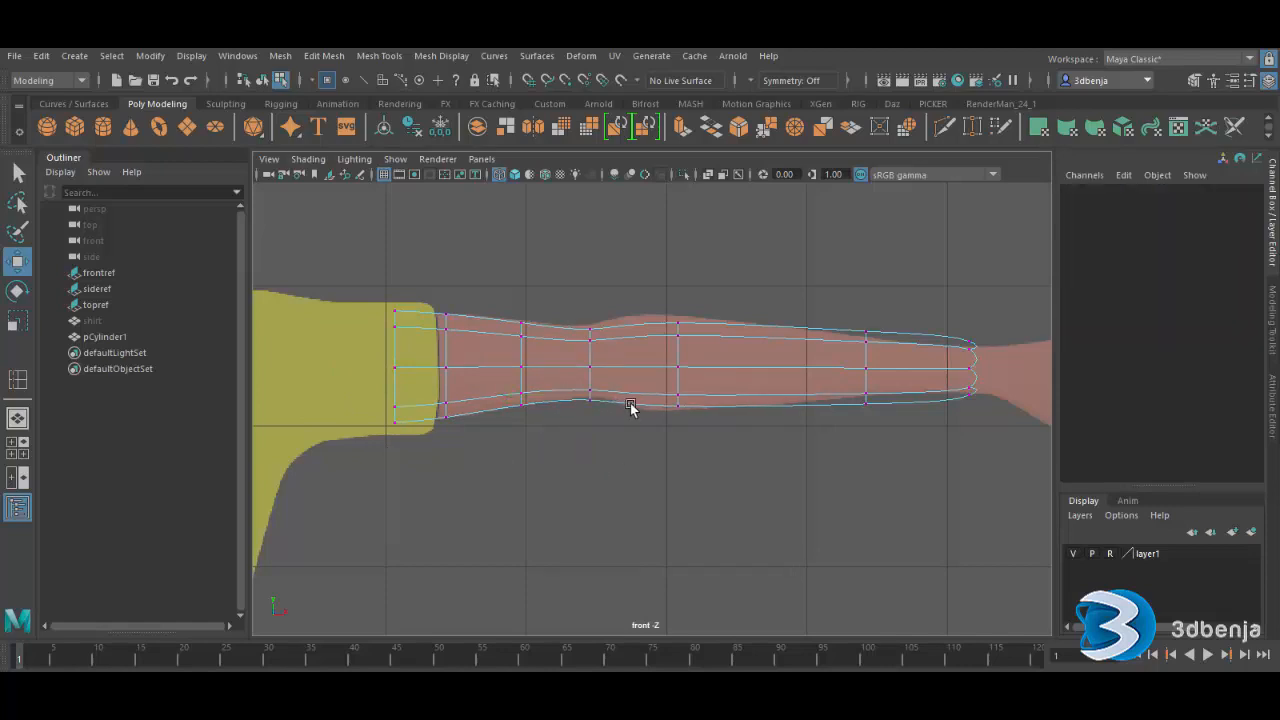
drag(678, 410, 653, 429)
drag(733, 285, 653, 459)
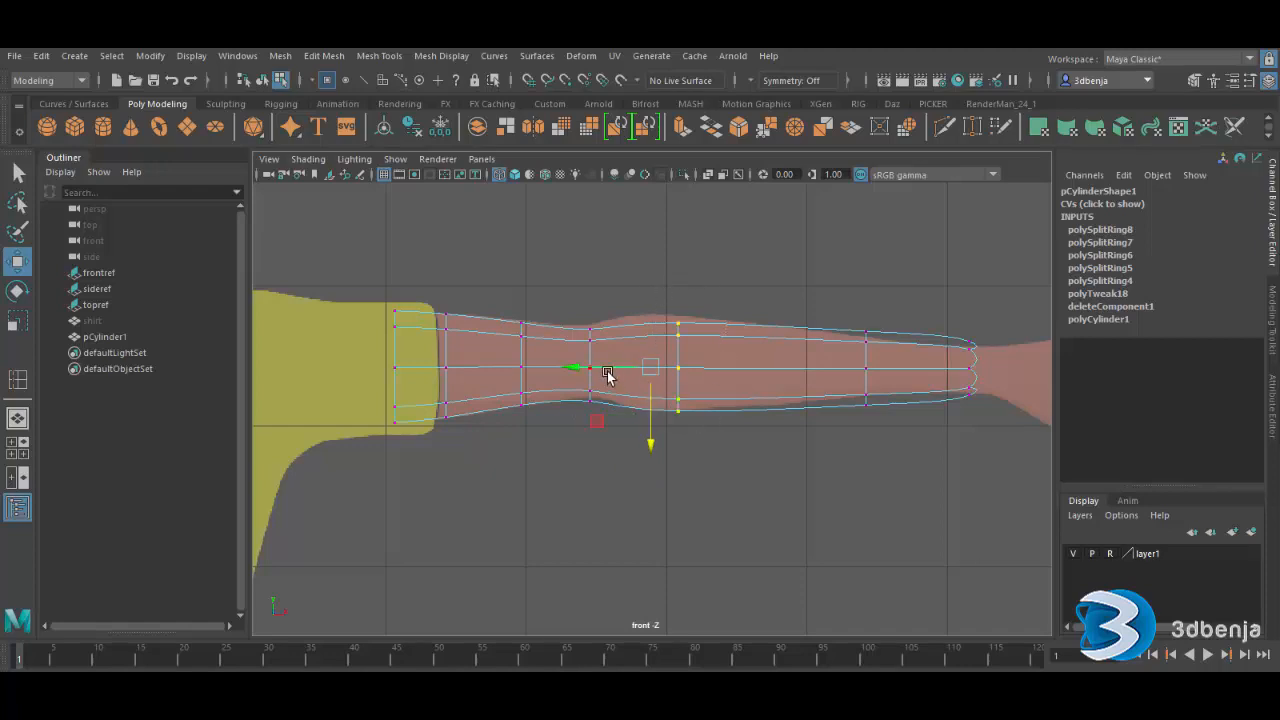
drag(607, 374, 590, 370)
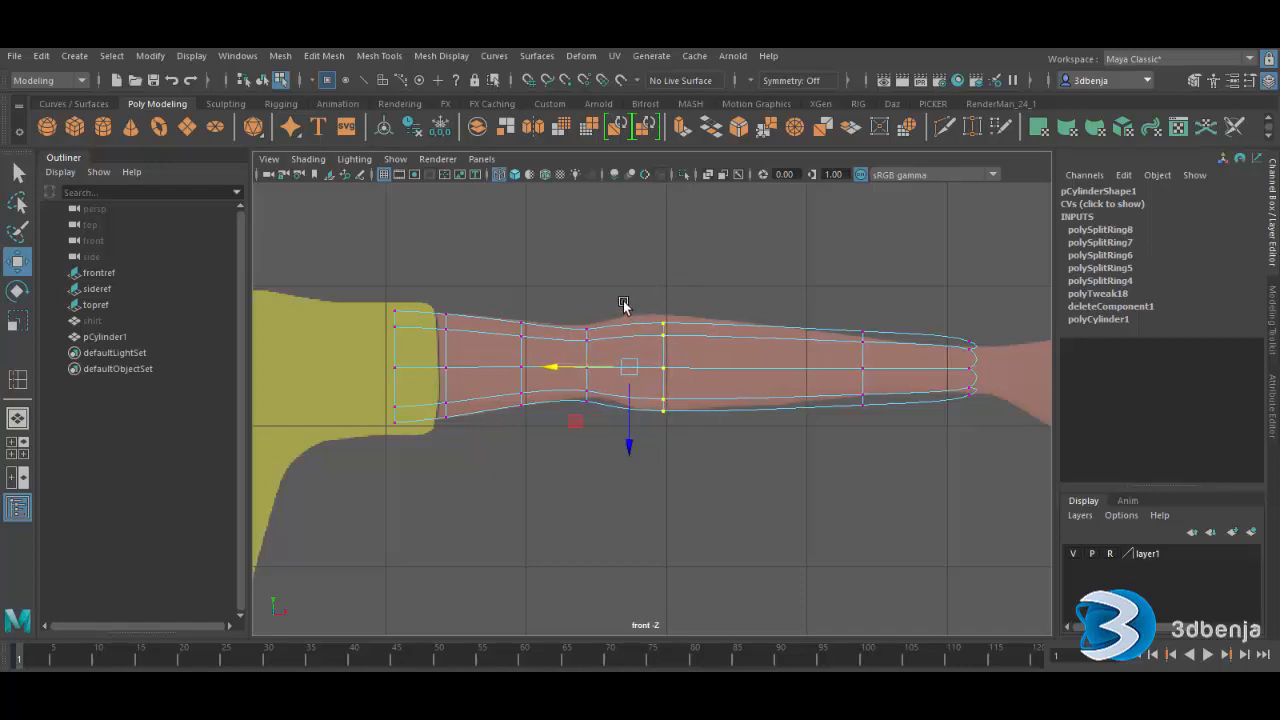
drag(624, 302, 690, 351)
drag(628, 382, 626, 375)
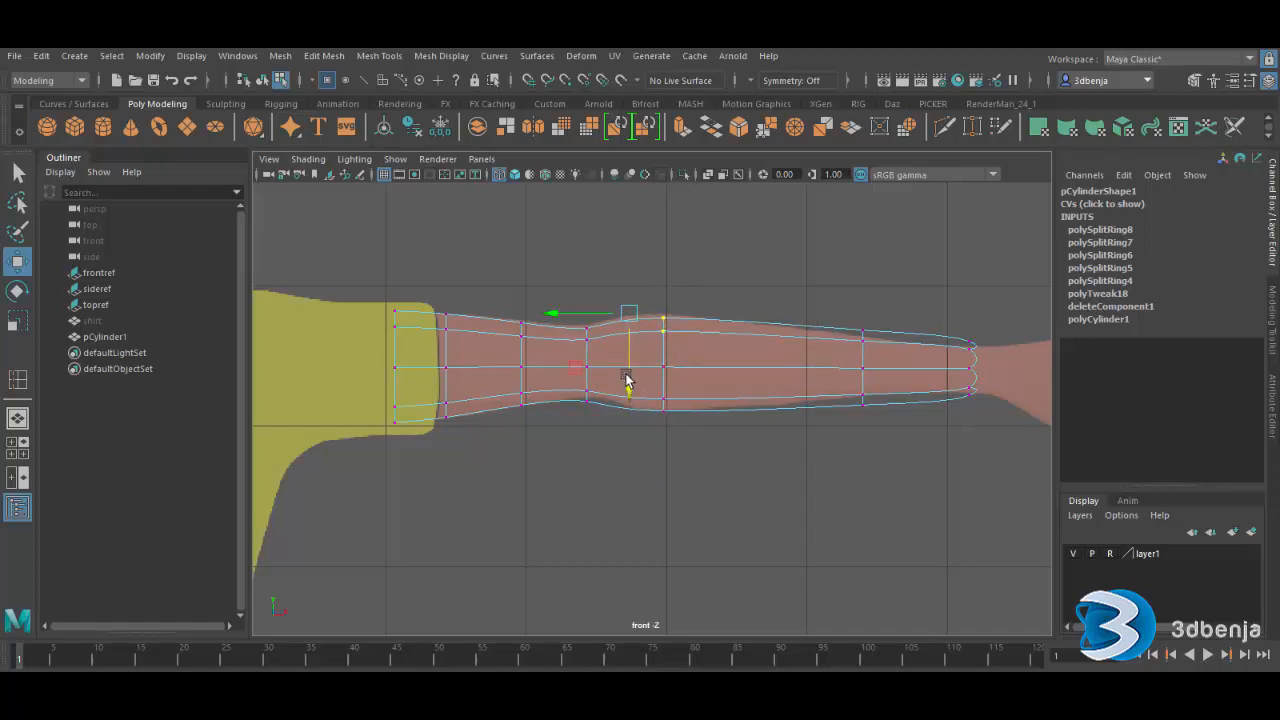
click(741, 423)
- Pull the upper and lower vertices of the loop near the wrist inward to match the tapering forearm in the front view
drag(846, 328, 870, 344)
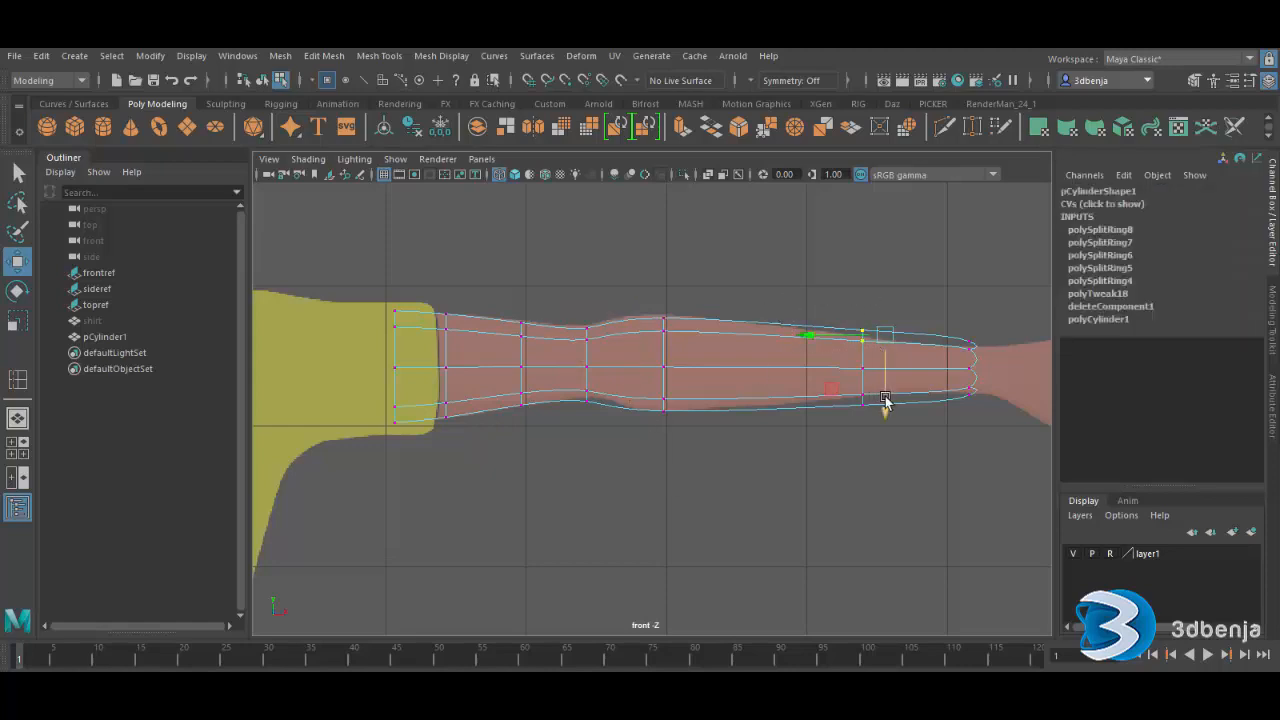
drag(834, 474, 874, 388)
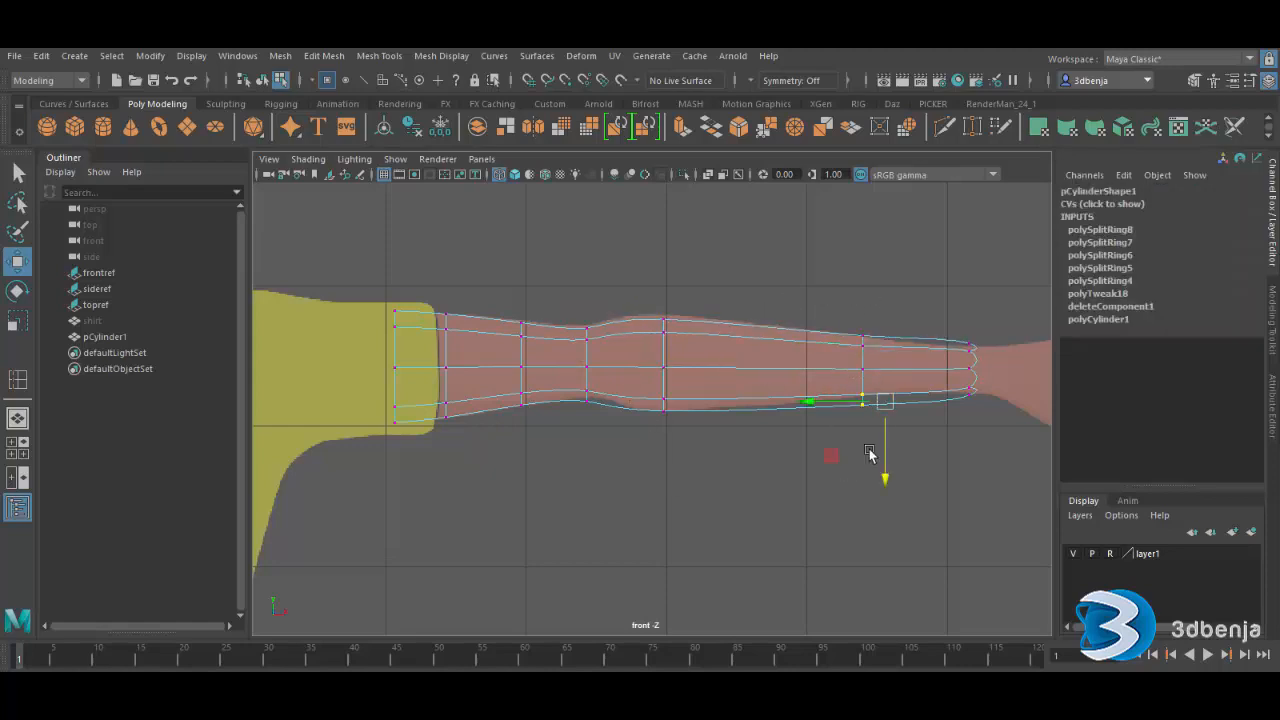
drag(881, 463, 877, 455)
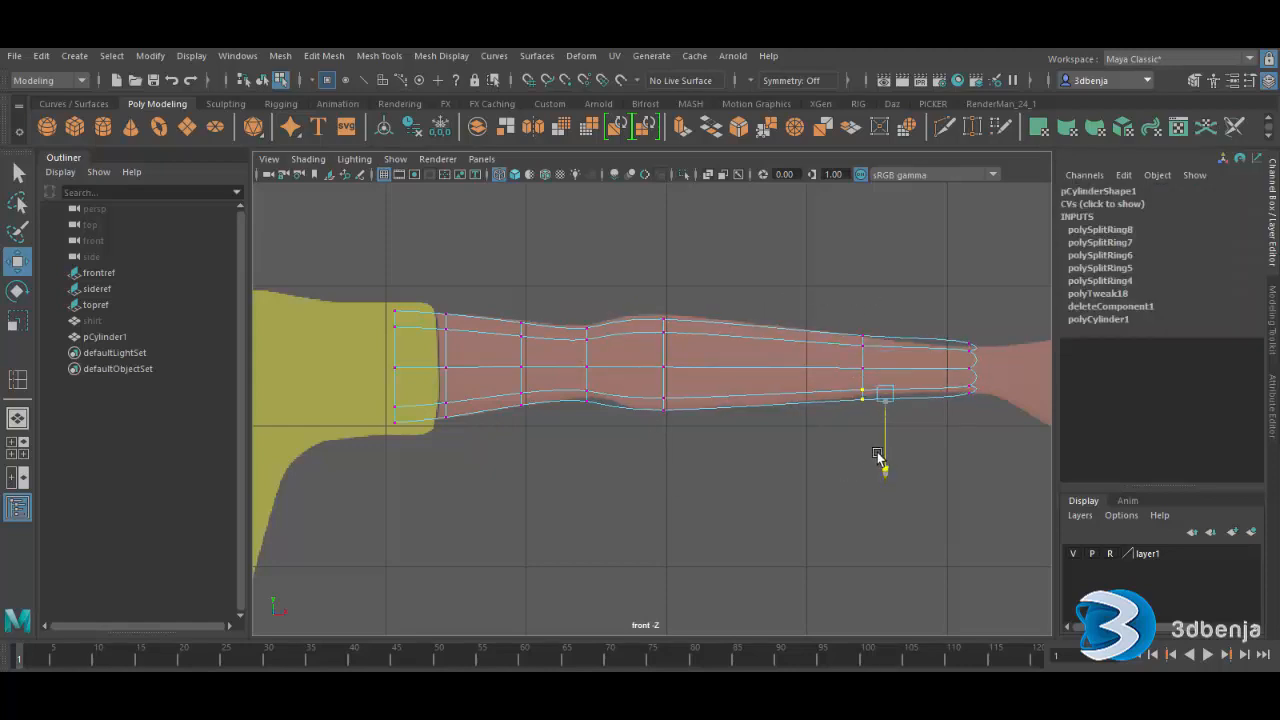
click(625, 484)
drag(573, 320, 610, 449)
click(616, 488)
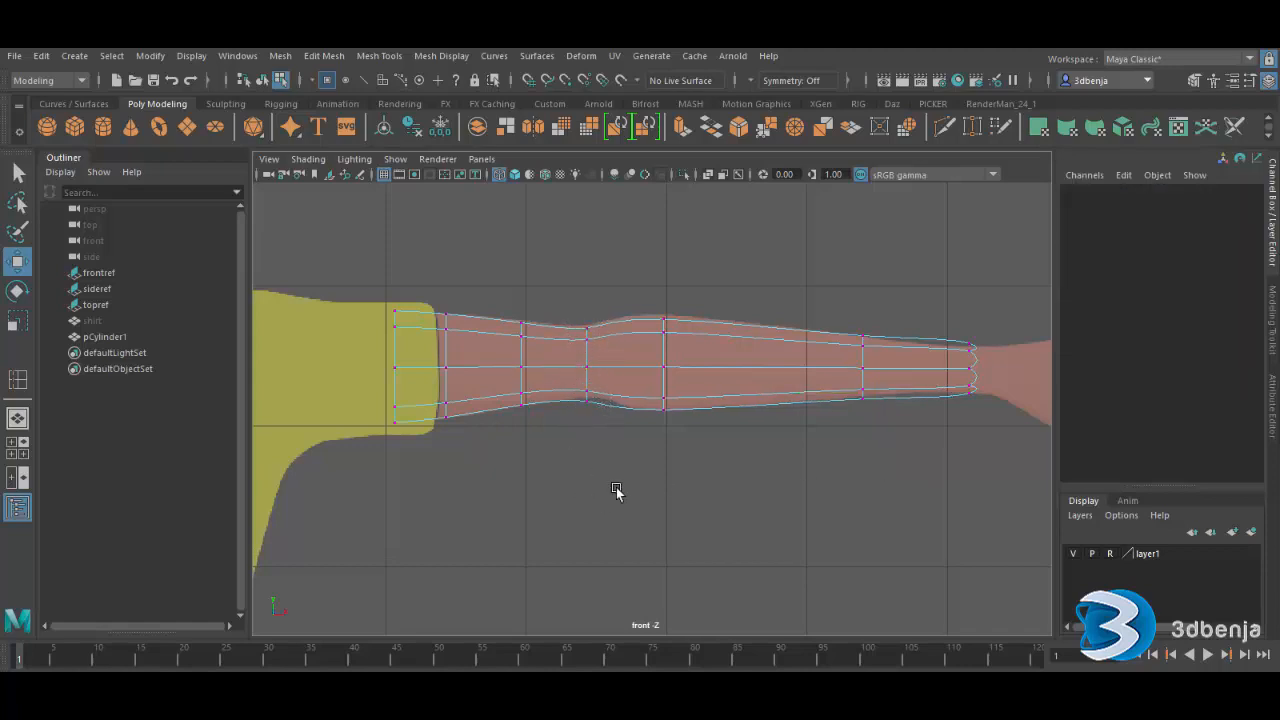
- In the top view, scale up the sleeve-edge loop and the shoulder-end loop to match the reference arm's width
scroll(618, 487, down, 4)
scroll(630, 470, up, 1)
key(space)
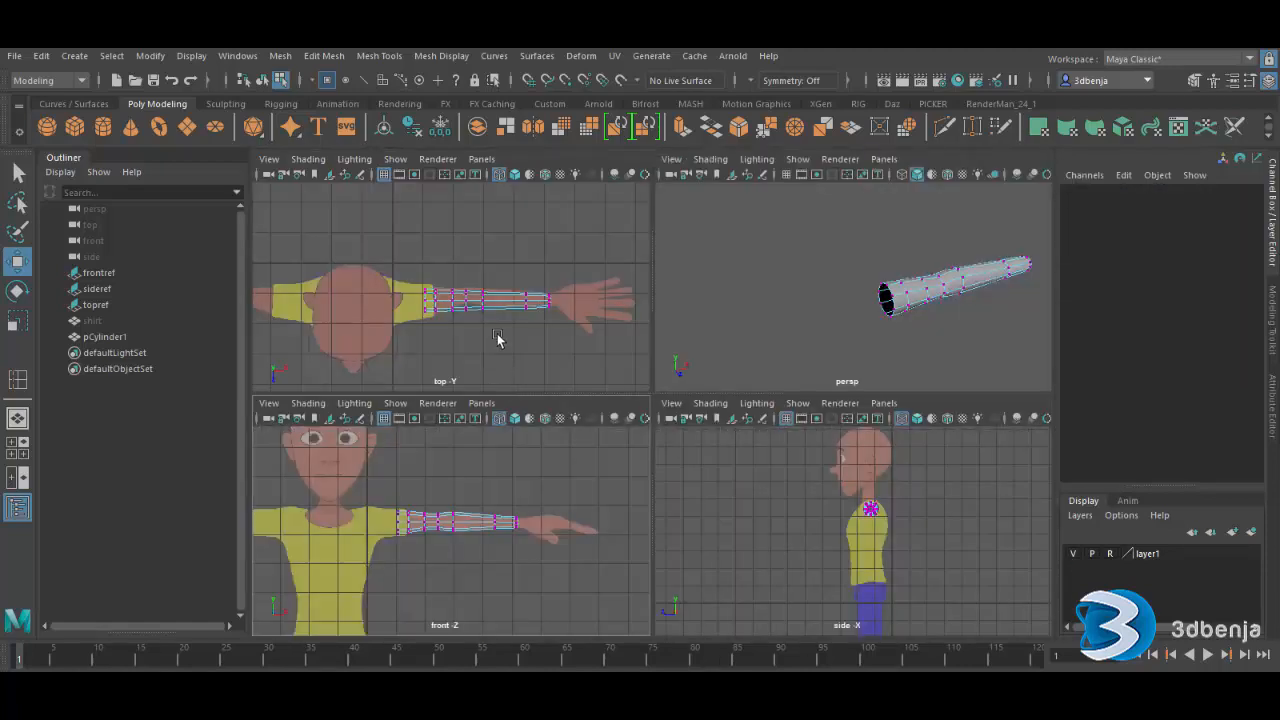
key(space)
scroll(720, 525, up, 2)
scroll(690, 532, down, 1)
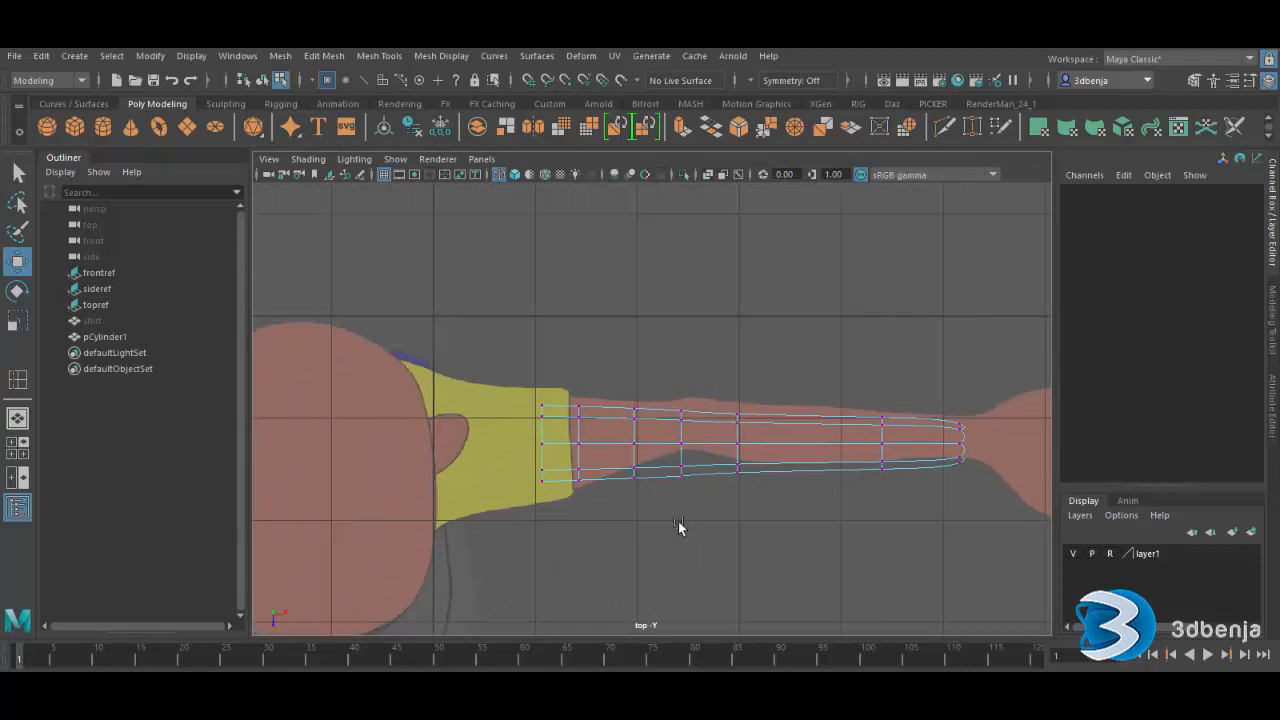
alt+middle_drag(680, 526, 639, 540)
scroll(606, 534, up, 3)
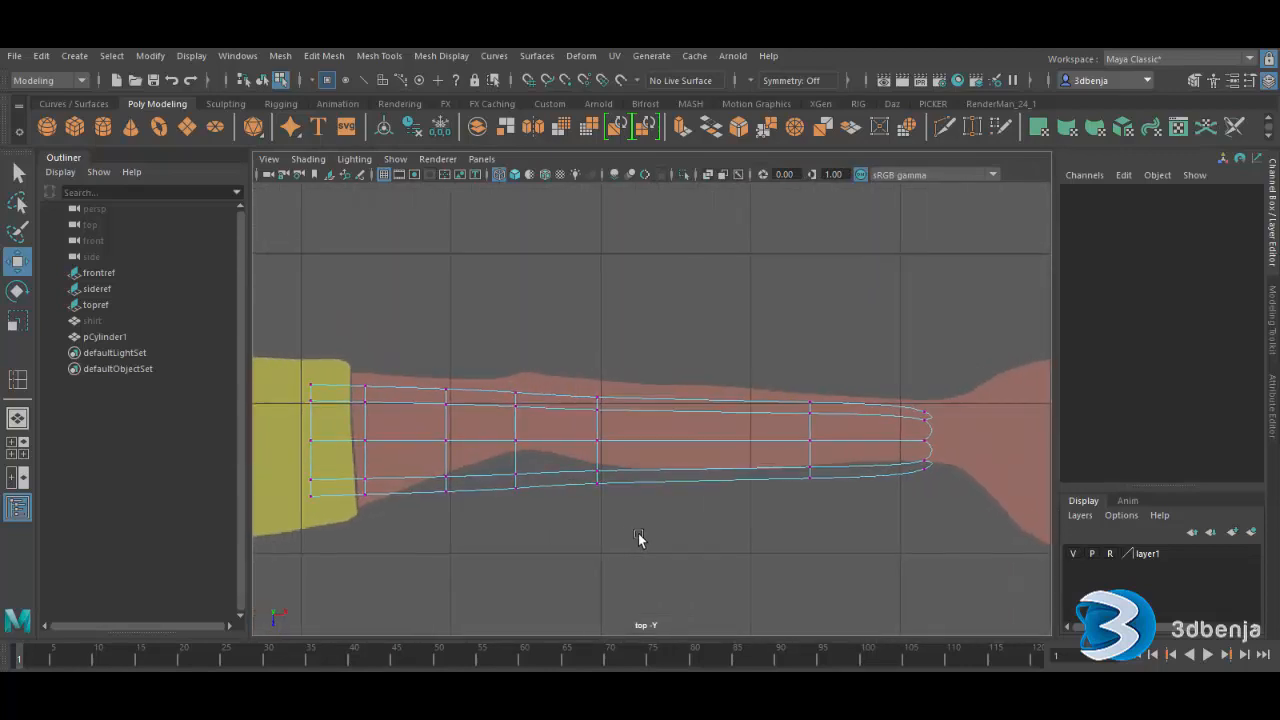
click(379, 408)
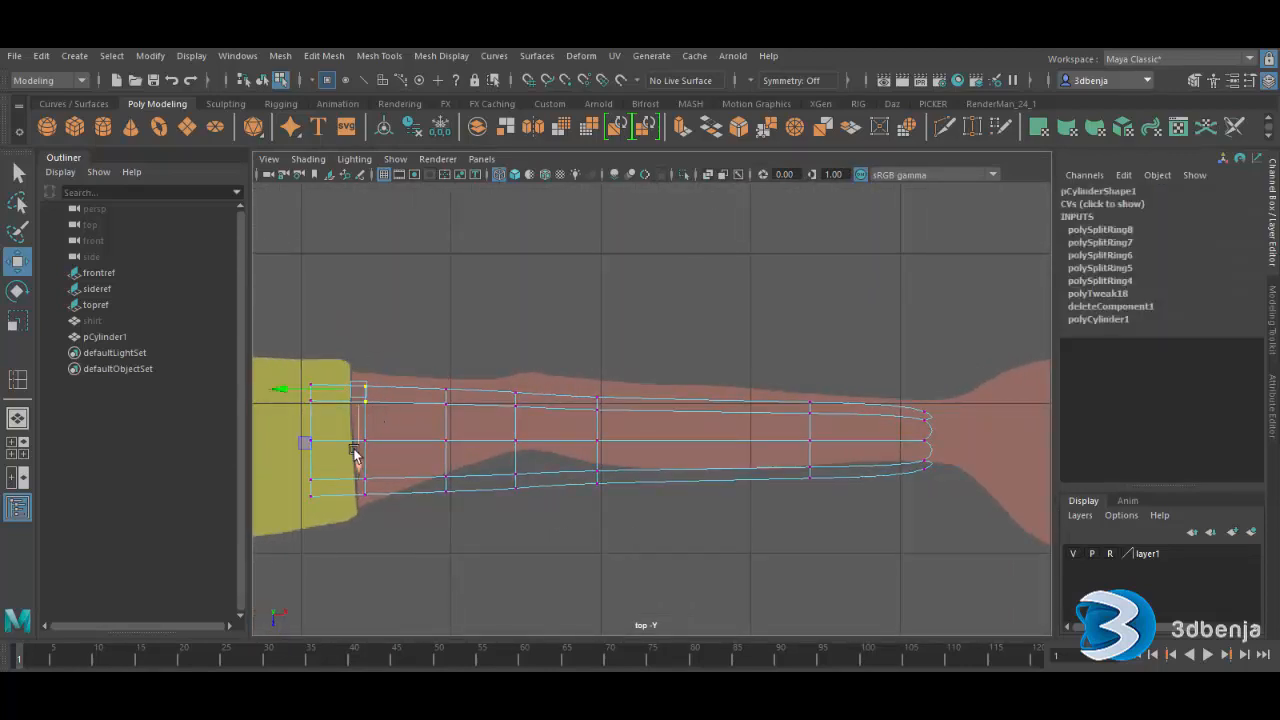
drag(360, 371, 357, 531)
click(18, 322)
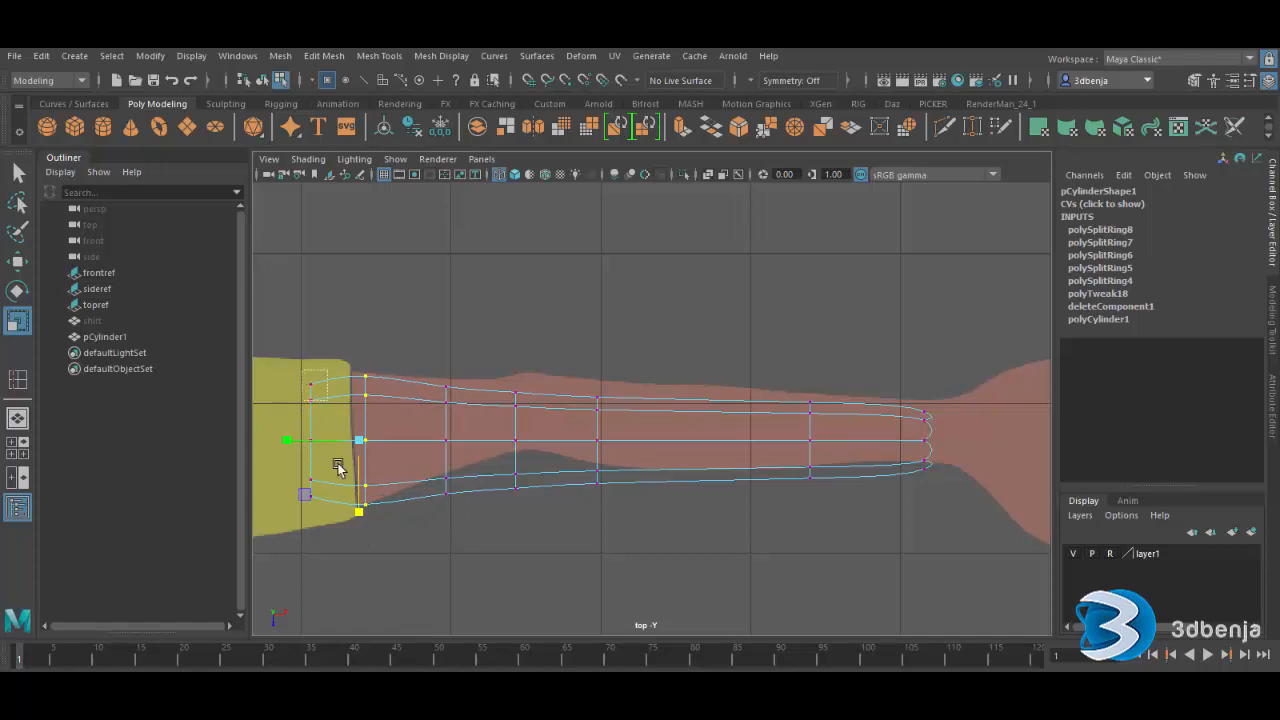
drag(338, 468, 360, 528)
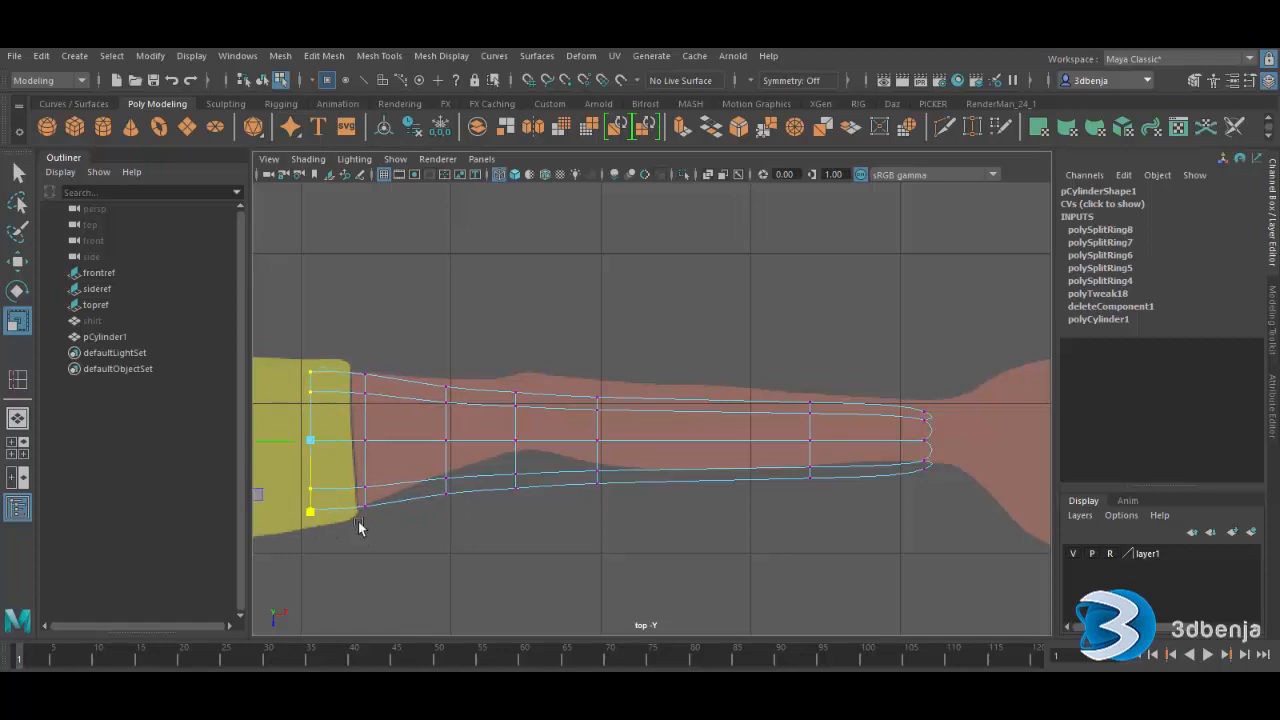
- Reshape the upper-arm loop in the top view by moving its vertices up to the reference outline
drag(428, 354, 476, 518)
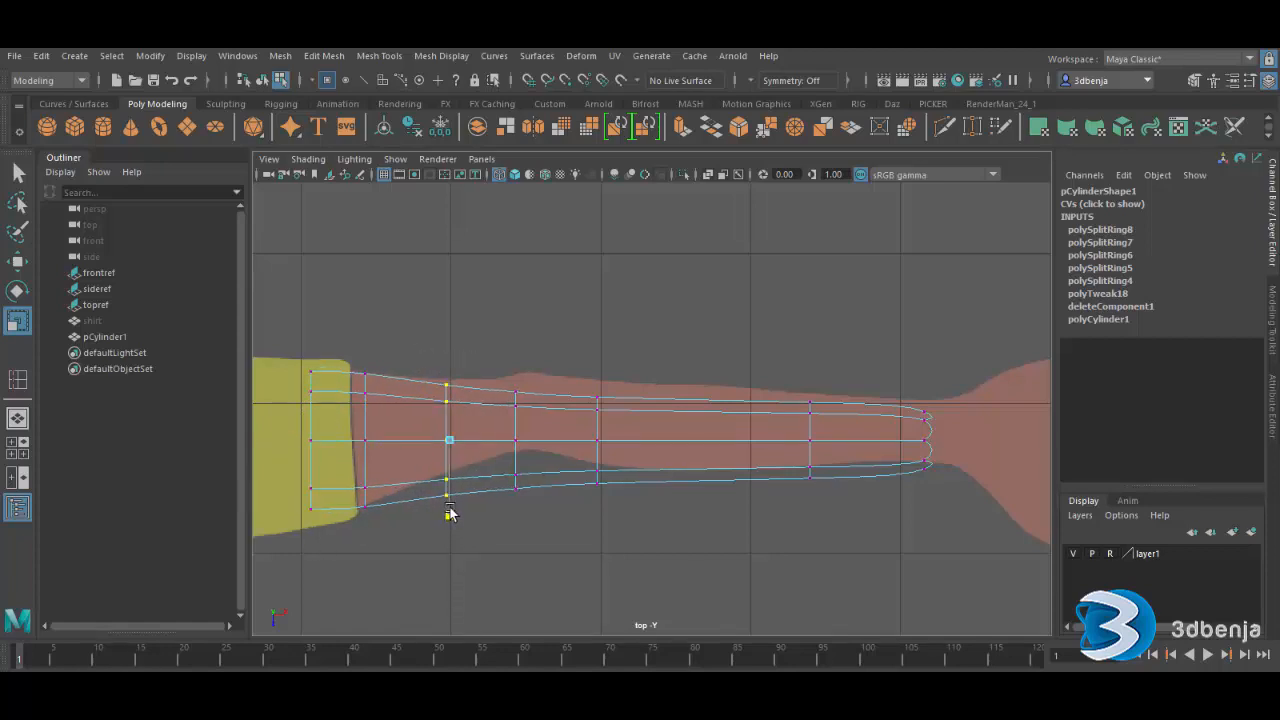
click(17, 261)
mouse_move(447, 517)
mouse_down()
mouse_move(432, 462)
mouse_move(449, 517)
mouse_up()
click(413, 467)
- Move the elbow loop's upper, middle and lower vertices up in the top view to form the reference arm's elbow bend
click(517, 415)
click(513, 394)
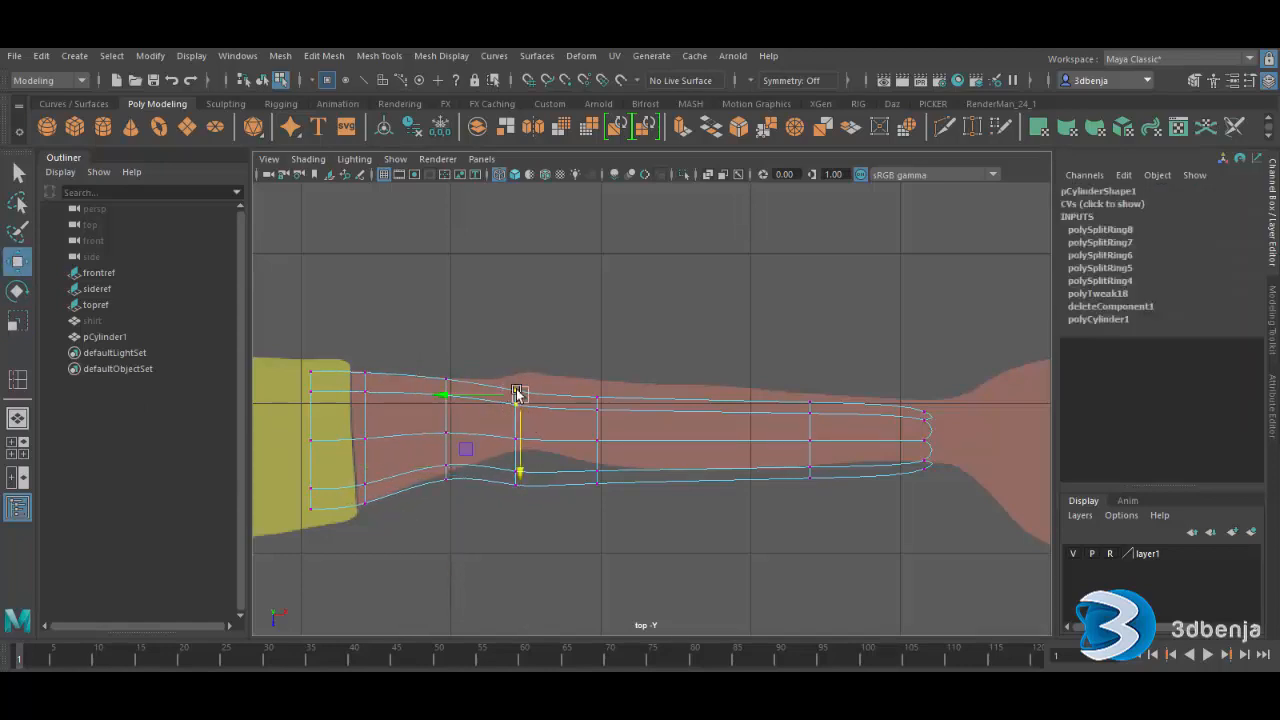
drag(533, 405, 510, 369)
drag(498, 426, 534, 524)
drag(519, 462, 529, 437)
click(489, 523)
drag(489, 523, 528, 508)
click(578, 590)
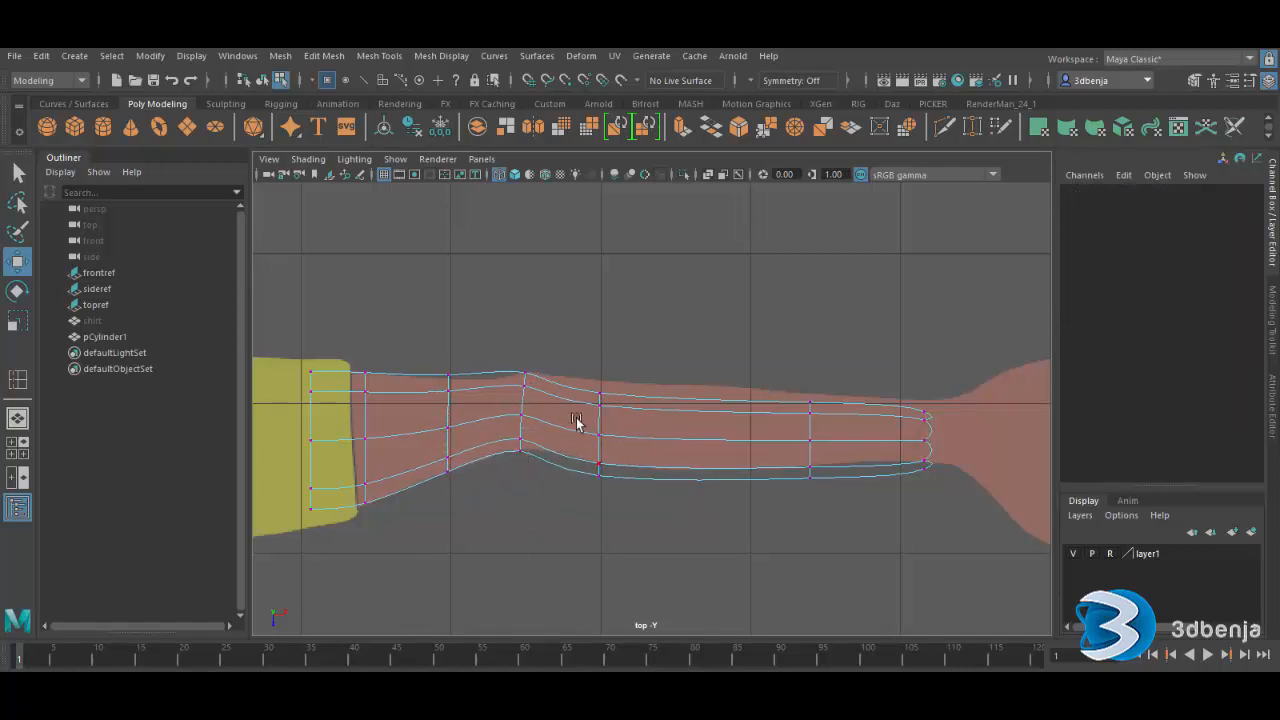
- Move the forearm, near-wrist and wrist-end loops up in the top view to align them with the reference forearm
drag(580, 388, 563, 491)
click(816, 350)
drag(779, 367, 834, 505)
click(940, 543)
drag(888, 398, 951, 503)
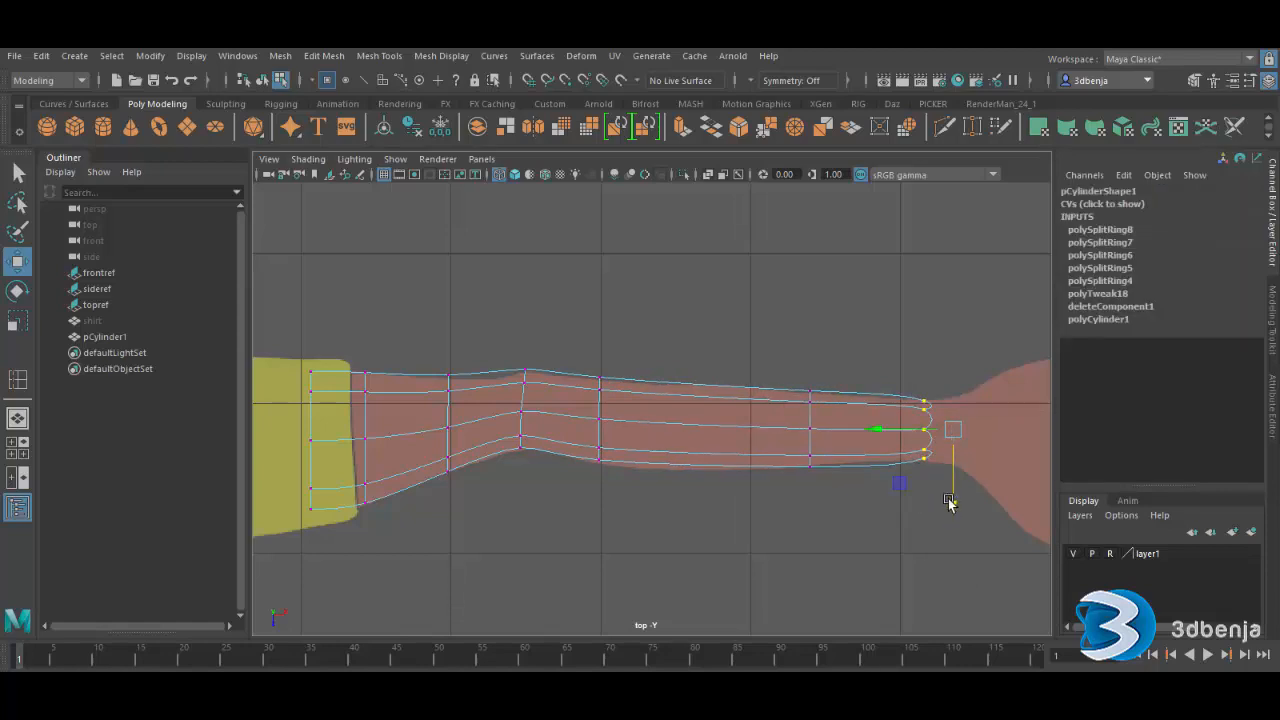
- Fine-tune the upper vertices of the elbow and upper-arm loops and the shoulder end's lower vertices in the top view
click(503, 360)
drag(488, 350, 533, 410)
click(499, 319)
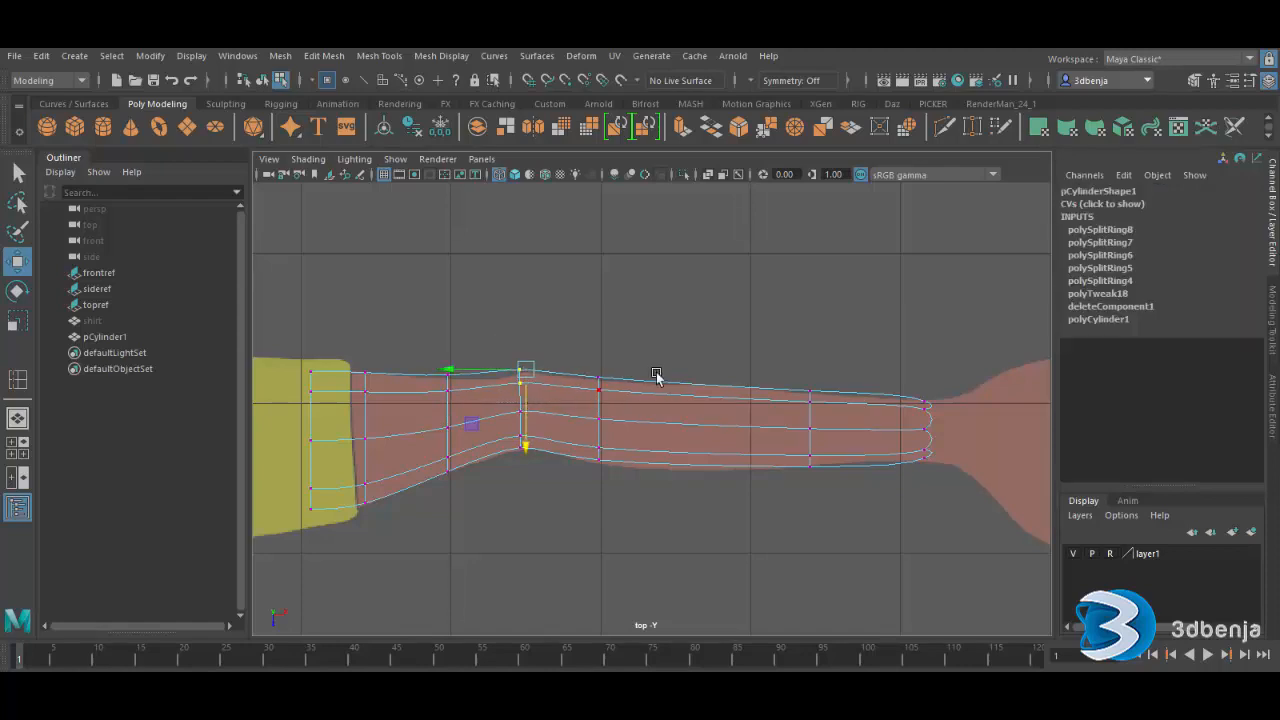
click(621, 472)
drag(450, 378, 469, 408)
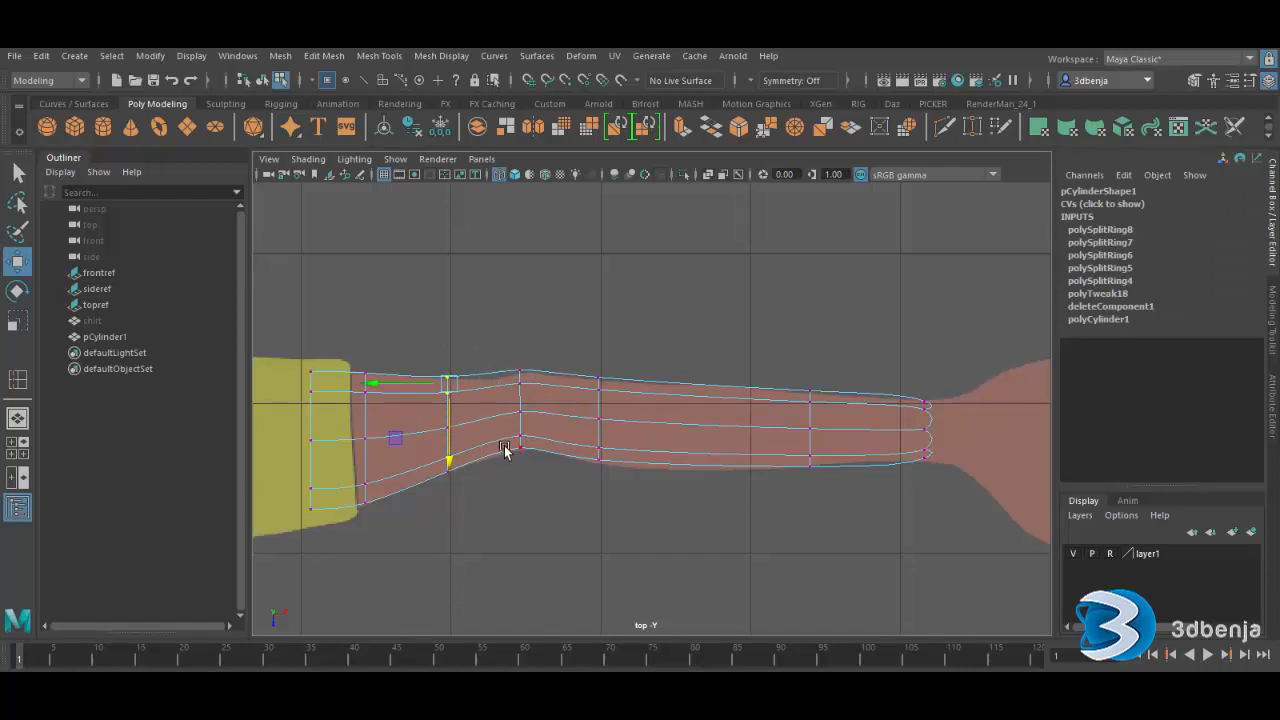
click(453, 510)
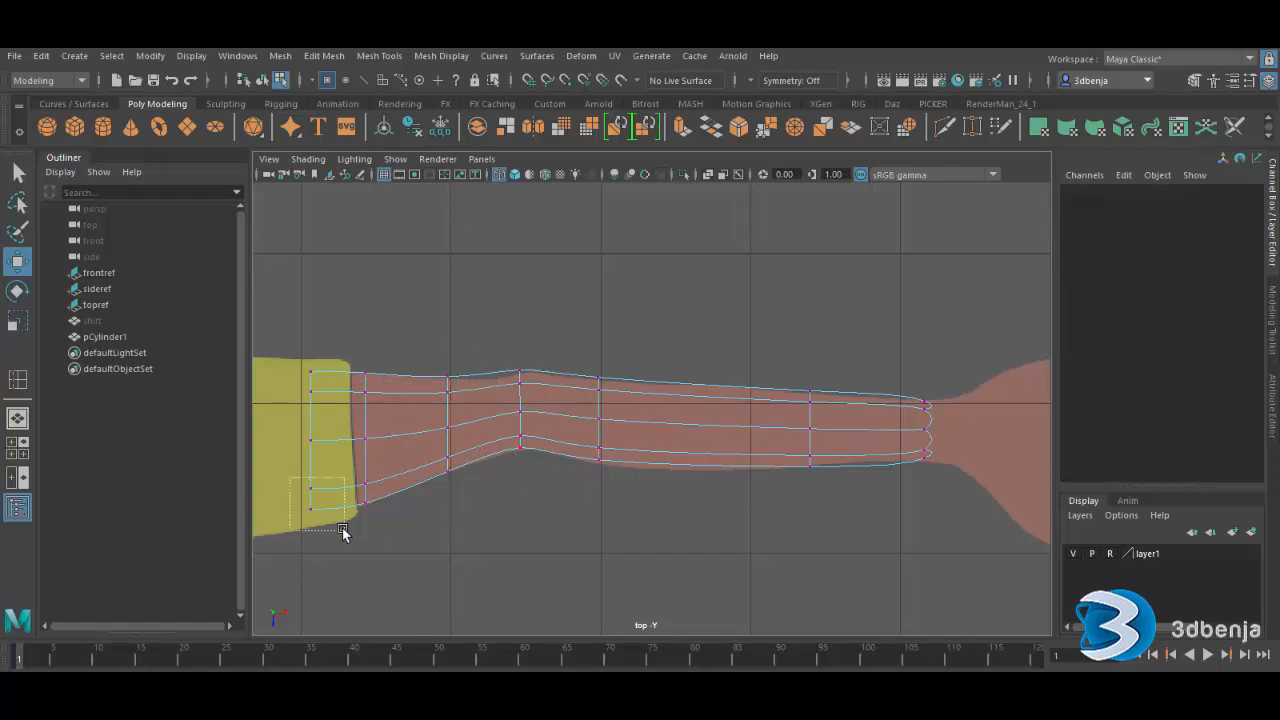
drag(342, 528, 342, 530)
click(511, 537)
- Inspect the smoothed arm in the front and perspective views, then return to the top view with the smooth mesh preview off
key(space)
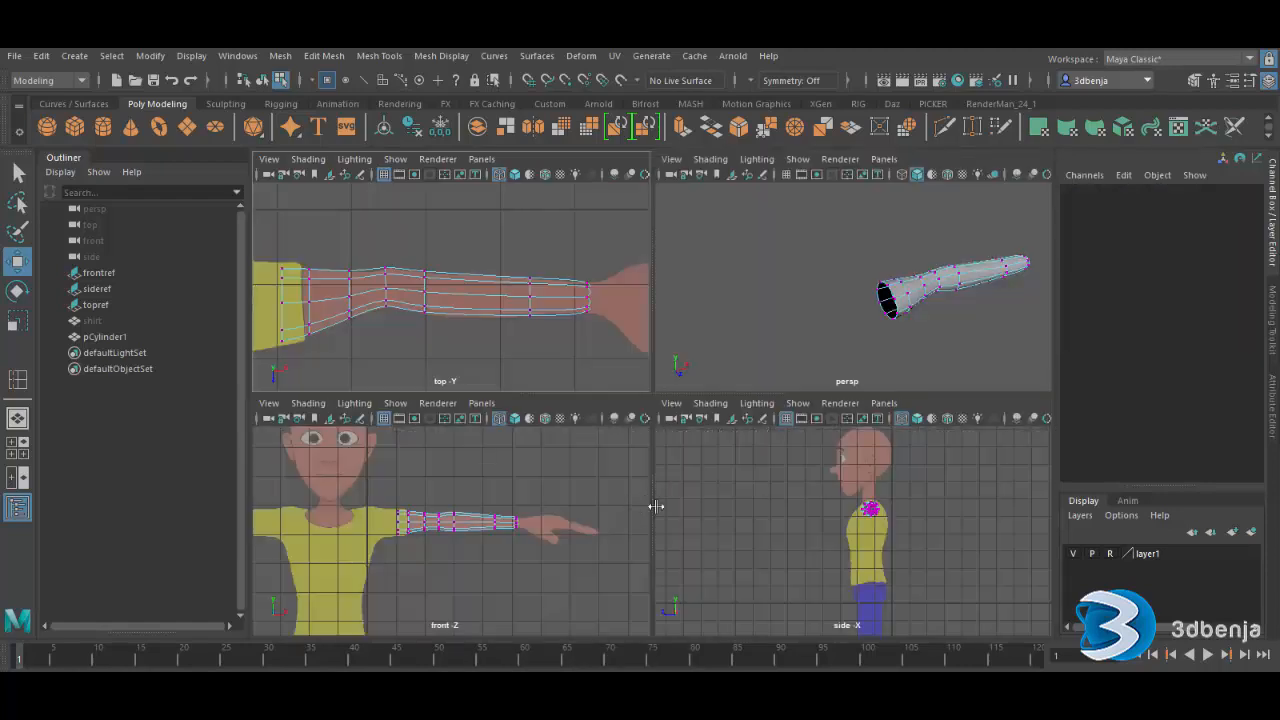
key(f)
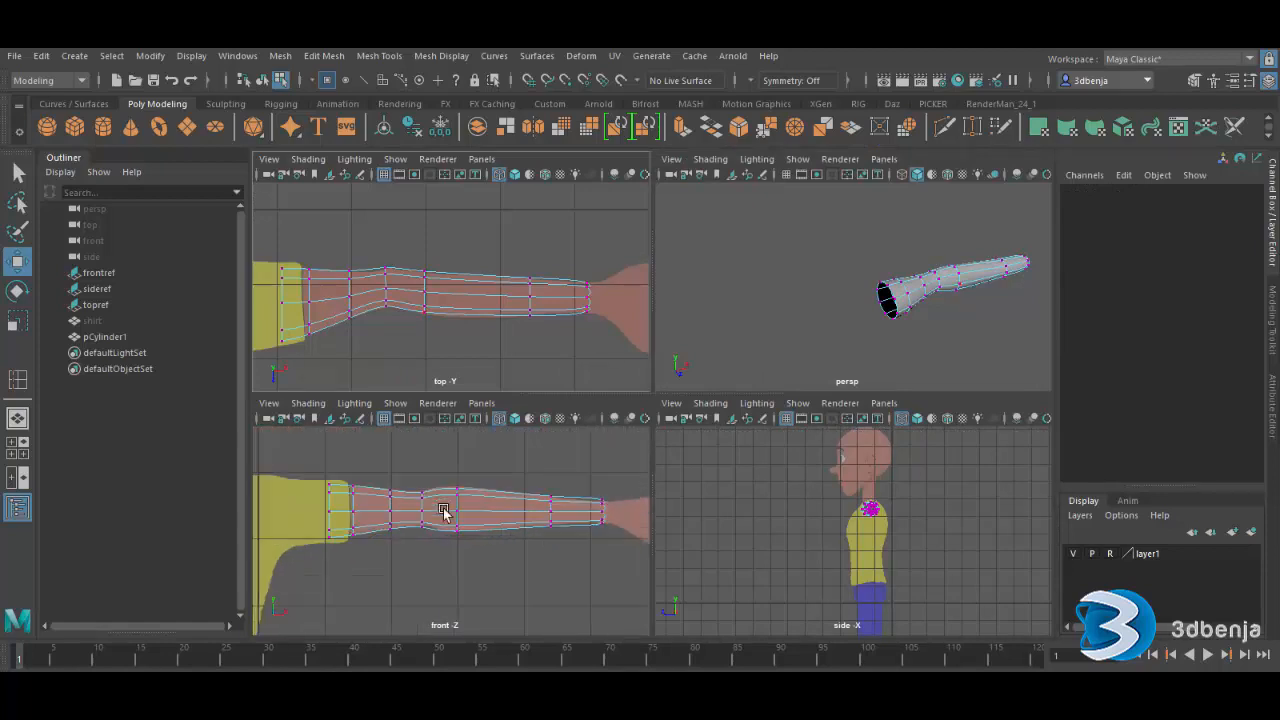
scroll(837, 343, down, 3)
scroll(838, 345, up, 6)
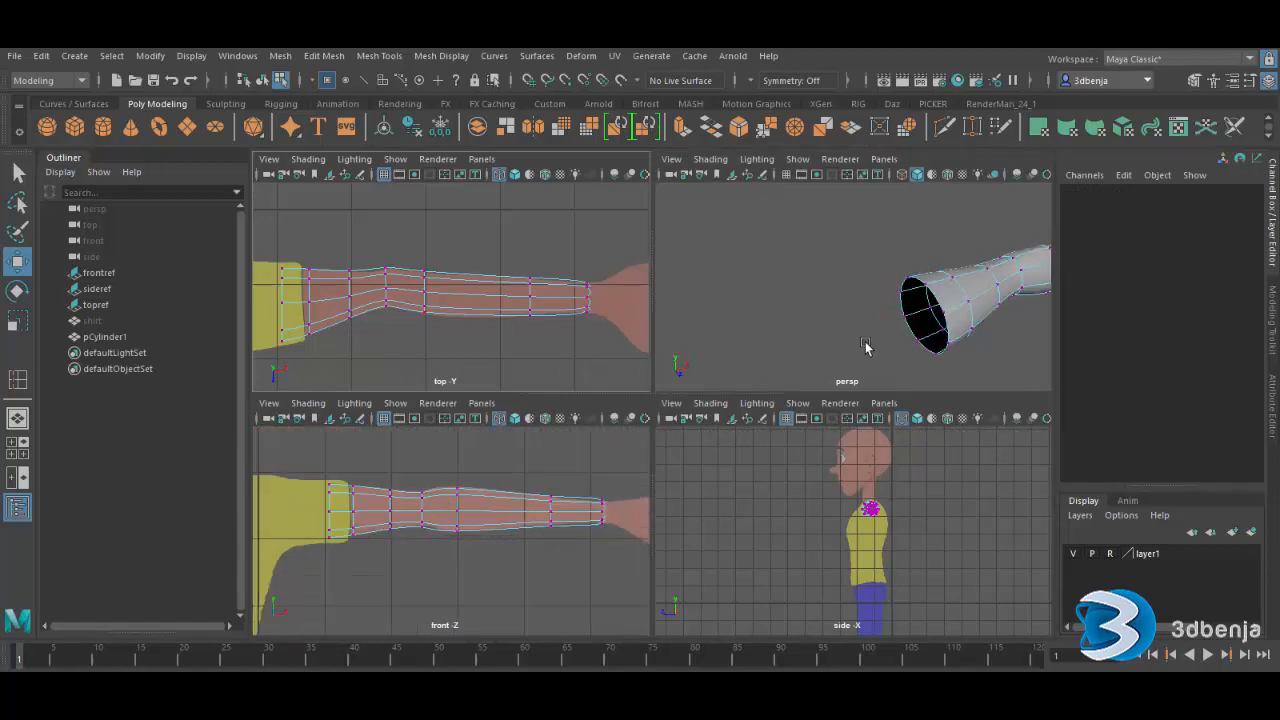
alt+middle_drag(912, 345, 803, 357)
alt+drag(896, 354, 740, 370)
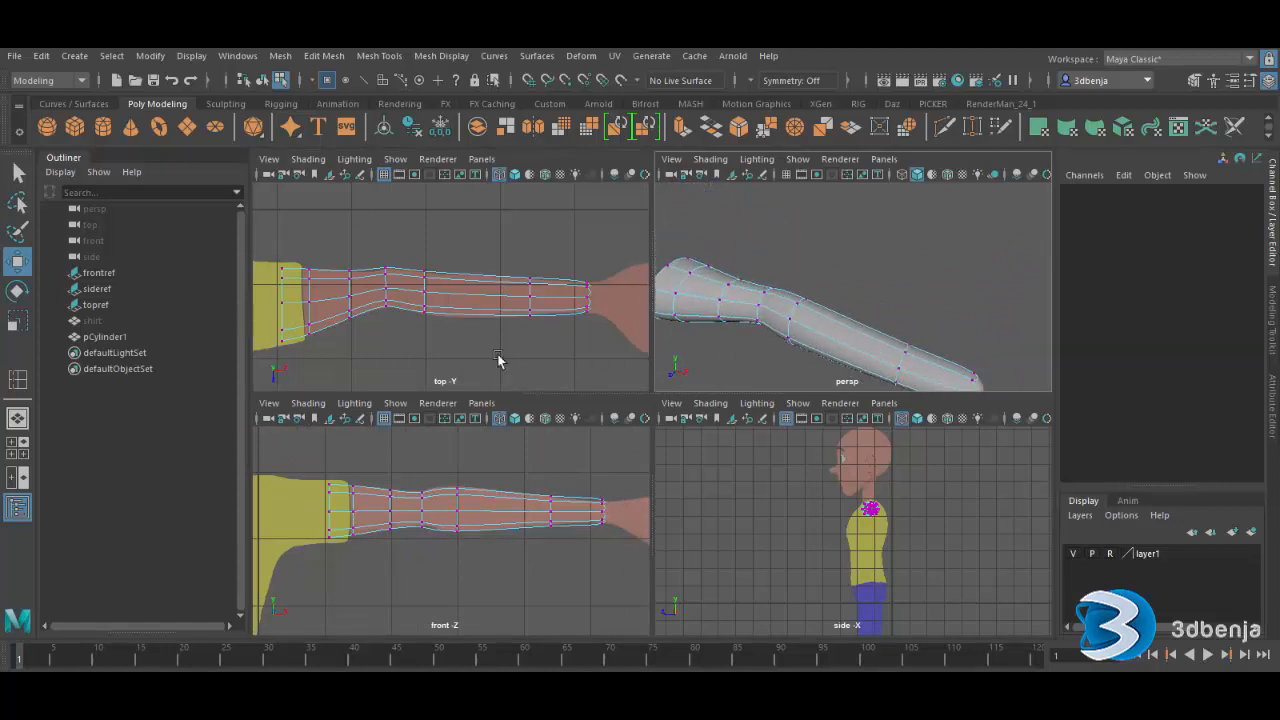
key(space)
scroll(560, 439, up, 1)
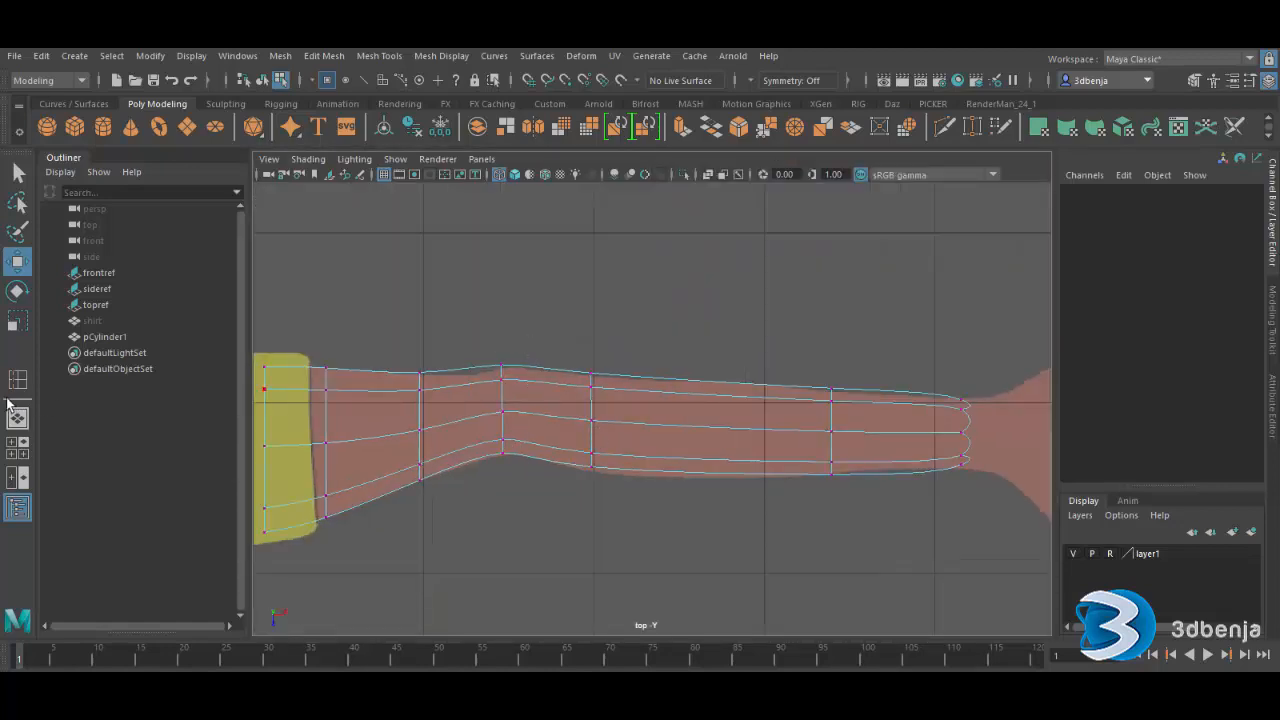
key(1)
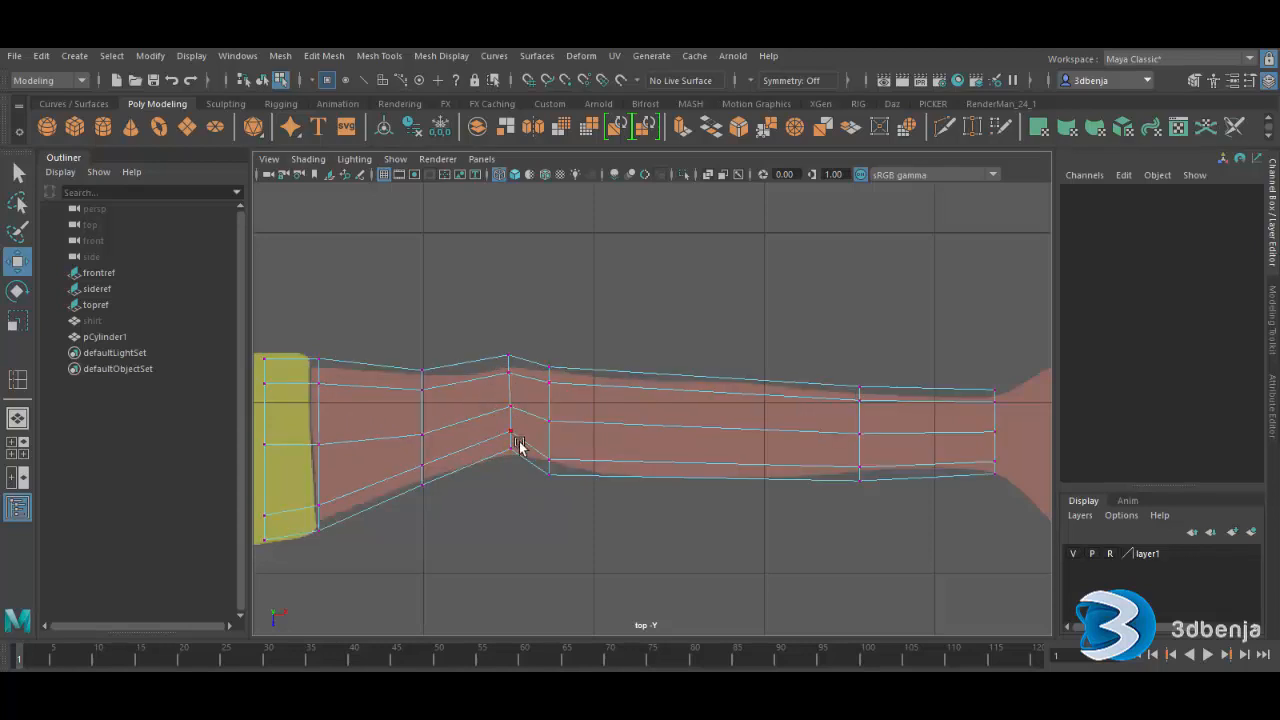
- Insert two edge loops in the top view, one on each side of the elbow loop
click(17, 379)
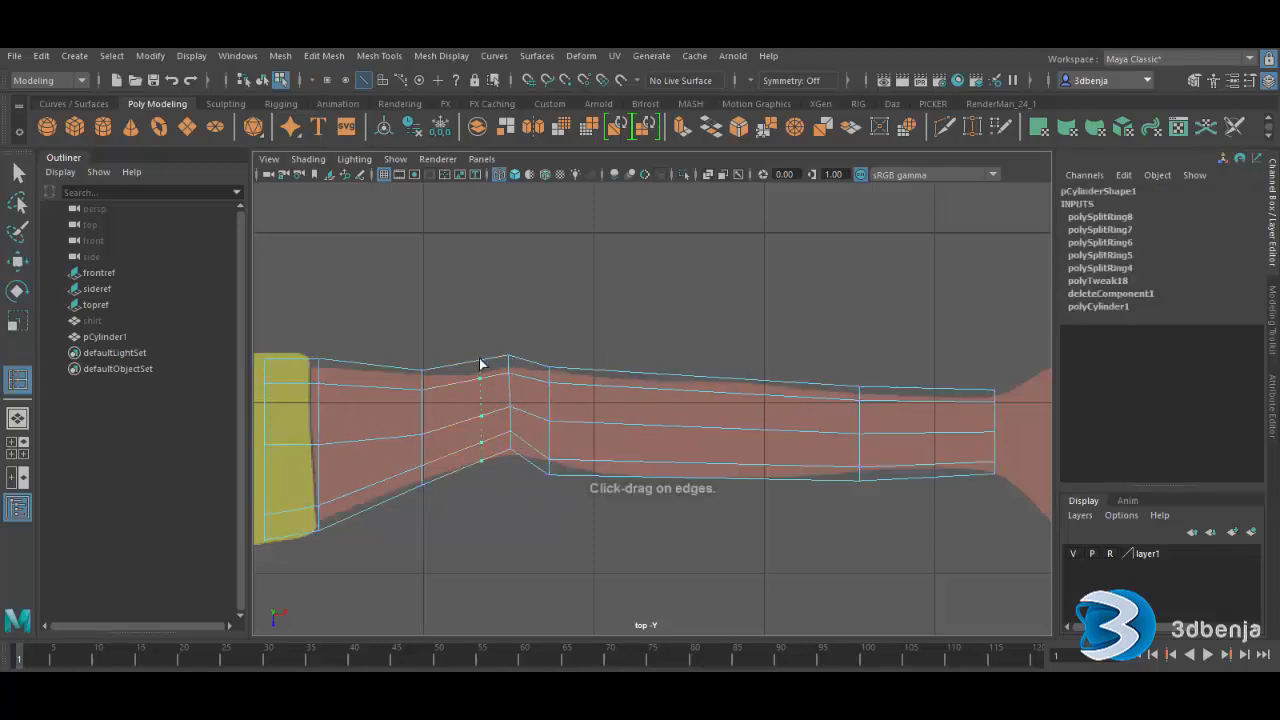
click(487, 366)
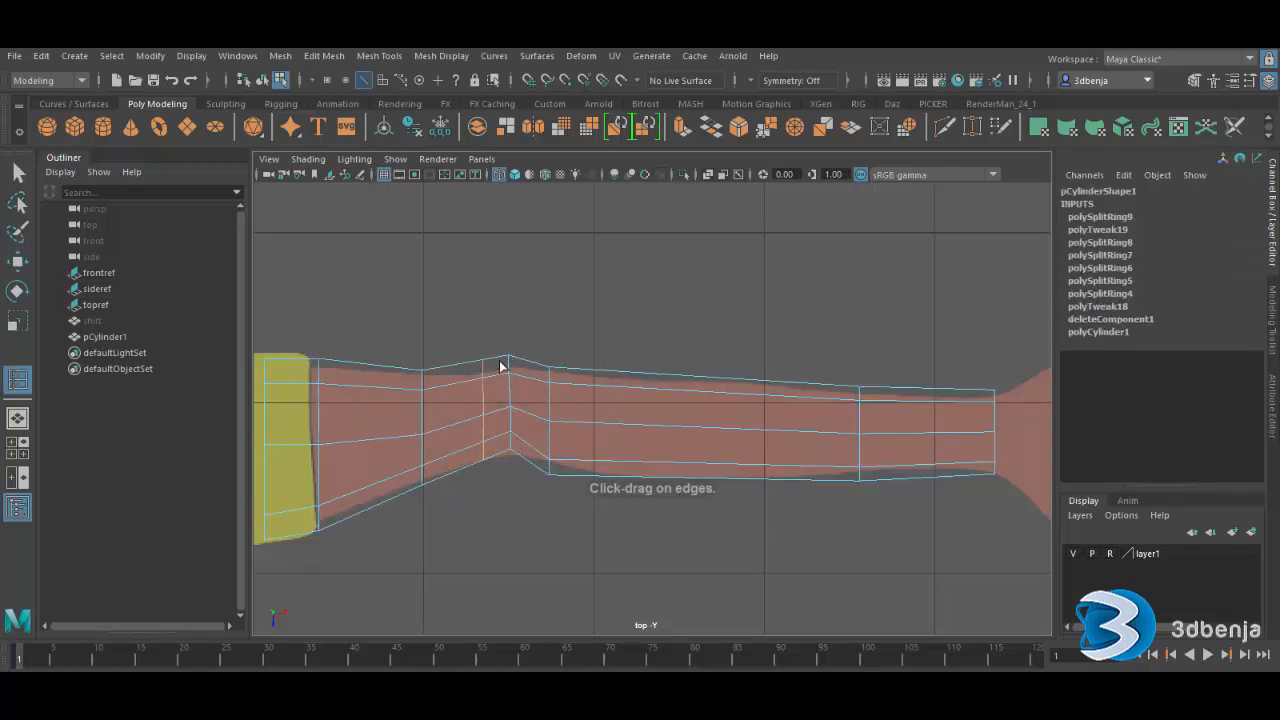
click(532, 367)
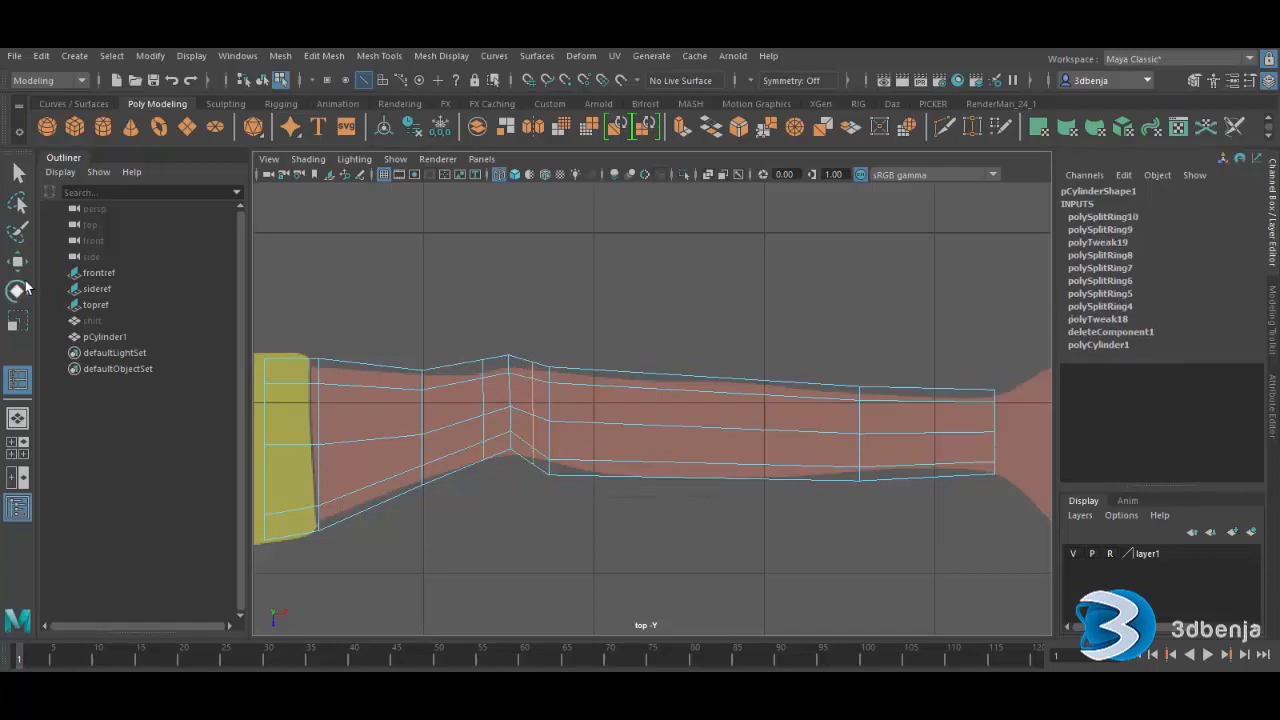
- Move the upper vertices of the two new elbow loops down in the top view to follow the reference elbow's upper contour
click(17, 260)
click(531, 413)
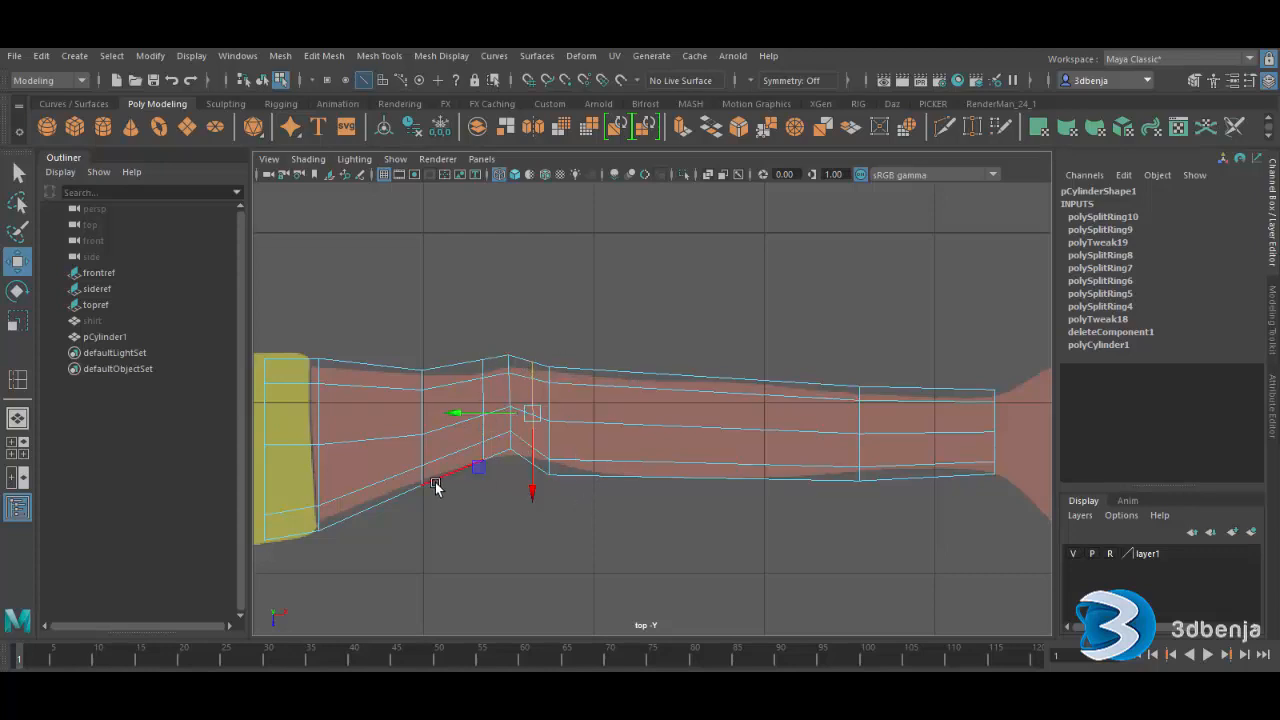
right_drag(496, 292, 441, 315)
drag(466, 353, 485, 419)
drag(540, 348, 532, 390)
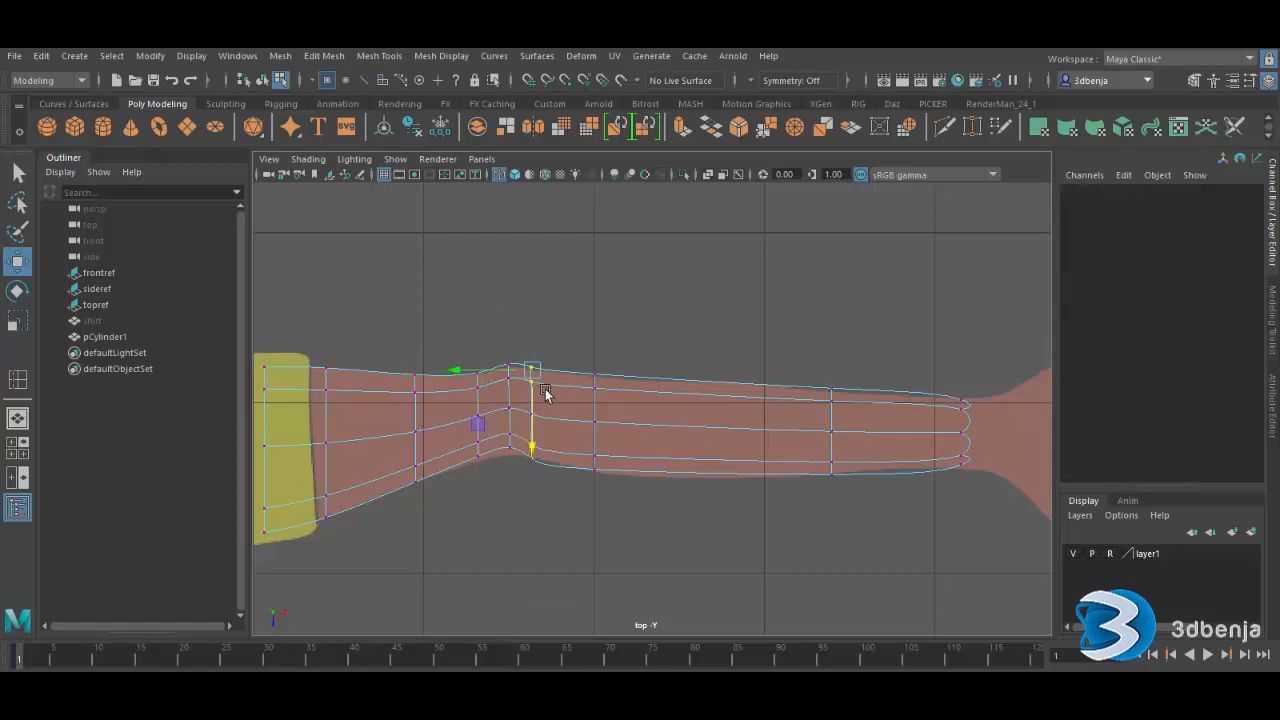
click(487, 466)
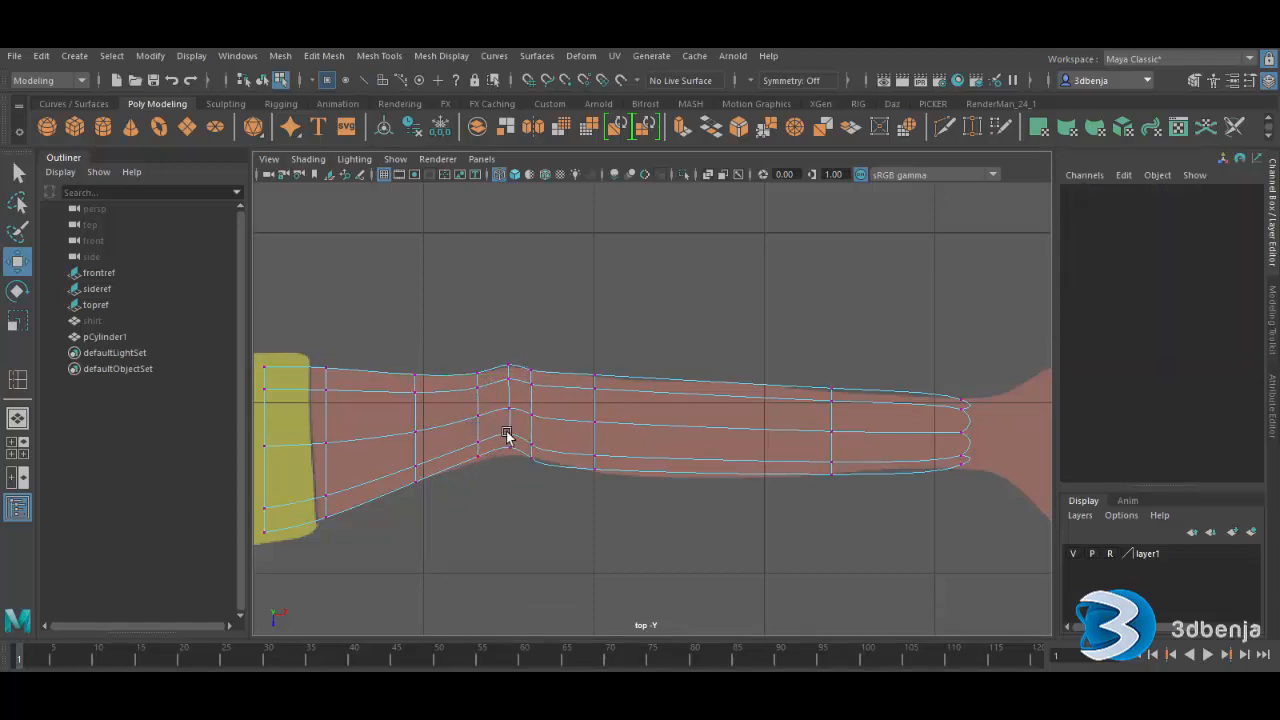
- Adjust the lower vertices of the elbow loop and its neighbouring loops in the top view to match the reference arm's lower contour
drag(506, 435, 513, 471)
click(497, 547)
drag(461, 432, 494, 498)
click(530, 490)
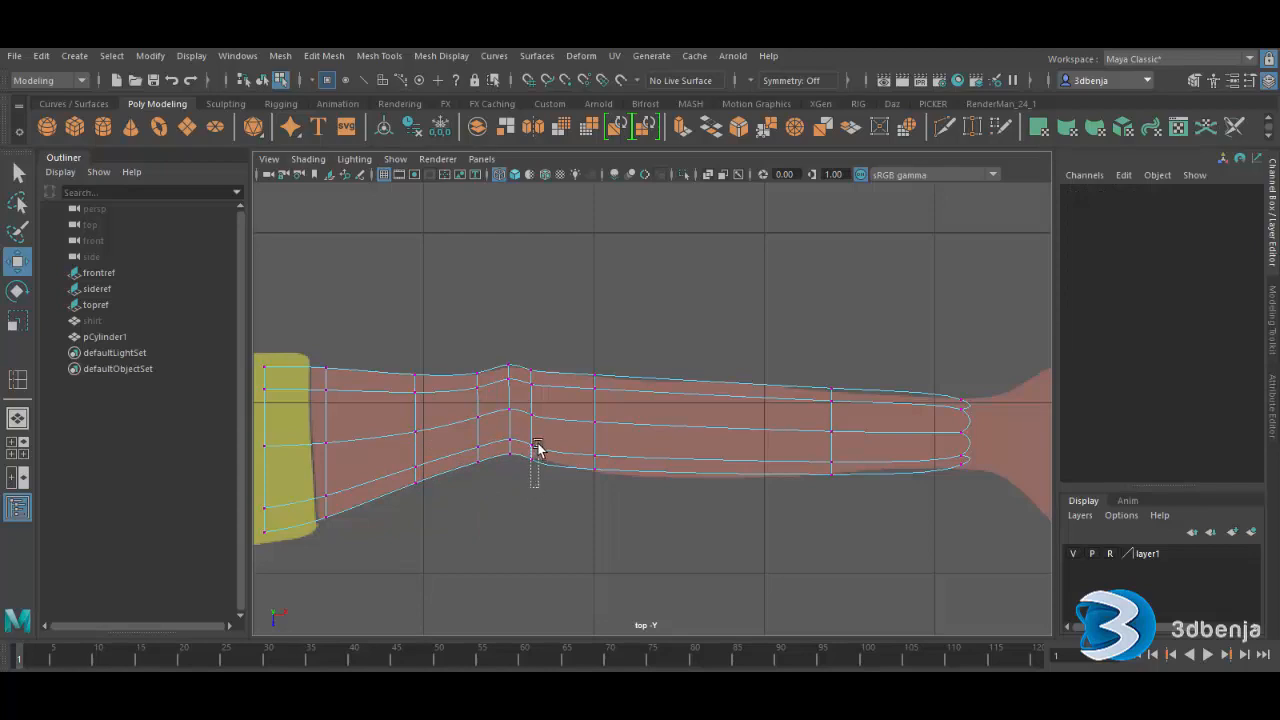
drag(537, 444, 523, 515)
click(576, 455)
drag(605, 495, 606, 497)
key(r)
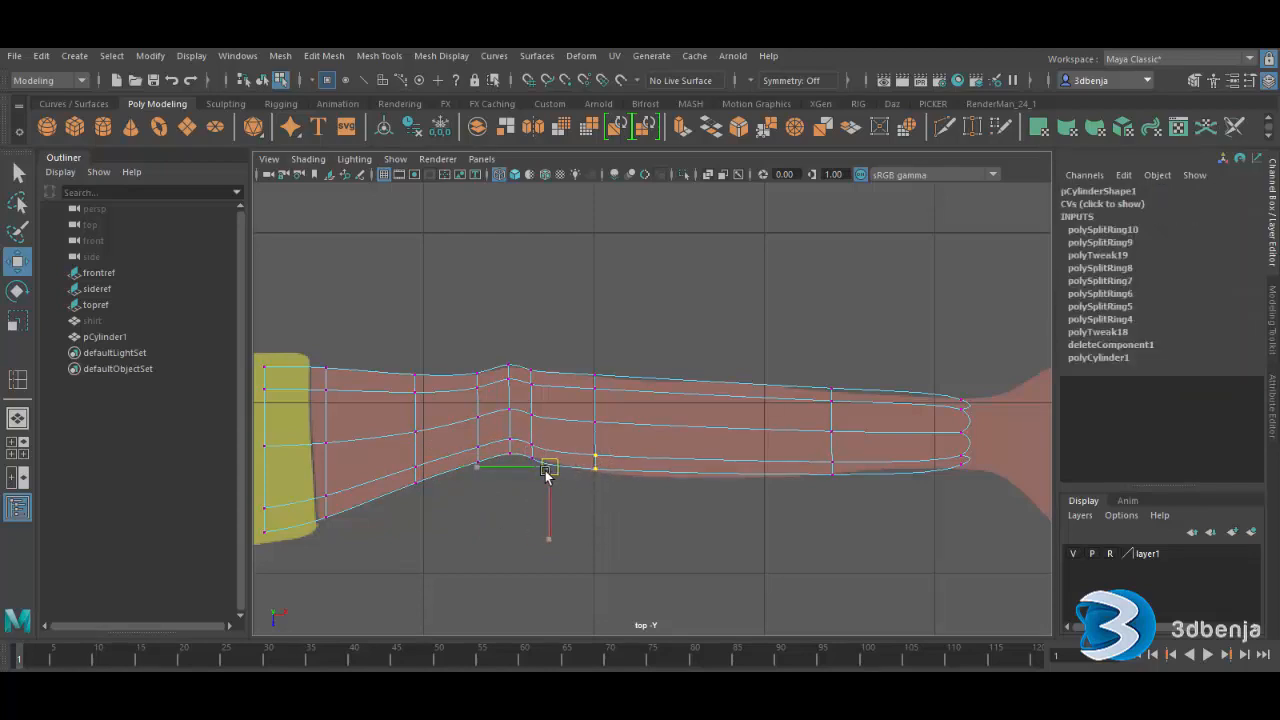
click(670, 540)
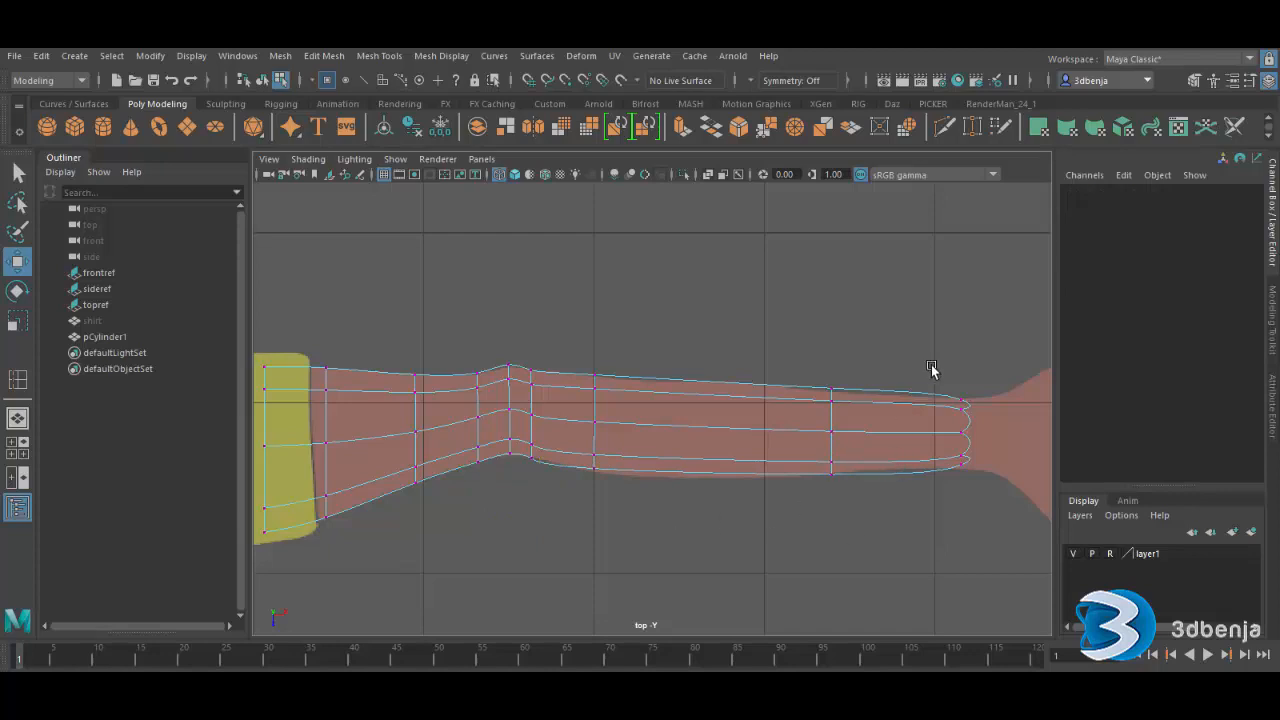
- Align the upper and lower vertices of the elbow loop and the new upper-arm-side loop with the reference in the front view
key(space)
key(space)
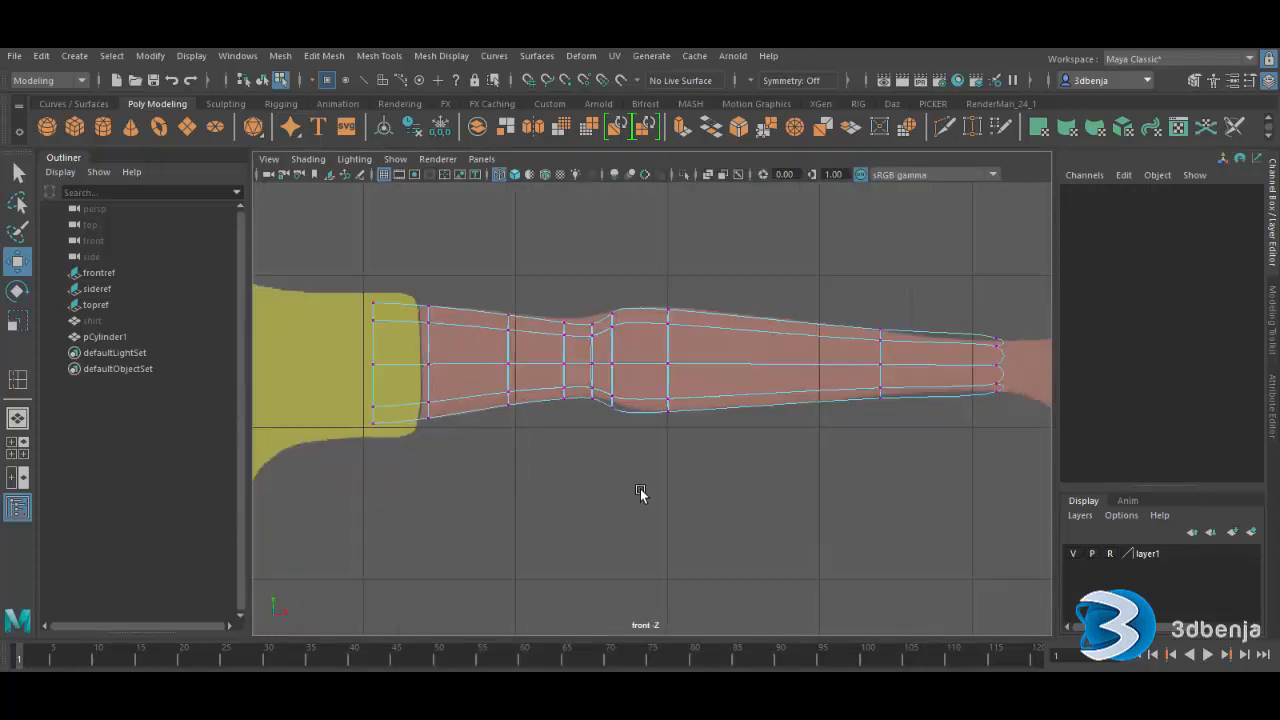
drag(549, 273, 558, 317)
drag(532, 449, 571, 362)
mouse_move(564, 413)
mouse_down()
mouse_move(565, 424)
mouse_move(564, 410)
mouse_up()
click(586, 496)
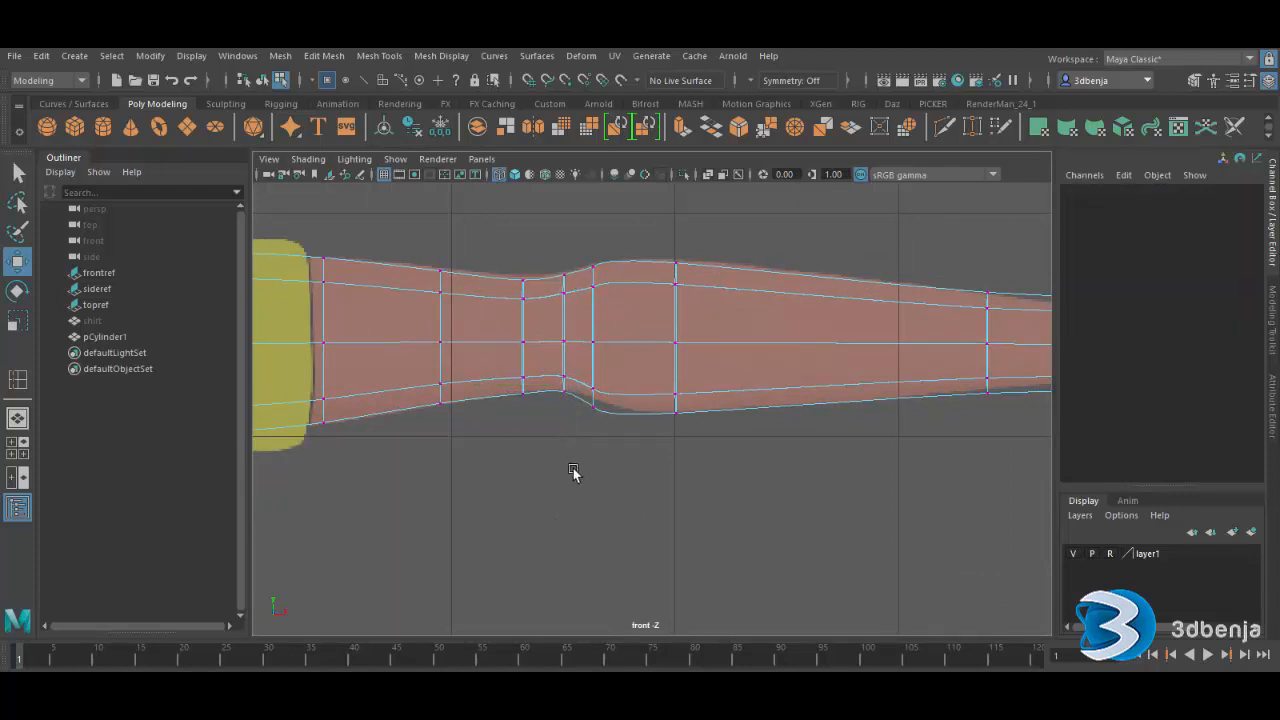
- Raise the lower vertices of the forearm-side elbow loop and fine-tune the upper-arm-side loop's upper vertices in the front view
drag(573, 468, 620, 379)
drag(598, 441, 599, 431)
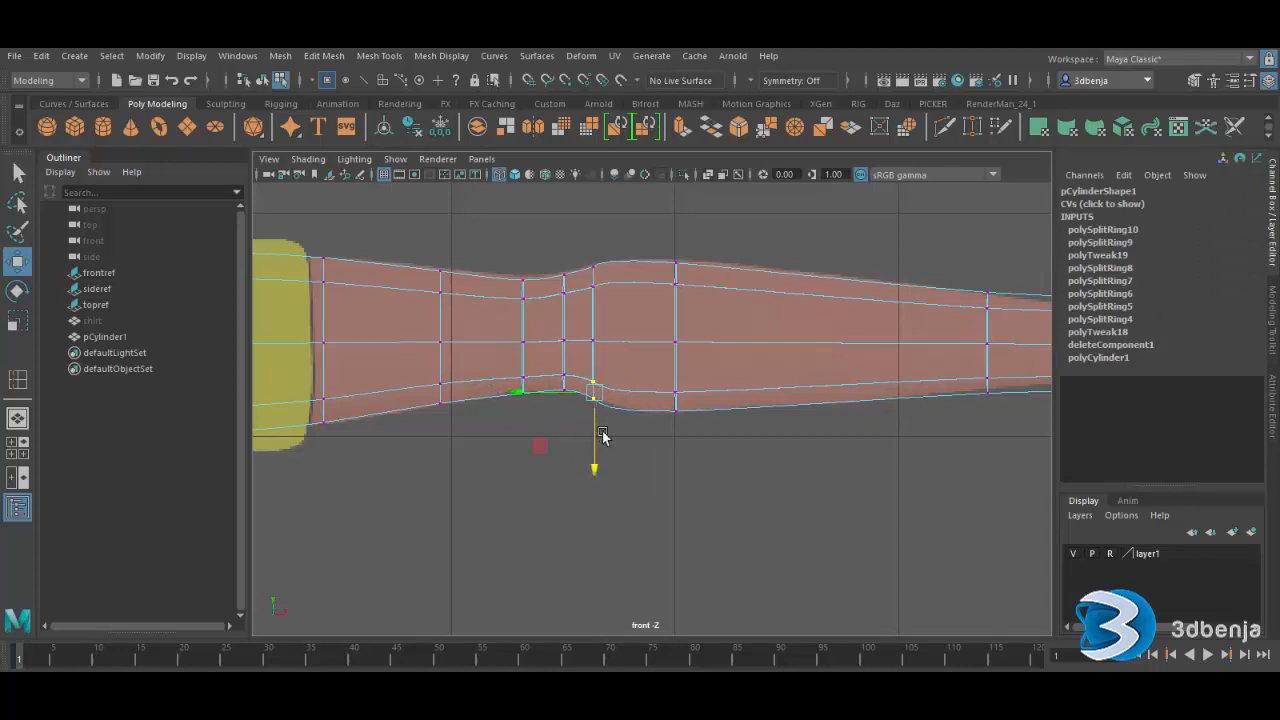
click(522, 287)
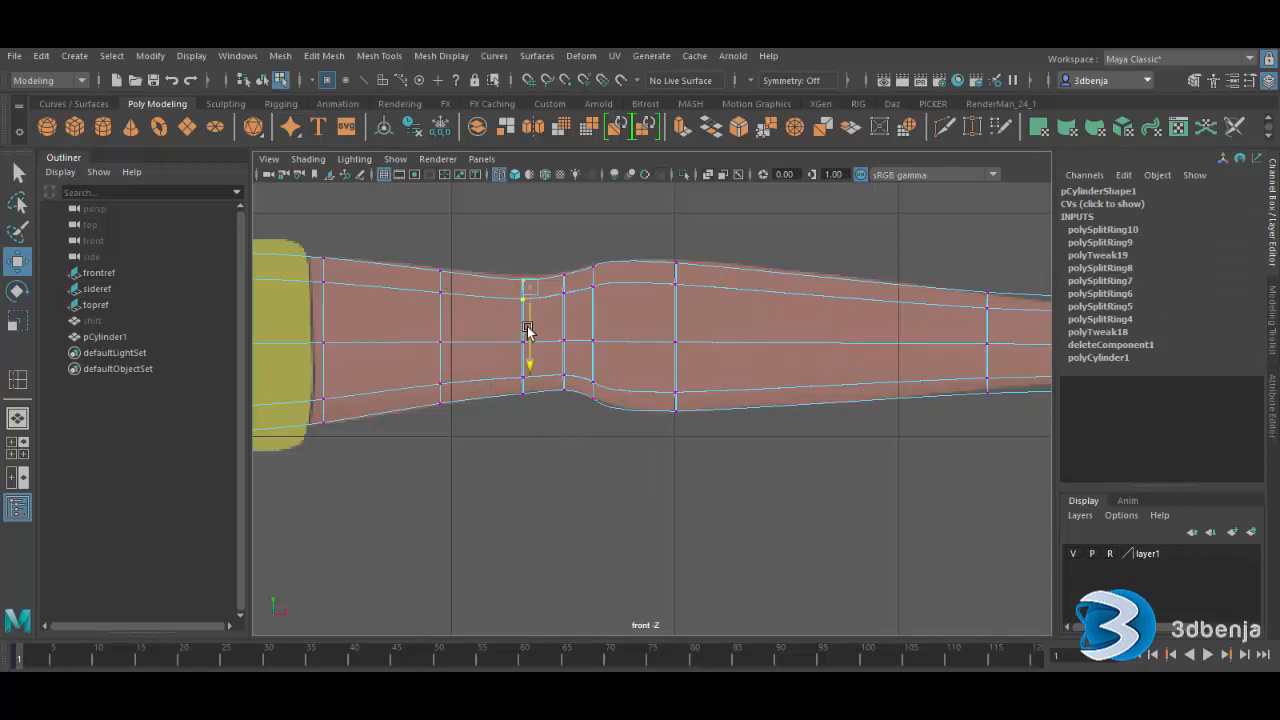
click(497, 428)
- Extrude the wrist-end face twice along the reference hand in the front view, forming a short wrist section and a longer palm section
scroll(489, 449, down, 5)
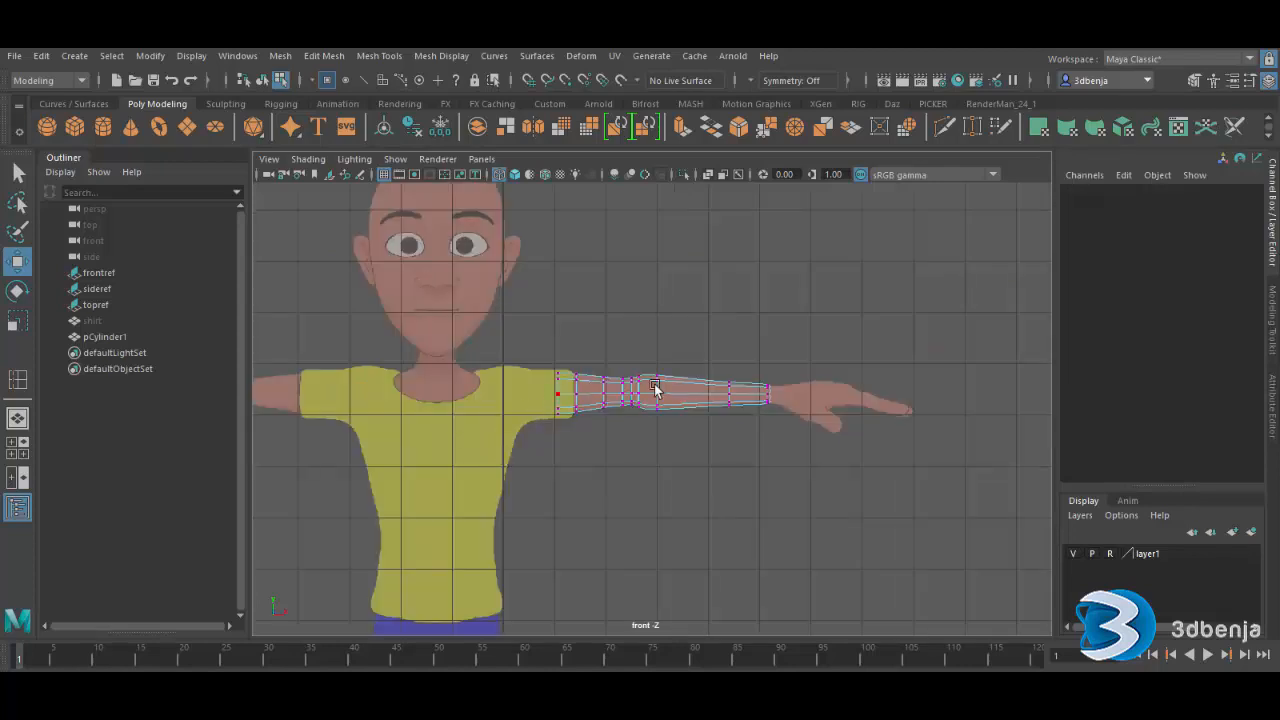
scroll(822, 399, up, 5)
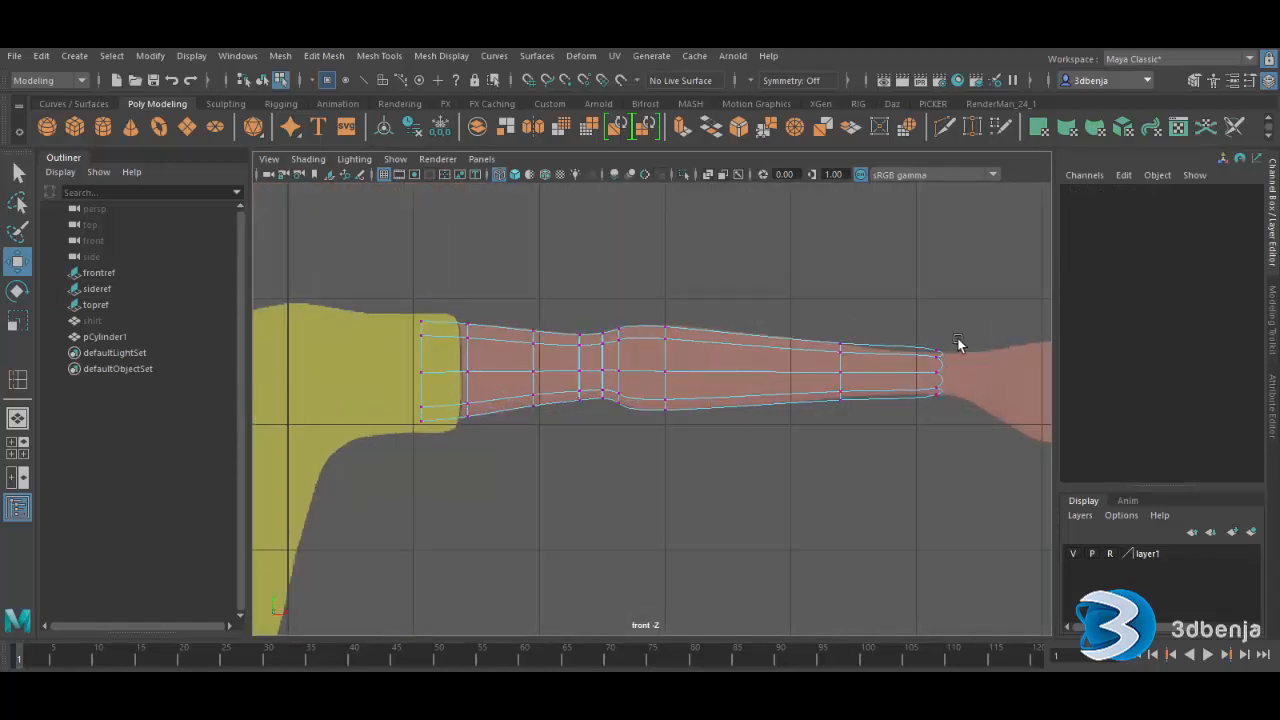
key(space)
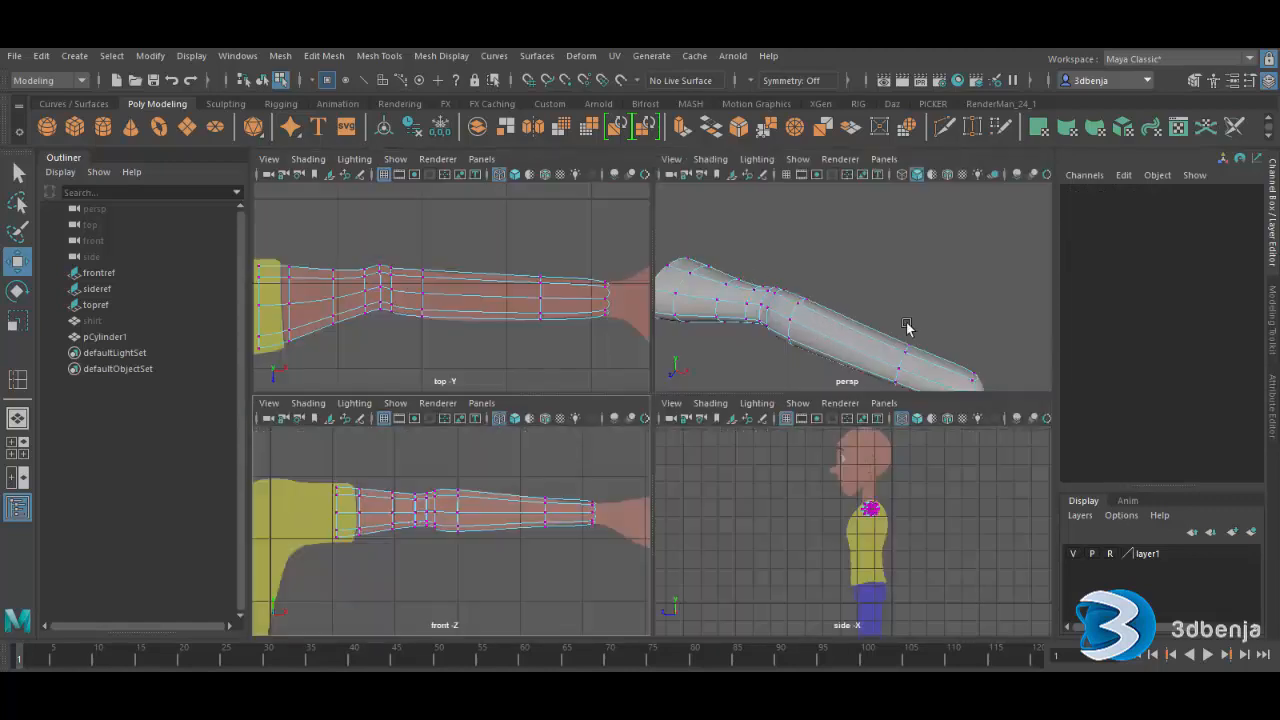
scroll(906, 327, down, 3)
right_drag(924, 292, 923, 337)
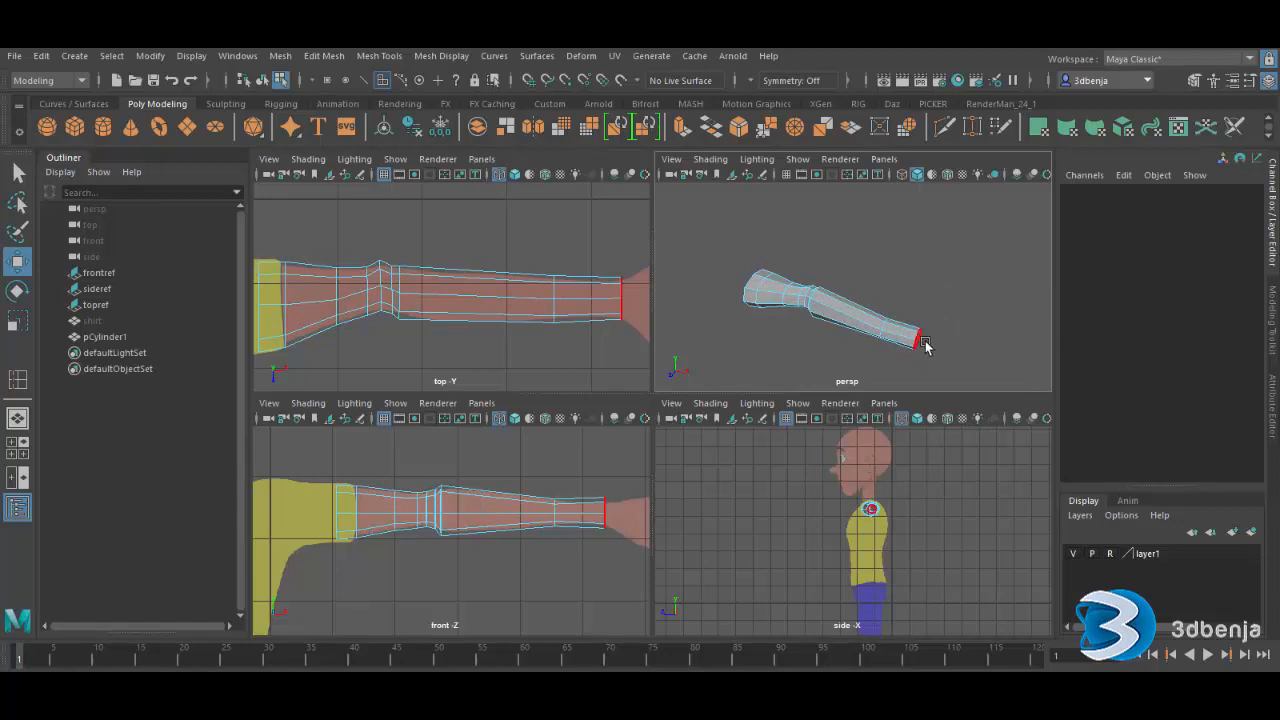
click(921, 338)
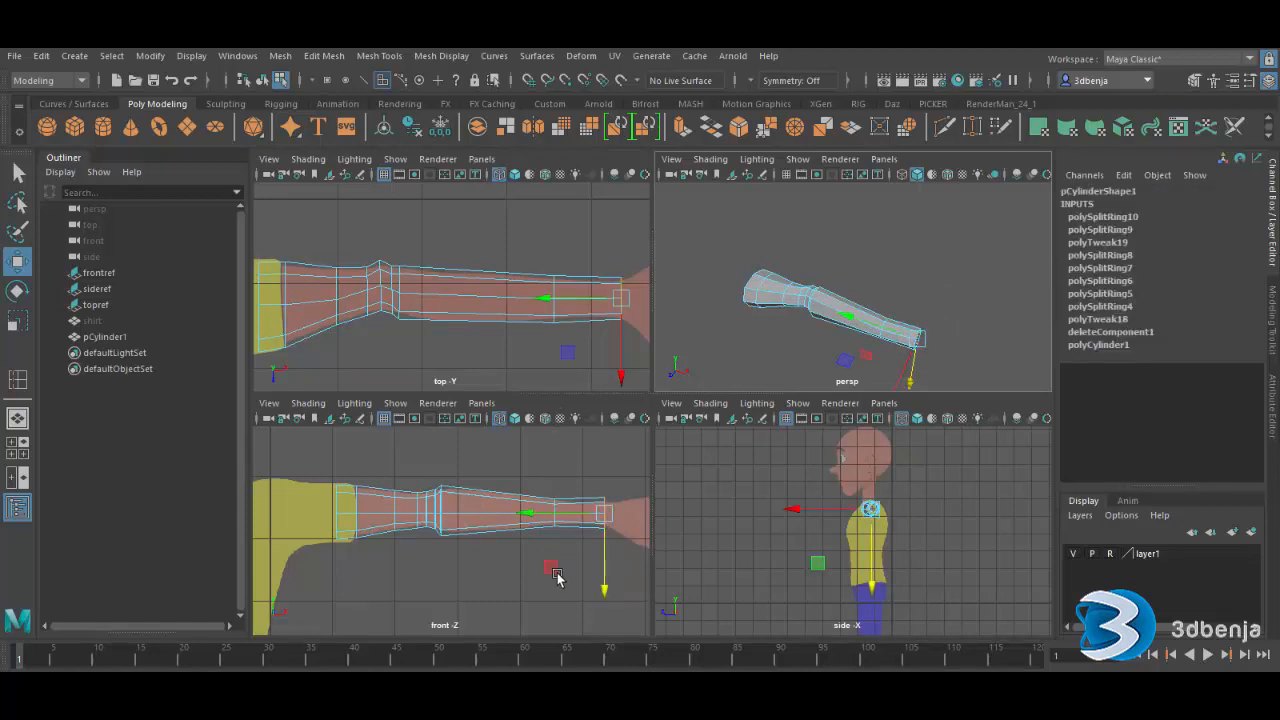
key(space)
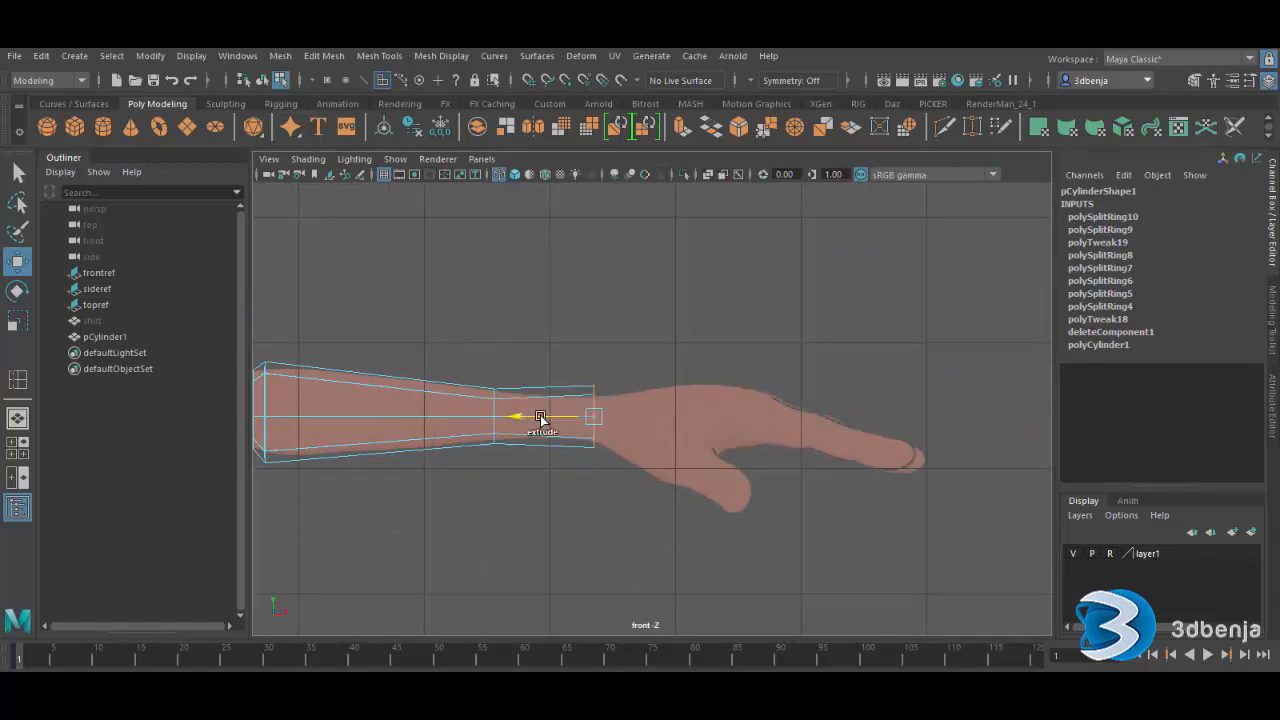
key(ctrl+e)
drag(539, 418, 663, 420)
key(ctrl+e)
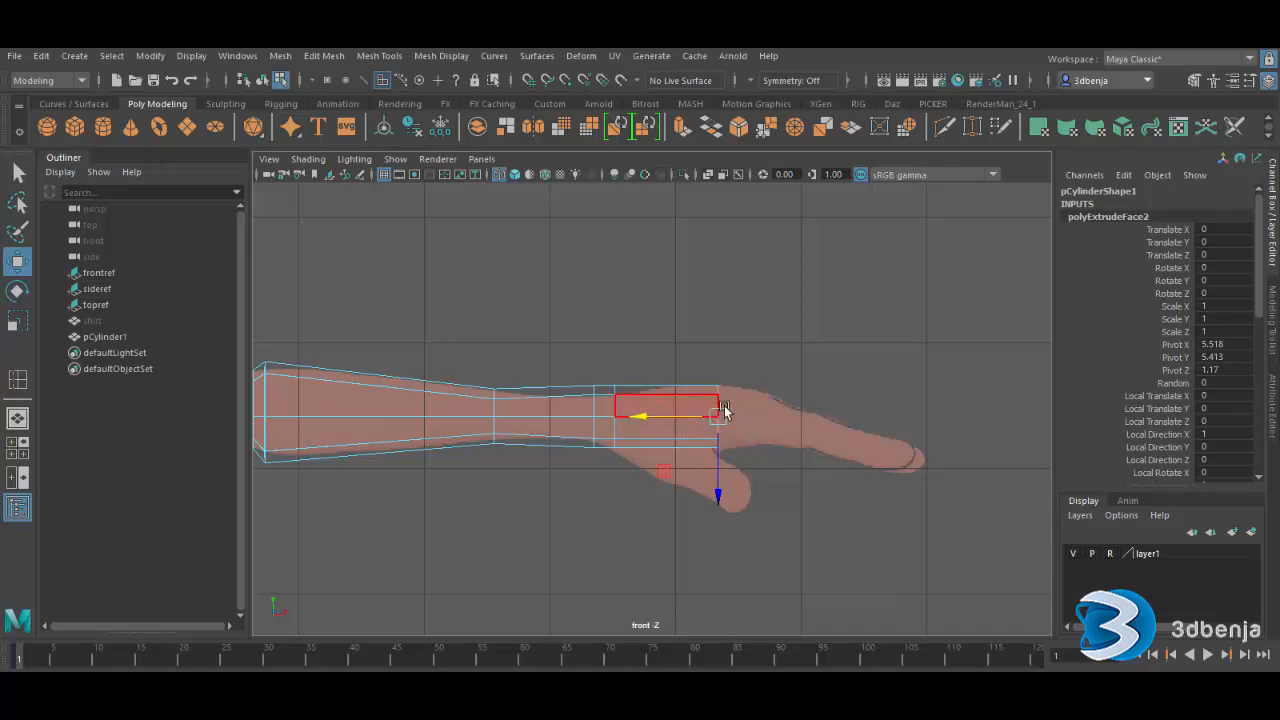
- Lower the upper vertices of the loop between wrist and palm to the reference hand's contour in the front view
right_drag(710, 395, 645, 304)
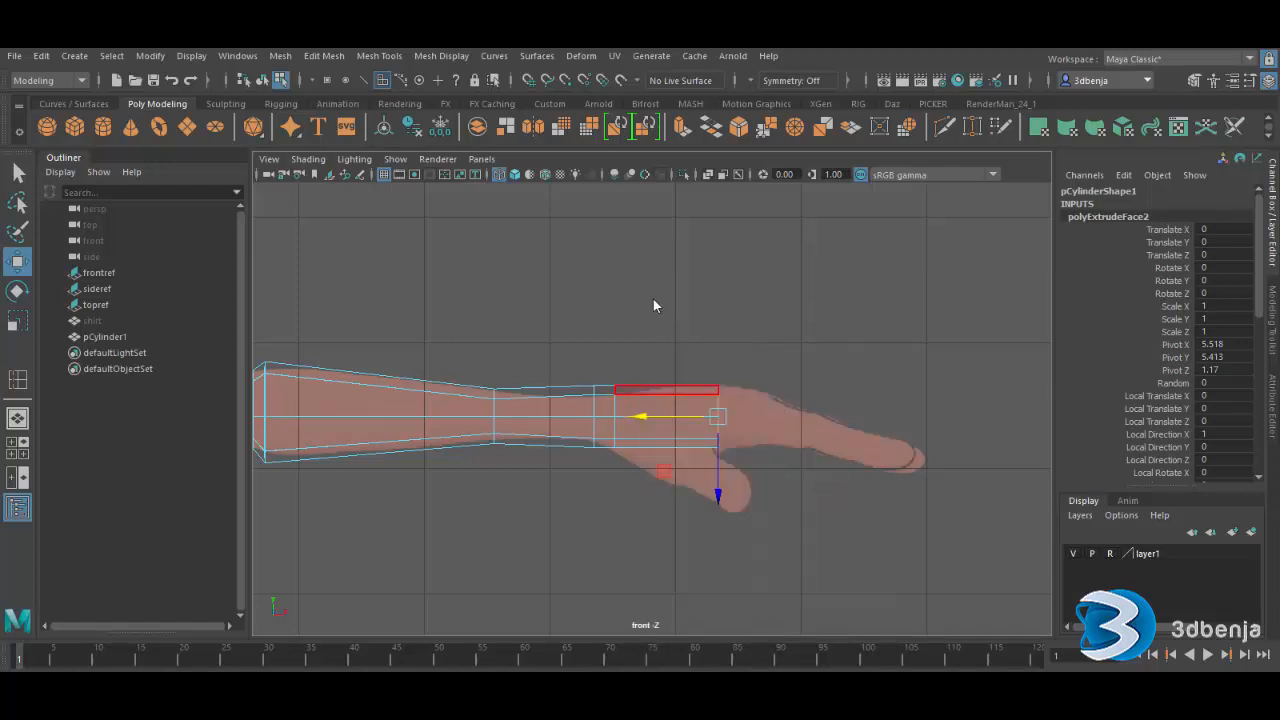
drag(572, 366, 627, 396)
click(613, 370)
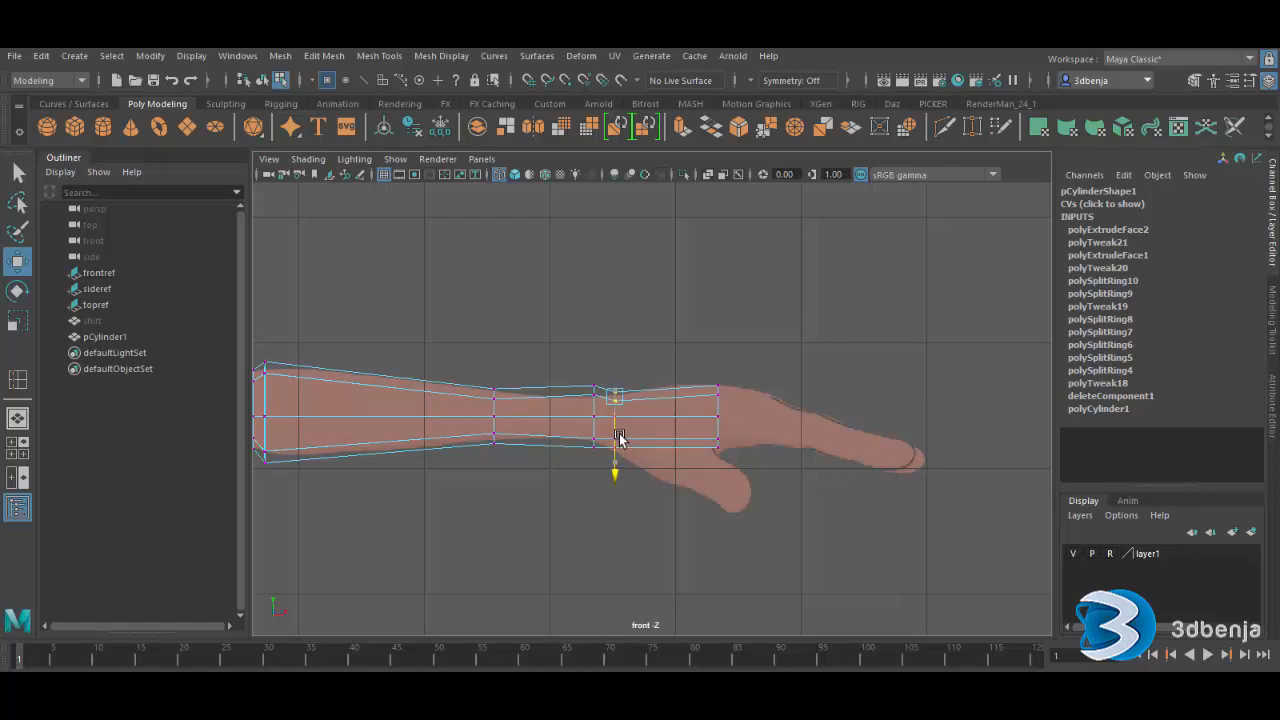
click(600, 492)
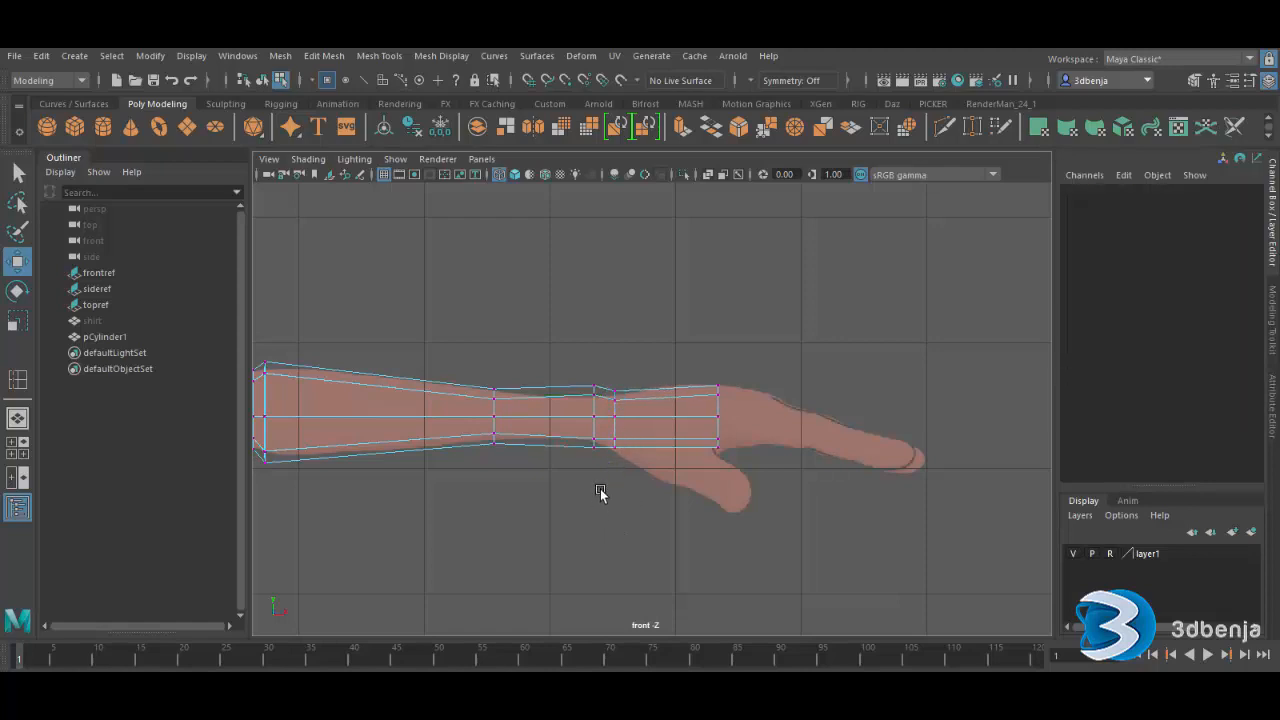
click(719, 390)
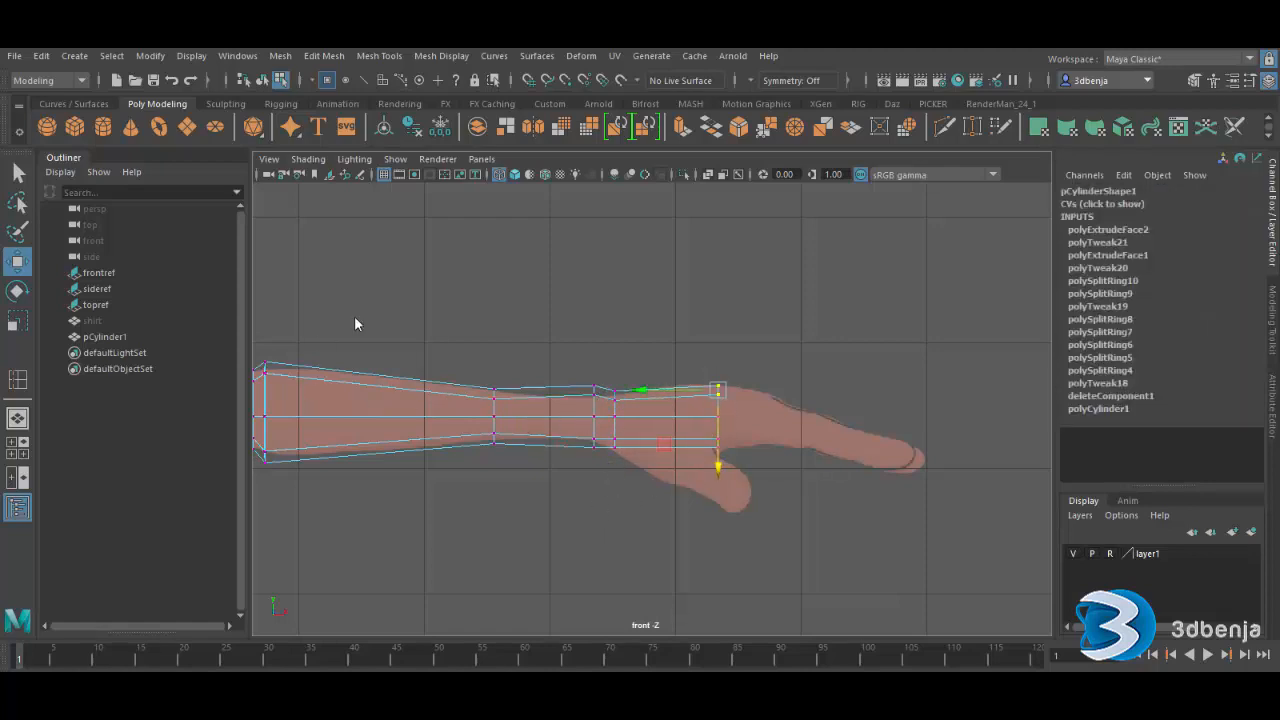
- Select the palm section's faces on both sides in the top view and extrude them outward with a local Z translation of 0.372
key(space)
key(space)
alt+right_drag(709, 466, 357, 477)
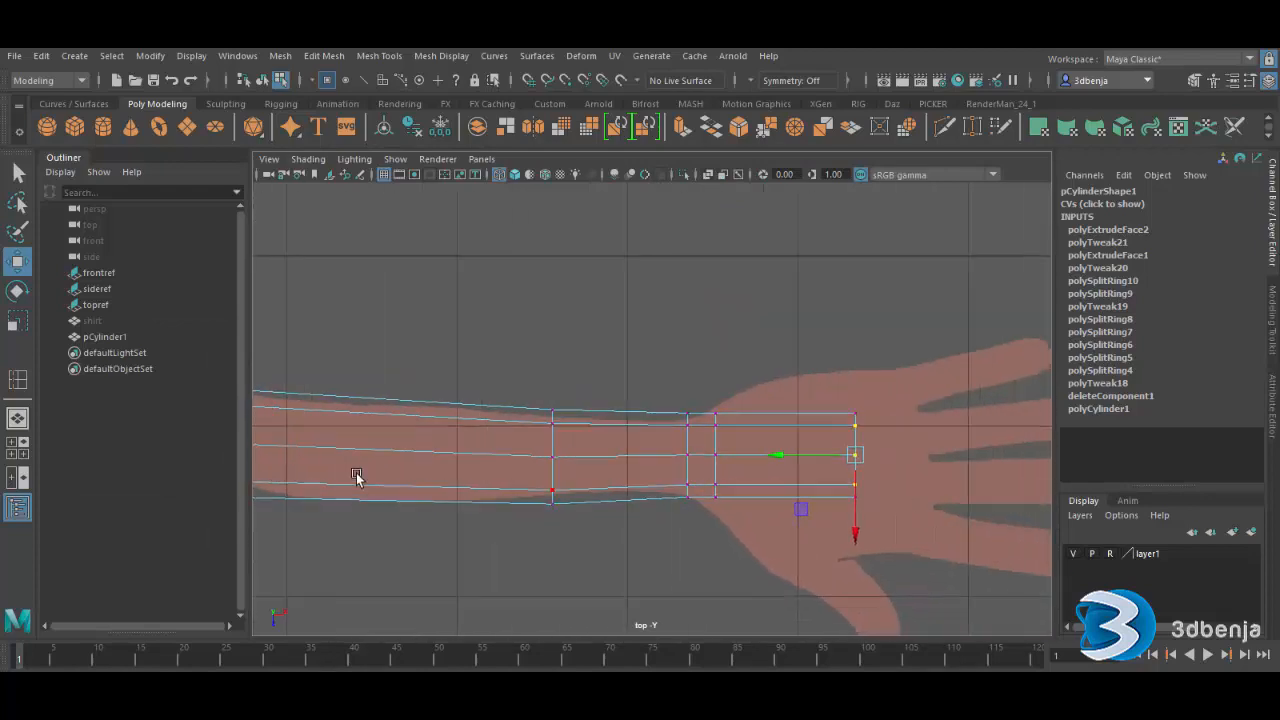
alt+middle_drag(357, 477, 250, 438)
click(697, 359)
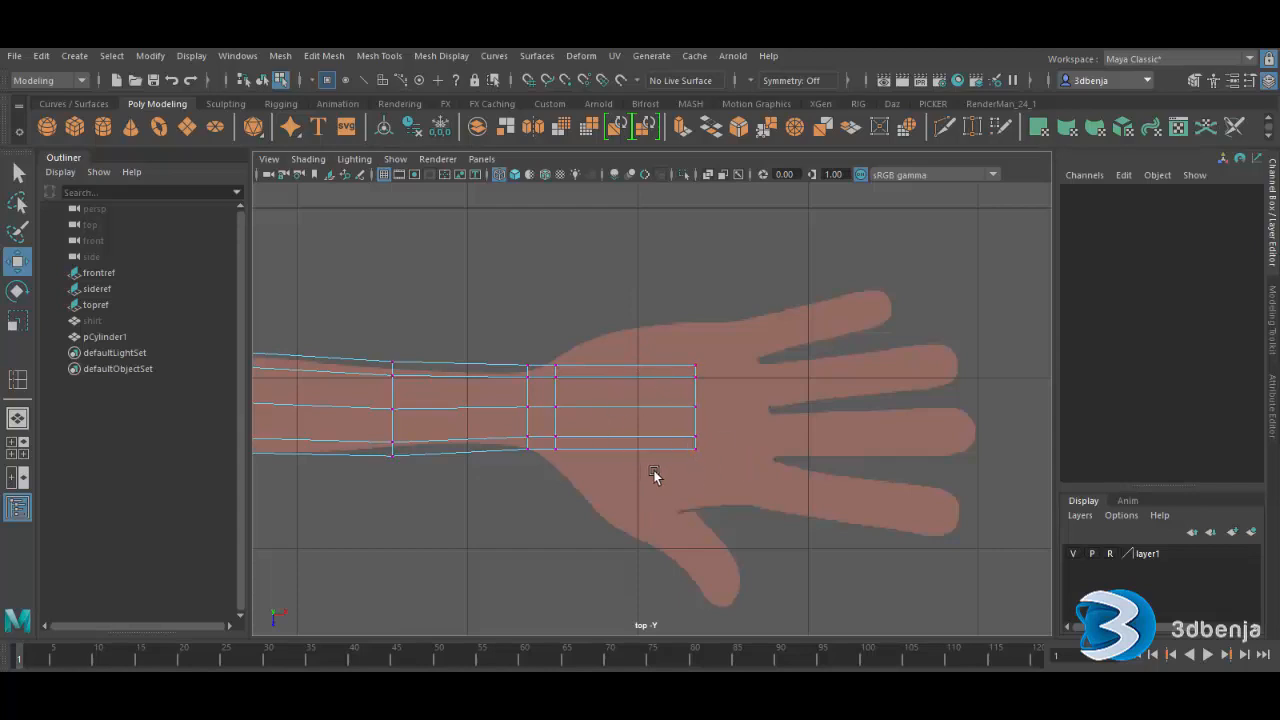
right_drag(659, 292, 656, 337)
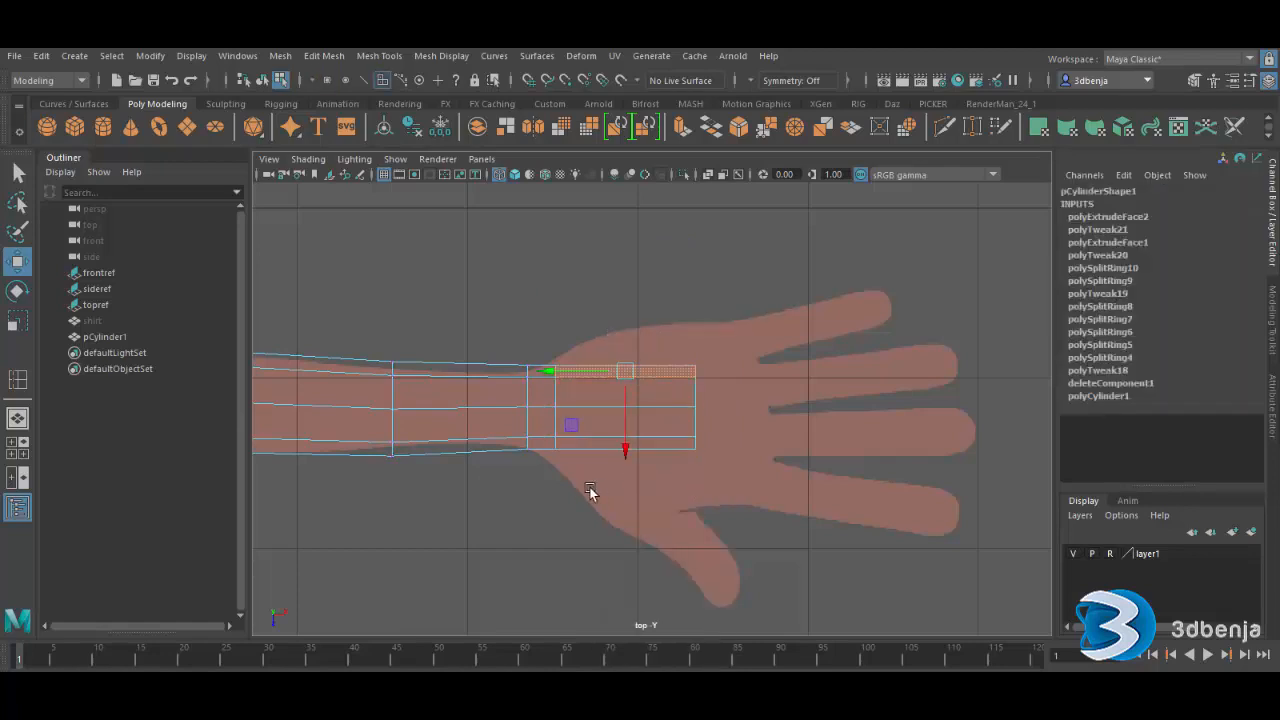
drag(642, 495, 672, 448)
key(space)
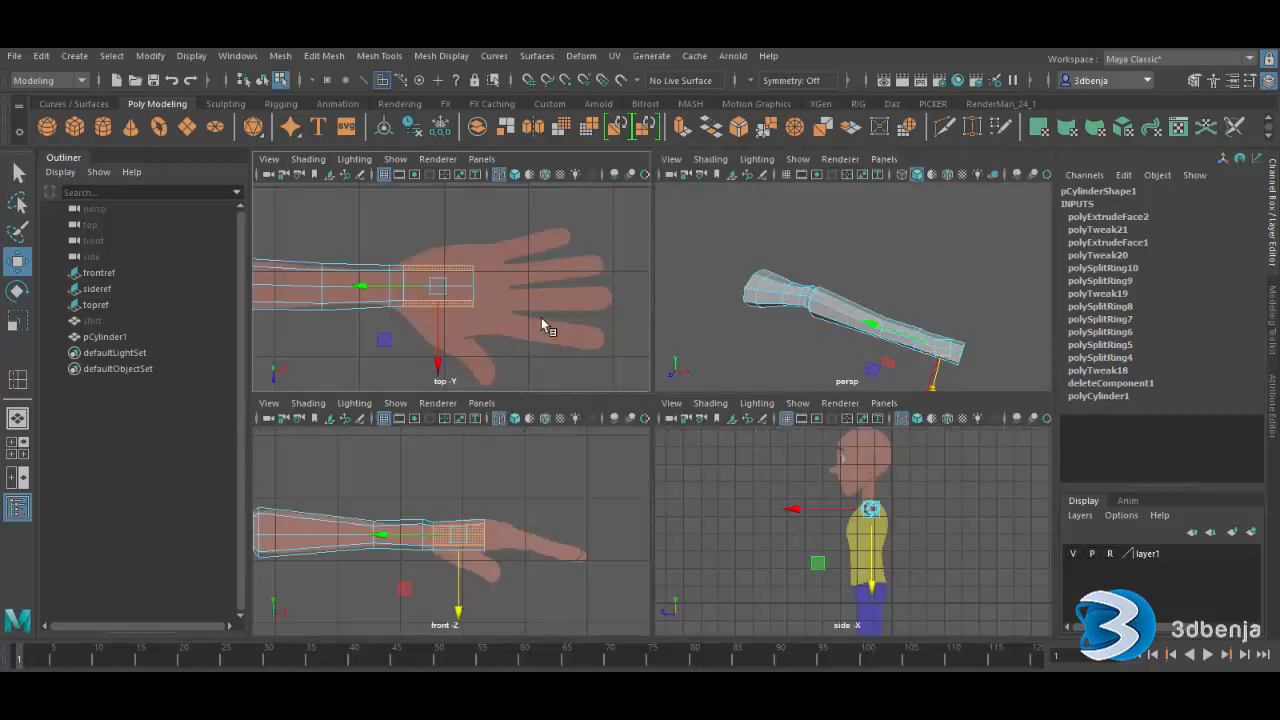
key(ctrl+e)
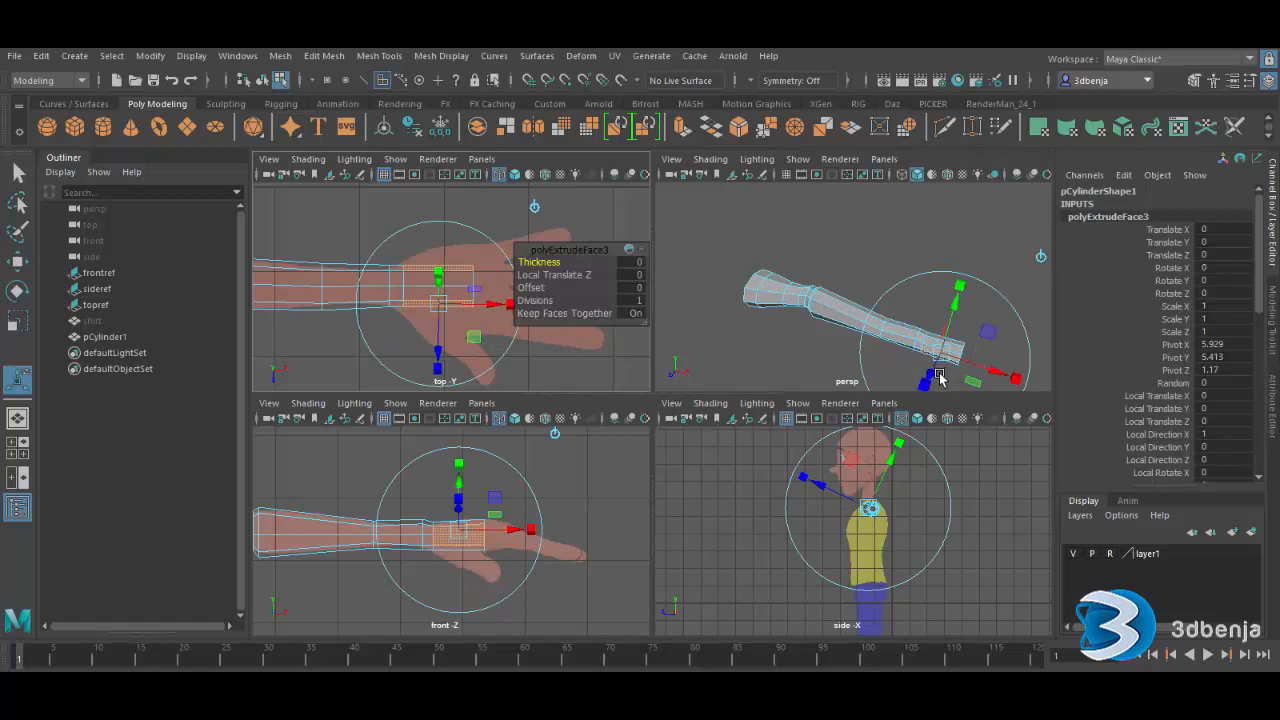
alt+middle_drag(948, 378, 874, 346)
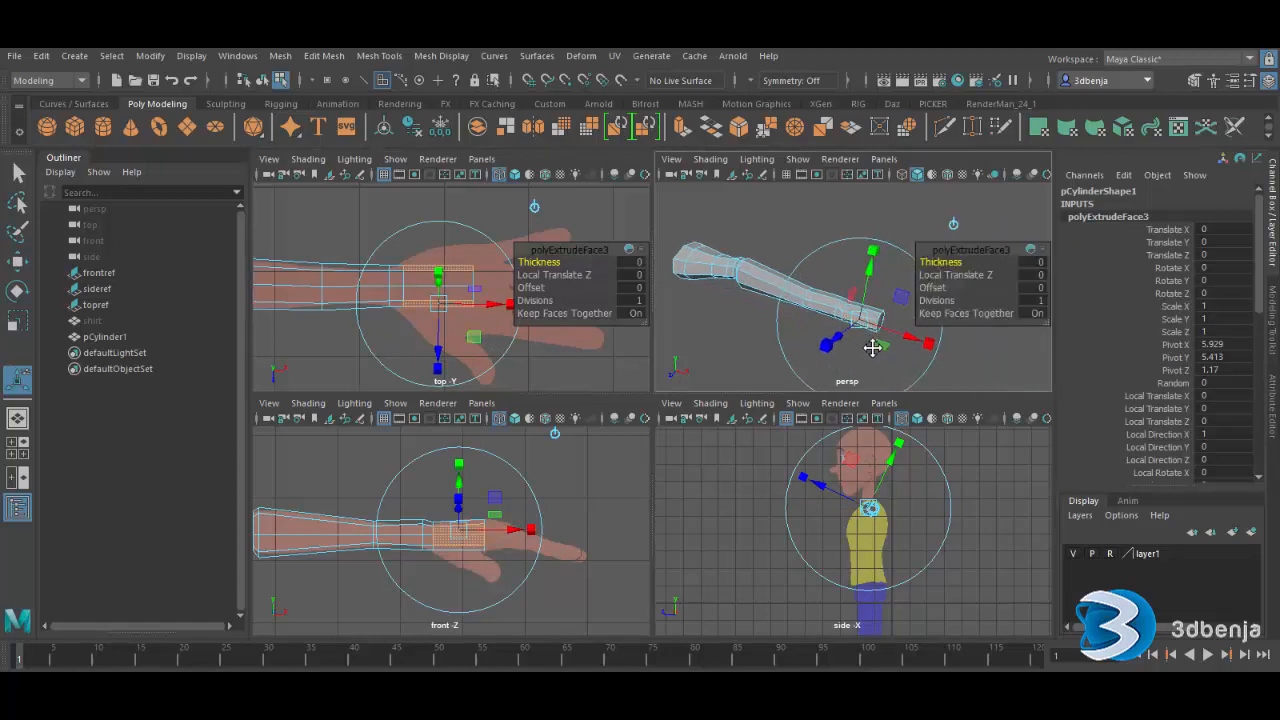
alt+drag(874, 346, 789, 354)
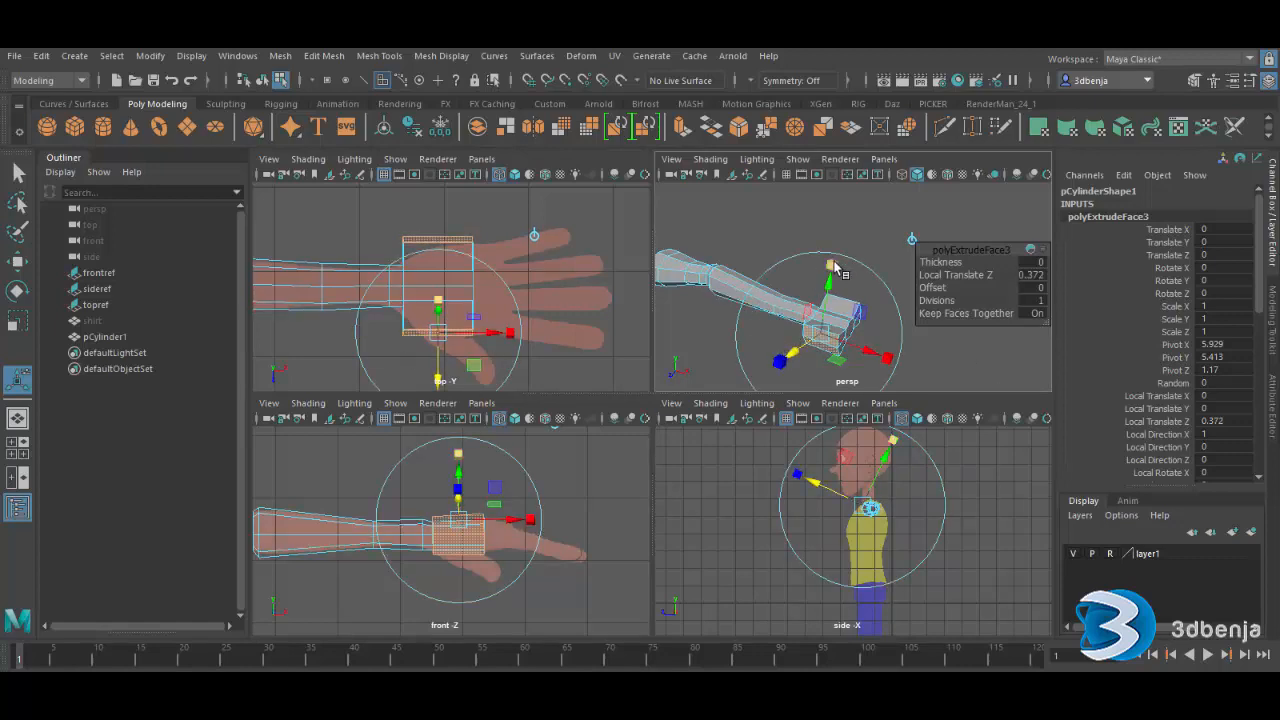
- Scale the extruded side faces of the palm down vertically to make the hand's sides thinner
drag(833, 264, 838, 350)
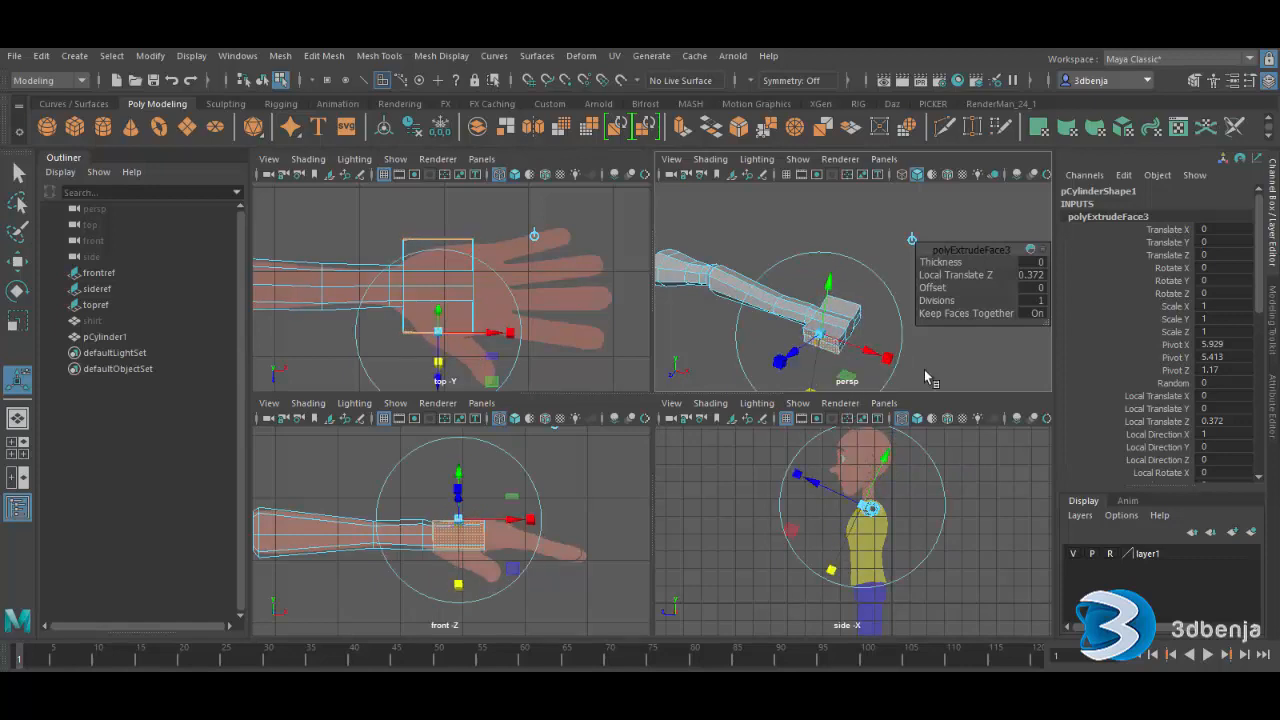
key(space)
alt+drag(766, 437, 742, 422)
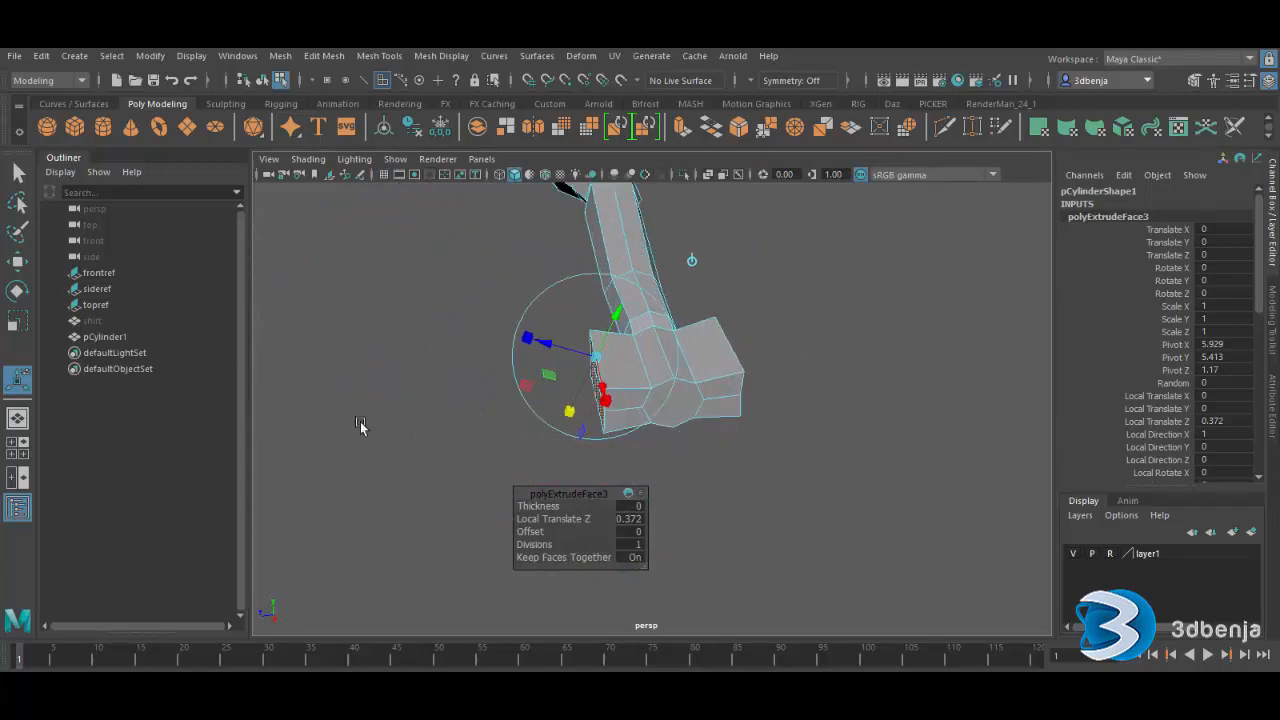
click(18, 320)
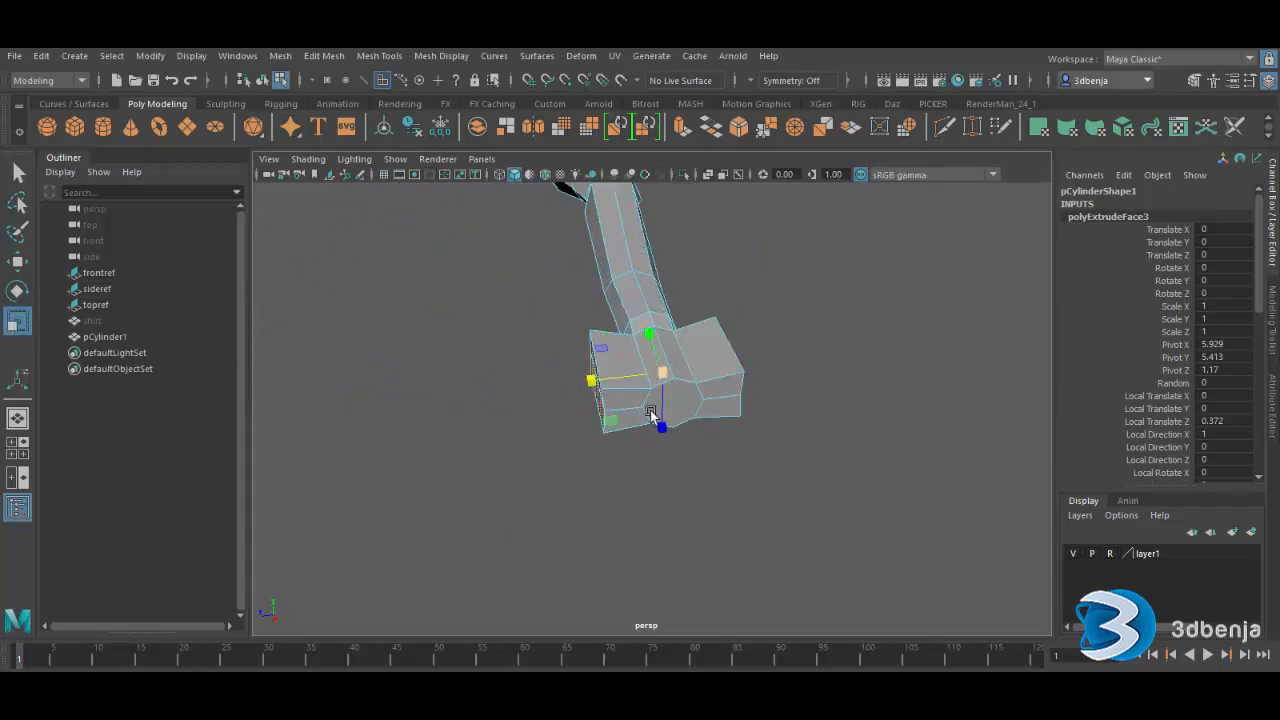
drag(662, 430, 662, 401)
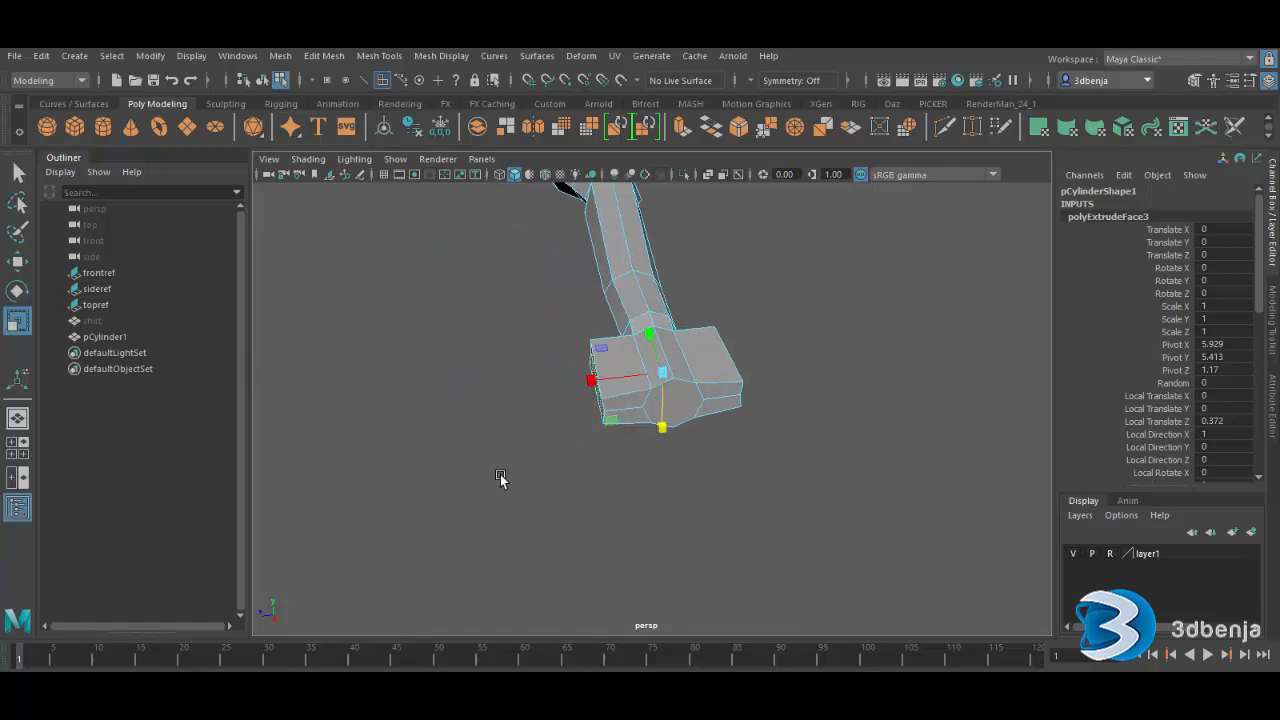
- Select the two outer side faces on one side of the palm and scale them flat along the sideways axis
alt+drag(514, 440, 555, 425)
scroll(577, 442, up, 3)
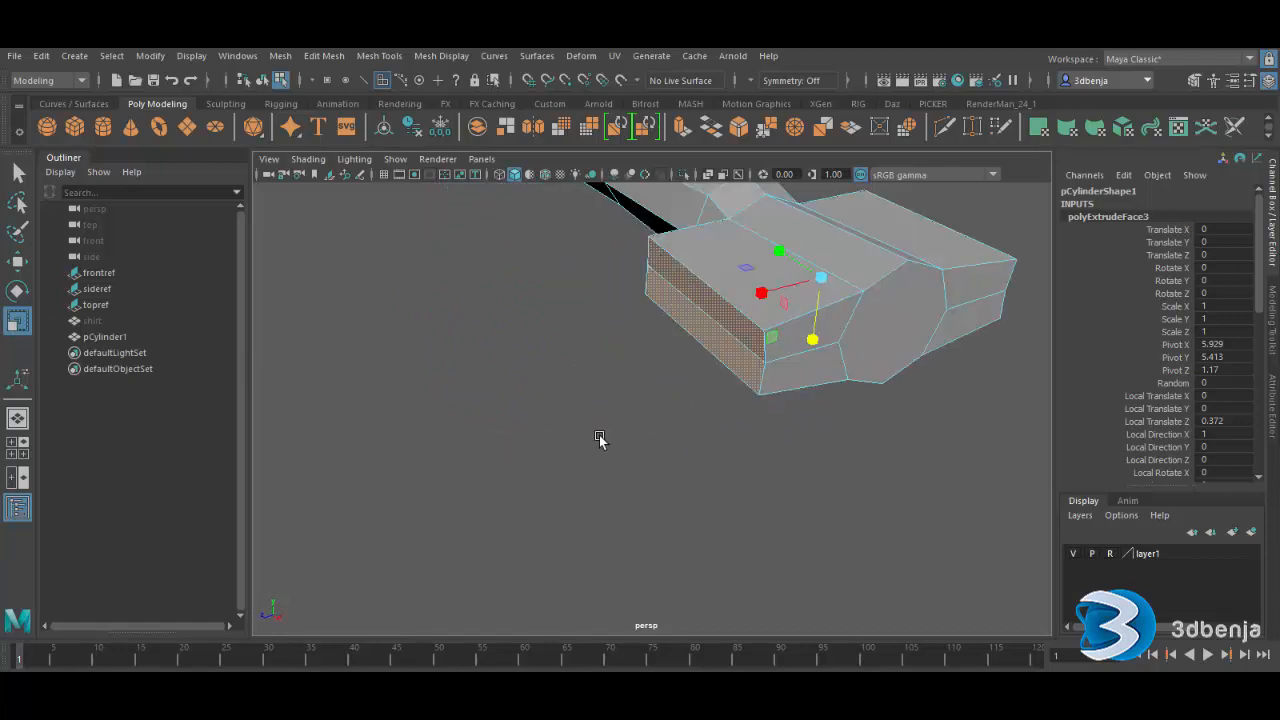
click(722, 323)
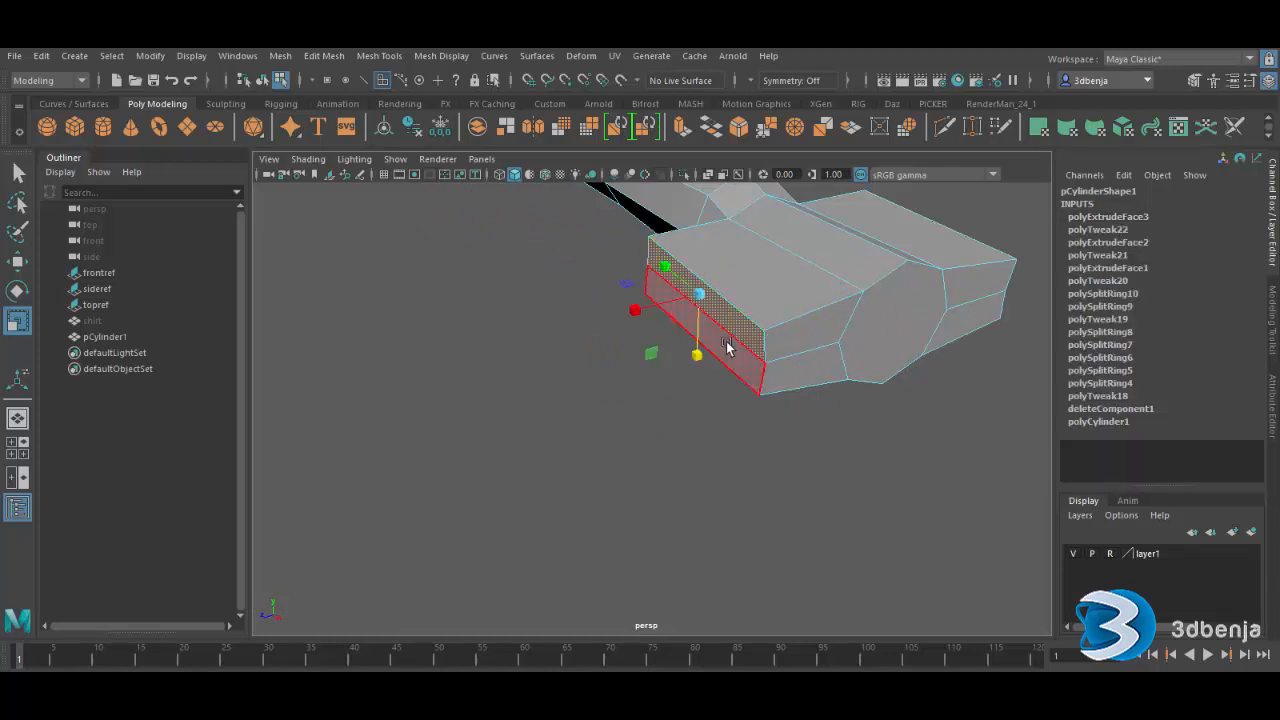
shift+click(727, 345)
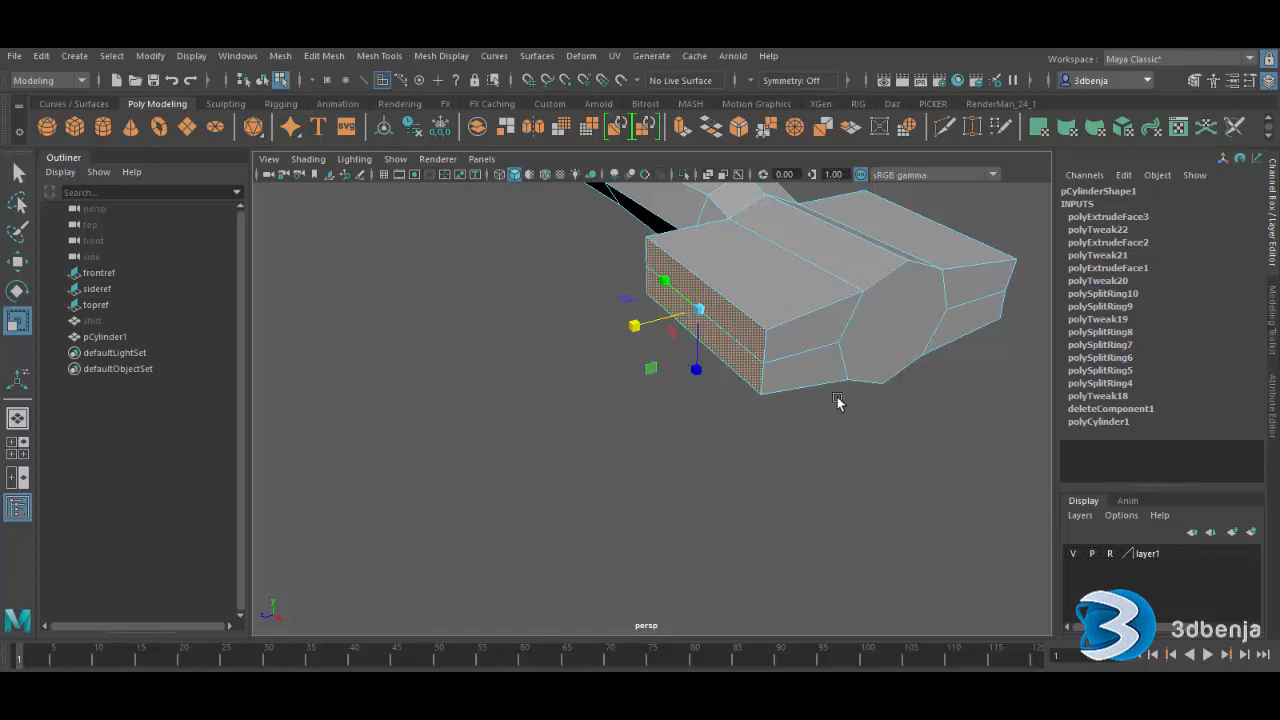
click(640, 326)
click(720, 420)
- Flatten the two side faces on the opposite side of the palm by scaling them along the sideways axis
alt+drag(853, 437, 786, 496)
click(671, 367)
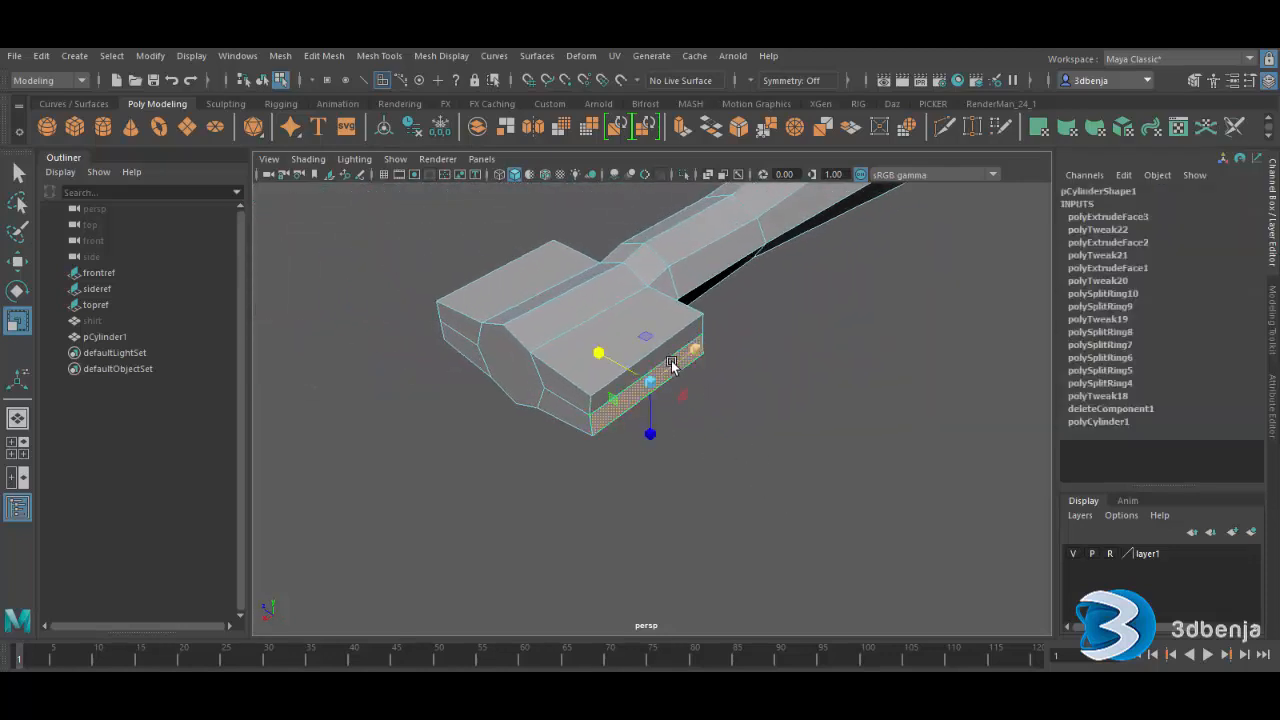
shift+click(669, 352)
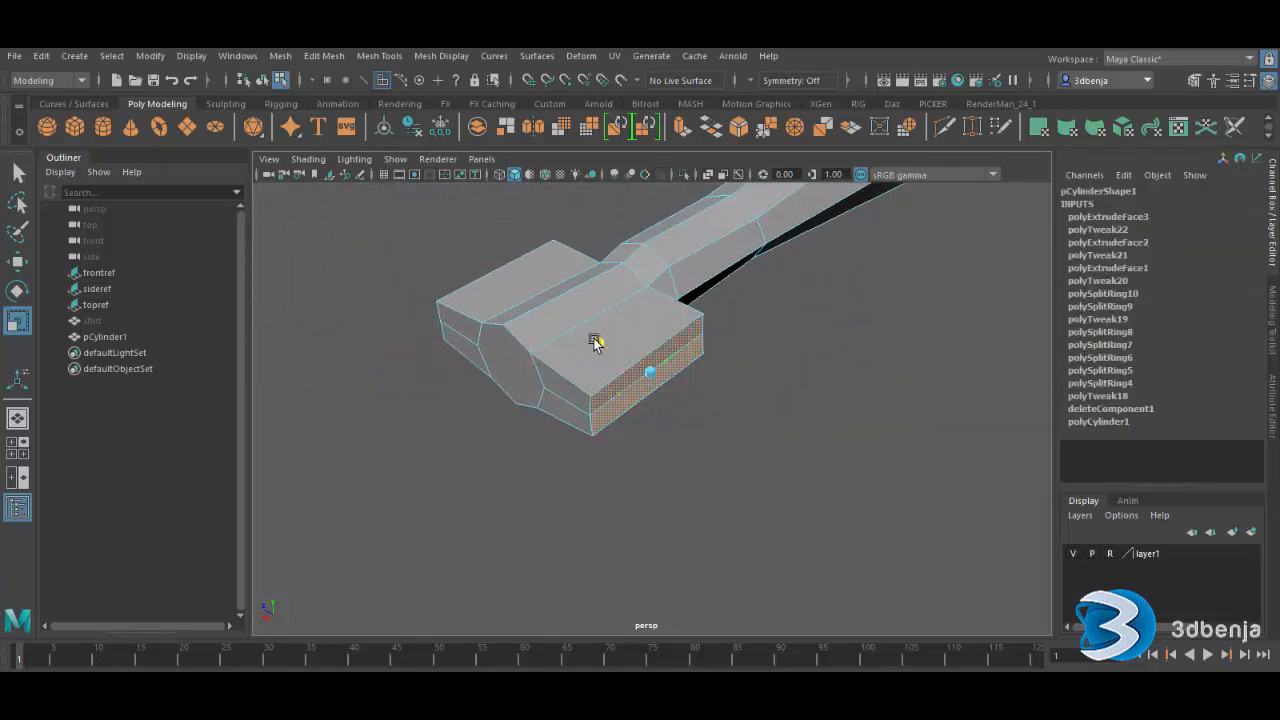
click(640, 507)
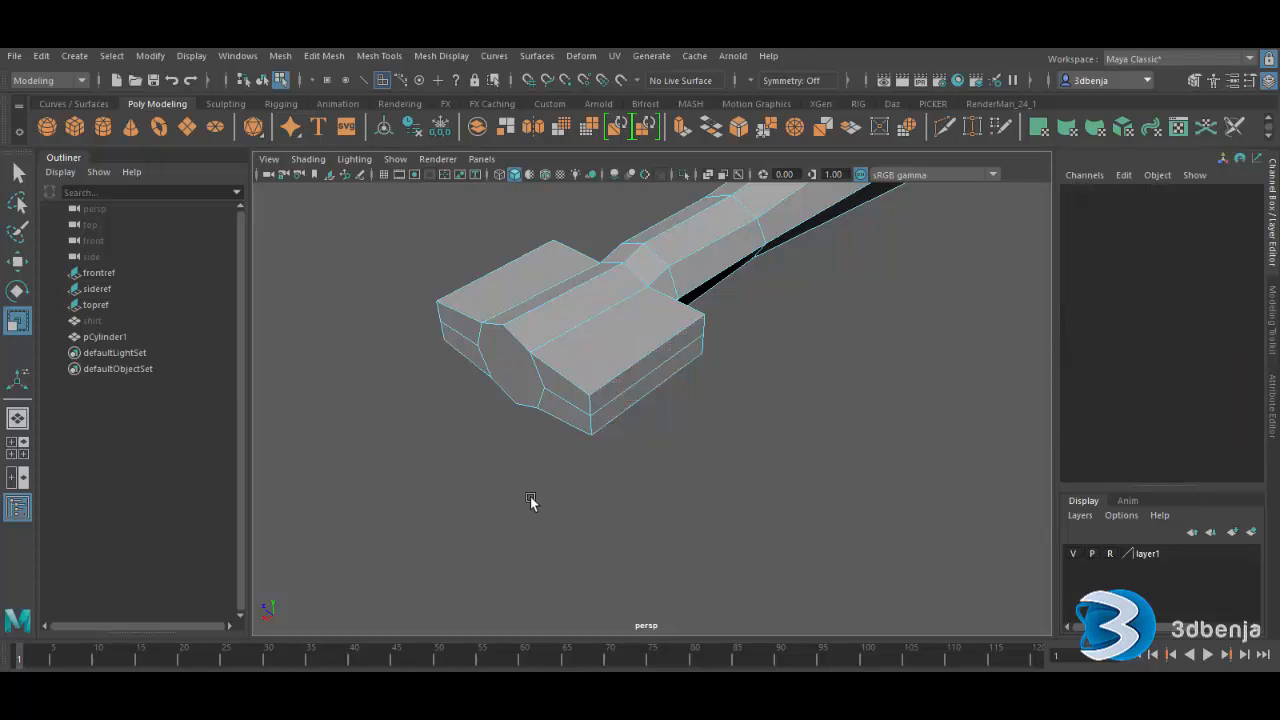
- Scale the two mid-height vertices of the palm's central end face closer together, in line with the vertices above and below them
alt+drag(533, 495, 675, 419)
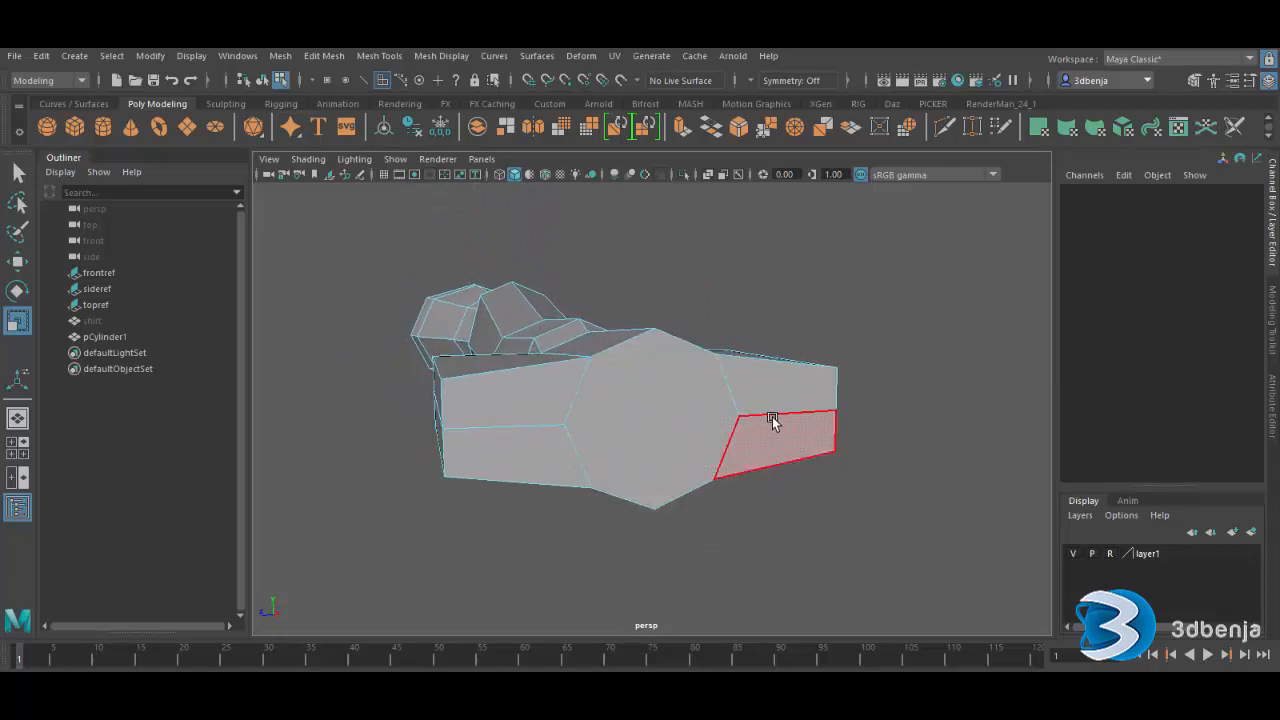
right_drag(772, 416, 694, 292)
click(742, 418)
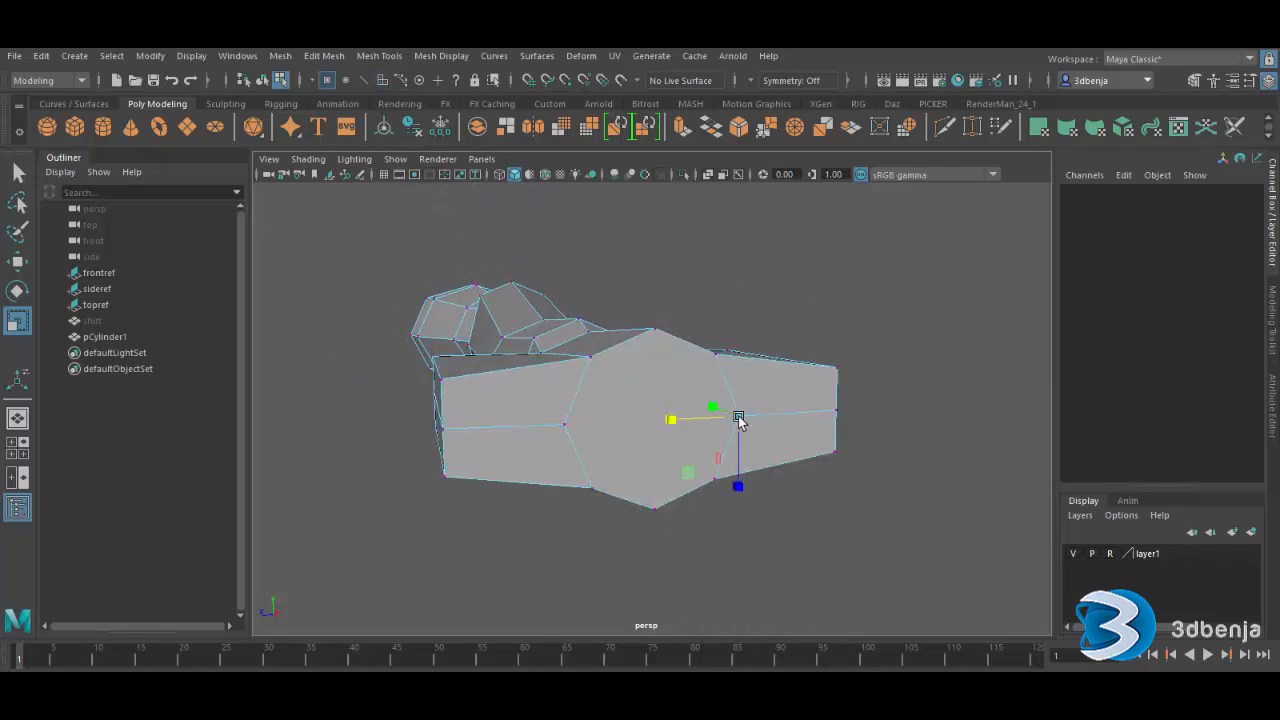
shift+click(562, 424)
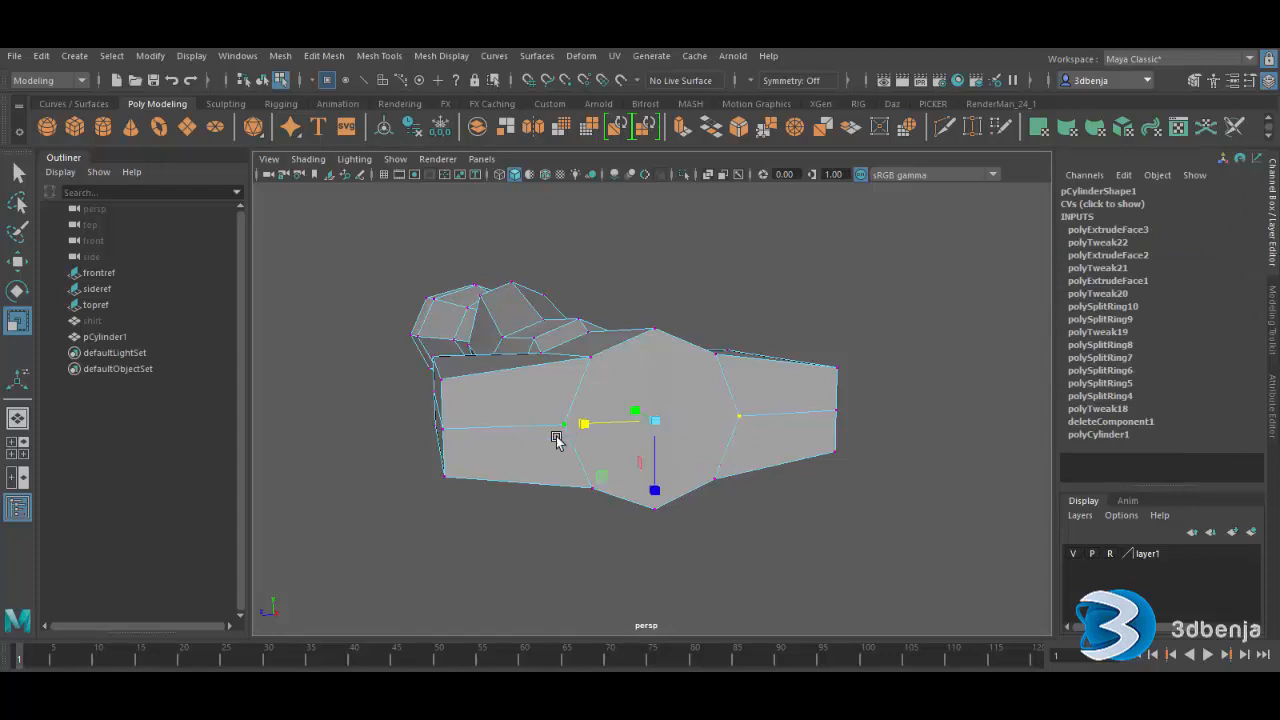
mouse_move(585, 423)
mouse_down()
mouse_move(606, 422)
mouse_move(599, 434)
mouse_up()
- Scale the top and bottom center vertices of the palm's end face vertically toward each other to flatten its peaks
click(653, 512)
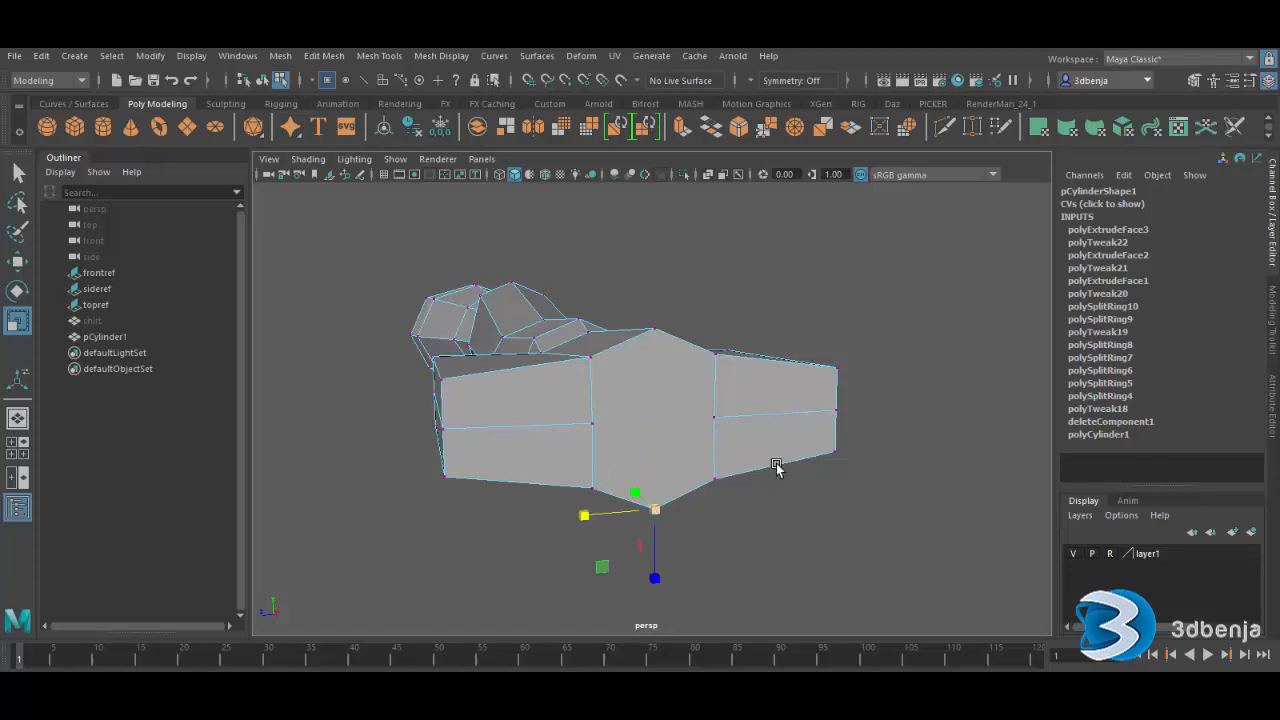
shift+click(652, 329)
mouse_move(657, 492)
mouse_down()
mouse_move(654, 468)
mouse_move(640, 507)
mouse_move(679, 503)
mouse_up()
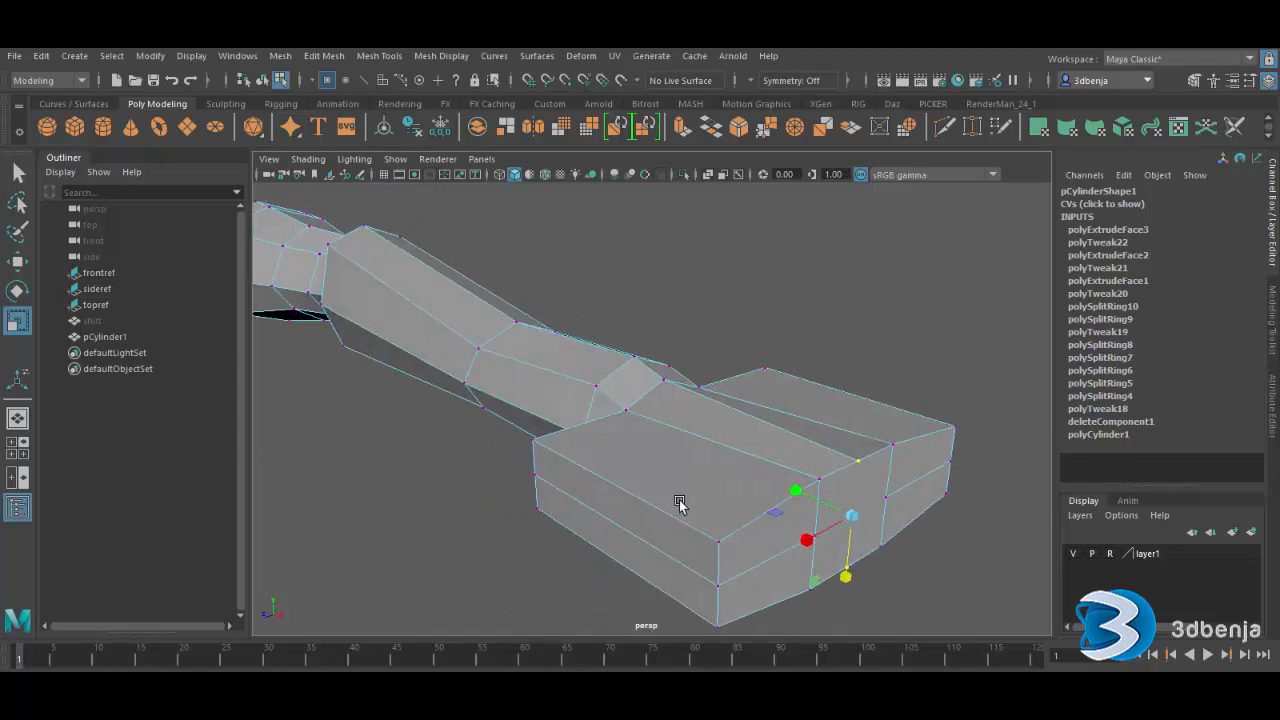
- Select the whole row of upper vertices on the palm's end and scale it vertically into a straight line
alt+drag(941, 527, 895, 389)
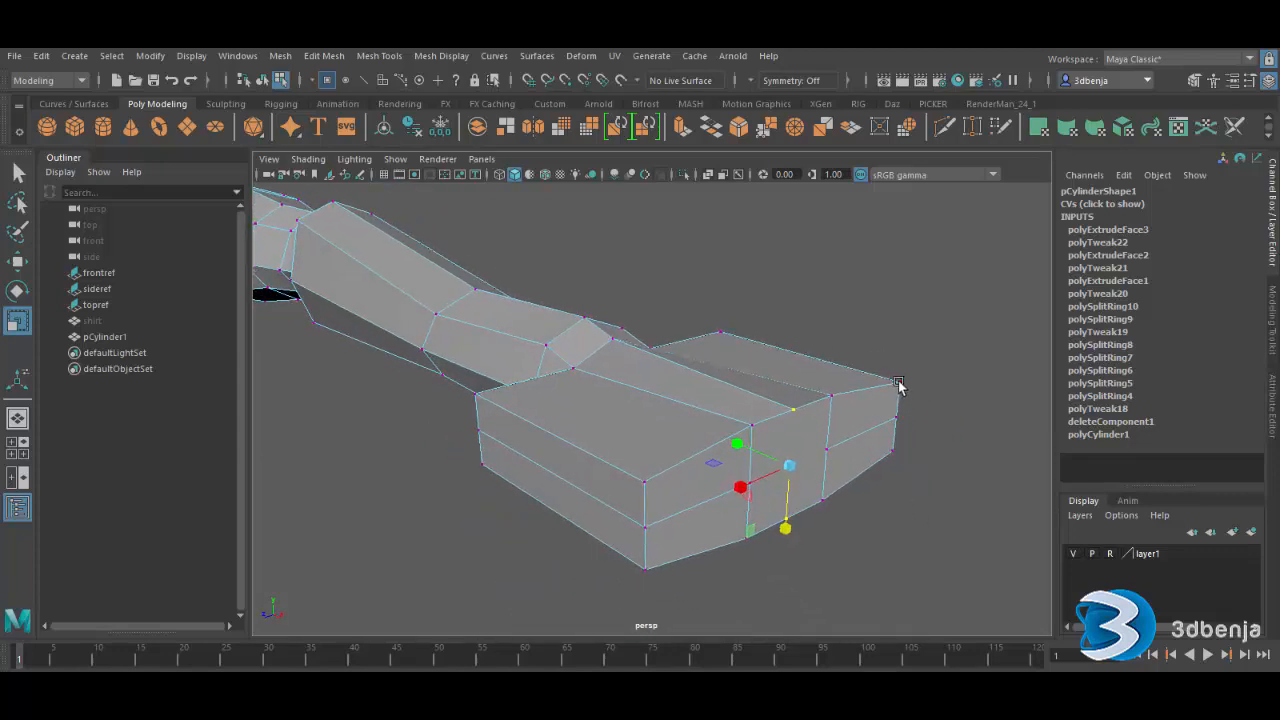
click(898, 386)
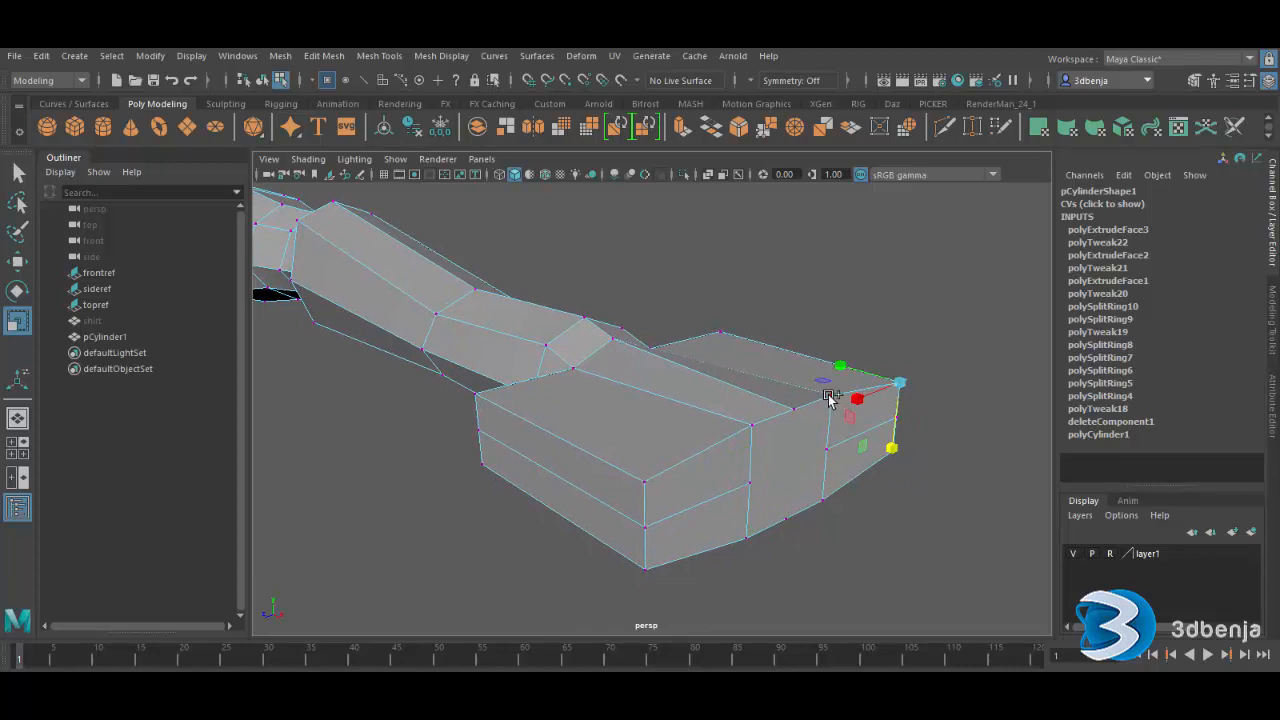
drag(830, 397, 752, 428)
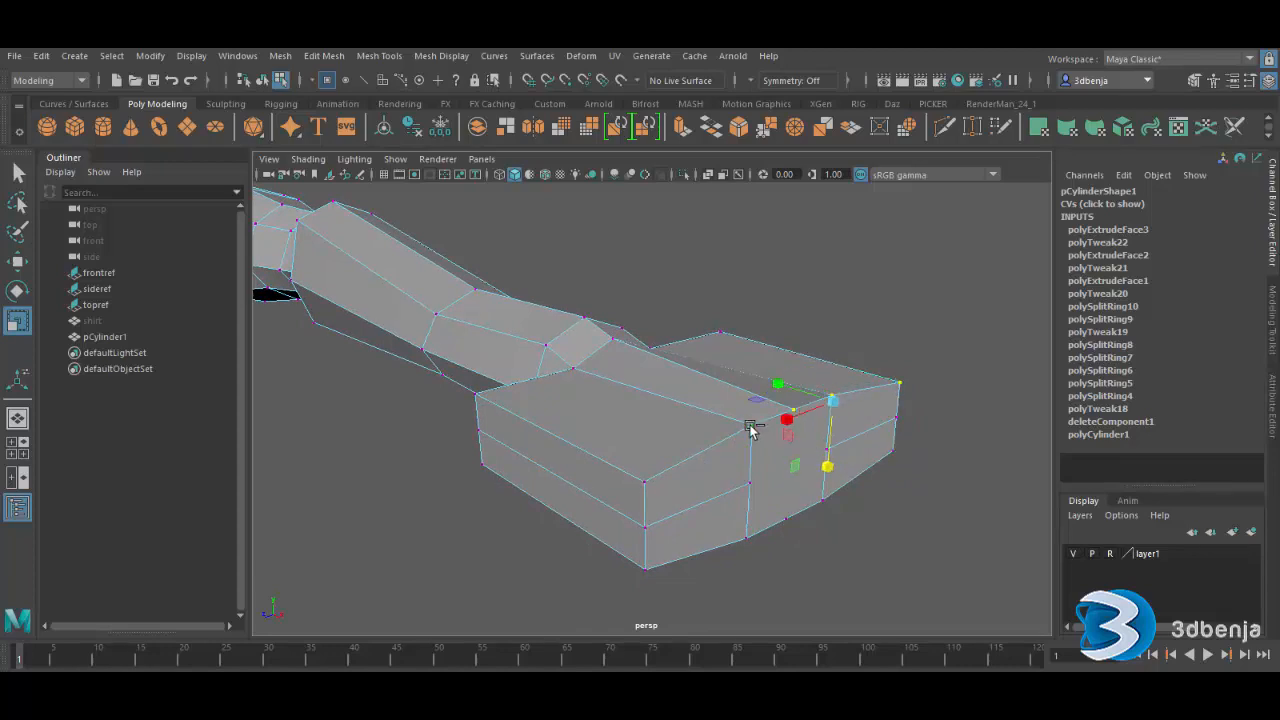
shift+click(645, 480)
drag(788, 483, 790, 389)
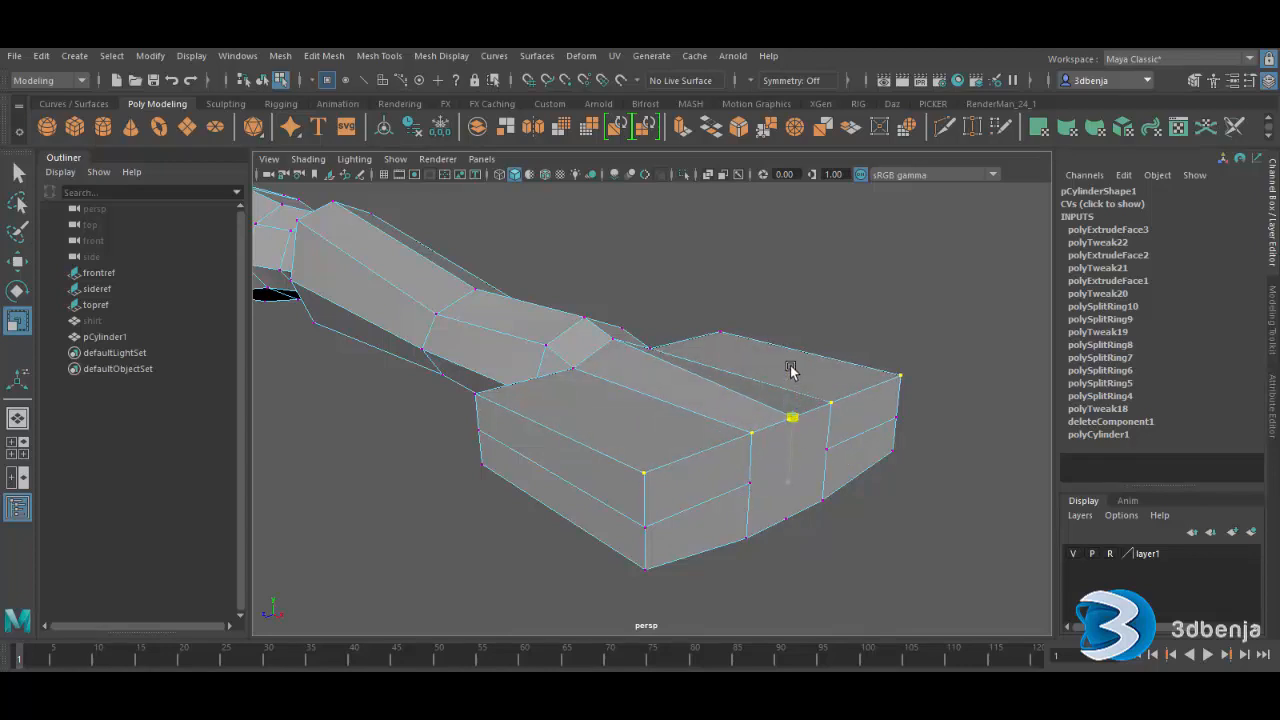
click(883, 483)
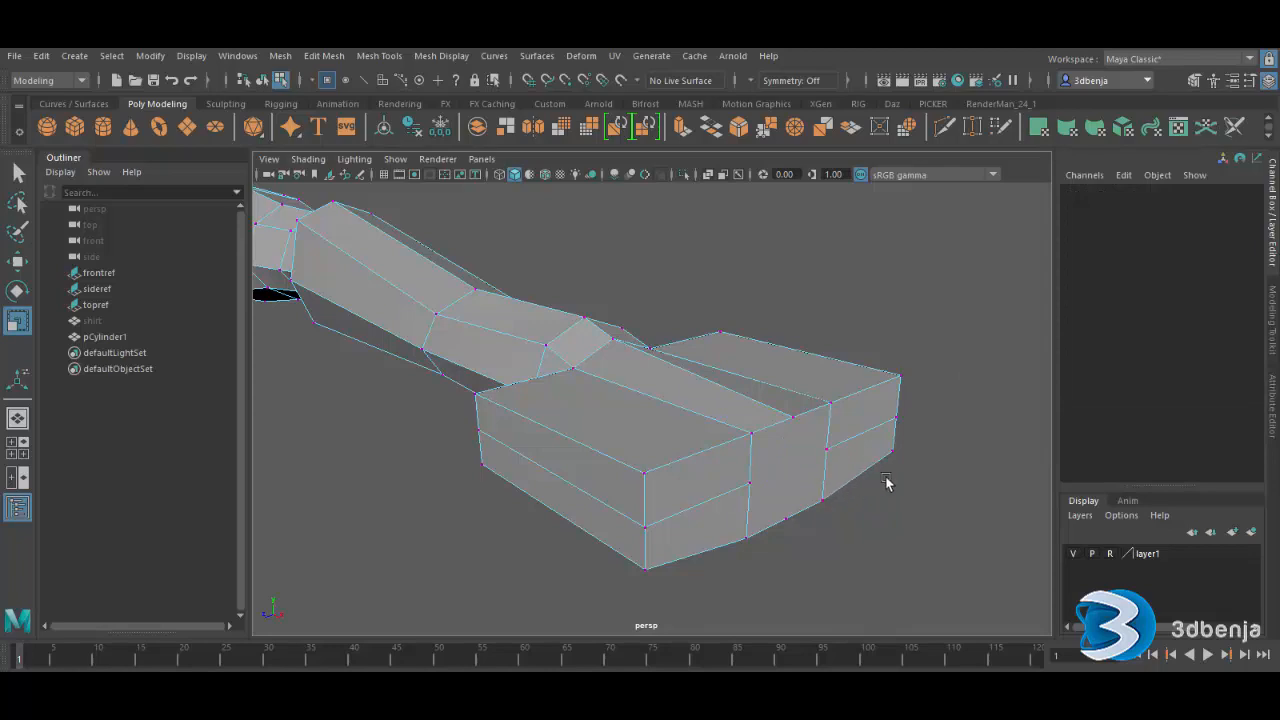
- Select the row of lower vertices on the palm's end and scale it vertically into a straight line
click(887, 453)
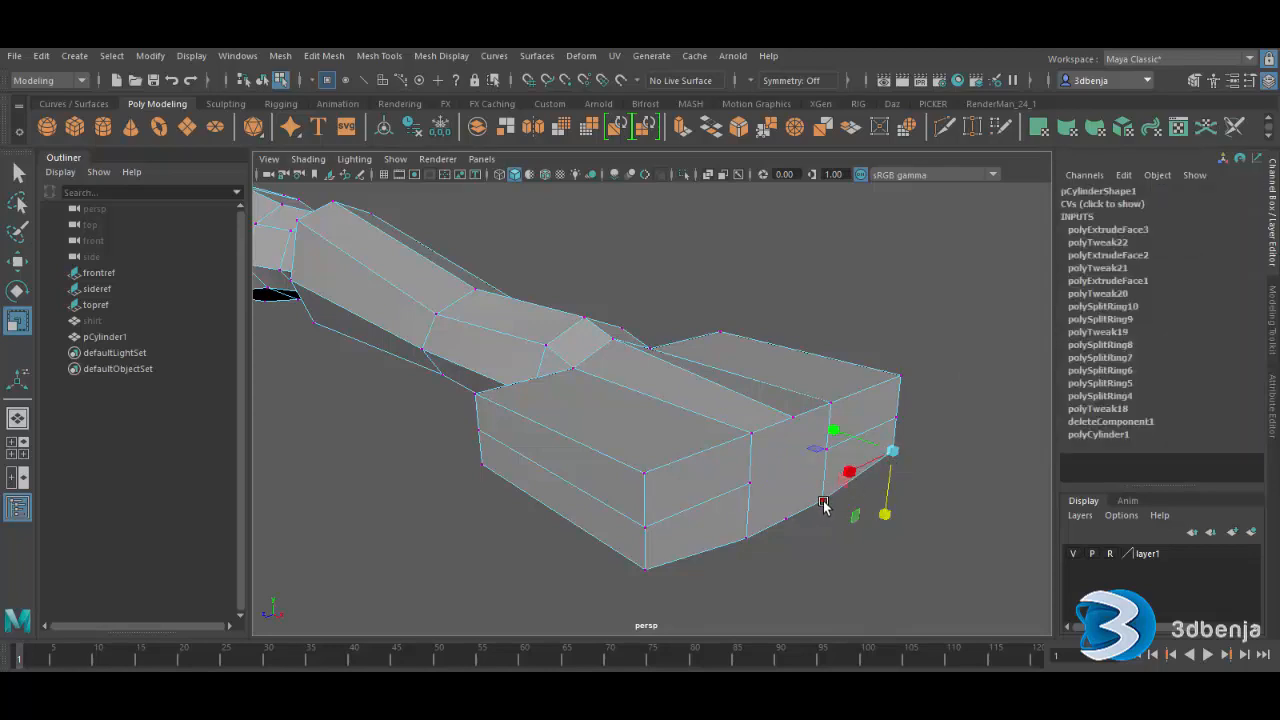
shift+click(822, 502)
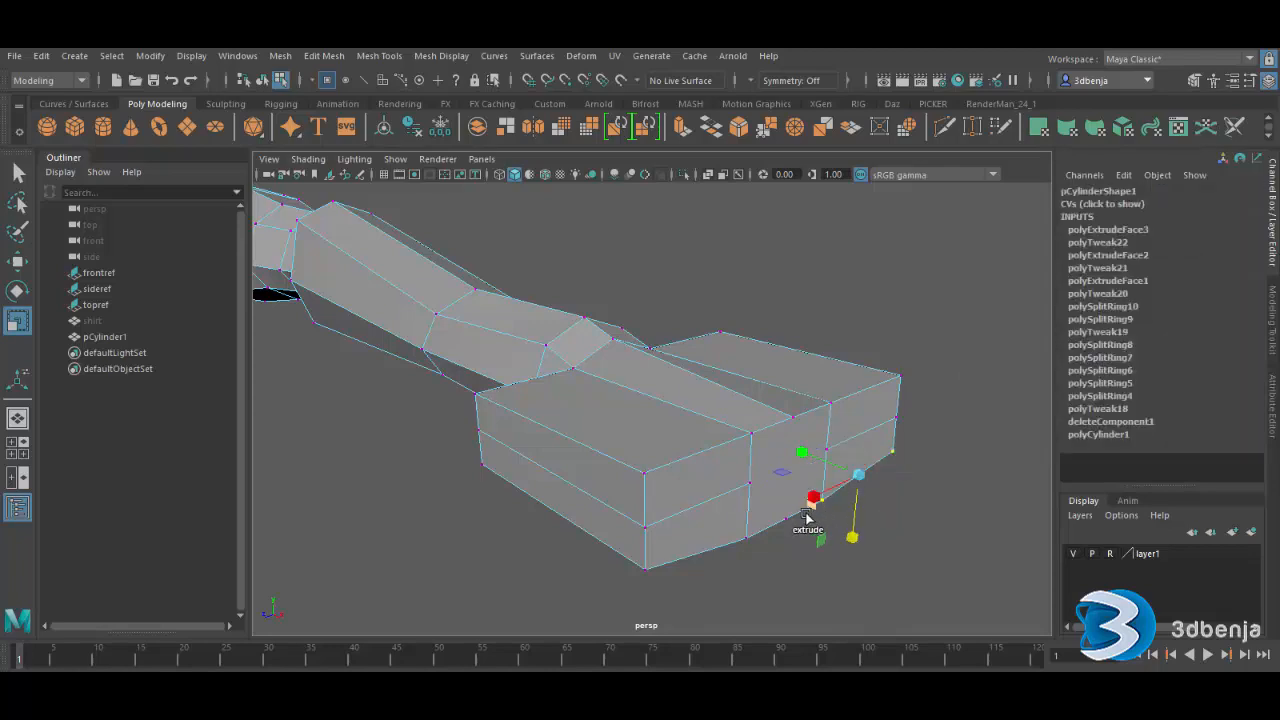
shift+click(746, 540)
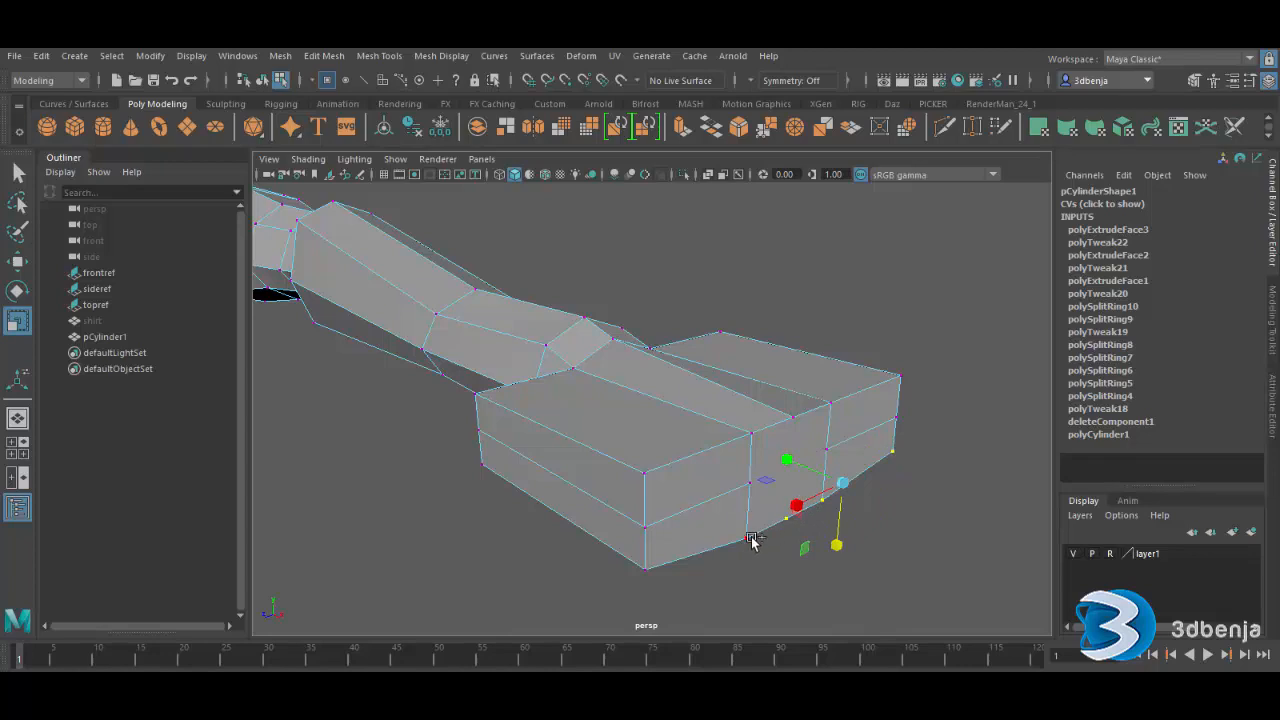
shift+click(647, 568)
drag(789, 561, 795, 487)
click(900, 543)
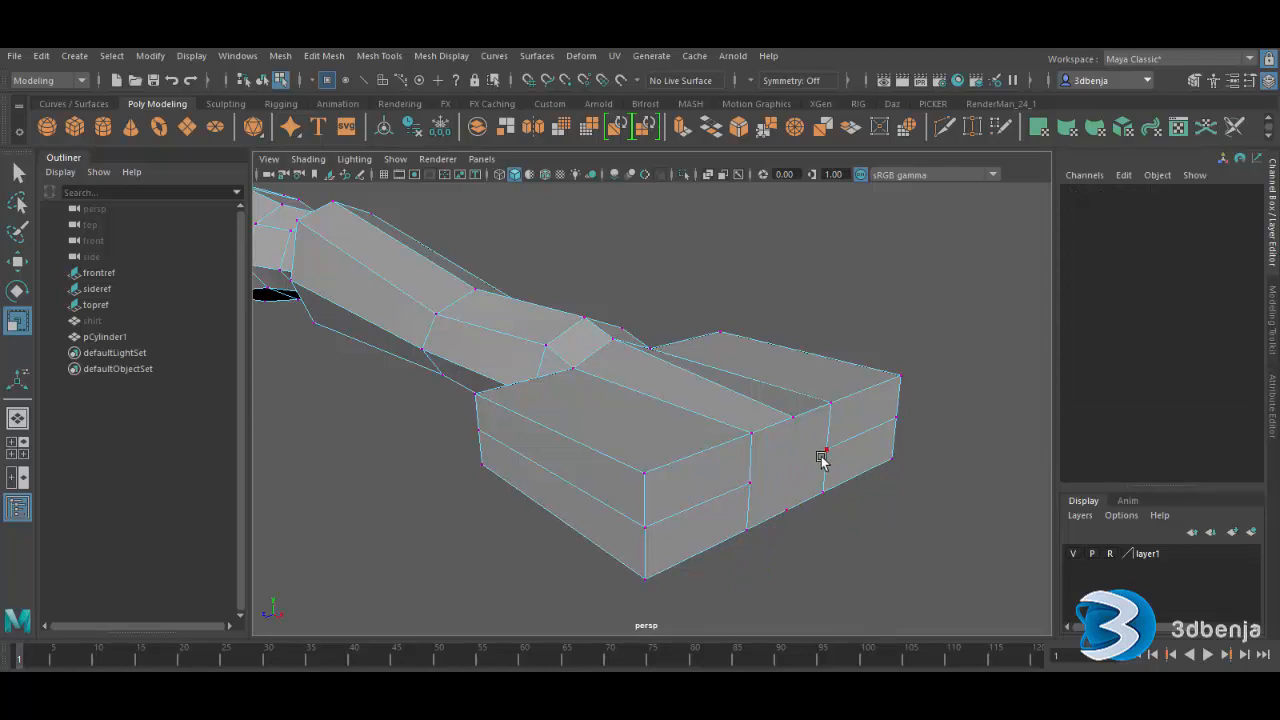
- Connect the two mid-height vertices of the palm's central end face with a horizontal edge
click(754, 481)
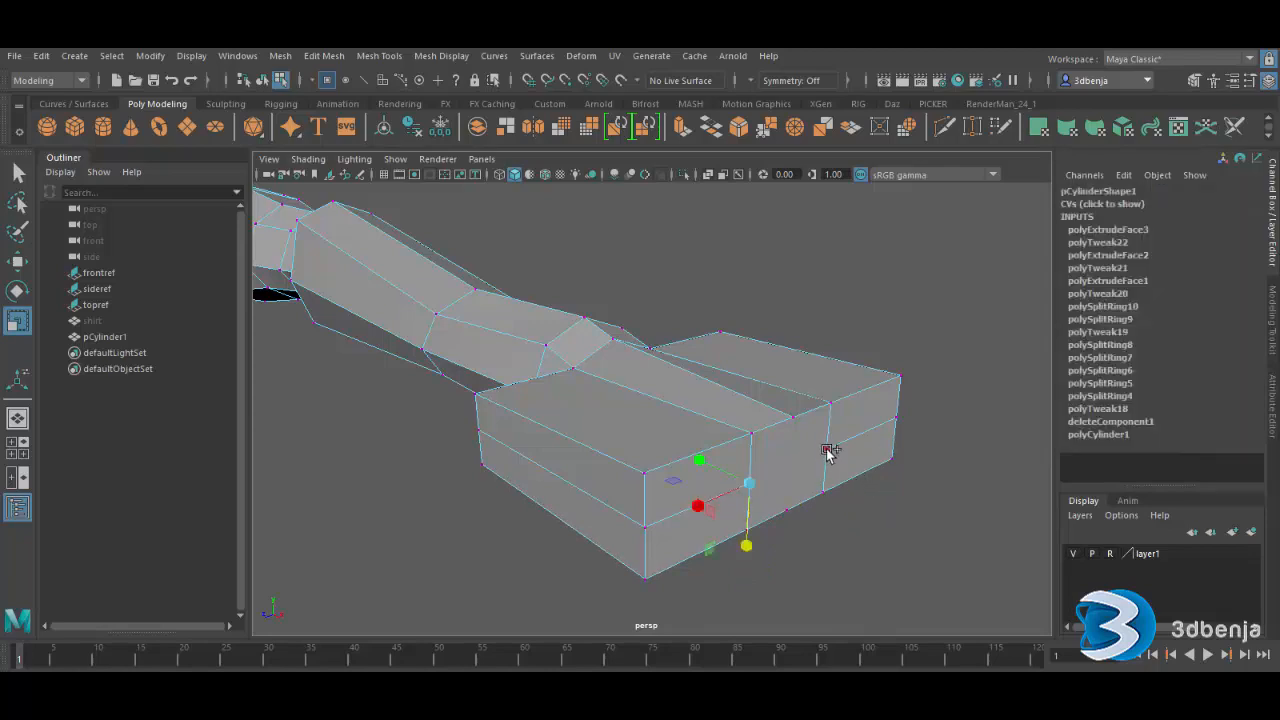
shift+click(827, 450)
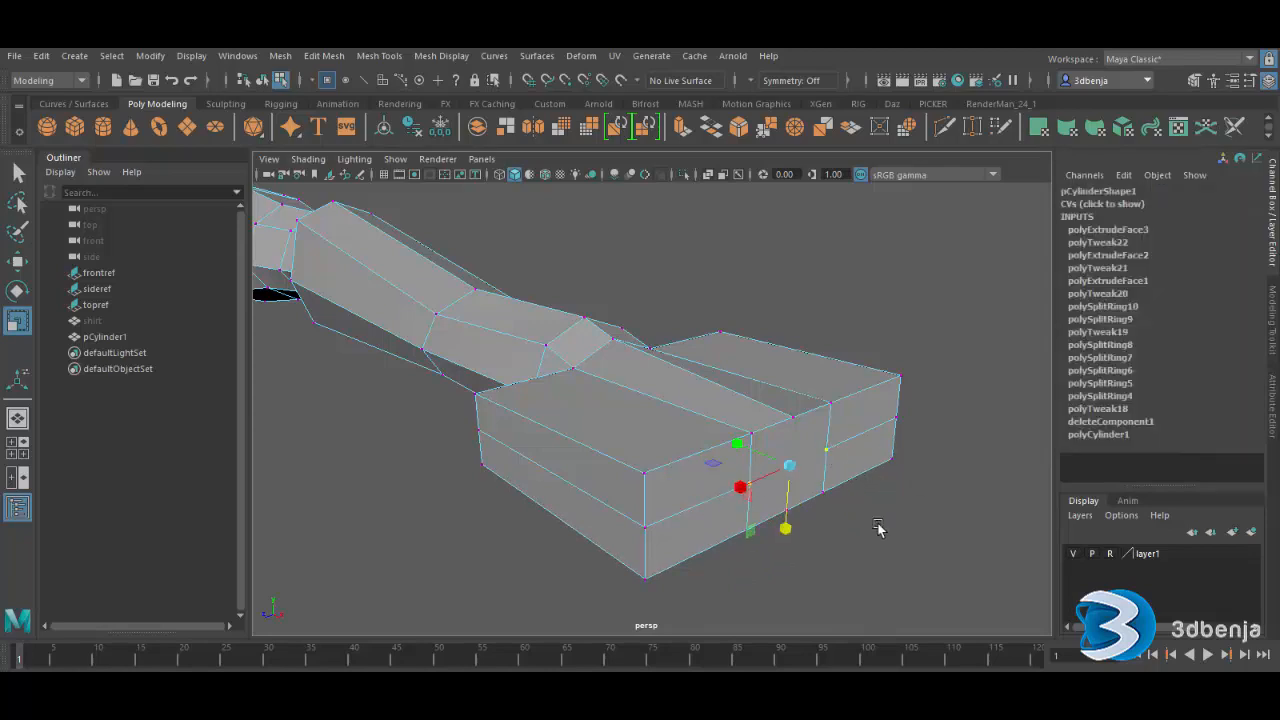
click(326, 56)
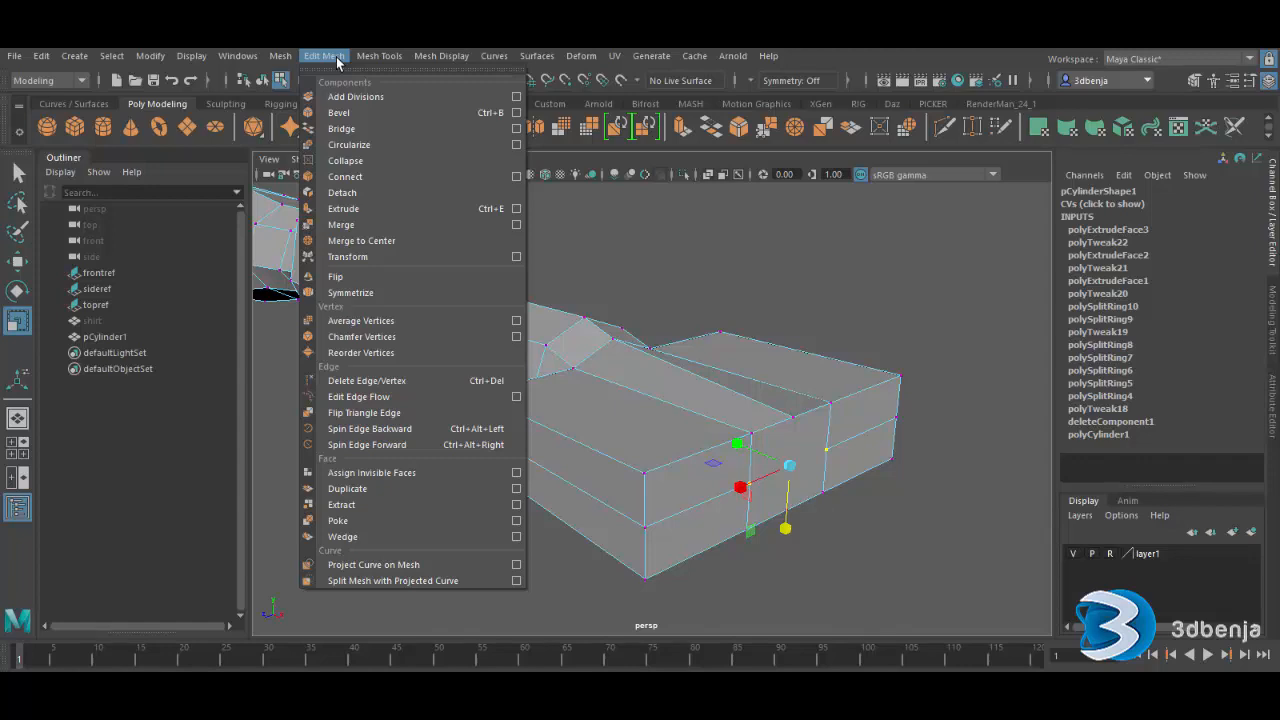
click(345, 176)
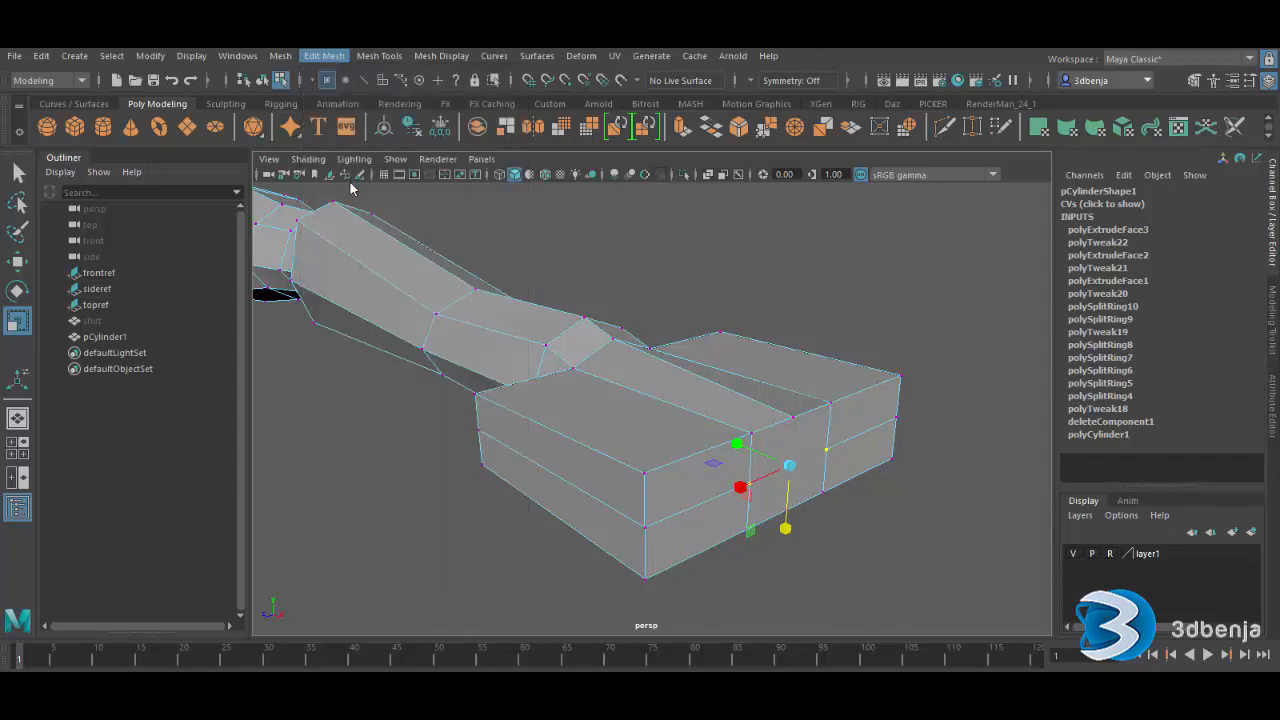
click(935, 575)
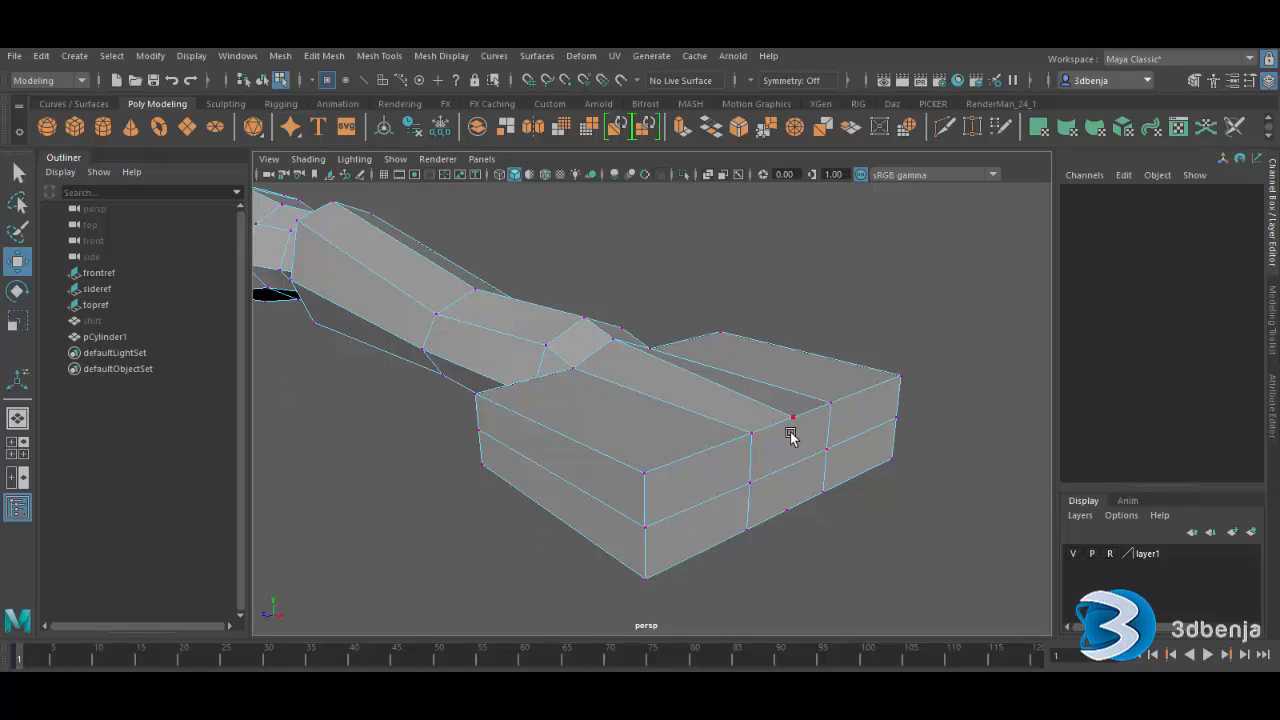
- Cut a vertical edge through the center of the palm's end face with Multi-Cut, from the top center vertex to the bottom one
click(309, 59)
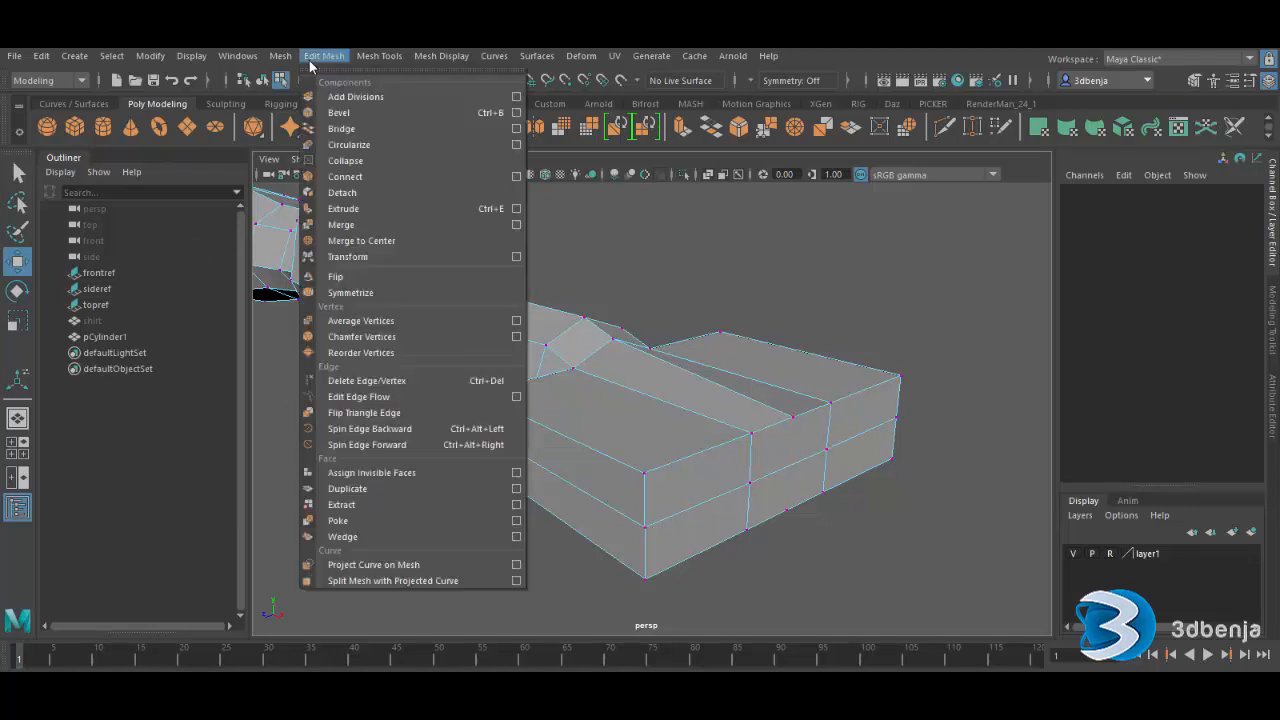
mouse_move(379, 56)
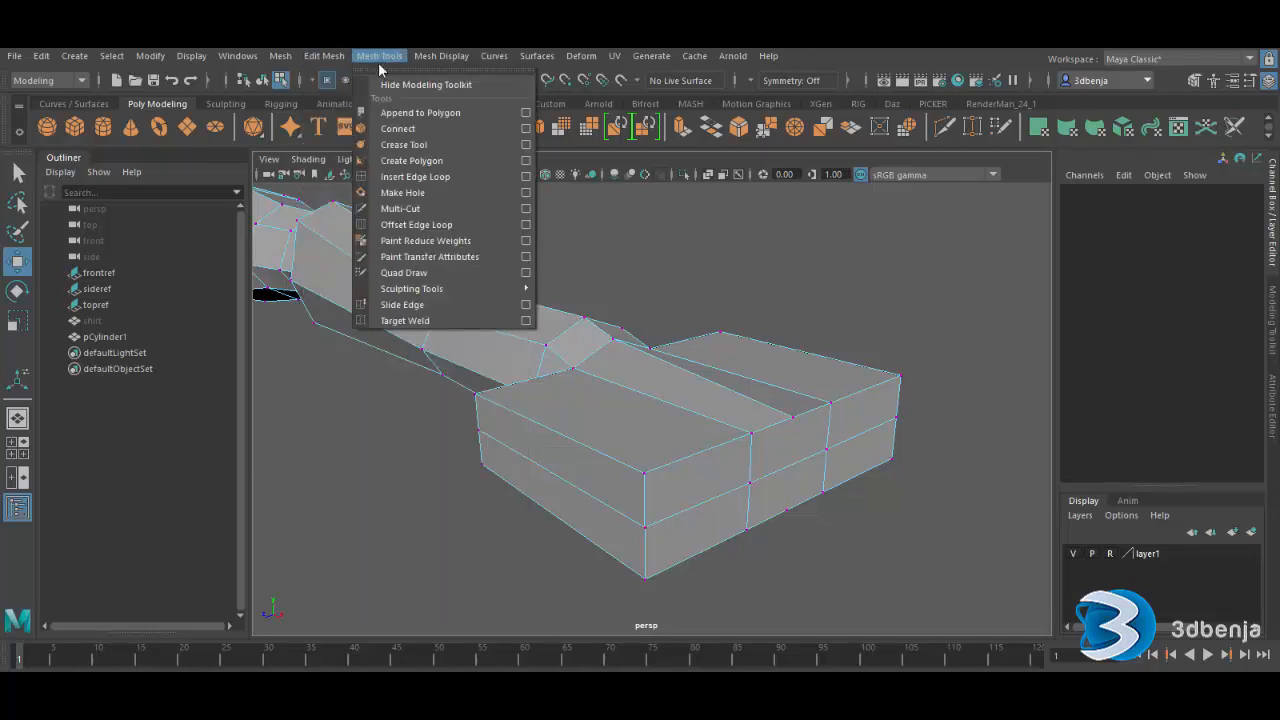
click(400, 208)
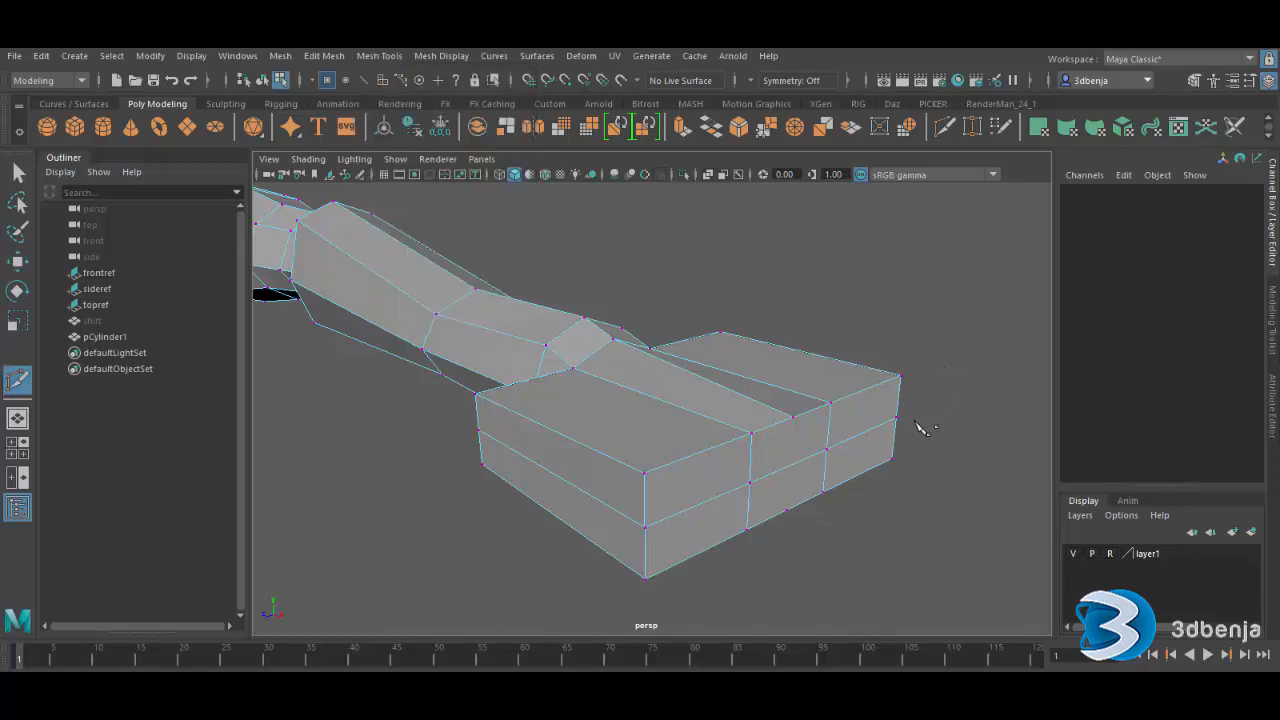
click(792, 417)
click(786, 512)
click(746, 529)
right_click(780, 481)
key(r)
key(e)
key(w)
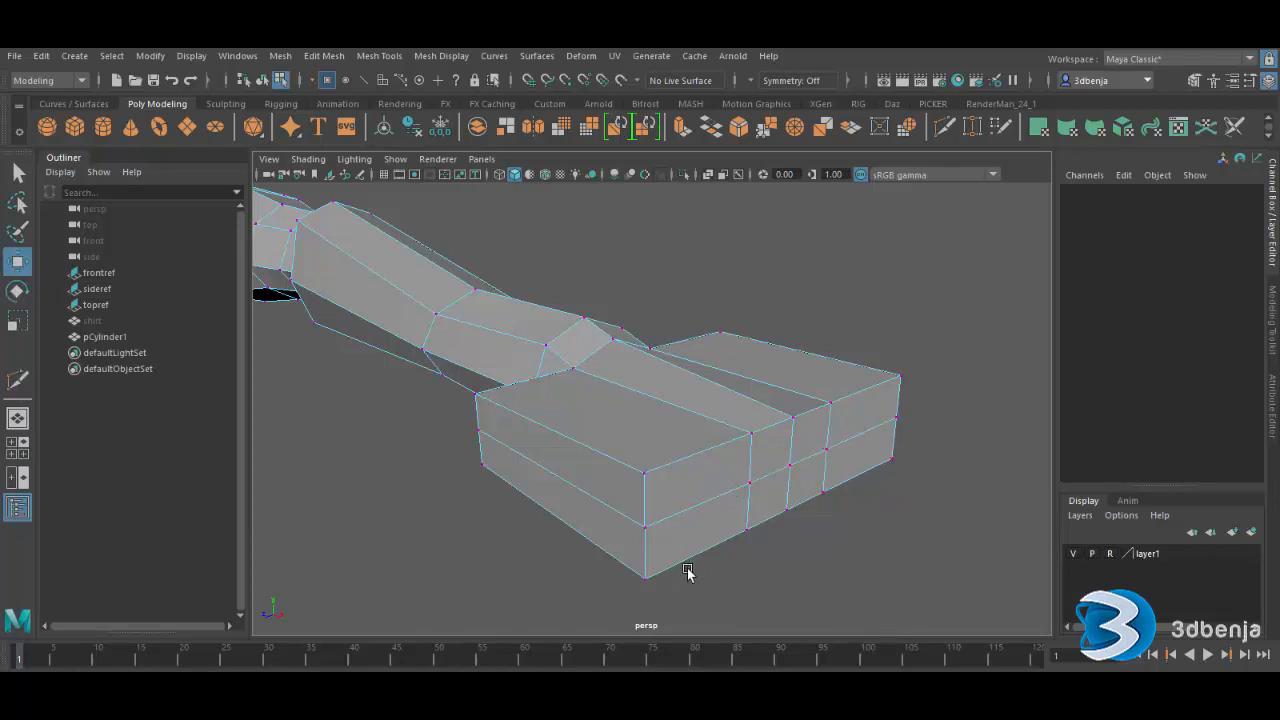
- Compare the palm with the hand reference in the top view, selecting the thumb-side end vertices to locate that side
key(space)
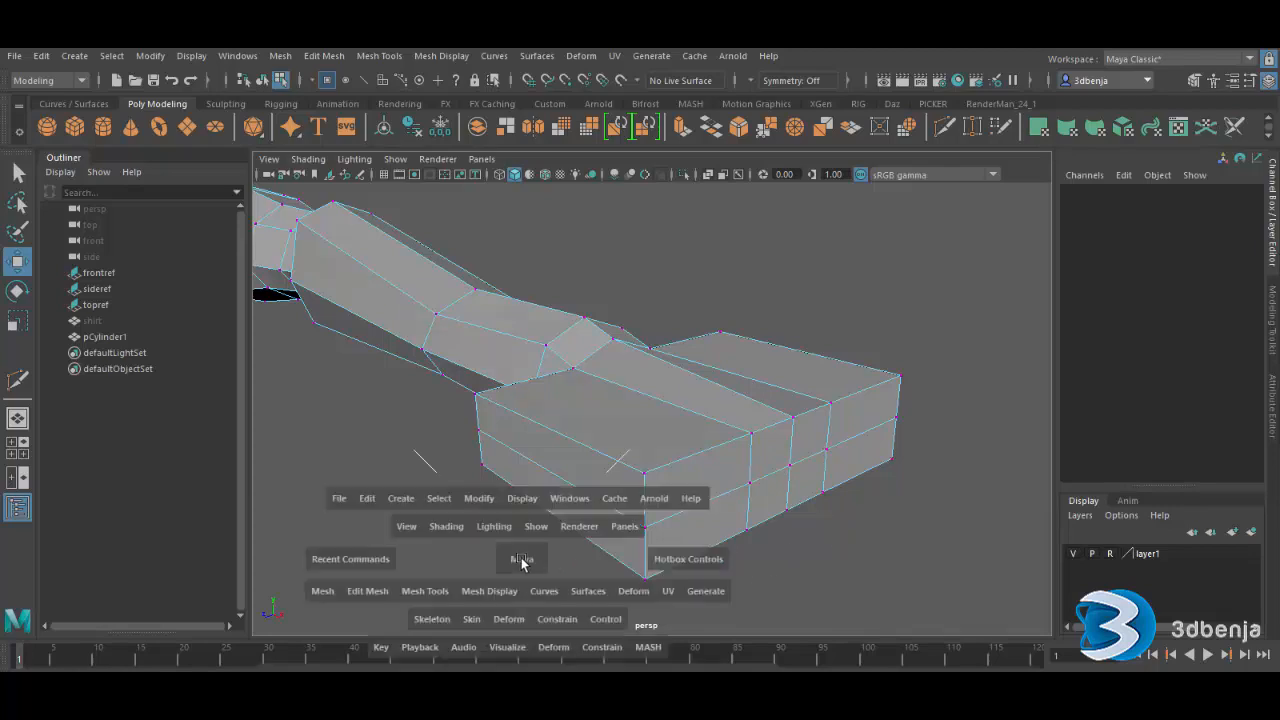
key(space)
scroll(770, 450, up, 1)
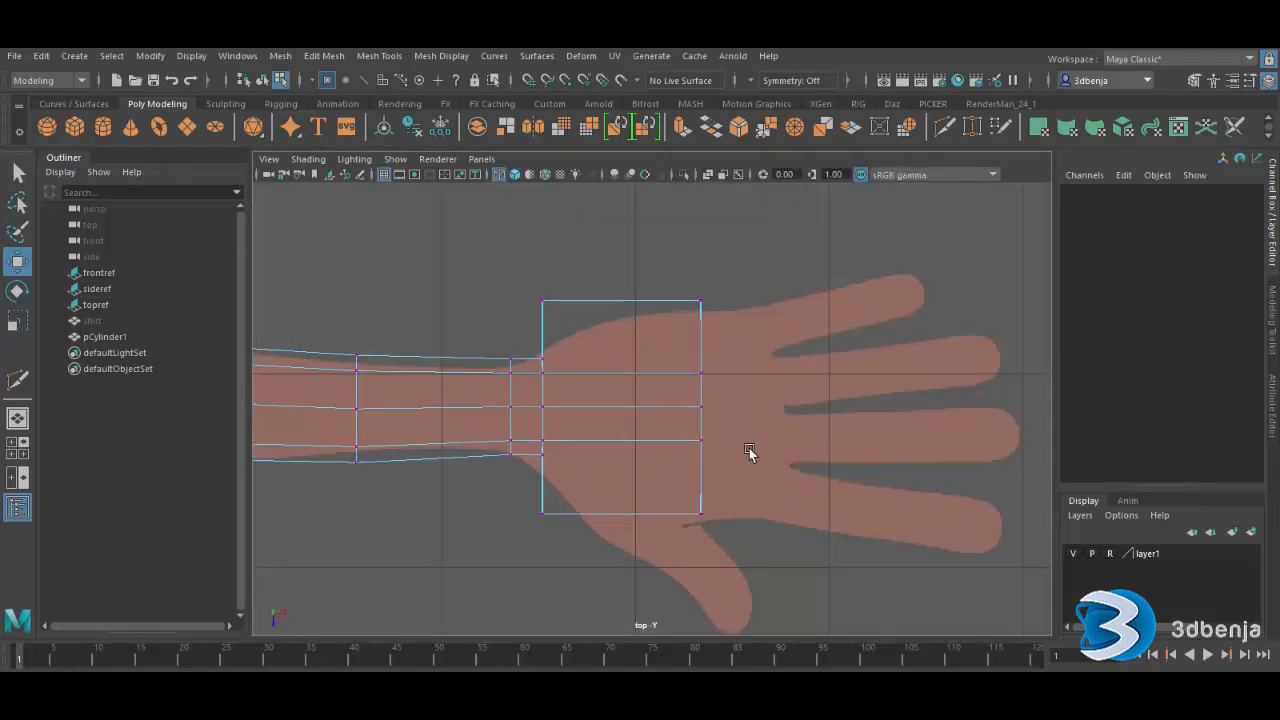
drag(734, 494, 698, 525)
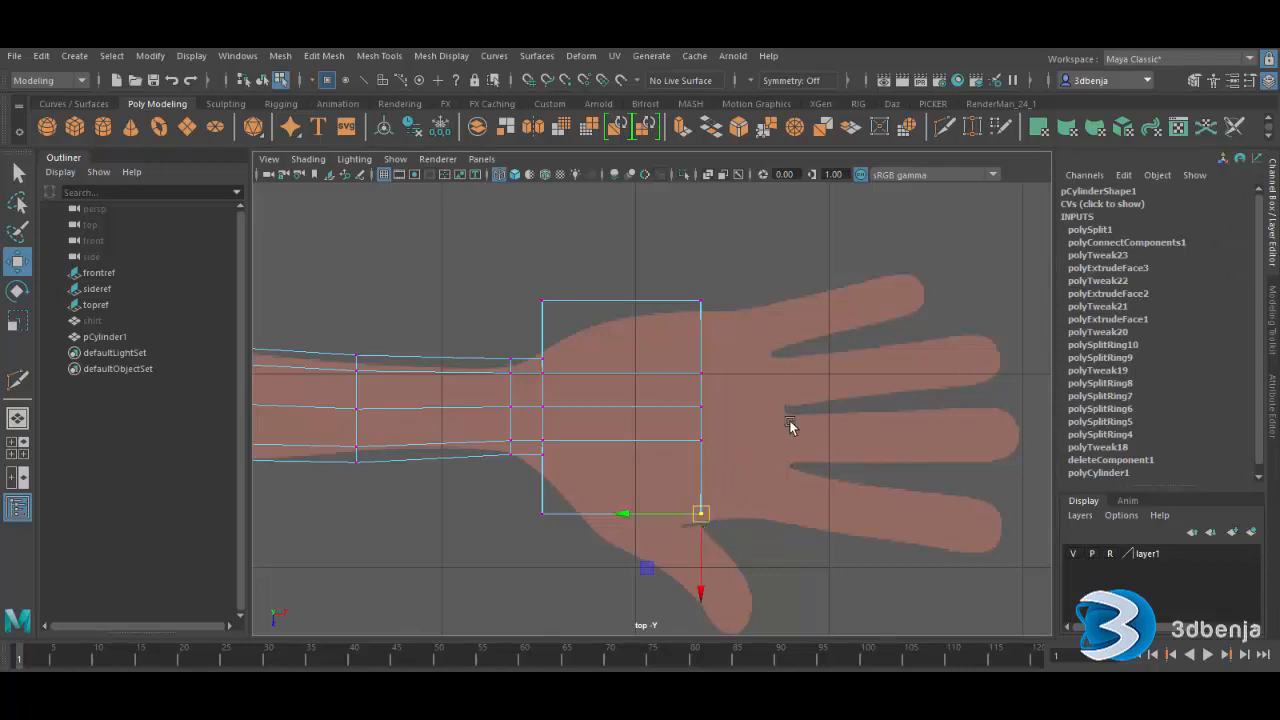
key(space)
key(space)
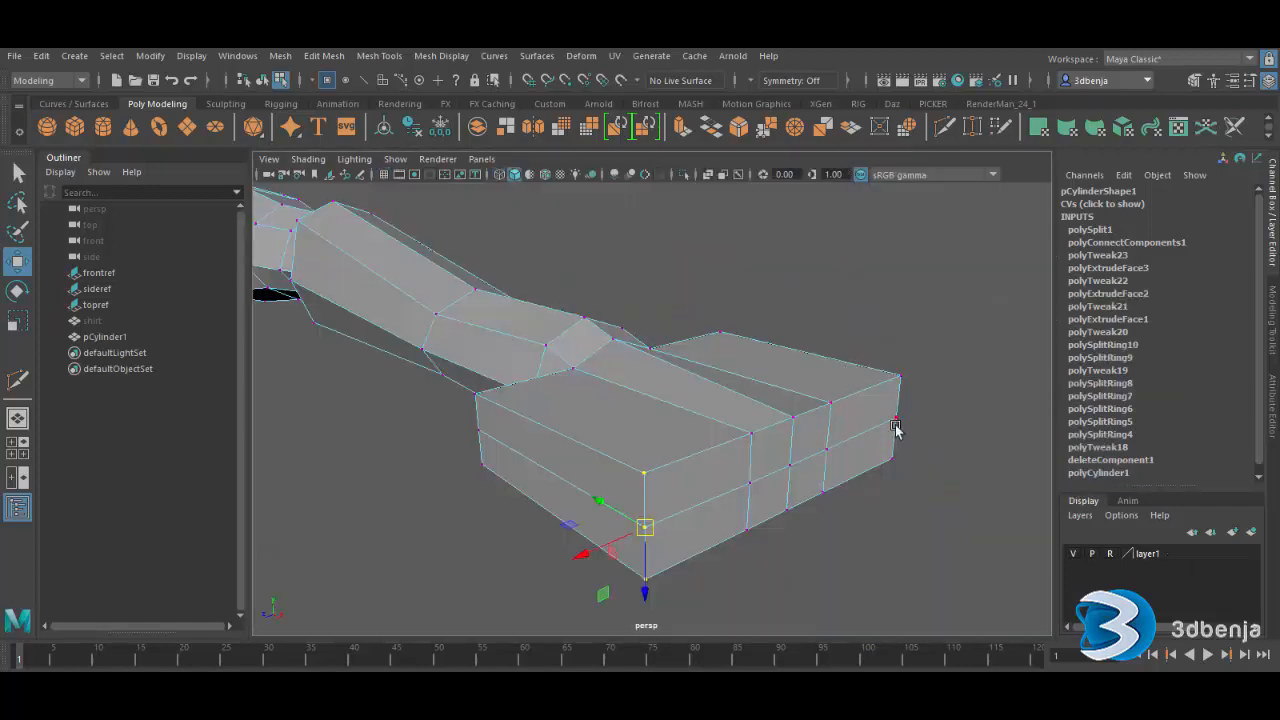
- Select all eight faces of the palm's end and extrude them
right_drag(895, 292, 886, 342)
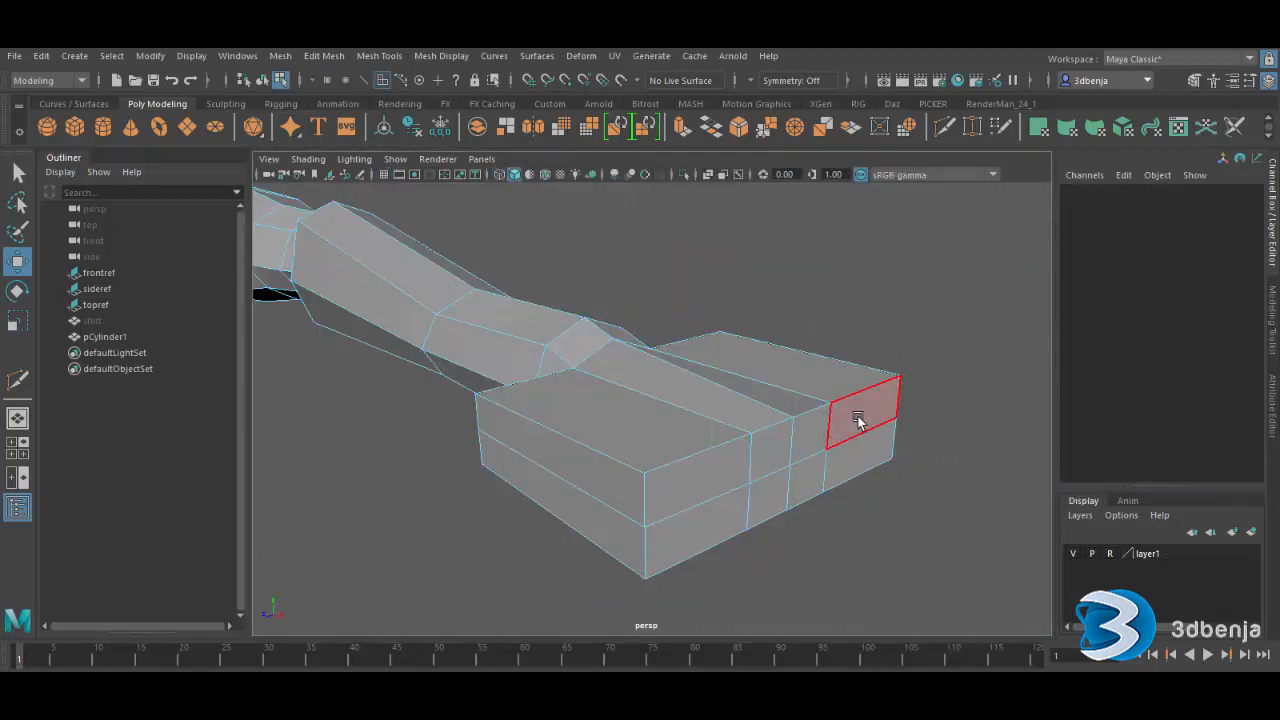
click(857, 420)
click(18, 173)
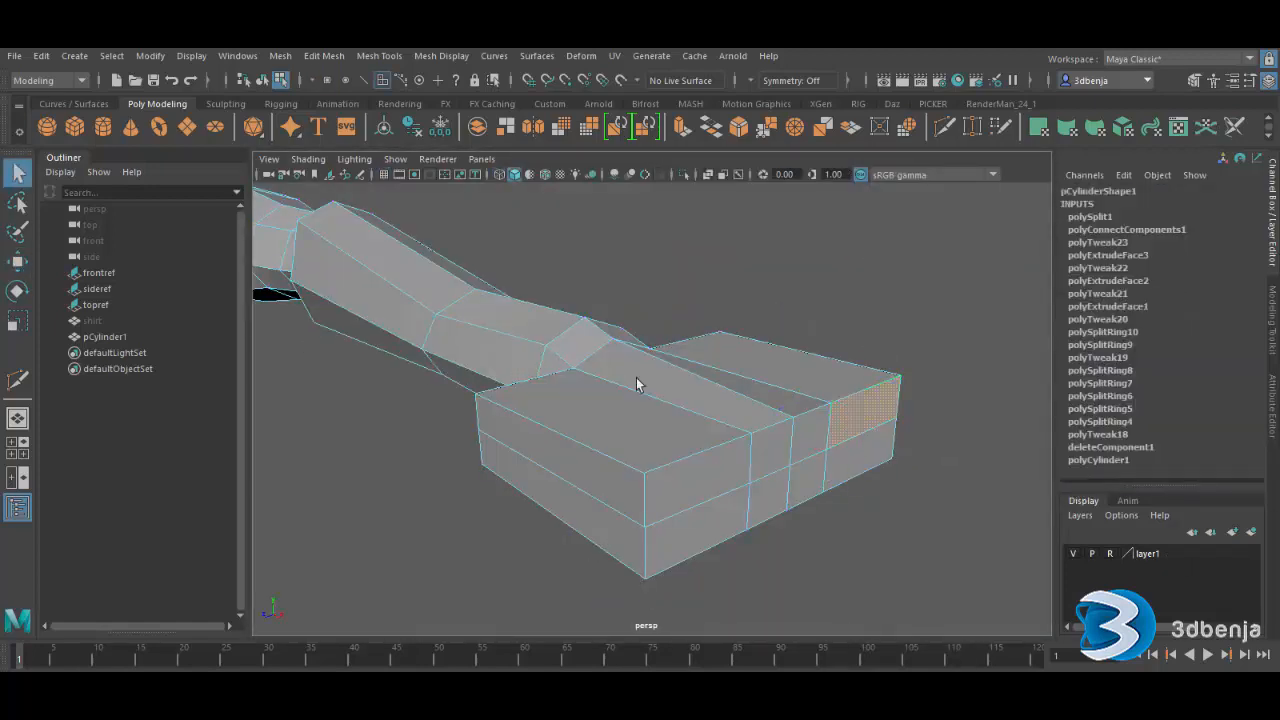
shift+click(846, 464)
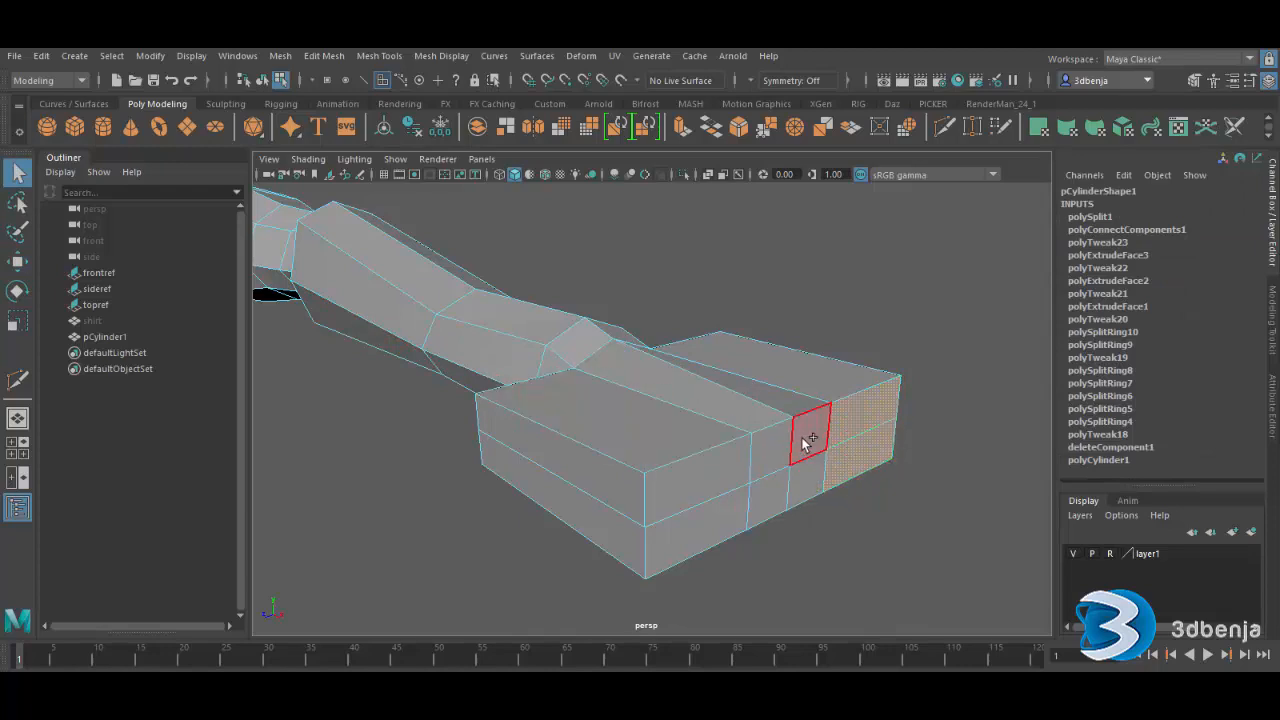
shift+click(806, 443)
shift+click(804, 475)
shift+click(771, 453)
shift+click(766, 493)
shift+click(718, 474)
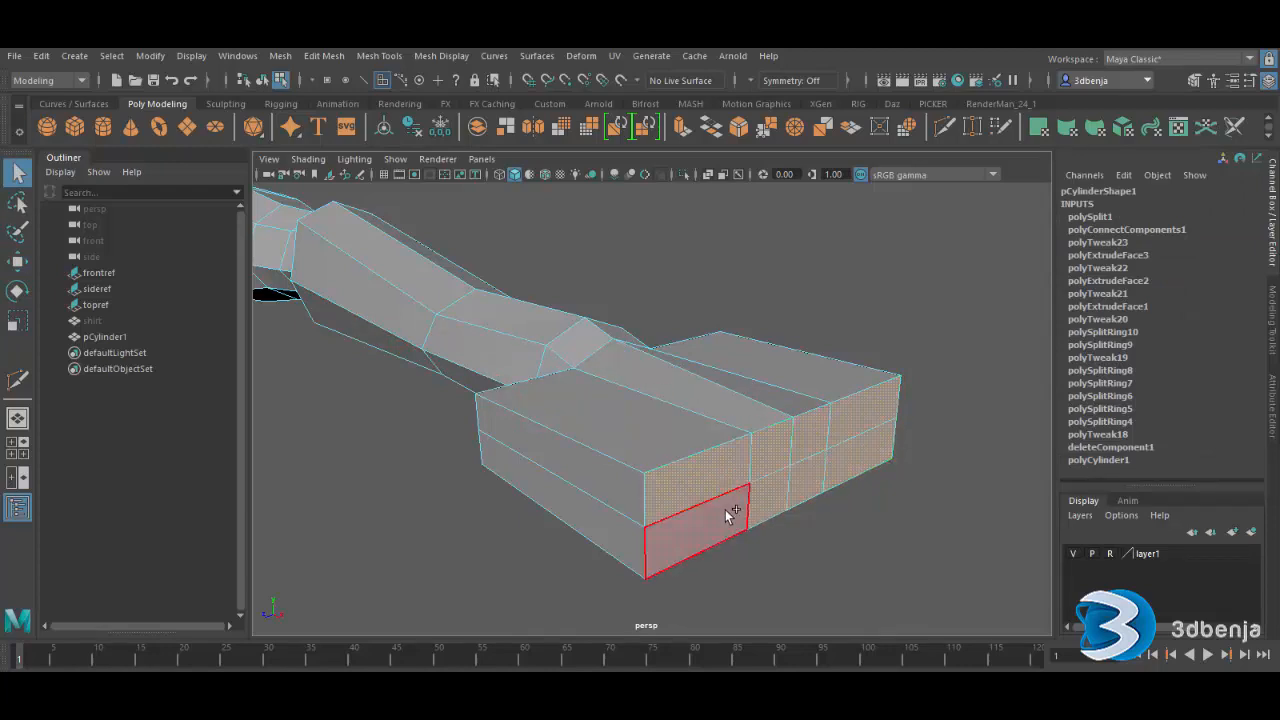
shift+click(727, 512)
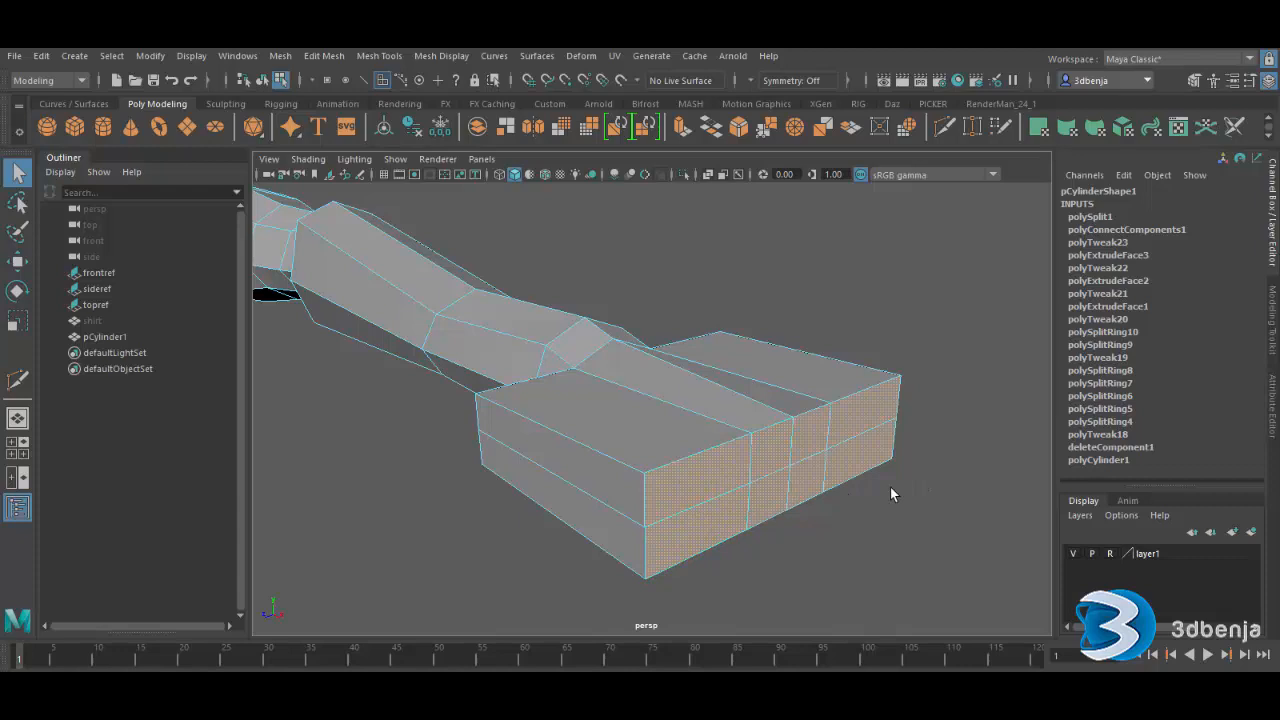
key(ctrl+e)
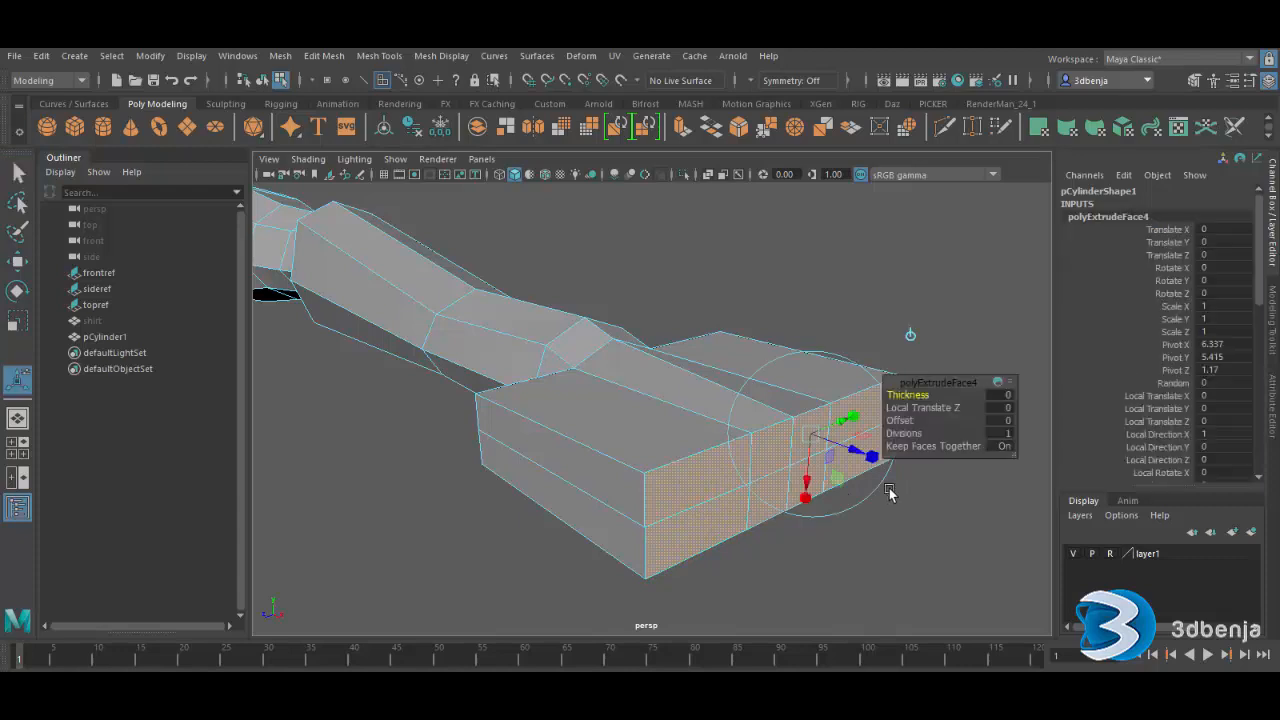
- Move the extruded end faces outward to the base of the fingers, following the hand reference in the top view
click(18, 262)
drag(734, 449, 806, 508)
key(space)
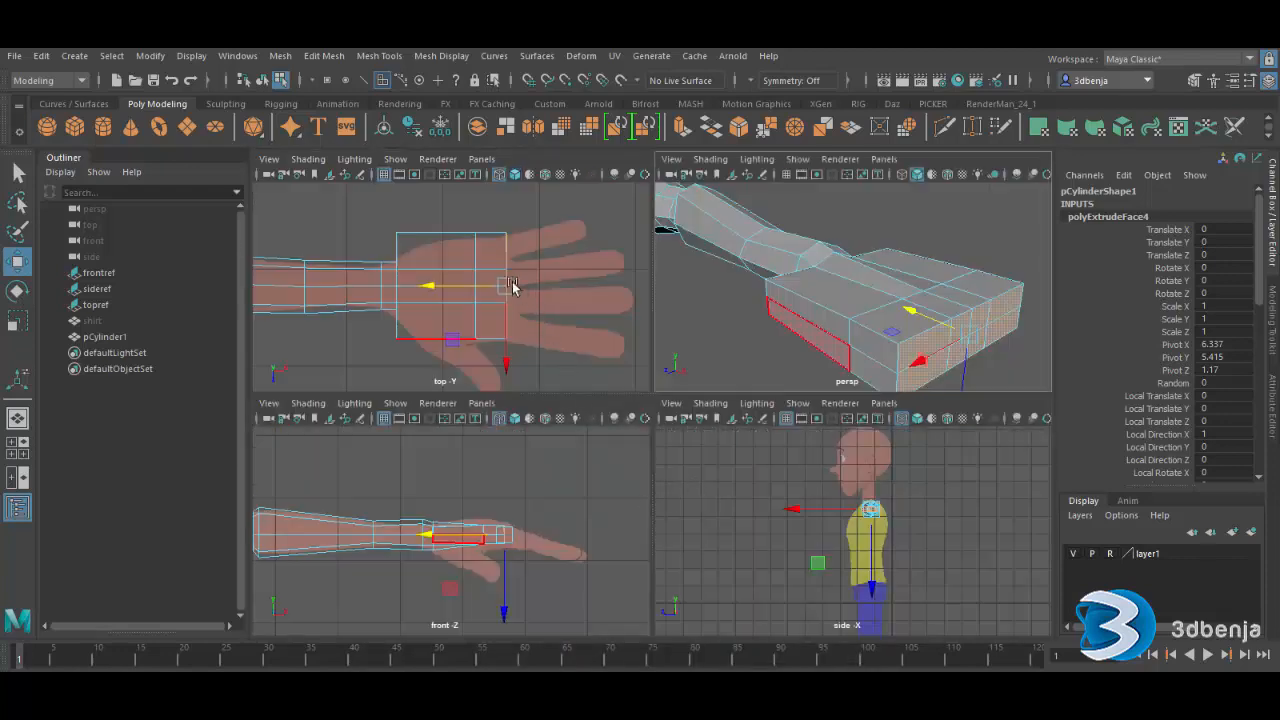
drag(445, 287, 453, 291)
drag(447, 290, 450, 291)
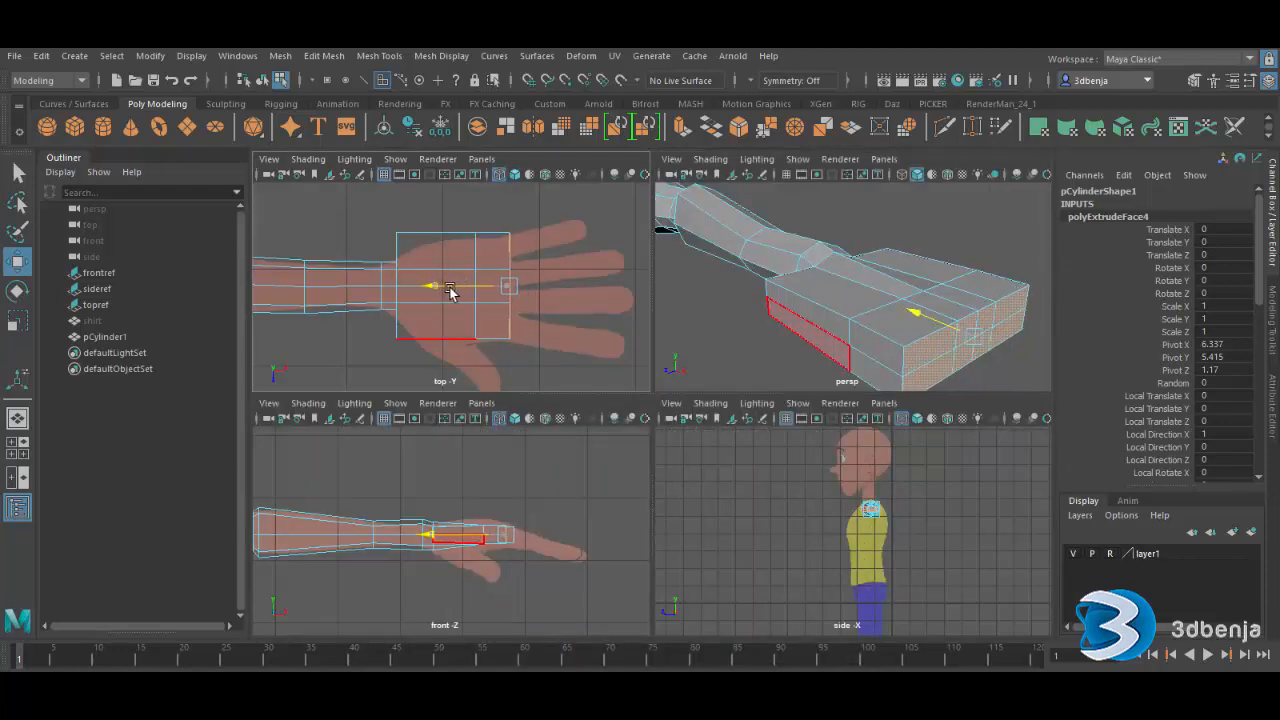
click(449, 291)
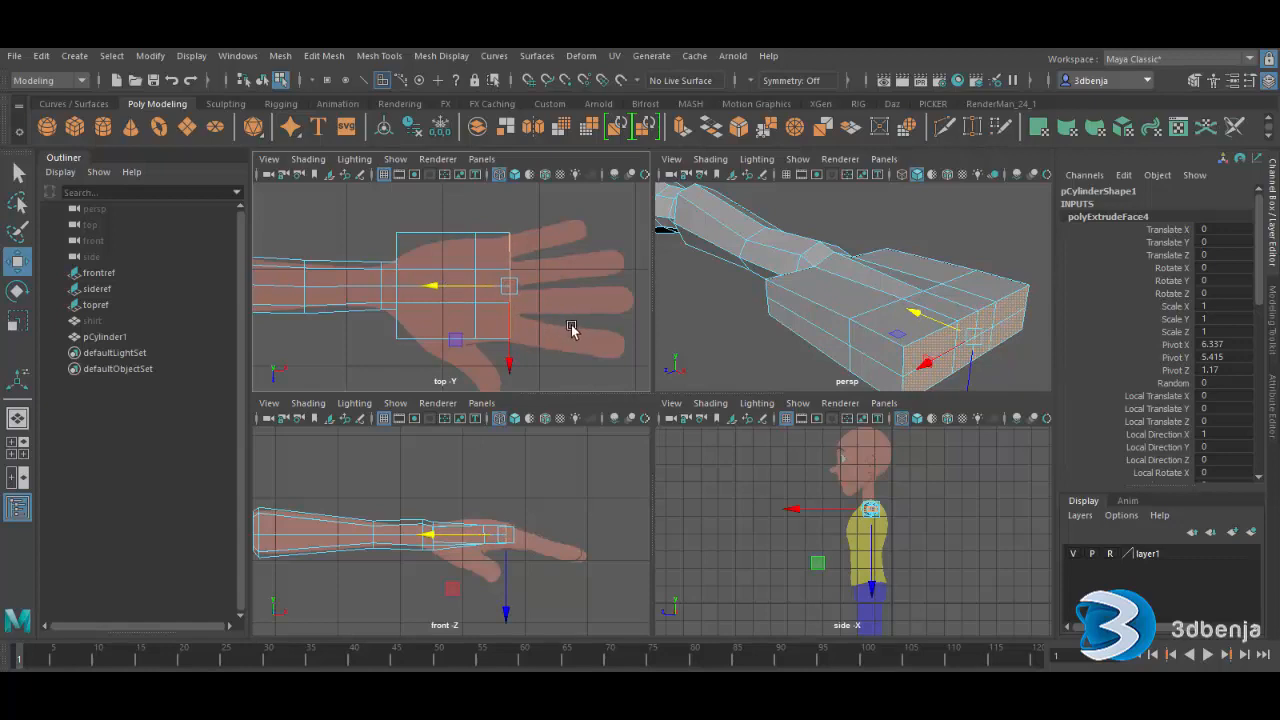
- Shift the palm's two outer wrist-side corners toward the fingers in the top view so the palm tapers into the wrist
middle_click(591, 537)
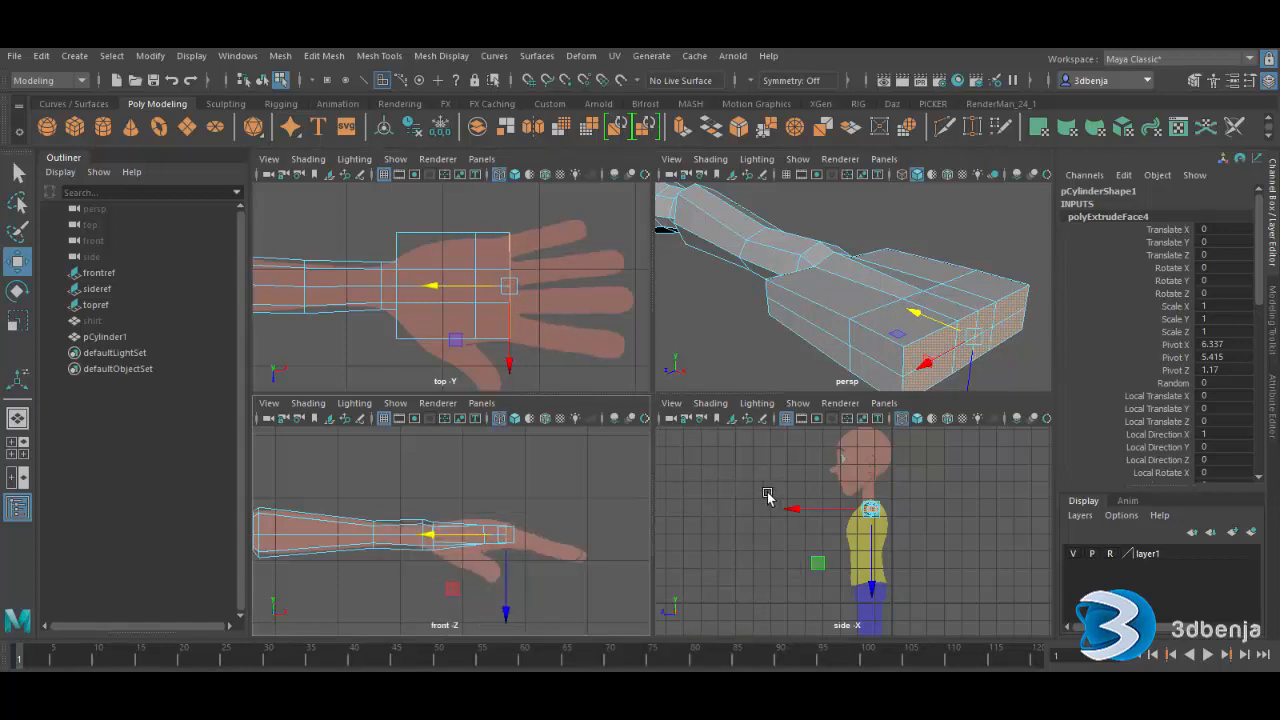
key(space)
scroll(700, 420, up, 3)
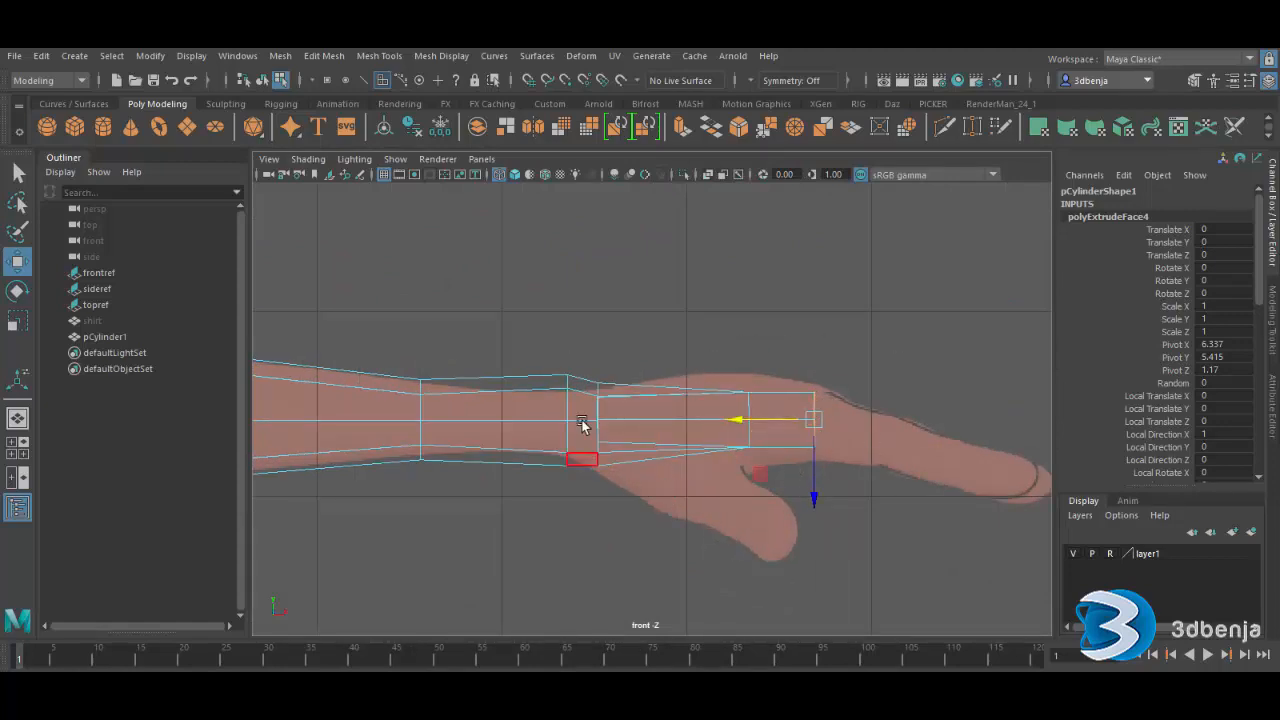
key(space)
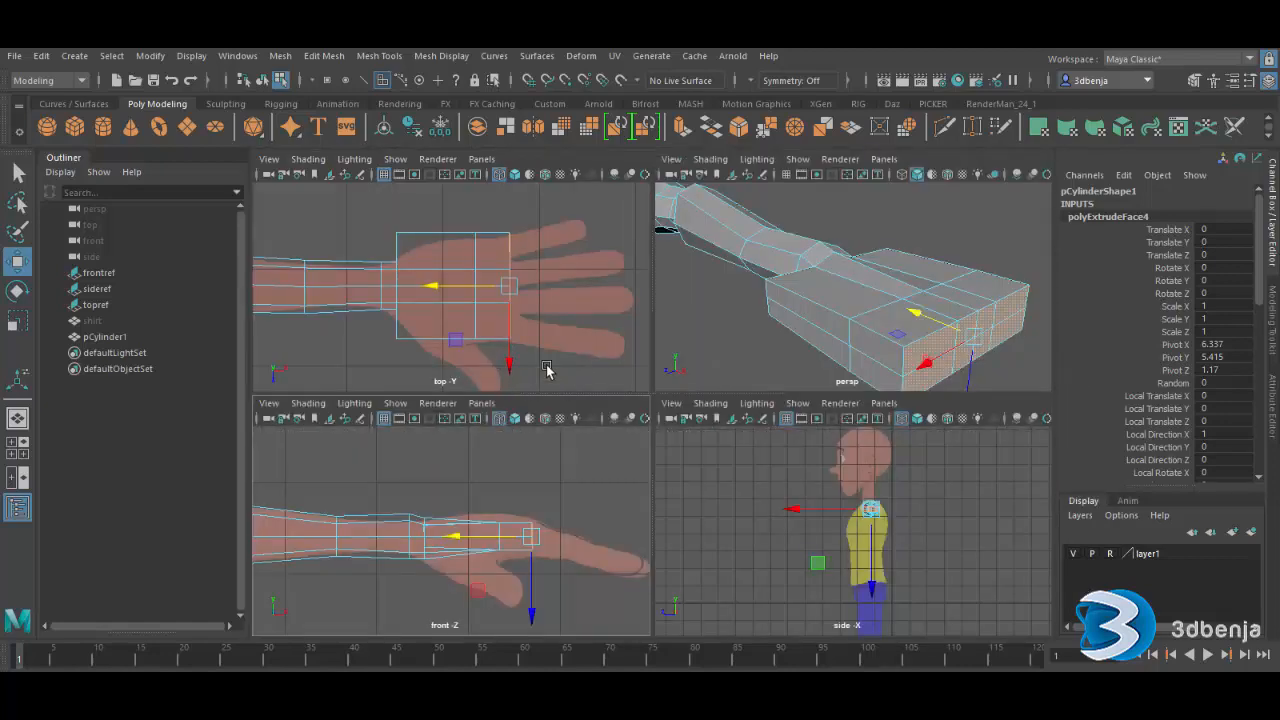
key(space)
scroll(739, 491, up, 2)
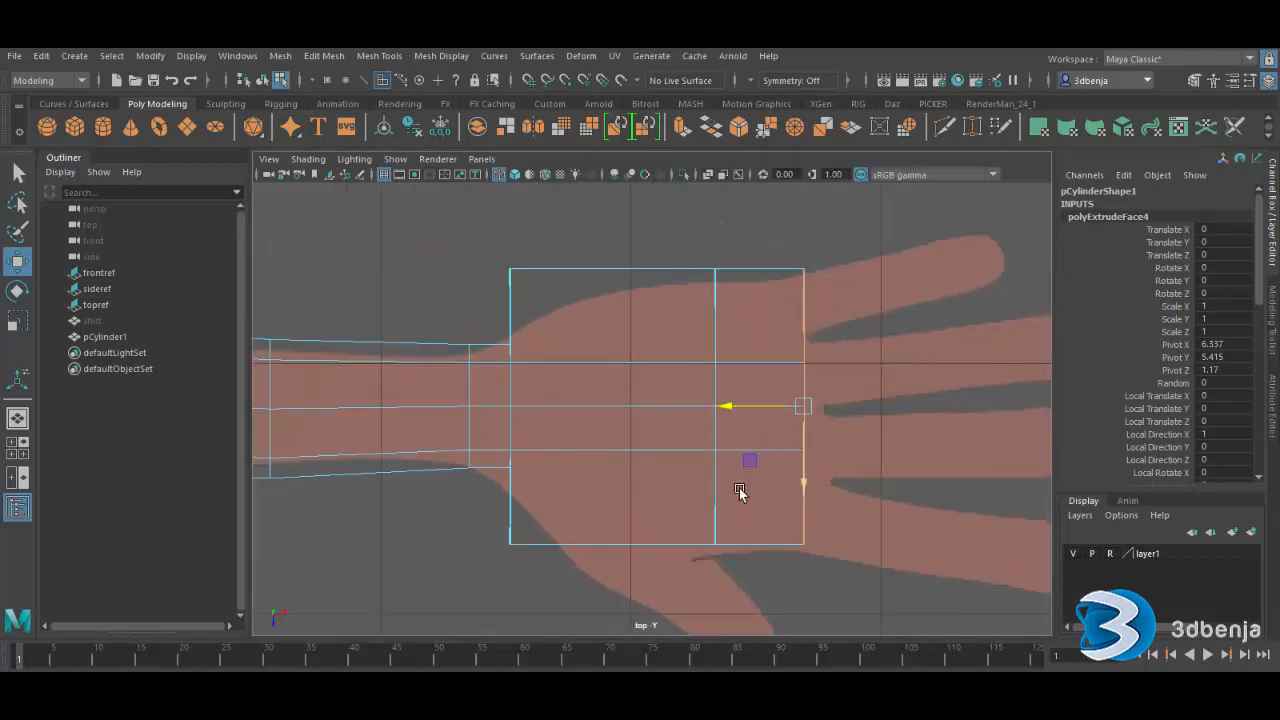
right_drag(543, 520, 470, 295)
drag(498, 256, 517, 277)
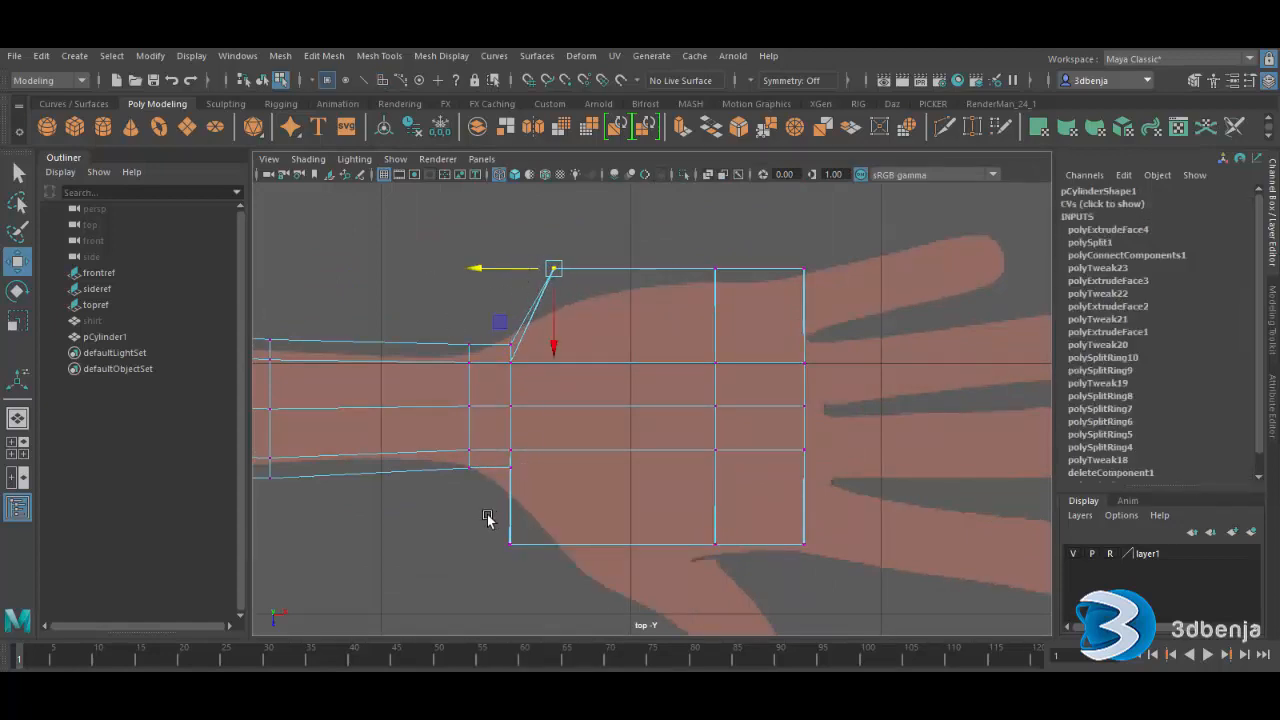
drag(487, 517, 521, 547)
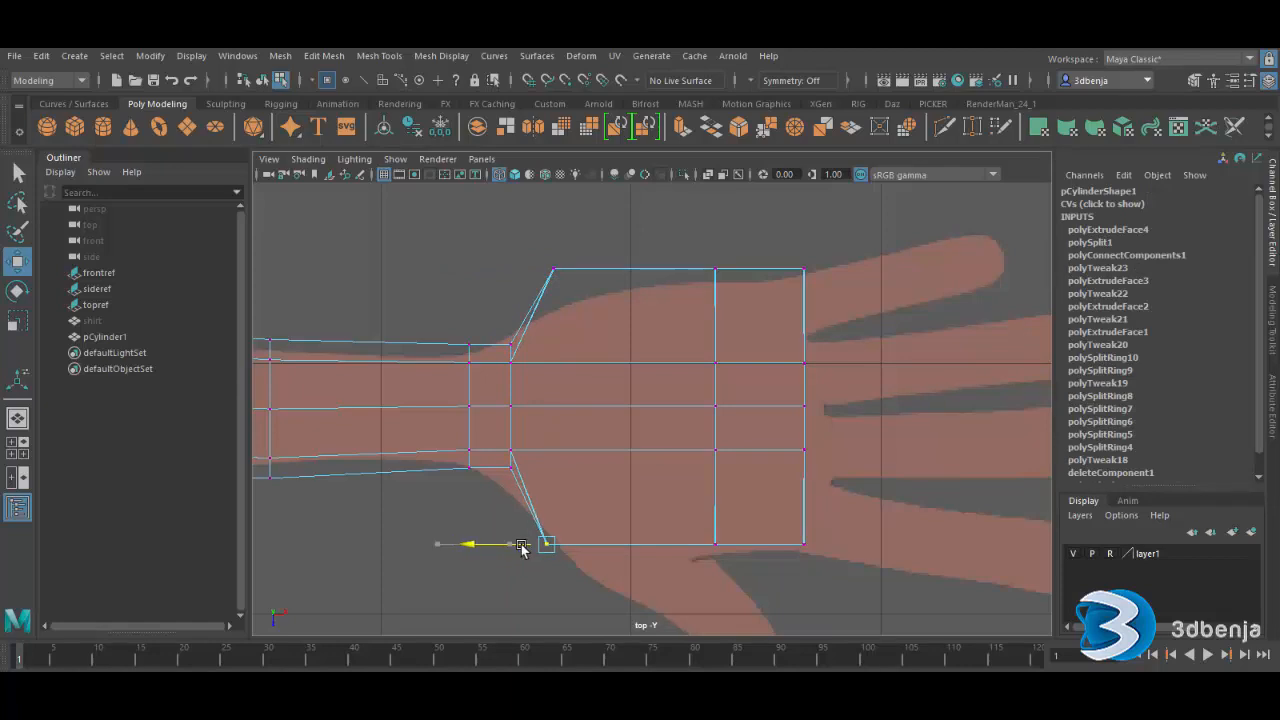
click(495, 592)
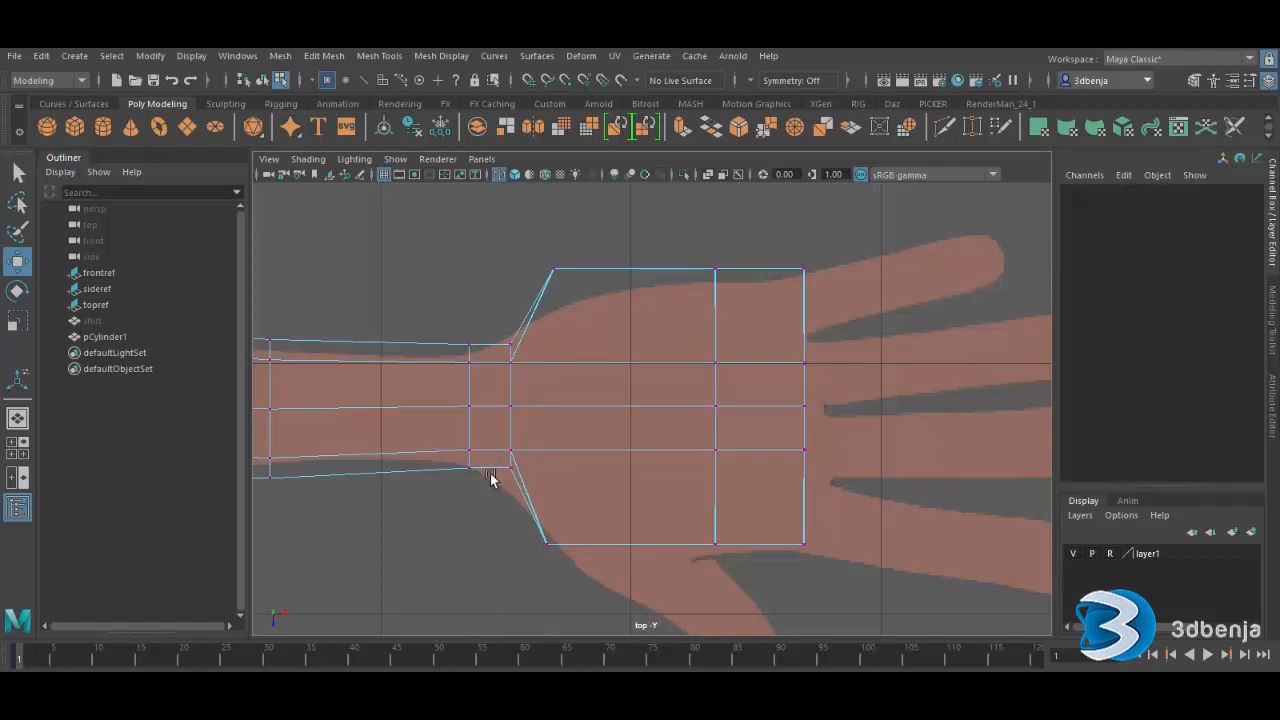
- Turn on smooth mesh preview and move the vertex ring where the palm meets the wrist toward the forearm in the front view
key(3)
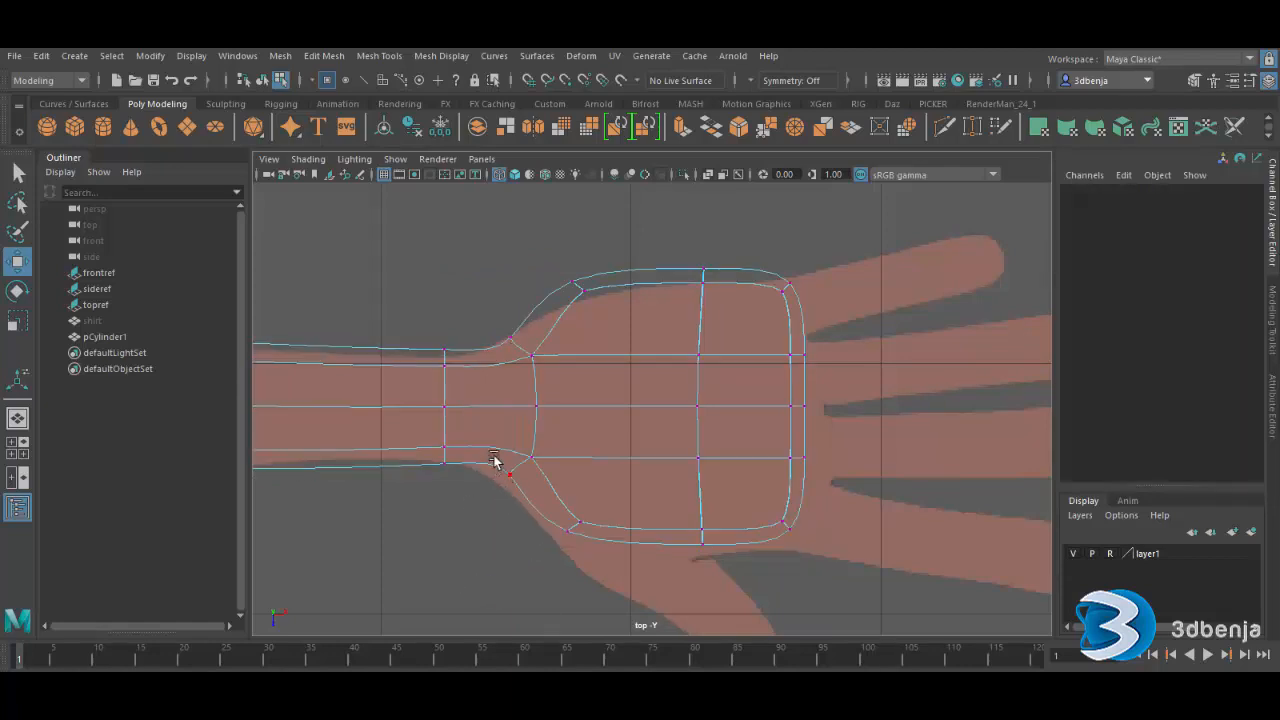
drag(488, 440, 543, 488)
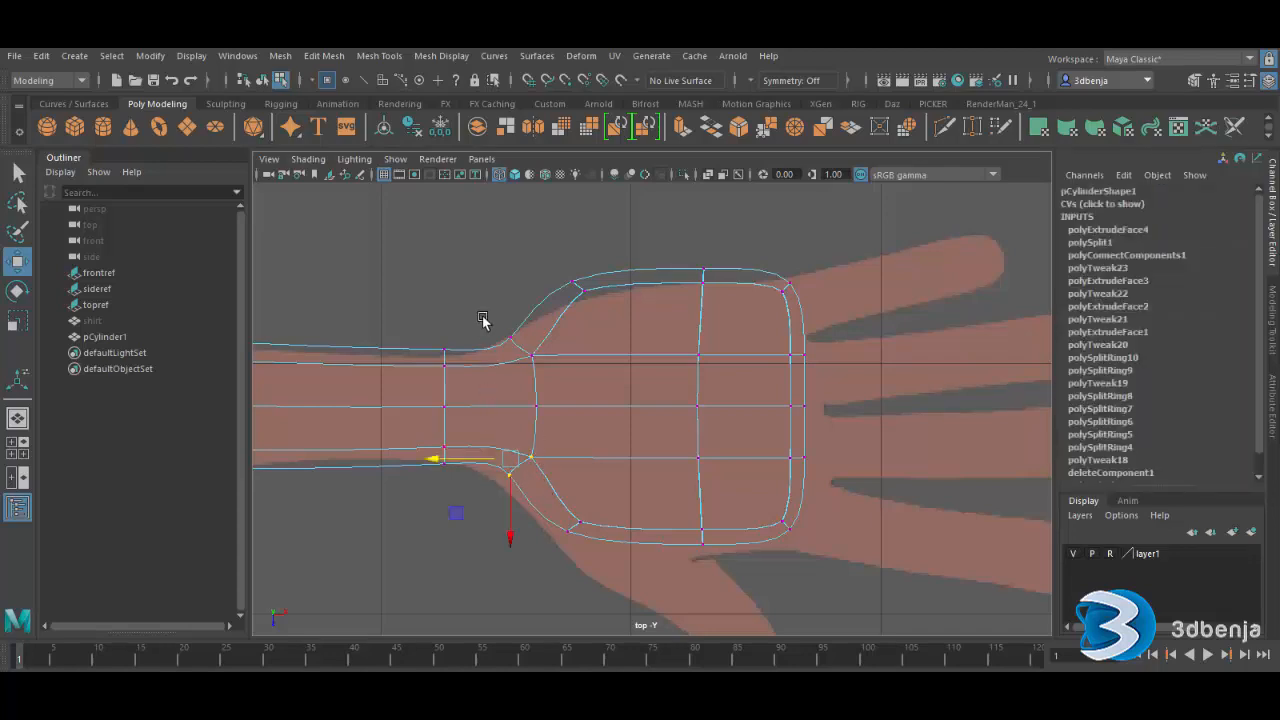
key(space)
key(space)
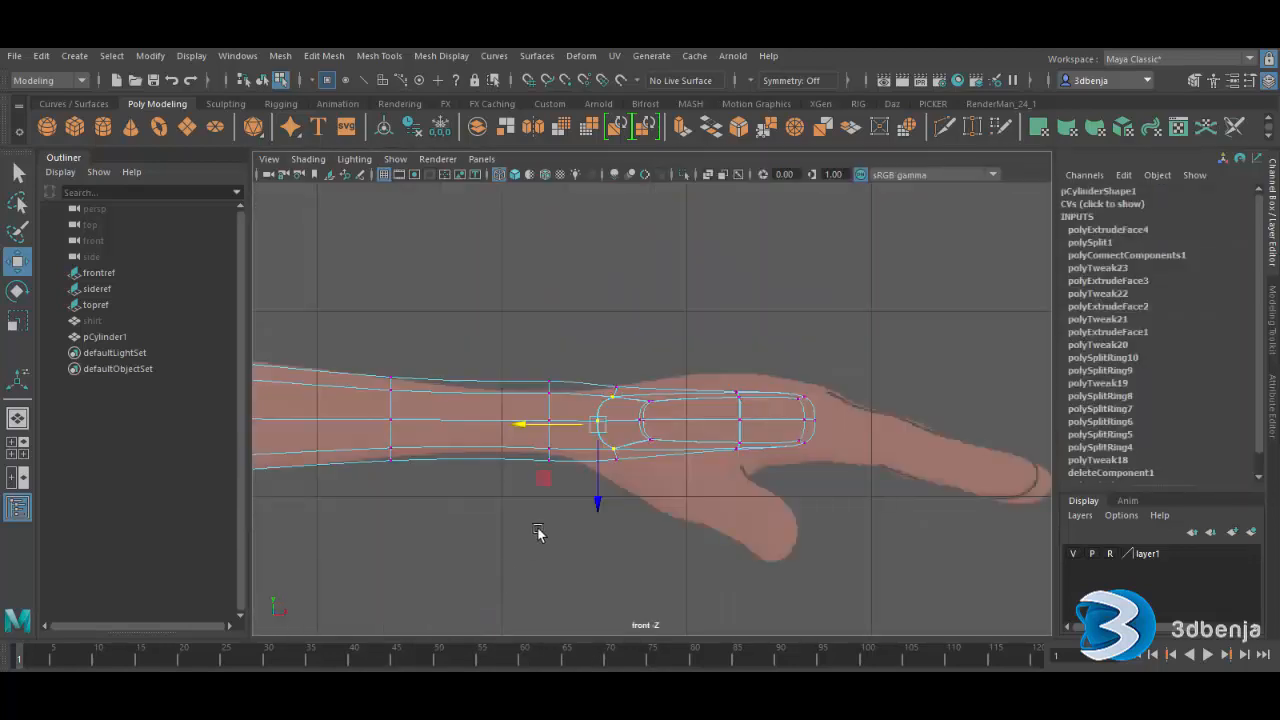
drag(587, 374, 628, 490)
click(556, 417)
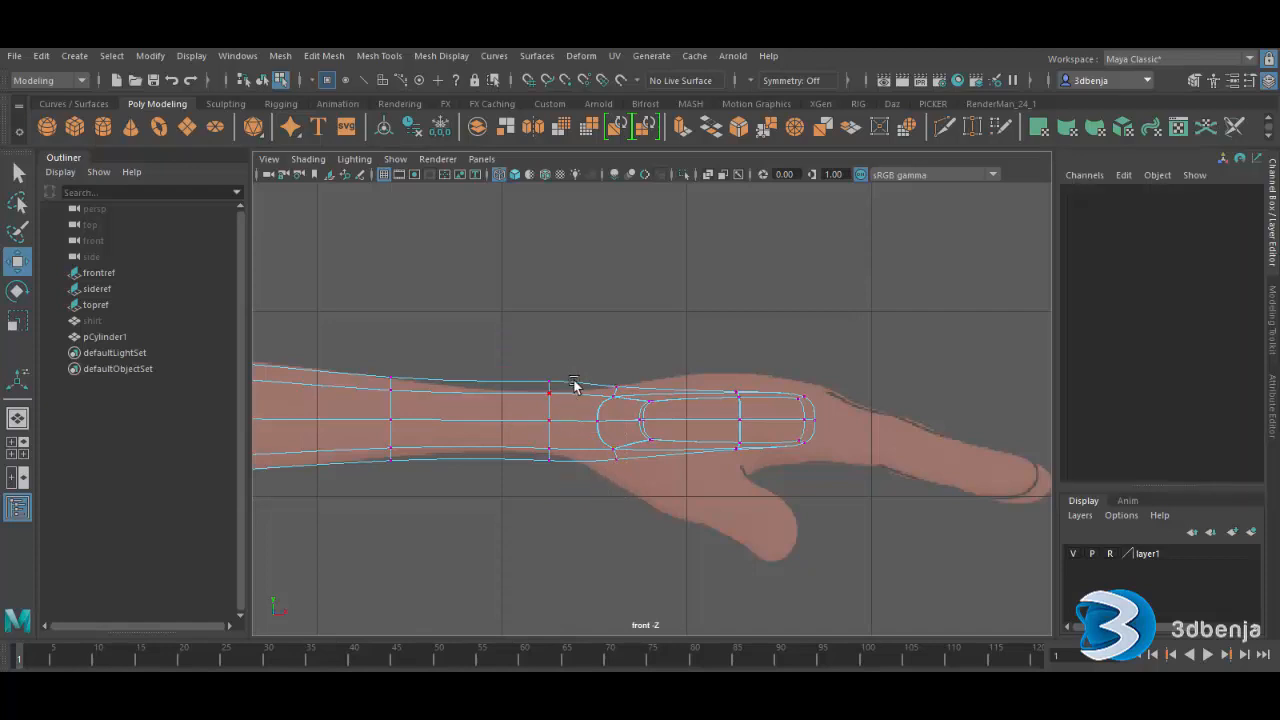
drag(580, 373, 624, 474)
drag(572, 428, 542, 428)
- Move the wrist's upper vertices down and its lower vertices up to fit the reference outline in the front view
click(510, 379)
drag(511, 377, 566, 445)
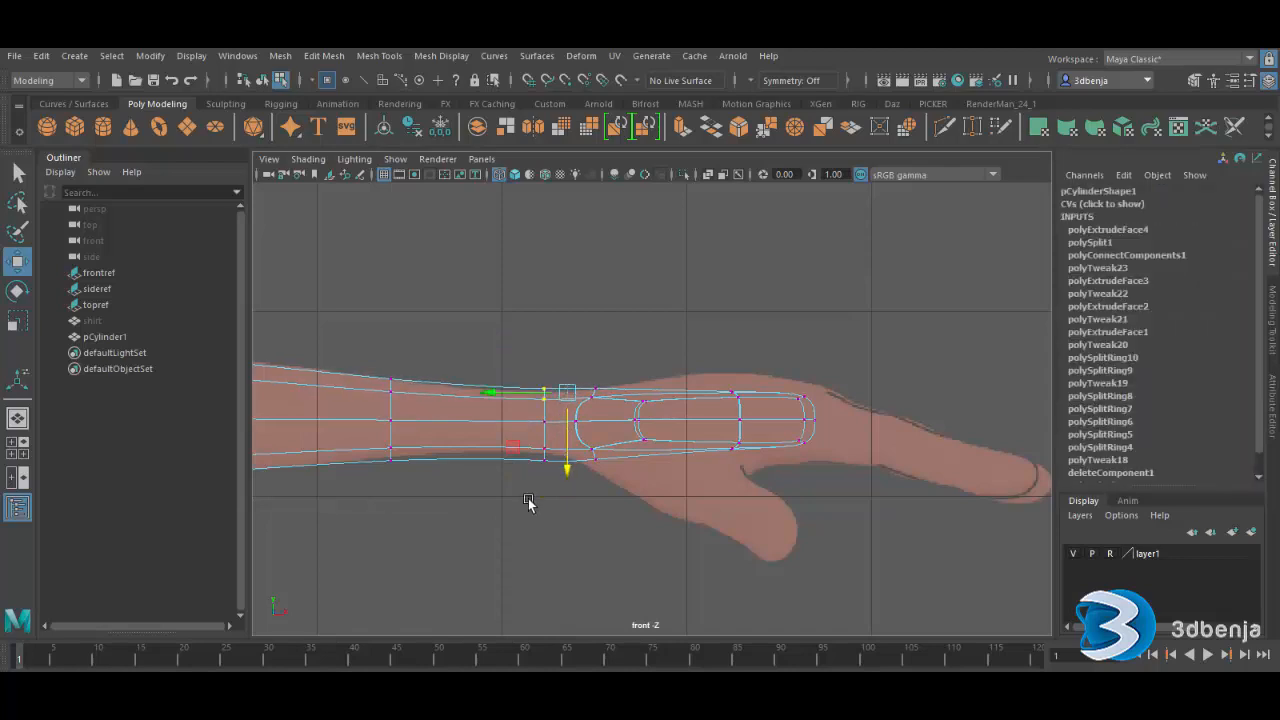
click(529, 503)
drag(520, 510, 550, 470)
click(563, 500)
drag(568, 516, 567, 507)
click(515, 527)
- Select both vertex rings at the wrist and shift them together toward the forearm in the front view
key(space)
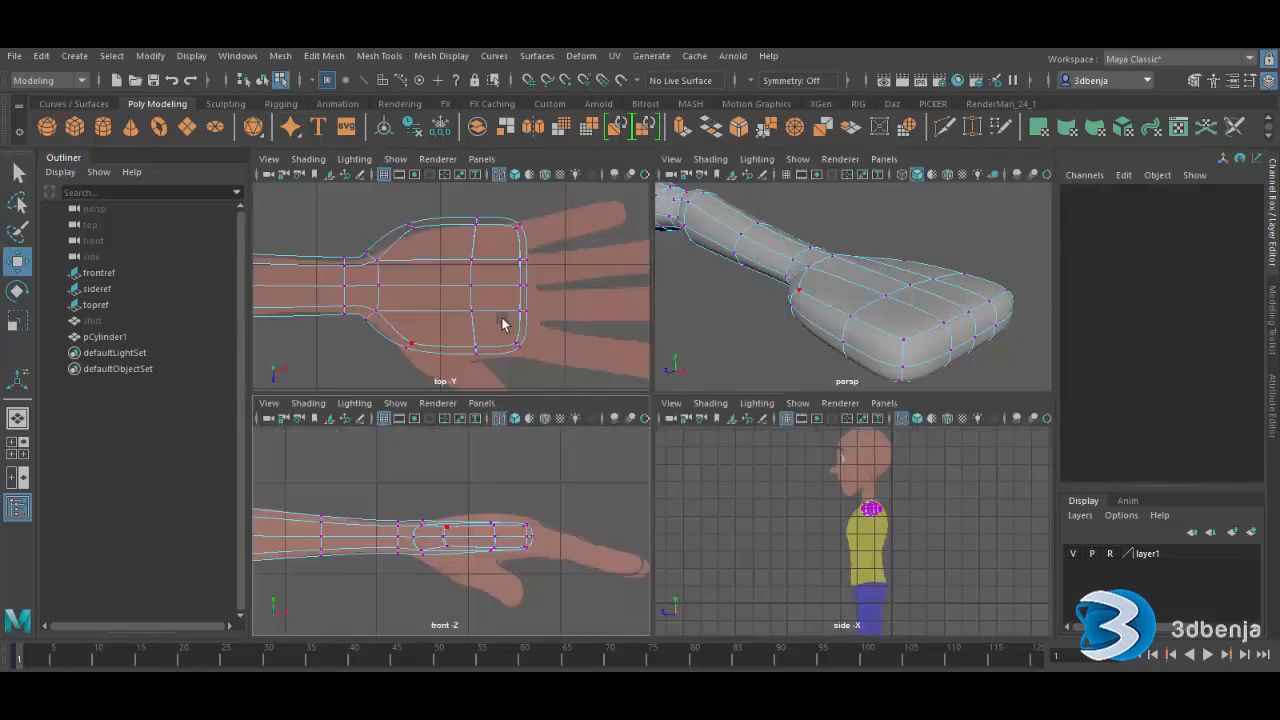
key(space)
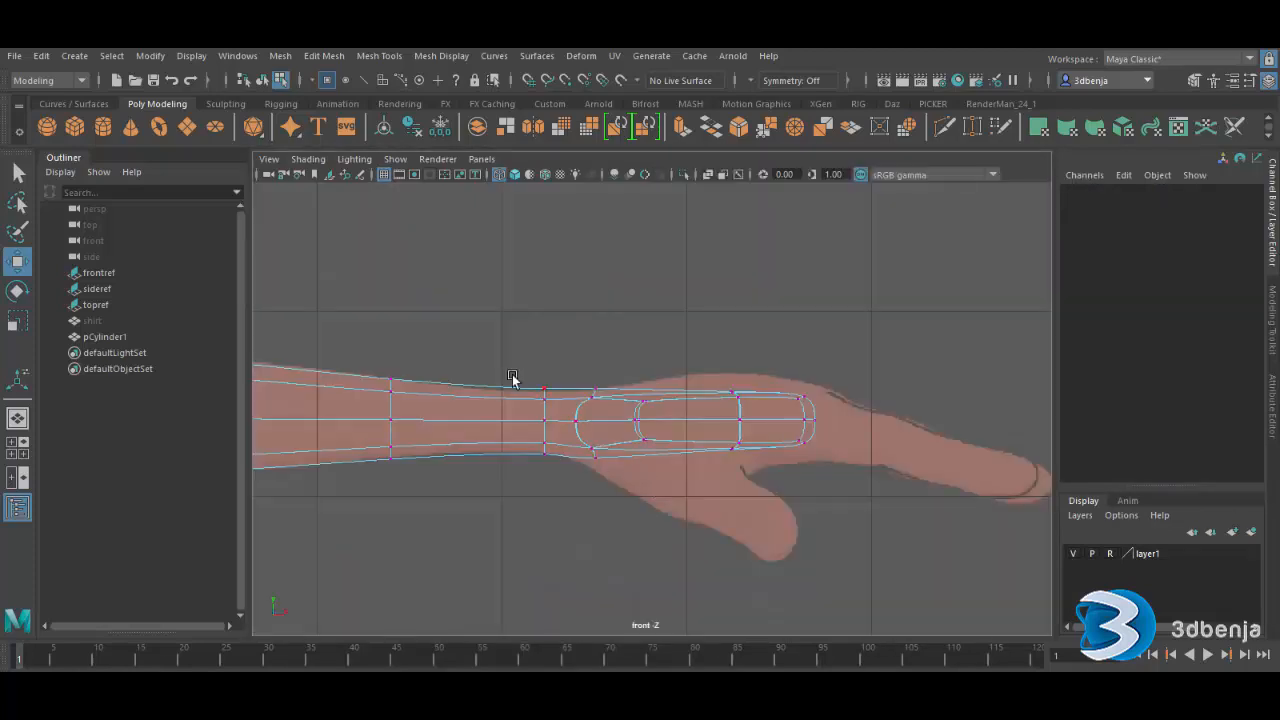
drag(517, 349, 611, 505)
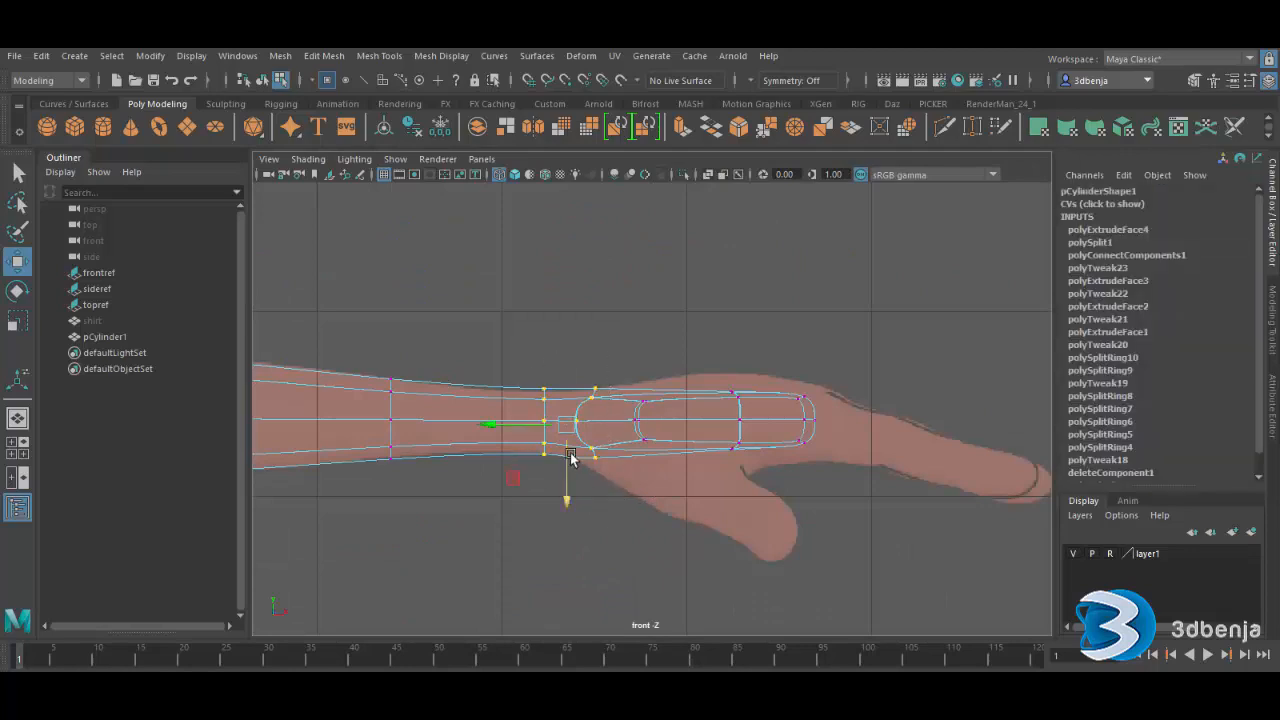
click(530, 416)
drag(522, 362, 606, 485)
drag(517, 425, 493, 426)
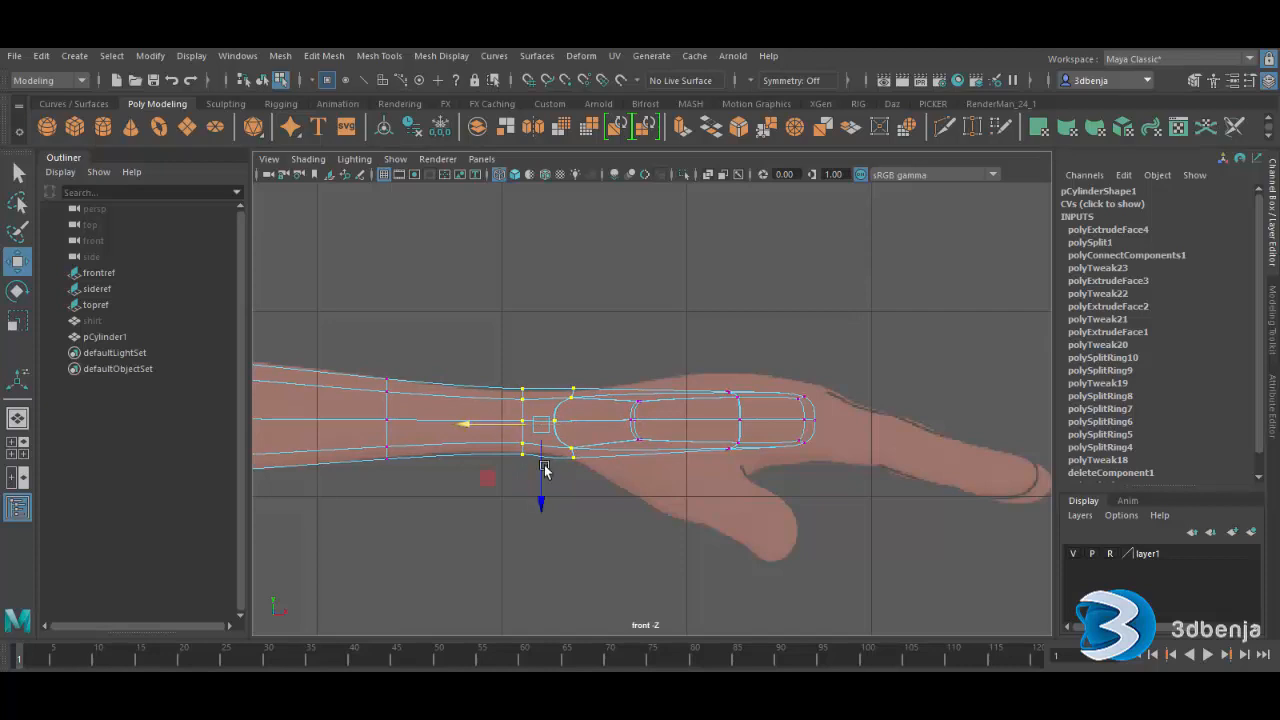
- Adjust the height of the lower and upper vertices at the palm's base to match the side profile of the reference
click(572, 456)
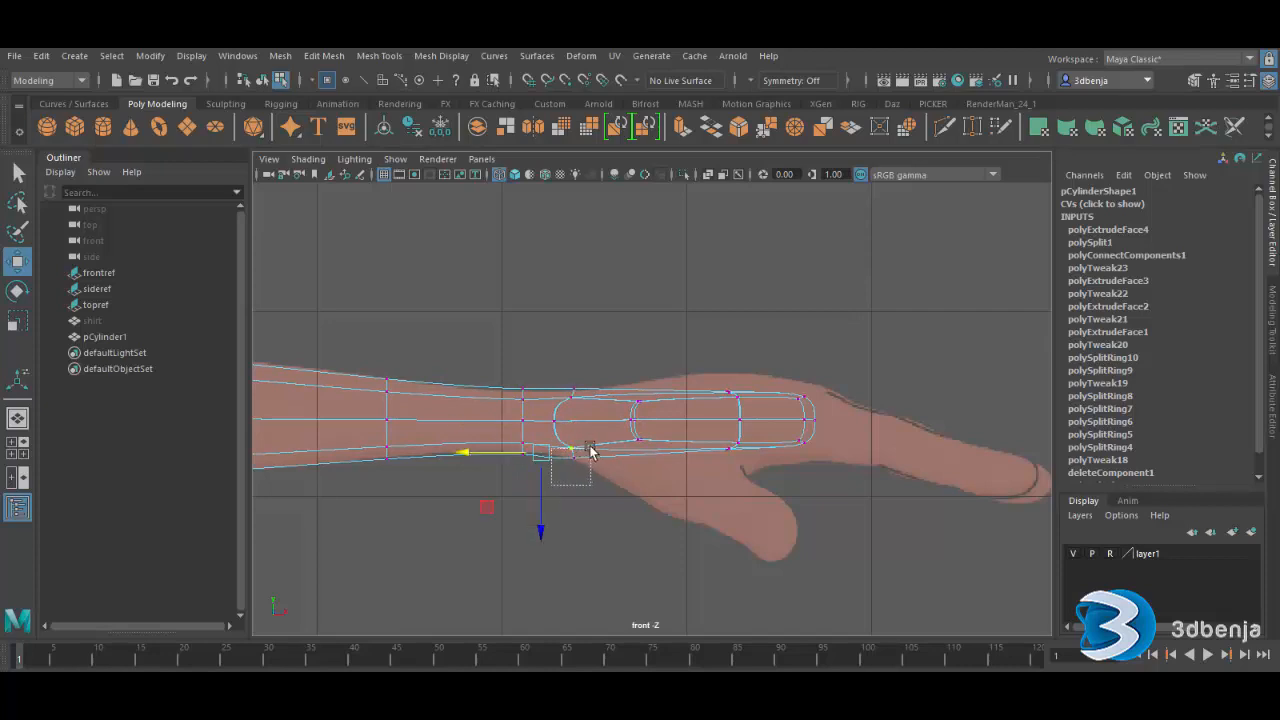
drag(547, 484, 546, 476)
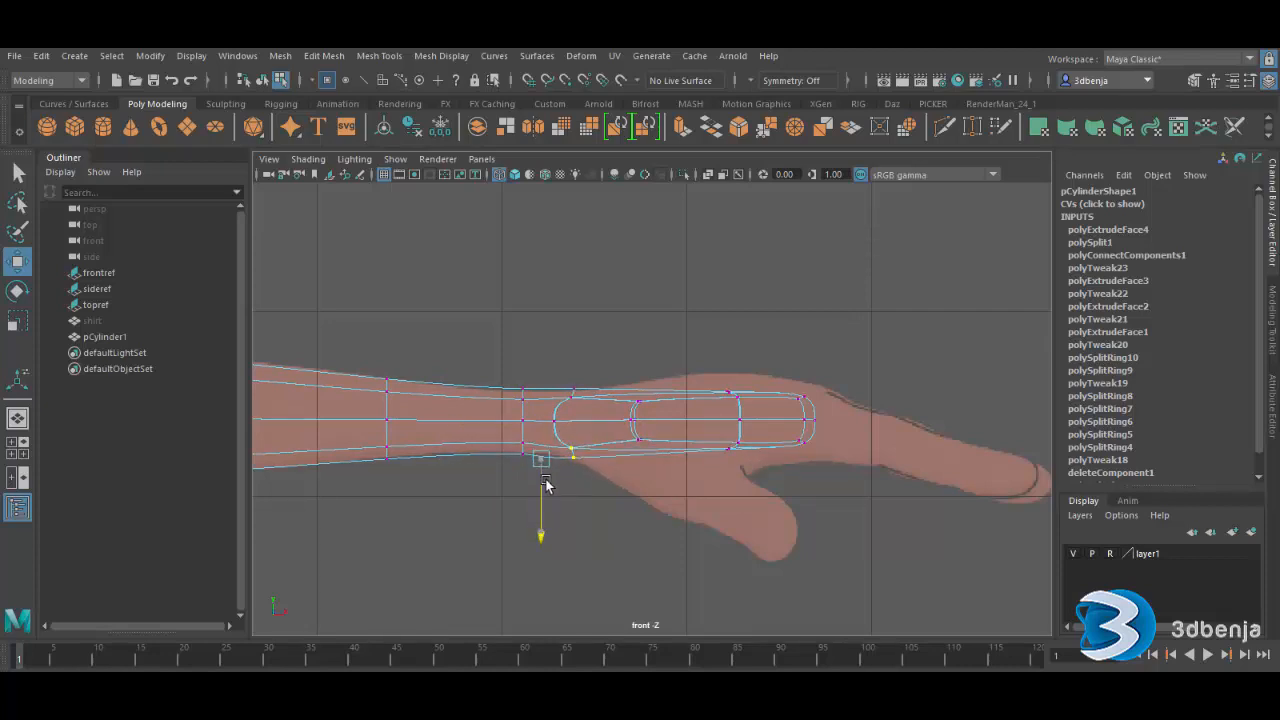
drag(556, 376, 580, 412)
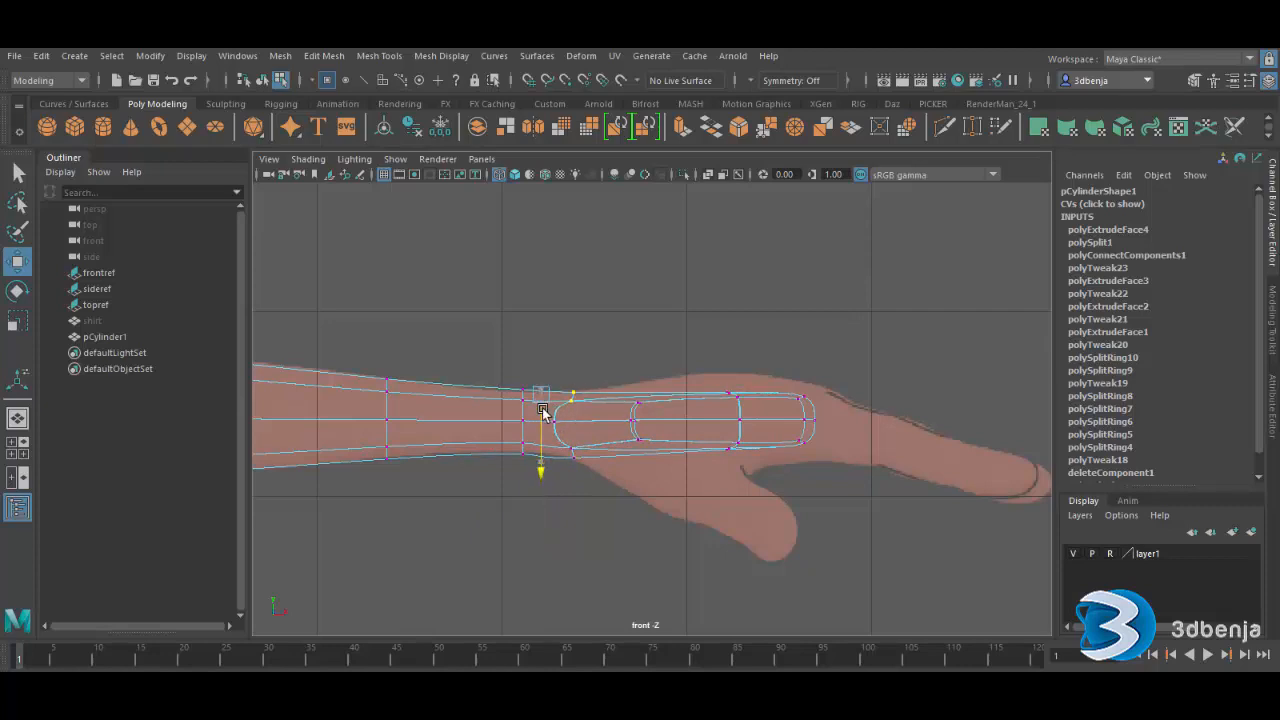
click(640, 335)
- Adjust the side vertices at the palm's base and pull the little-finger-side palm corner inward to fit the top-view reference
key(space)
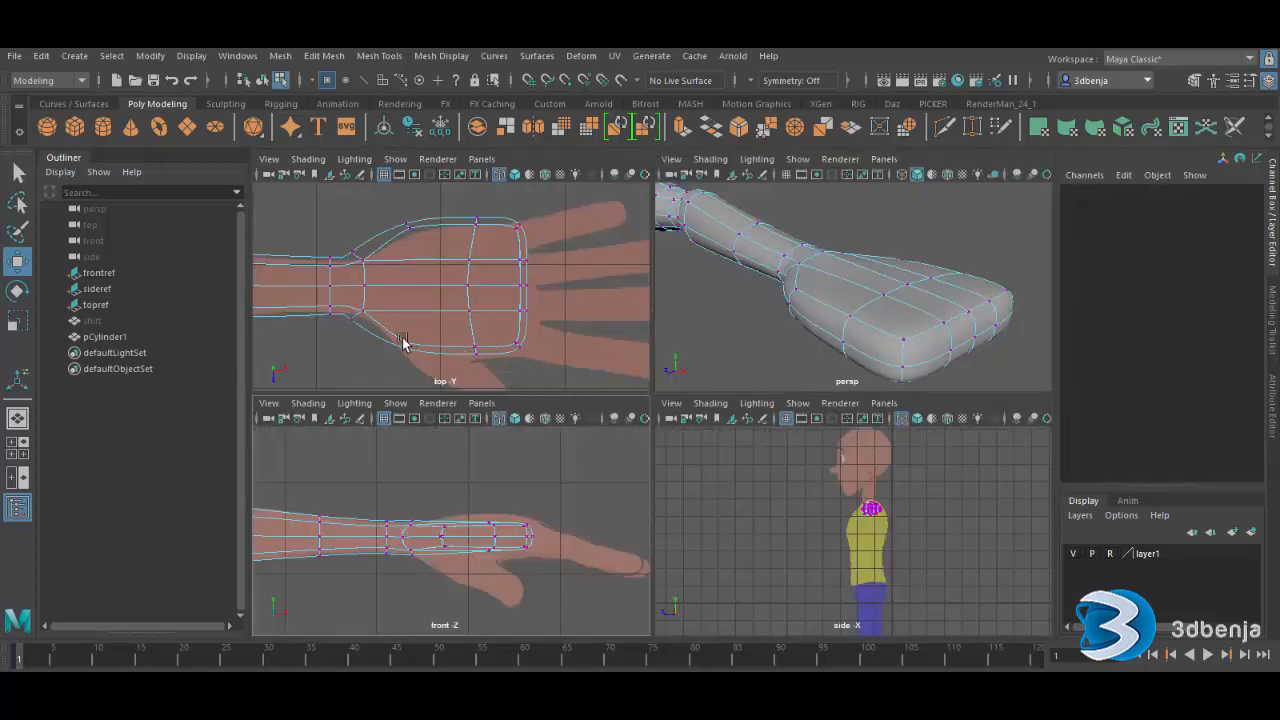
drag(384, 304, 338, 350)
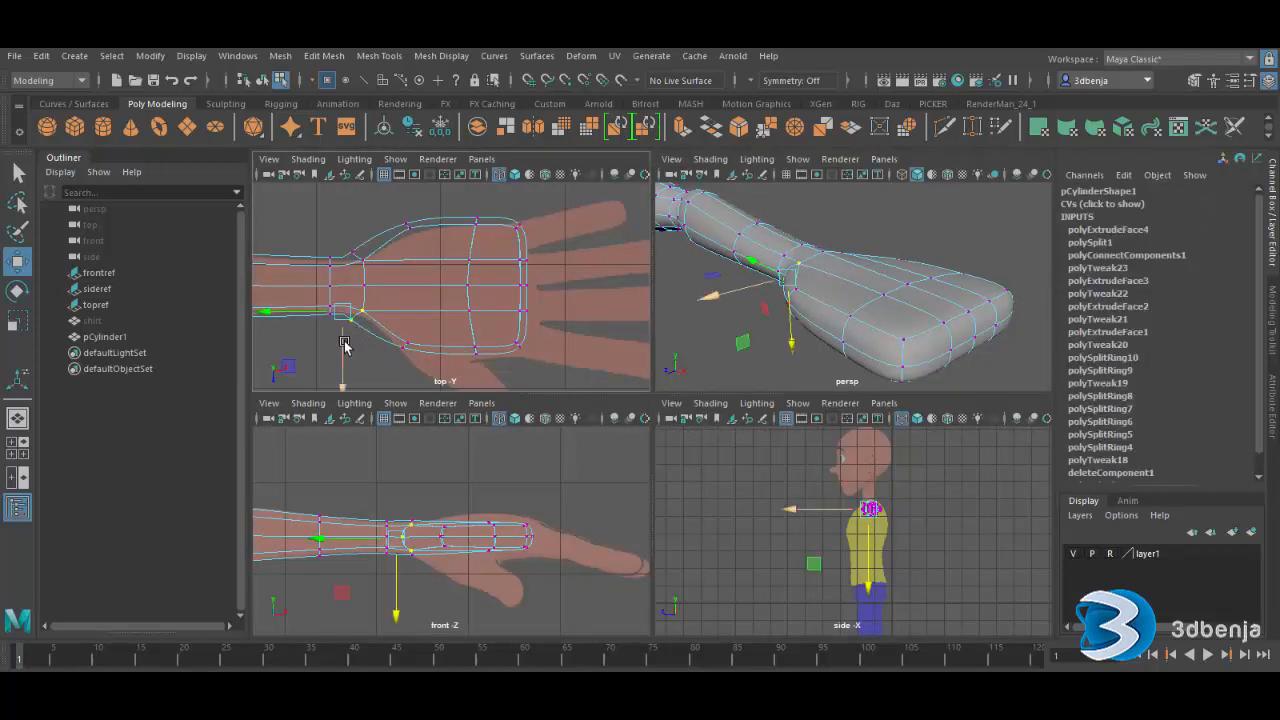
click(356, 262)
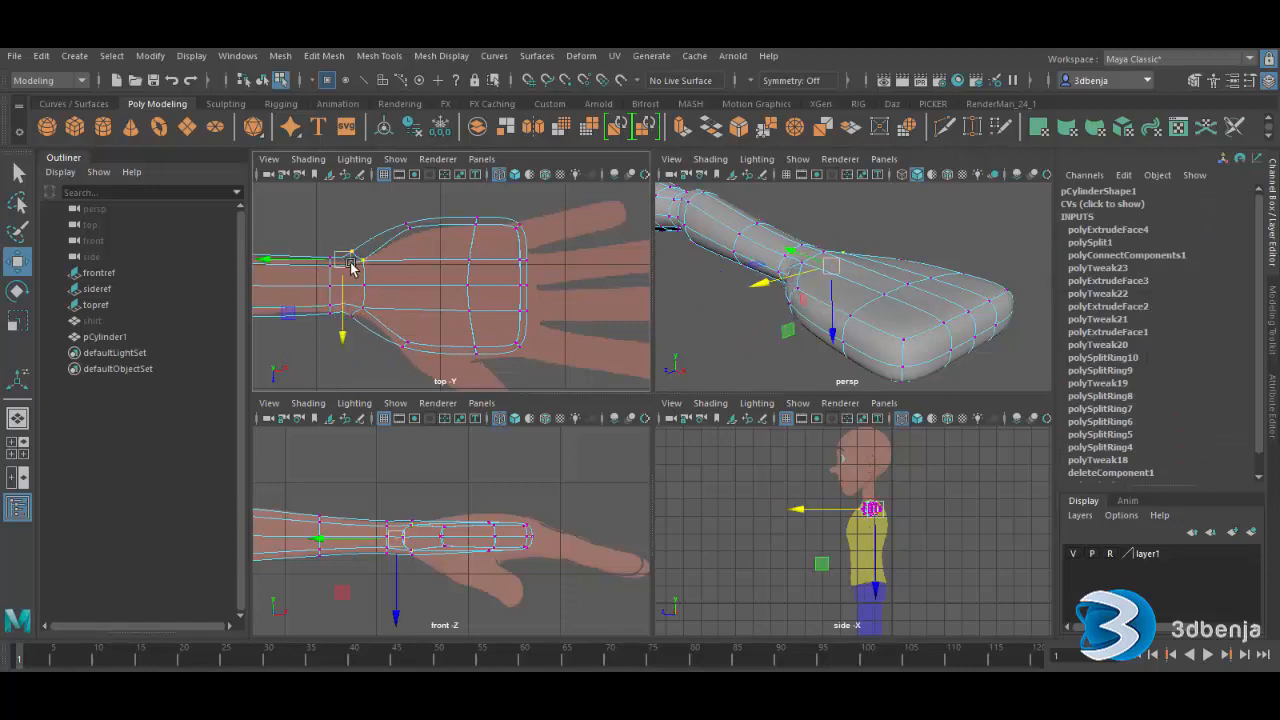
click(406, 230)
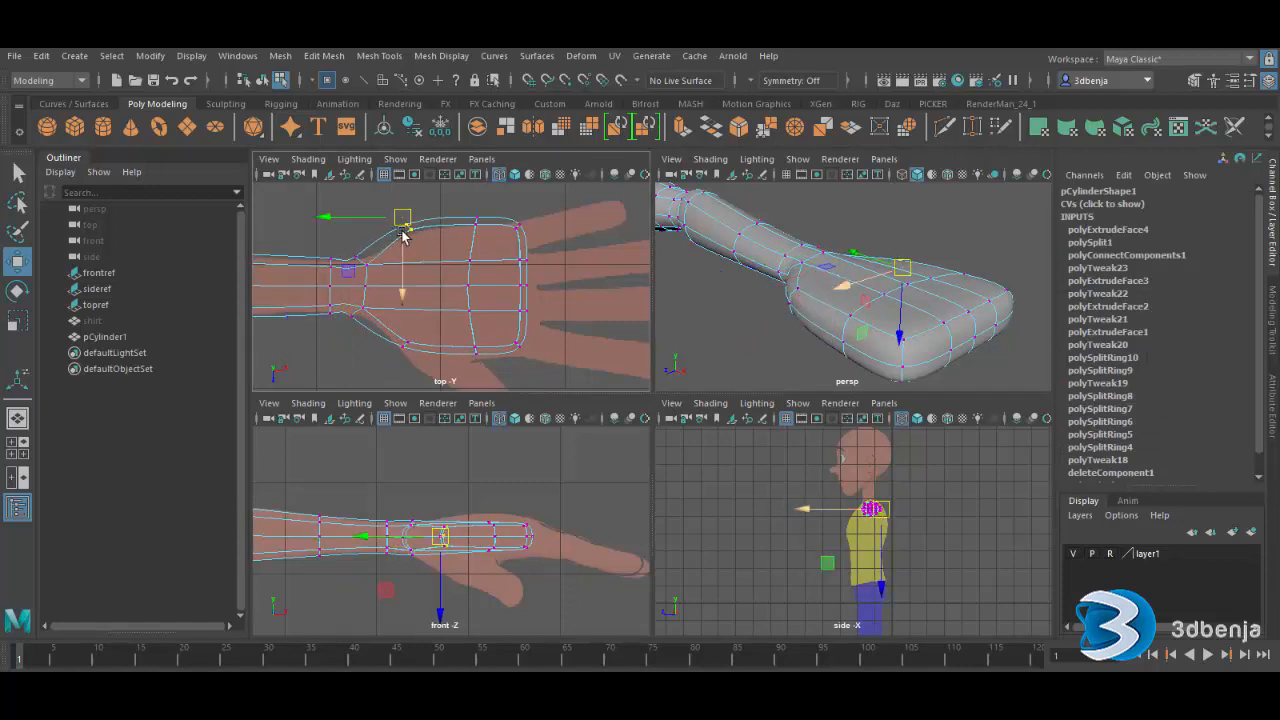
drag(404, 233, 405, 241)
- Select the row of vertices across the palm just before the finger end and scale it along the arm's length
drag(458, 206, 490, 372)
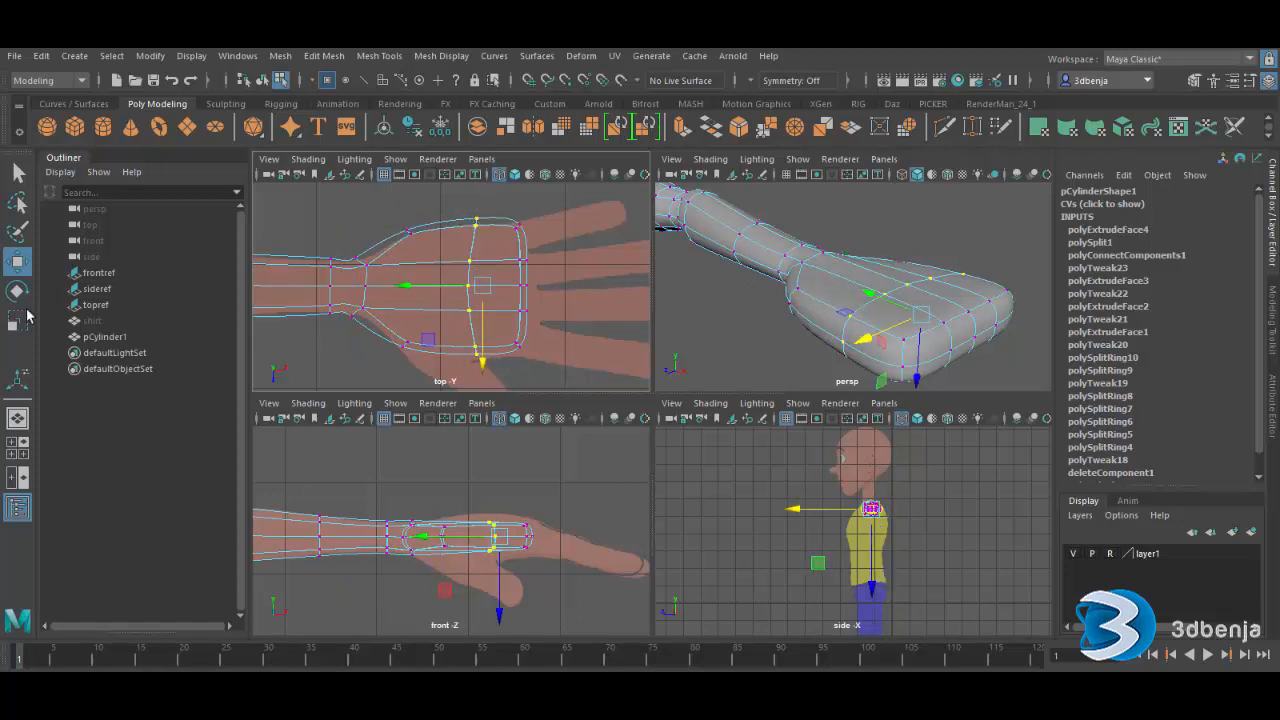
click(18, 321)
click(438, 288)
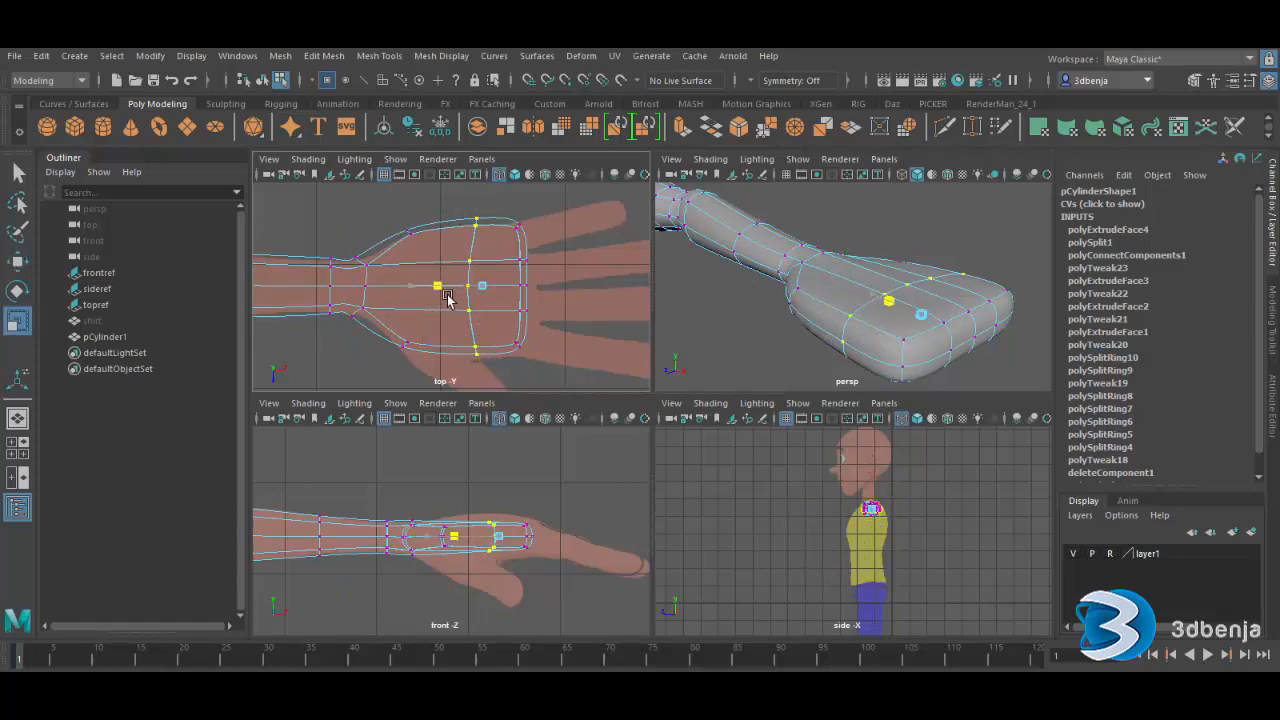
drag(447, 298, 458, 306)
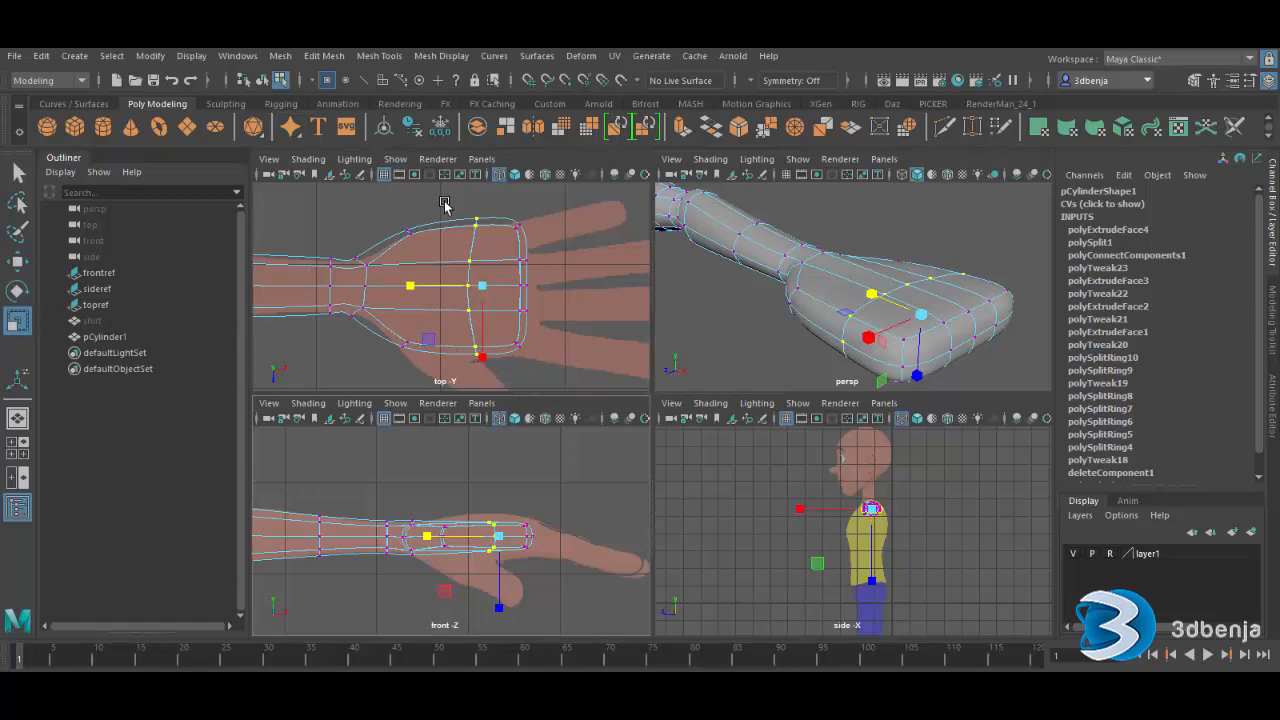
- Pull the thumb-side vertices at the base of the palm inward toward the wrist to follow the top-view reference
drag(444, 205, 493, 382)
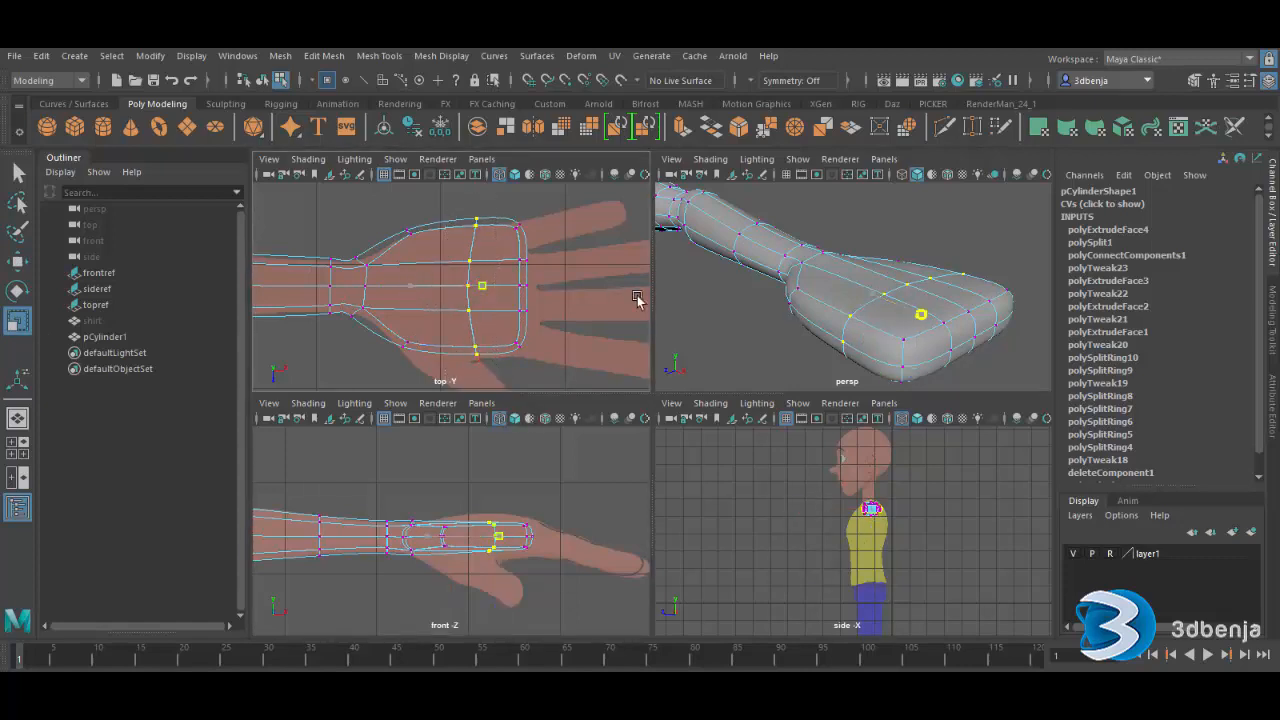
click(594, 381)
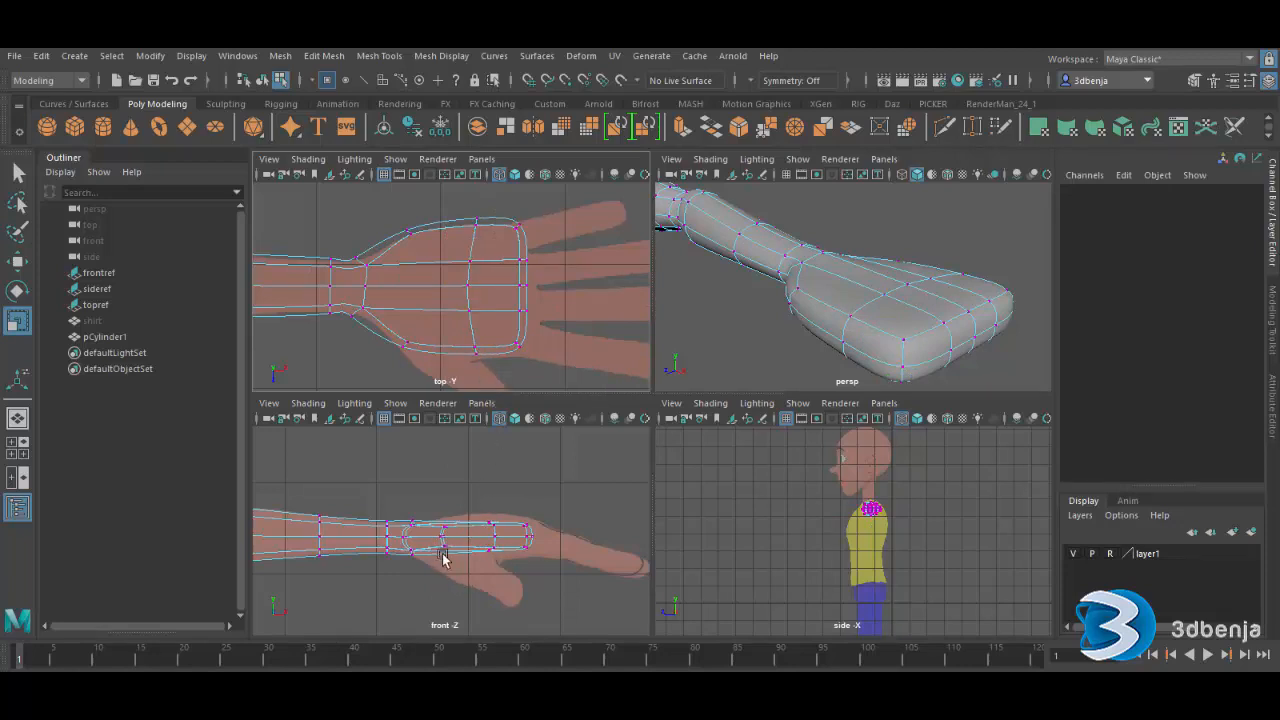
drag(391, 330, 437, 371)
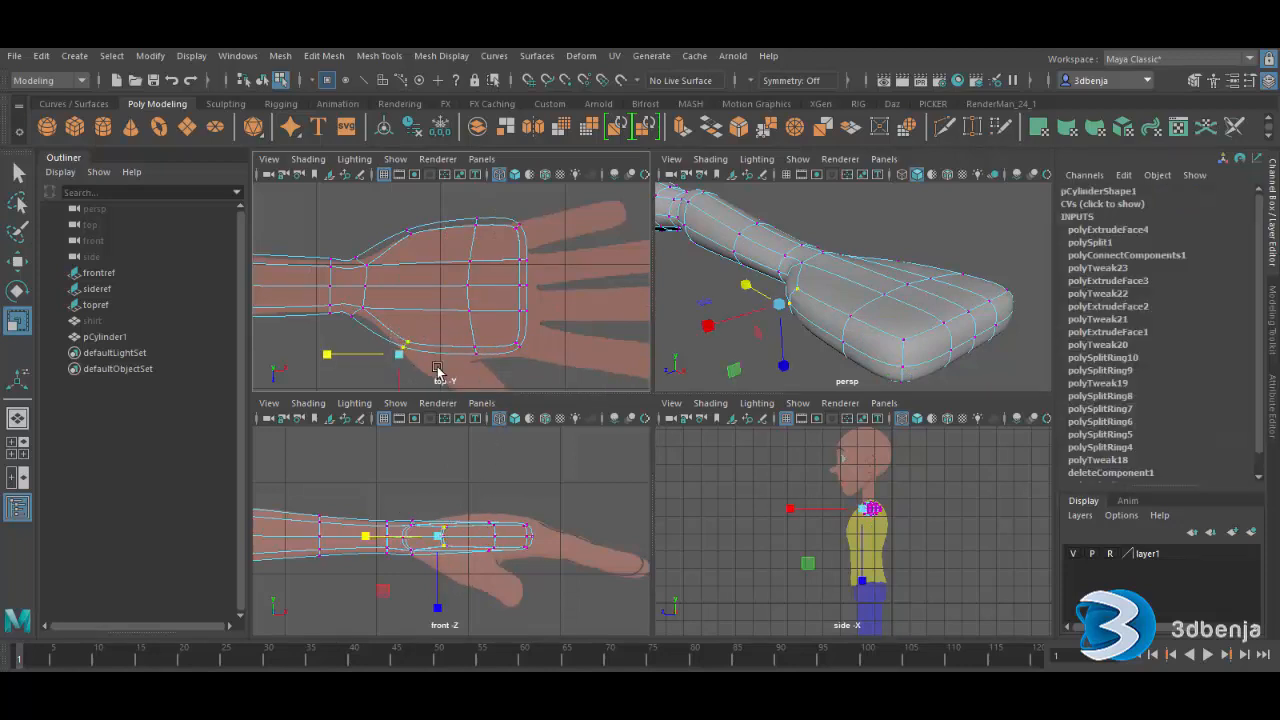
key(space)
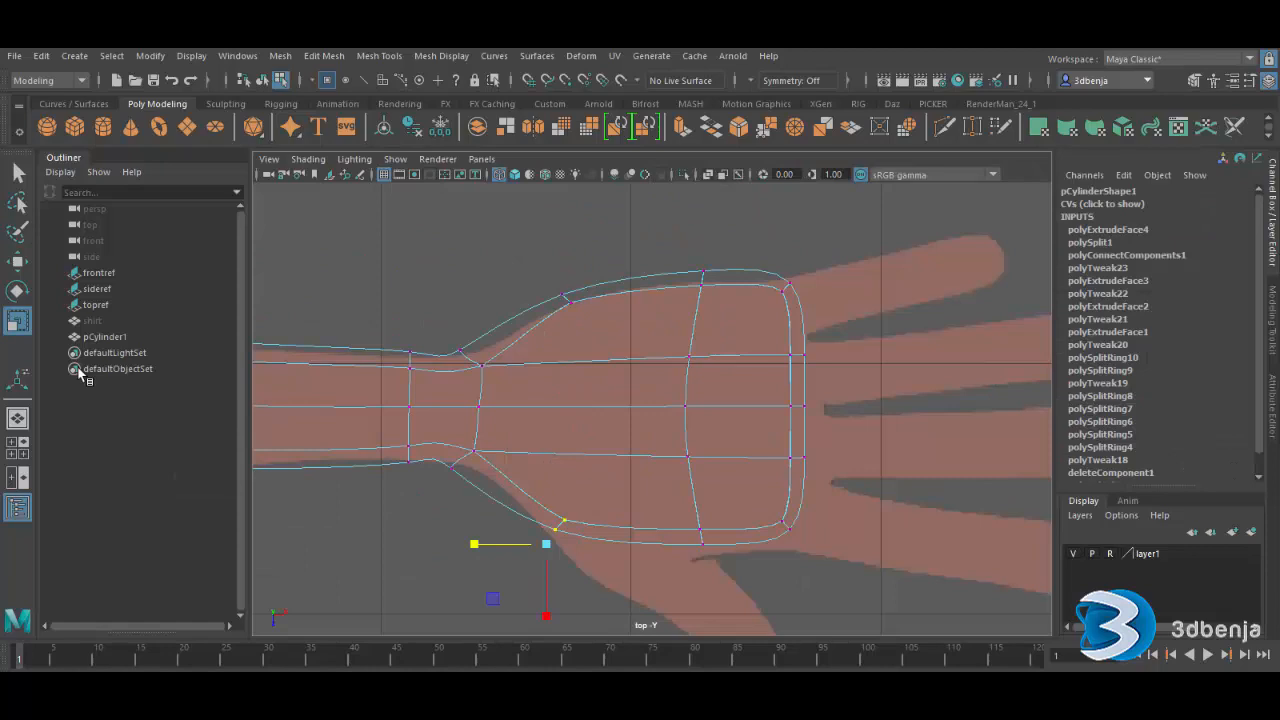
click(17, 261)
drag(553, 550, 523, 533)
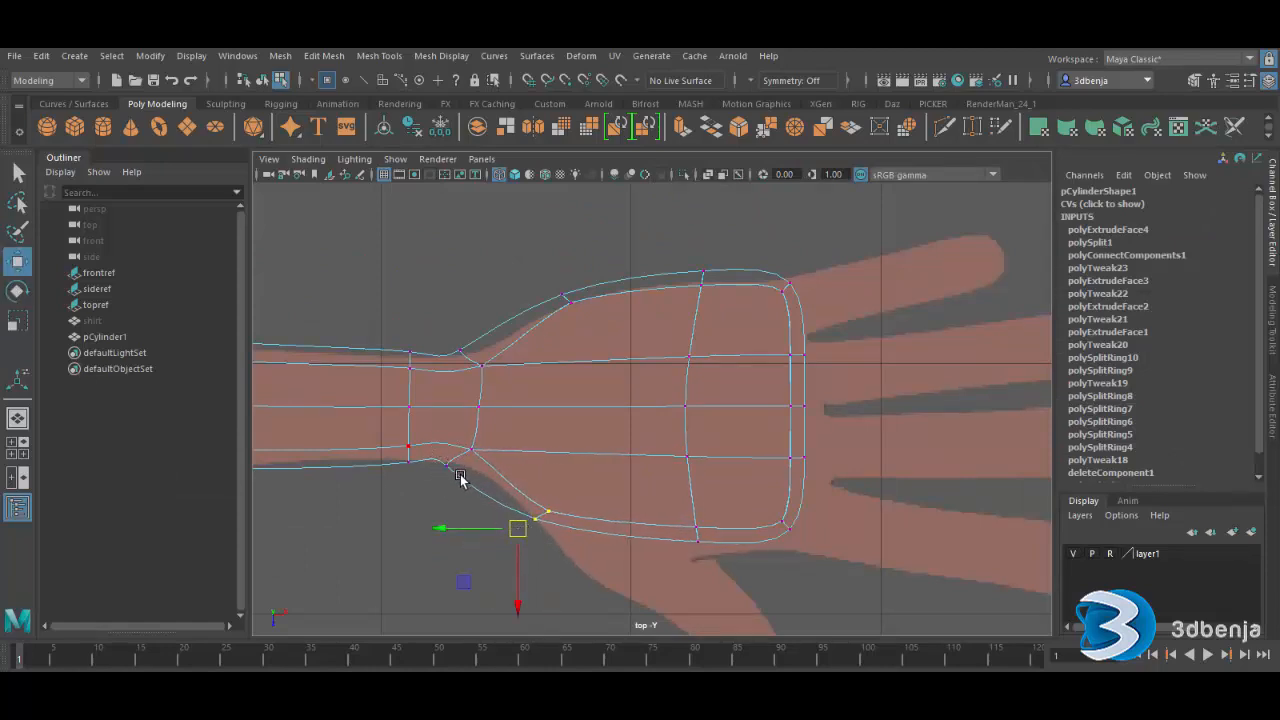
- Shift the thumb-side wrist vertices toward the palm and adjust the thumb-side vertices on the row before the finger end in the top view
click(449, 468)
drag(435, 460, 457, 472)
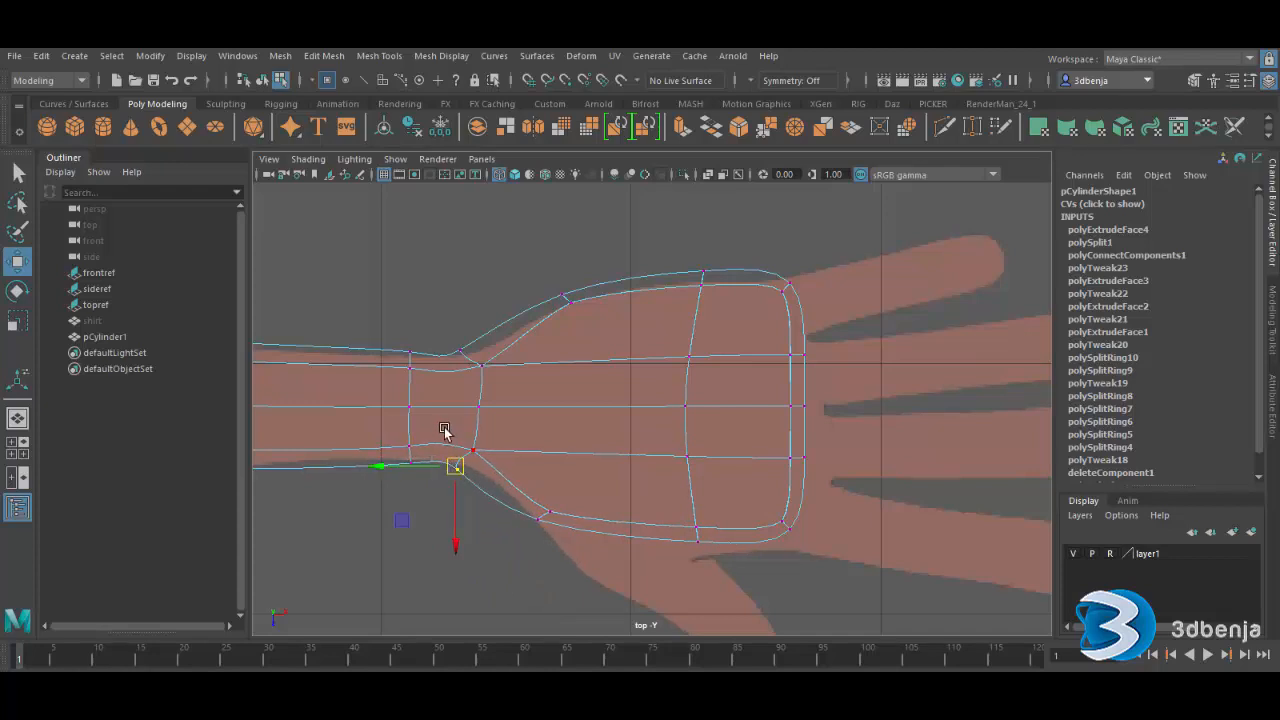
drag(443, 427, 466, 461)
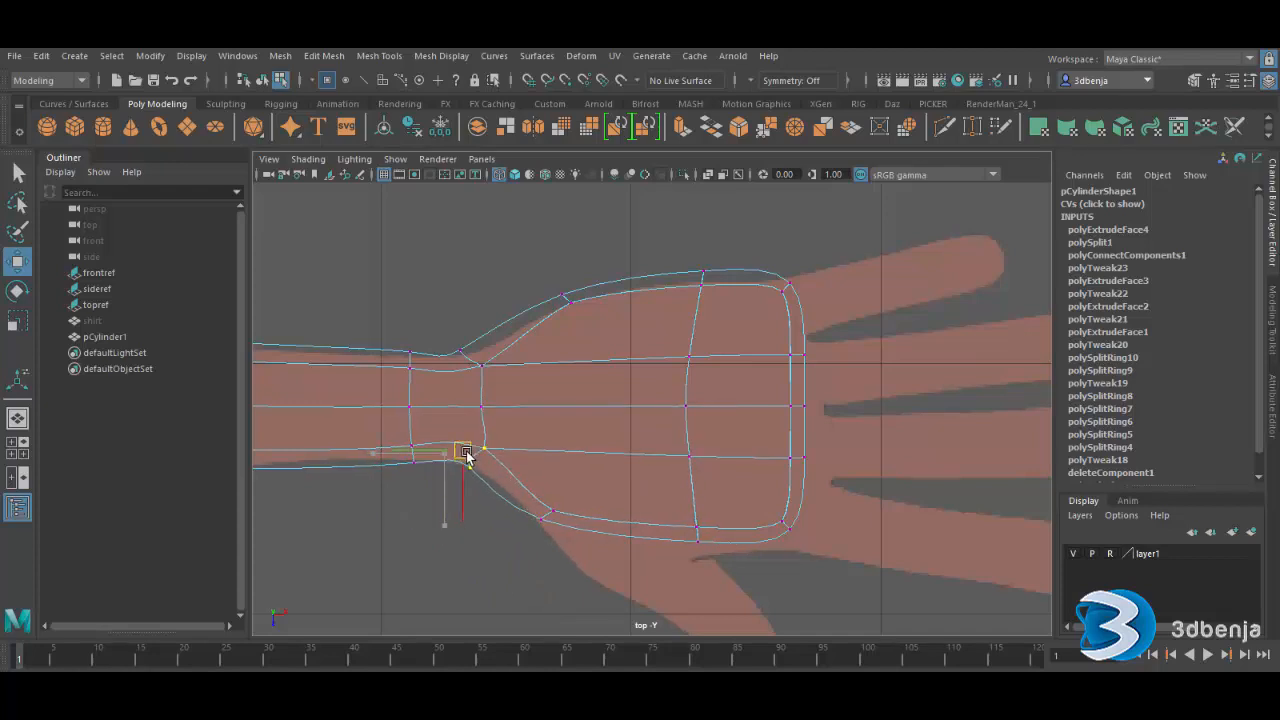
drag(651, 506, 706, 545)
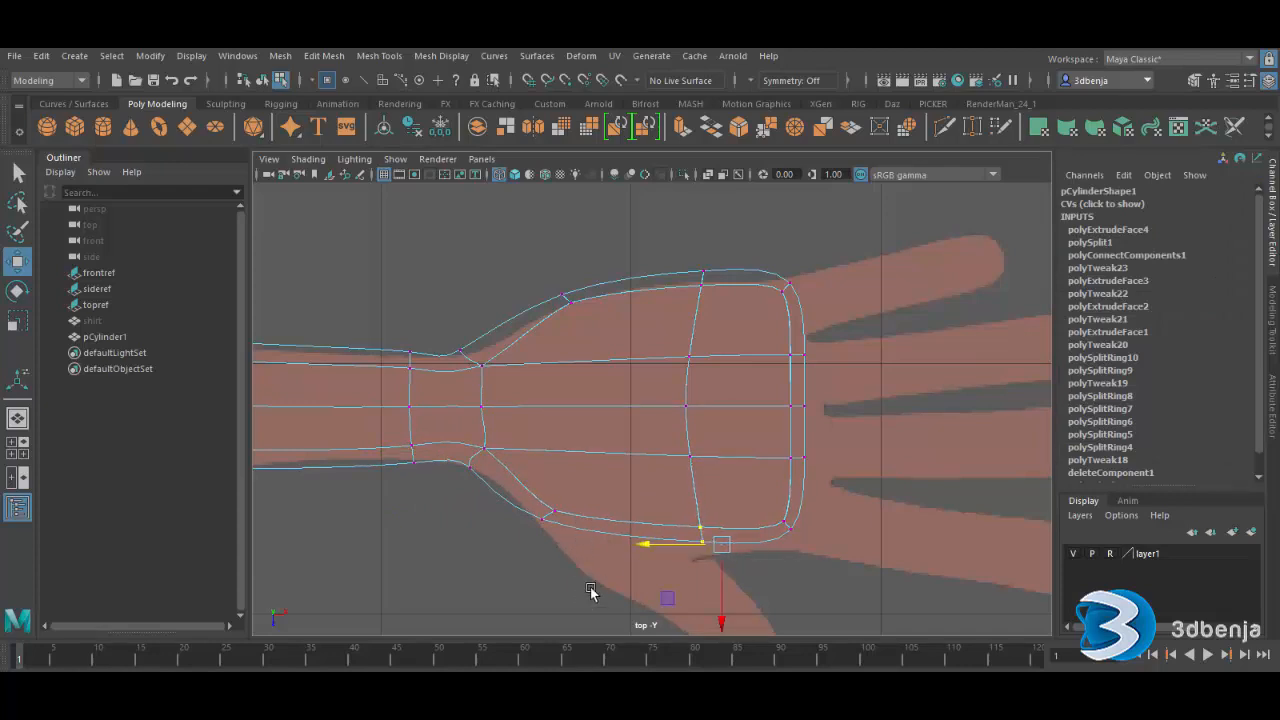
click(577, 557)
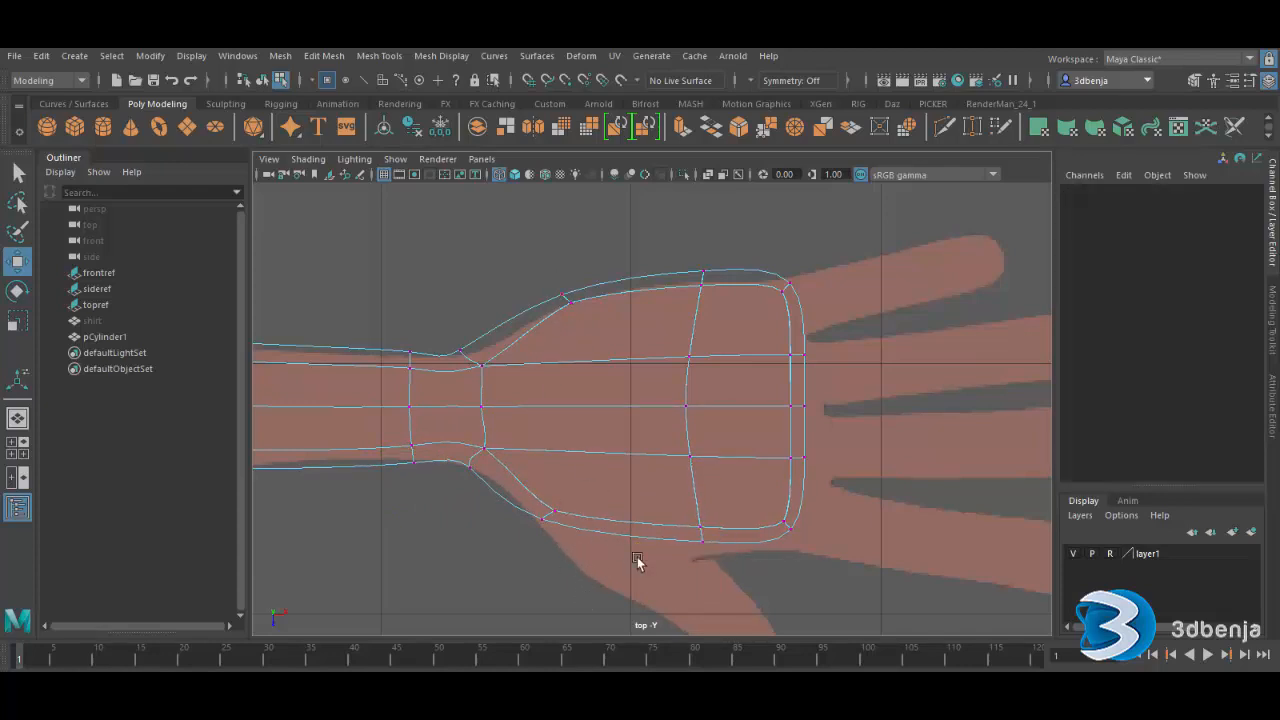
key(space)
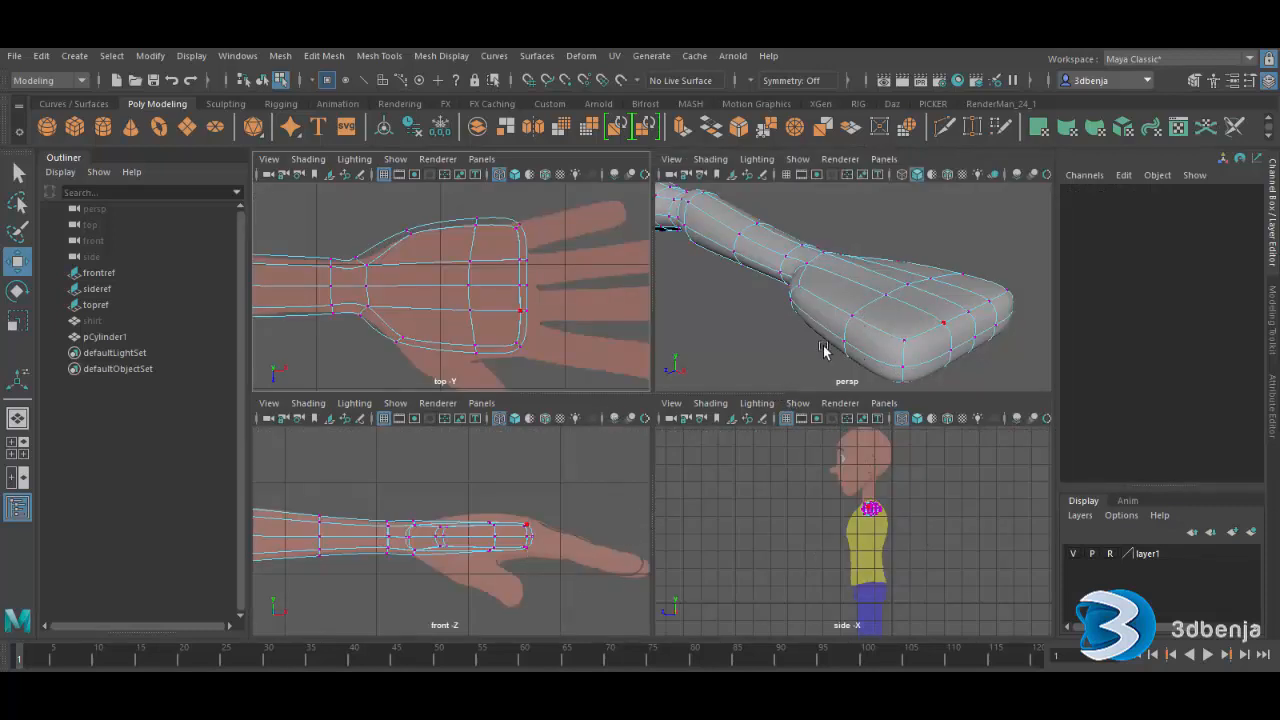
- Select the two adjoining thumb-base faces on the palm's side and underside, and turn off the smooth mesh preview
key(space)
right_drag(585, 458, 580, 430)
click(578, 458)
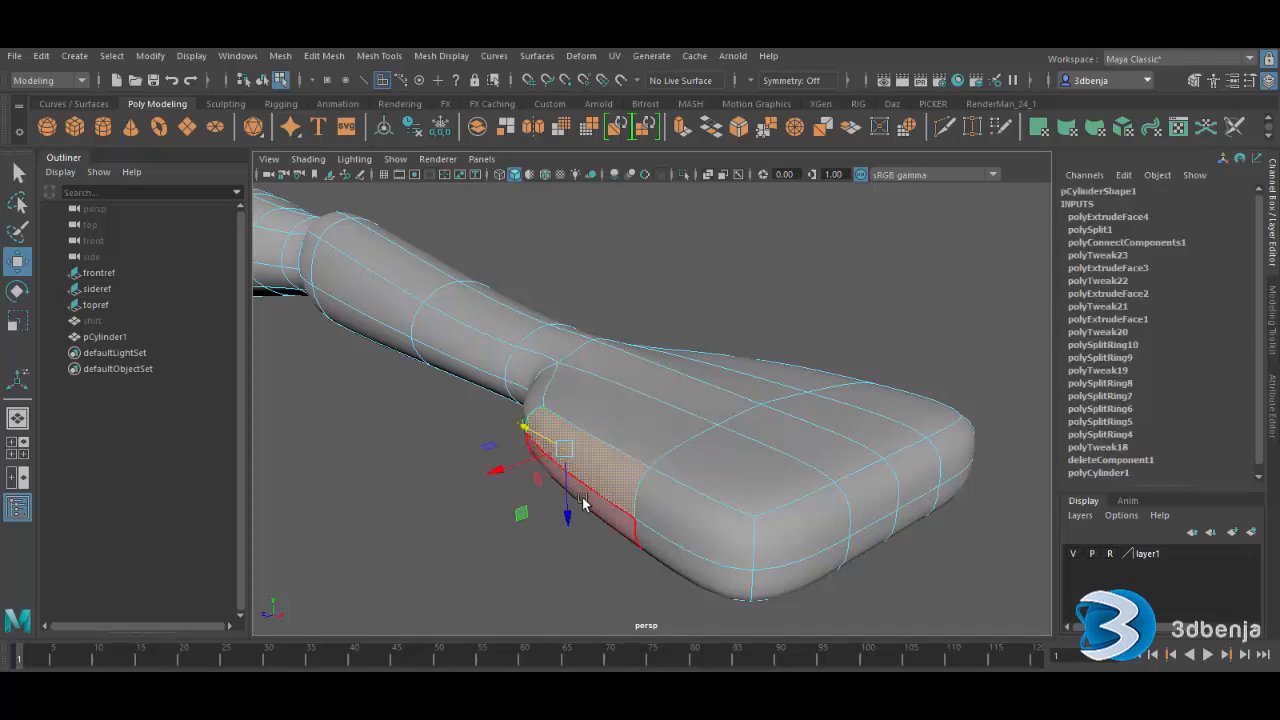
alt+drag(448, 550, 448, 495)
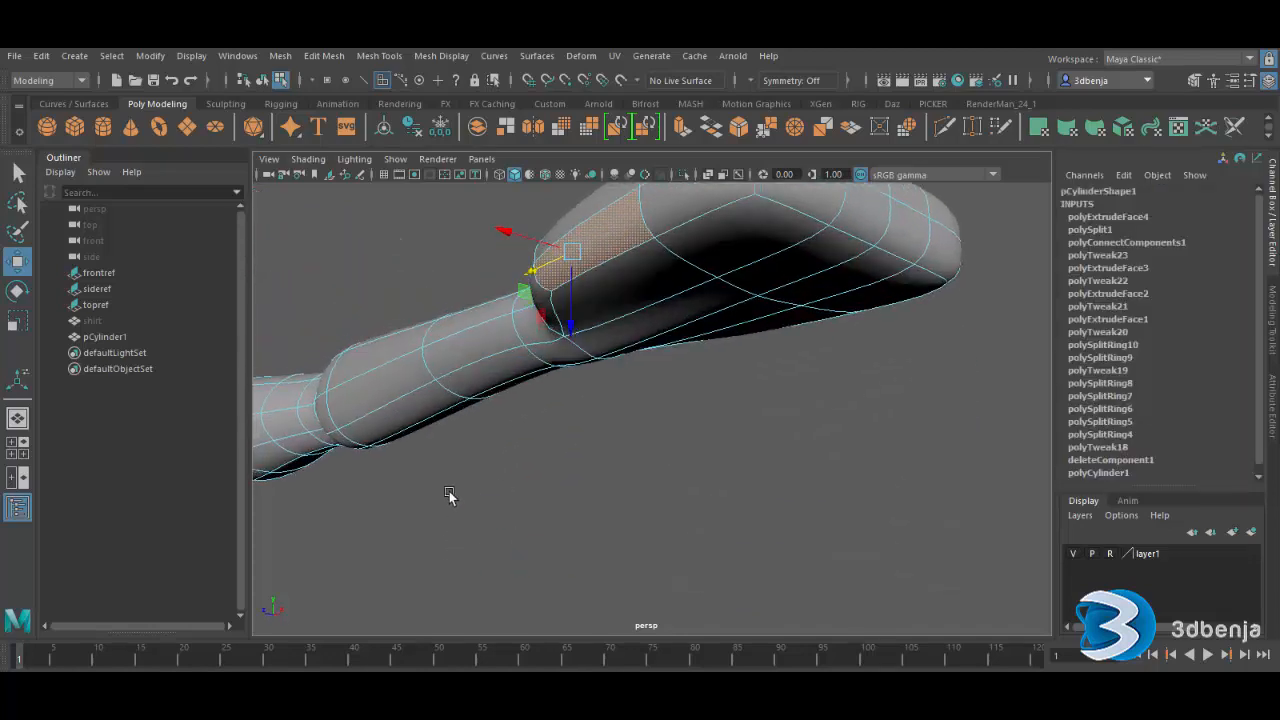
shift+click(601, 286)
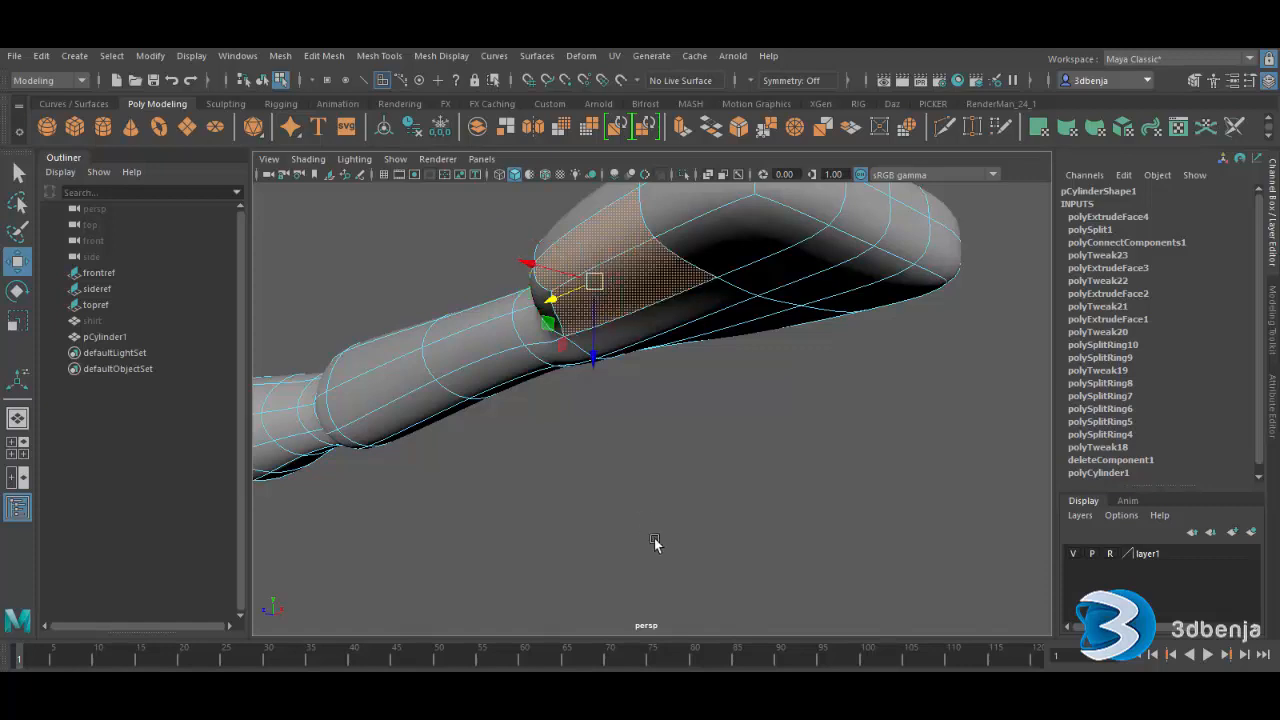
key(1)
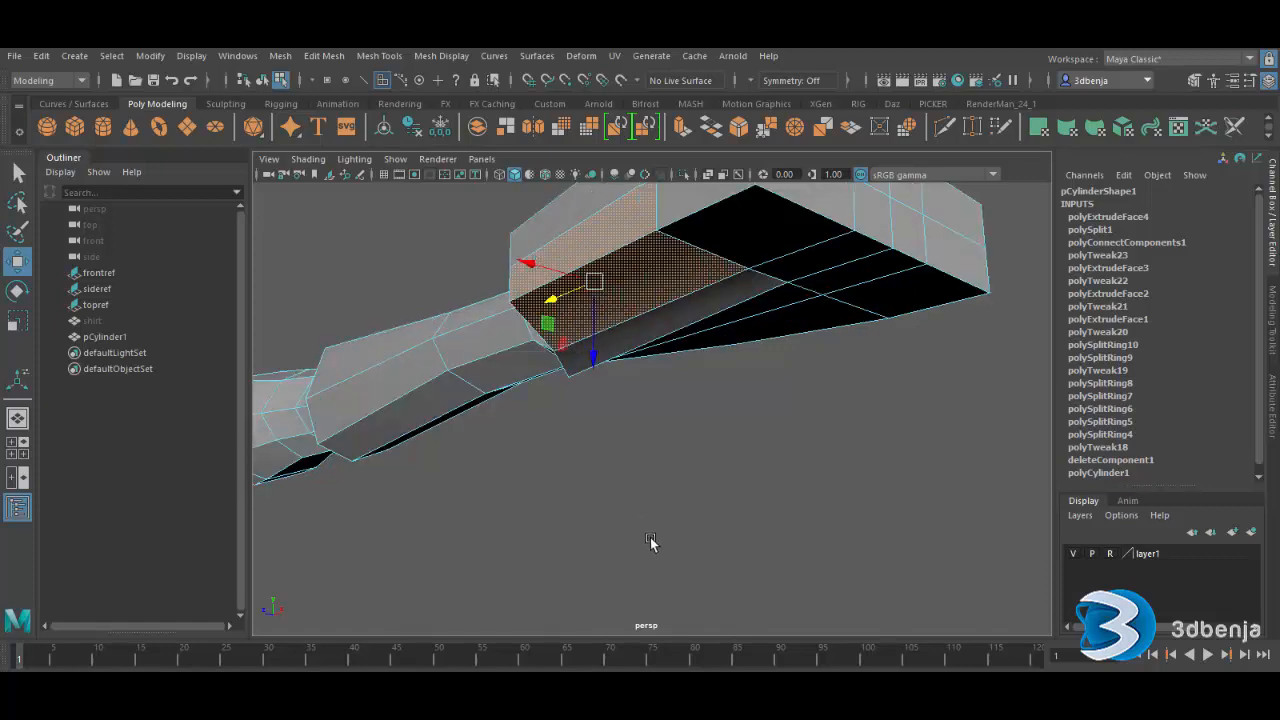
- Clear the face selection and cut an edge across the palm's underside with Multi-Cut, joining its two wide corner vertices
alt+drag(650, 537, 797, 497)
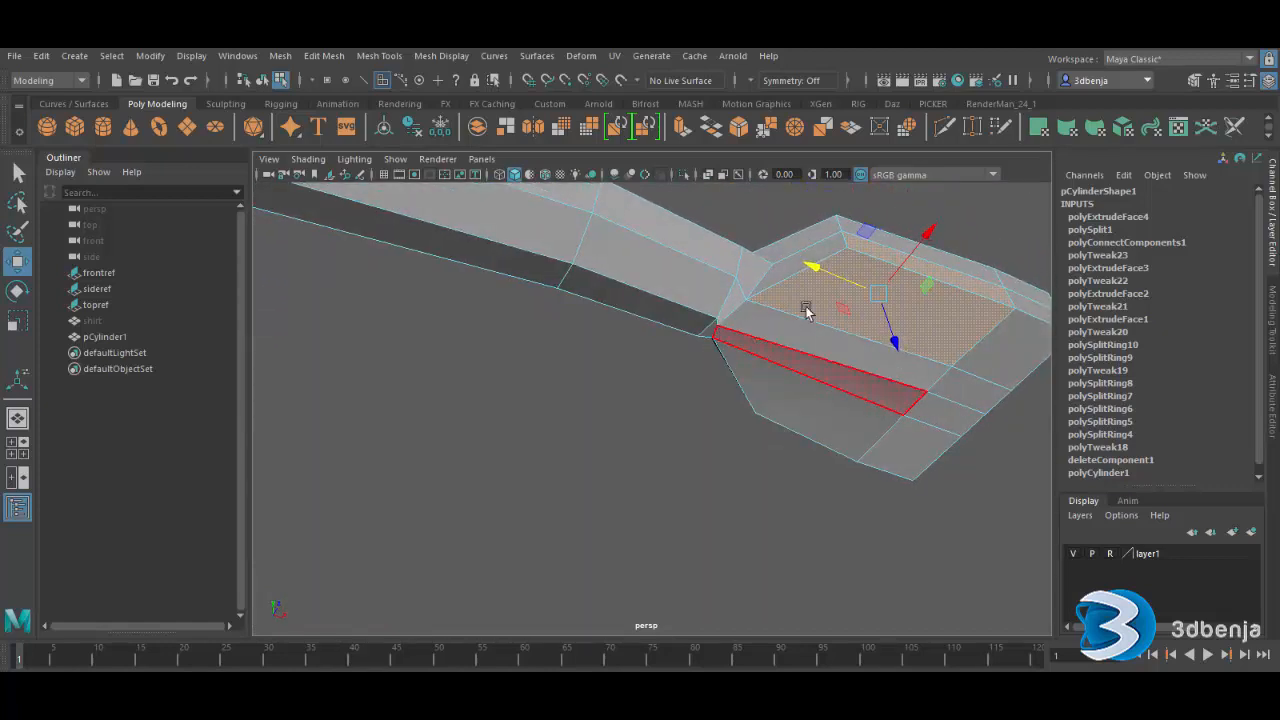
alt+drag(791, 342, 737, 363)
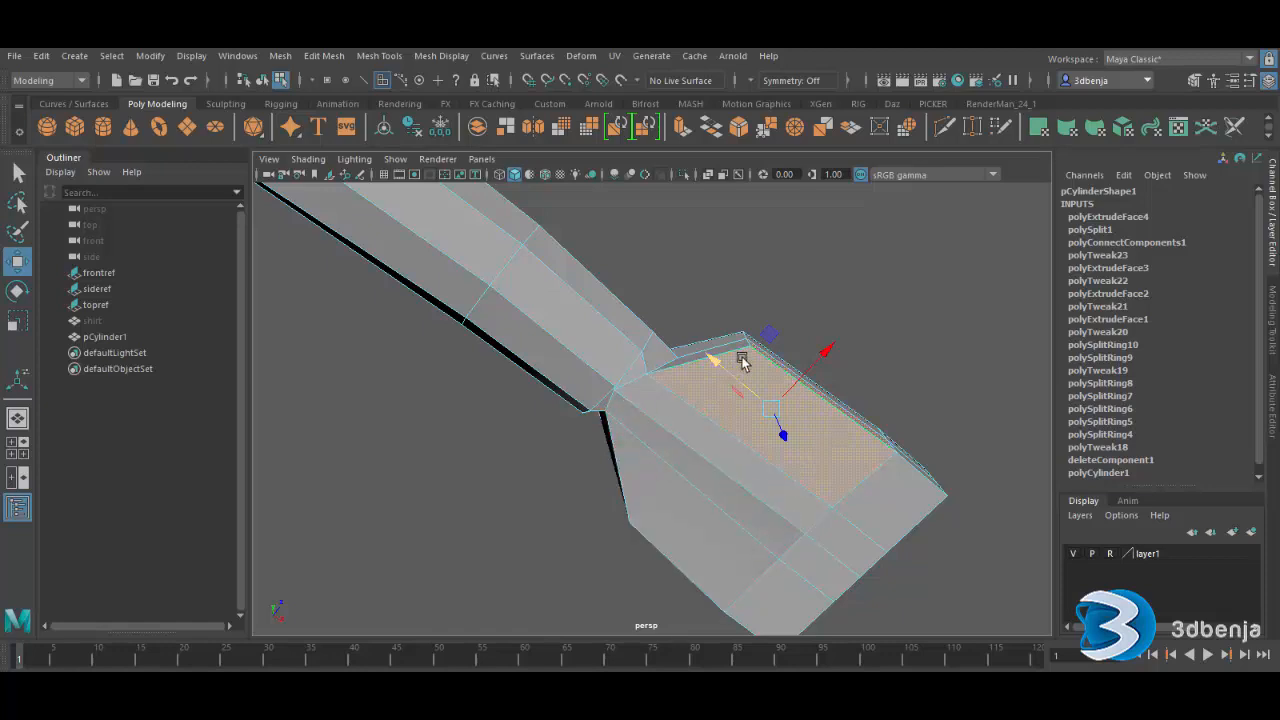
alt+drag(652, 496, 786, 420)
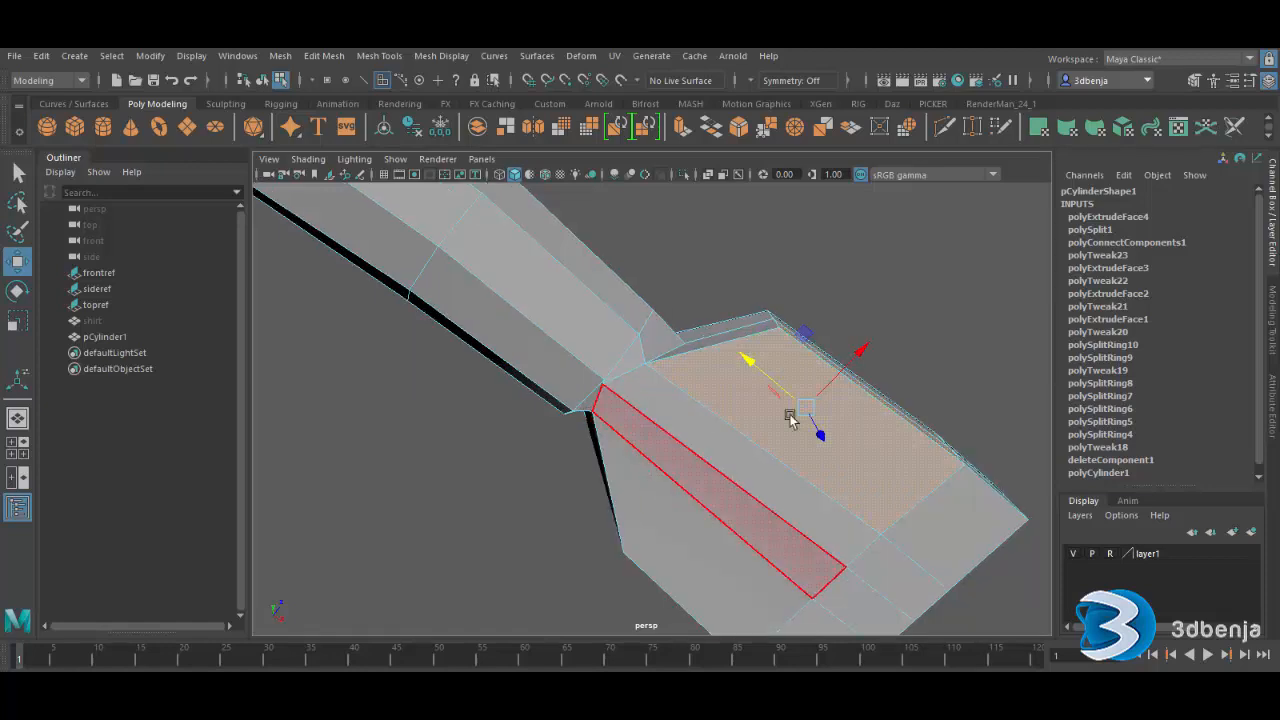
click(851, 291)
right_drag(788, 342, 740, 294)
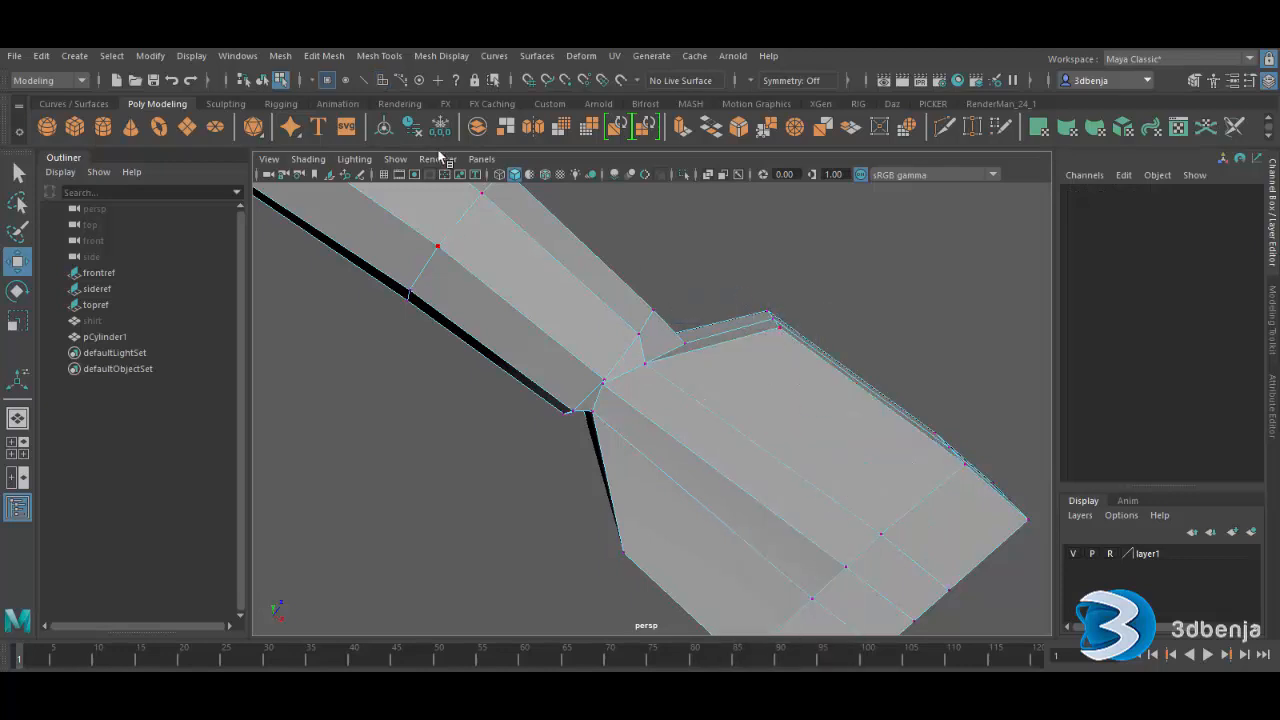
click(367, 60)
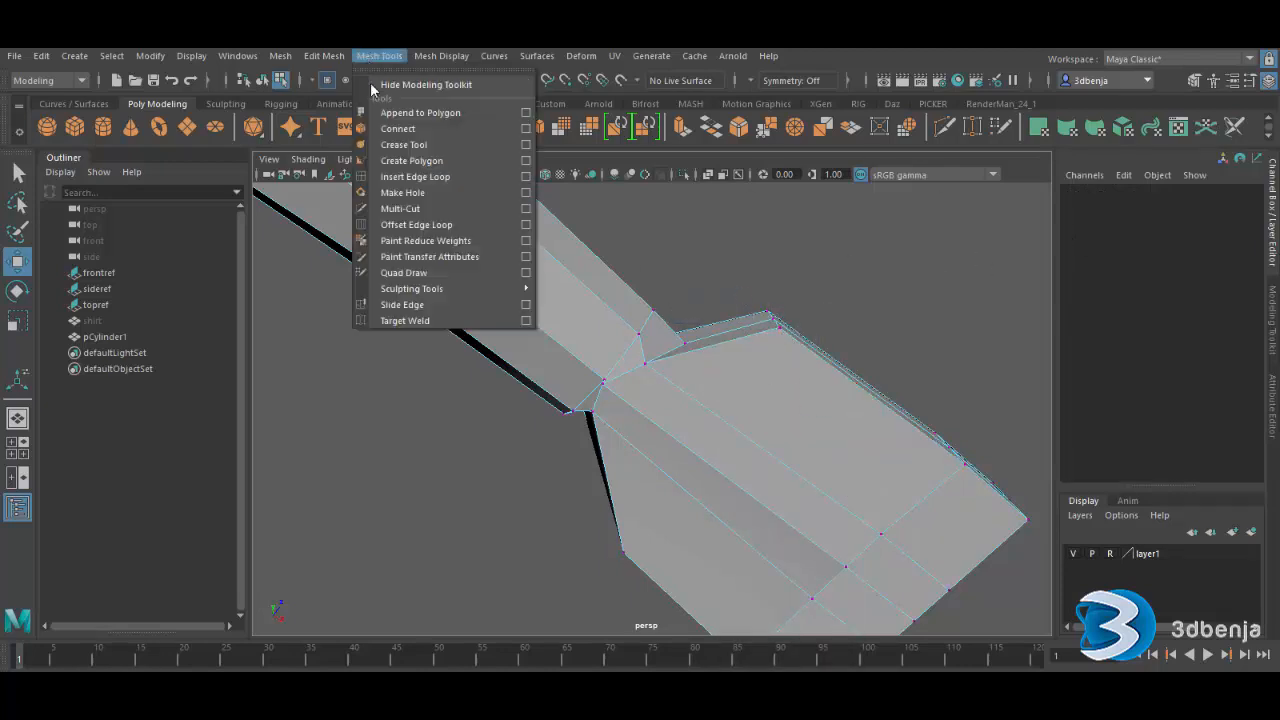
click(400, 209)
click(781, 333)
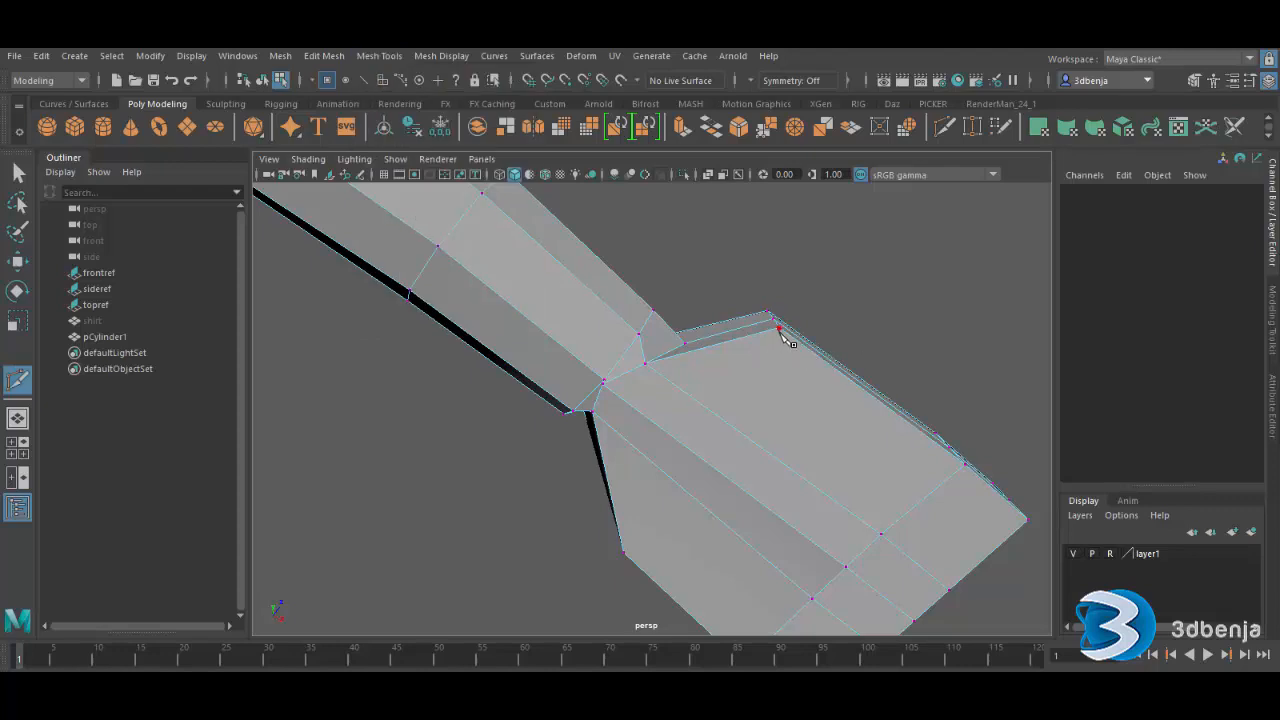
click(626, 555)
key(Return)
- Move two vertices of the wrist ring on the underside along the arm toward the forearm
click(17, 261)
click(605, 388)
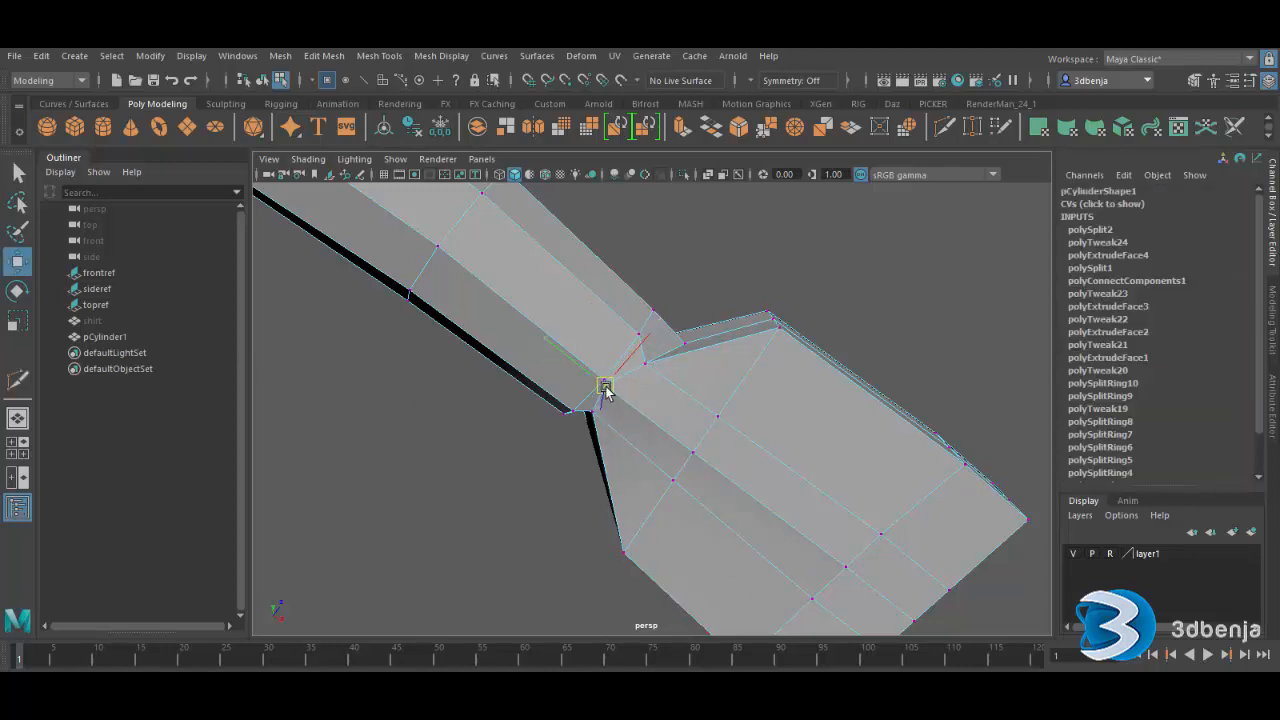
click(754, 280)
click(599, 373)
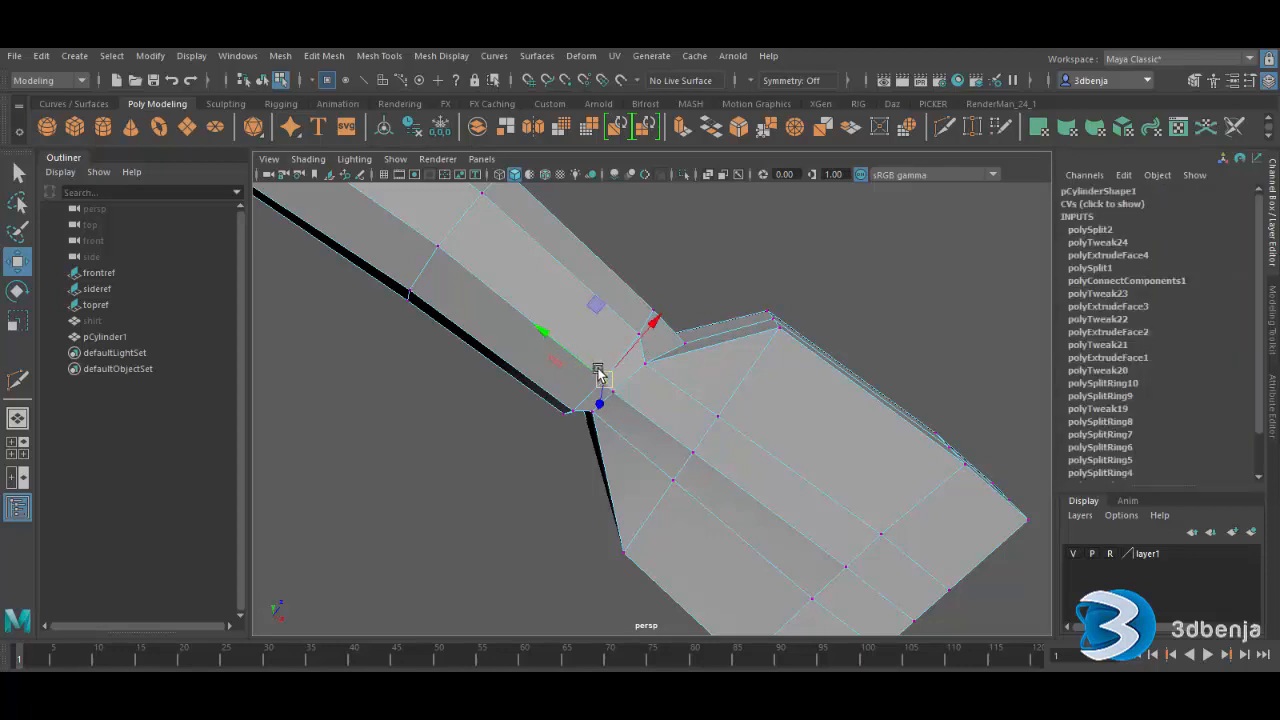
drag(600, 373, 566, 350)
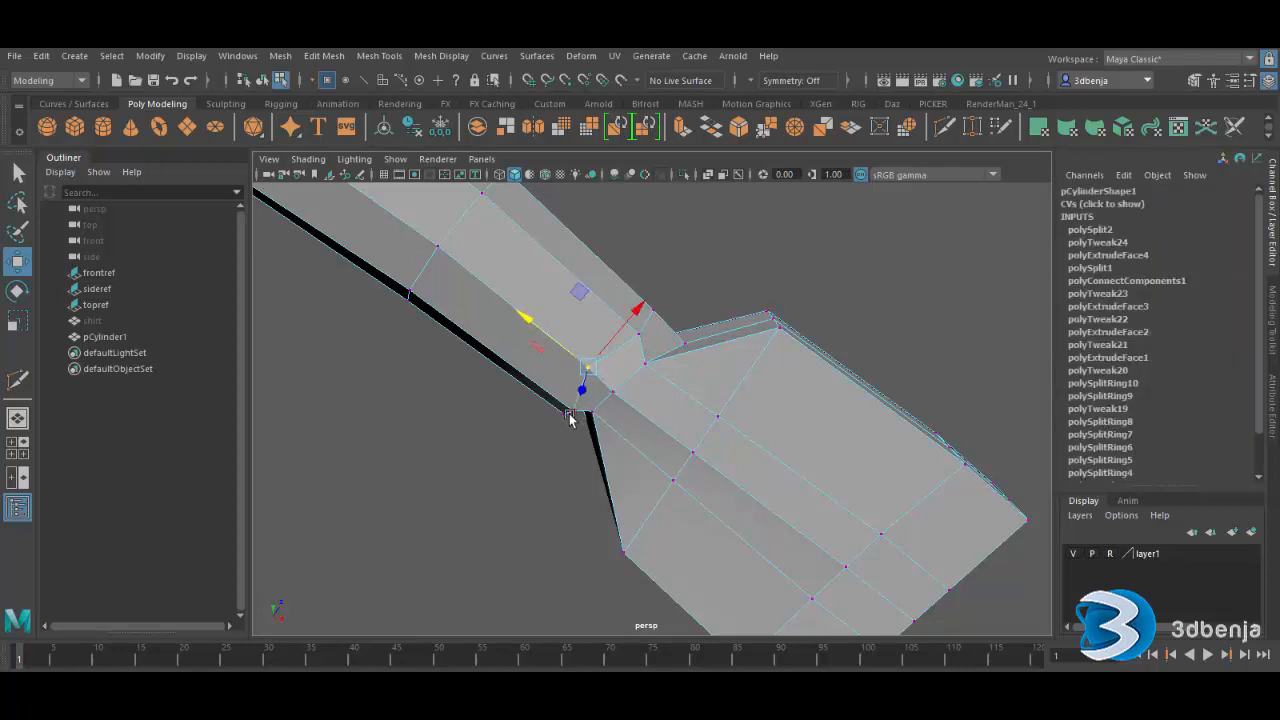
click(538, 444)
drag(535, 432, 528, 387)
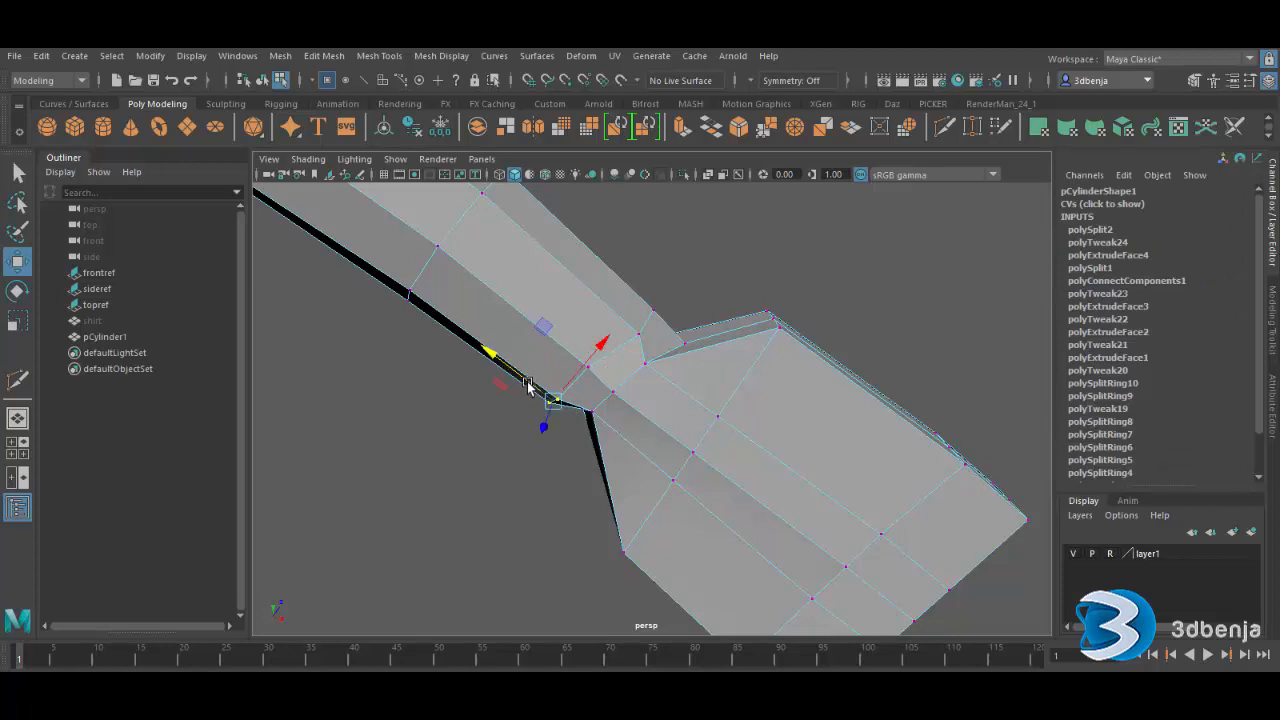
click(540, 452)
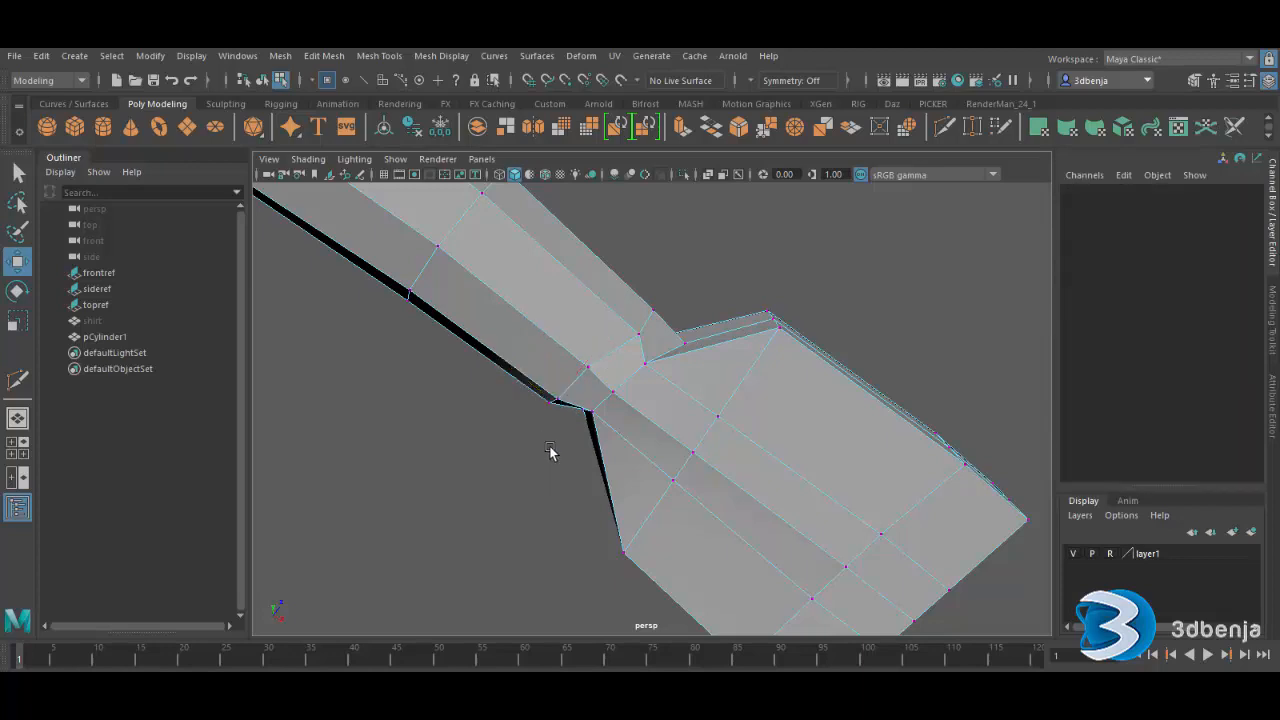
- Push the middle underside vertex at the palm's base and the middle vertex of the new cut inward into the hand
click(638, 336)
alt+drag(577, 386, 478, 287)
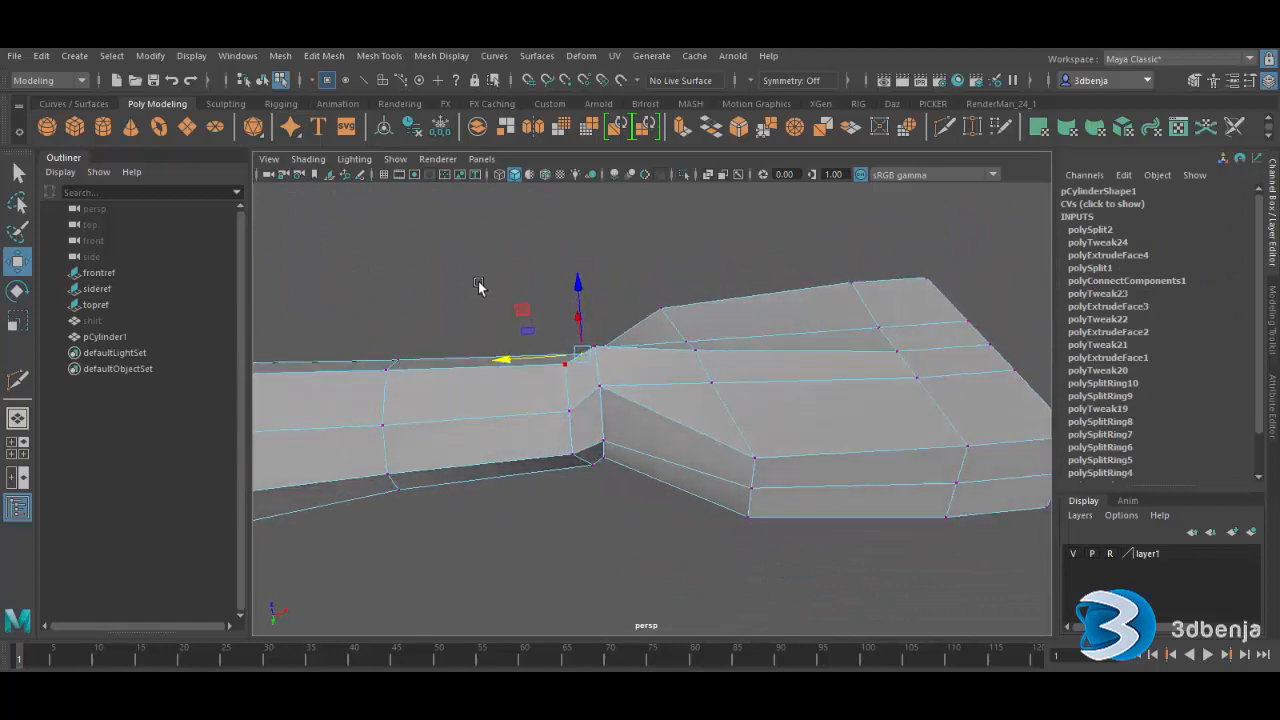
click(598, 348)
click(625, 264)
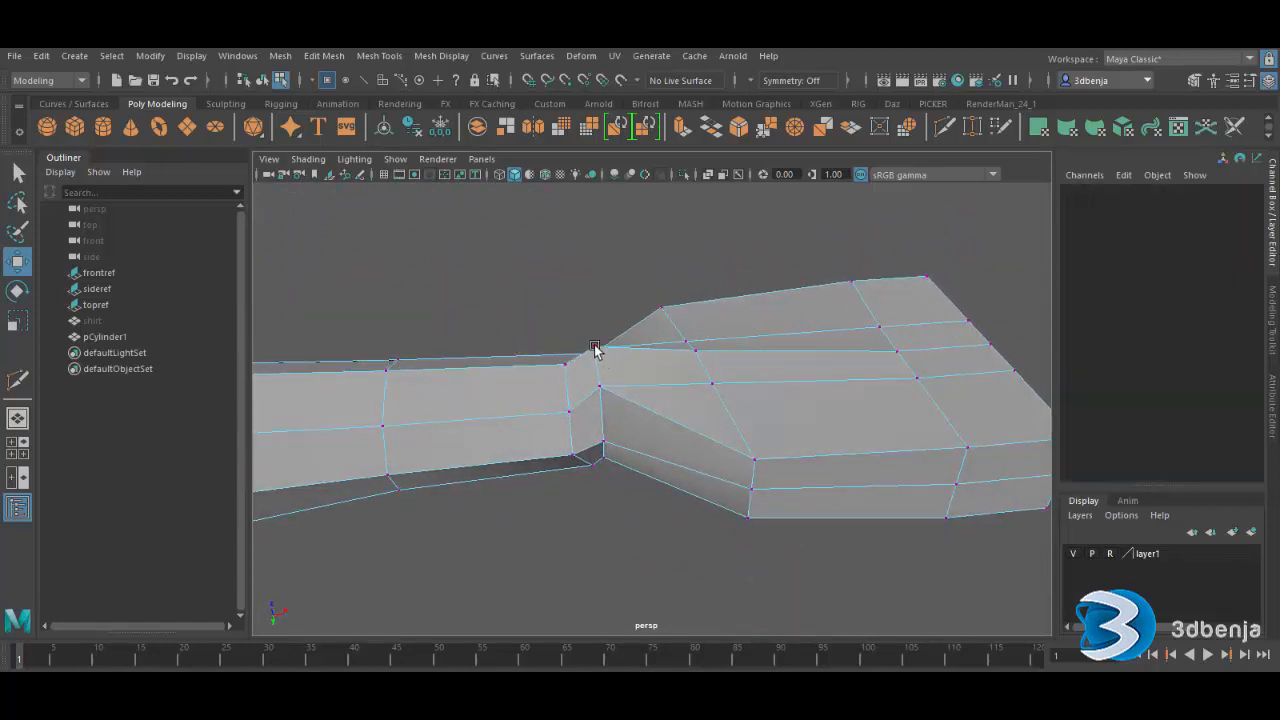
click(594, 346)
drag(594, 308, 594, 322)
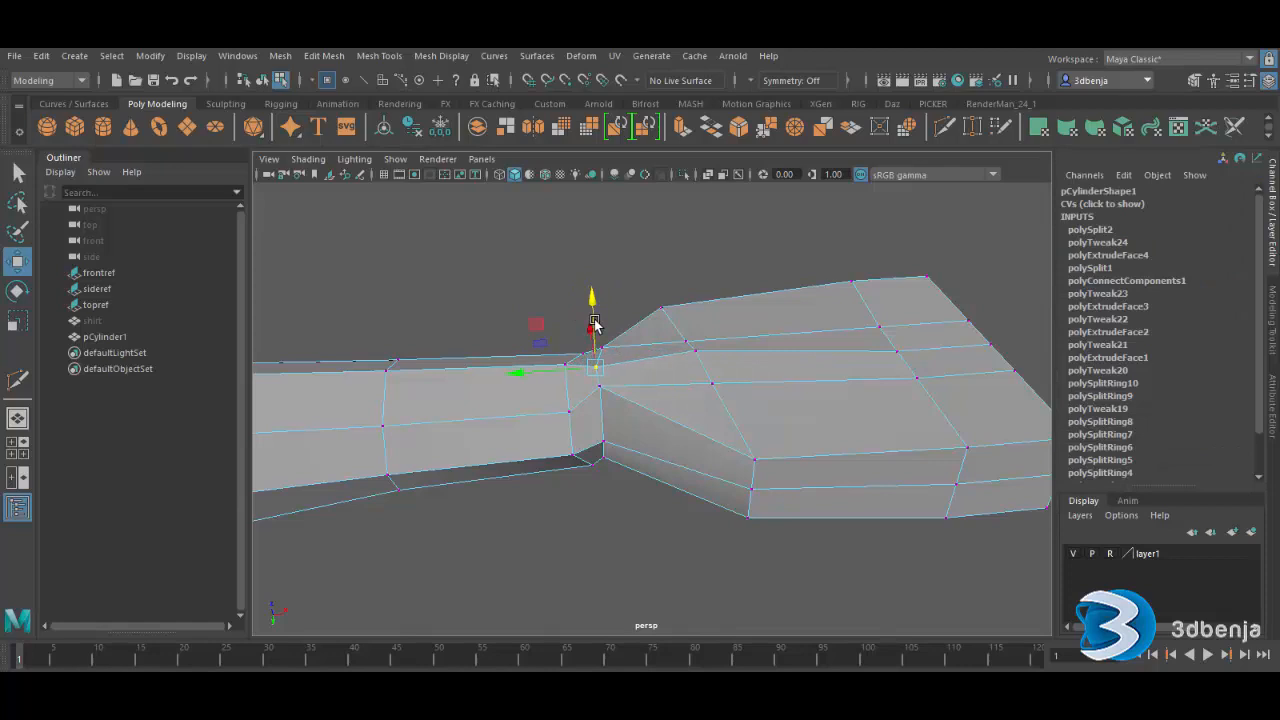
click(690, 345)
drag(697, 305, 698, 322)
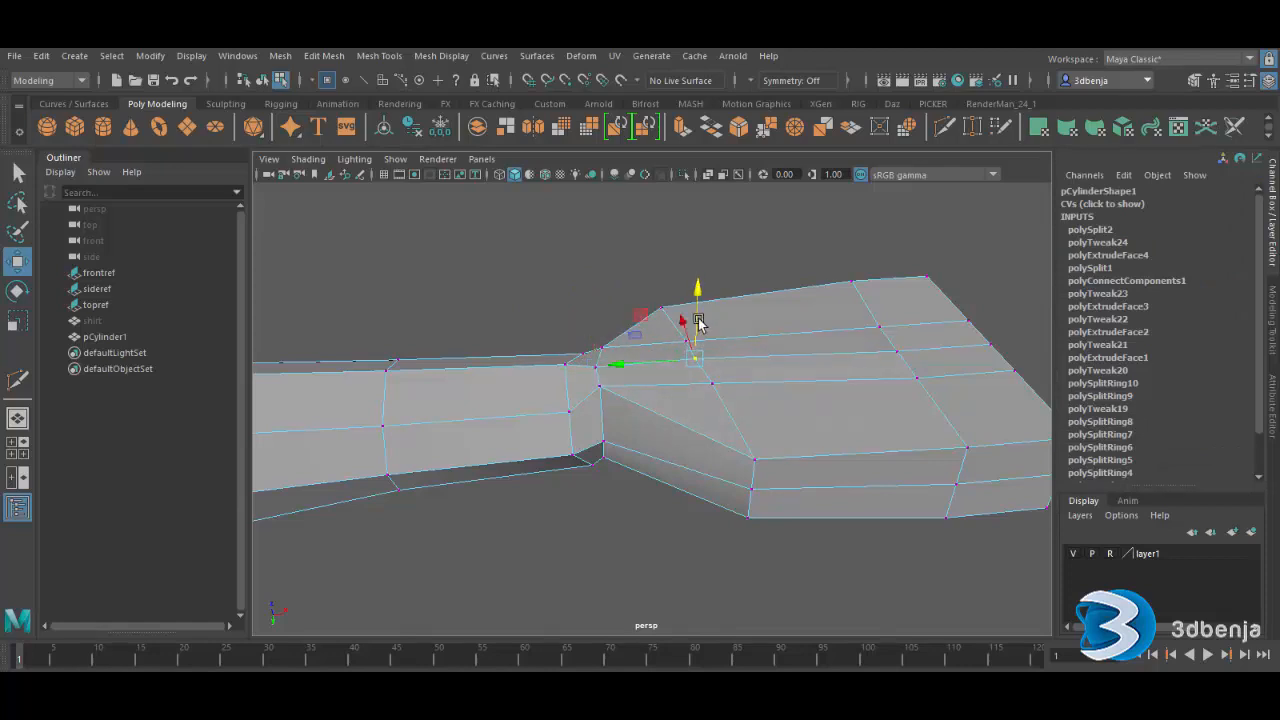
- Cut a short edge across the two middle strips of the underside, halfway between the wrist and the new palm cut
alt+drag(627, 393, 649, 357)
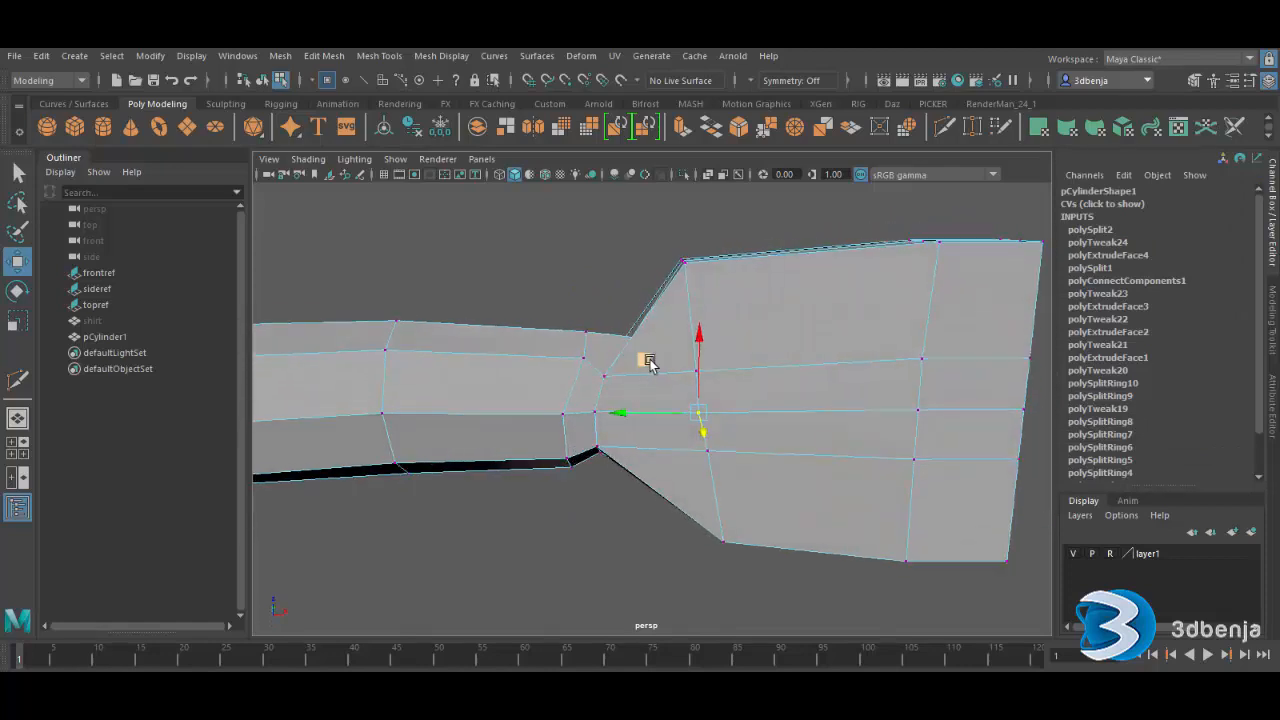
click(17, 379)
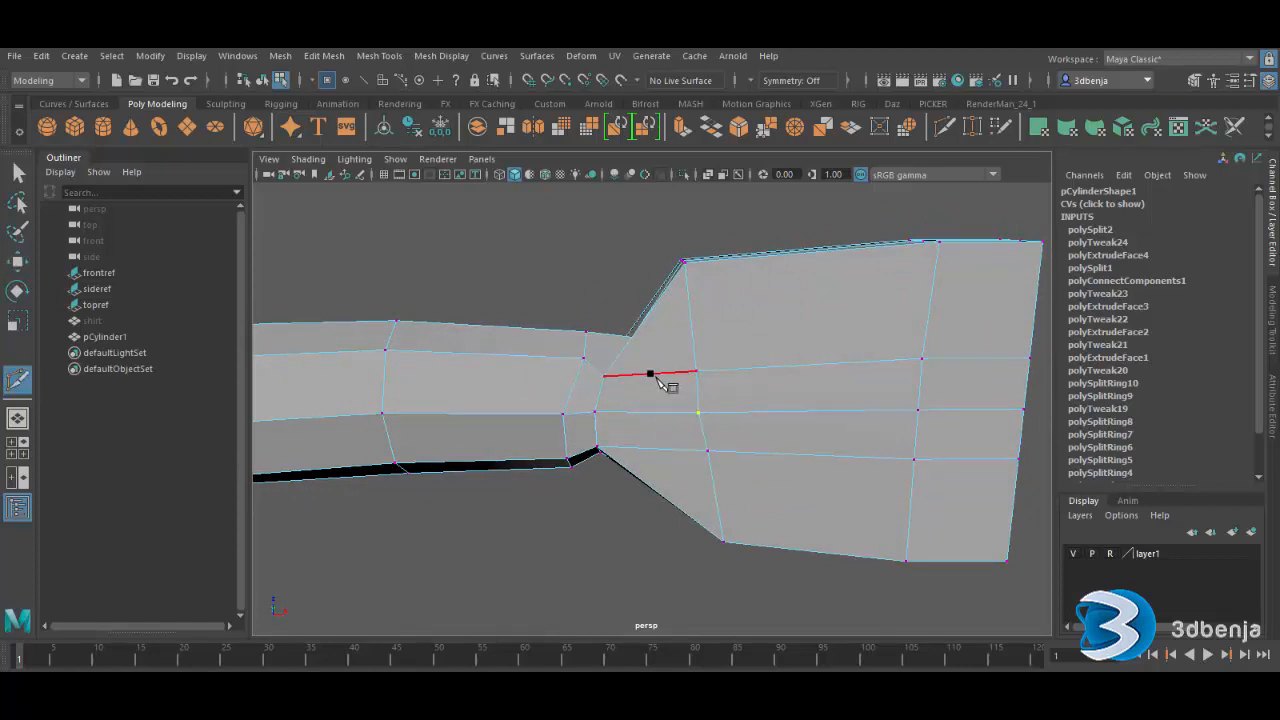
click(652, 375)
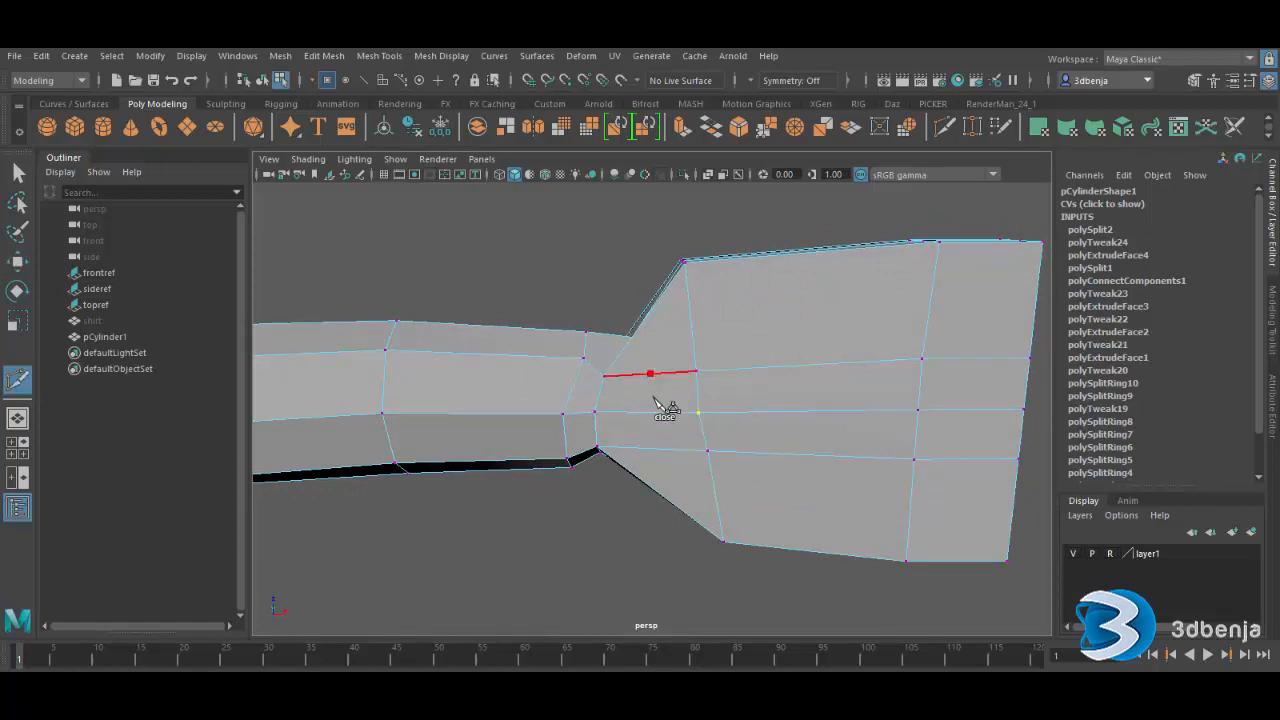
click(654, 452)
key(Return)
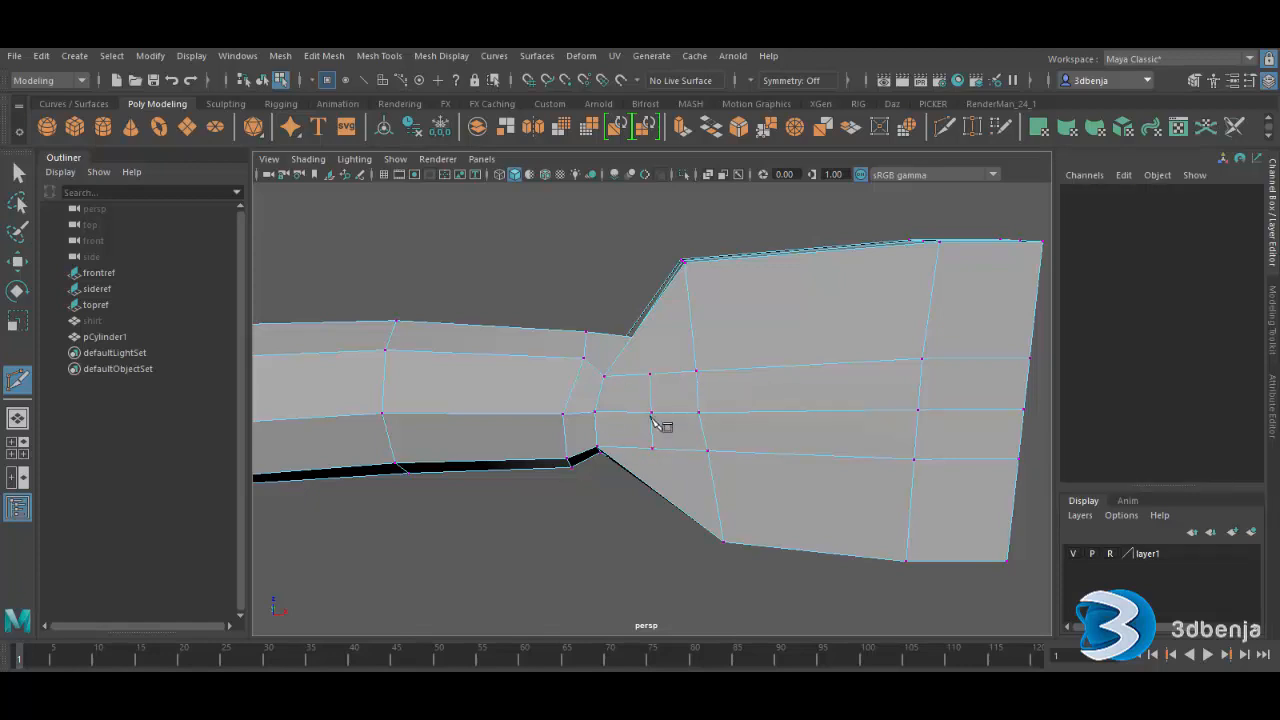
- Cut an edge across the back of the hand between the two wide corner vertices near the wrist
alt+drag(563, 457, 540, 550)
click(579, 497)
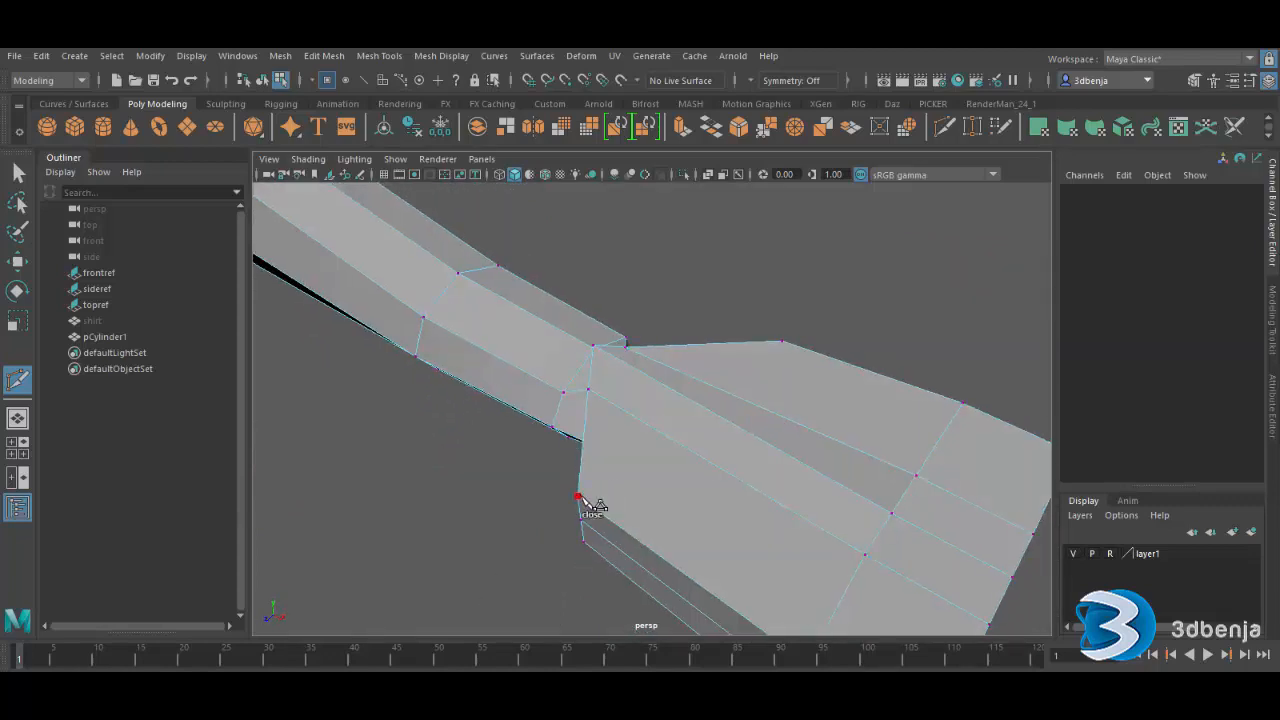
click(783, 343)
- Adjust the height of the middle wrist vertex at the base of the back of the hand, checking the shape in smooth preview
click(17, 259)
click(593, 347)
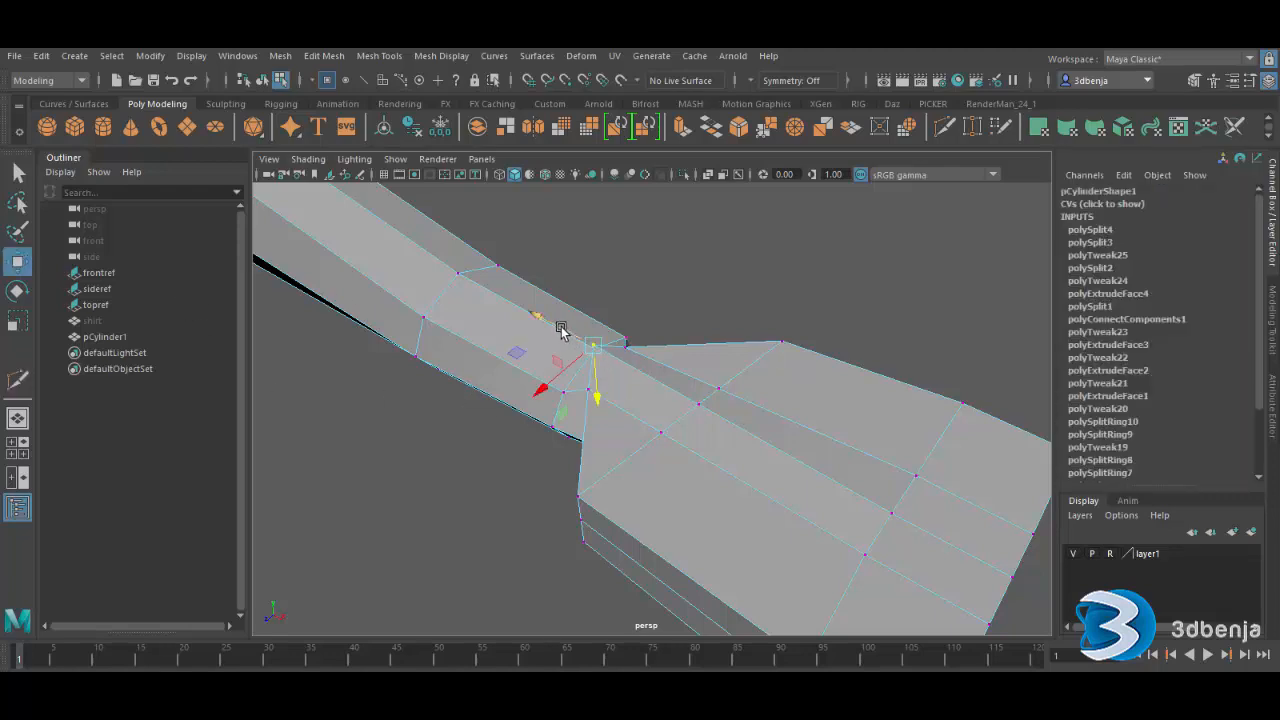
drag(618, 394, 619, 397)
key(3)
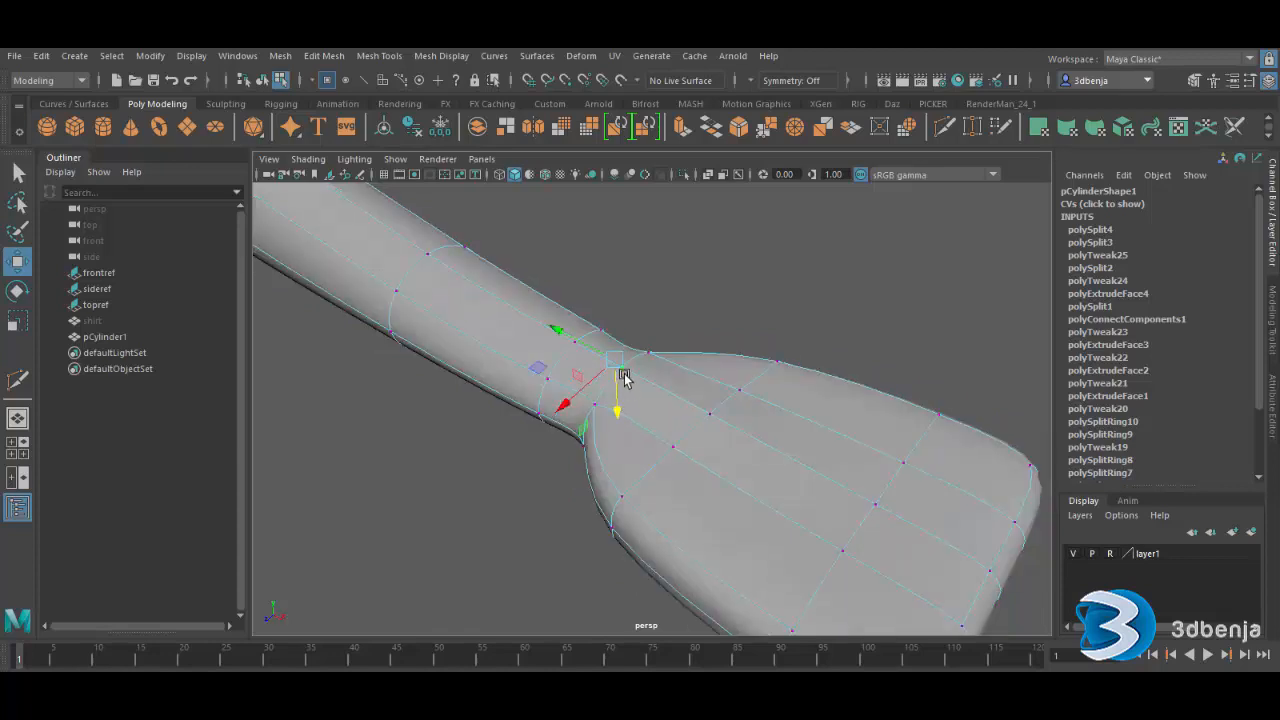
drag(616, 413, 616, 408)
alt+drag(699, 290, 557, 355)
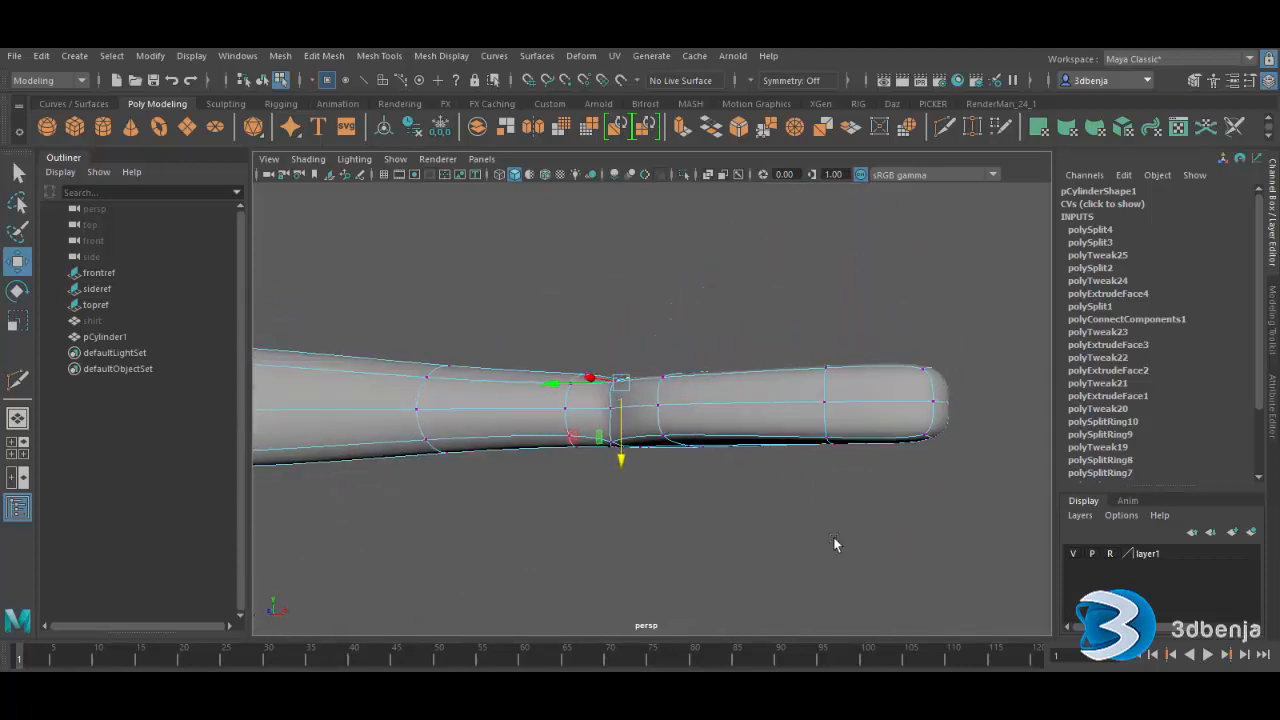
key(1)
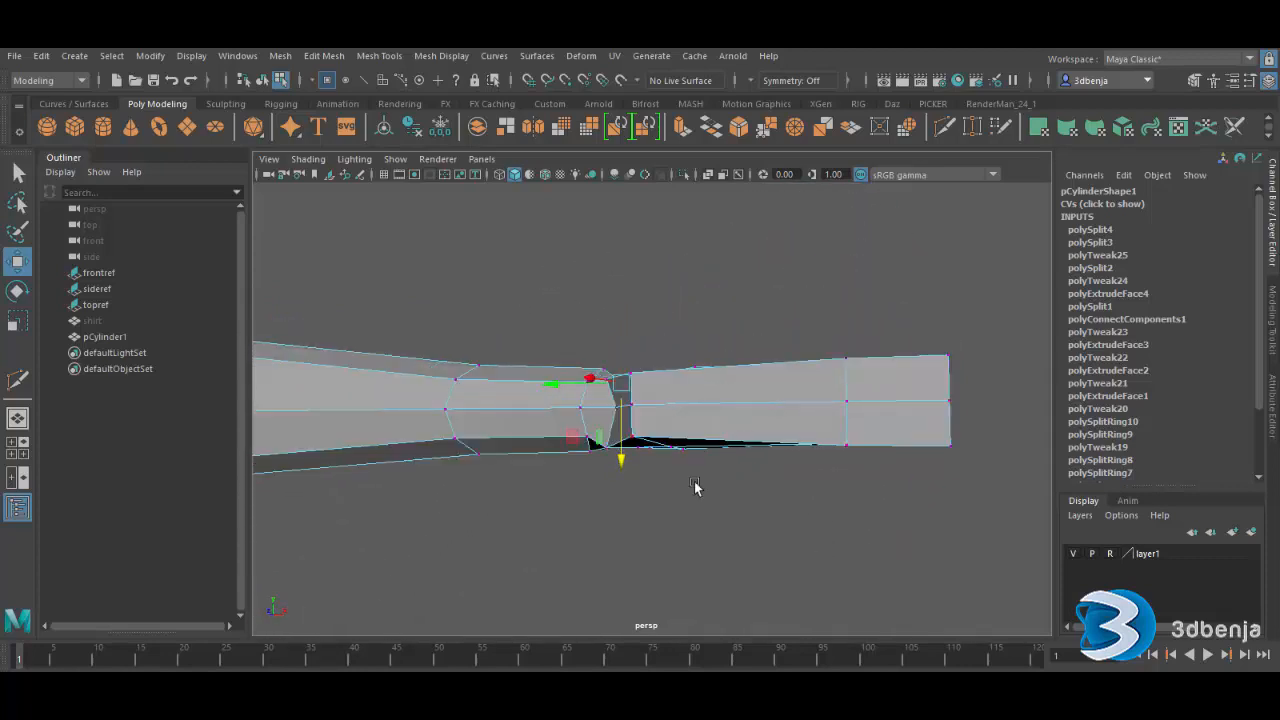
- Extrude the two neighbouring faces on the thumb side of the palm outward by 0.247
alt+drag(689, 482, 690, 428)
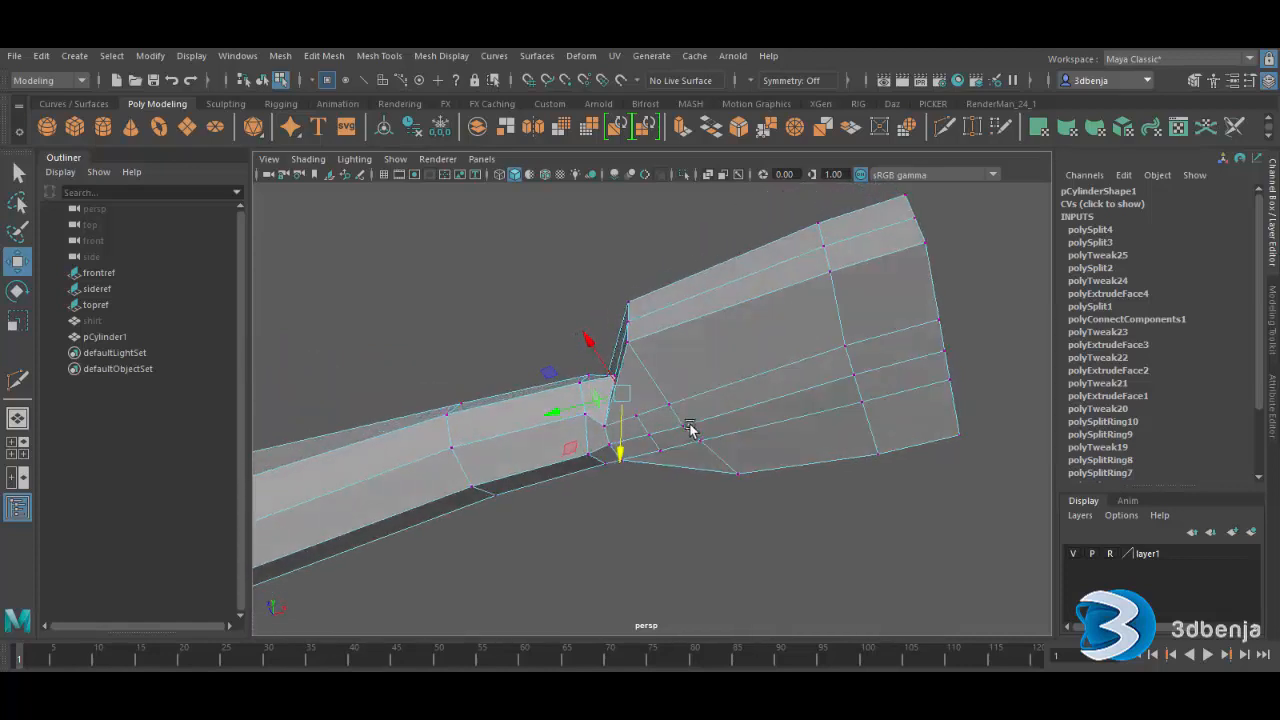
right_drag(744, 320, 745, 336)
click(743, 292)
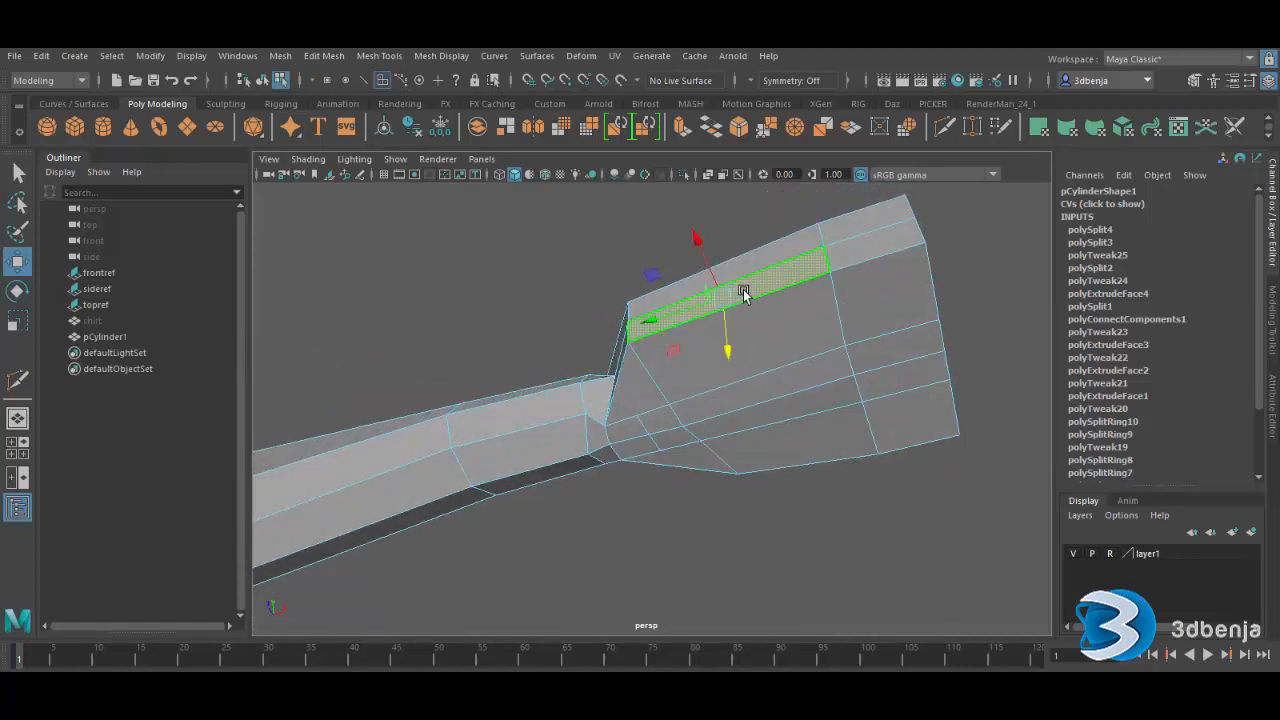
shift+click(741, 346)
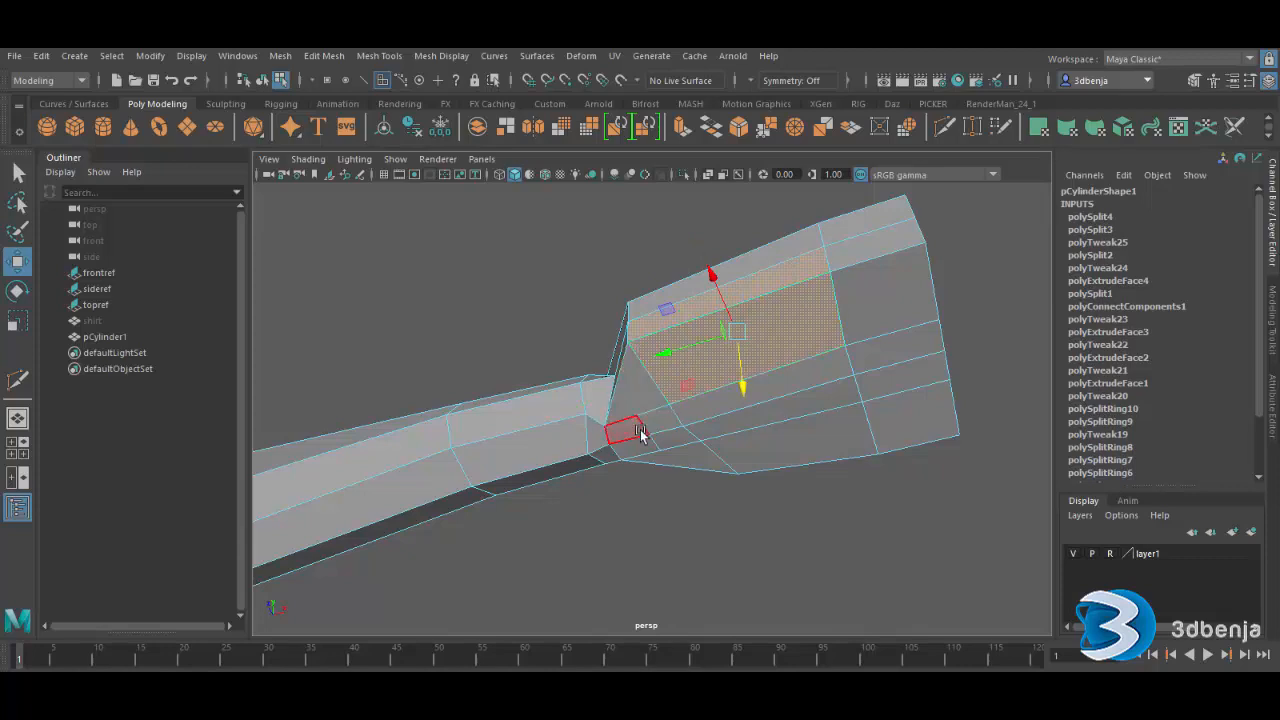
key(ctrl+e)
drag(706, 270, 673, 204)
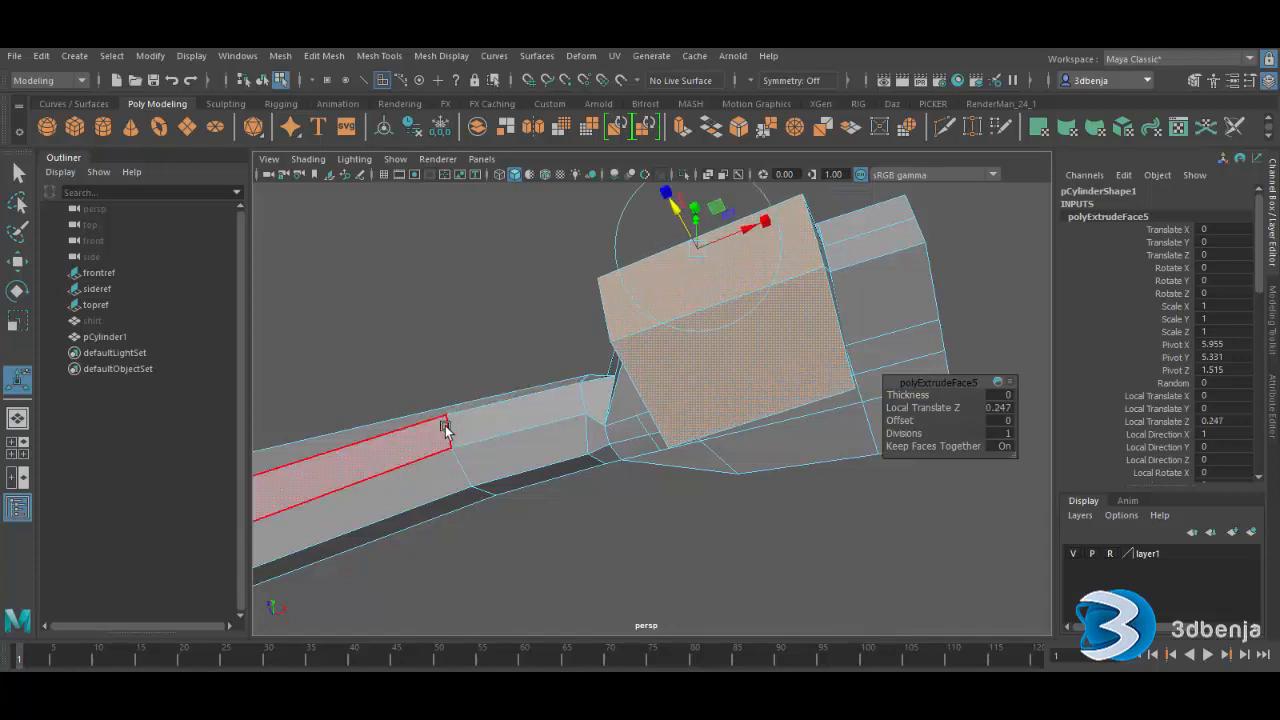
- Scale the extruded thumb-base faces down in thickness and along the hand's length
alt+drag(443, 441, 337, 460)
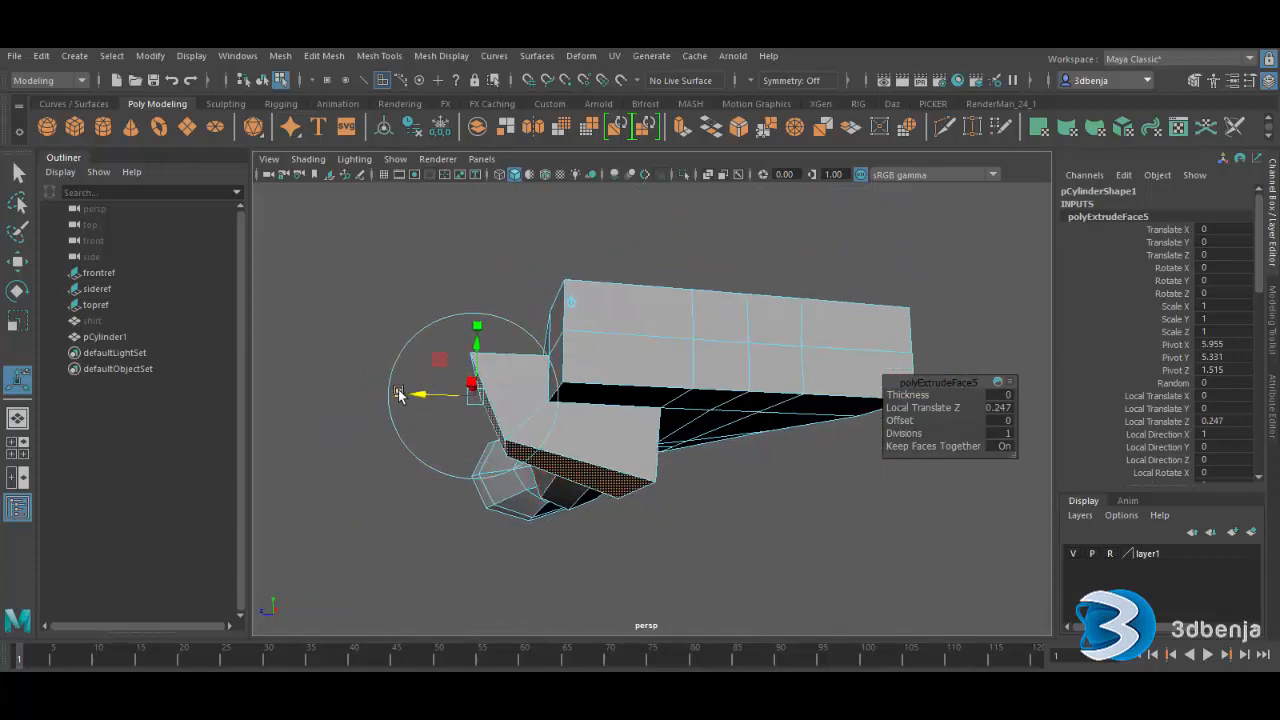
click(398, 393)
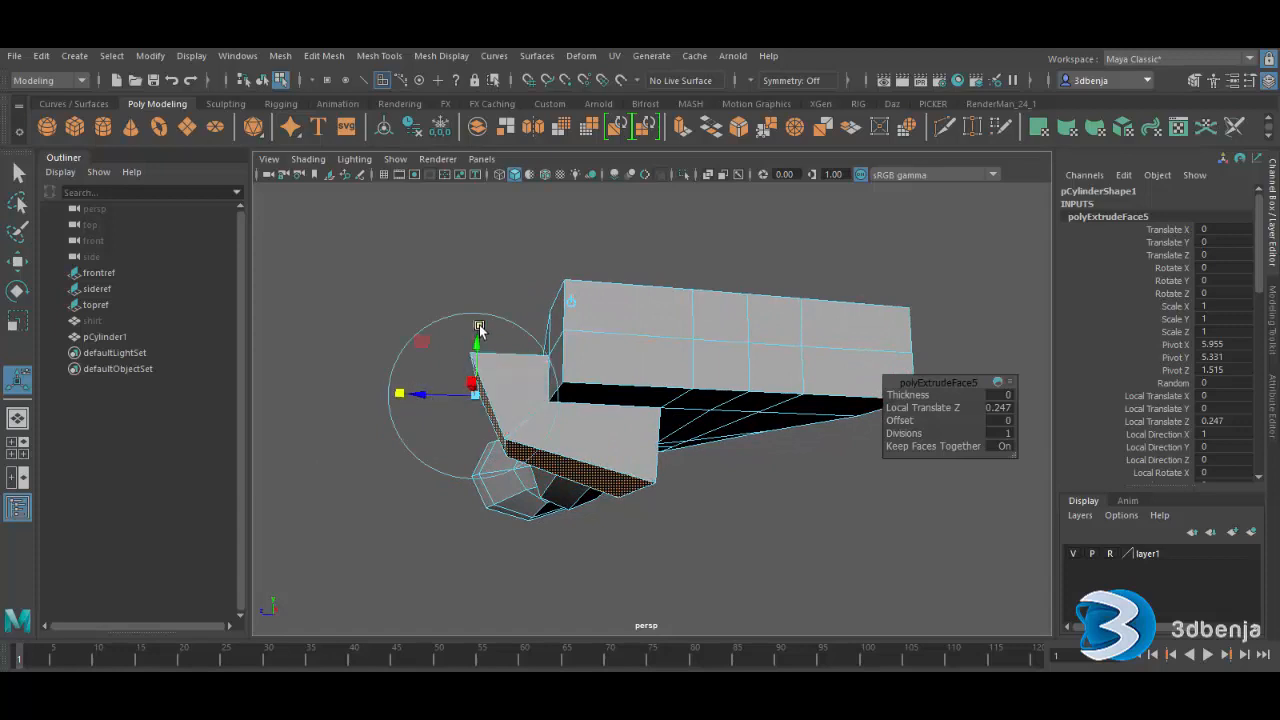
middle_drag(479, 328, 498, 394)
alt+drag(366, 517, 452, 496)
drag(775, 382, 746, 388)
alt+drag(668, 480, 600, 537)
alt+middle_drag(600, 537, 522, 527)
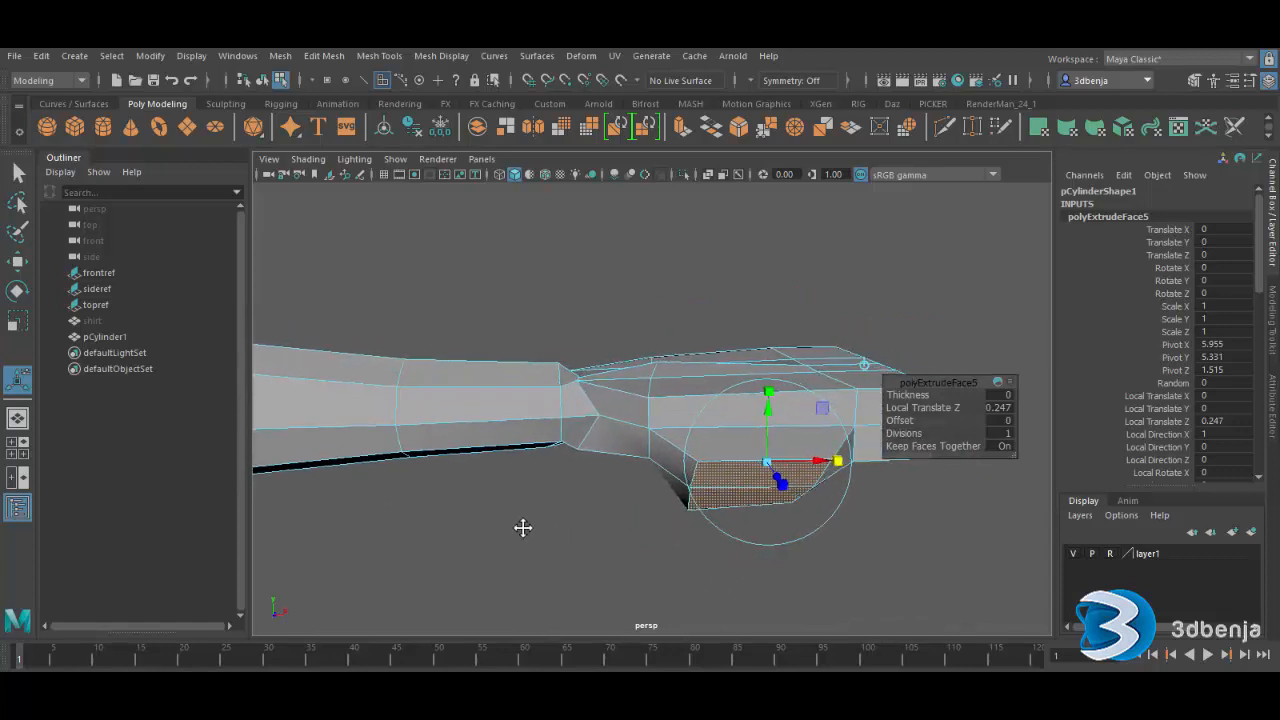
alt+drag(522, 527, 472, 490)
- Scale the thumb base's four outer corner vertices closer together along the hand's length and display the mesh in smooth preview
right_drag(737, 290, 661, 289)
click(735, 500)
click(710, 392)
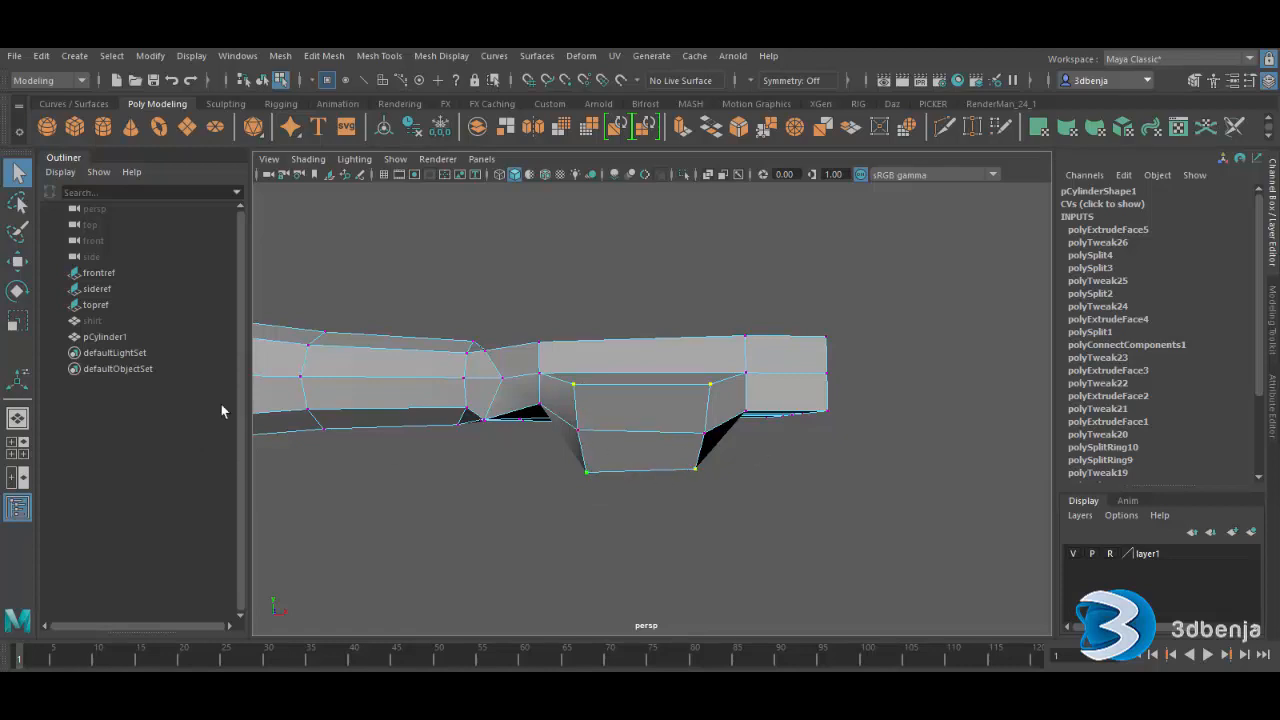
click(20, 322)
drag(567, 437, 592, 436)
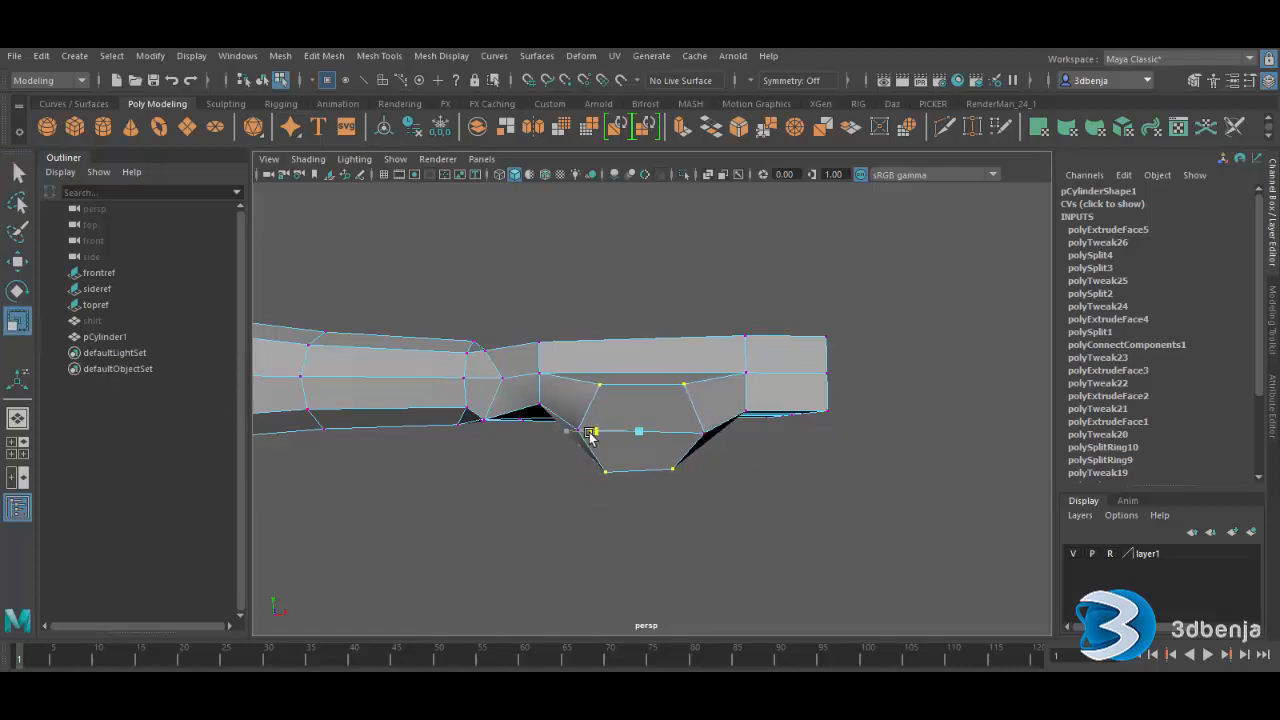
click(707, 524)
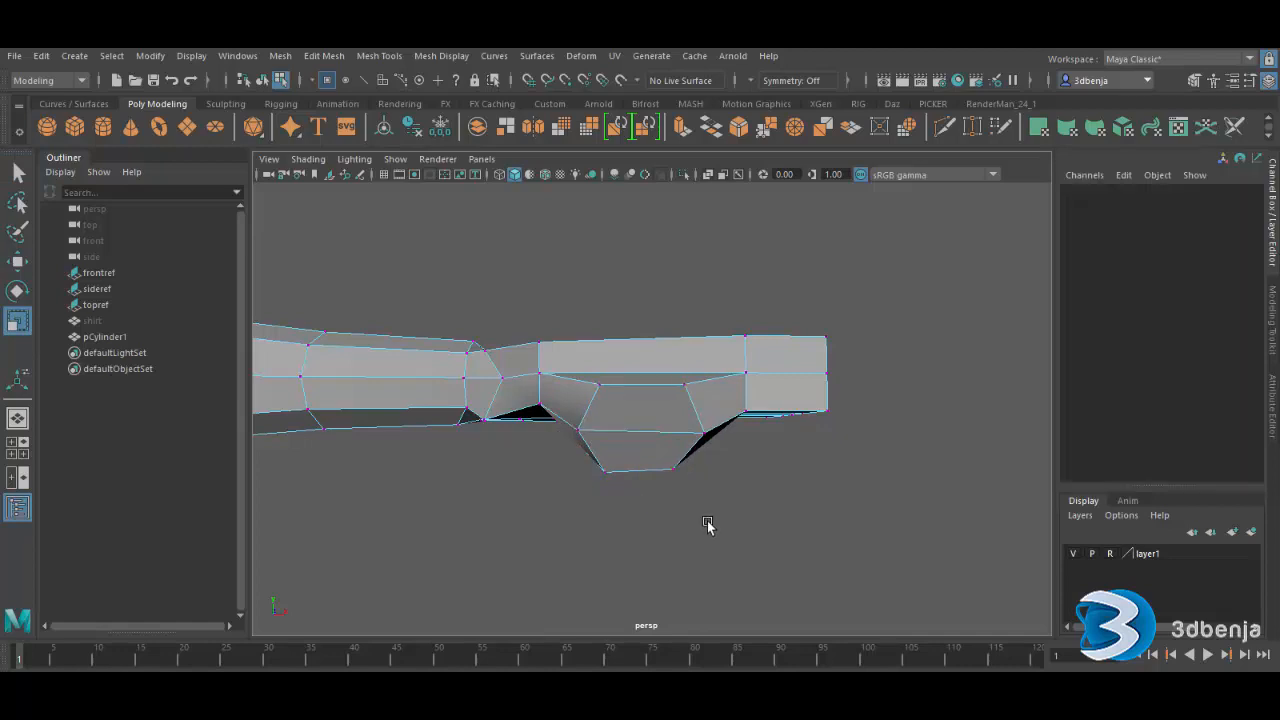
key(3)
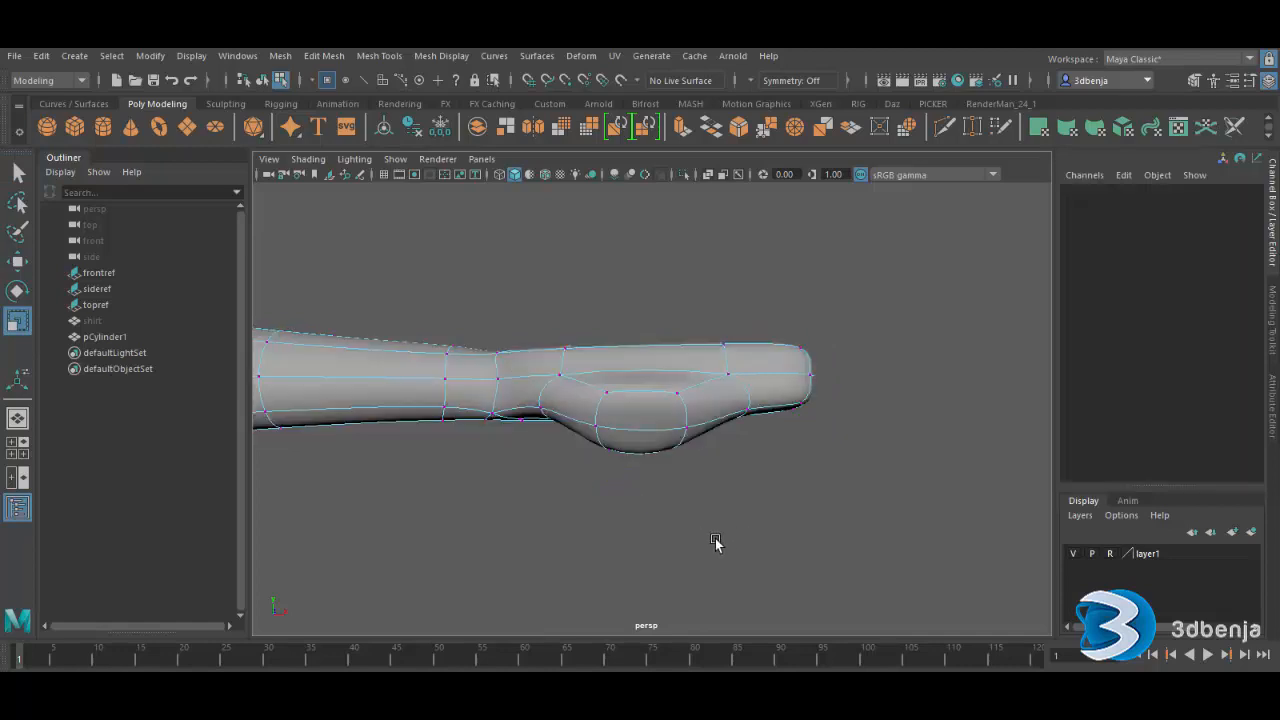
- Extrude the two end faces of the thumb base outward by 0.44
alt+drag(716, 542, 640, 394)
right_drag(637, 292, 618, 335)
click(623, 352)
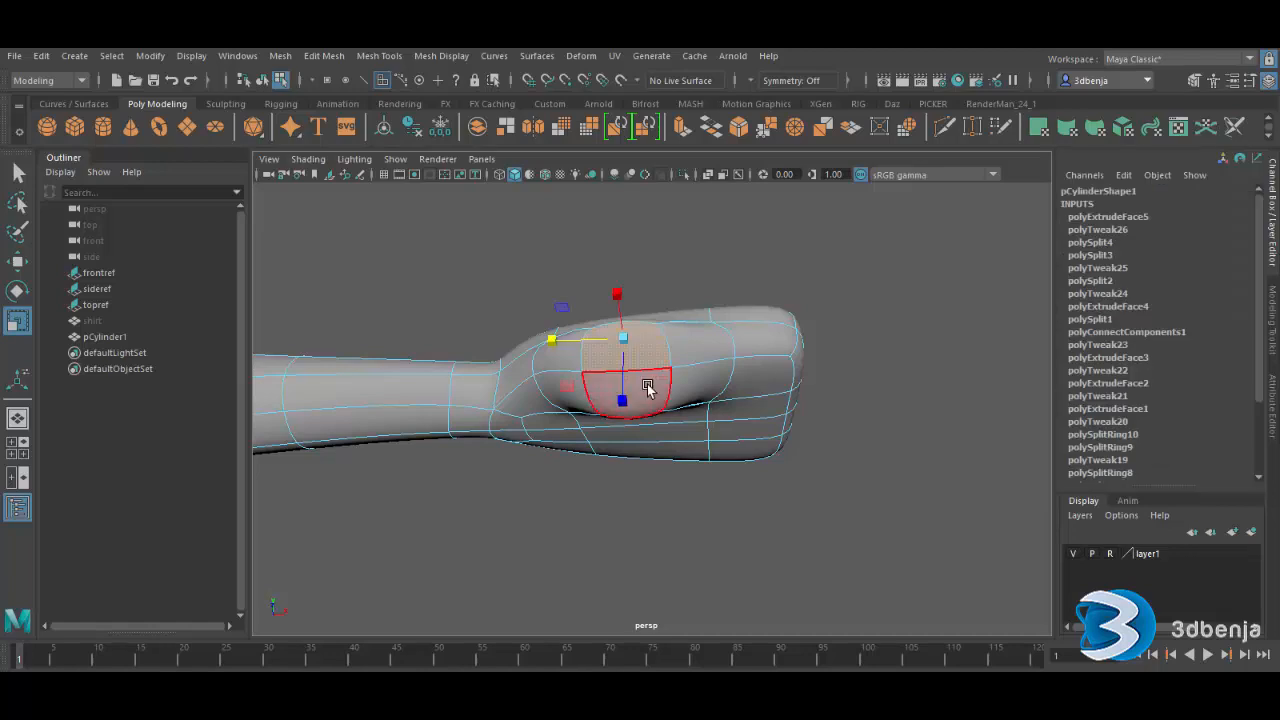
shift+click(648, 388)
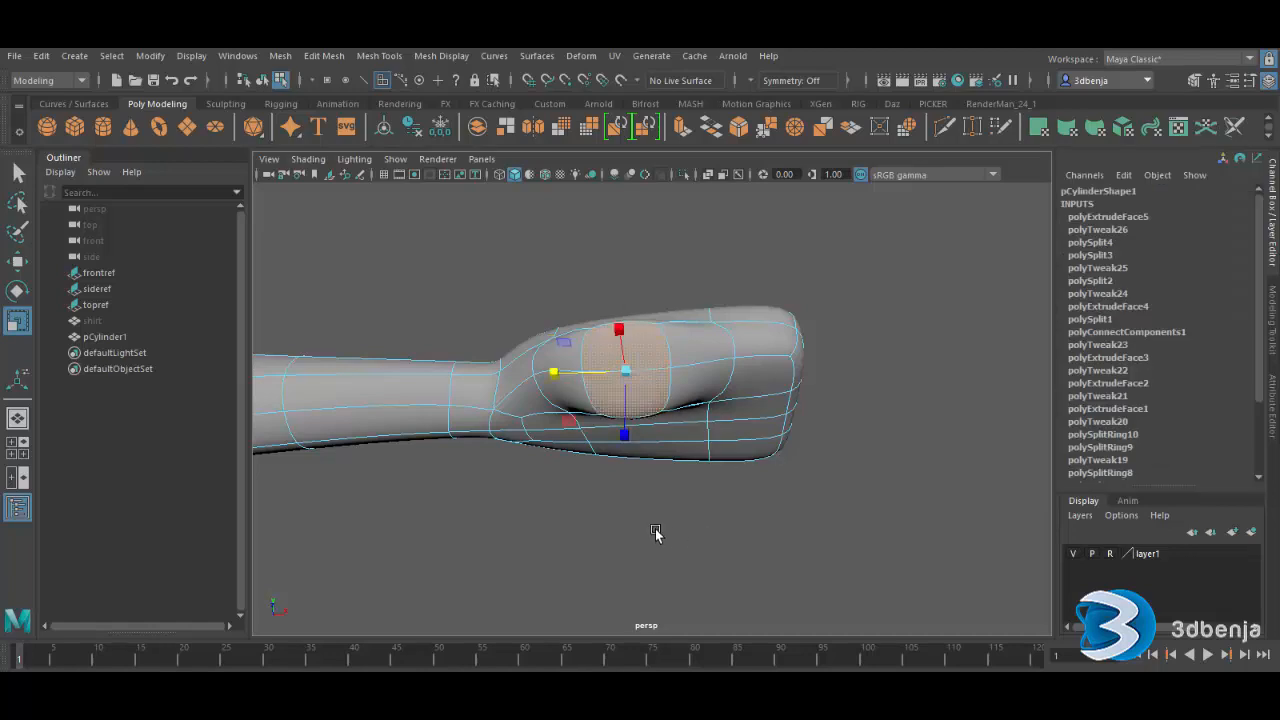
alt+drag(655, 533, 562, 569)
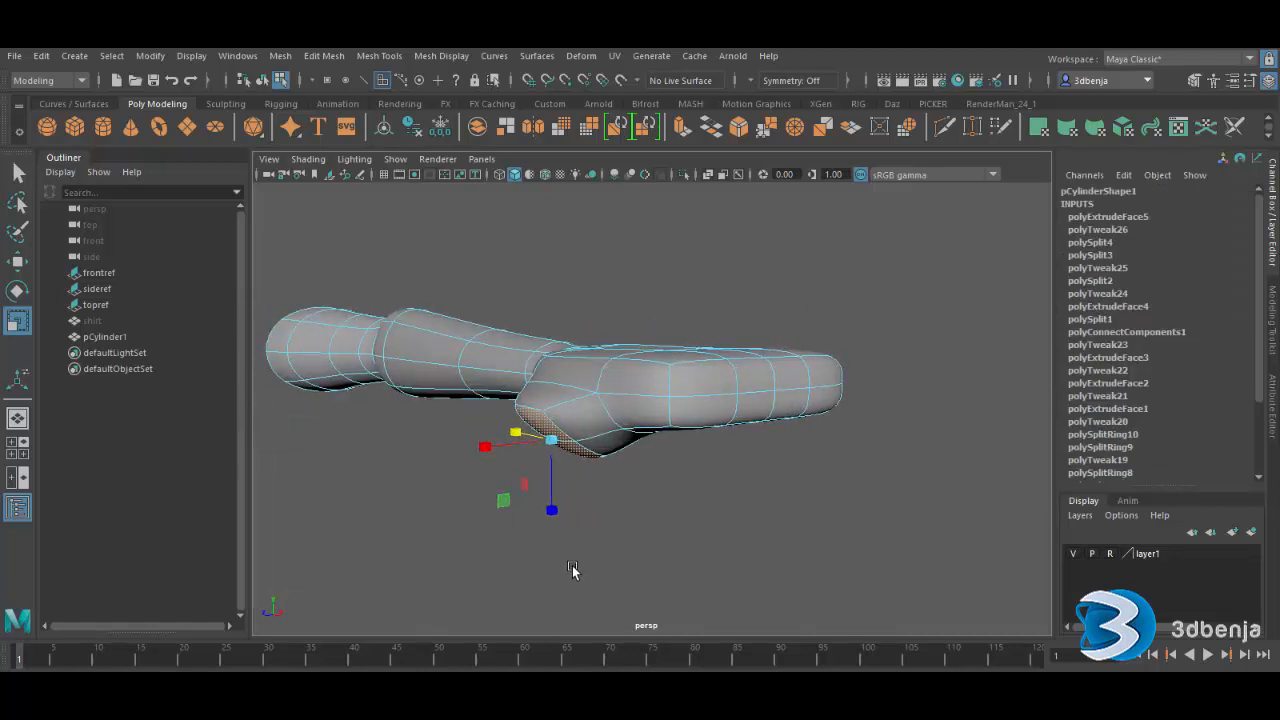
key(ctrl+e)
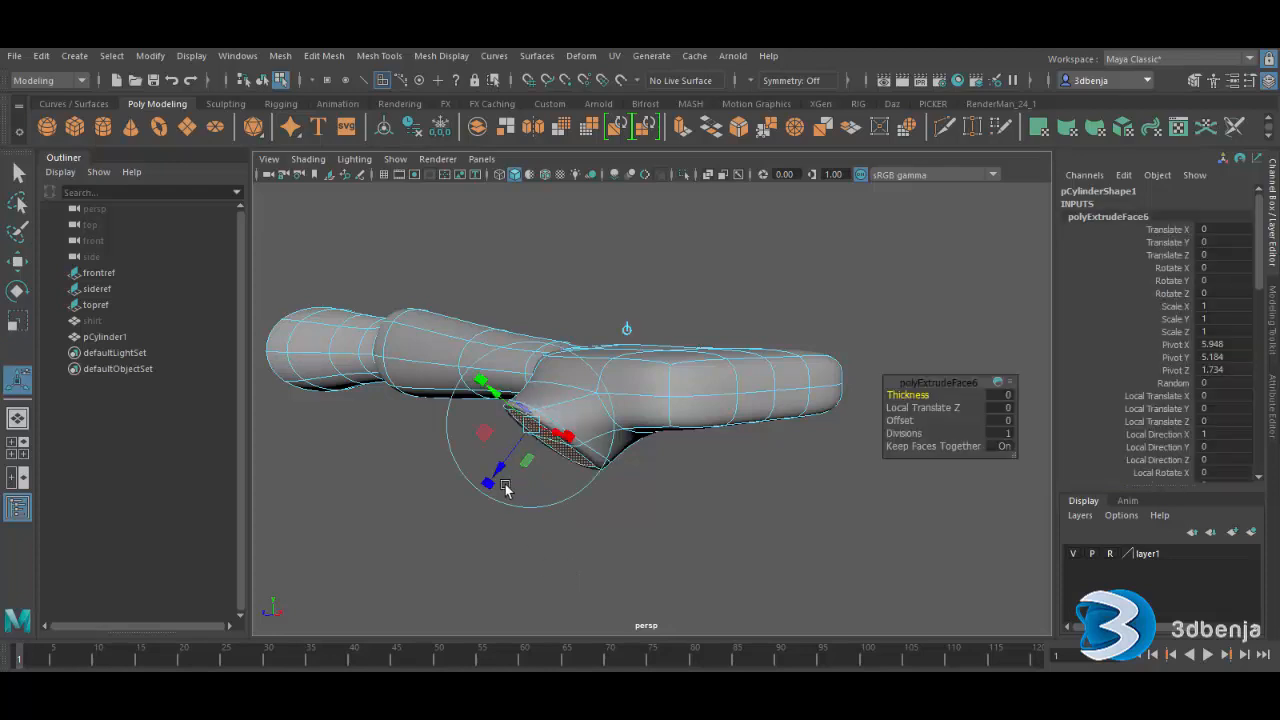
drag(505, 487, 424, 556)
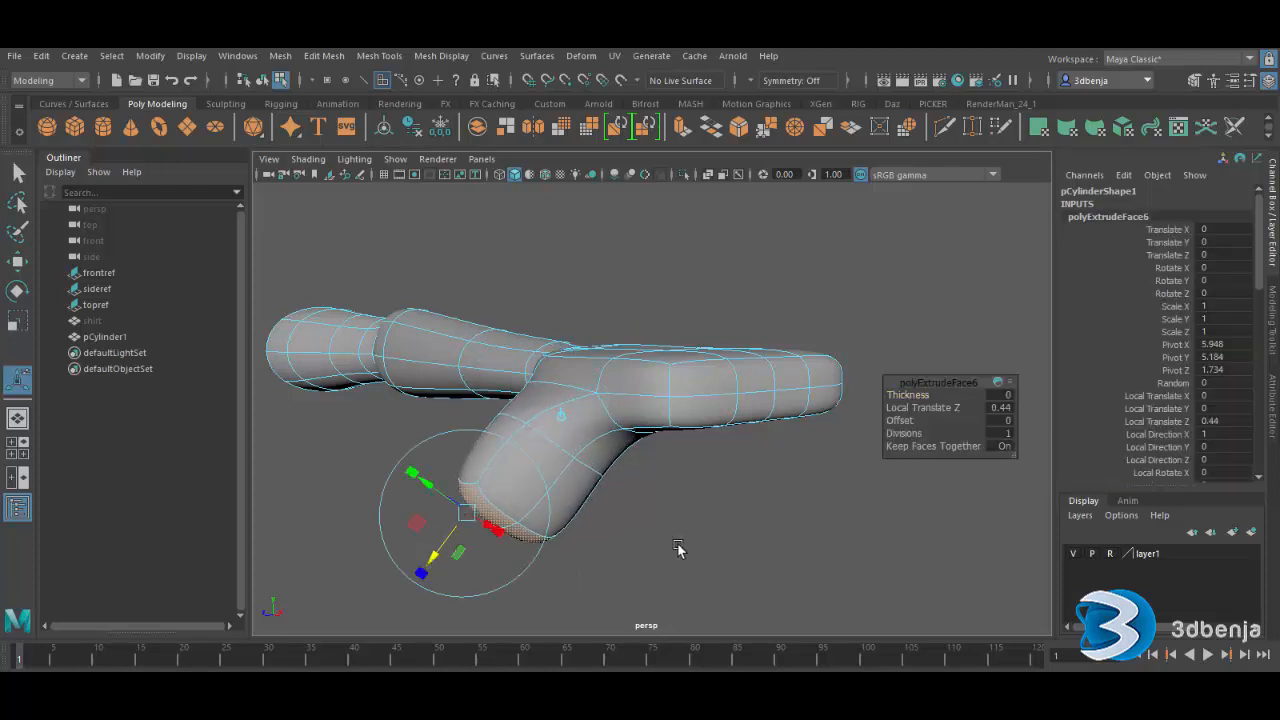
- Shift the extruded thumb end faces 0.048 in local X toward the fingers in the top view, and switch to the Move tool
key(space)
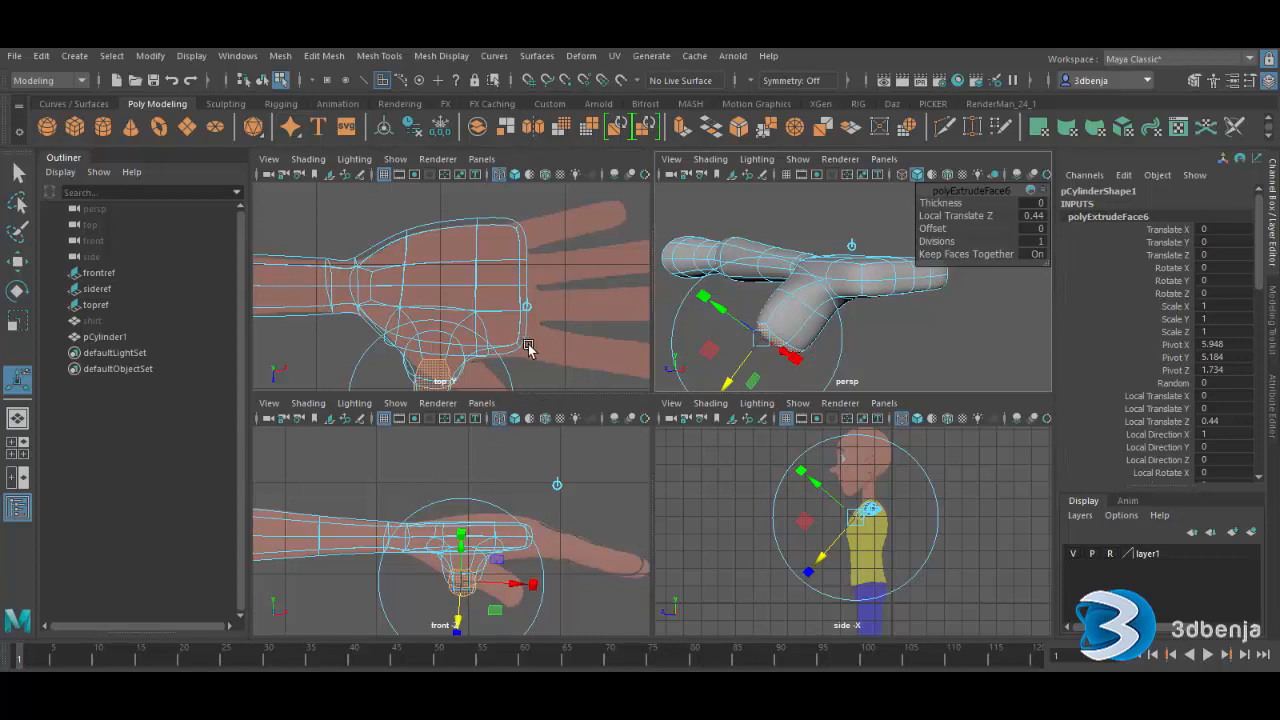
alt+middle_drag(531, 349, 486, 293)
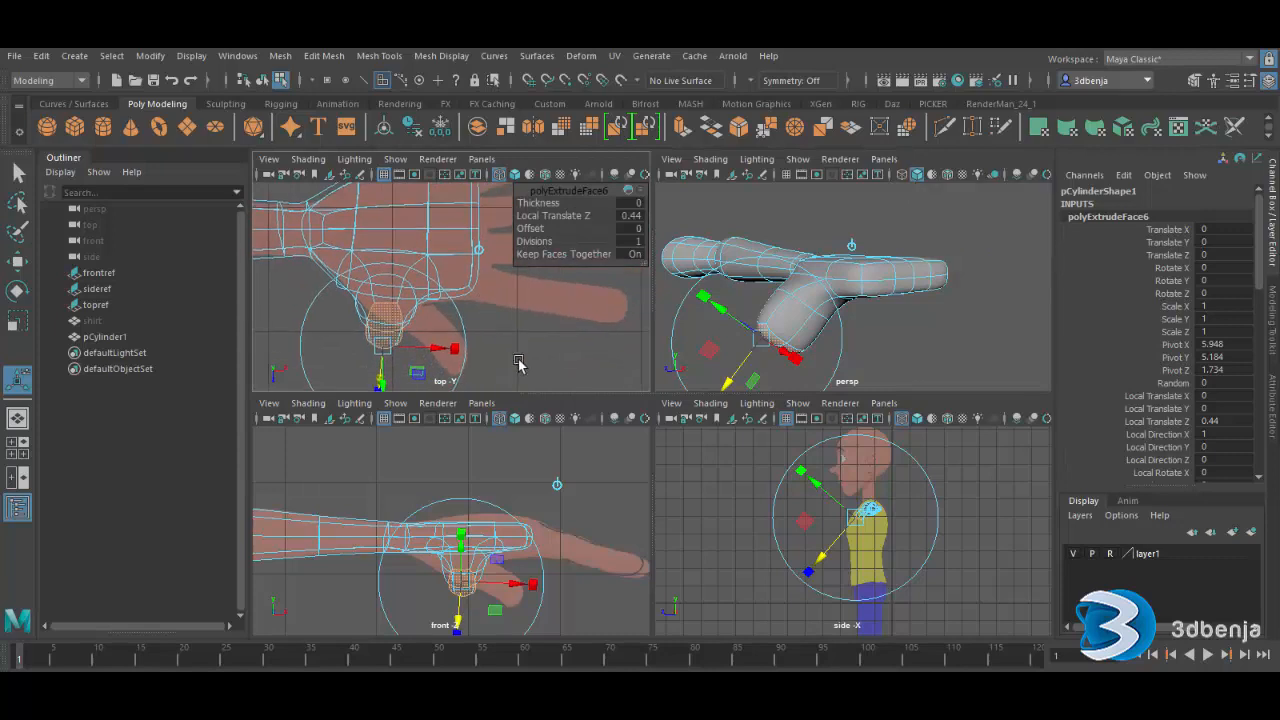
key(space)
drag(584, 530, 597, 530)
click(18, 262)
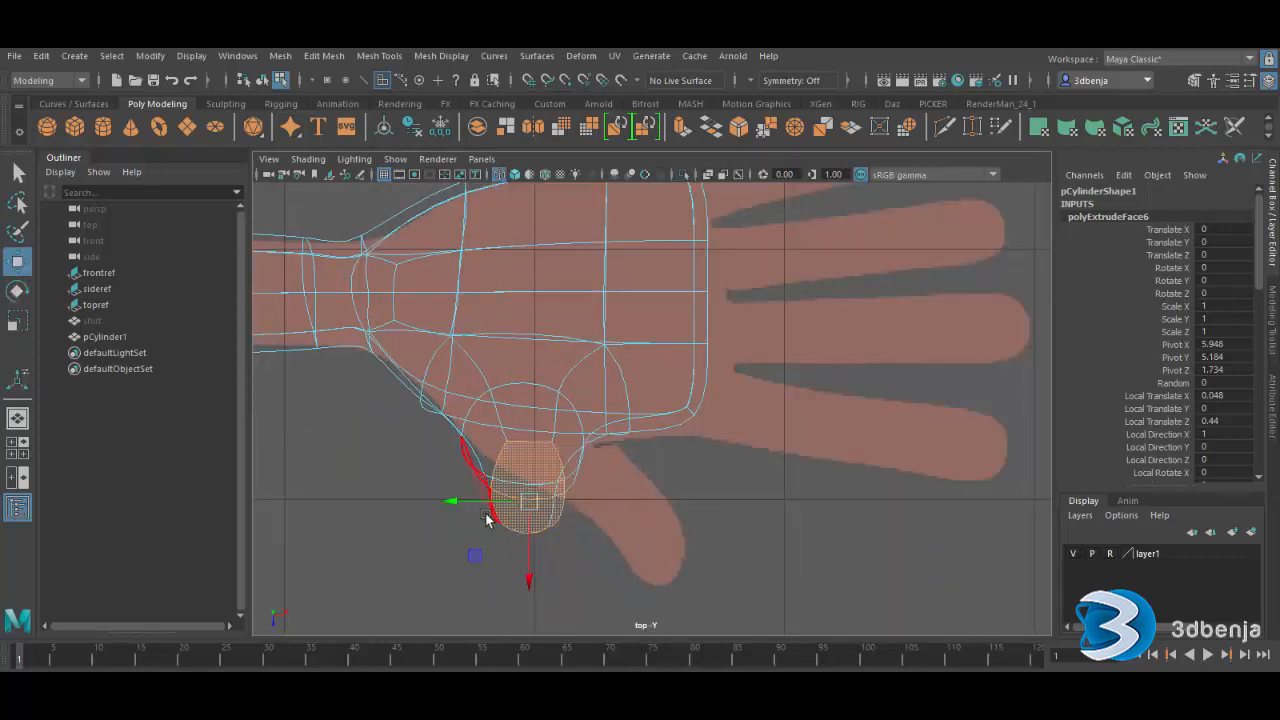
- Move the extruded thumb end face onto the reference thumb tip in the top and front views
drag(480, 507, 679, 578)
key(space)
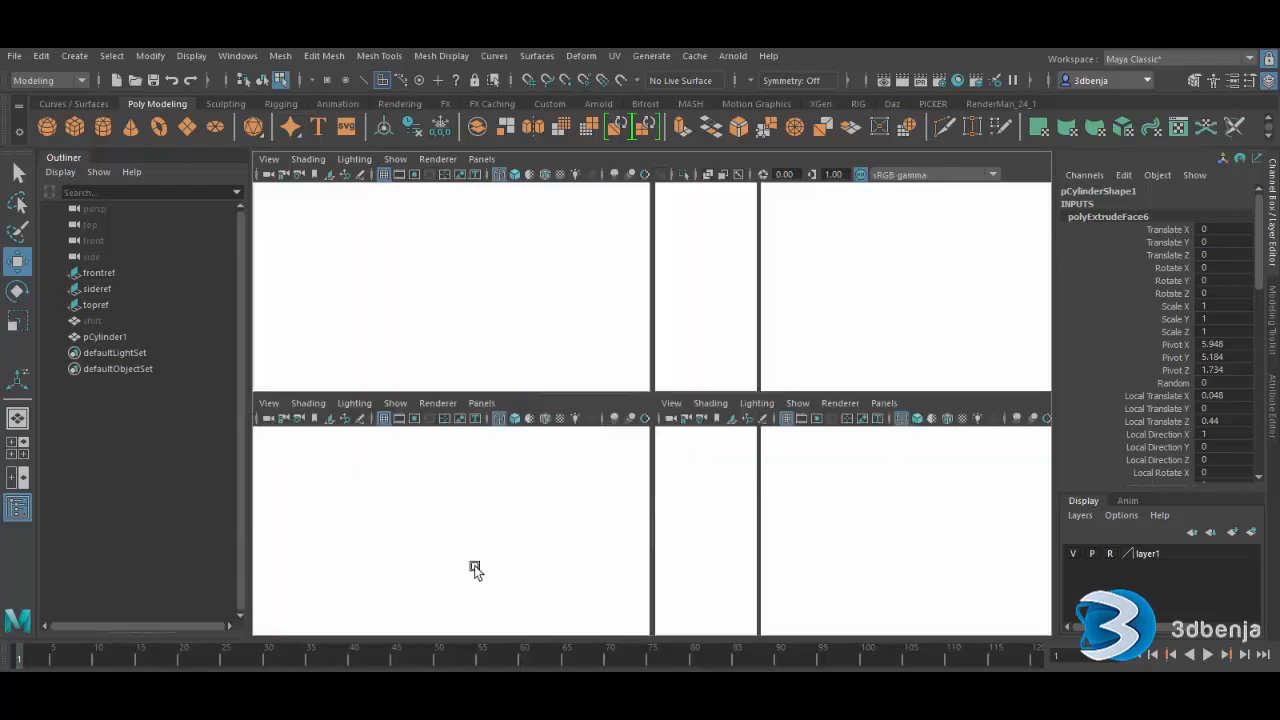
key(space)
scroll(680, 586, up, 2)
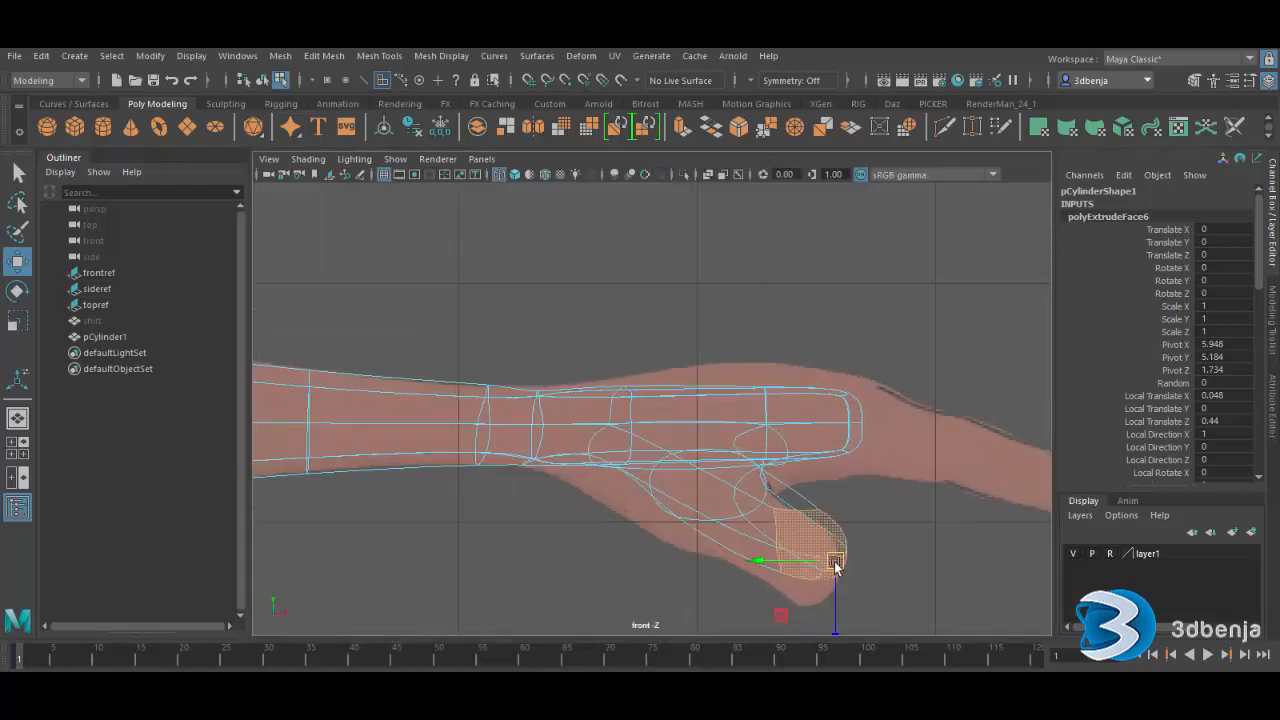
drag(835, 558, 831, 595)
scroll(820, 317, down, 4)
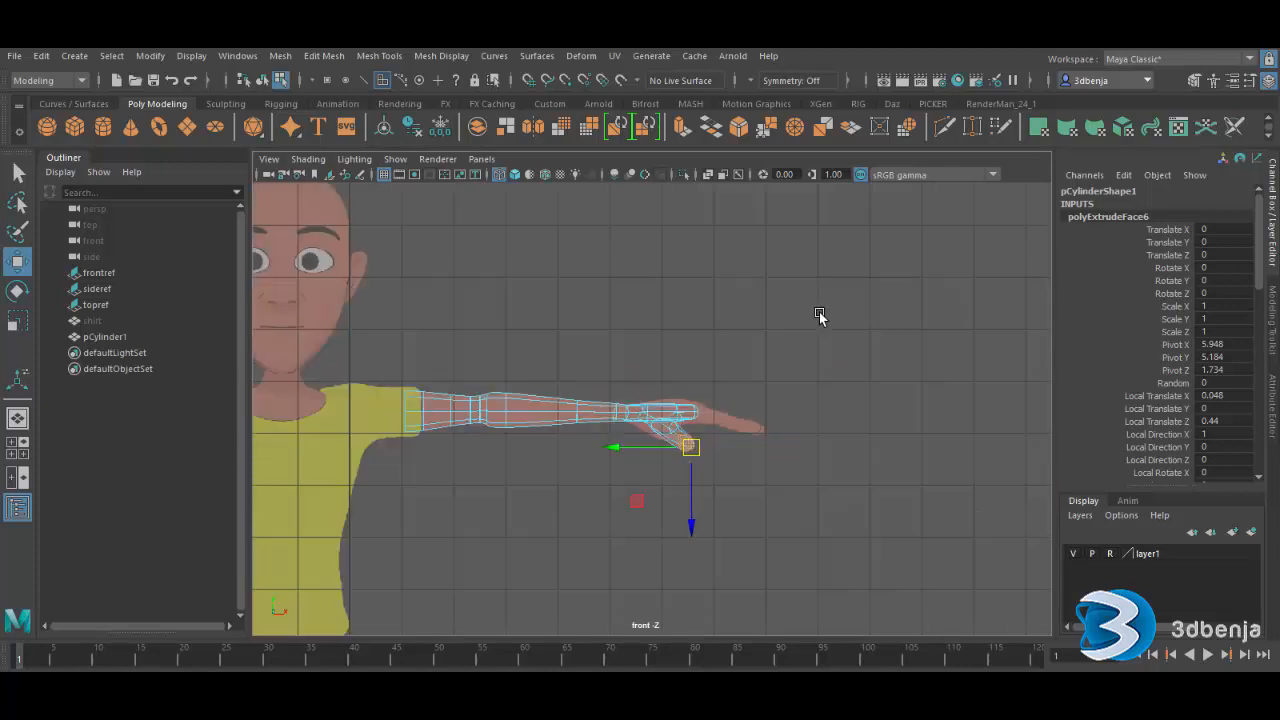
scroll(829, 300, up, 2)
key(space)
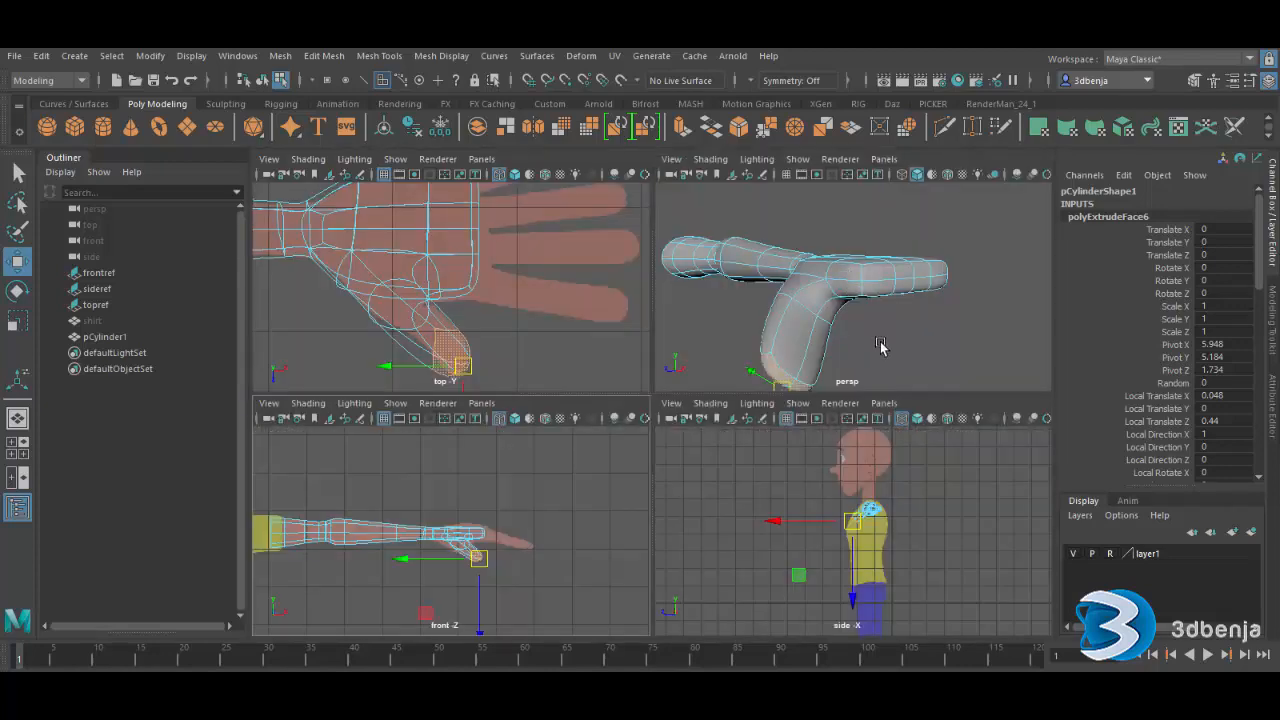
alt+drag(852, 358, 830, 285)
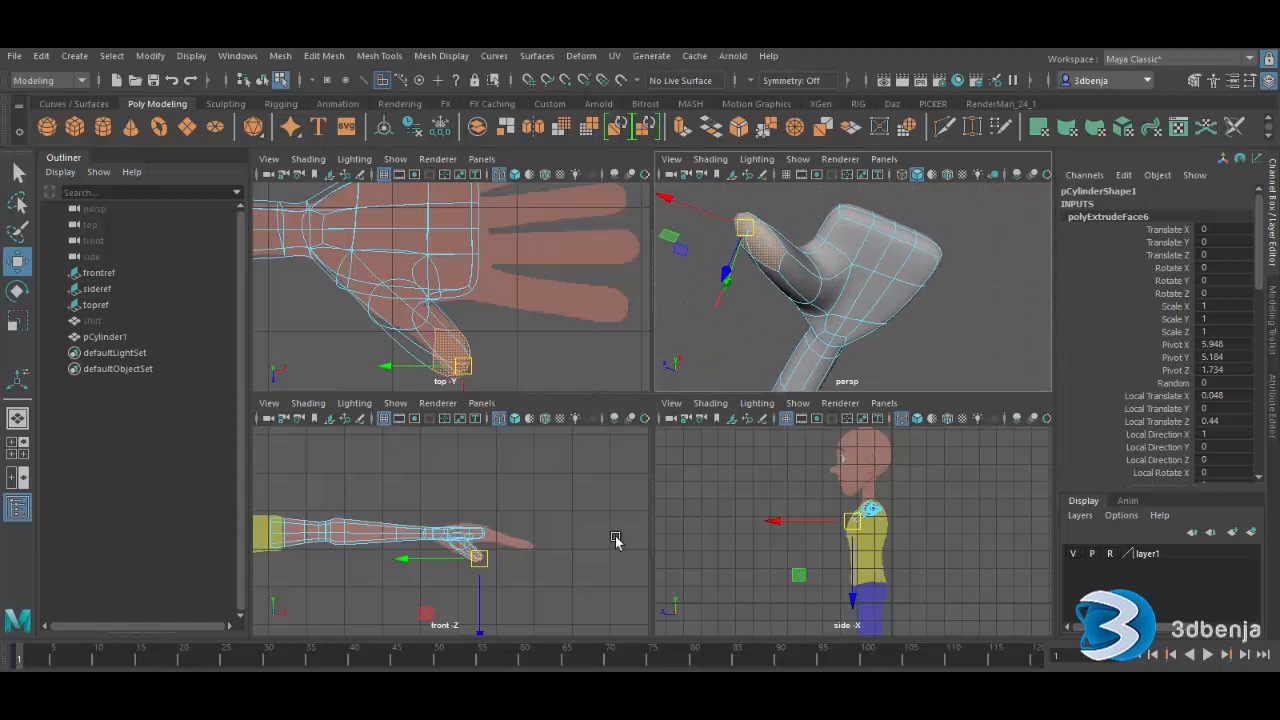
- Turn off the smooth preview and uniformly scale down the thumb's end face to fit the reference thumb tip
scroll(512, 568, up, 5)
alt+middle_drag(607, 607, 422, 489)
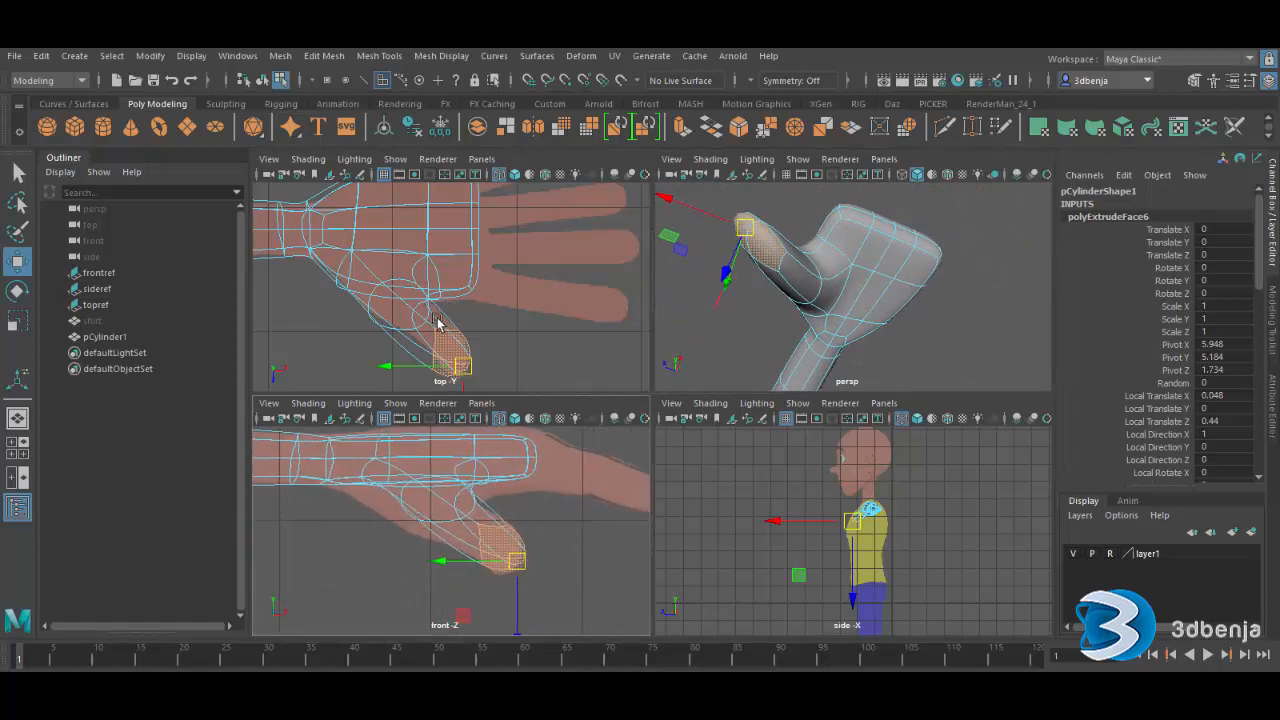
key(1)
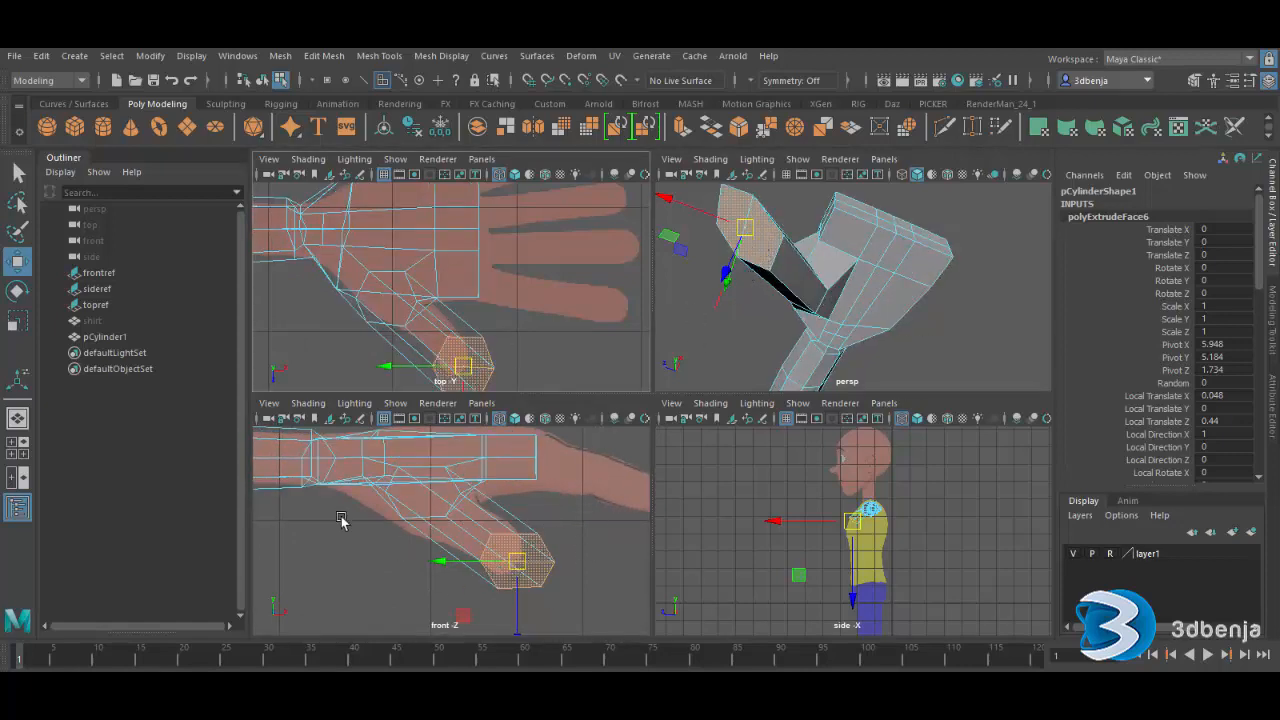
click(20, 326)
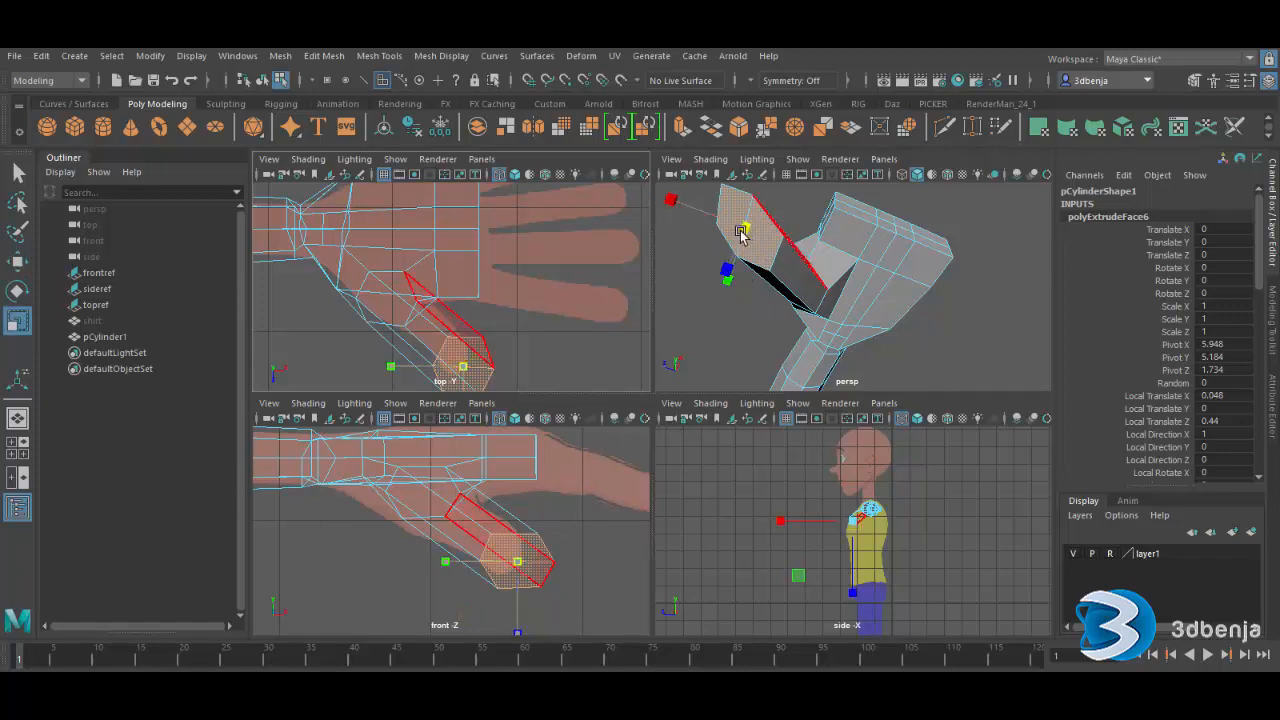
drag(729, 241, 716, 236)
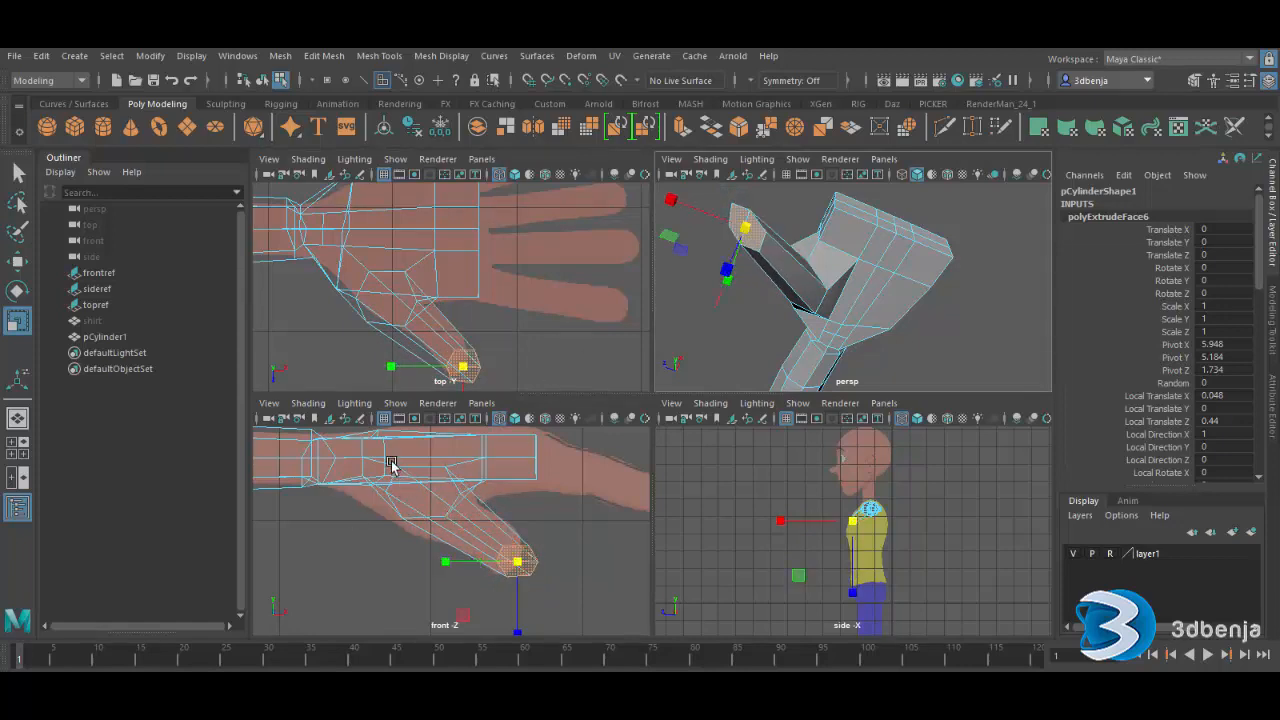
- Switch to vertex editing, select the vertices at the thumb's base, and restore the smooth preview
right_drag(425, 495, 350, 291)
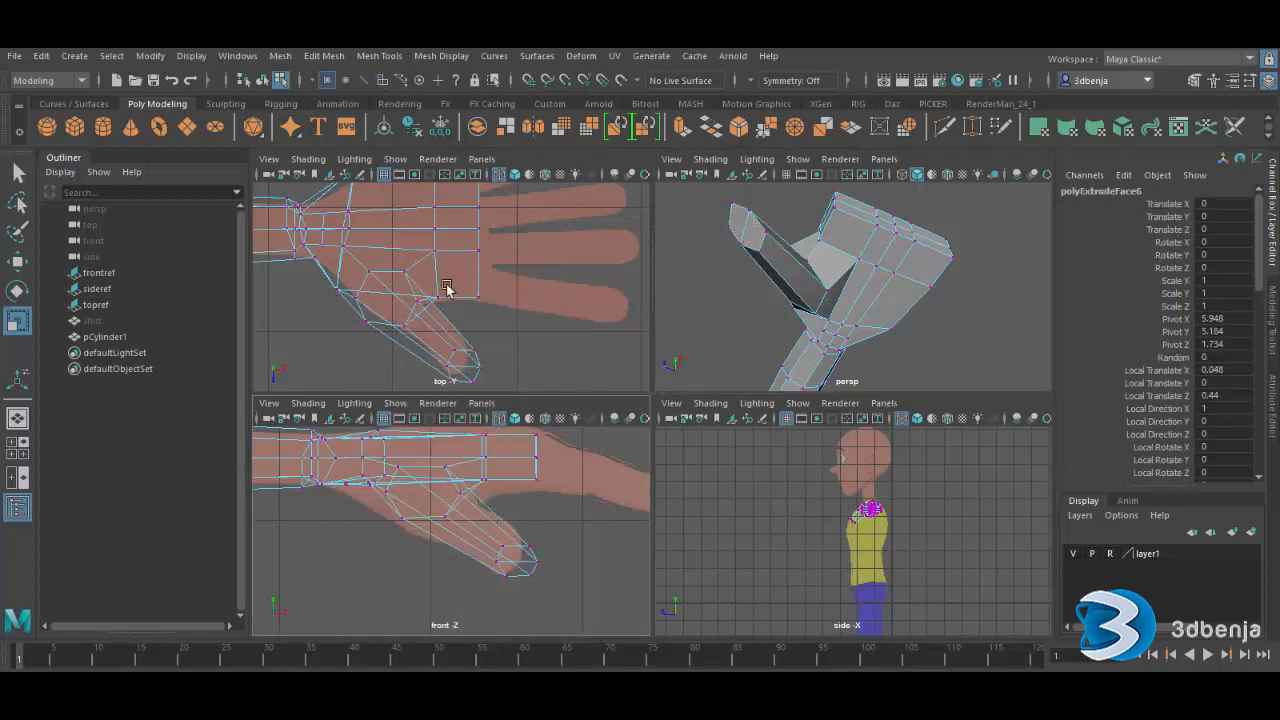
drag(333, 341, 386, 284)
key(3)
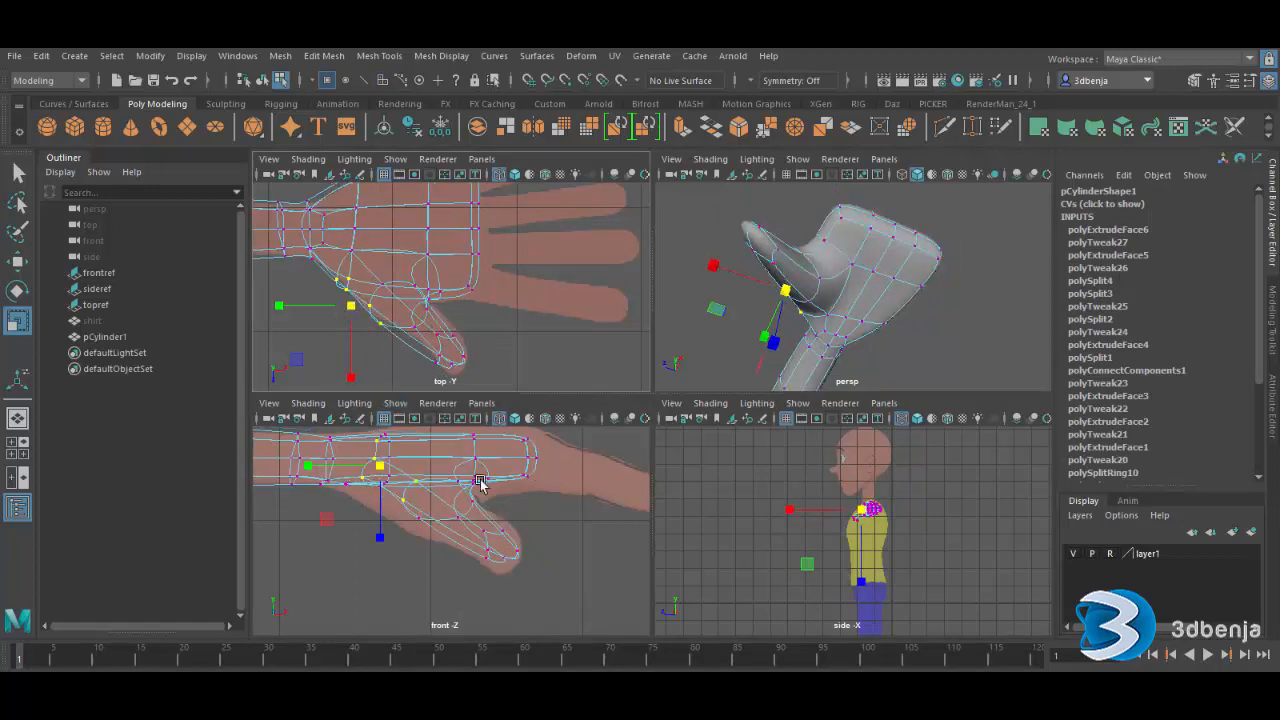
- Move the thumb-base vertex nearest the wrist toward the lower hand outline in the front reference view
click(378, 506)
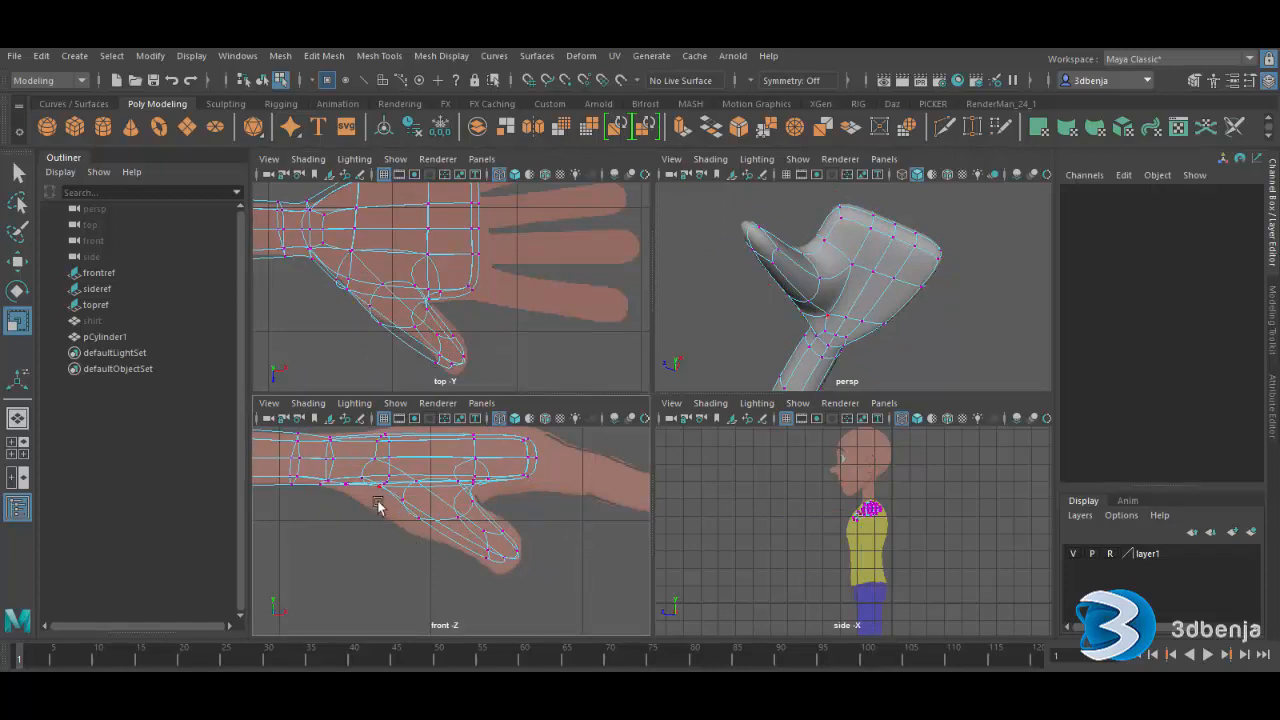
scroll(372, 525, up, 2)
drag(338, 489, 420, 545)
key(f)
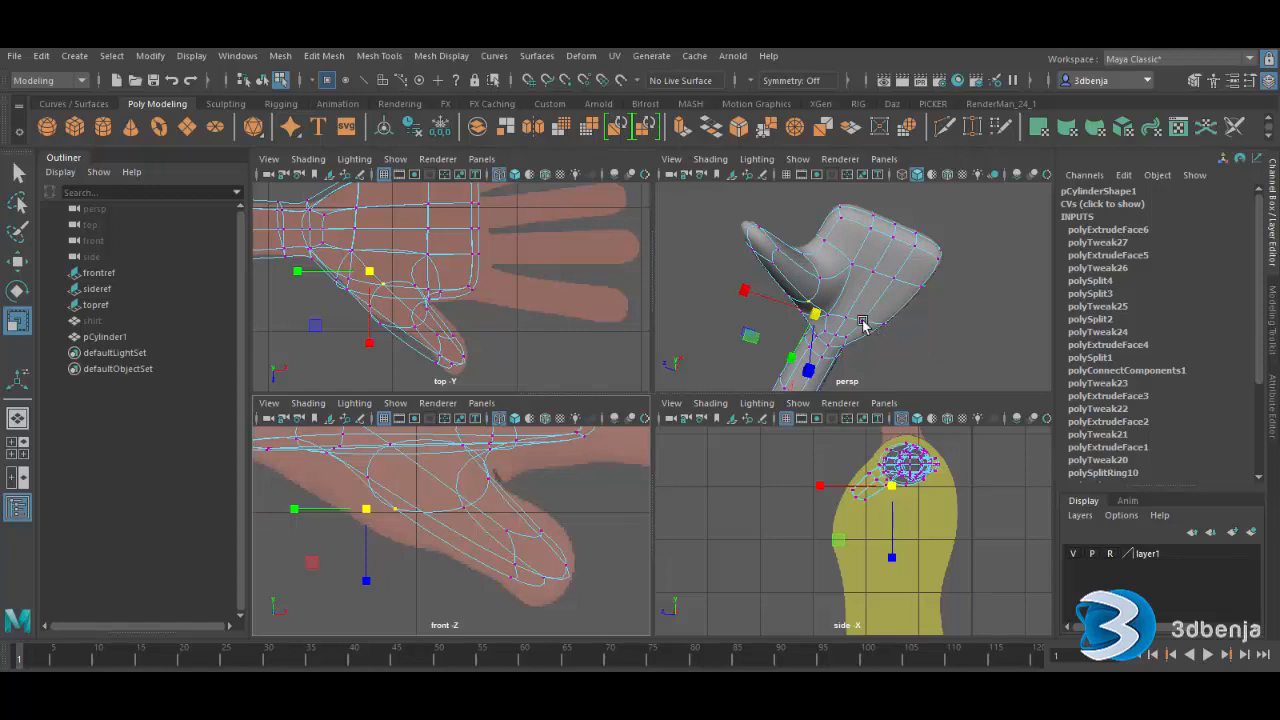
click(848, 277)
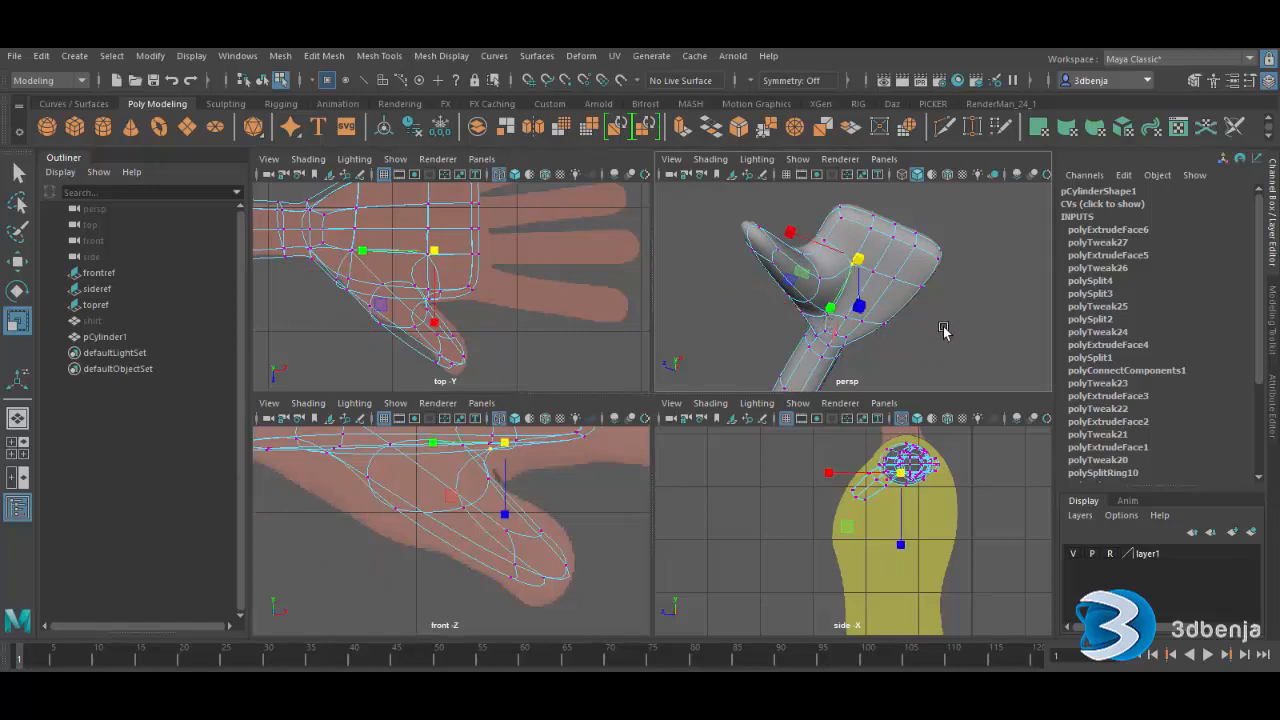
alt+drag(943, 320, 904, 335)
scroll(904, 335, up, 3)
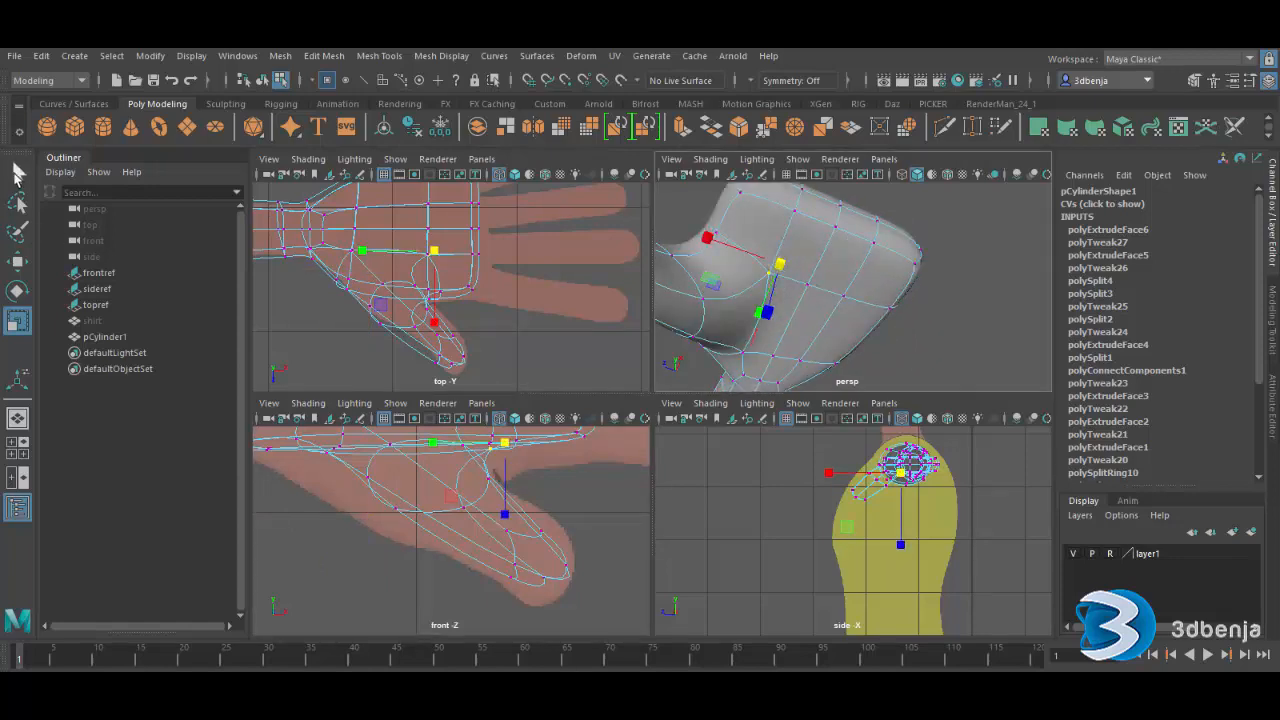
click(17, 174)
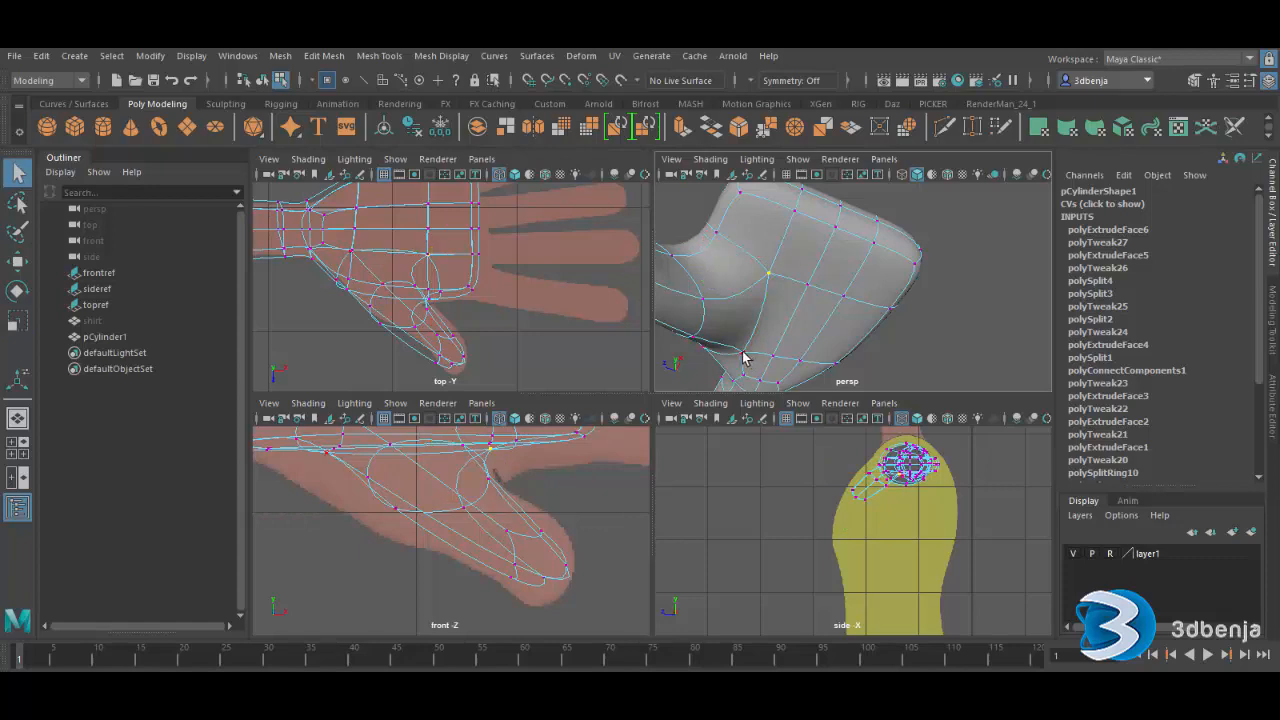
click(17, 260)
drag(410, 453, 302, 485)
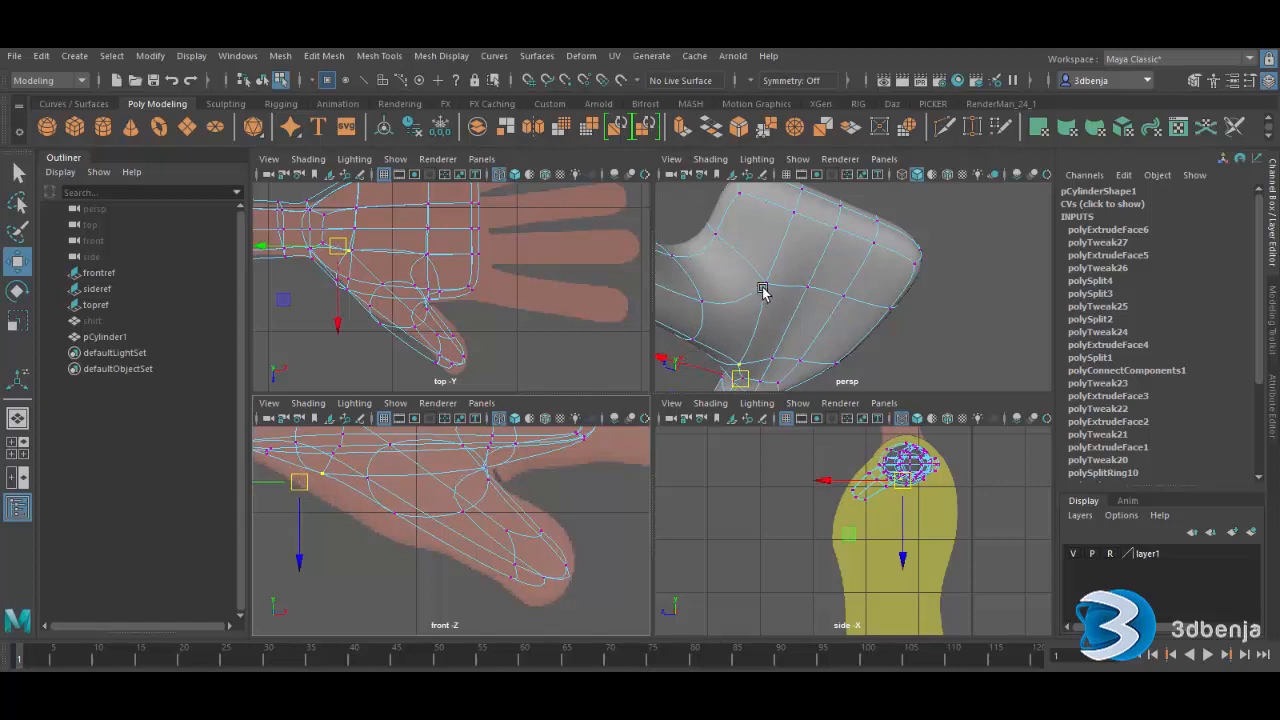
- Select the two vertices on the thumb's underside and move them slightly down toward the front reference outline
click(766, 284)
click(700, 304)
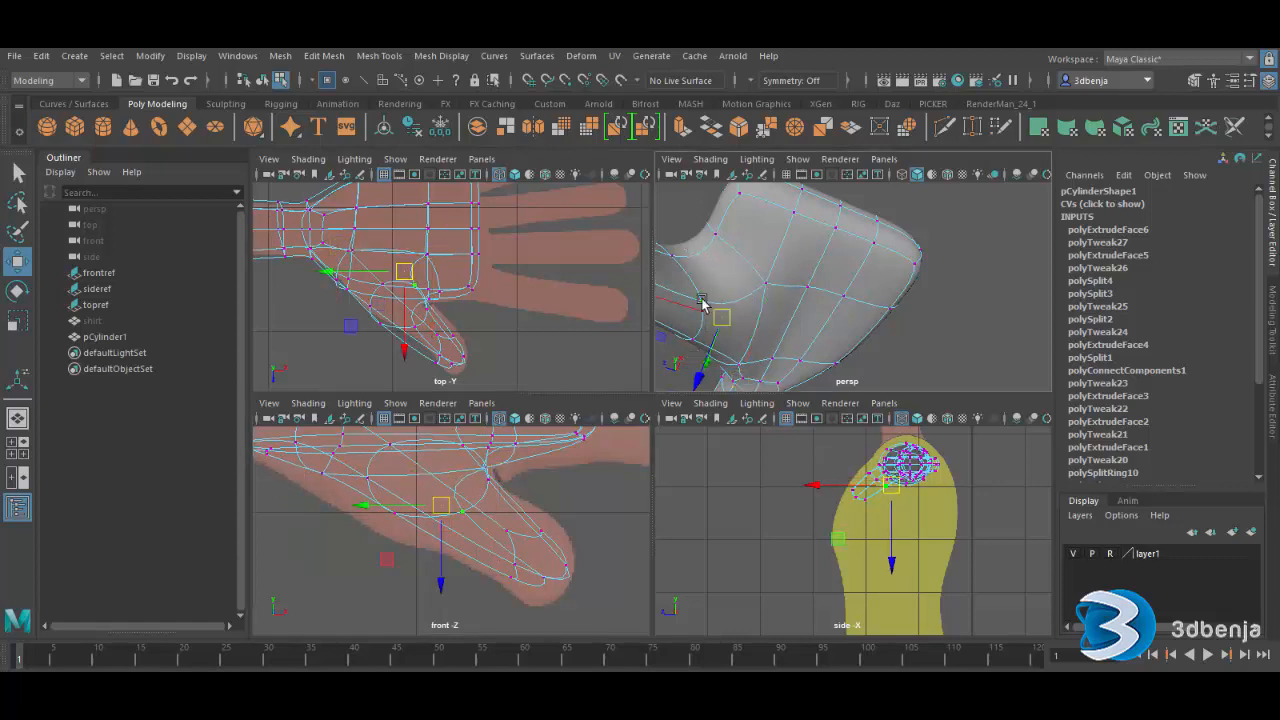
click(743, 320)
click(700, 304)
key(q)
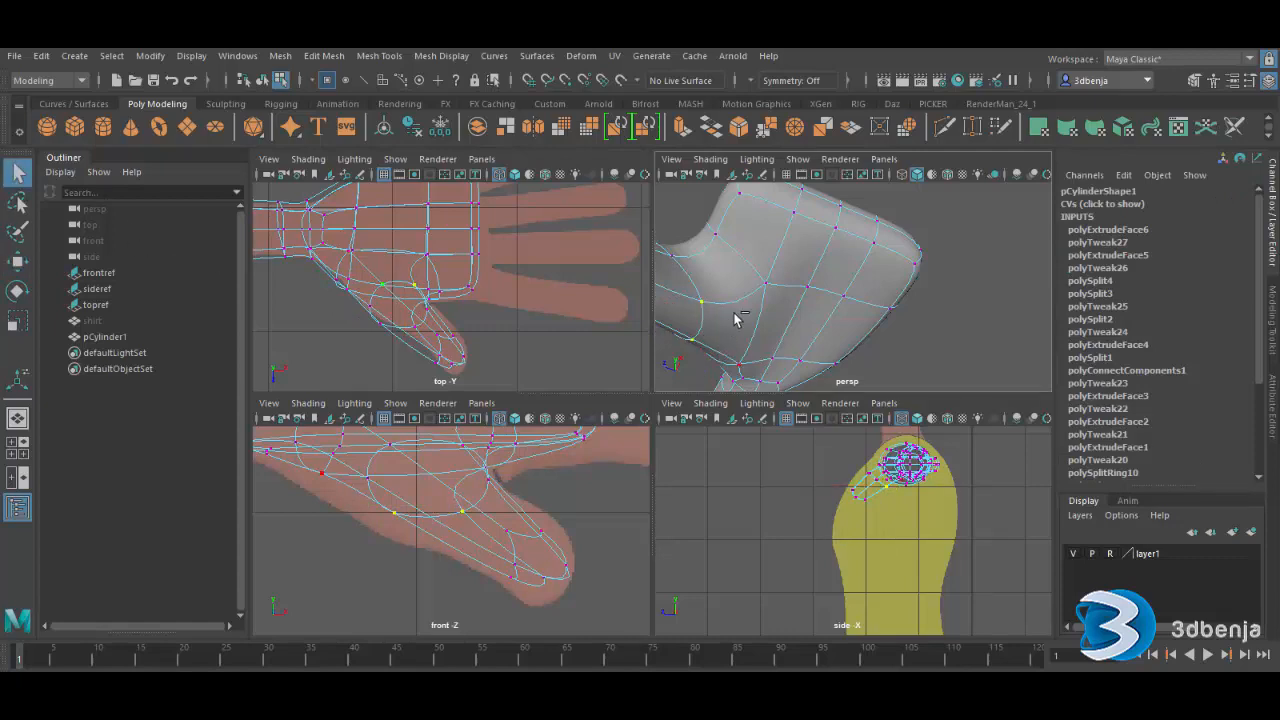
click(17, 261)
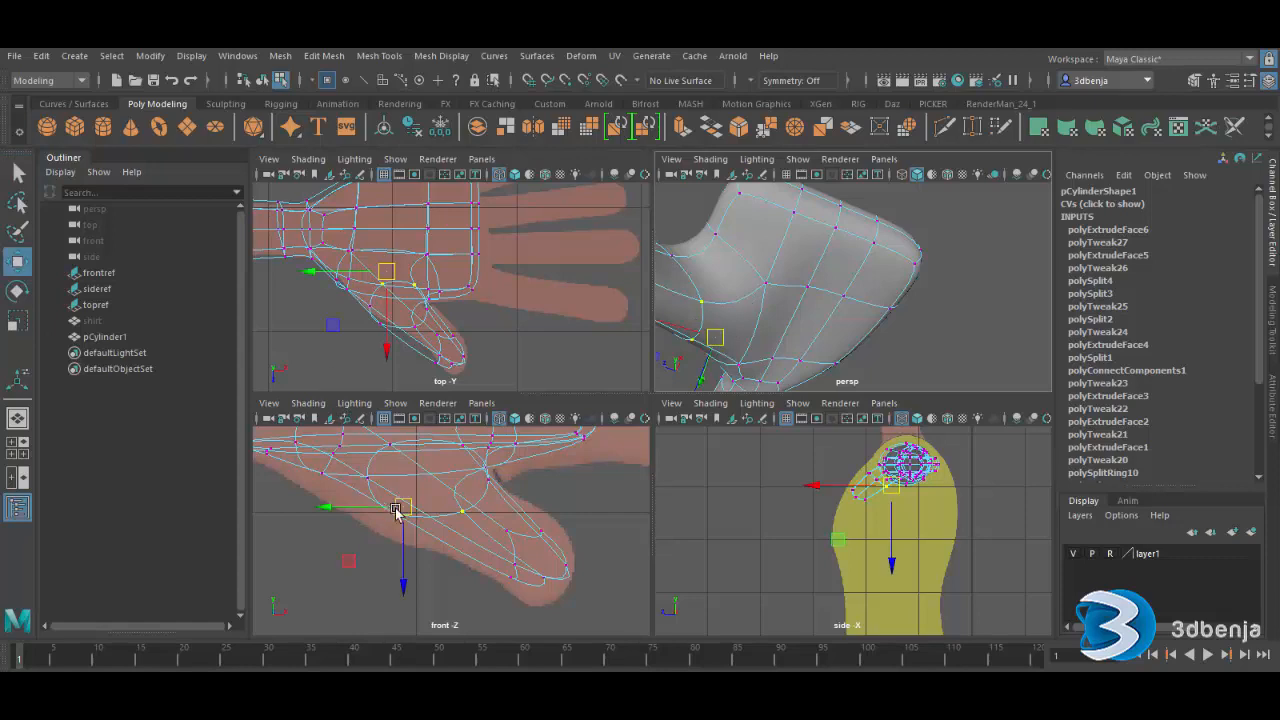
drag(406, 560, 404, 563)
click(555, 520)
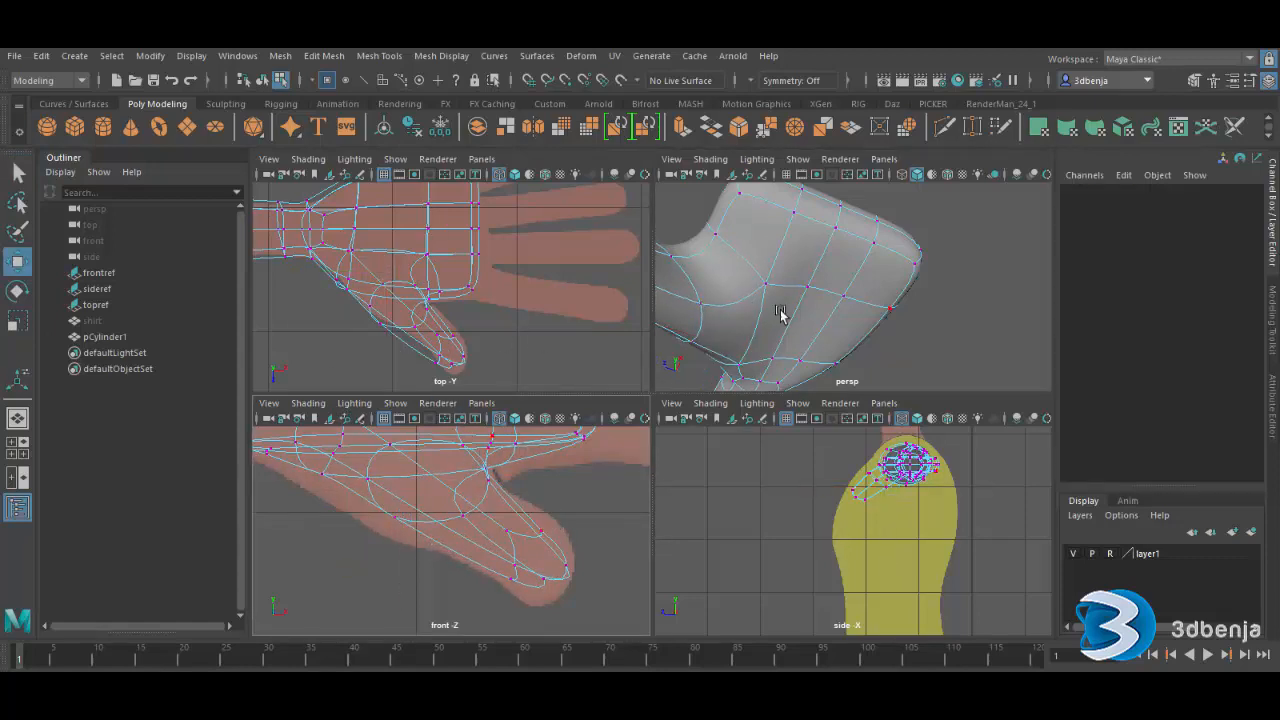
- Turn off the smooth preview and insert an edge loop around the thumb, about midway between its base and tip
scroll(838, 370, down, 3)
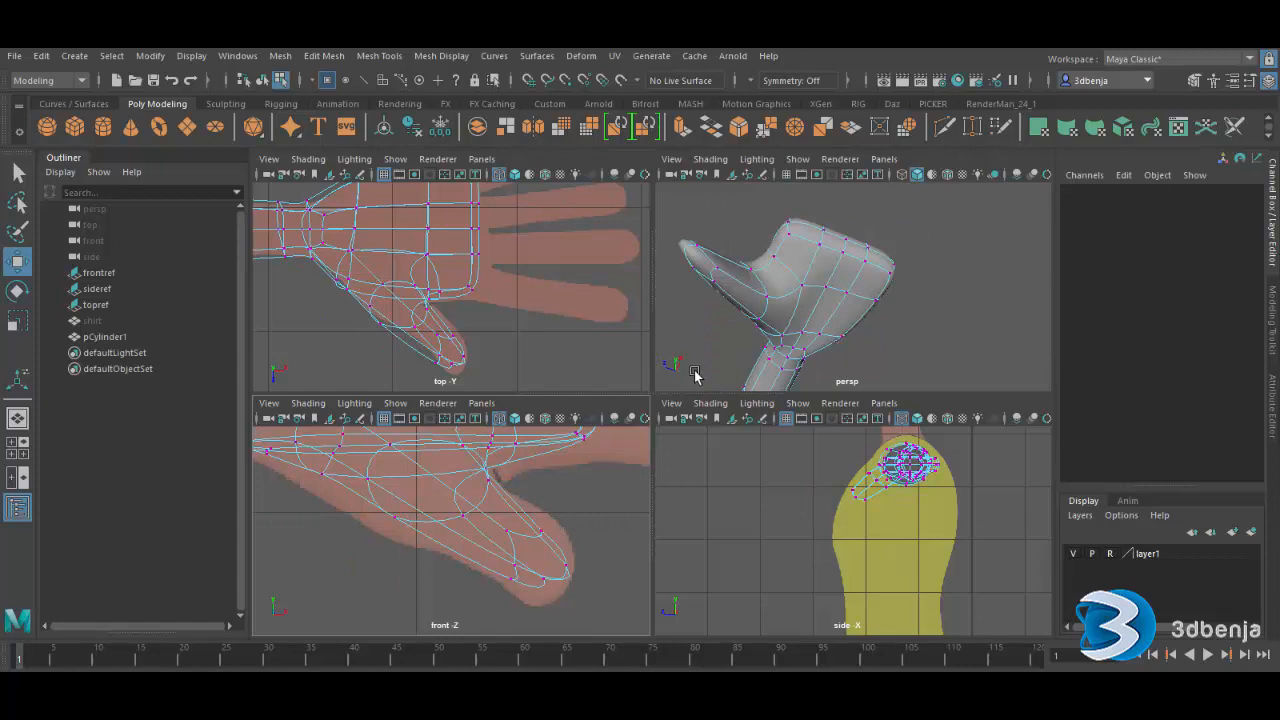
alt+drag(694, 374, 849, 300)
key(space)
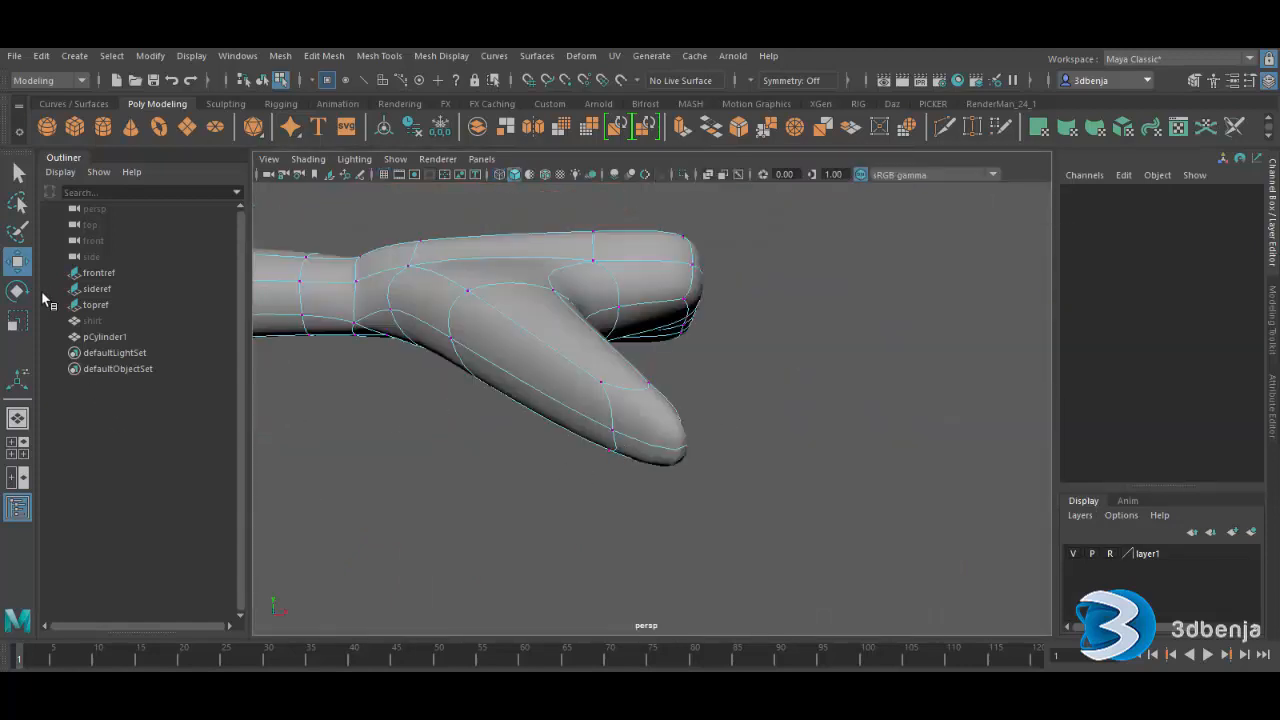
key(1)
click(588, 379)
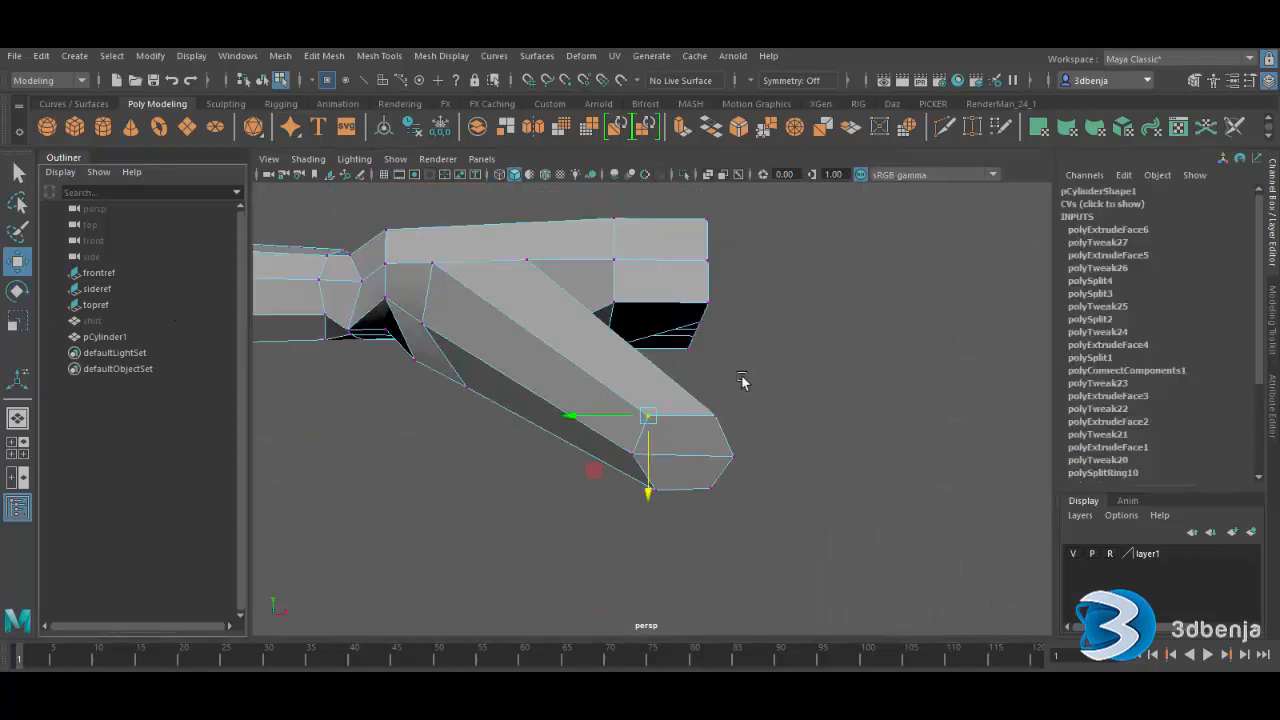
alt+drag(741, 376, 840, 389)
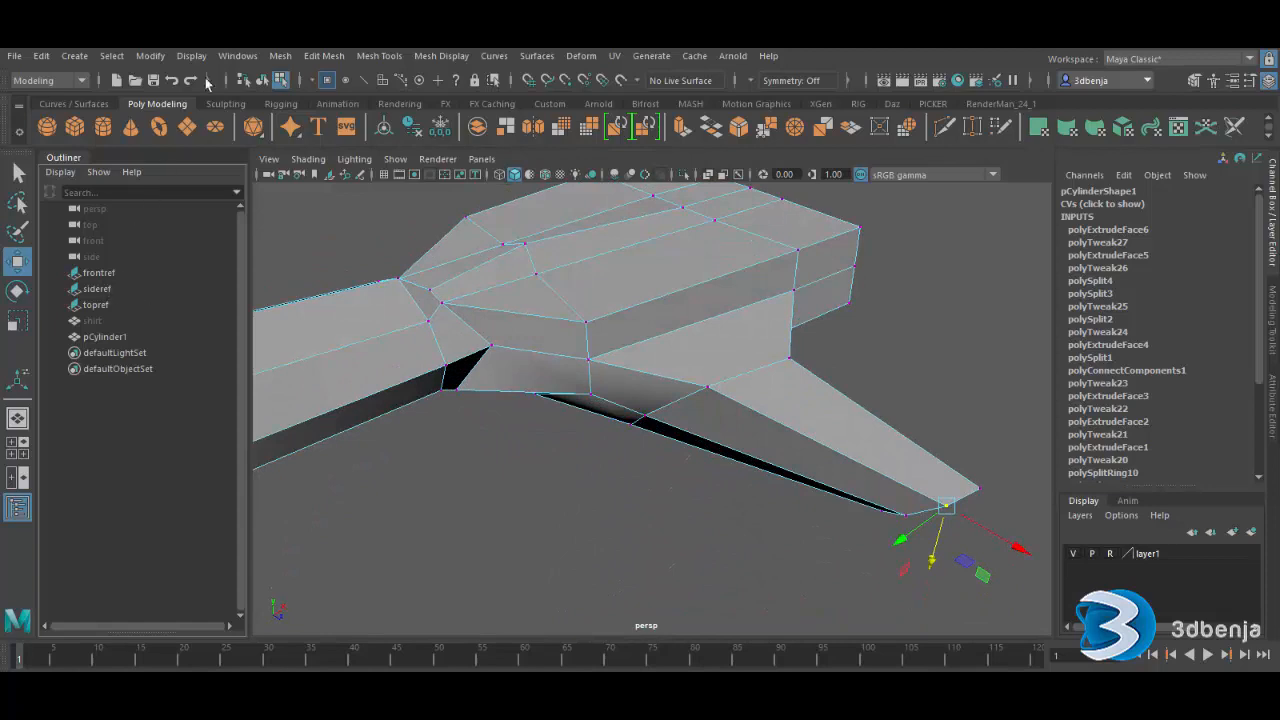
click(280, 56)
mouse_move(379, 56)
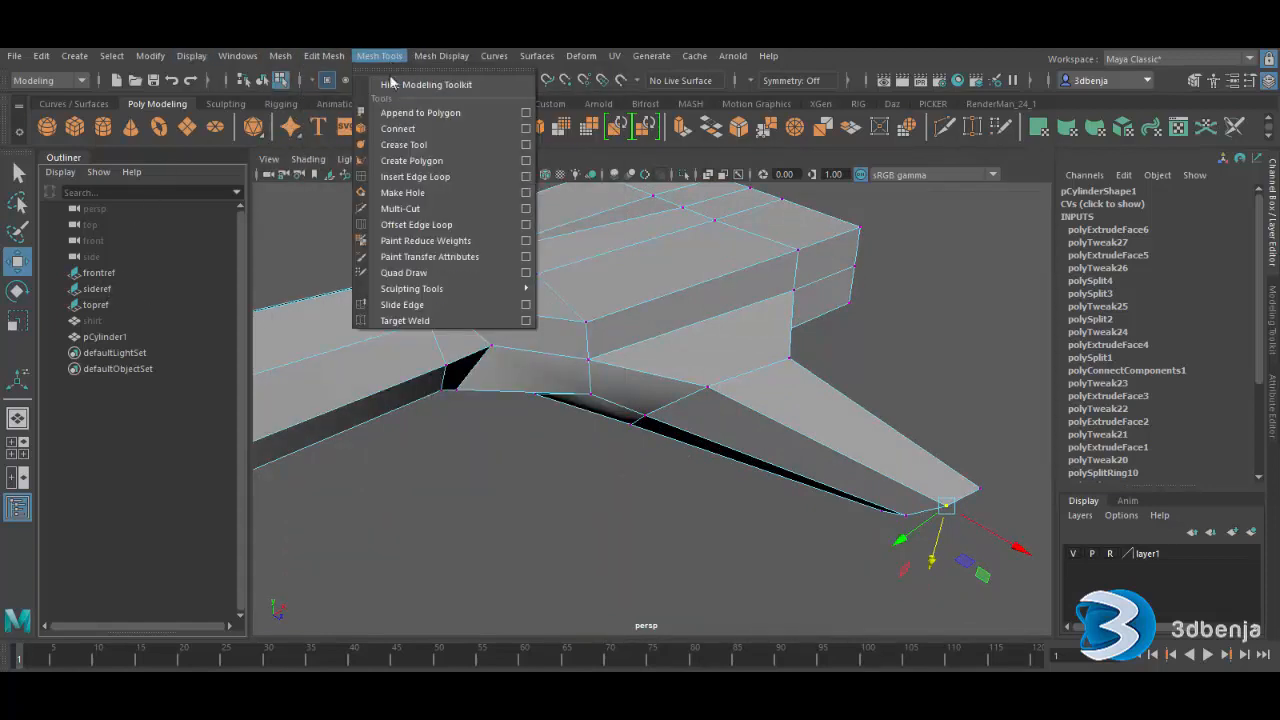
click(415, 176)
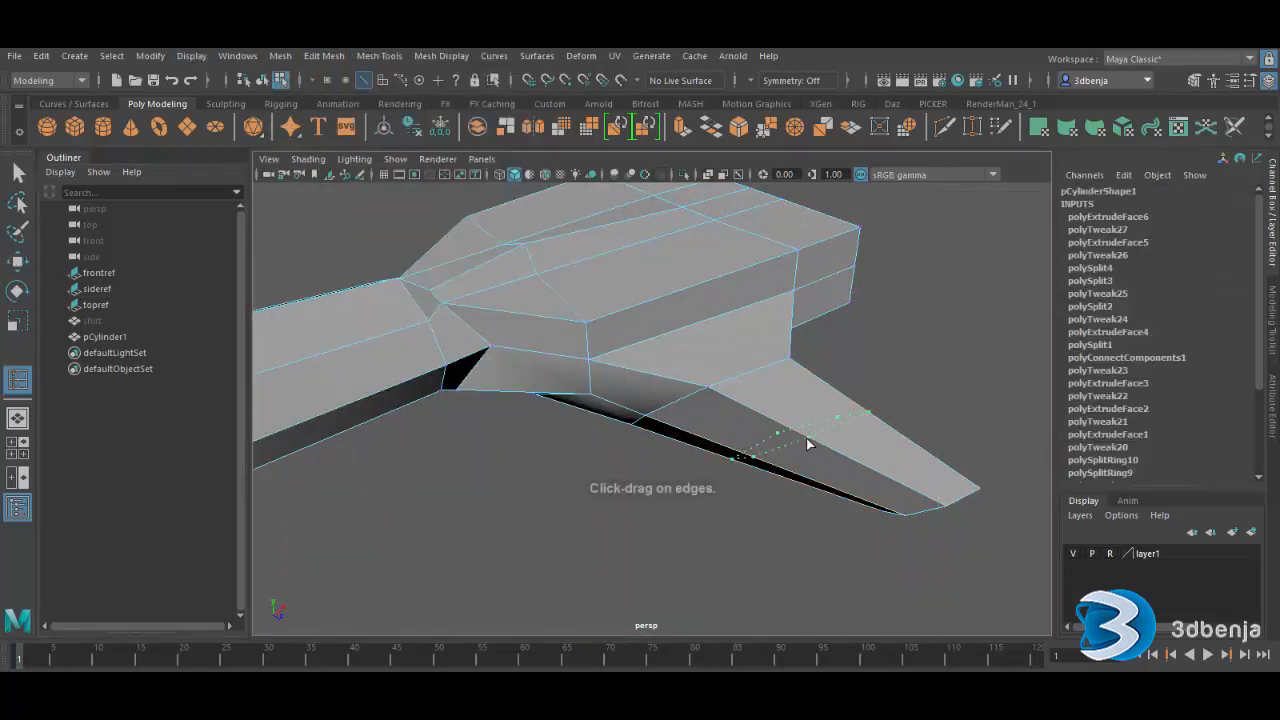
click(822, 454)
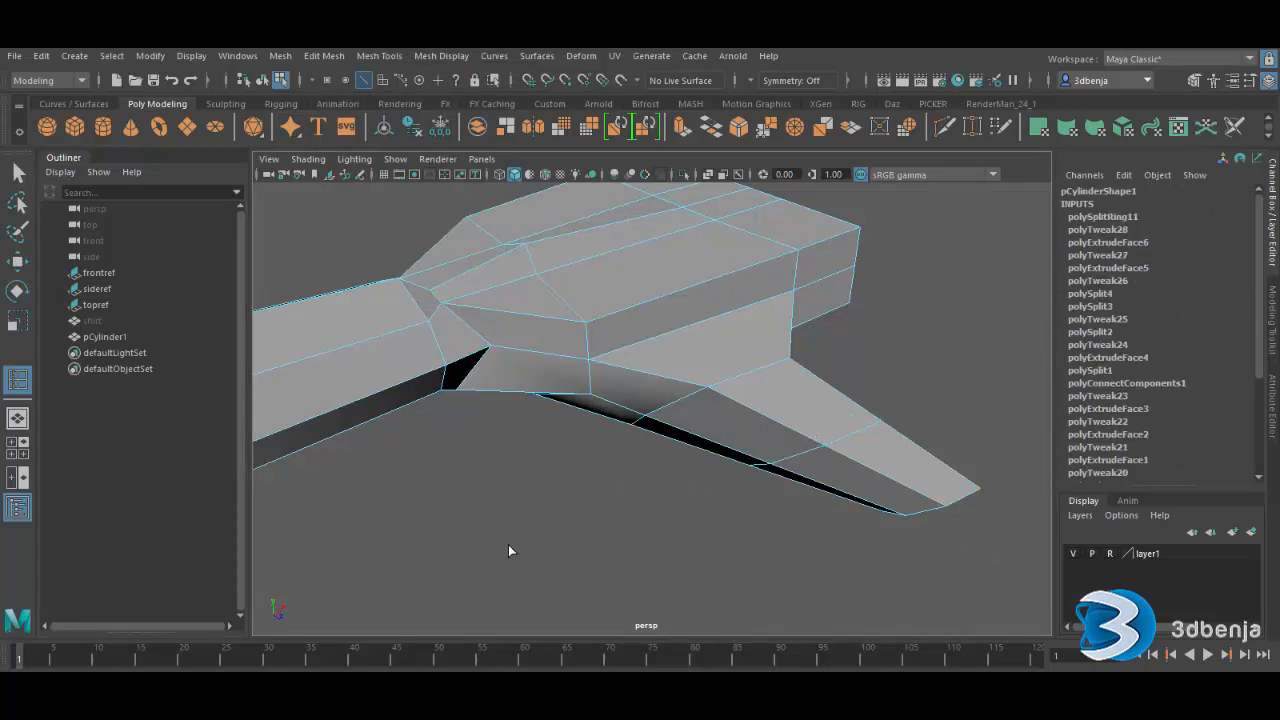
- Turn on the smooth preview and select the end face at the thumb tip in face mode
key(3)
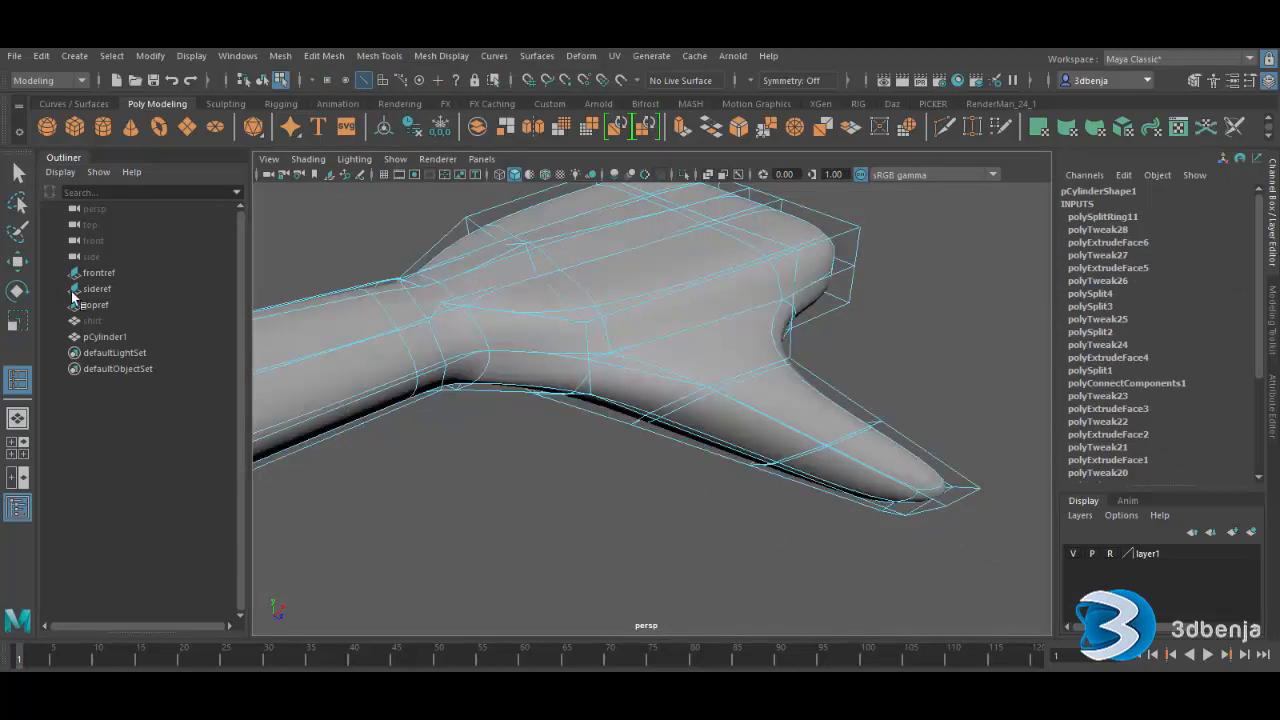
click(17, 261)
click(903, 566)
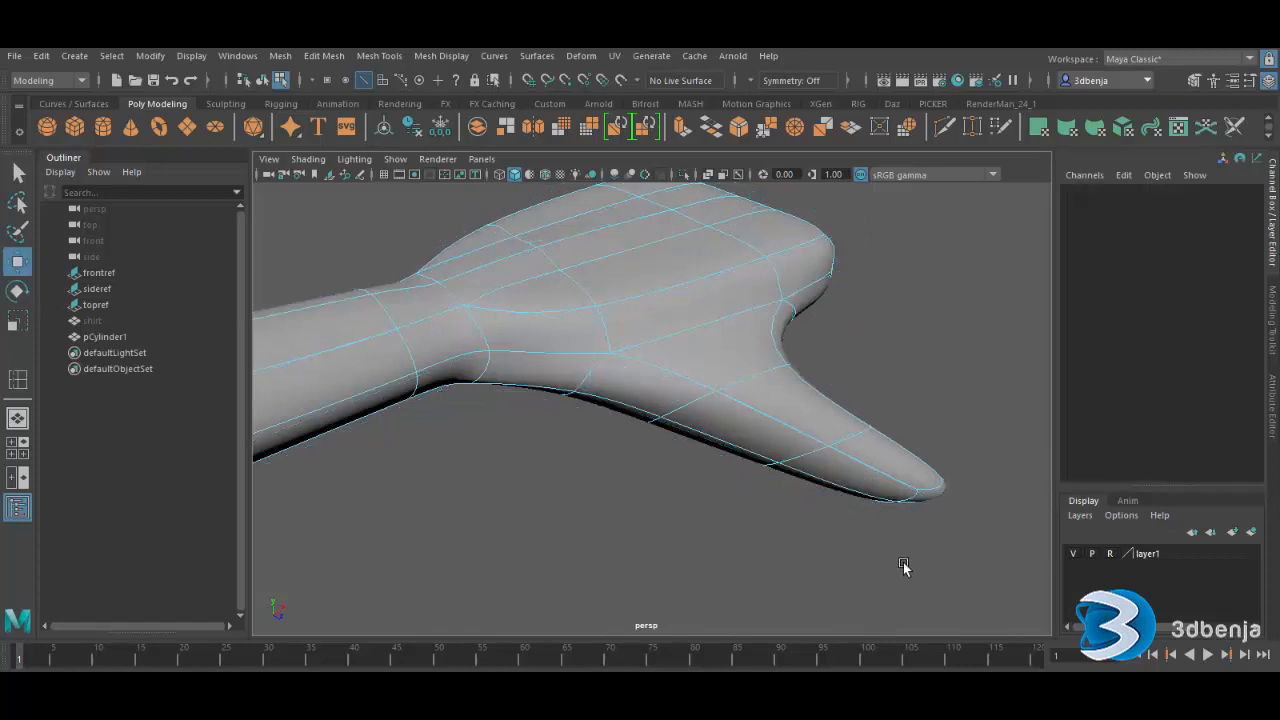
click(932, 497)
alt+drag(919, 534, 828, 497)
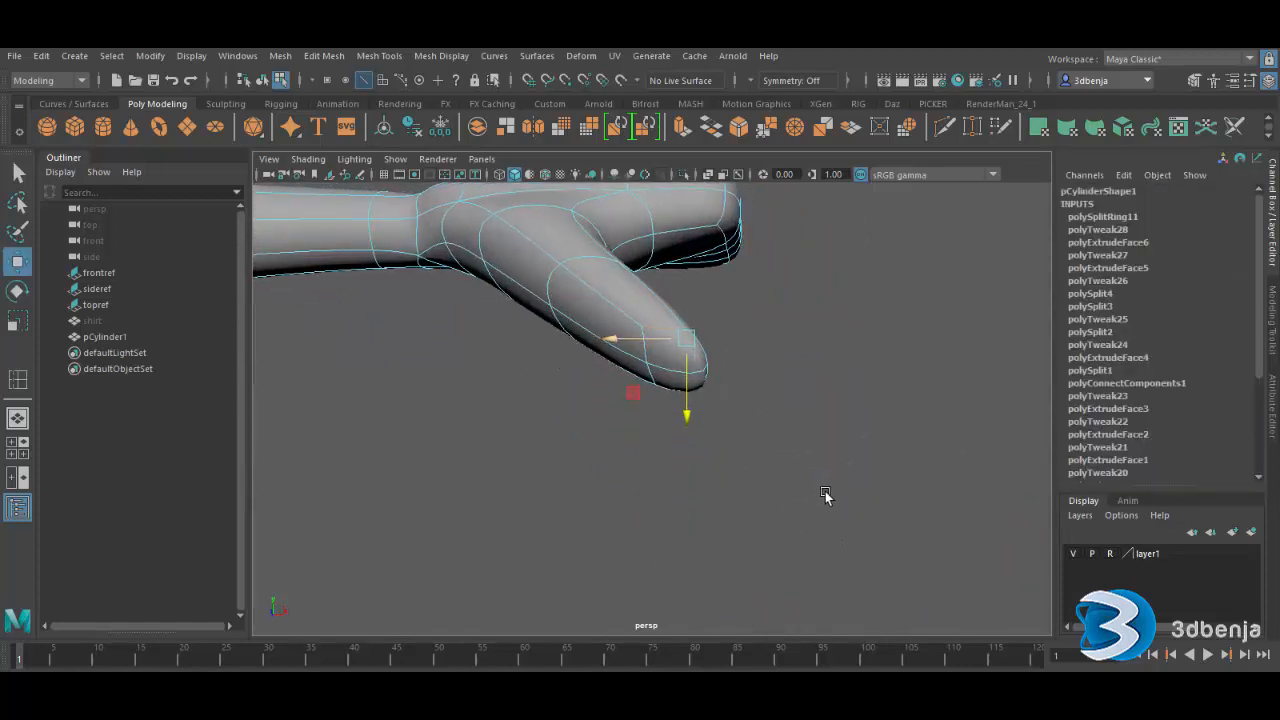
right_drag(679, 357, 676, 338)
click(688, 383)
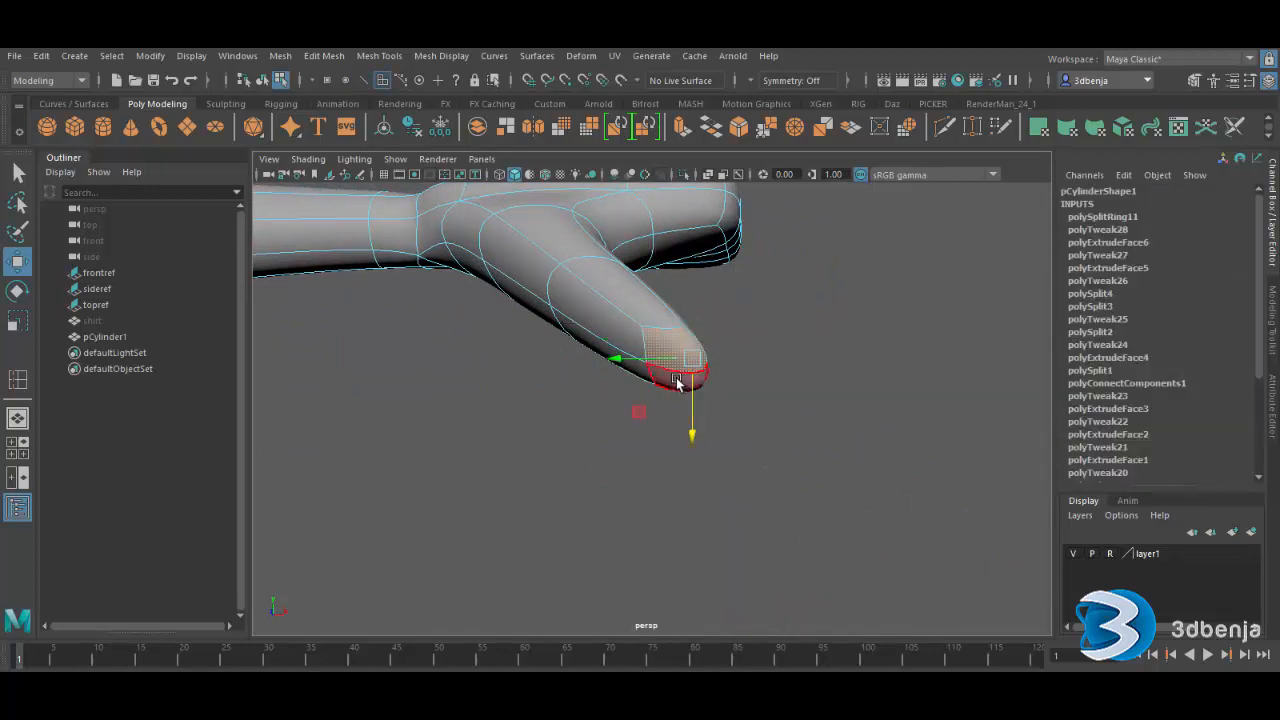
click(677, 383)
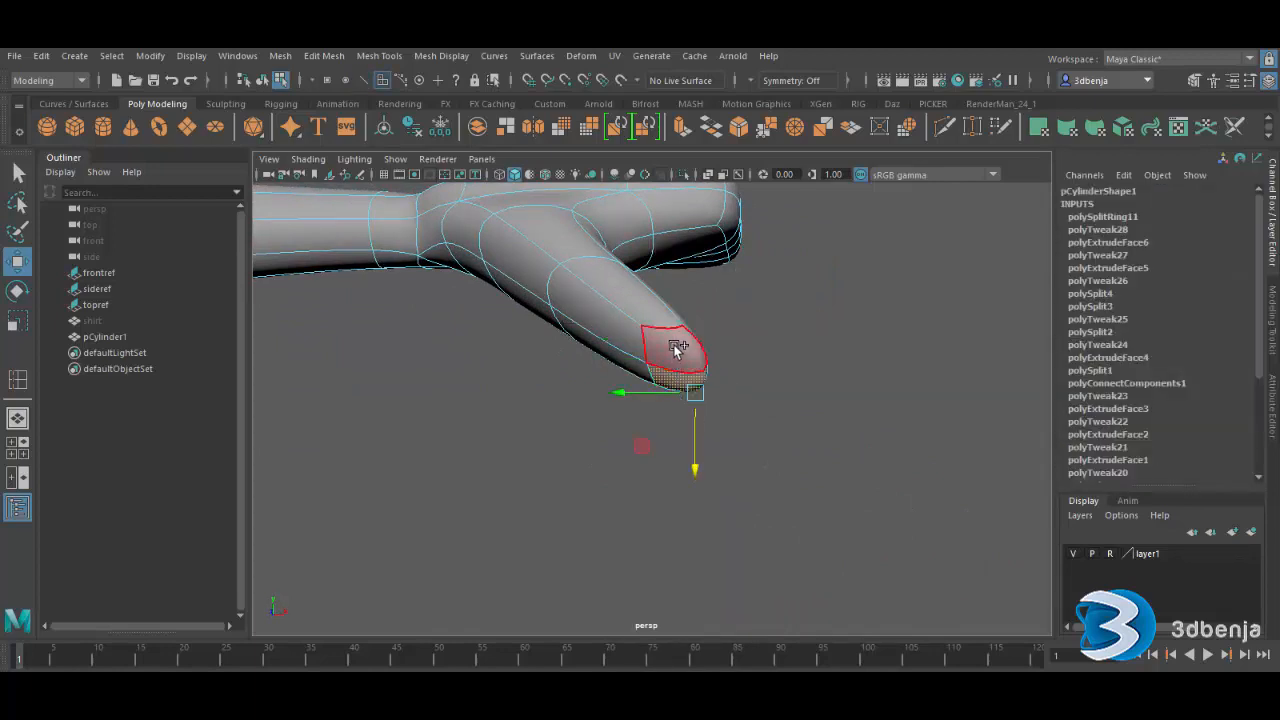
mouse_move(643, 429)
alt+mouse_down()
mouse_move(654, 457)
mouse_move(660, 447)
alt+mouse_up()
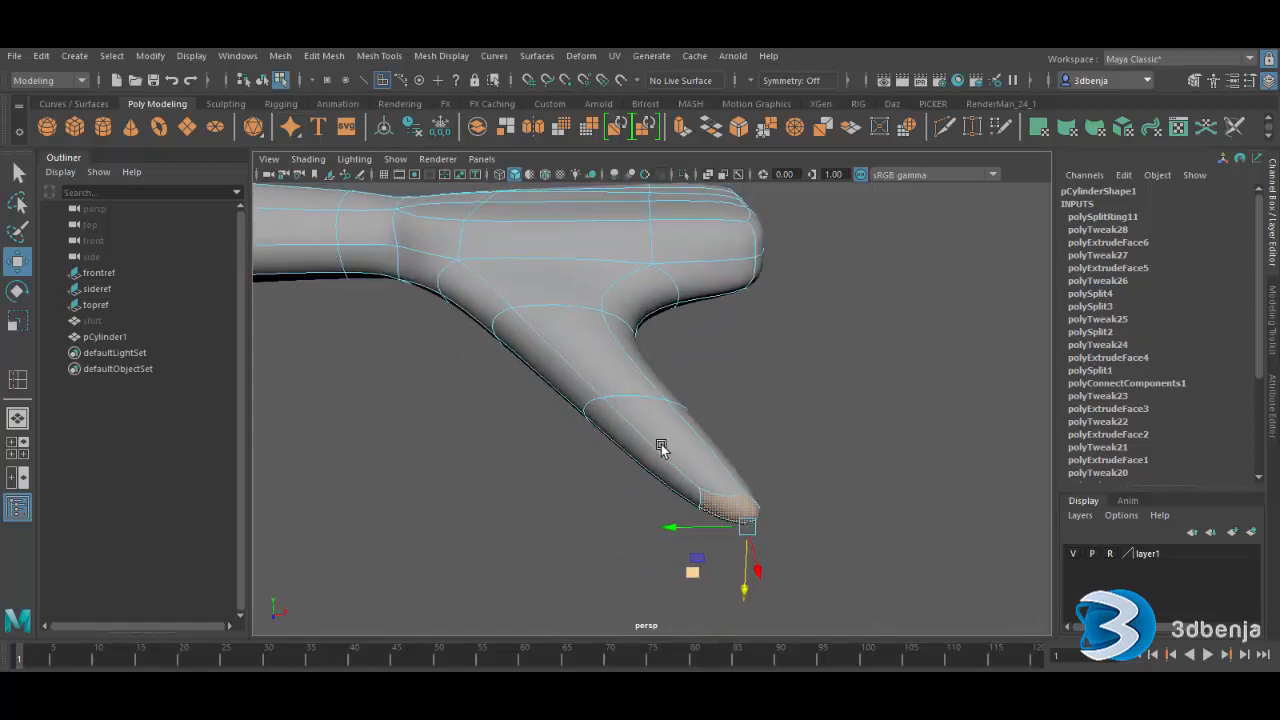
- Turn off the smooth preview and insert an edge loop around the thumb close to its tip
click(17, 379)
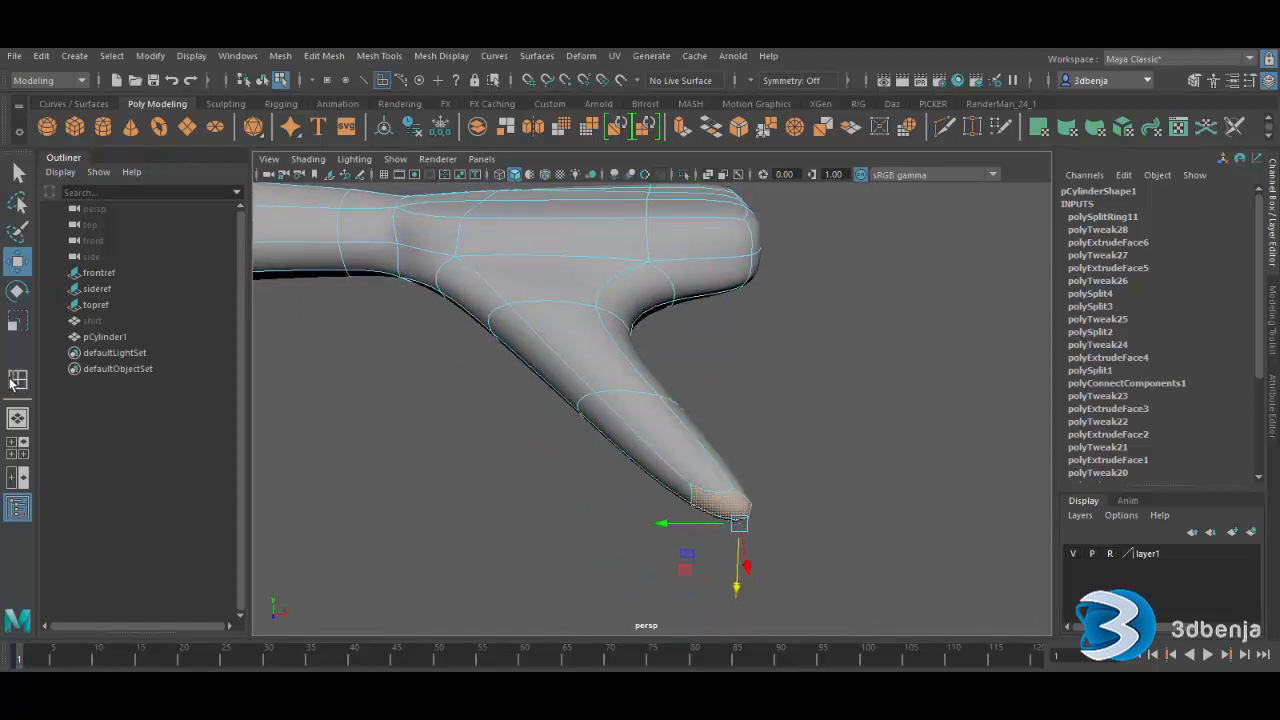
click(719, 468)
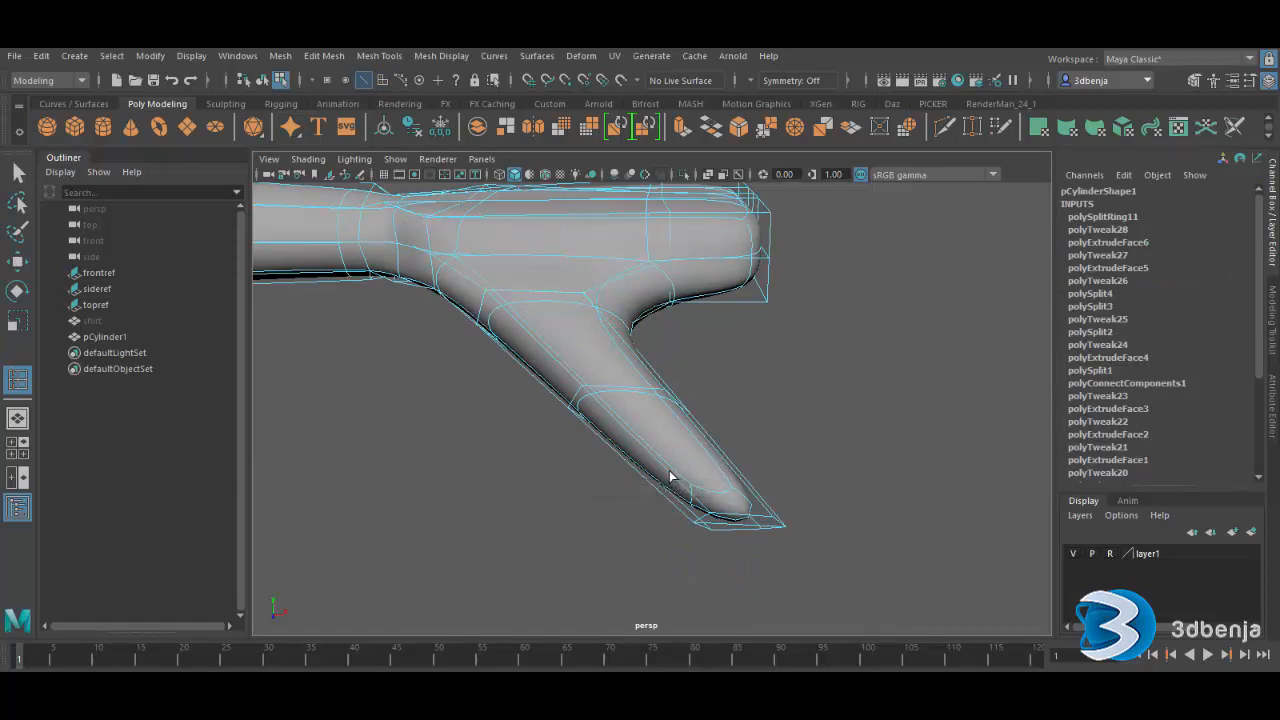
key(ctrl+z)
key(1)
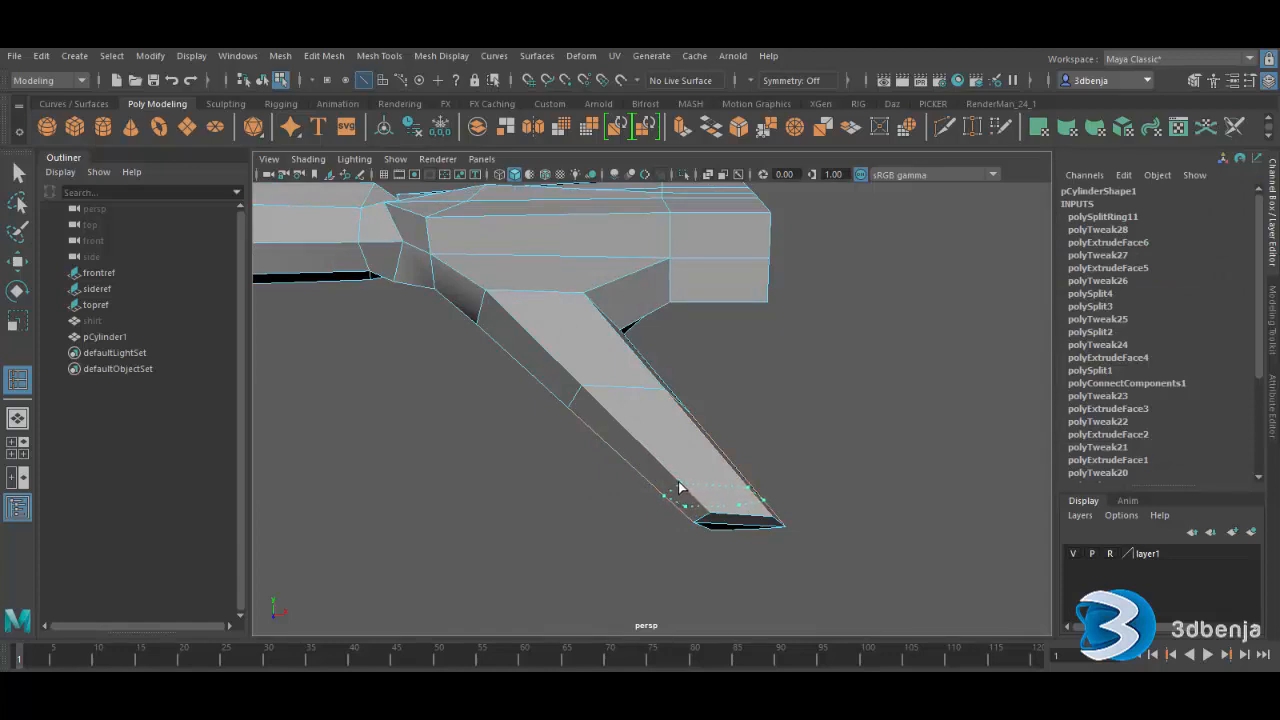
click(679, 488)
key(r)
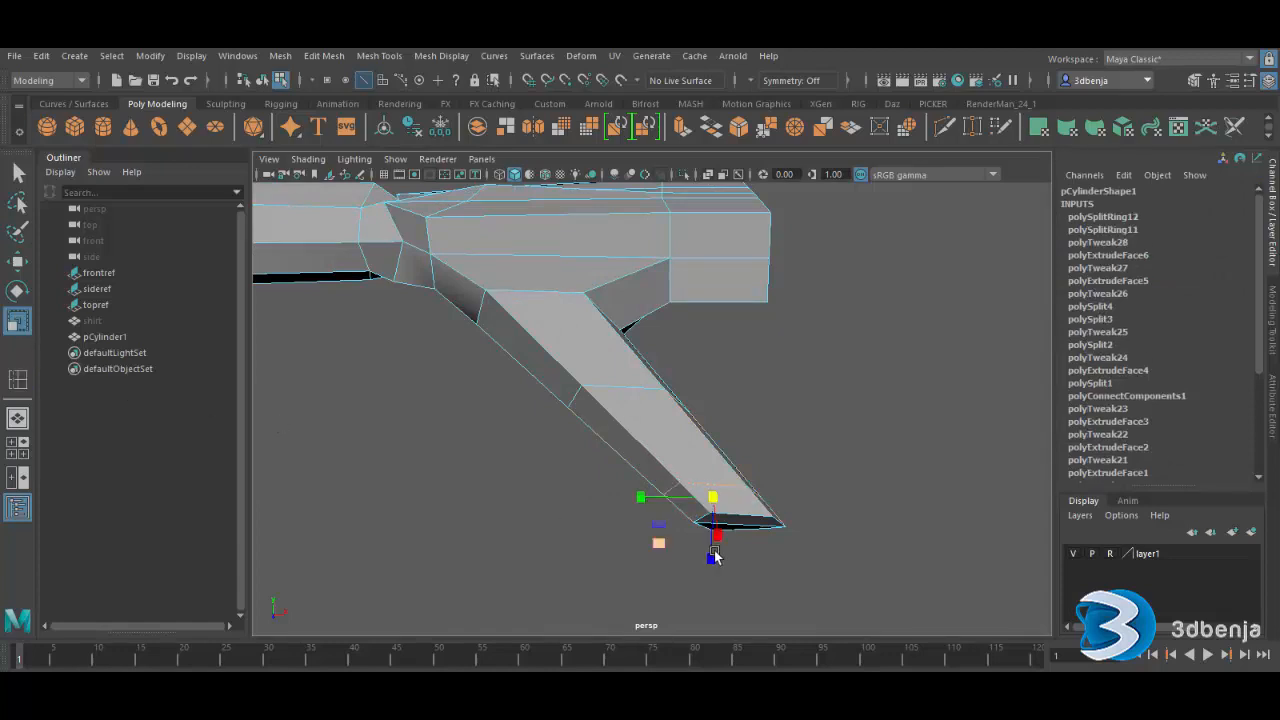
click(795, 545)
- Select the faces that close the thumb tip and scale them down uniformly to taper the end
right_drag(738, 527, 733, 345)
click(745, 525)
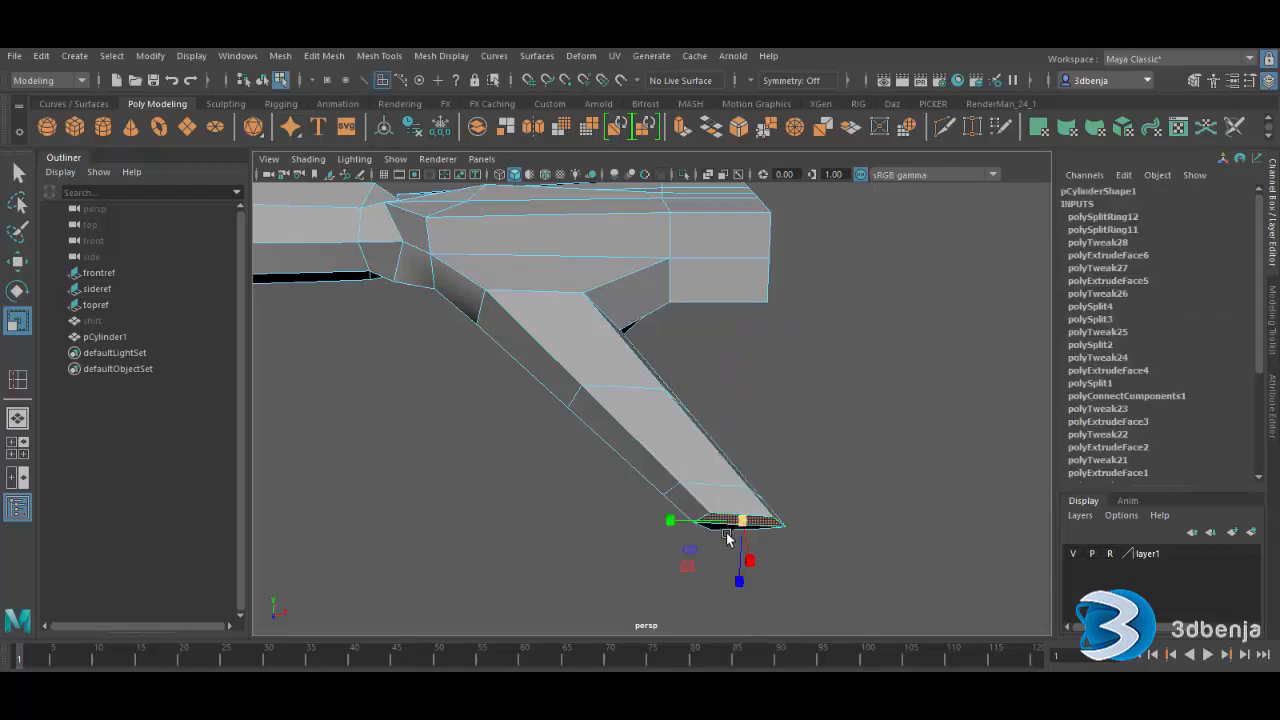
alt+drag(718, 530, 708, 484)
alt+middle_drag(708, 460, 711, 523)
shift+click(719, 386)
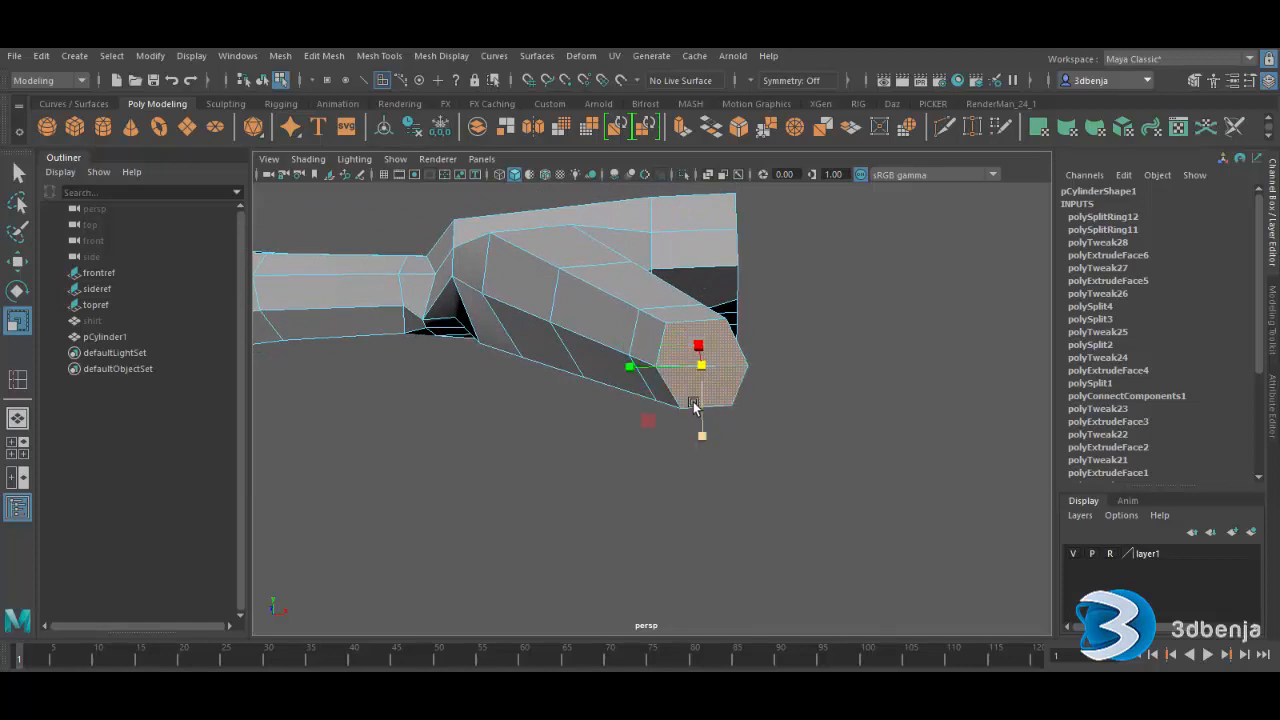
drag(702, 370, 672, 370)
click(755, 453)
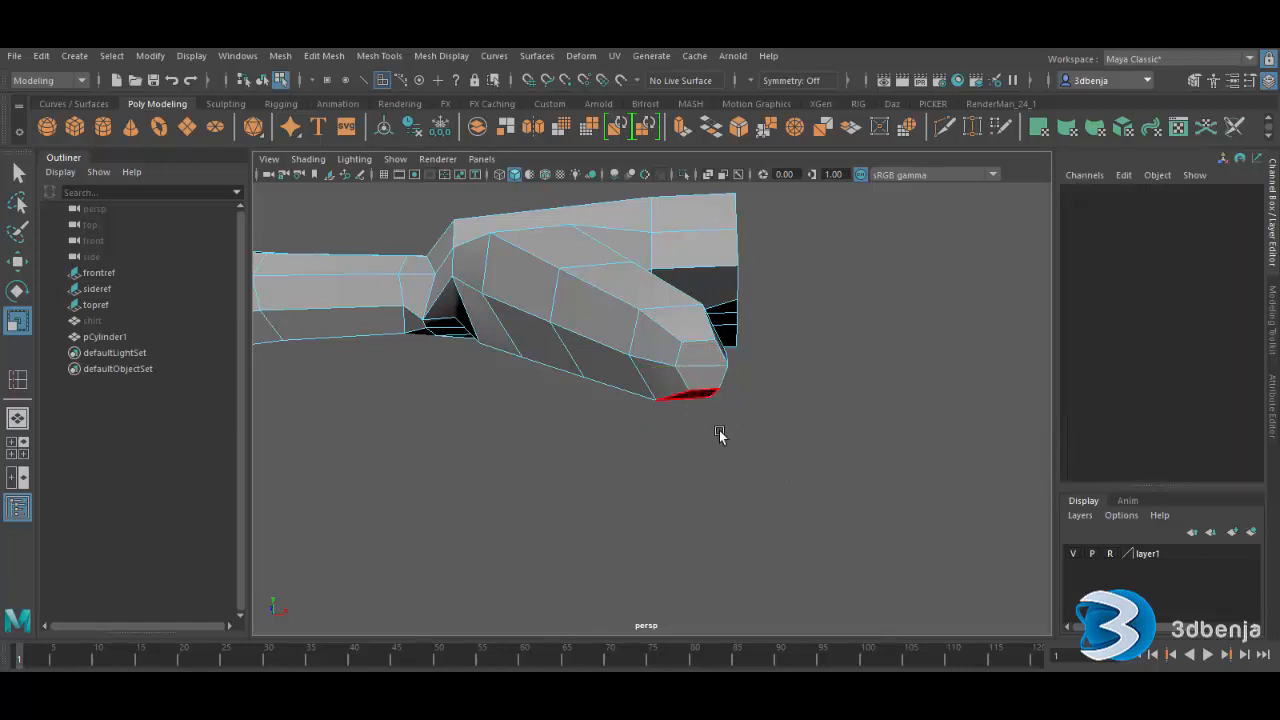
- Select the edge loop around the middle of the thumb, with the smooth preview on and all four views shown
alt+drag(691, 491, 691, 372)
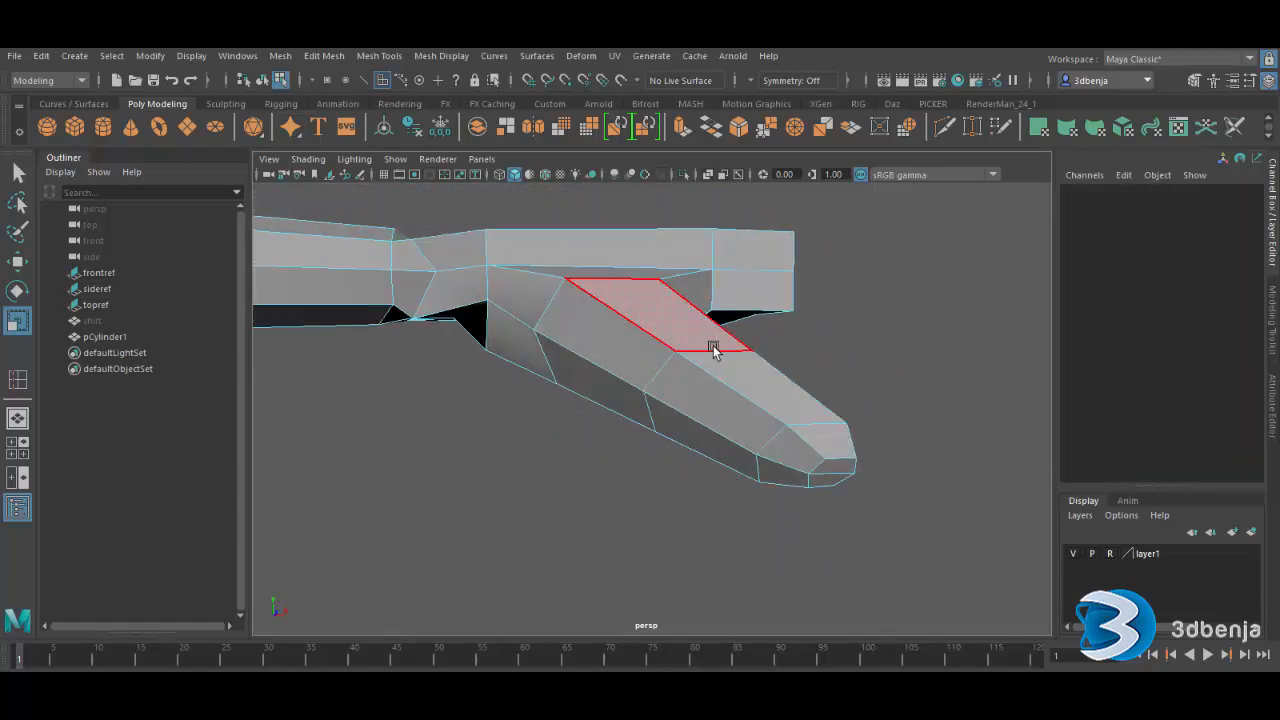
right_drag(713, 292, 712, 250)
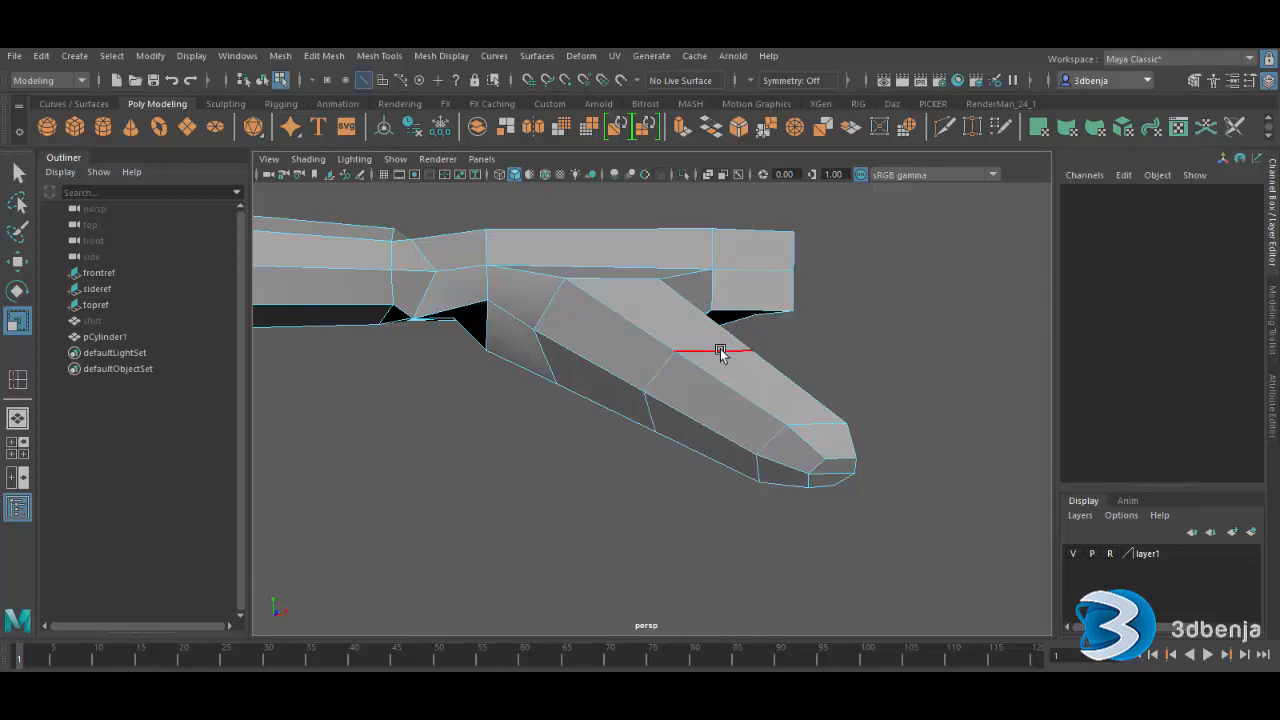
click(714, 351)
key(3)
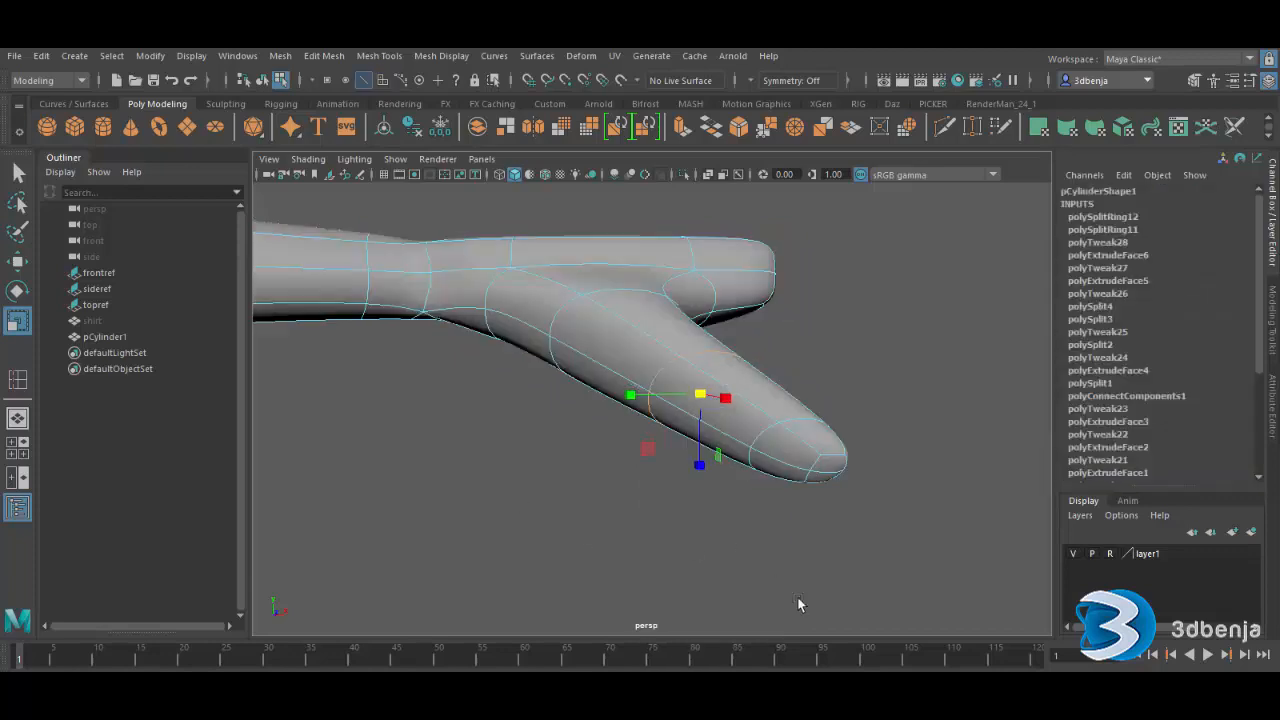
alt+drag(702, 524, 585, 550)
key(space)
click(586, 544)
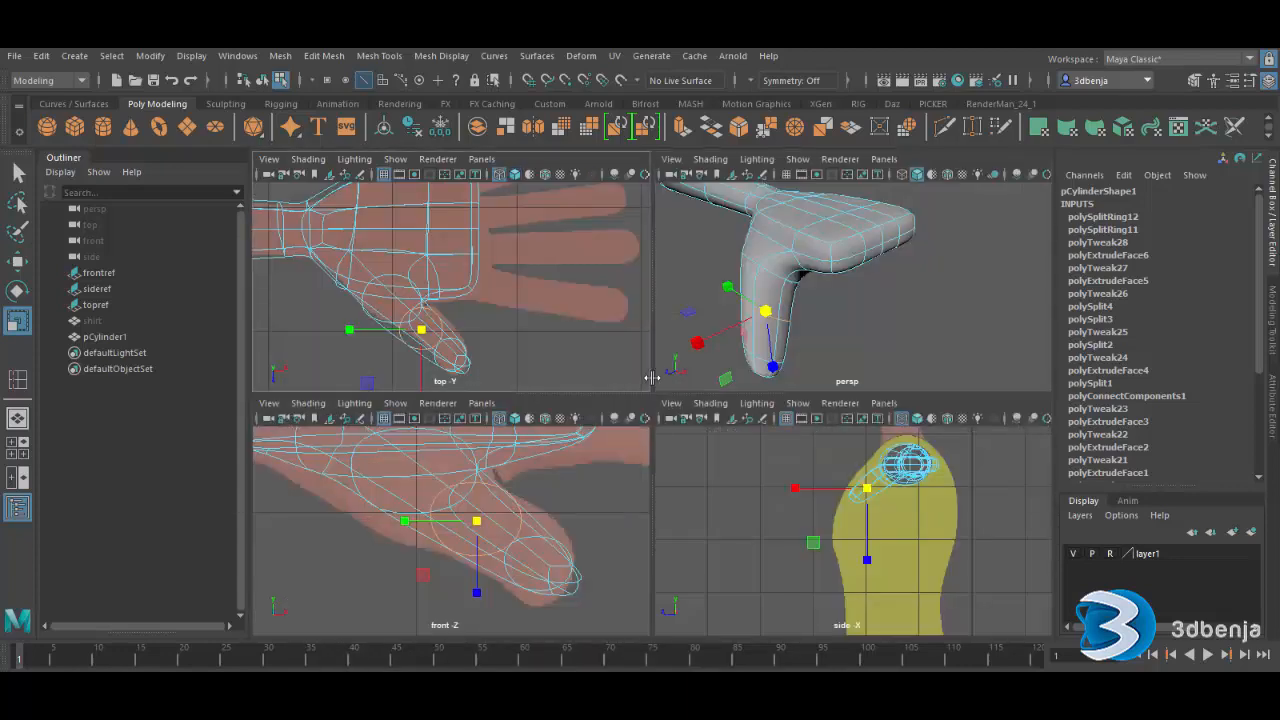
- Scale the mid-thumb edge loop down slightly and rotate it in the front view so it runs across the thumb
drag(473, 530, 455, 543)
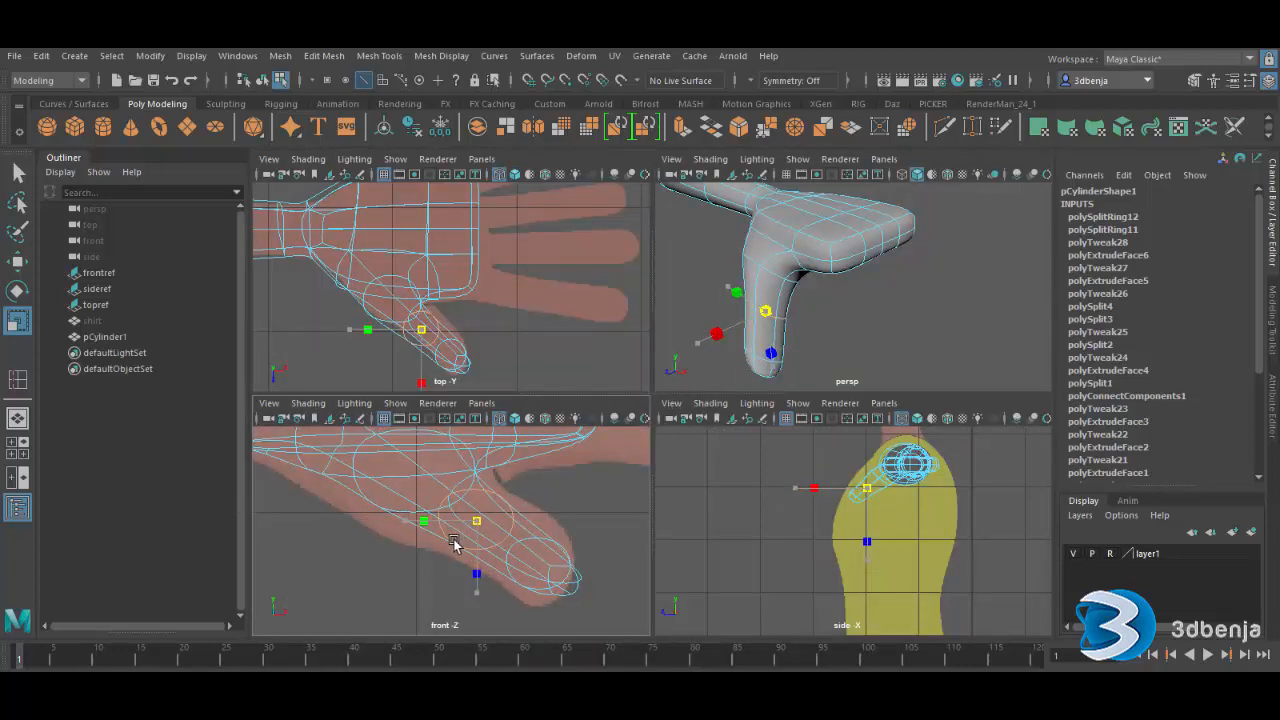
key(w)
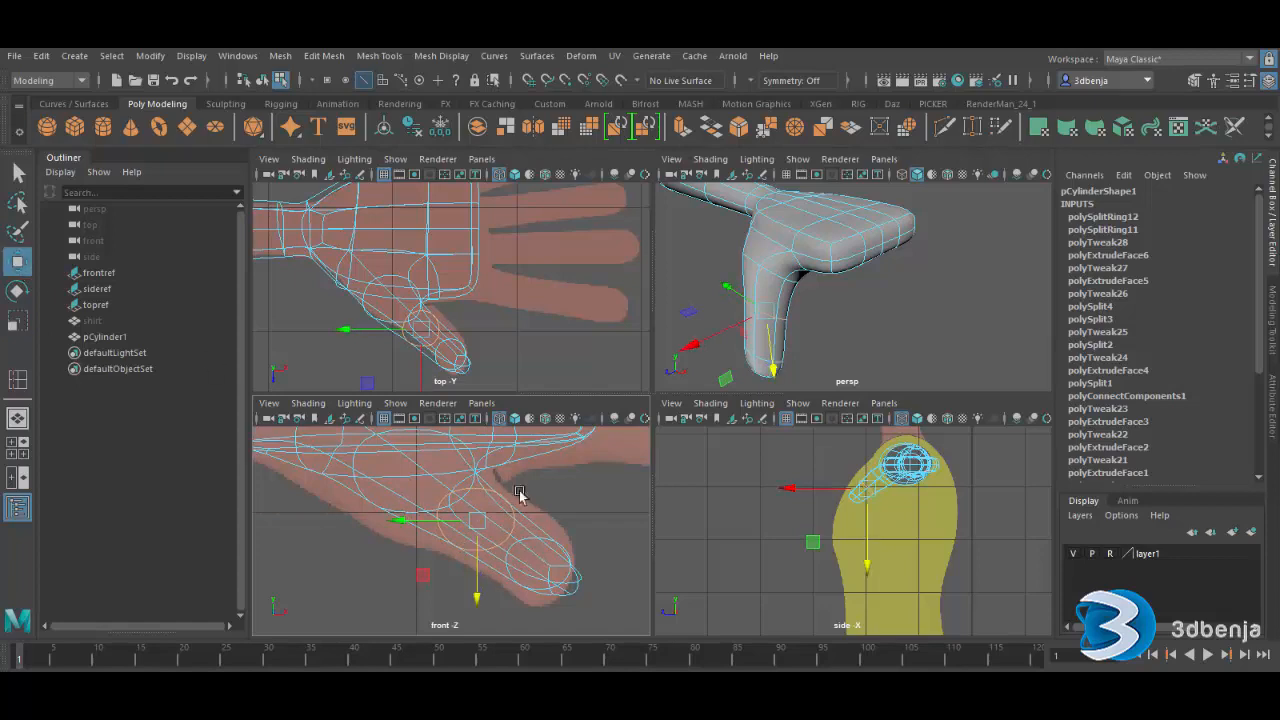
drag(443, 520, 535, 530)
click(17, 291)
drag(637, 556, 534, 534)
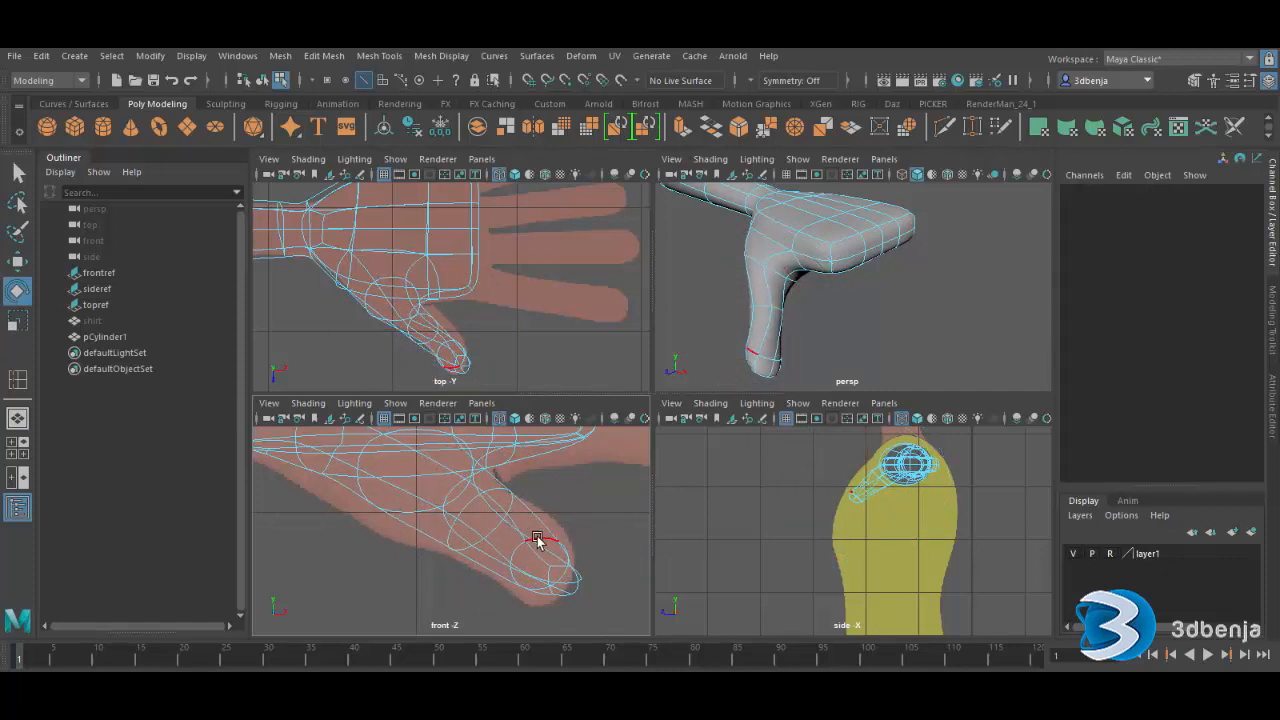
- Rotate the edge loop near the thumb tip in the front view to align it across the thumb
drag(543, 582, 571, 585)
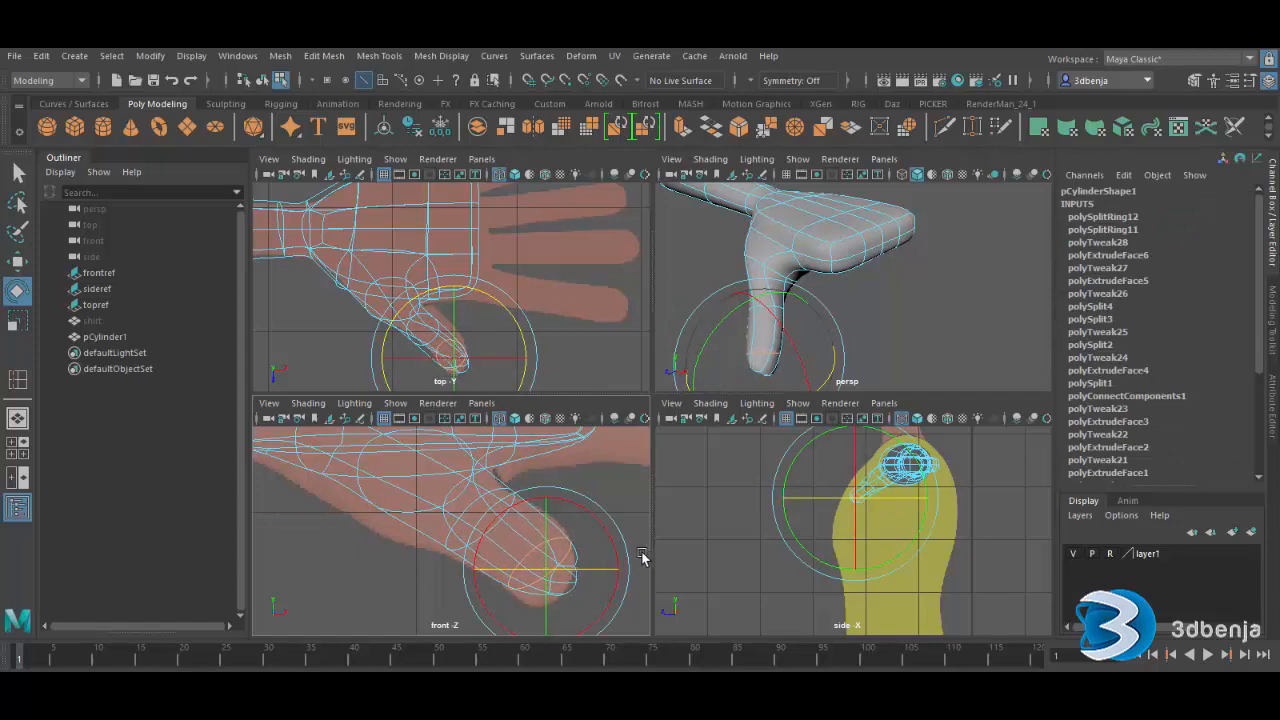
click(570, 578)
click(590, 588)
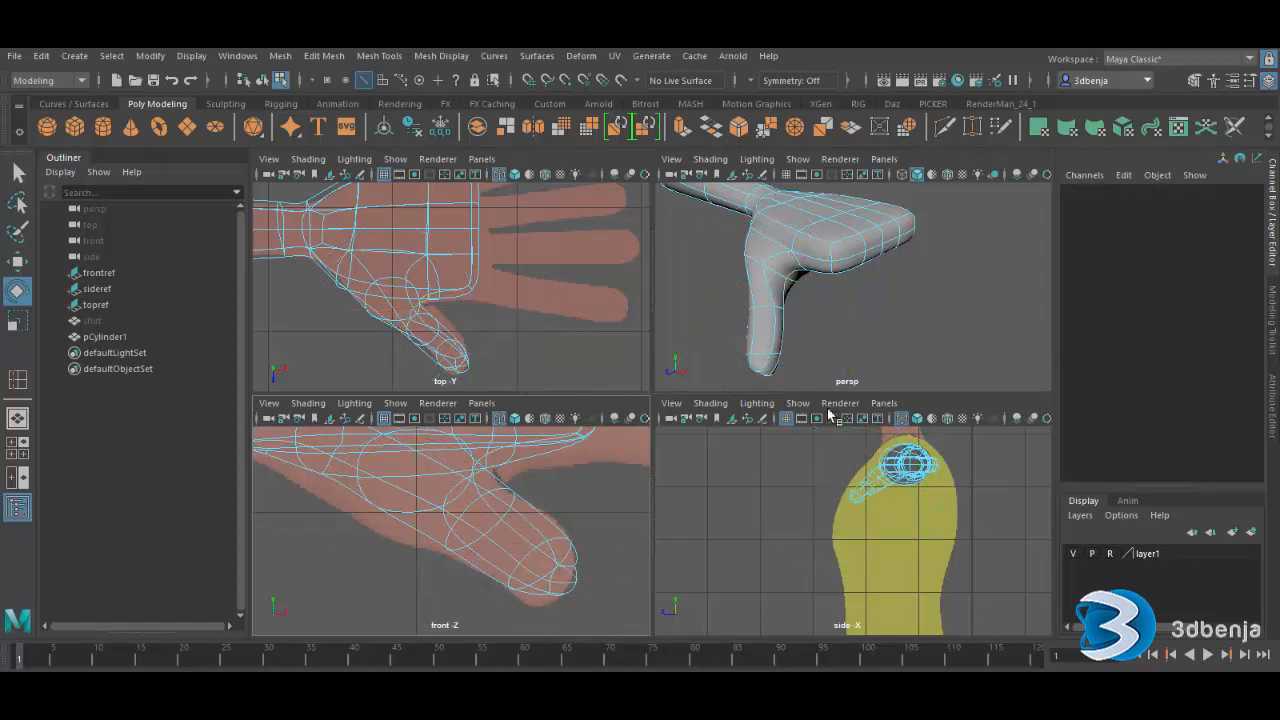
- Select the edges around the thumb's end cap and rotate them to follow the thumb tip in the front reference
alt+drag(820, 373, 840, 314)
scroll(838, 316, up, 4)
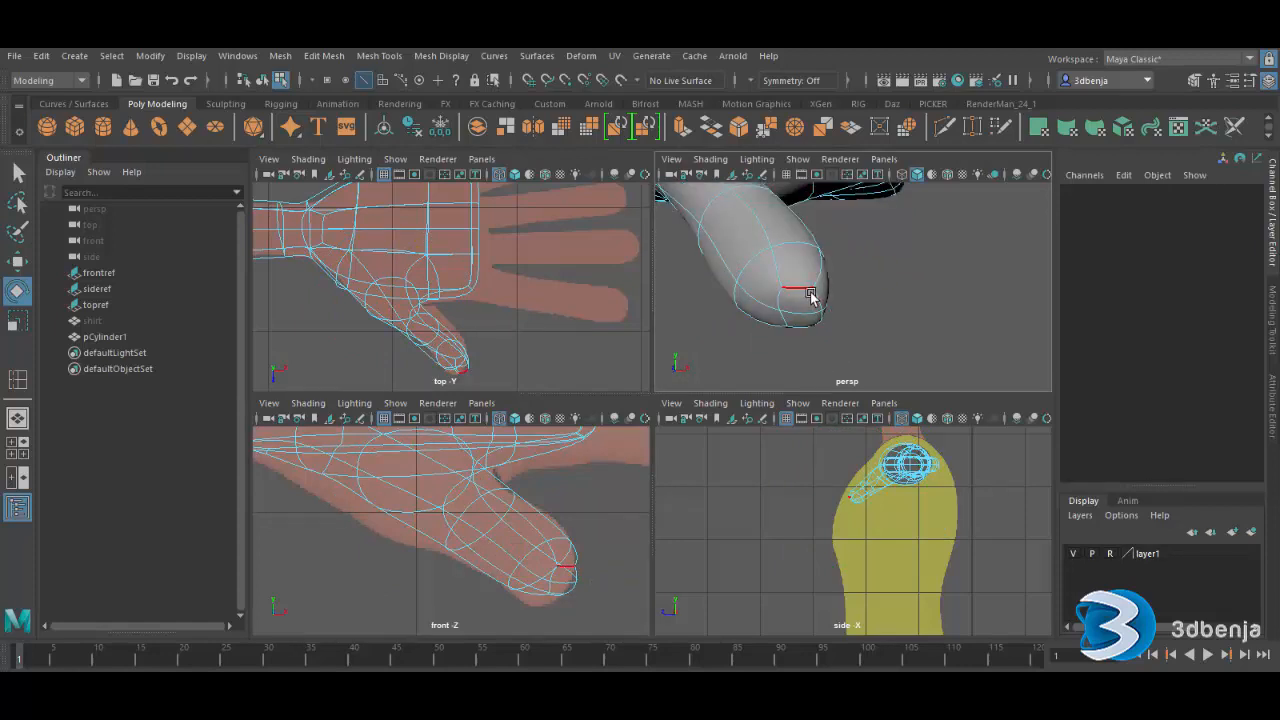
click(810, 296)
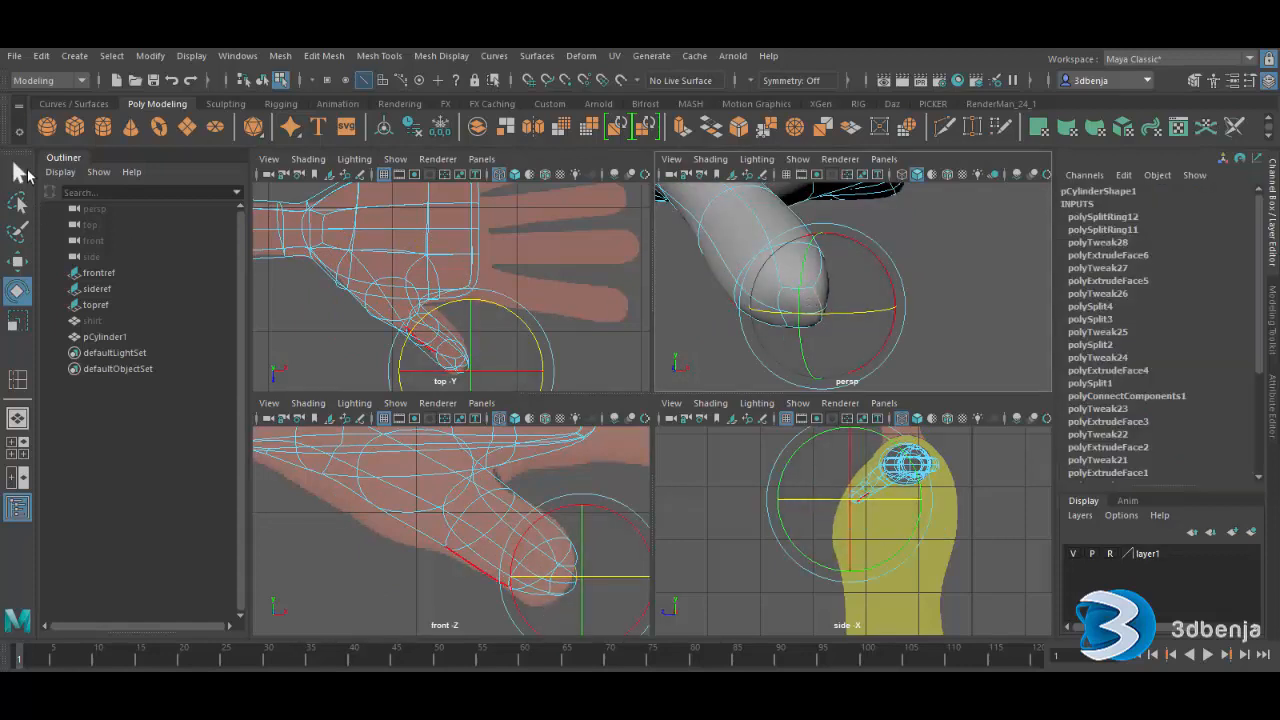
click(19, 173)
click(798, 290)
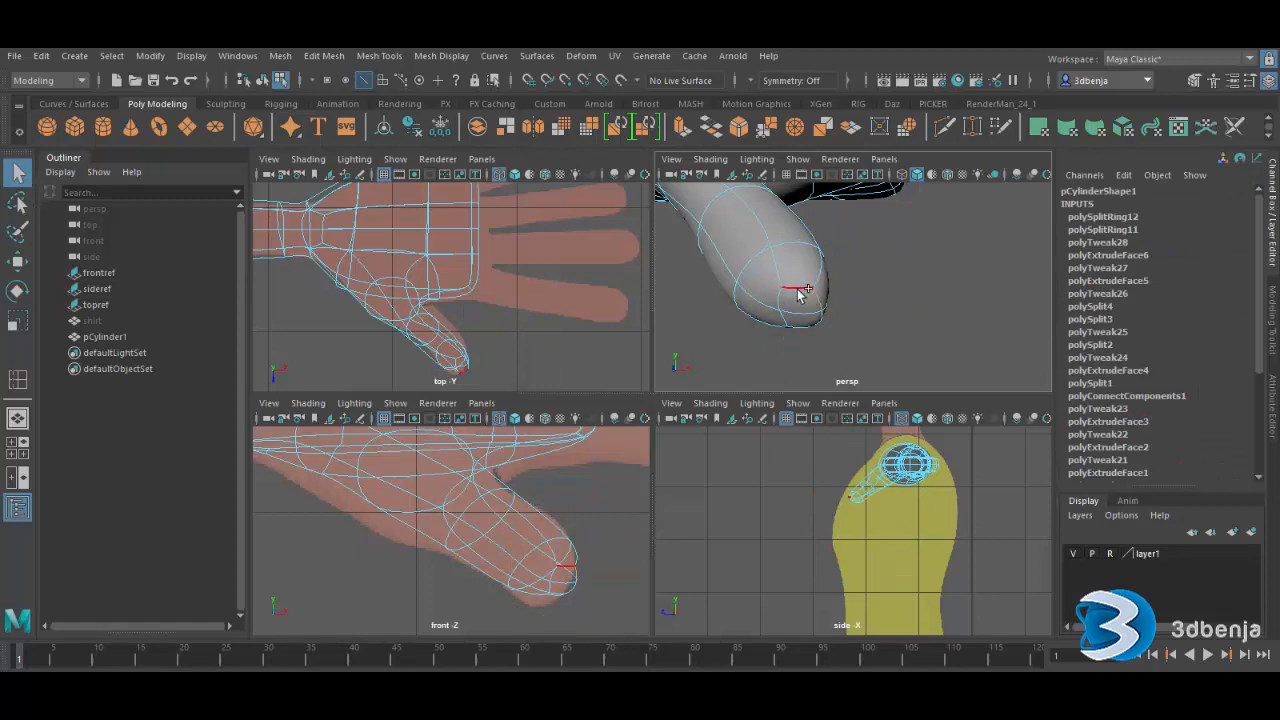
click(781, 295)
click(818, 320)
click(17, 291)
drag(541, 591, 616, 598)
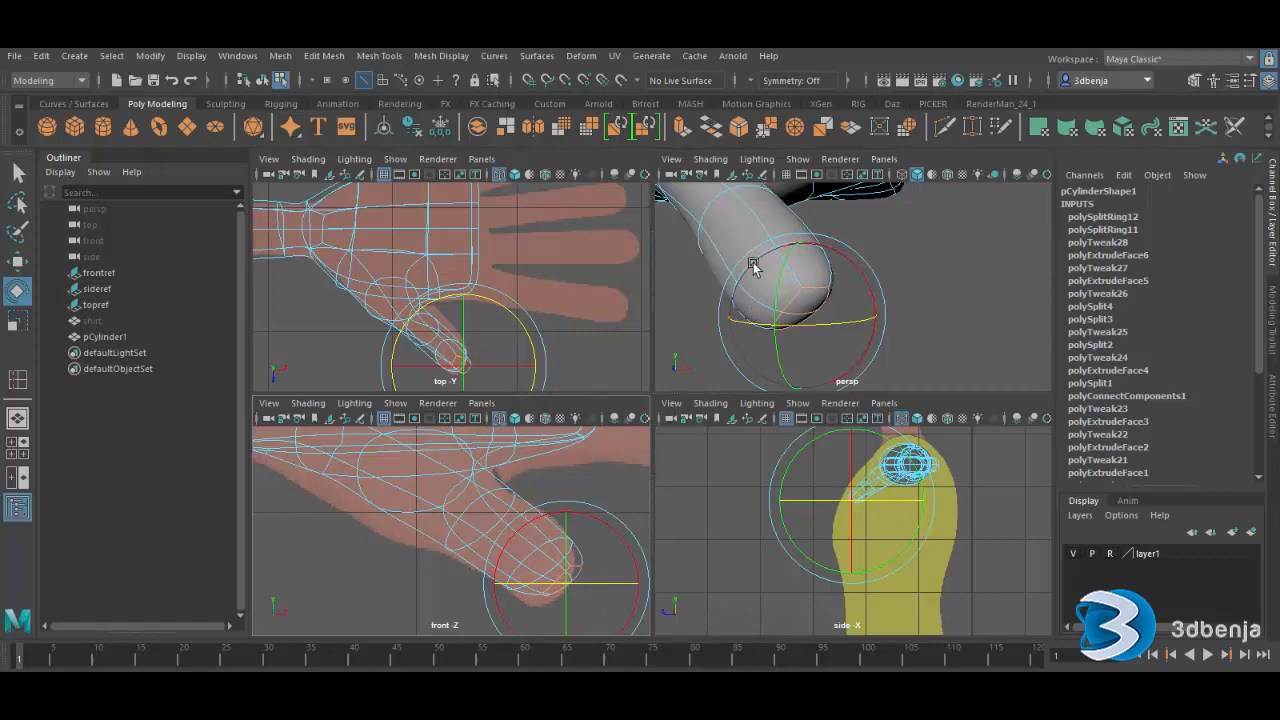
- Select the edge loop at the thumb's base and rotate it around the vertical axis
scroll(806, 290, down, 5)
alt+drag(927, 291, 903, 339)
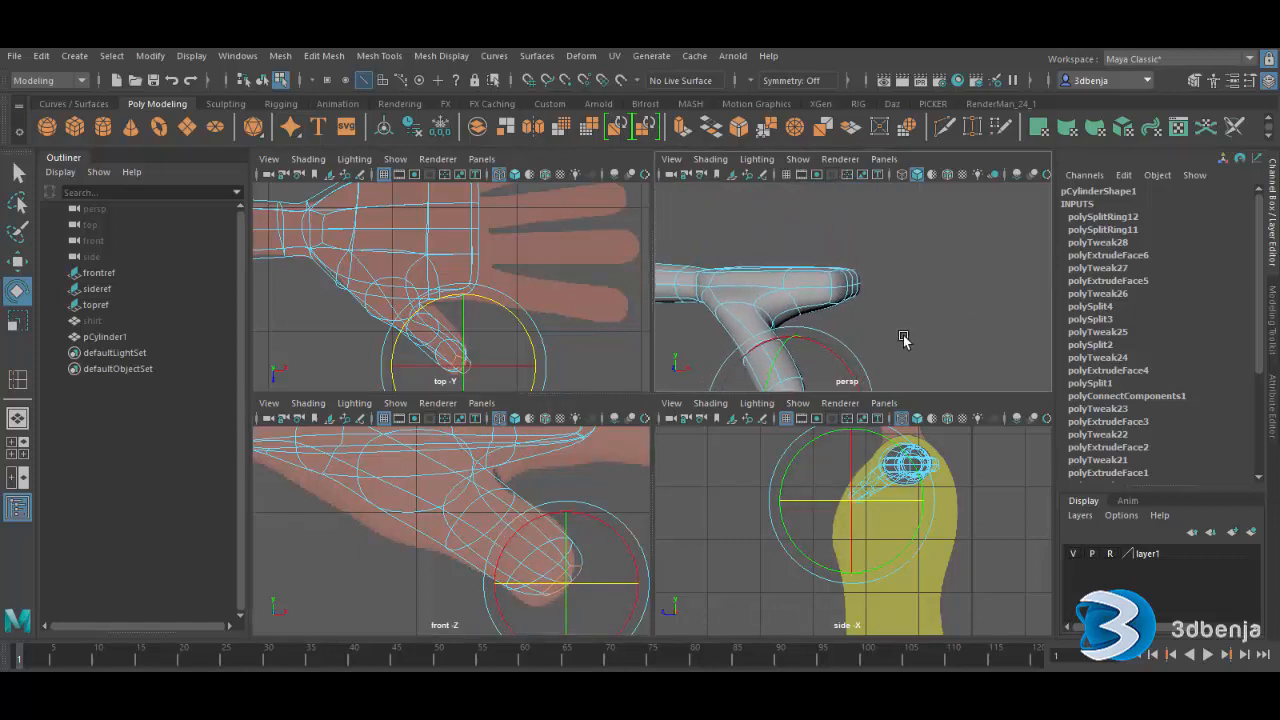
double_click(738, 306)
drag(355, 468, 405, 468)
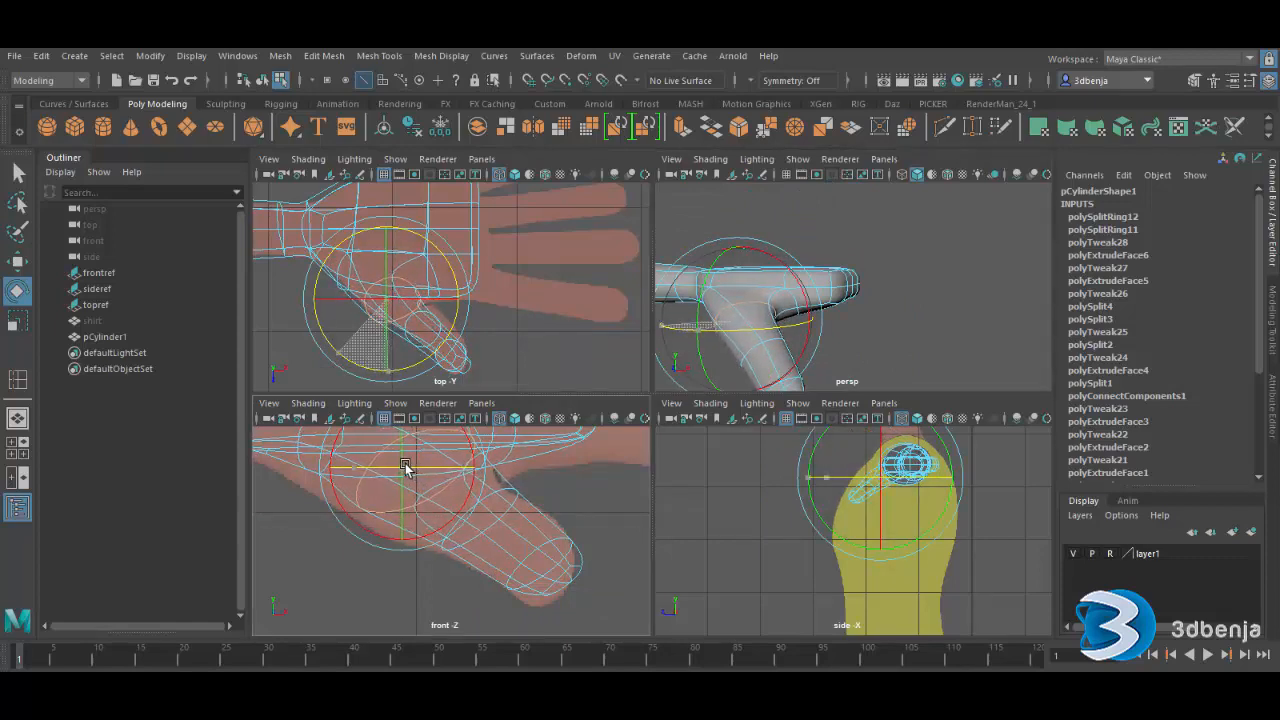
click(518, 350)
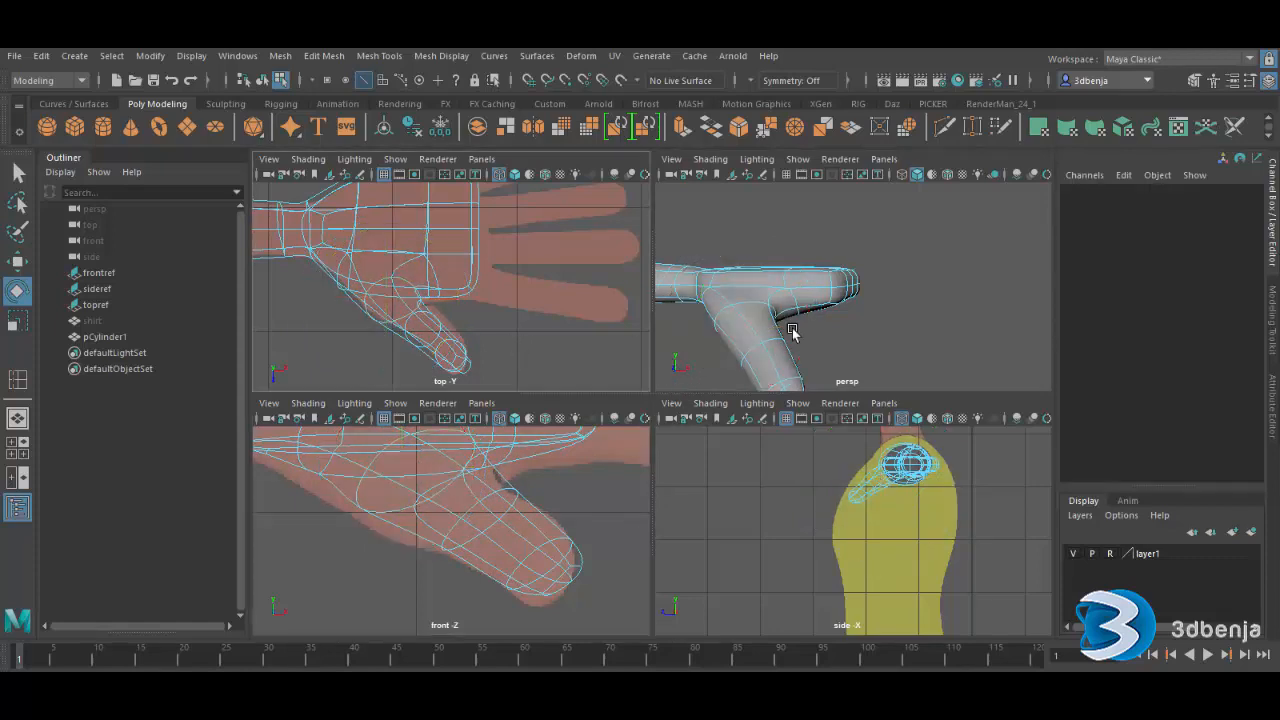
- Select the two end faces of the palm nearest the thumb and extrude them outward by 0.226 to start the index finger
scroll(878, 330, down, 3)
key(space)
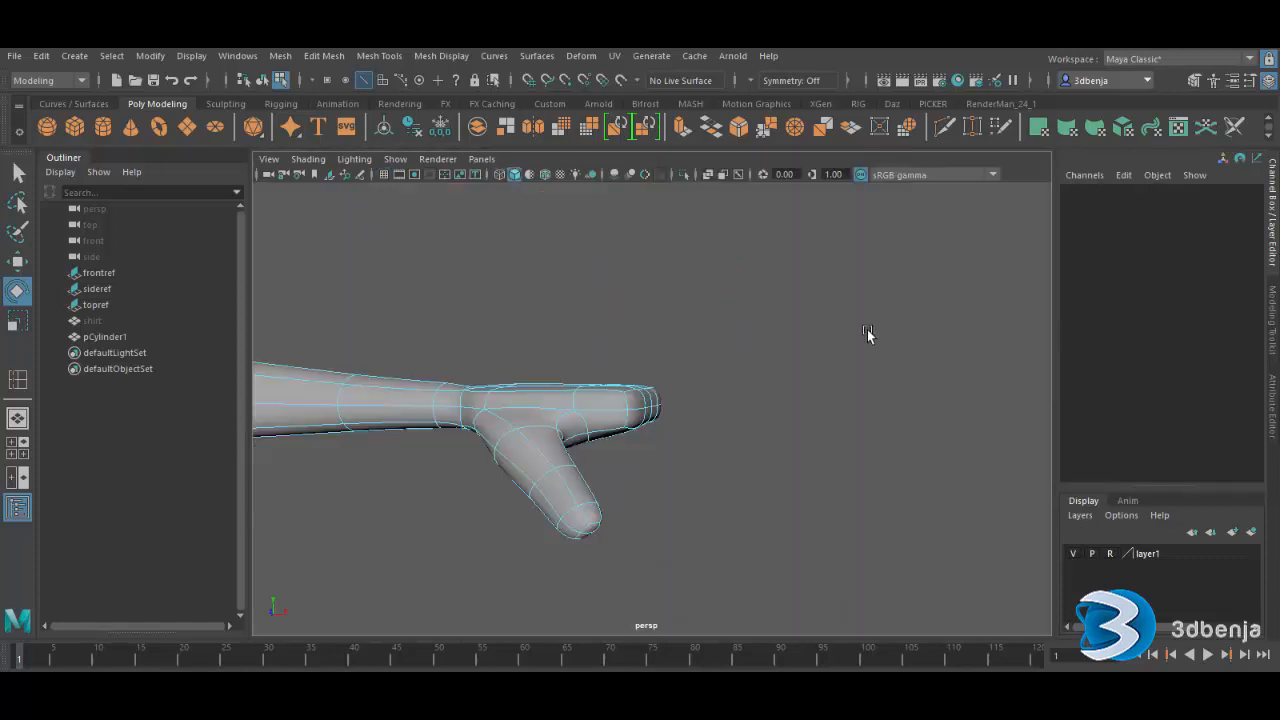
alt+drag(701, 440, 609, 466)
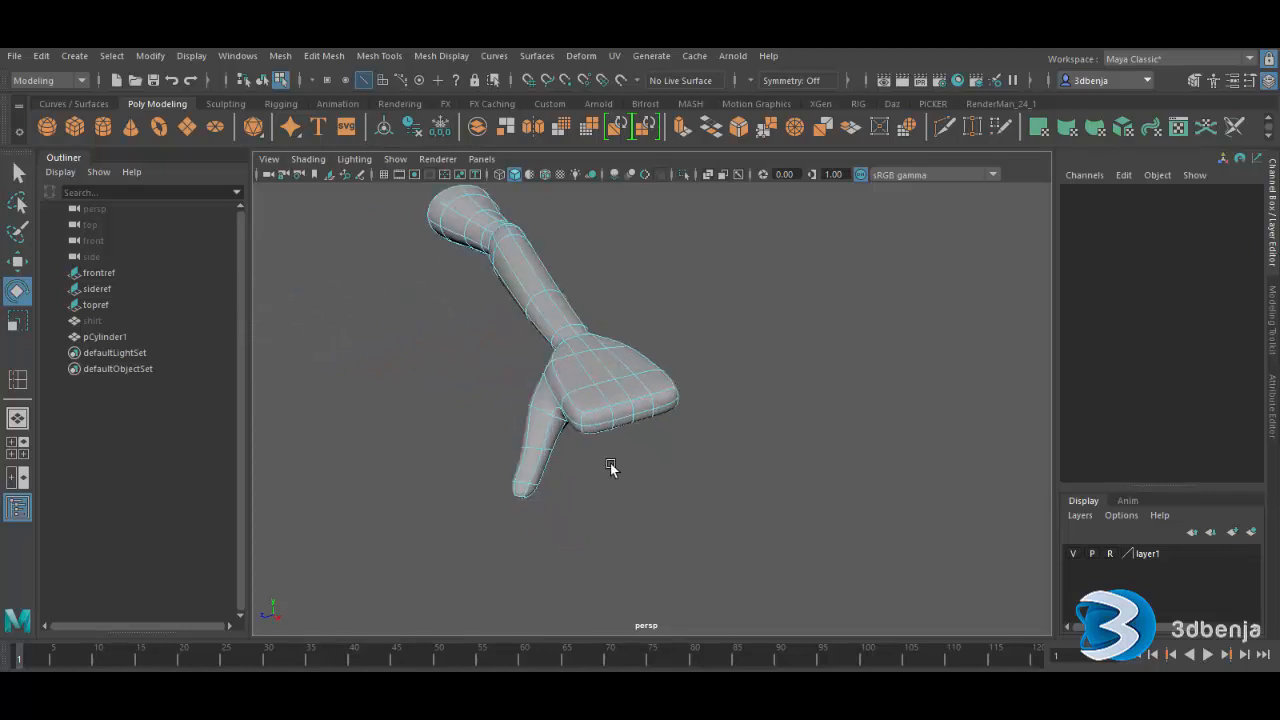
scroll(609, 466, up, 2)
right_drag(565, 428, 565, 337)
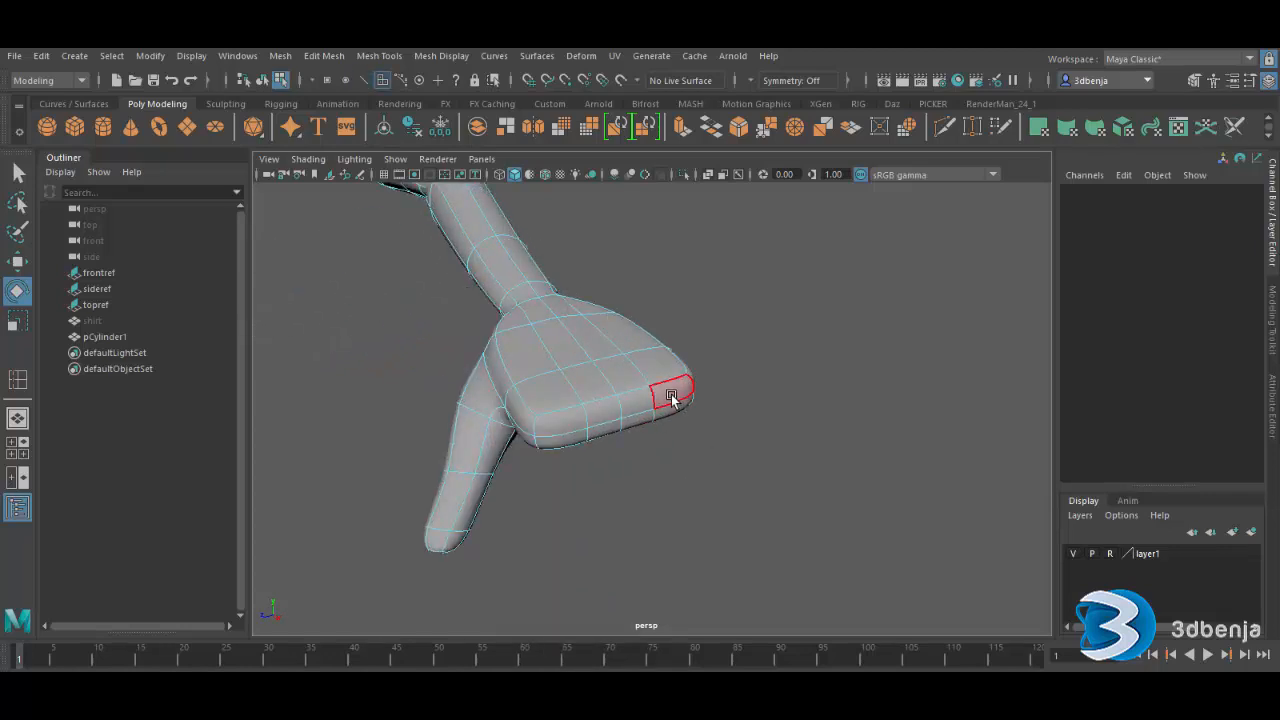
click(561, 447)
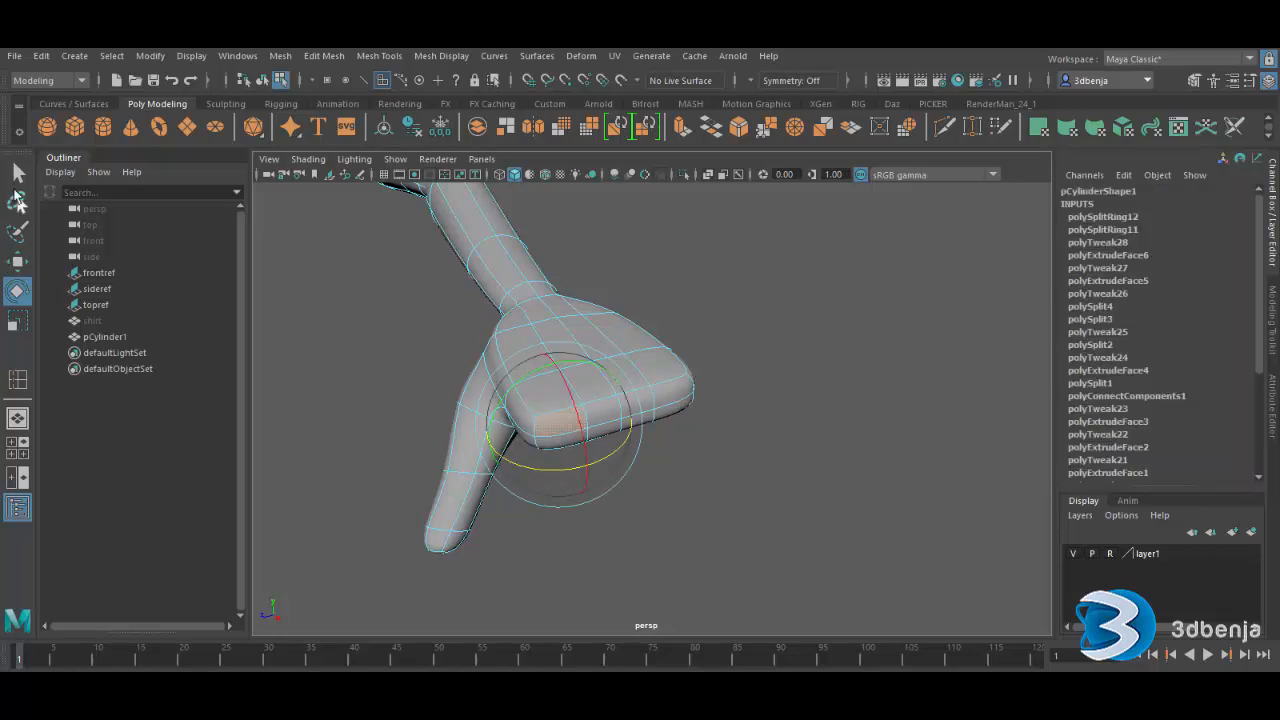
click(18, 174)
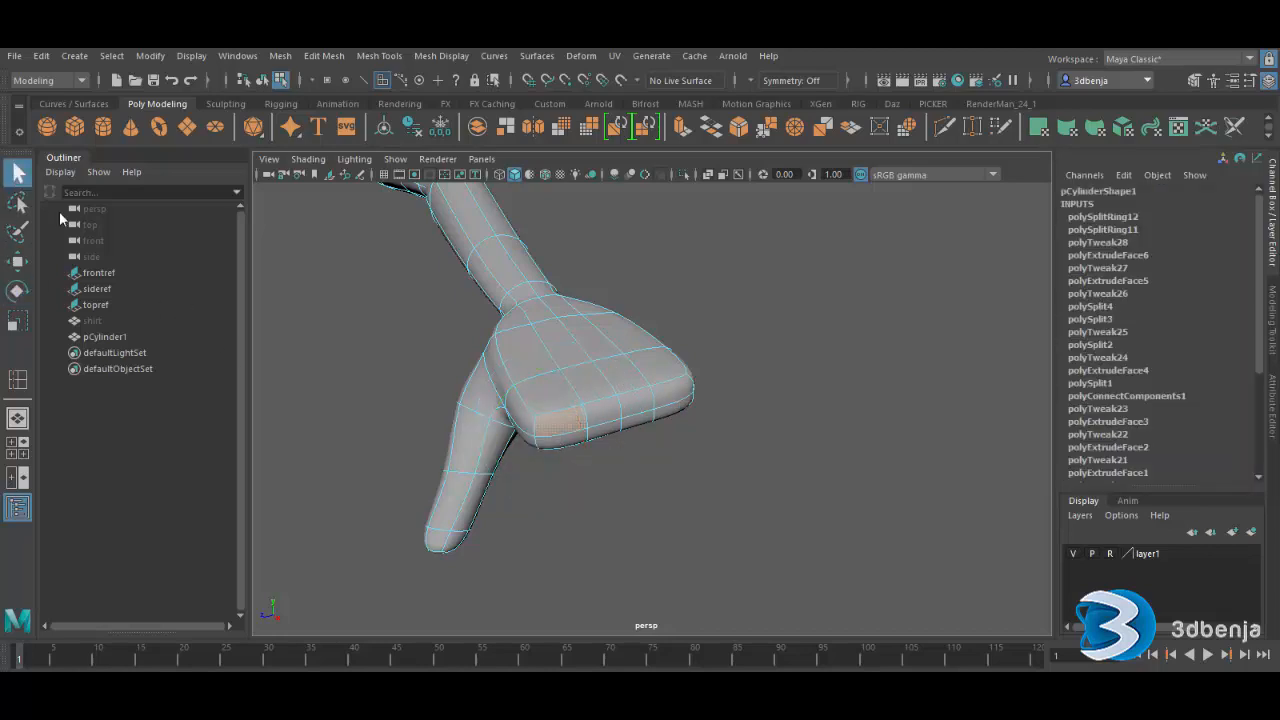
shift+click(558, 446)
key(ctrl+e)
drag(578, 456, 590, 476)
- With the smooth preview off, select the four corner vertices of the extruded finger's end and scale them down uniformly
right_drag(697, 292, 634, 304)
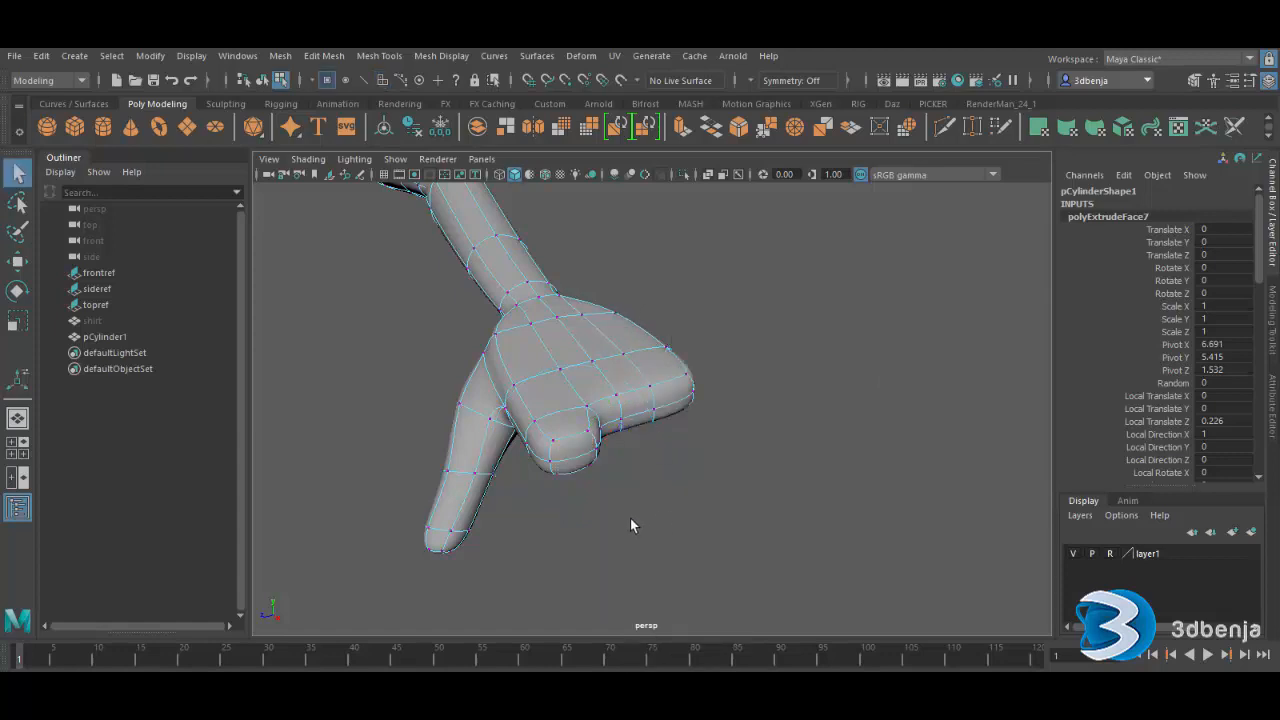
key(1)
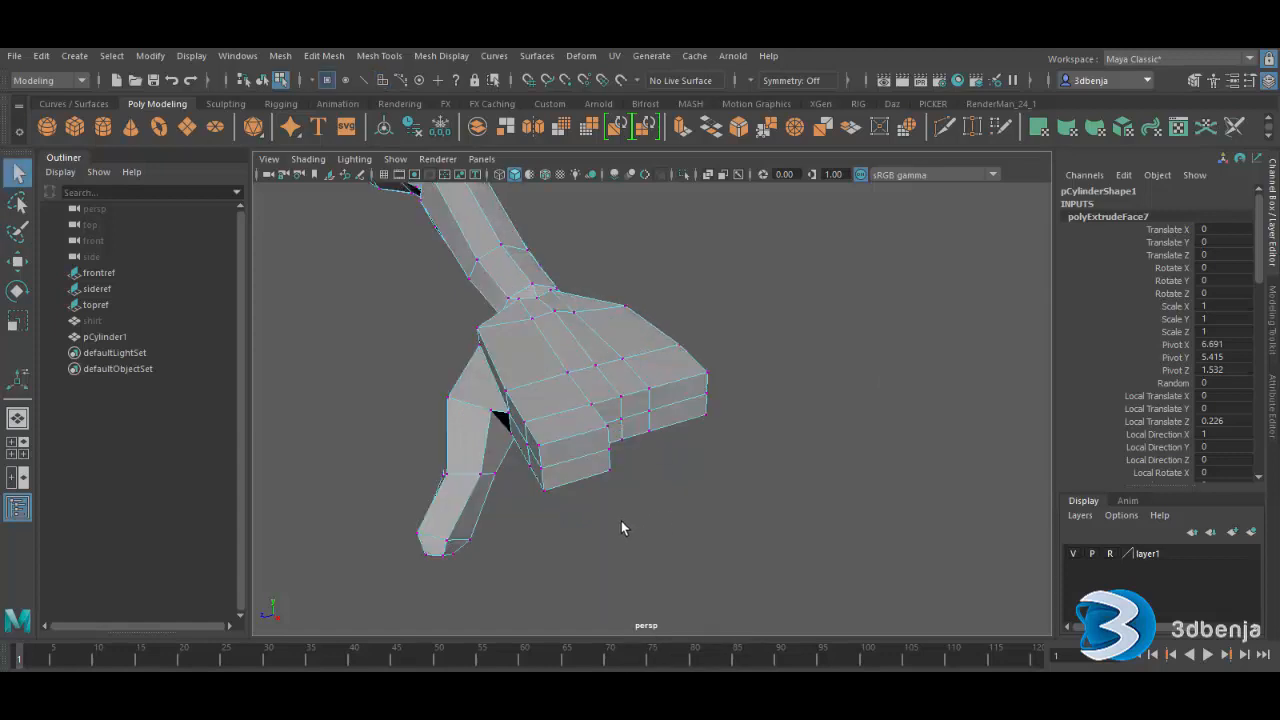
click(607, 428)
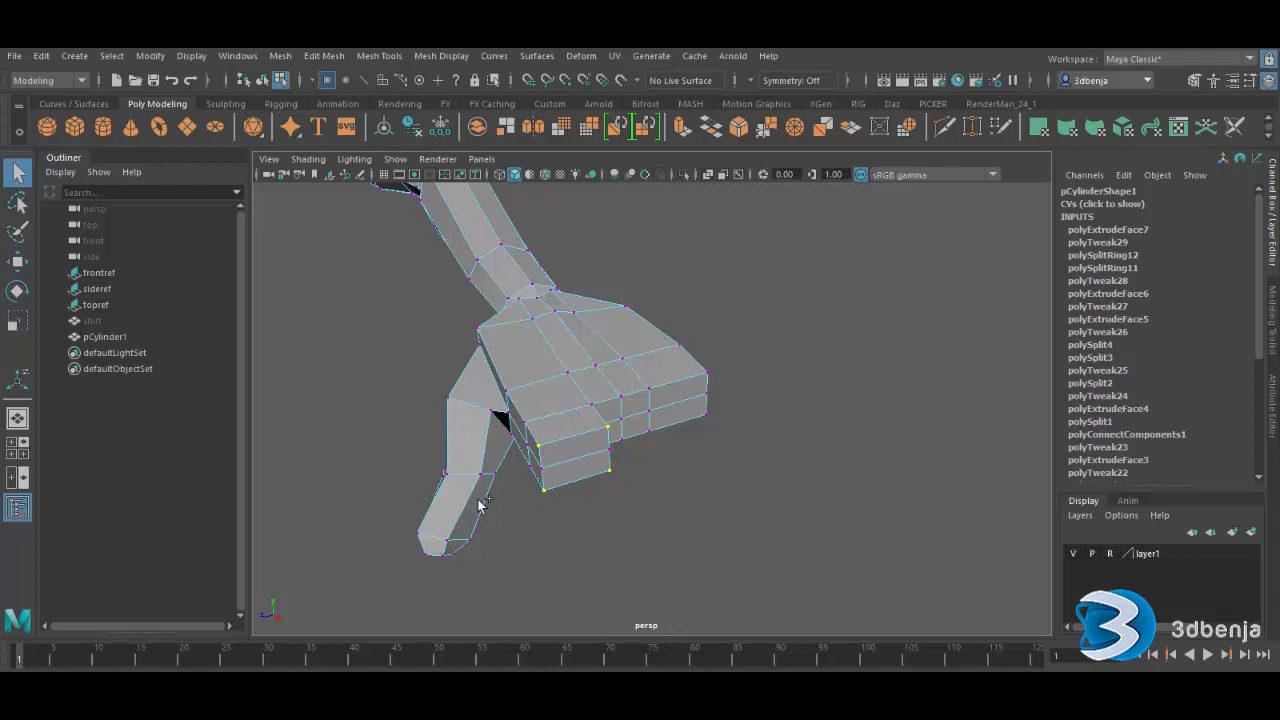
click(17, 322)
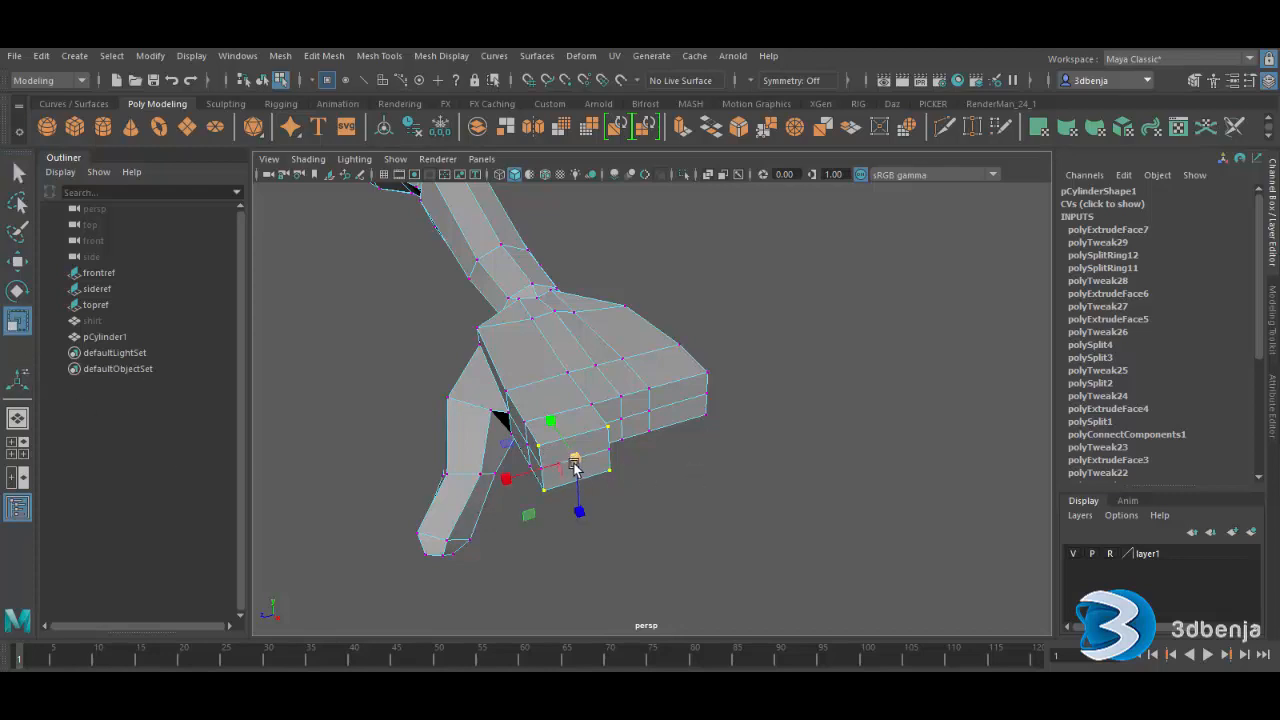
drag(575, 466, 558, 462)
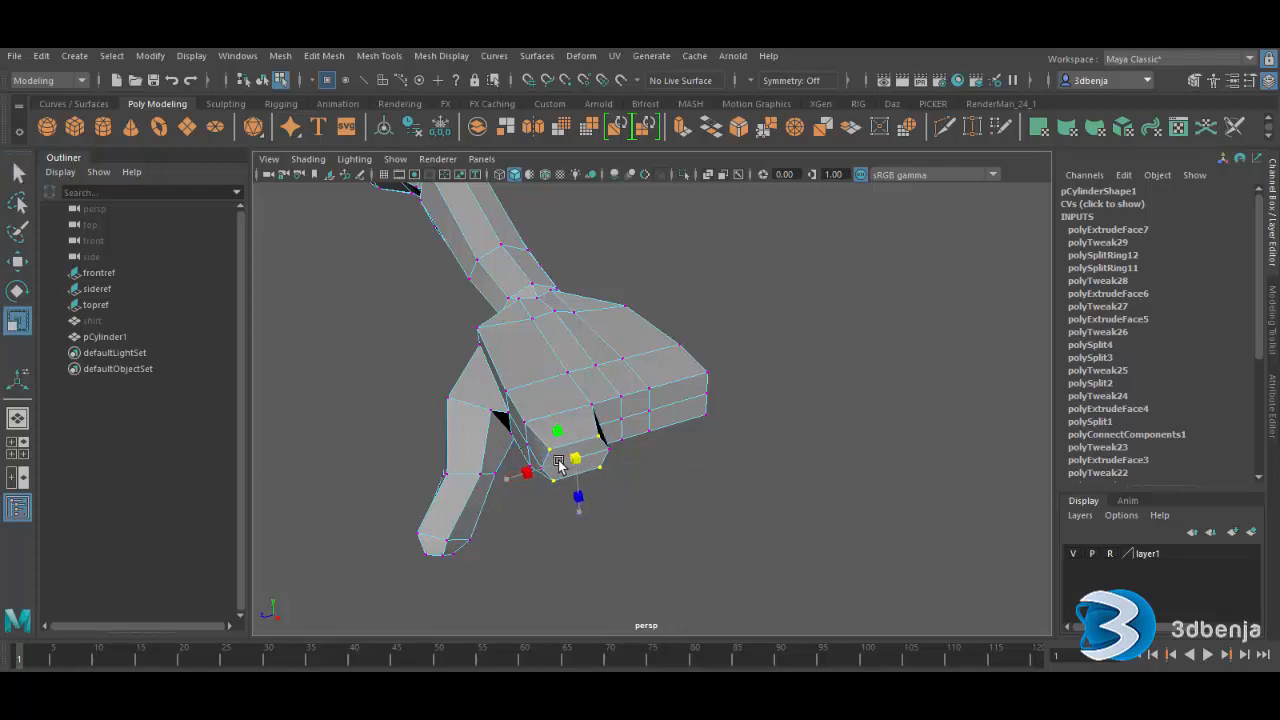
click(641, 508)
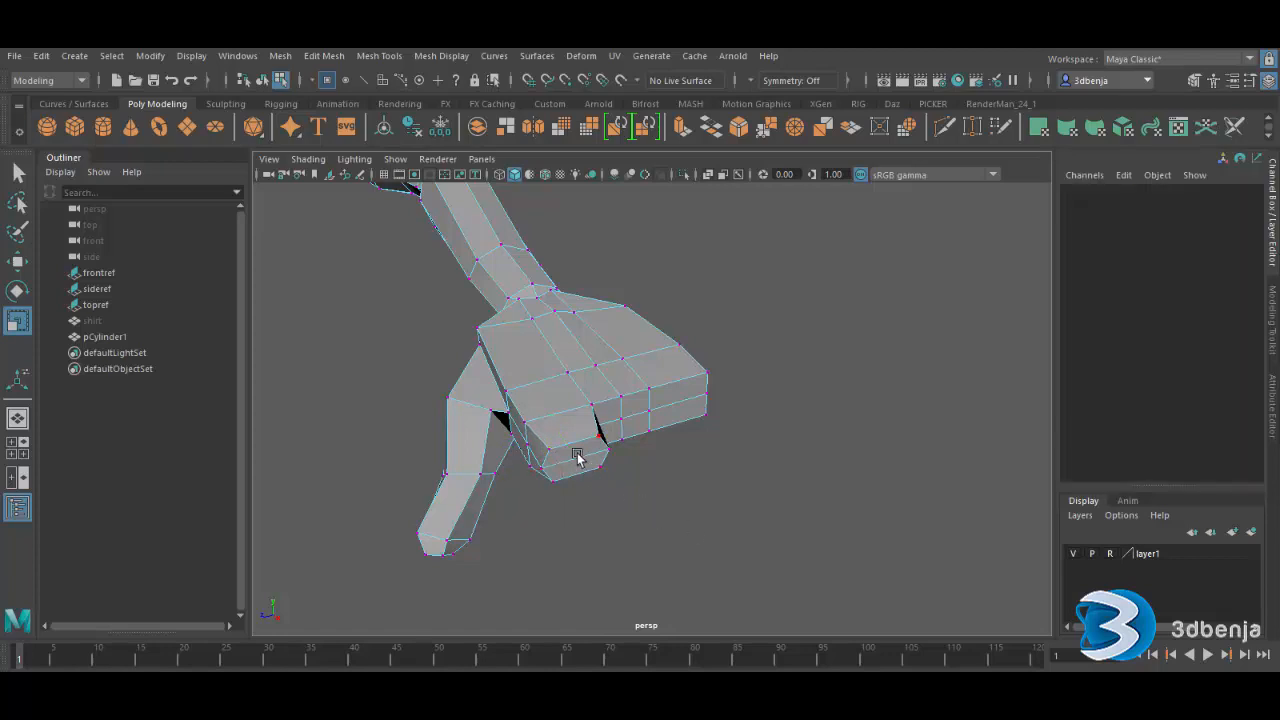
right_drag(577, 458, 578, 332)
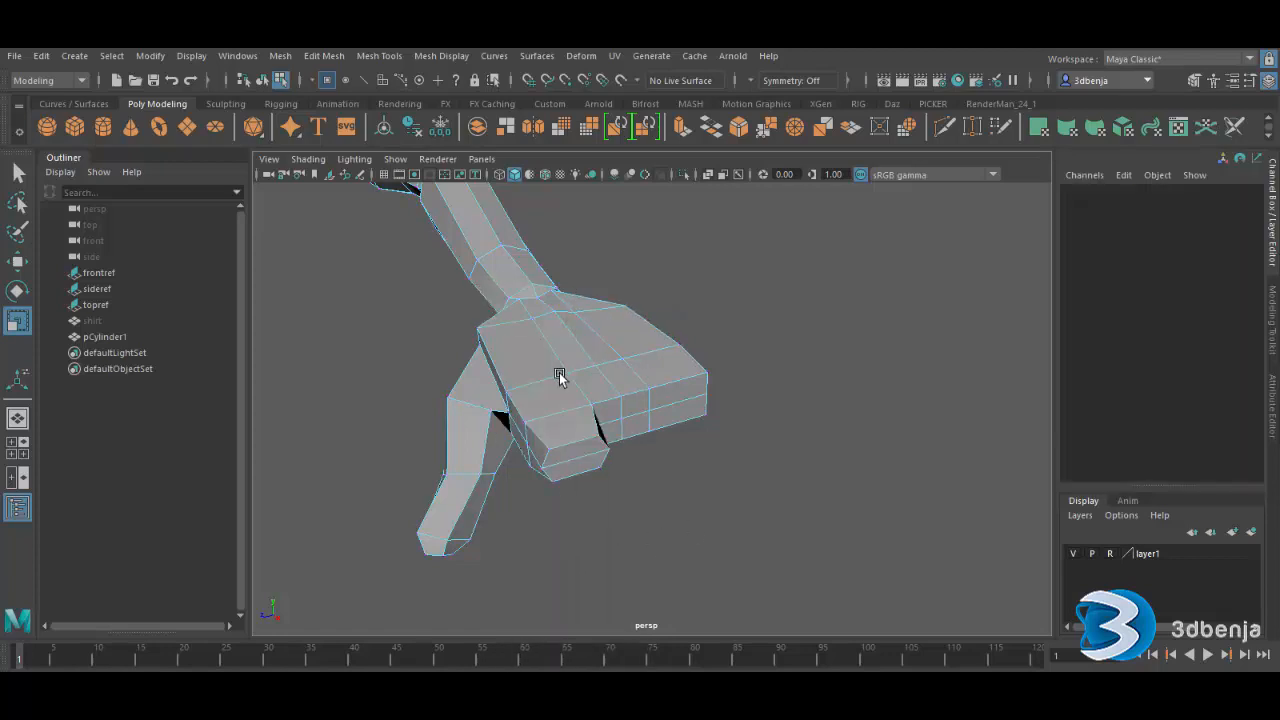
- Extrude the index finger's two end faces outward to near the fingertip of the top reference, with the smooth preview off
click(564, 453)
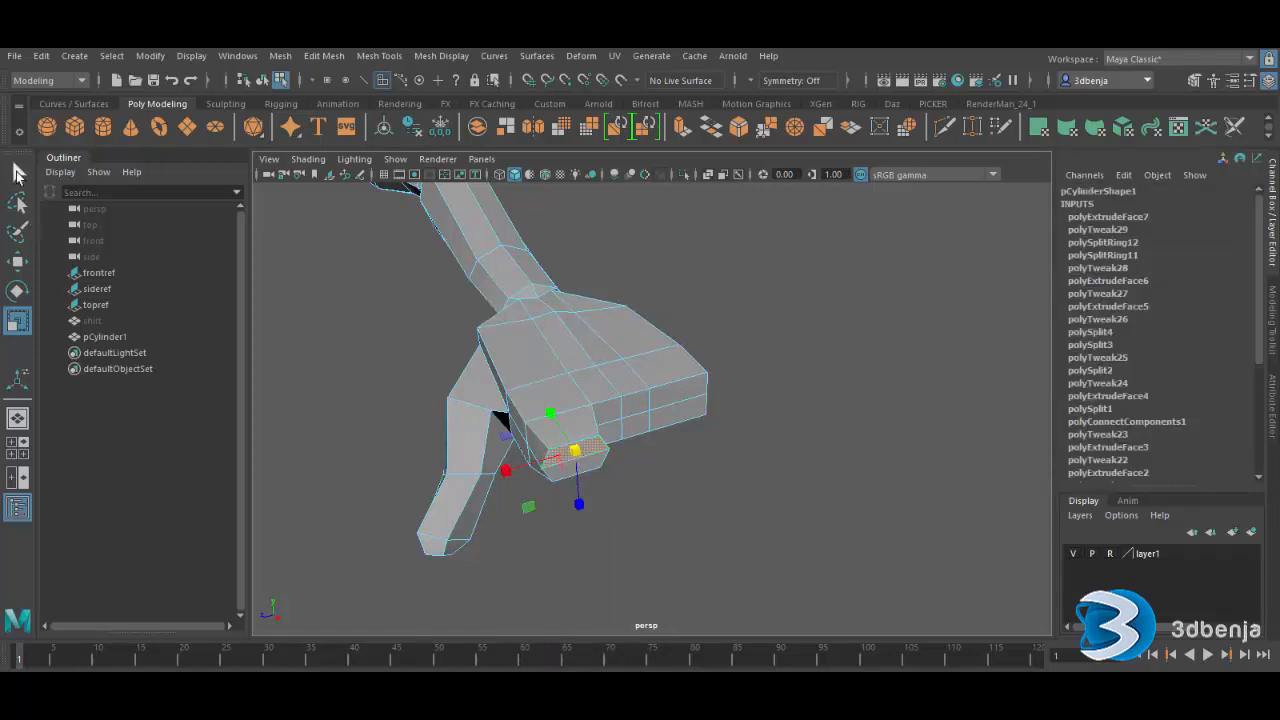
key(q)
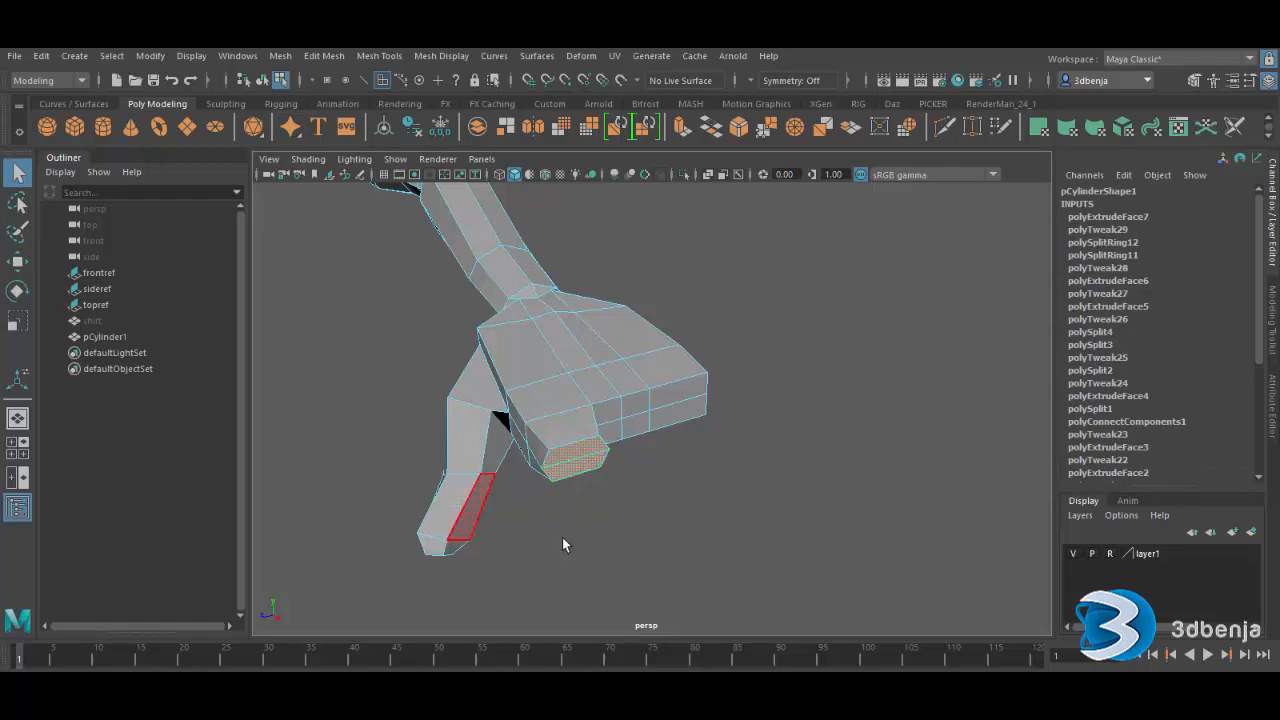
key(space)
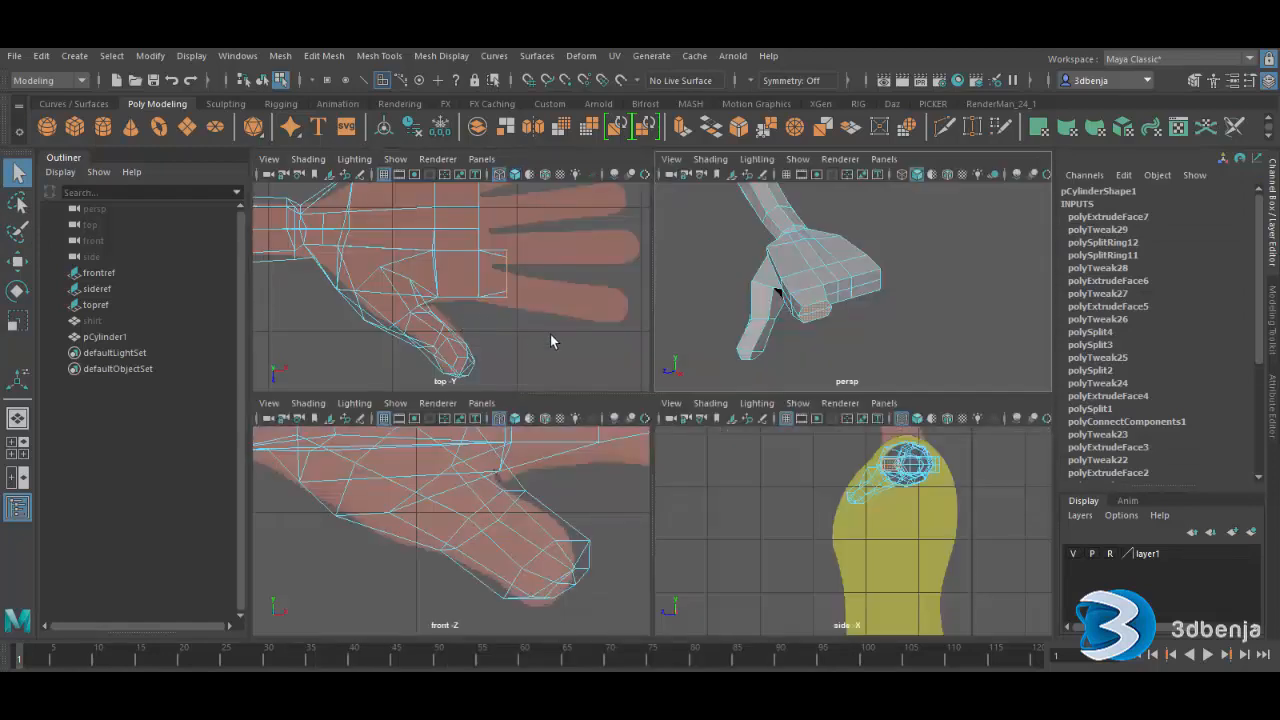
key(space)
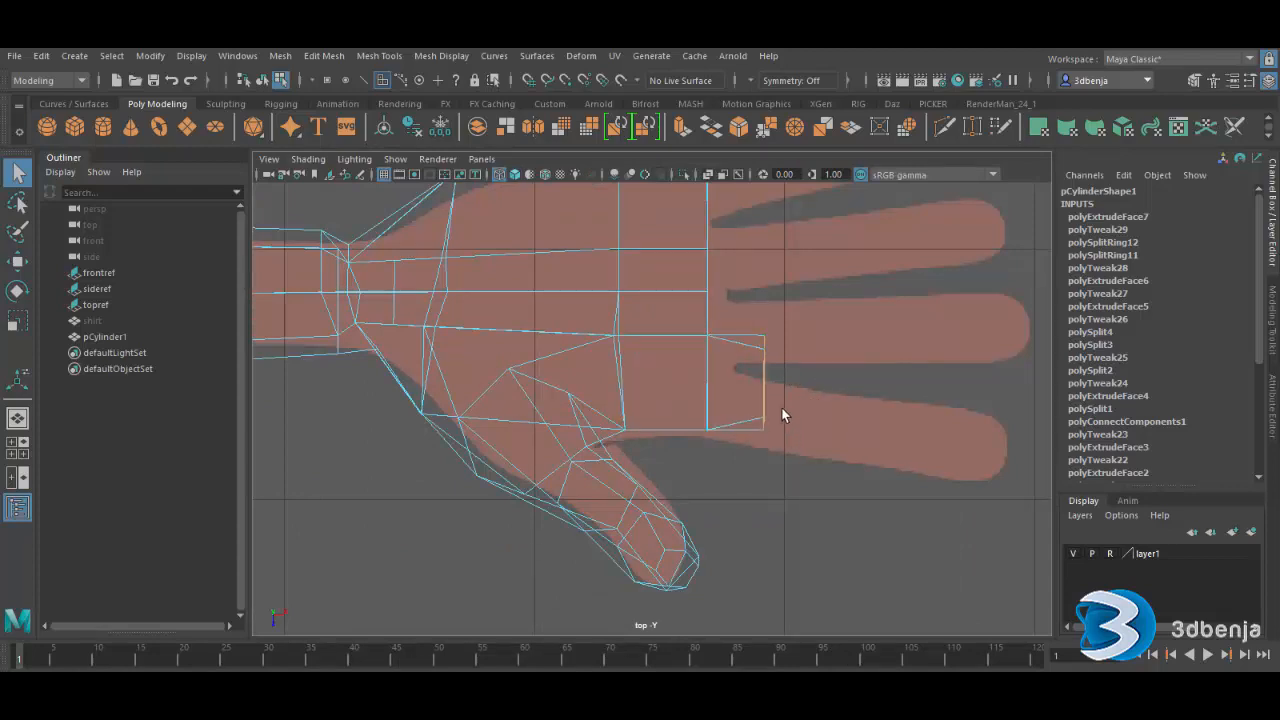
key(3)
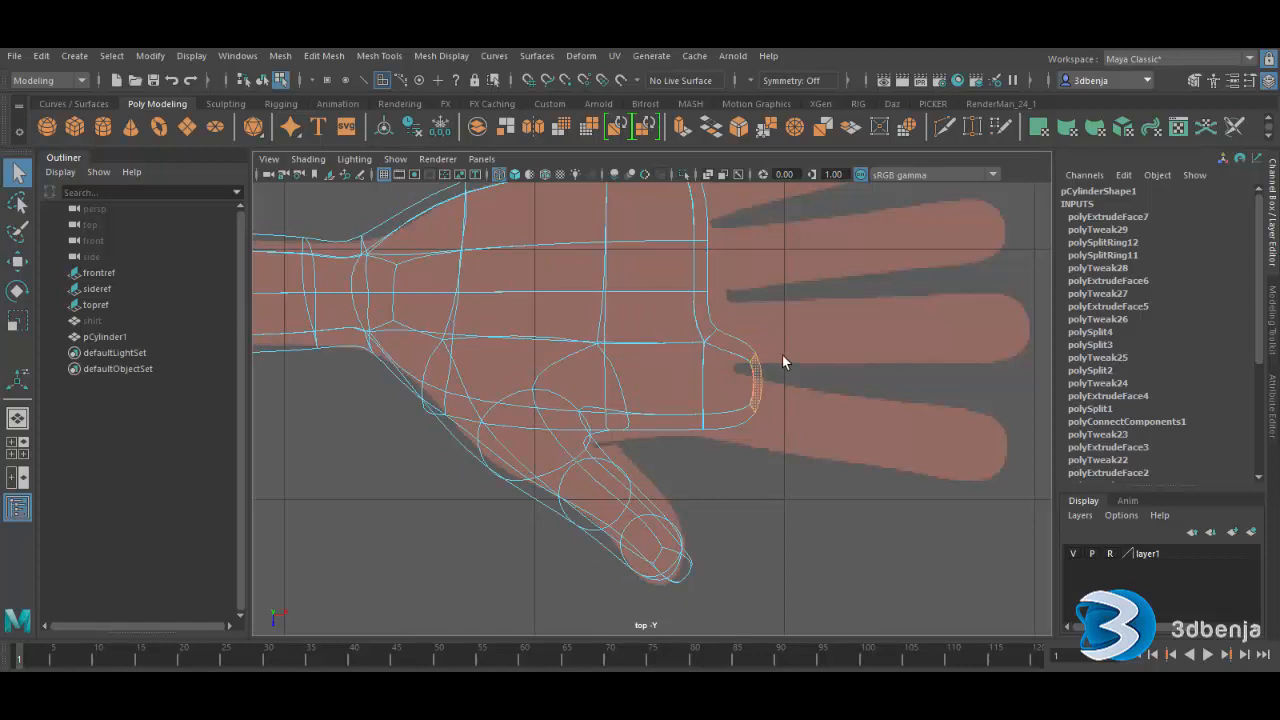
key(1)
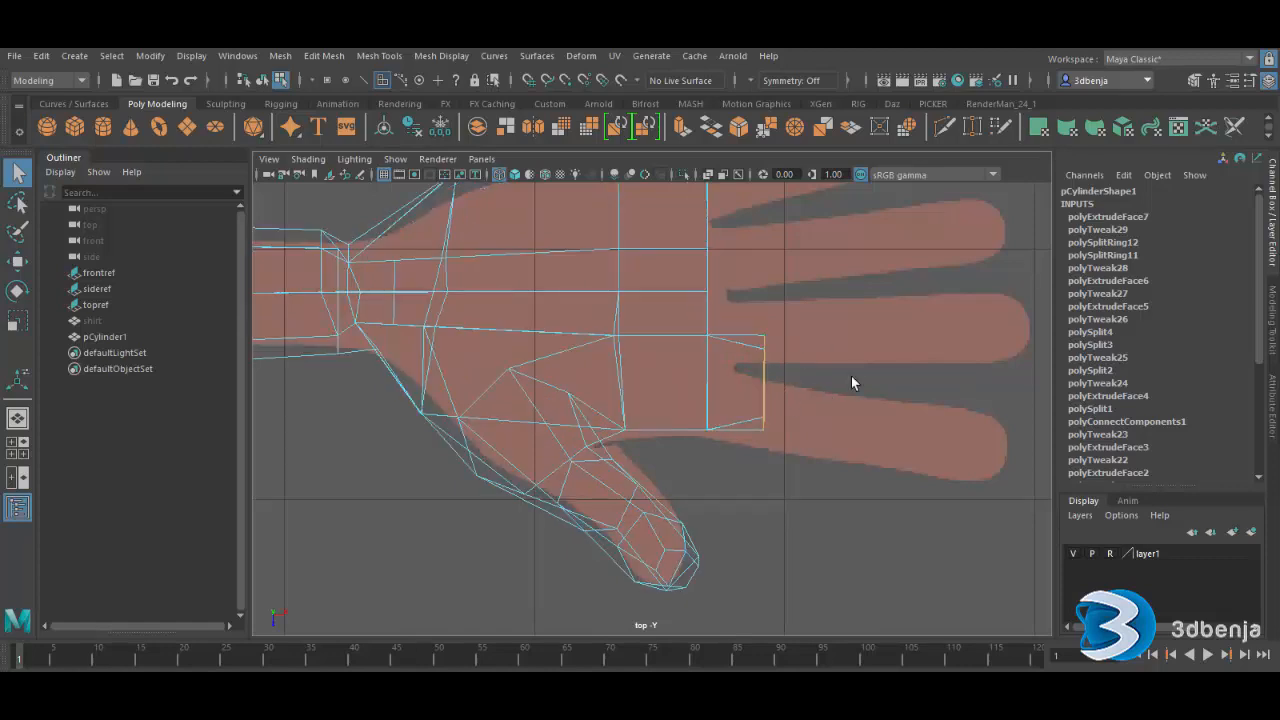
key(ctrl+e)
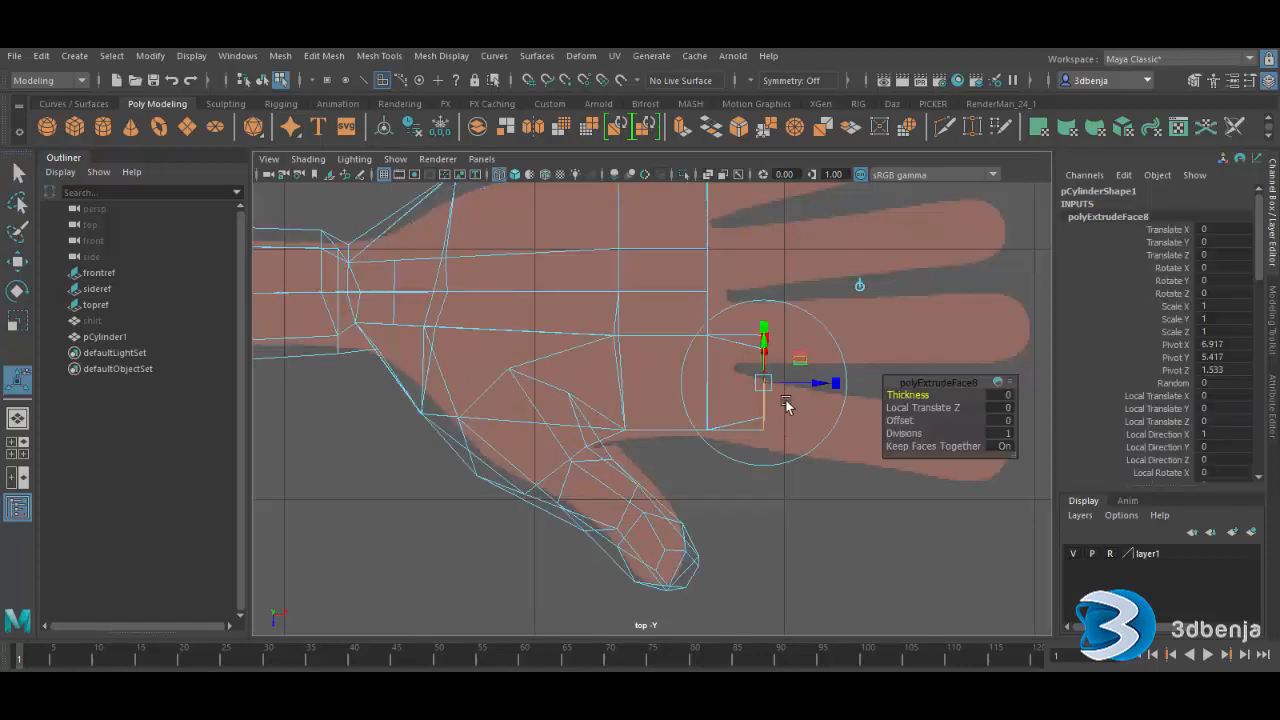
drag(808, 388, 1010, 373)
click(779, 486)
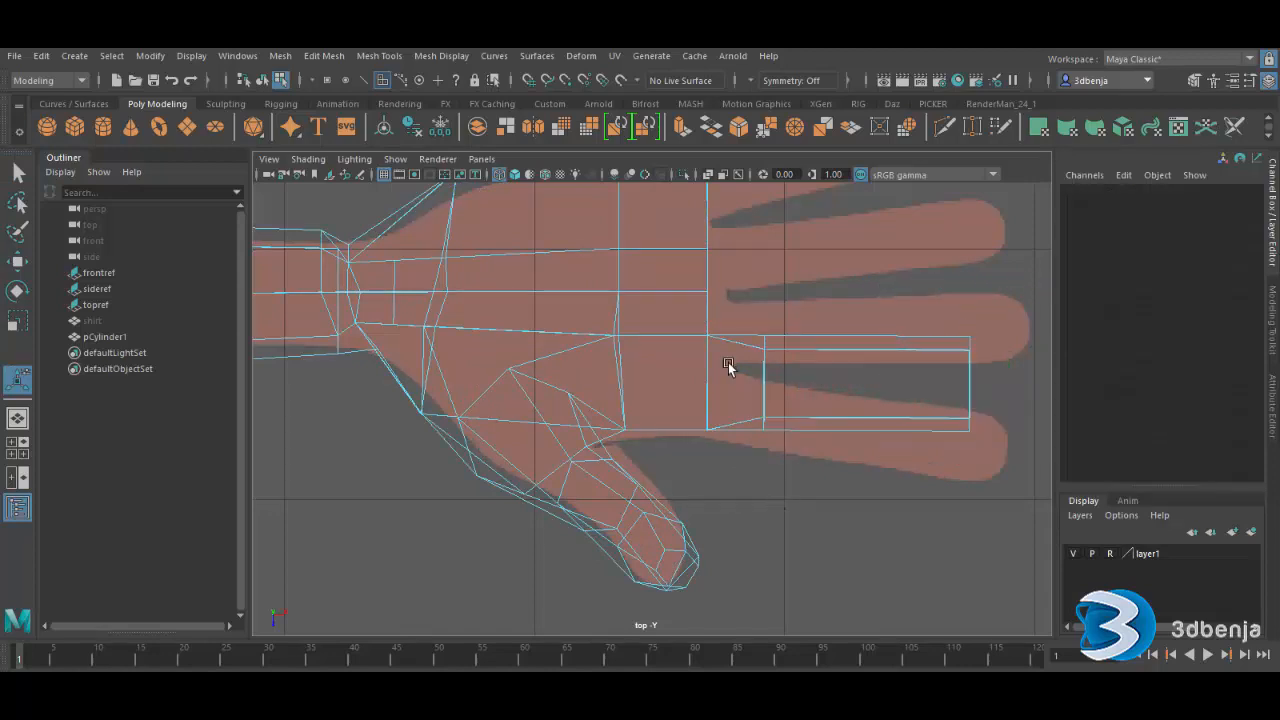
- Select the two end faces of the extruded index finger and scale them down uniformly to taper the finger
key(space)
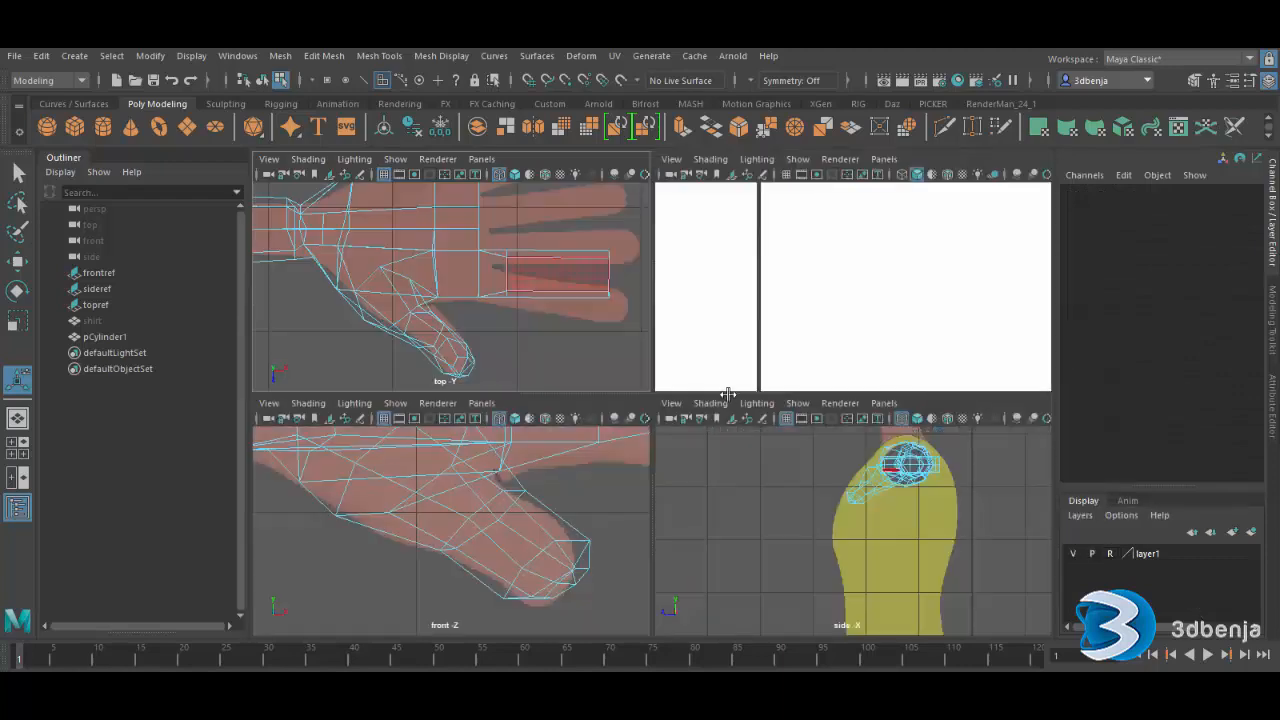
key(space)
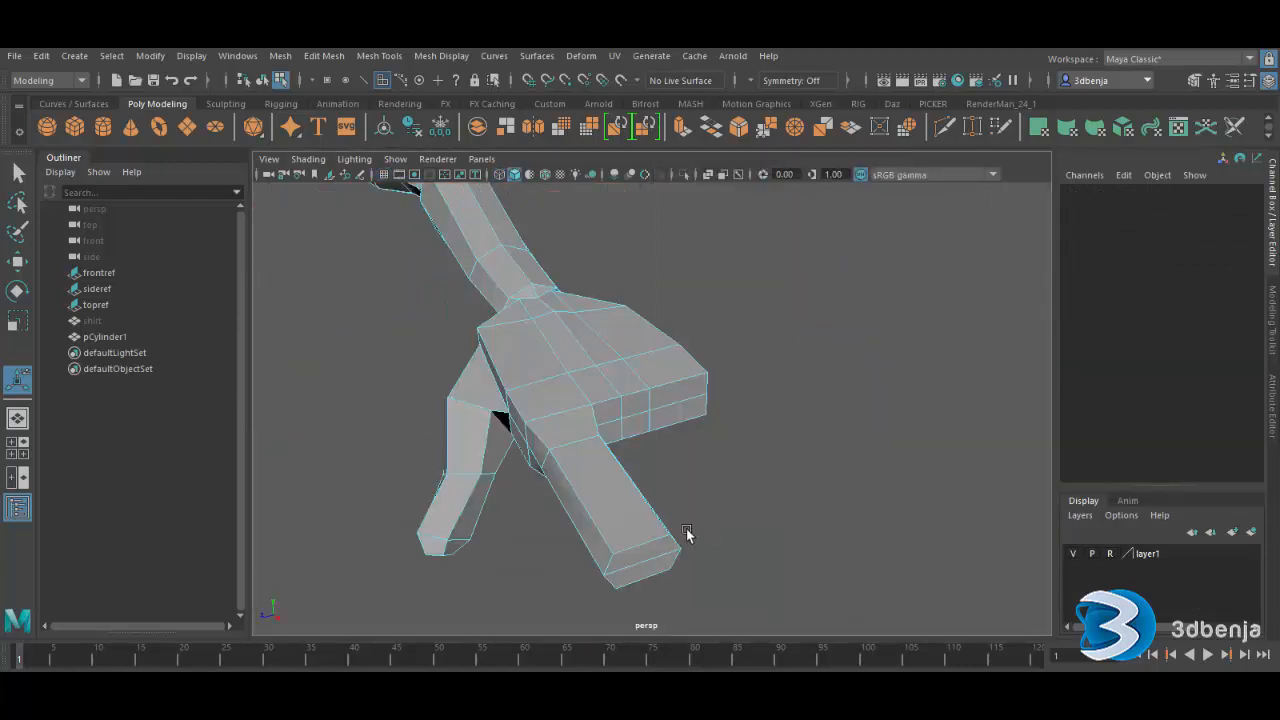
alt+drag(677, 534, 586, 457)
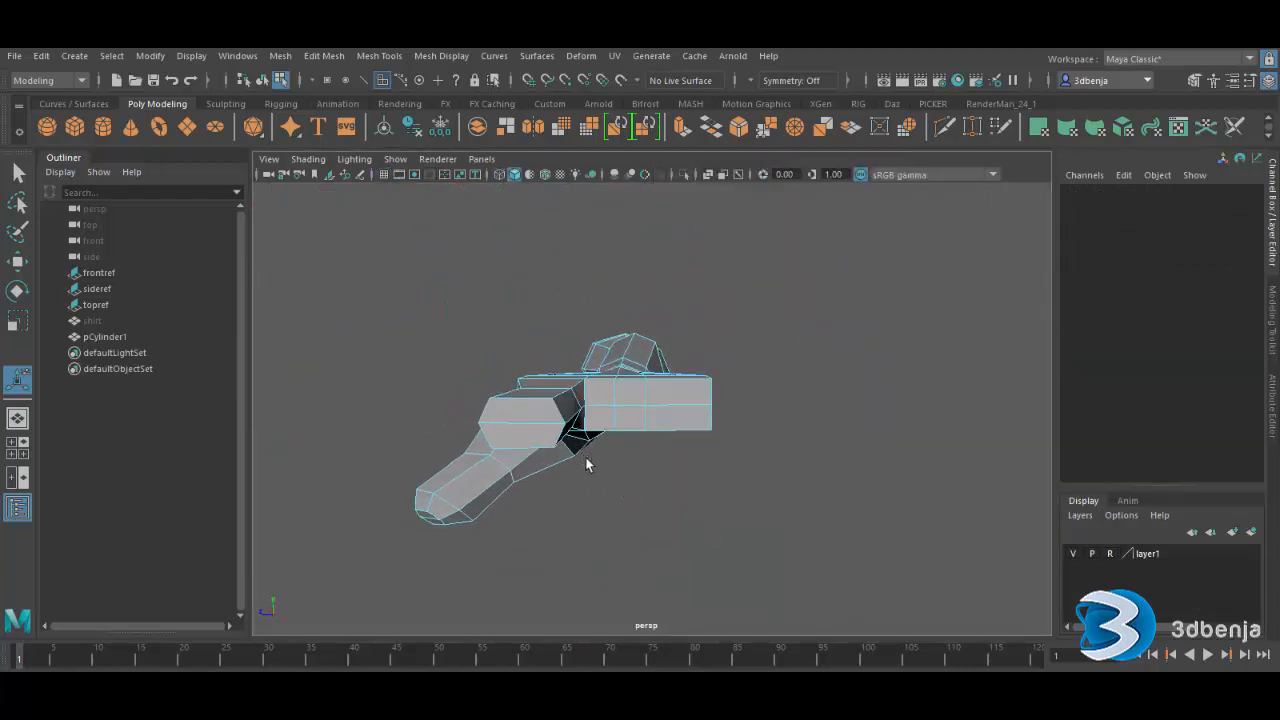
click(537, 410)
shift+click(533, 437)
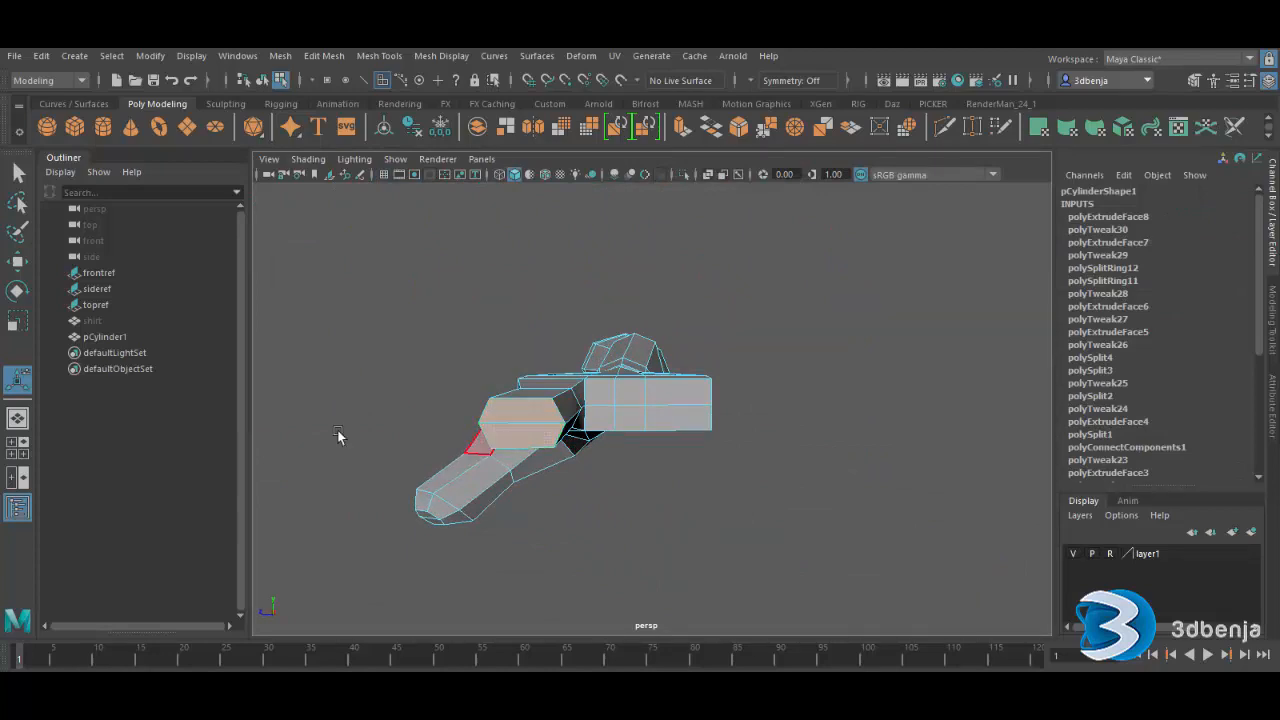
key(r)
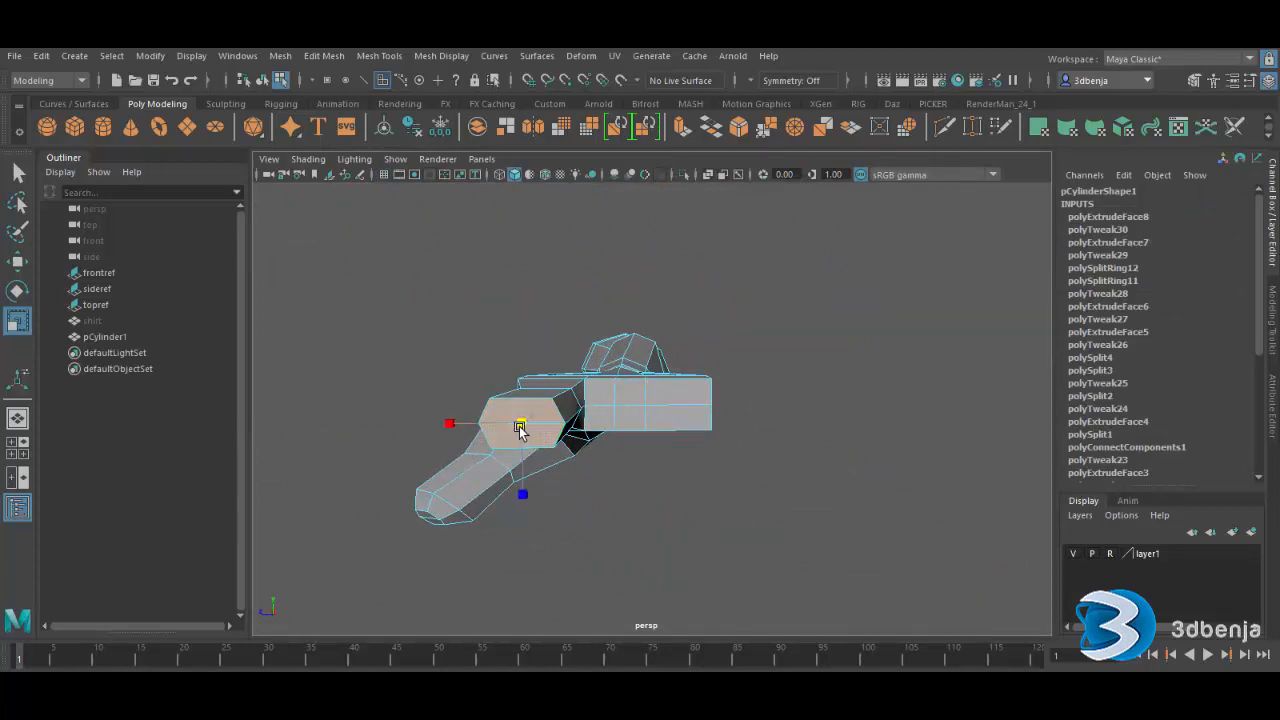
drag(519, 424, 505, 432)
click(637, 507)
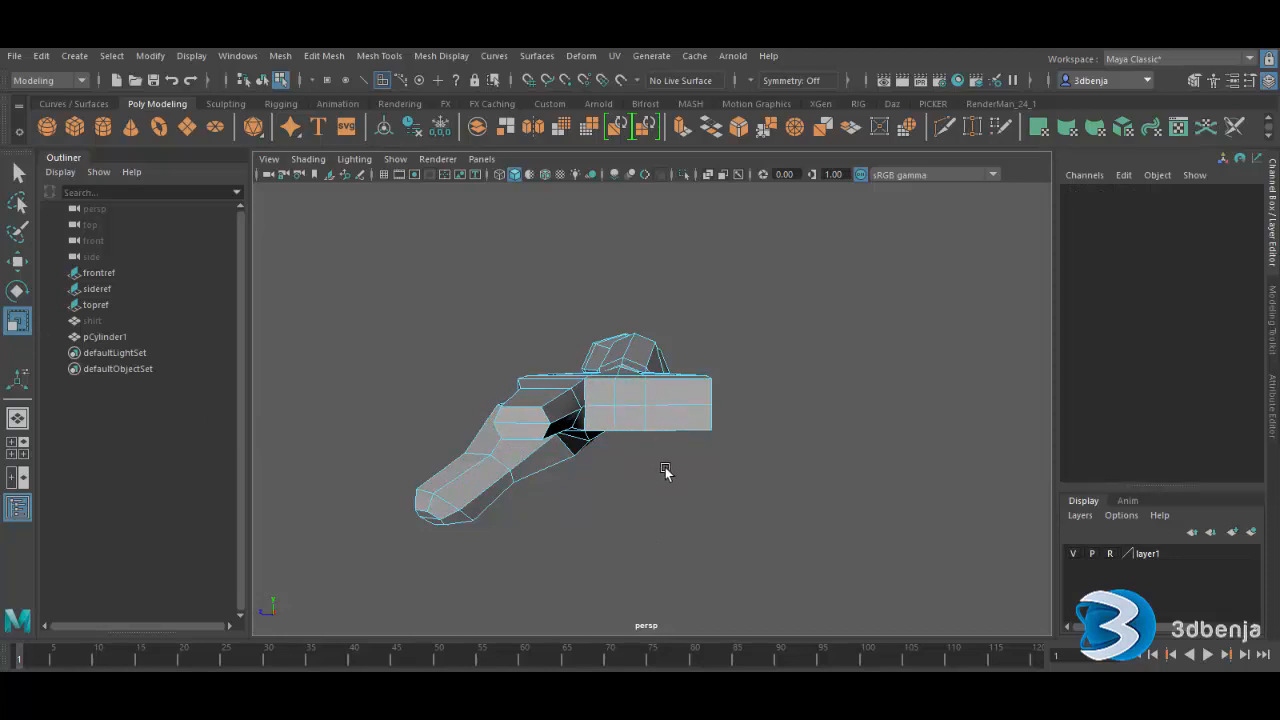
- In the top view, move the index finger's thumb-side base vertices and its tip vertices onto the reference finger
key(space)
key(space)
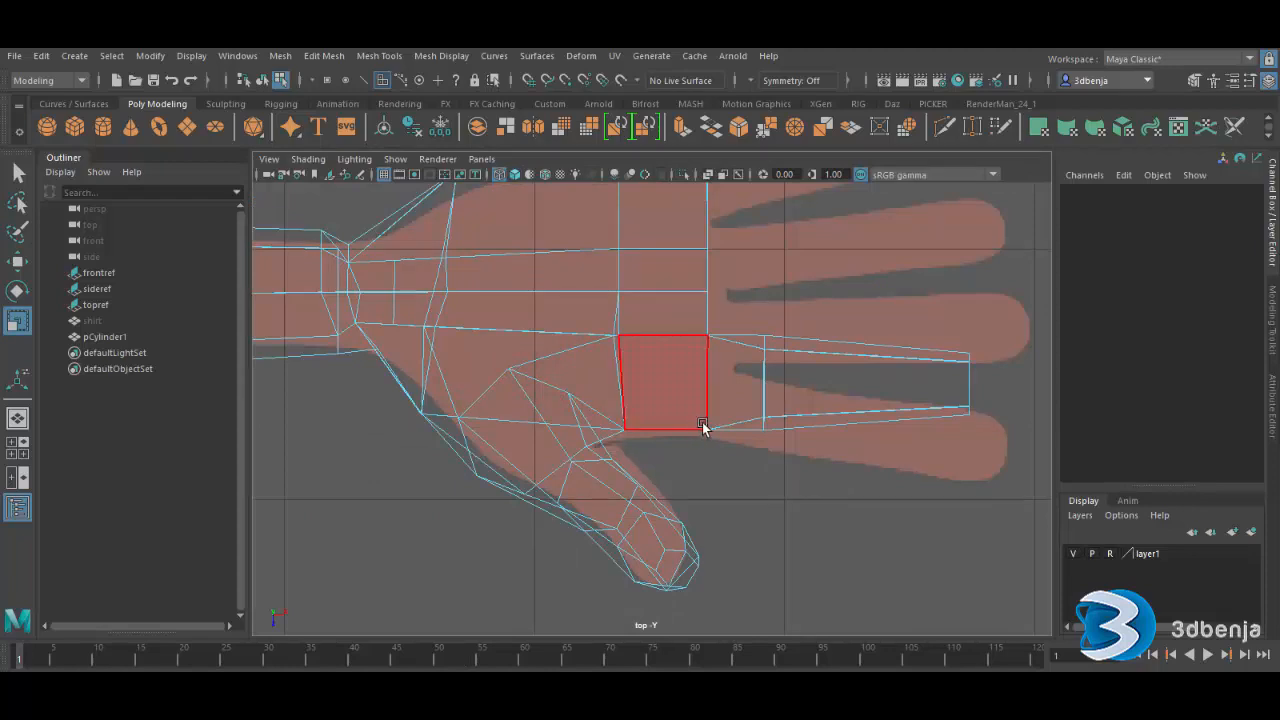
right_drag(703, 427, 635, 292)
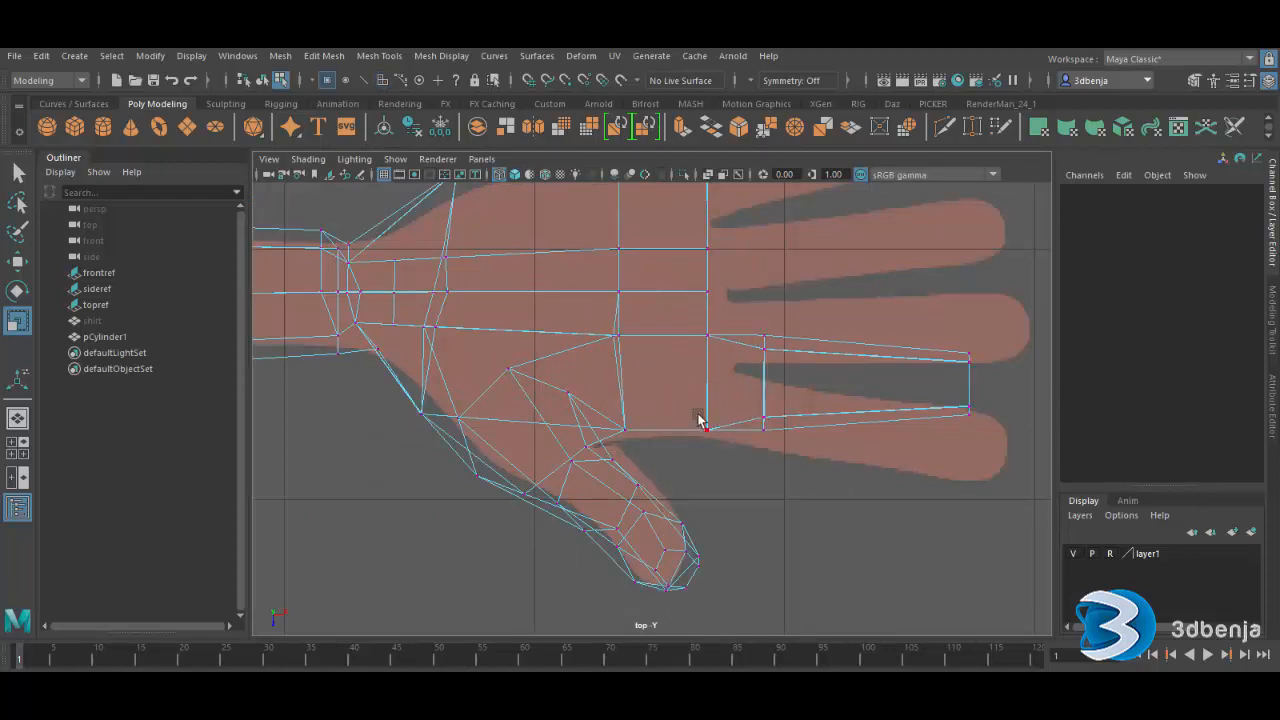
click(18, 262)
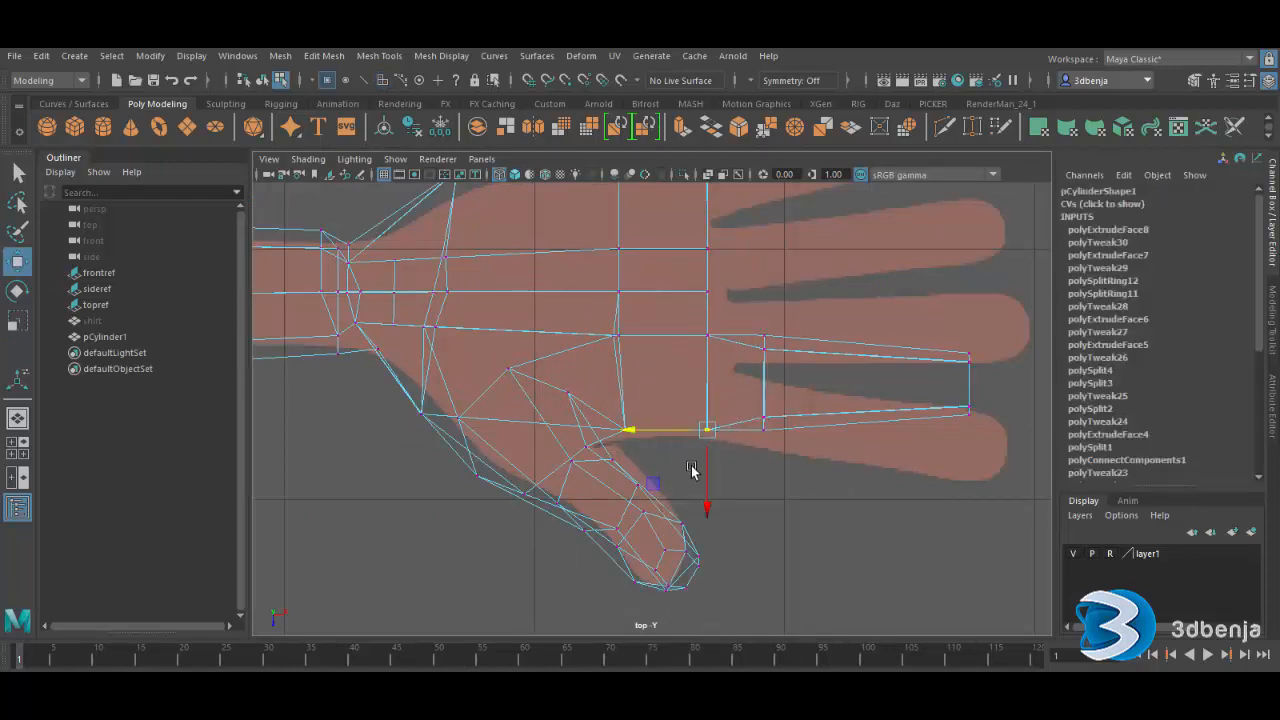
drag(704, 432, 769, 465)
click(765, 420)
drag(960, 328, 995, 478)
drag(968, 383, 1003, 447)
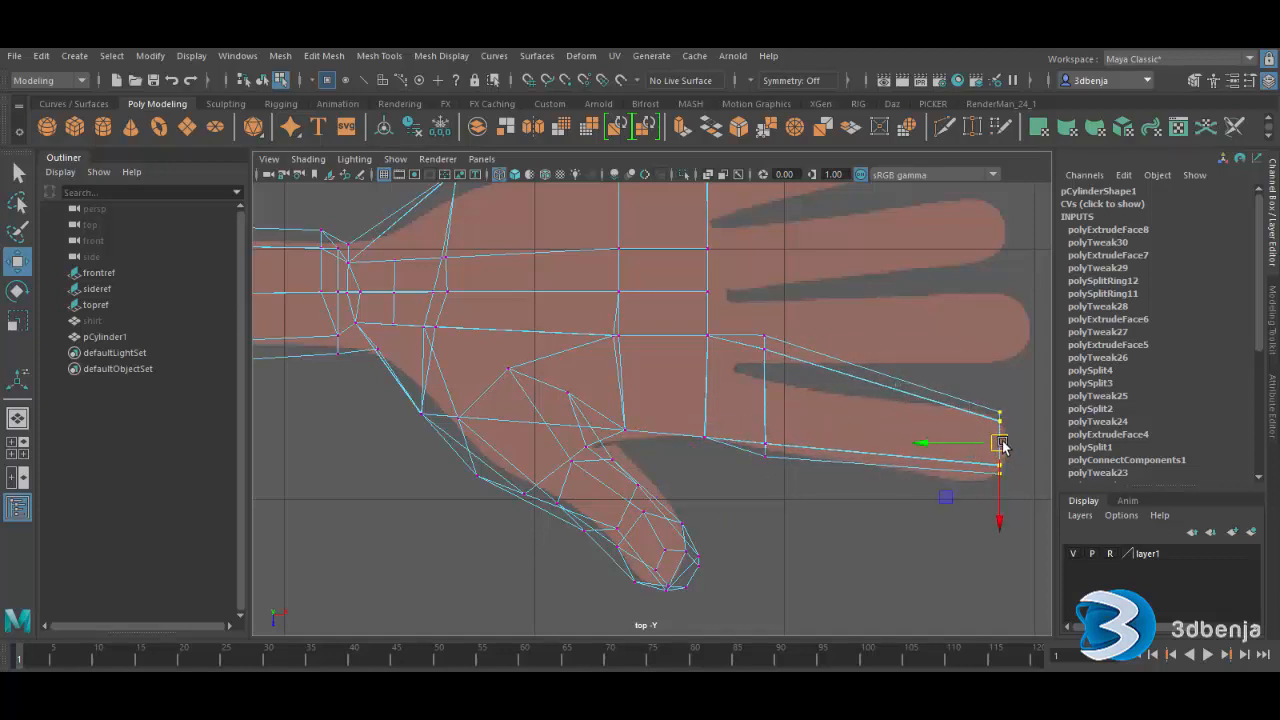
- Move the vertices on the index finger's middle-finger side, at the first ring and the knuckle, onto the reference outline
click(765, 338)
drag(766, 342, 774, 386)
click(708, 336)
drag(710, 340, 737, 366)
- Refine the vertices around the index finger's base and the palm vertex beside the thumb to match the reference outline
click(703, 436)
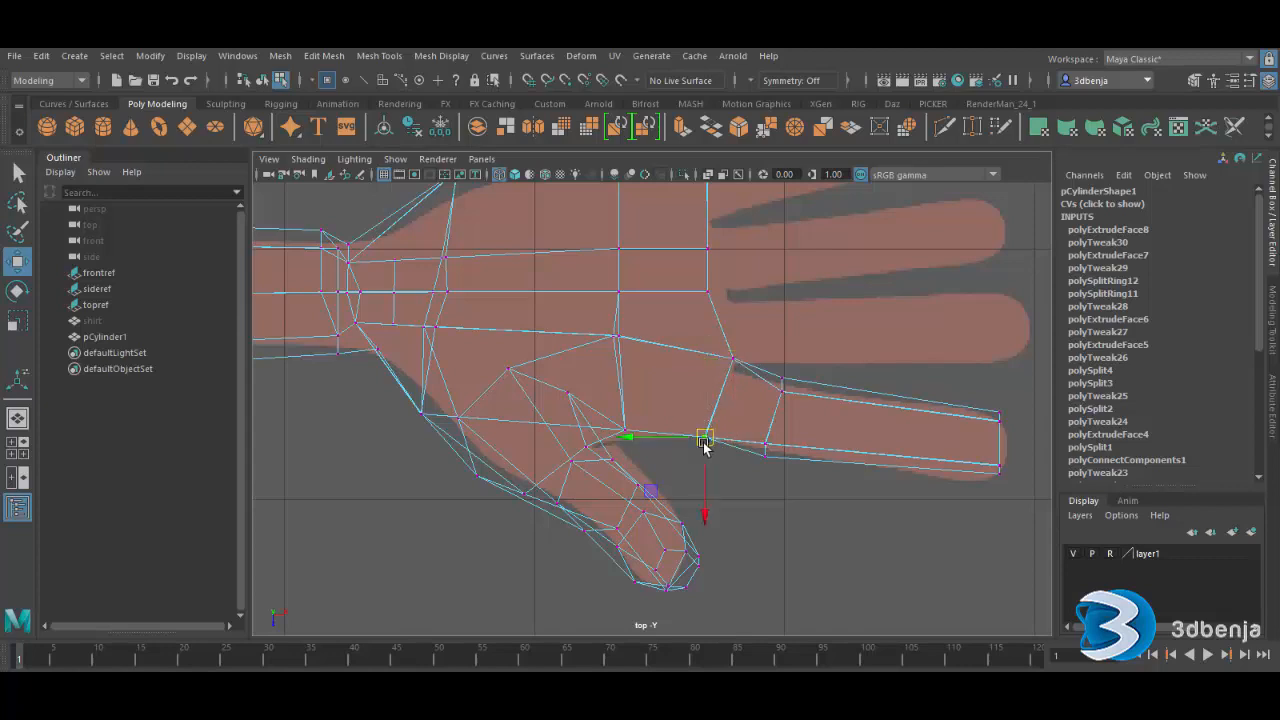
click(622, 432)
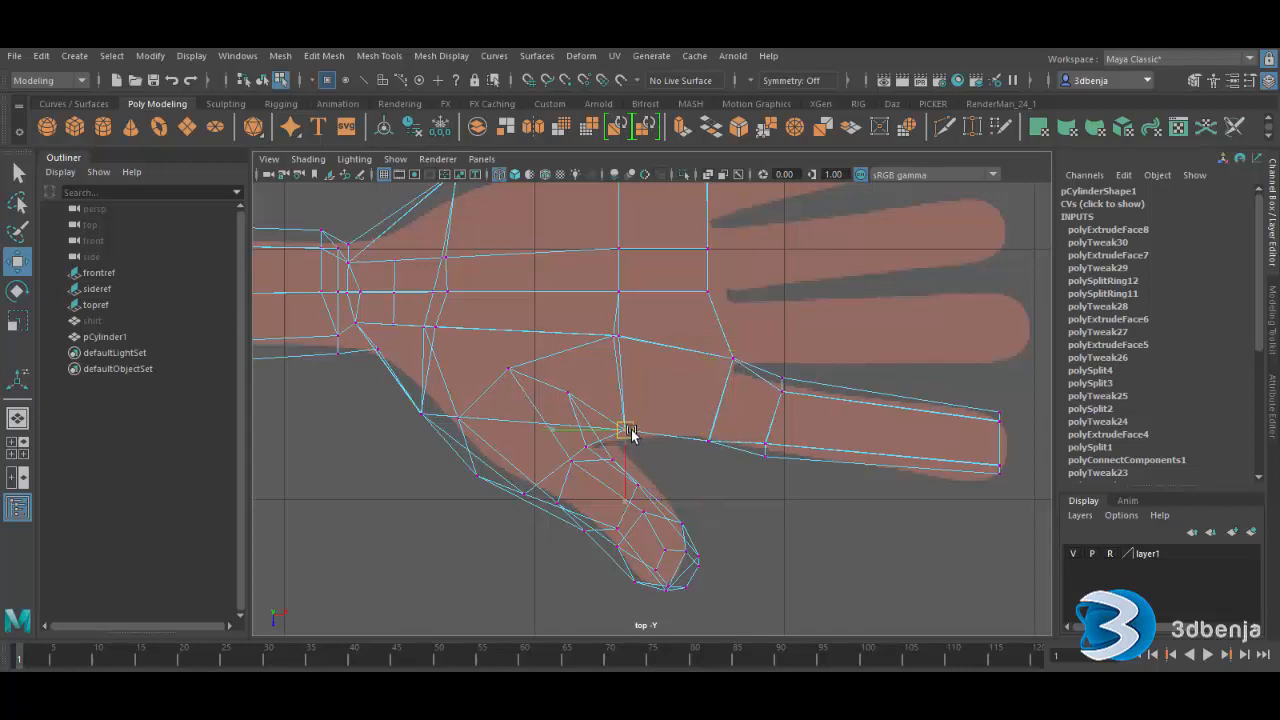
drag(622, 432, 642, 433)
click(726, 491)
click(766, 445)
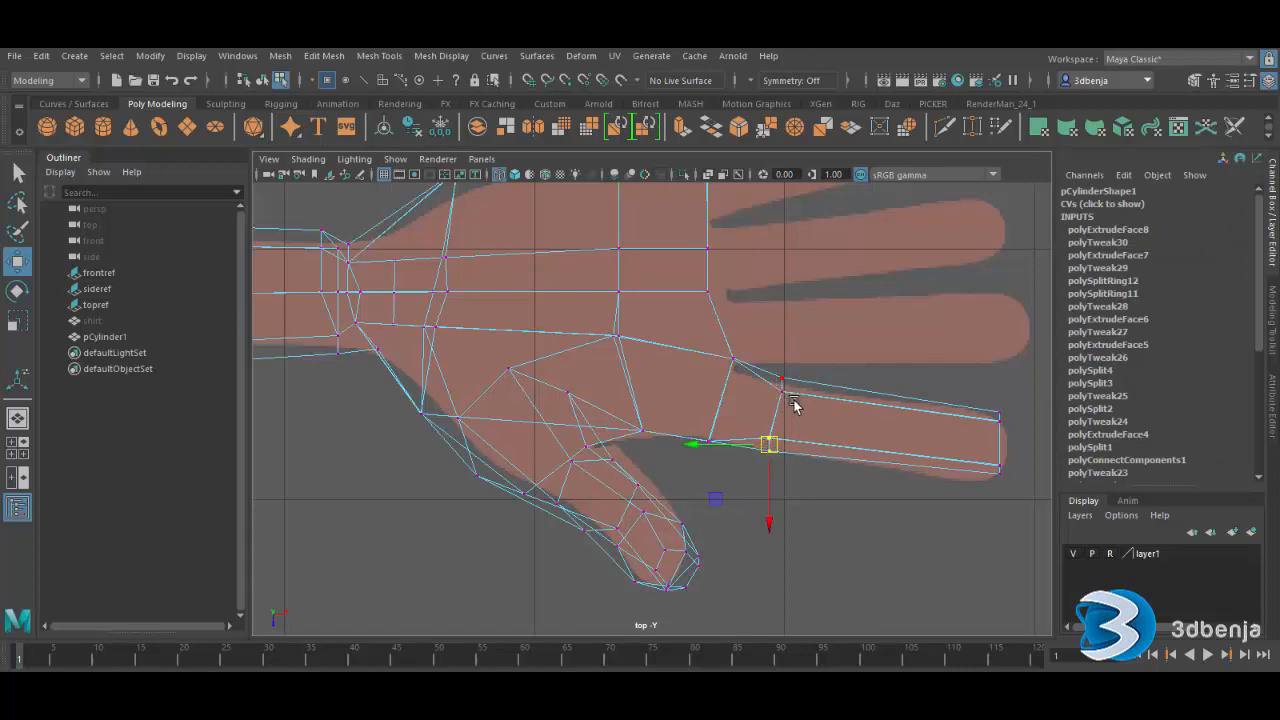
click(781, 390)
drag(781, 390, 736, 371)
click(732, 358)
- Move the two inner vertices of the palm's finger edge to the gaps between the middle, ring and little fingers
click(707, 291)
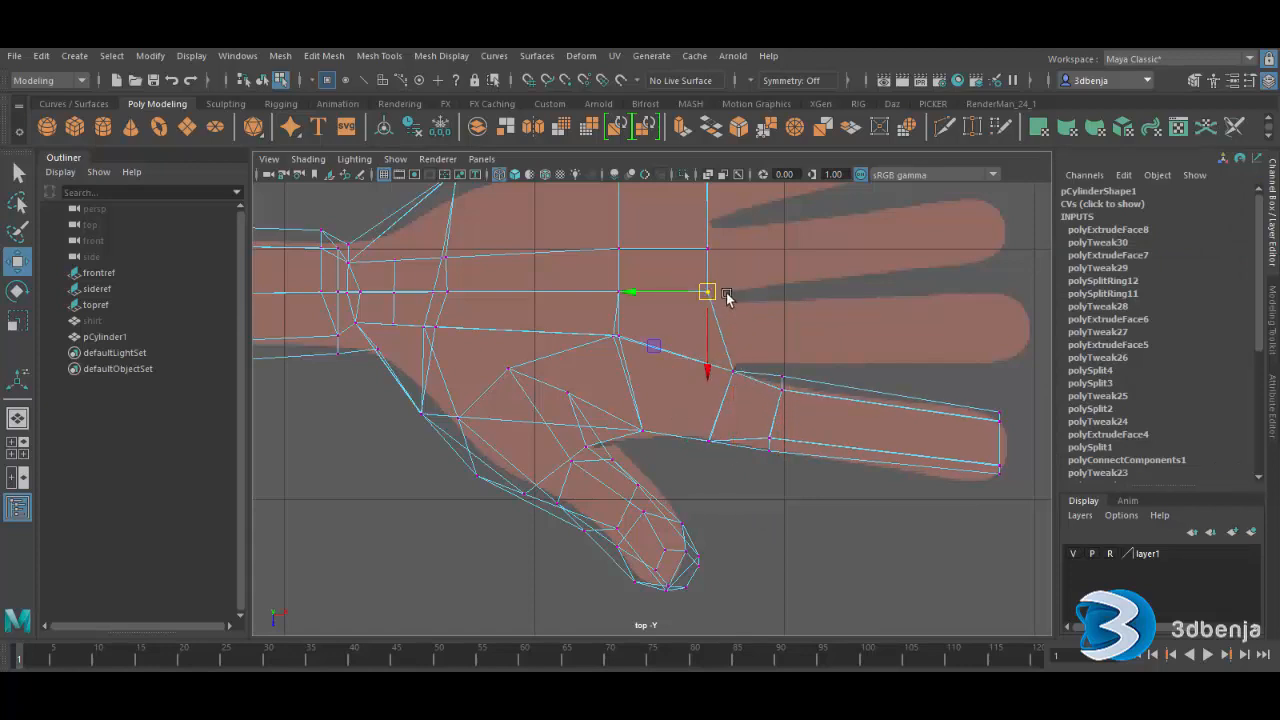
drag(722, 294, 739, 306)
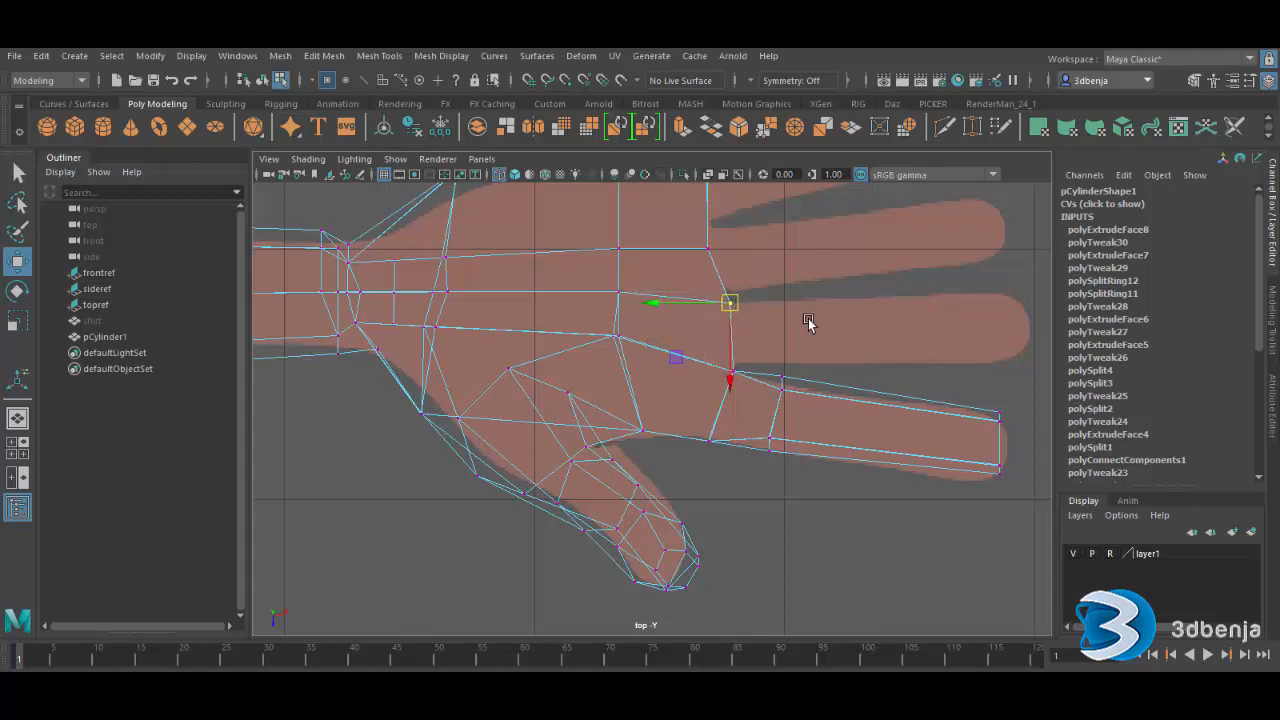
alt+middle_drag(810, 348, 626, 400)
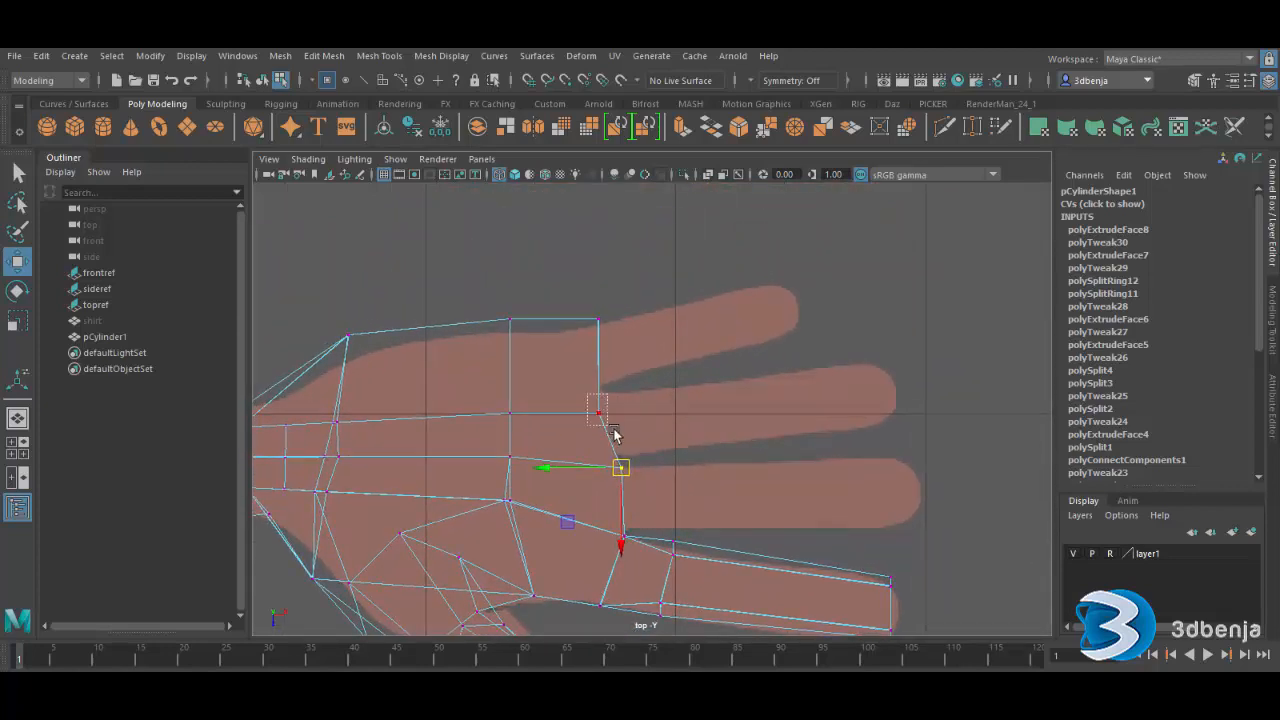
click(601, 413)
mouse_move(608, 414)
mouse_down()
mouse_move(608, 377)
mouse_move(608, 392)
mouse_up()
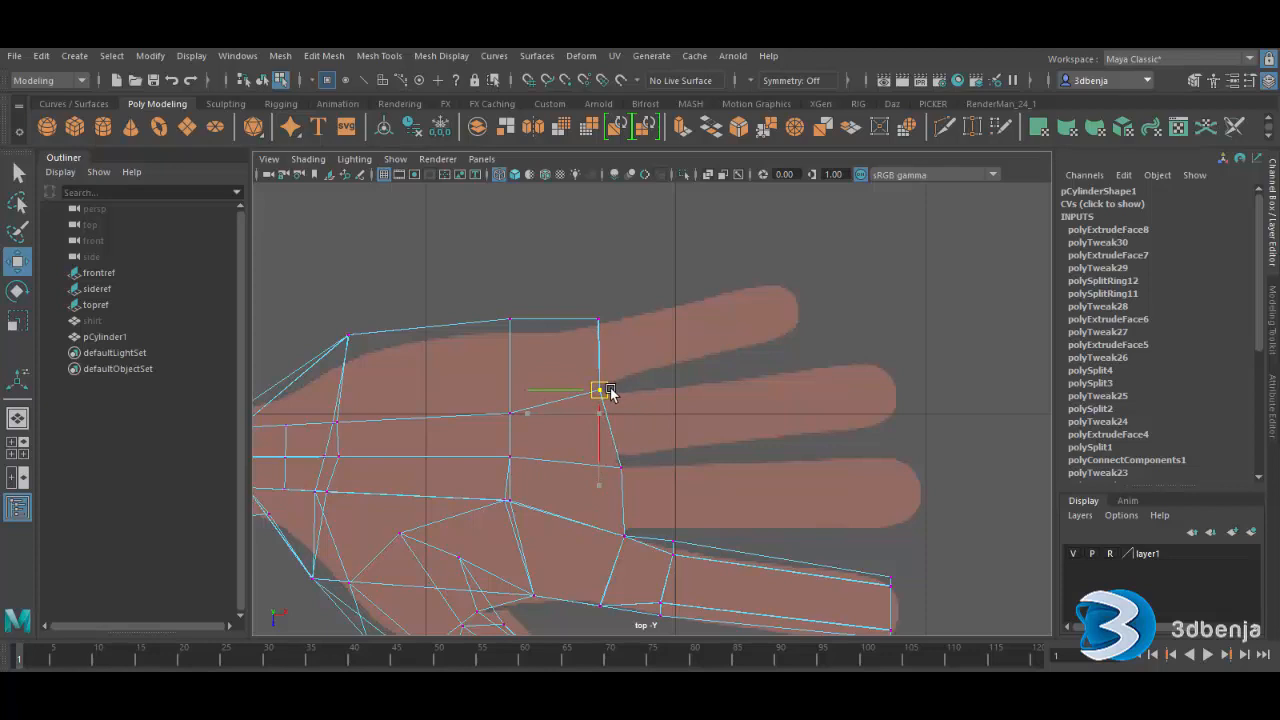
- Move the palm's little-finger corner and the vertices along its outer side onto the reference hand's contour
click(599, 320)
drag(598, 320, 509, 335)
click(509, 321)
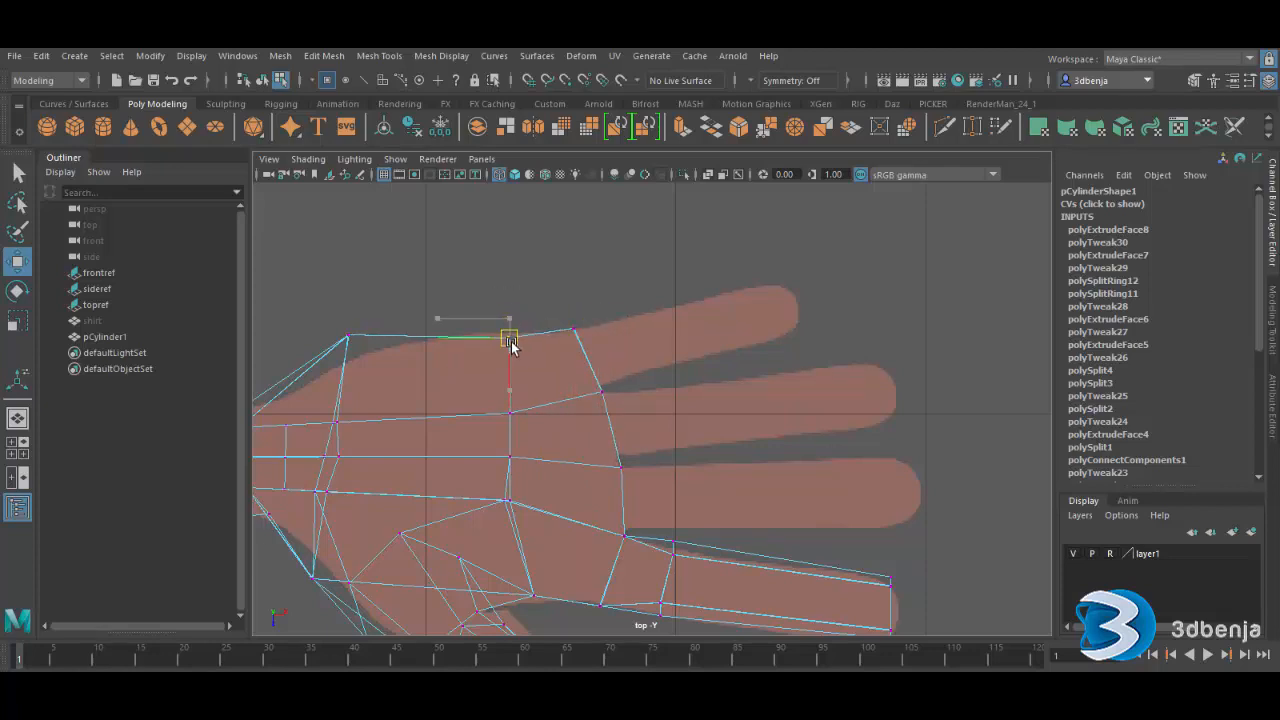
click(347, 337)
drag(347, 337, 357, 360)
- Turn on the smooth preview and adjust the vertices along the palm's finger edge to align with the finger gaps
key(3)
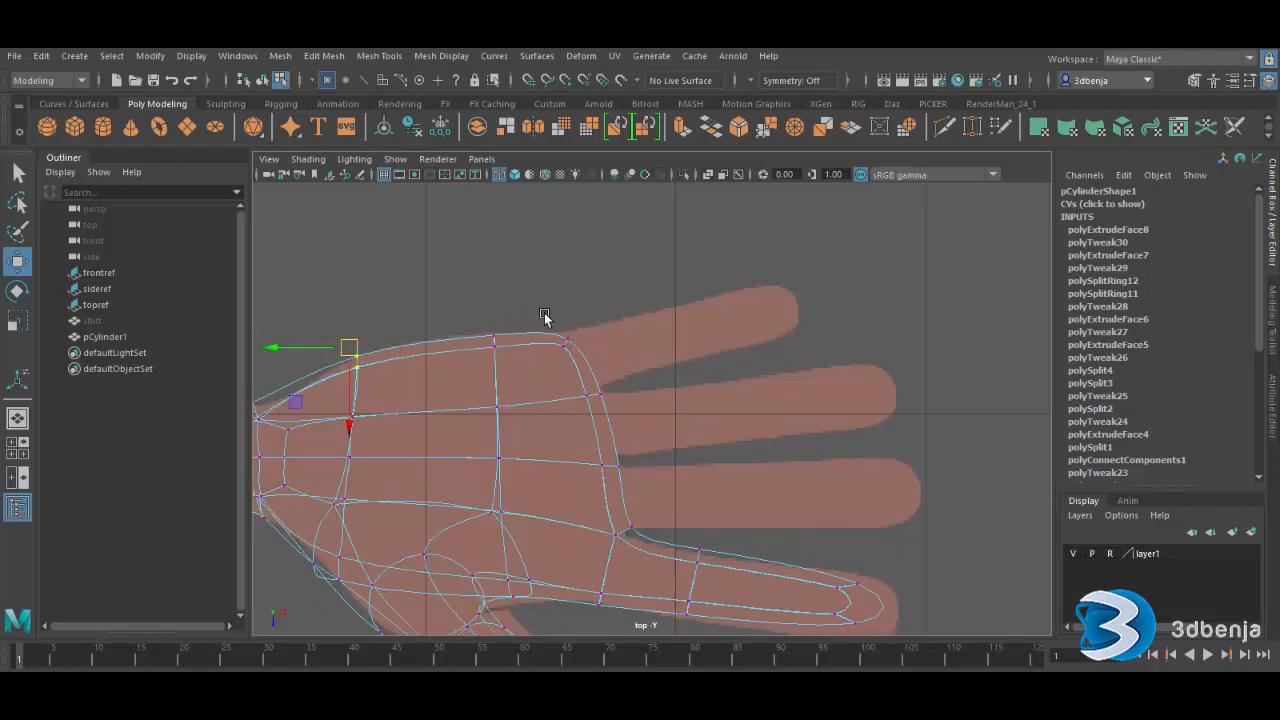
click(567, 340)
drag(567, 340, 569, 332)
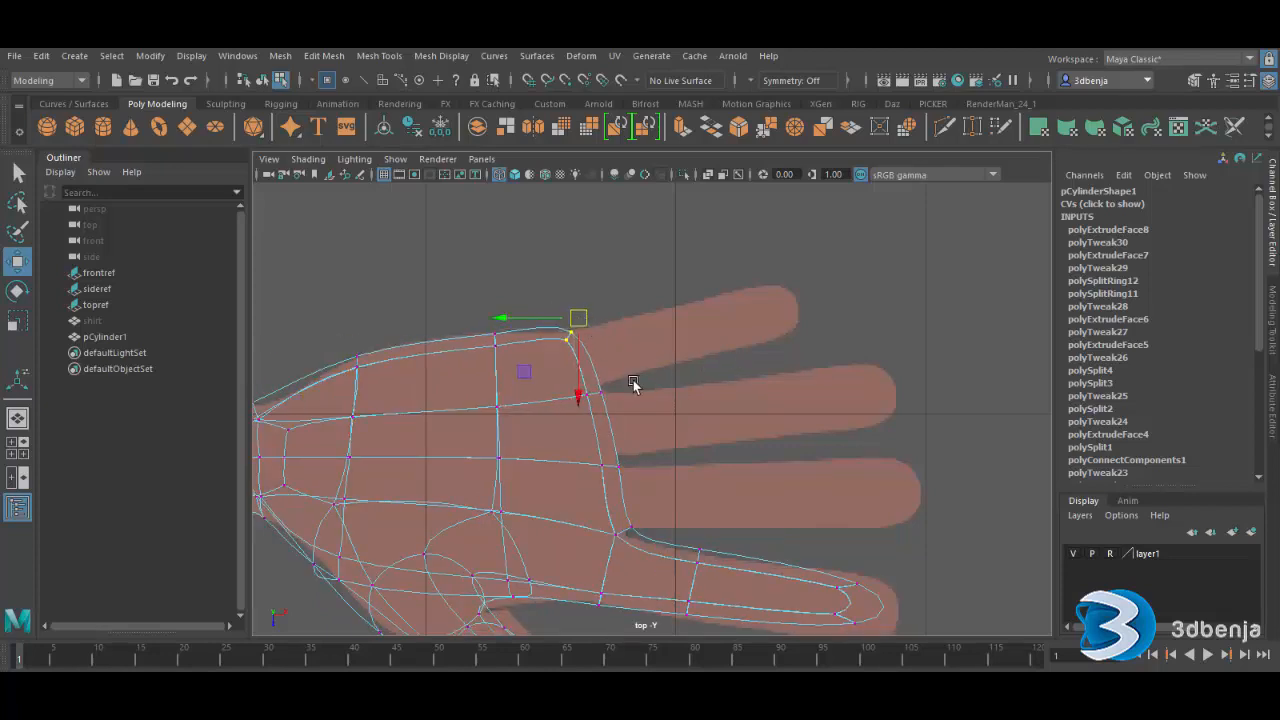
drag(633, 381, 611, 401)
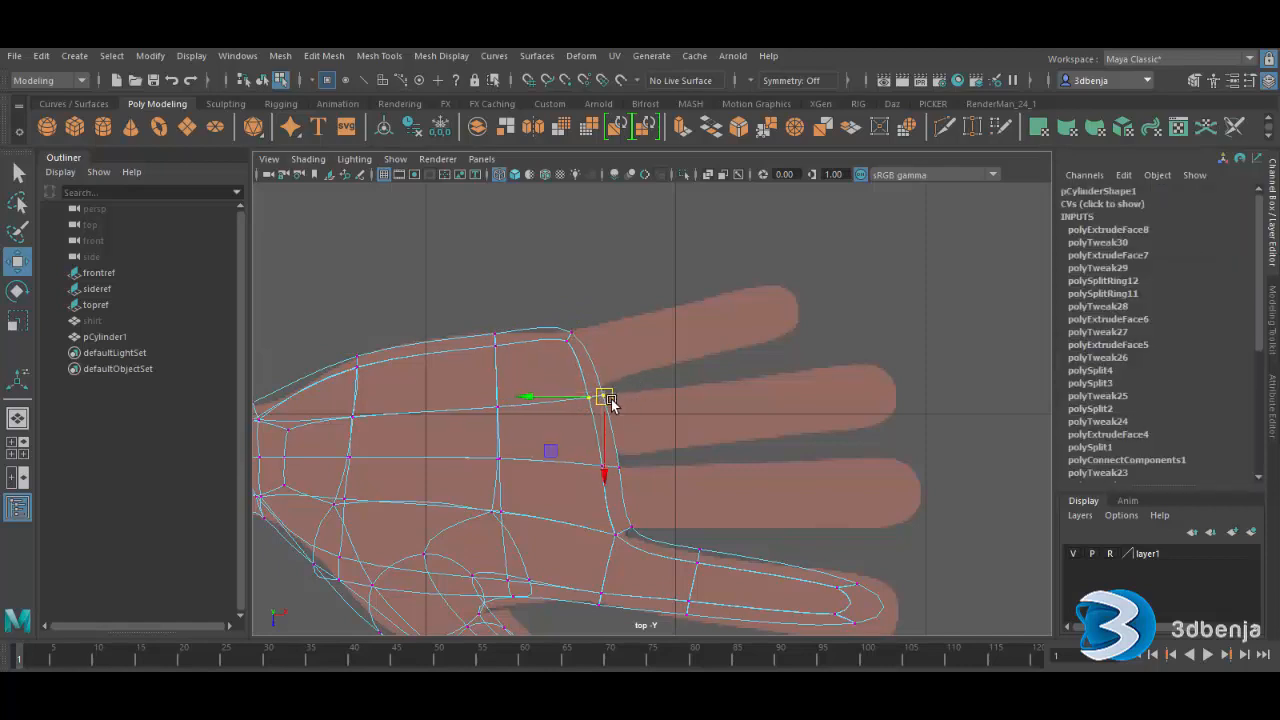
mouse_move(645, 451)
mouse_down()
mouse_move(583, 475)
mouse_move(622, 457)
mouse_up()
click(640, 451)
click(688, 503)
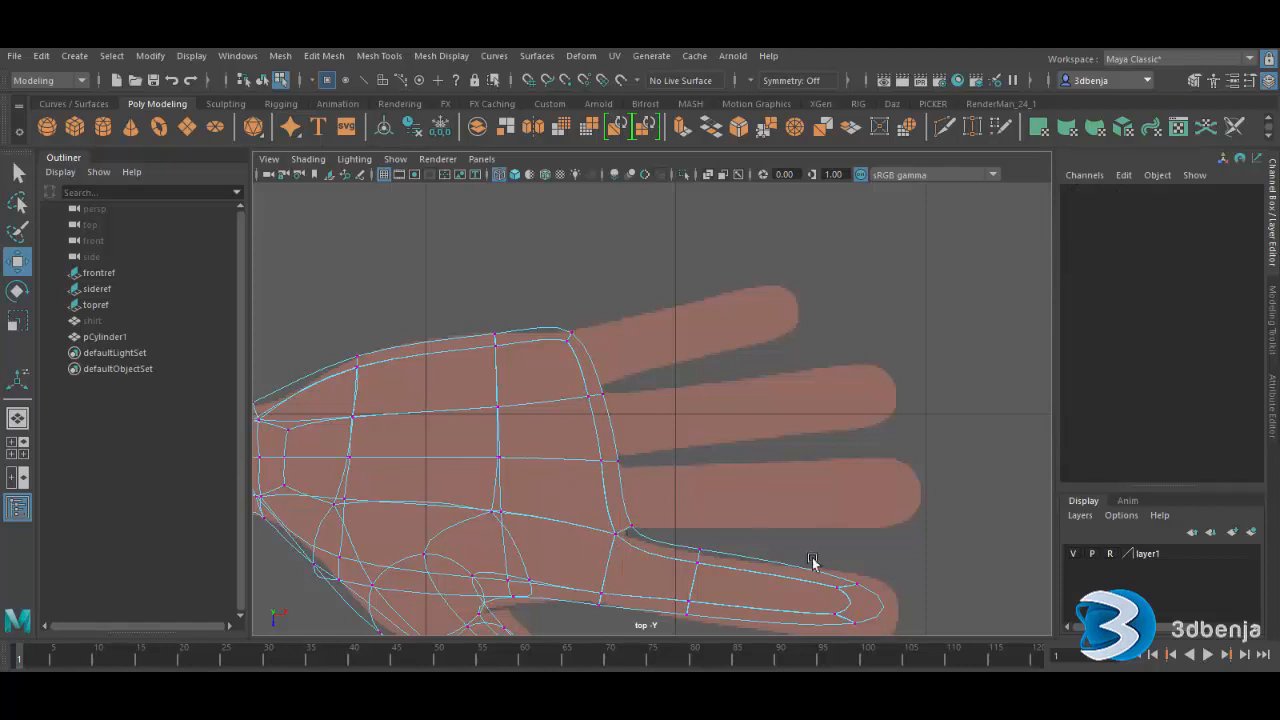
- Adjust the vertices of the index finger's first ring to the reference and move the tip vertices outward to lengthen the finger
scroll(815, 555, down, 5)
scroll(752, 540, up, 3)
scroll(755, 539, up, 2)
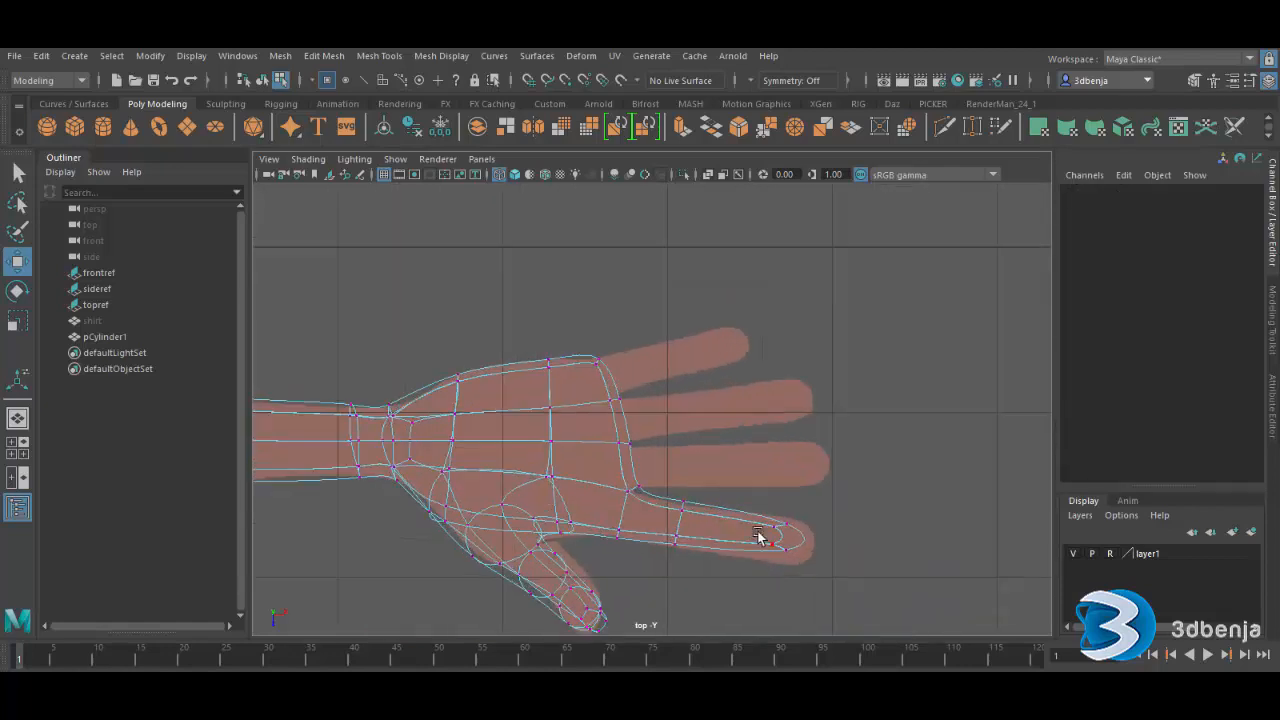
click(680, 508)
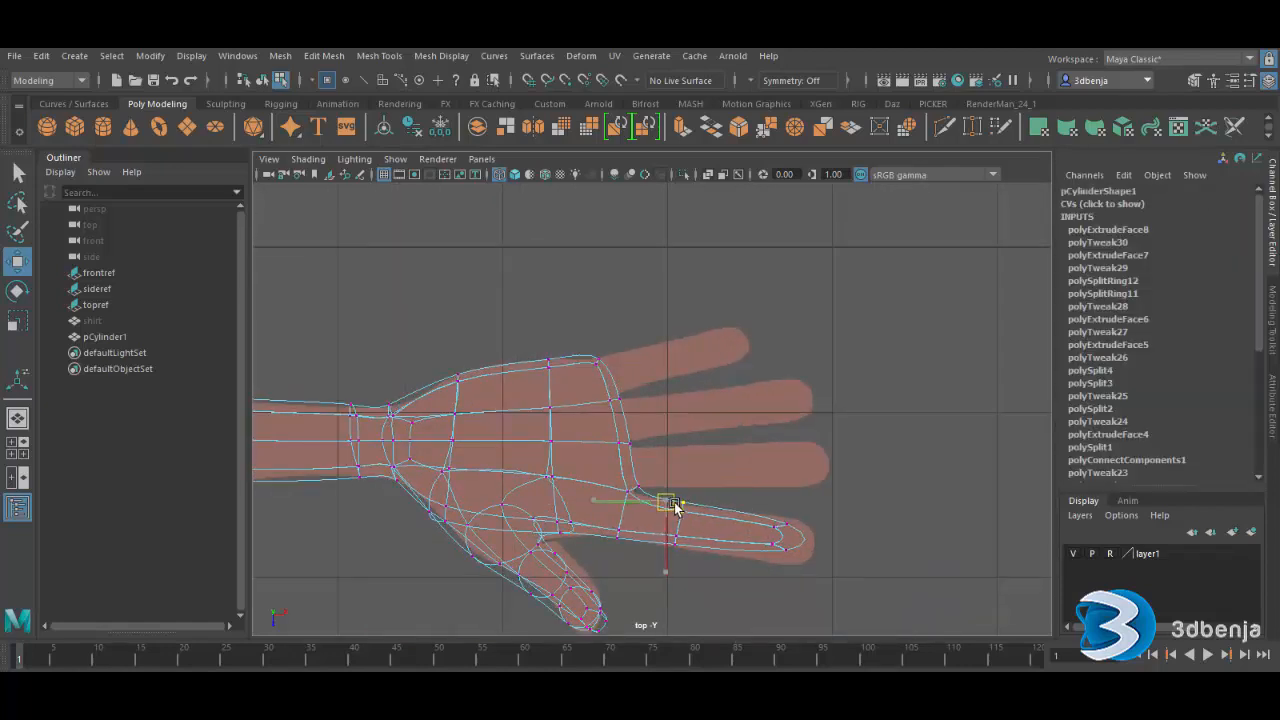
scroll(678, 500, up, 4)
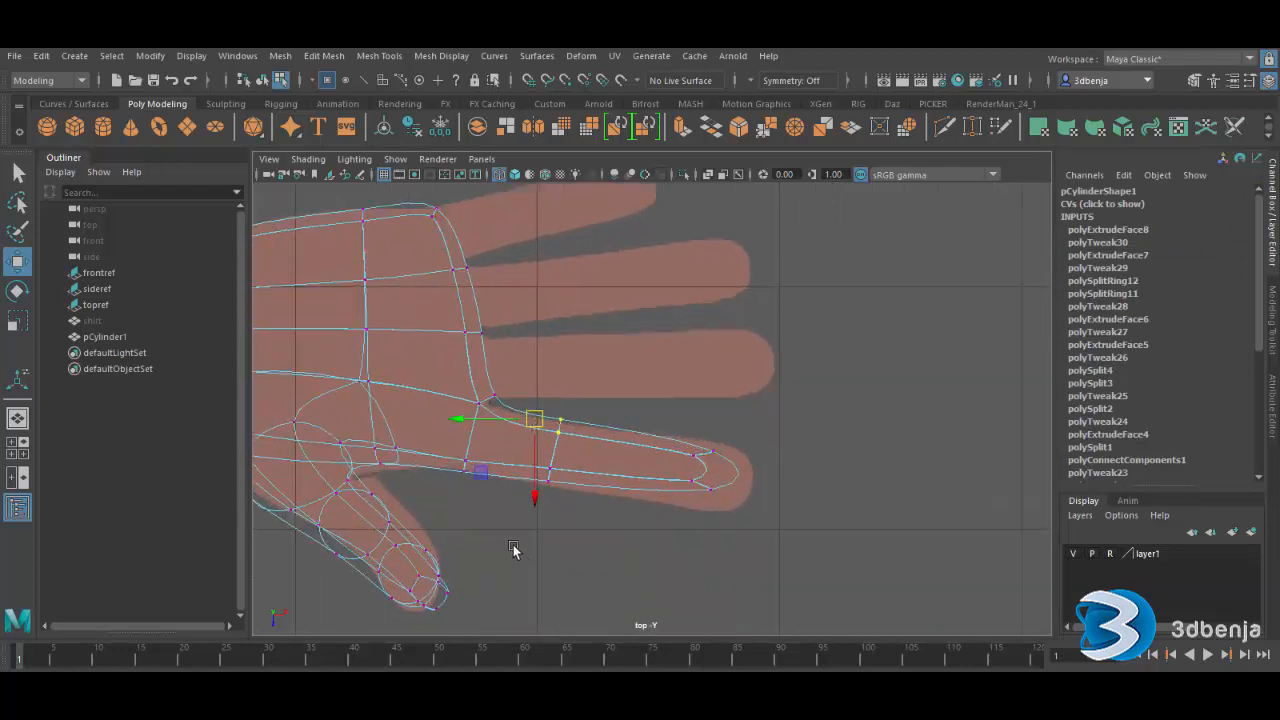
drag(534, 418, 542, 493)
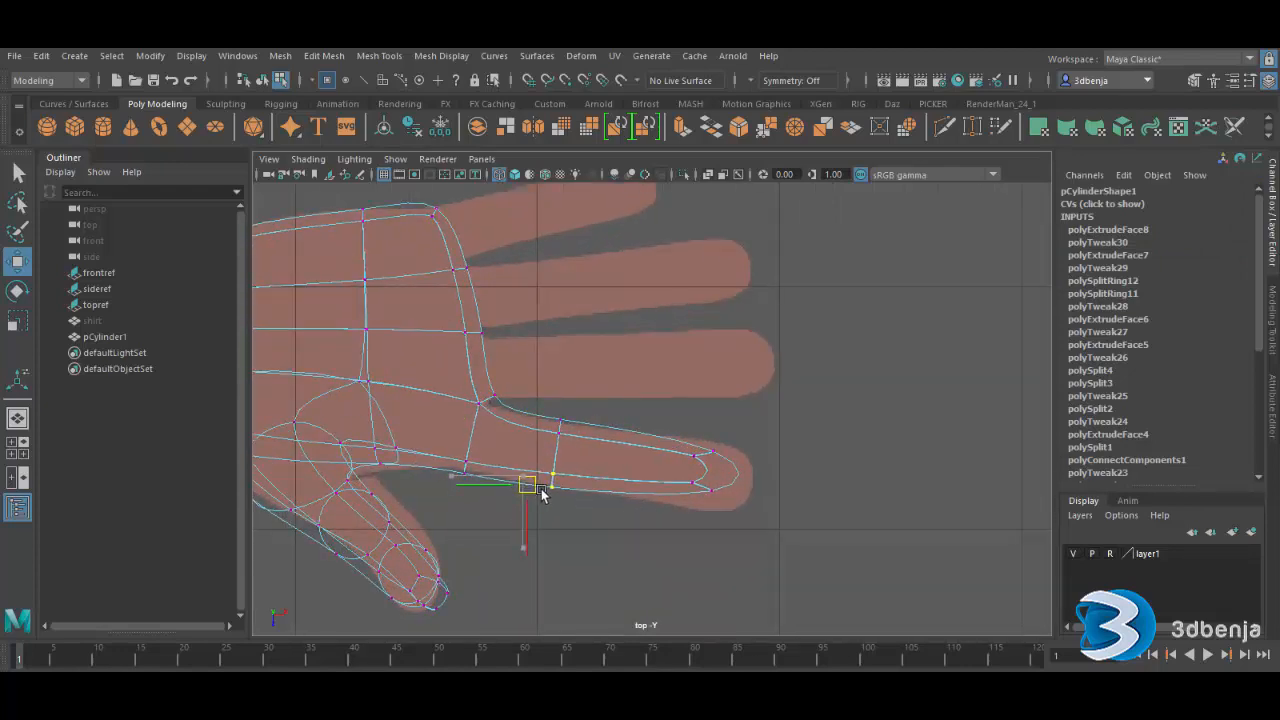
click(710, 500)
drag(738, 481, 781, 487)
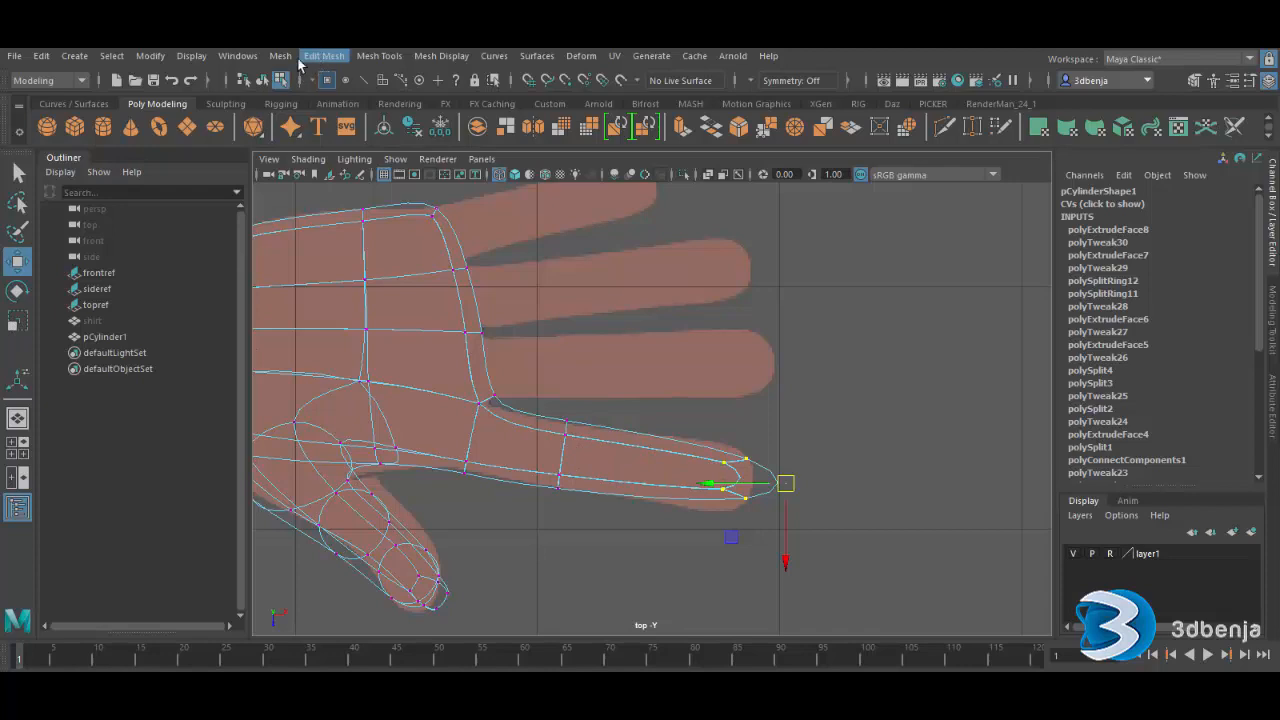
- Insert two edge loops around the index finger, one near the fingertip and one midway along the finger
click(379, 56)
click(410, 177)
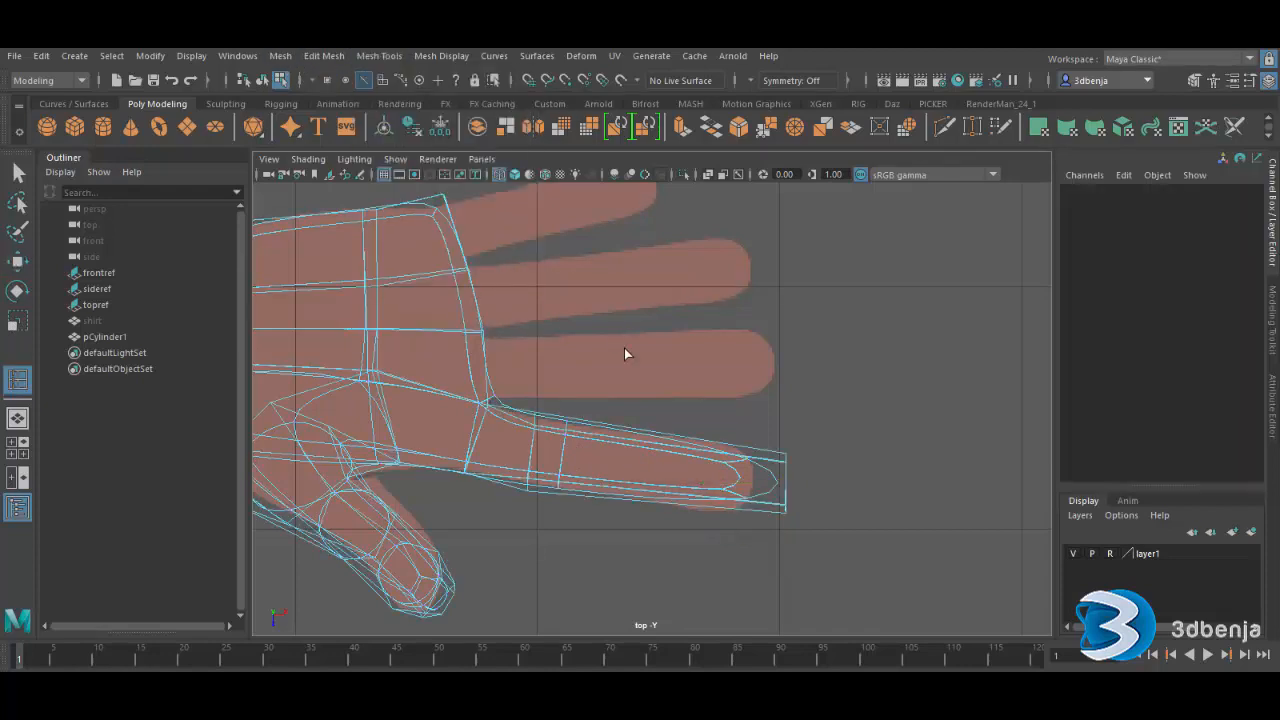
click(680, 441)
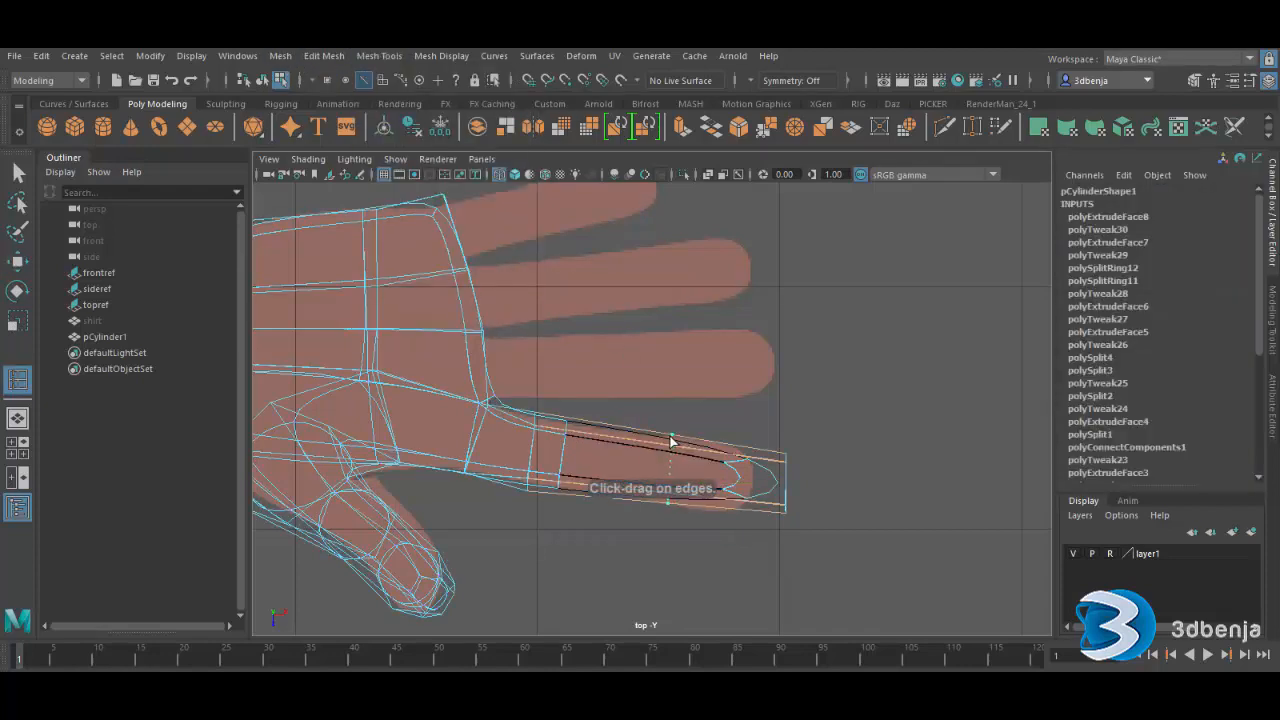
drag(675, 443, 701, 450)
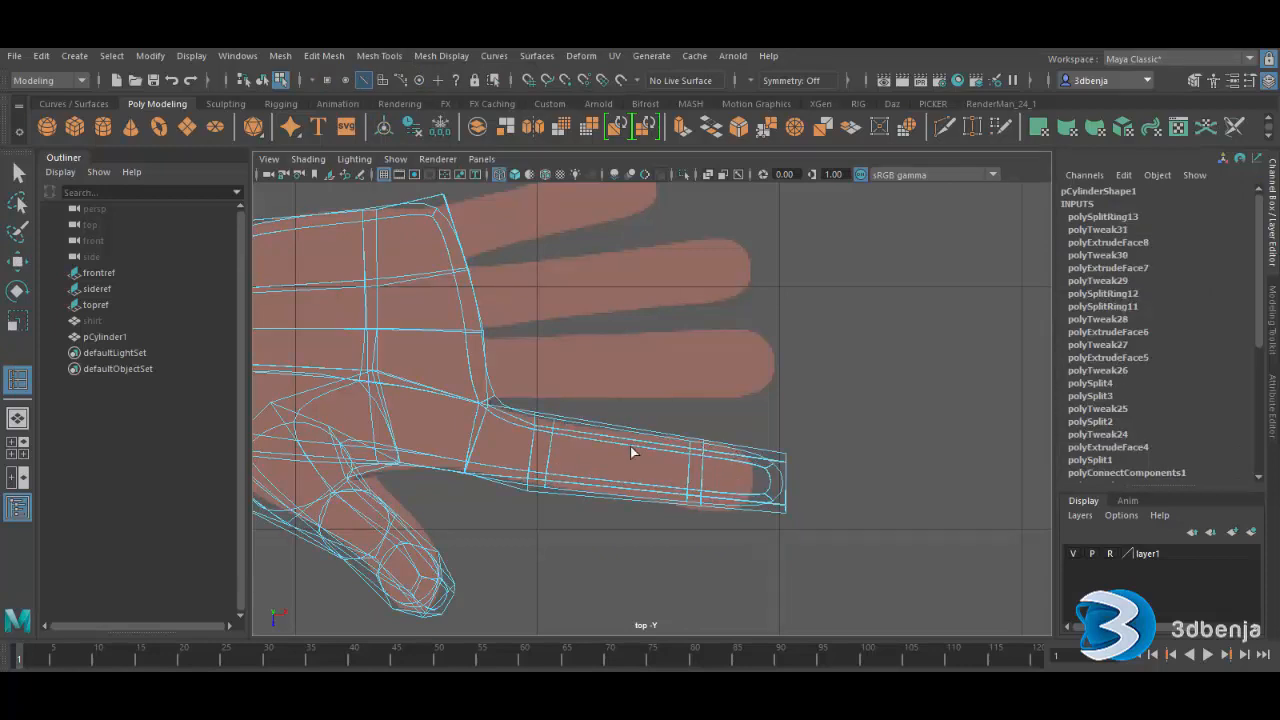
mouse_move(634, 440)
mouse_down()
mouse_move(640, 449)
mouse_move(636, 434)
mouse_up()
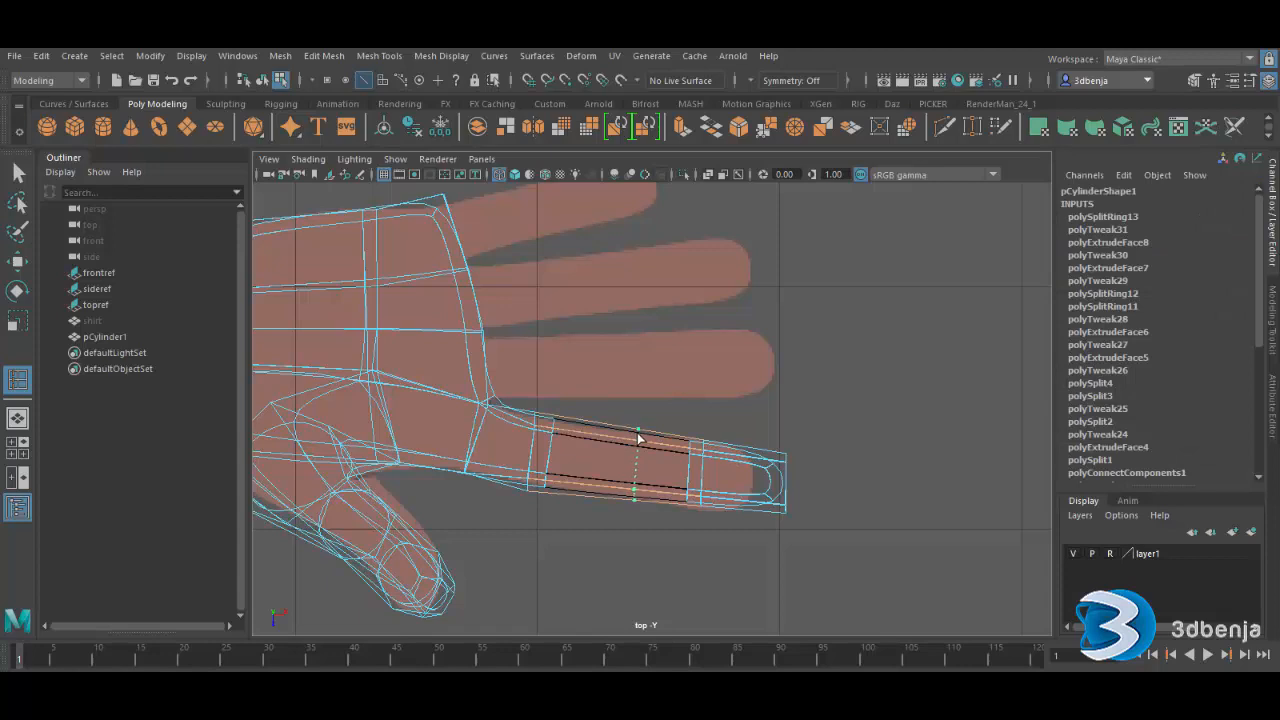
- Adjust the vertices of the index finger's tip and new edge loops to follow the reference finger's contour
click(16, 262)
right_drag(800, 292, 743, 314)
drag(747, 520, 761, 481)
click(686, 491)
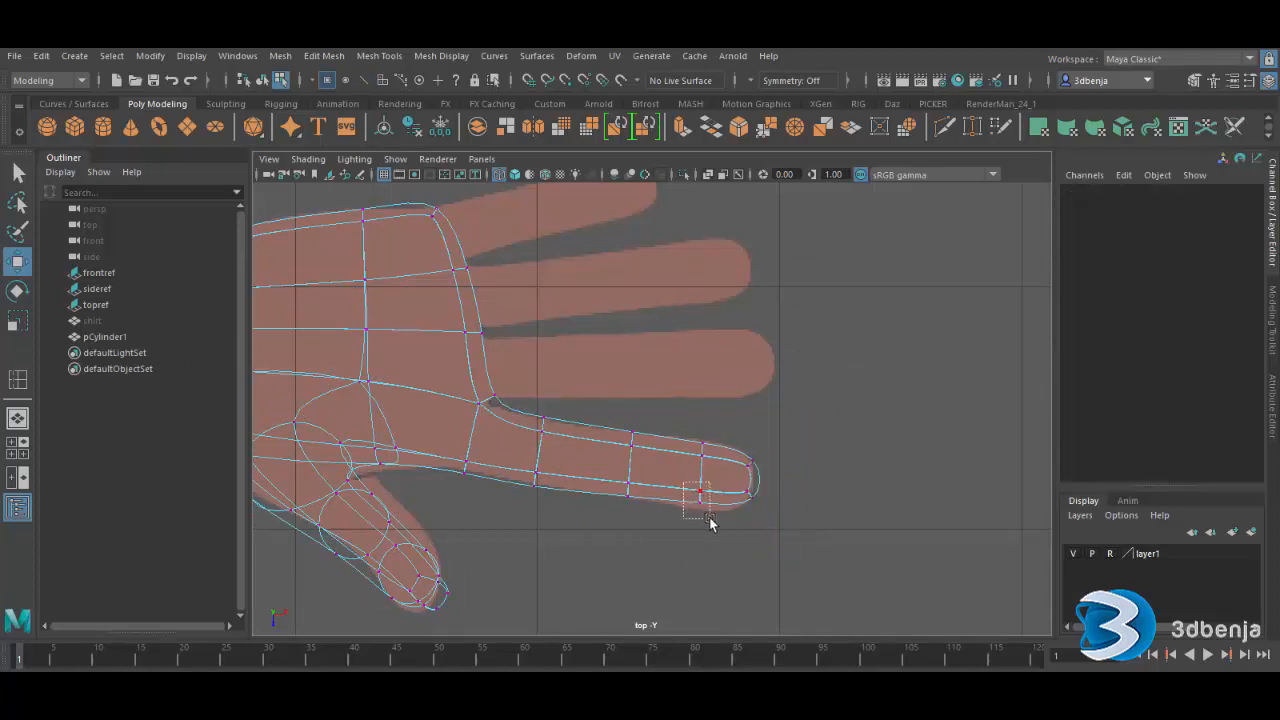
click(700, 500)
drag(683, 417, 712, 478)
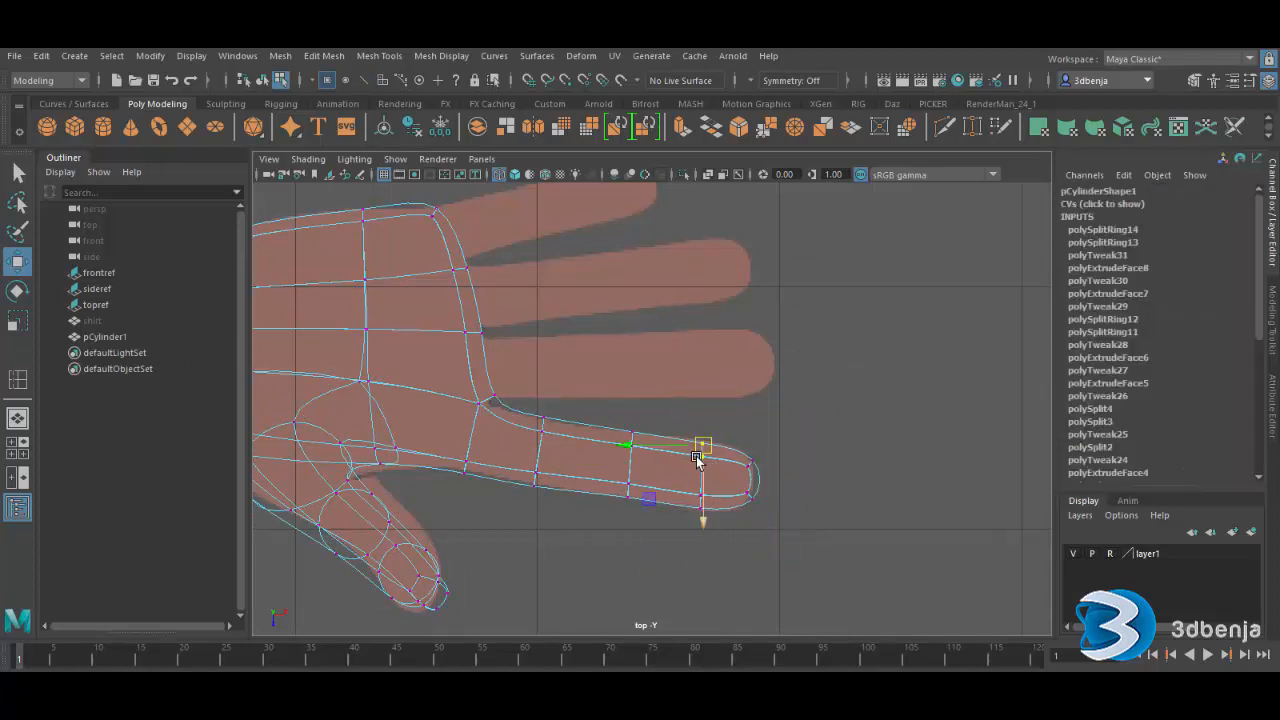
click(537, 420)
click(614, 553)
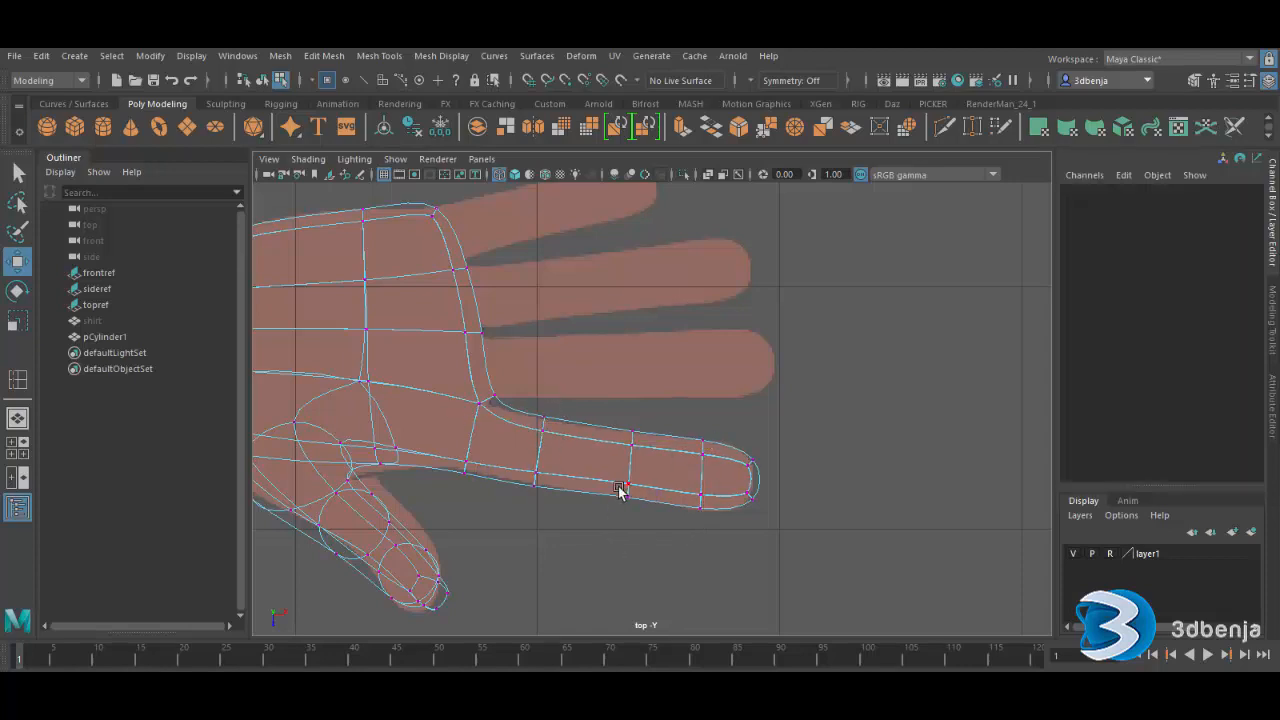
click(628, 490)
click(714, 543)
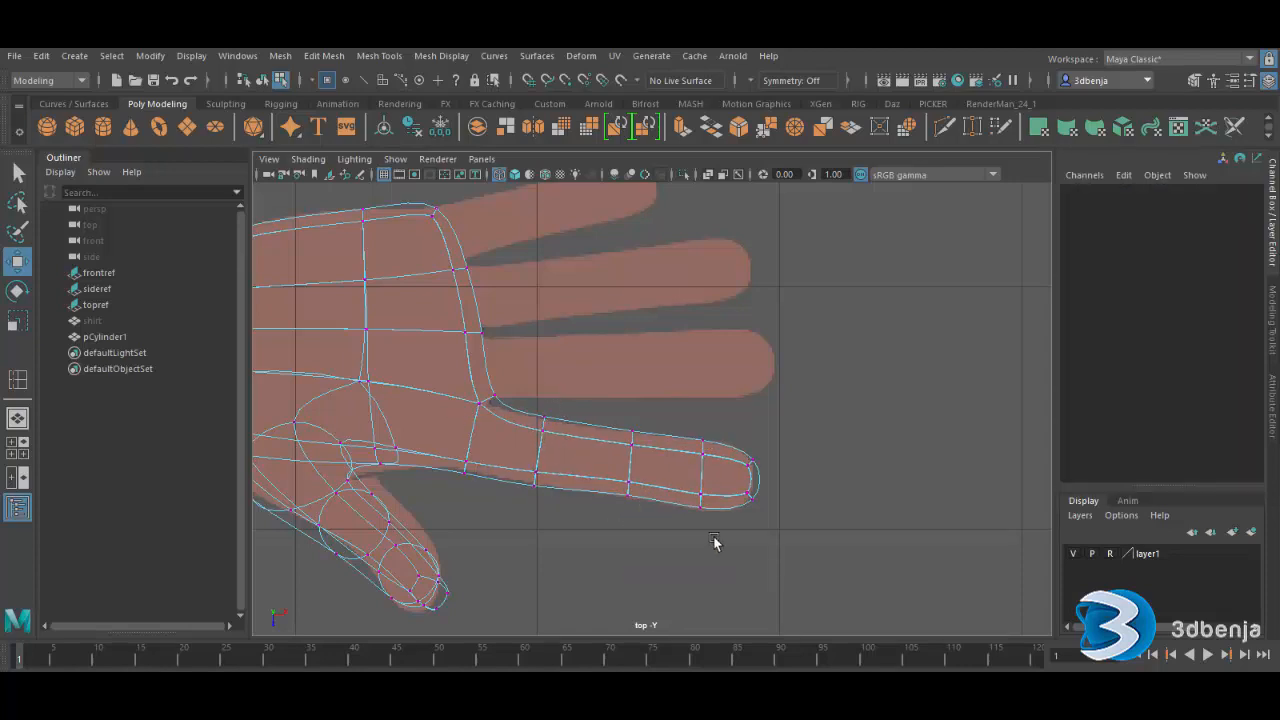
- In the perspective view, select the row of four faces along the index finger's underside and move them to adjust its thickness
key(space)
key(space)
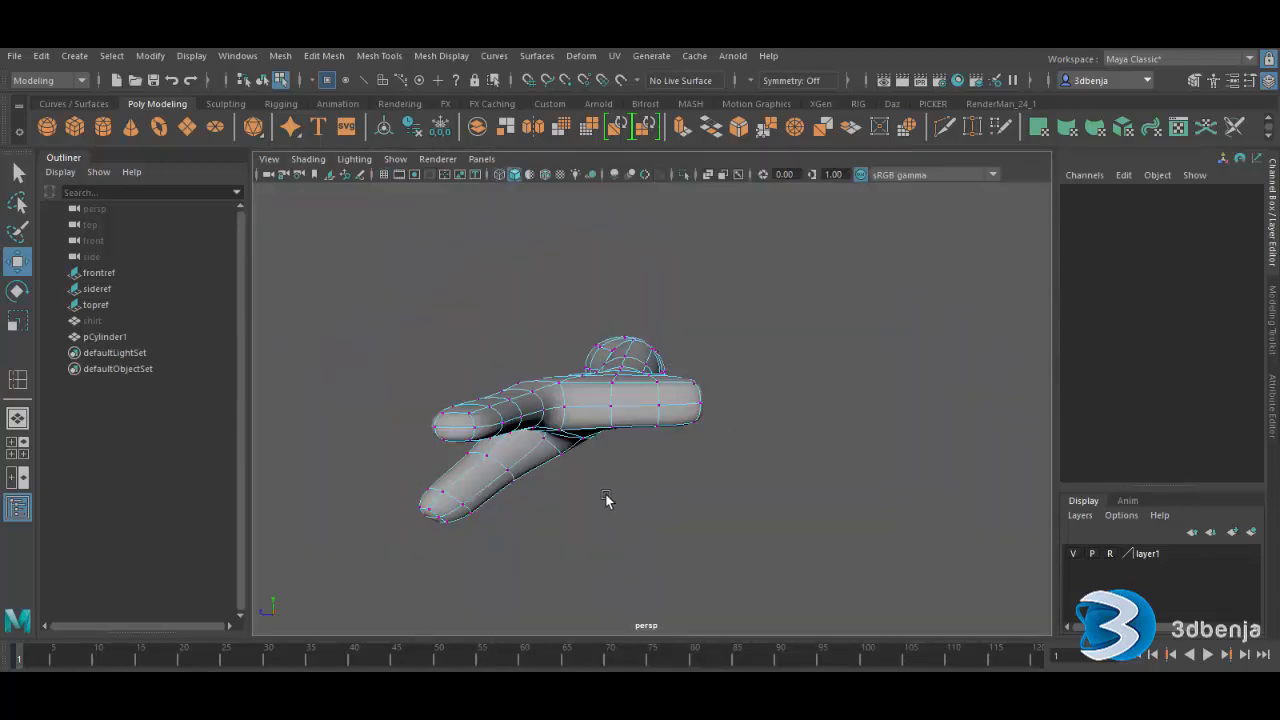
alt+drag(606, 500, 580, 340)
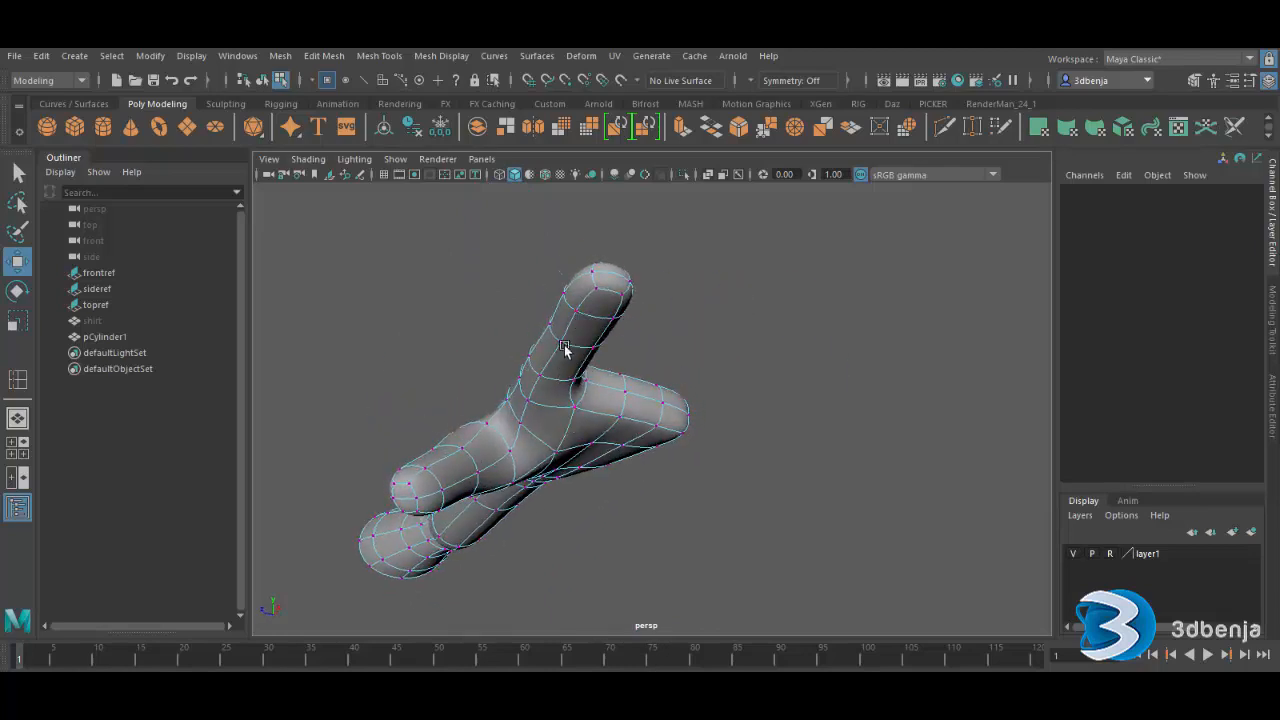
right_drag(594, 292, 605, 338)
click(600, 301)
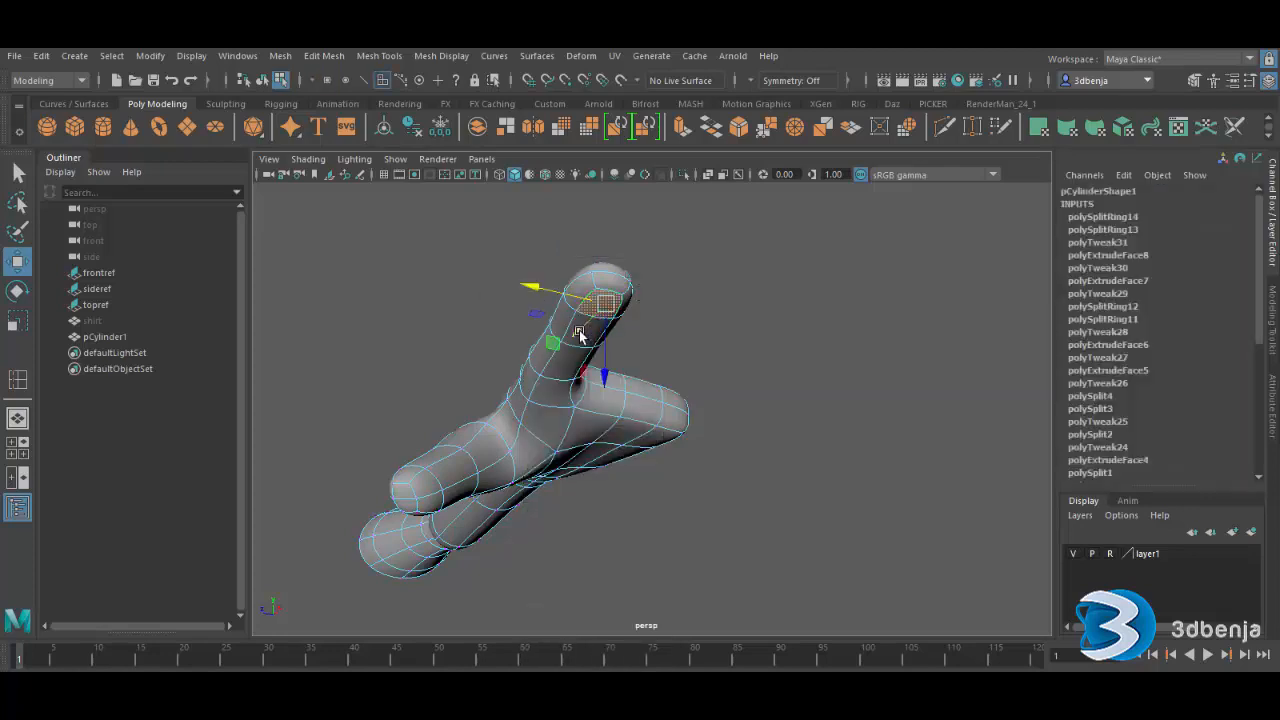
click(18, 173)
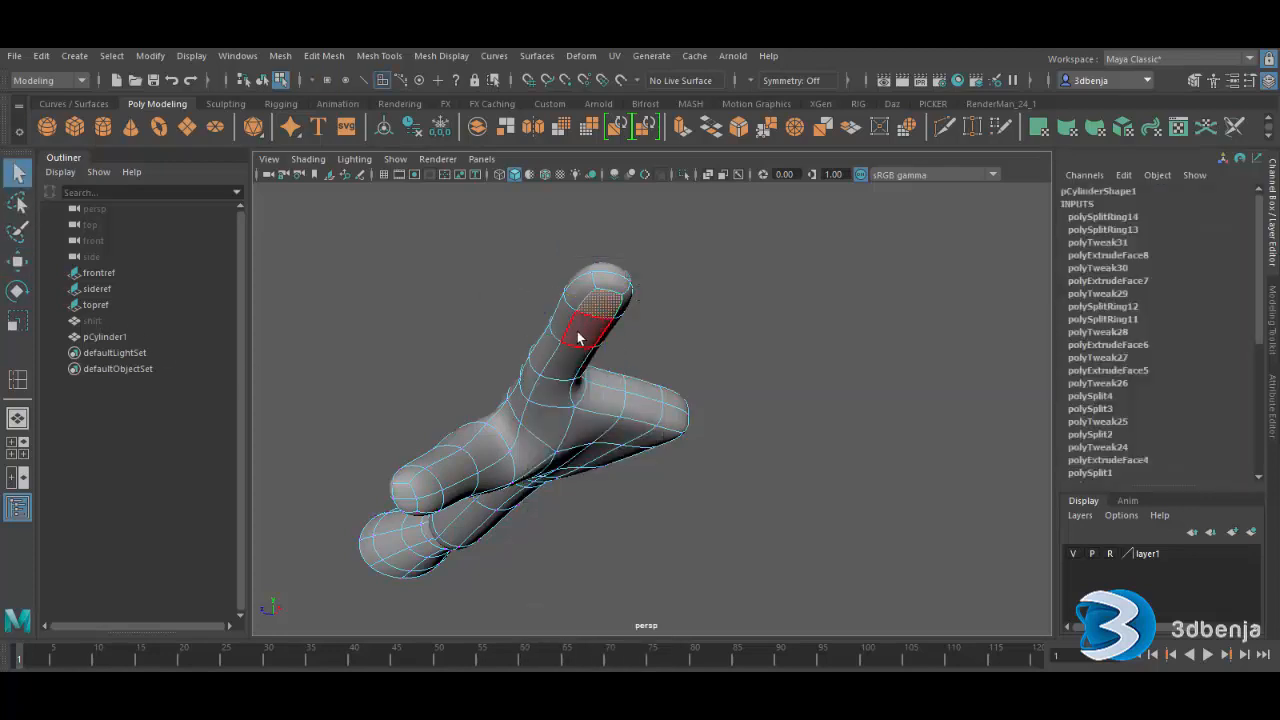
shift+click(580, 333)
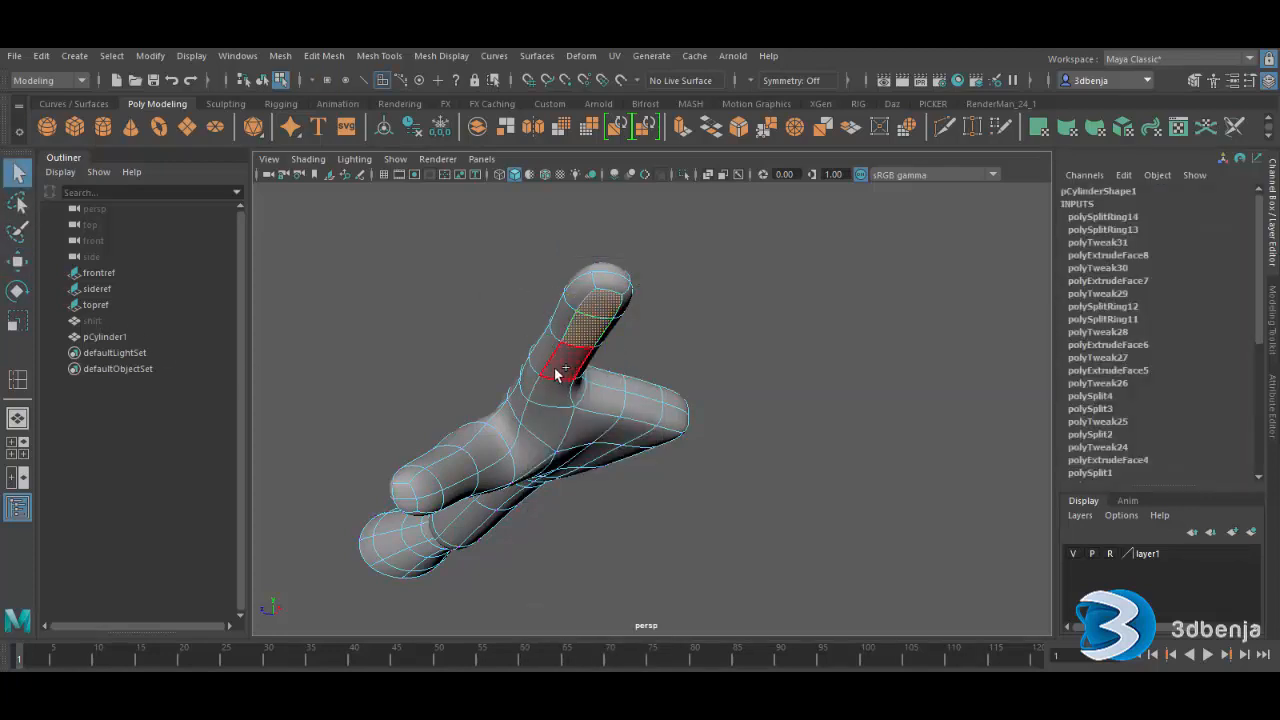
shift+click(556, 388)
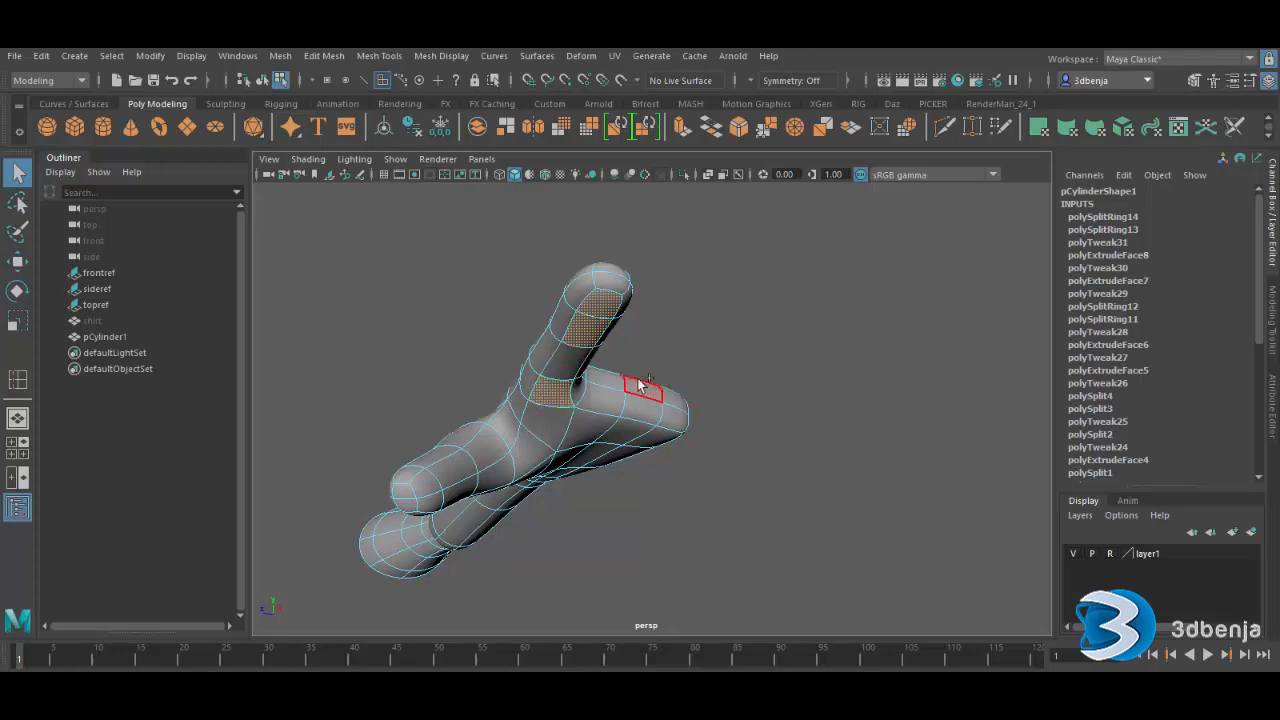
shift+click(572, 368)
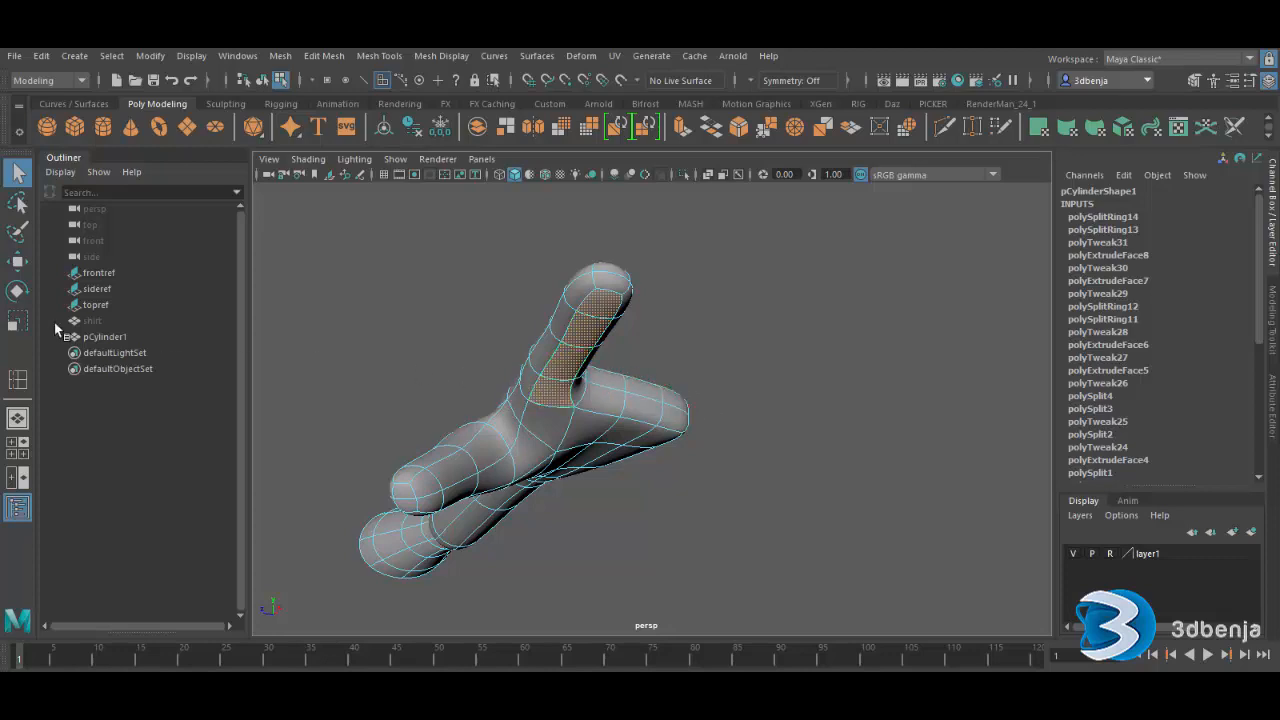
click(17, 261)
drag(575, 375, 574, 445)
click(755, 366)
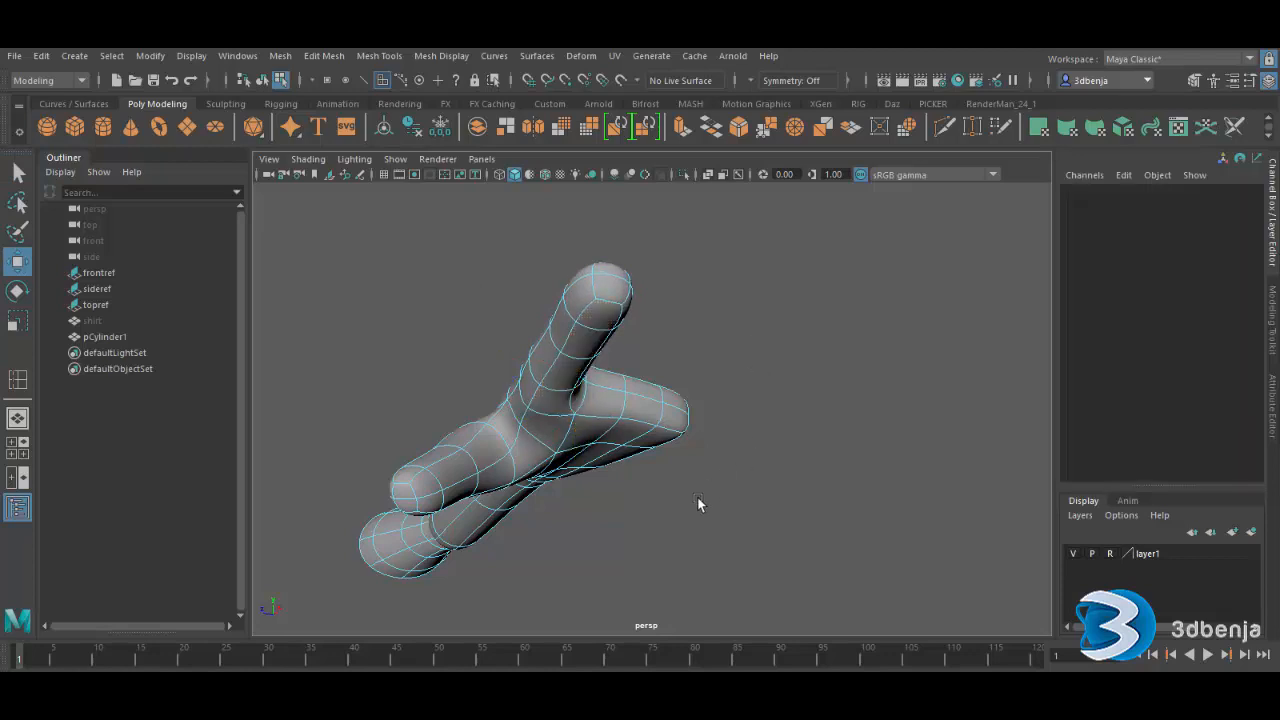
- Turn off the smooth preview and extrude the palm's two middle-finger faces outward with a Local Translate Z of 0.283
alt+drag(698, 504, 547, 376)
alt+drag(652, 447, 572, 404)
click(586, 404)
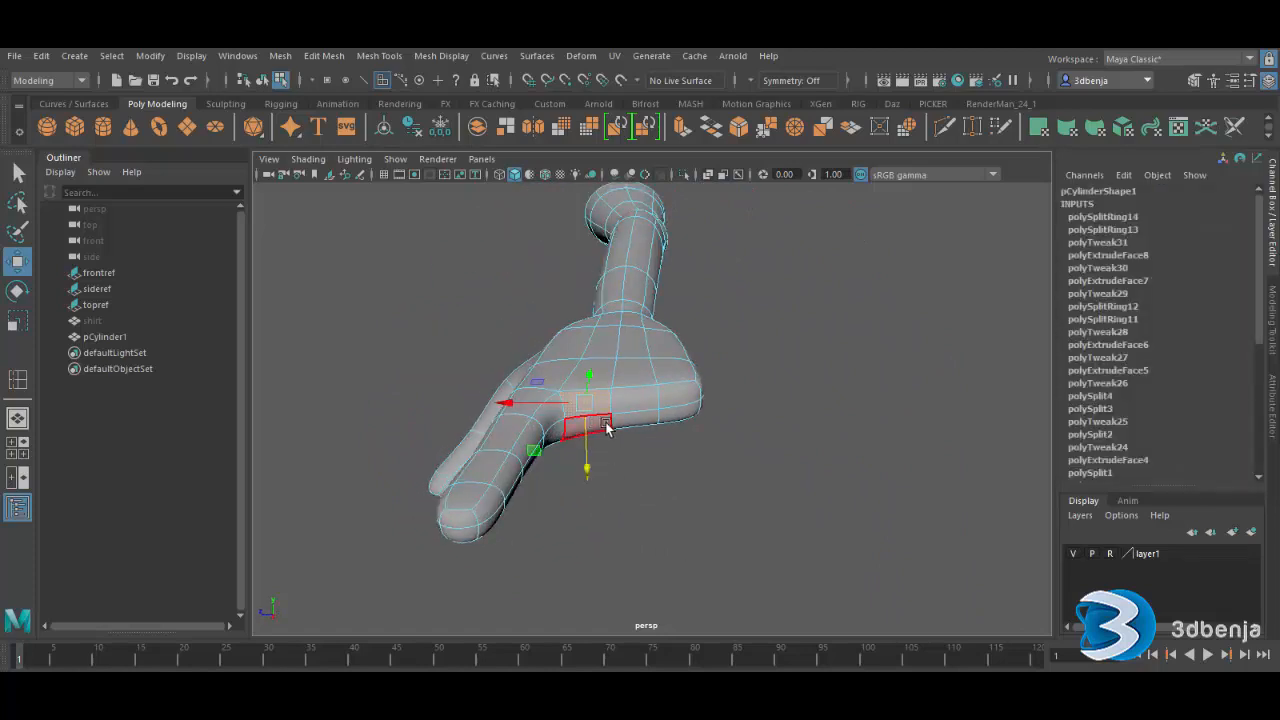
click(600, 425)
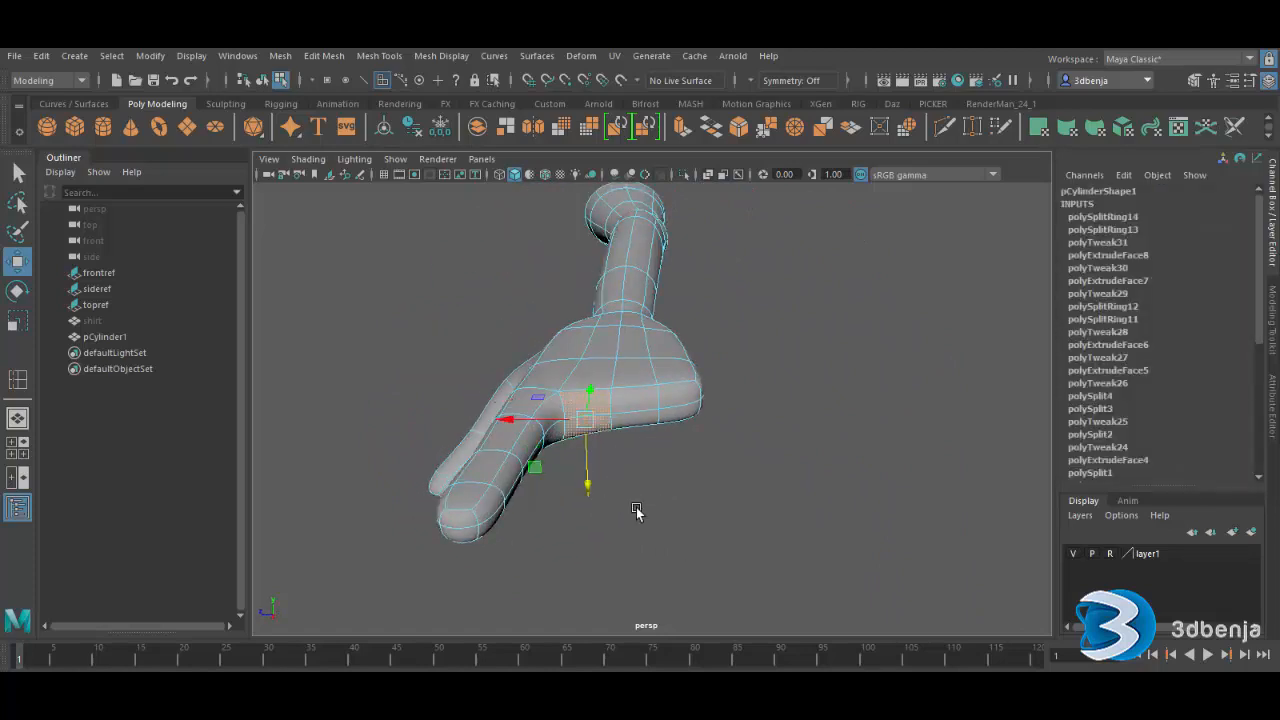
key(1)
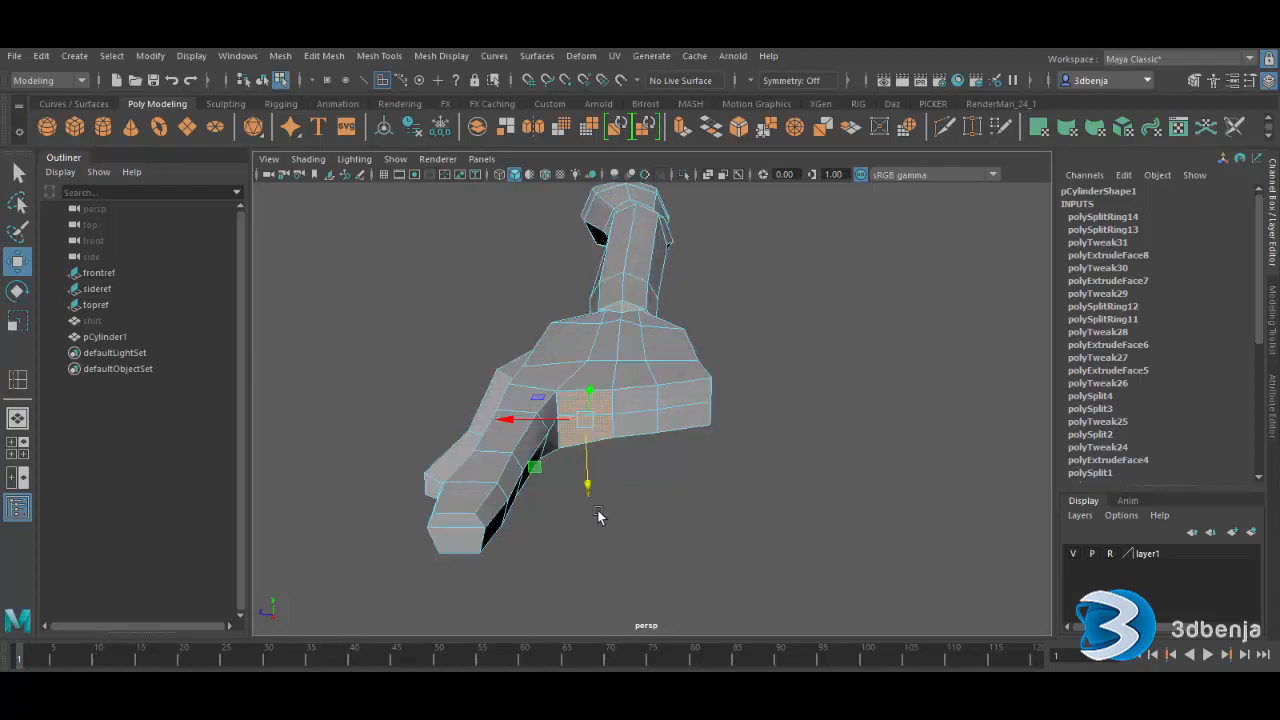
key(ctrl+e)
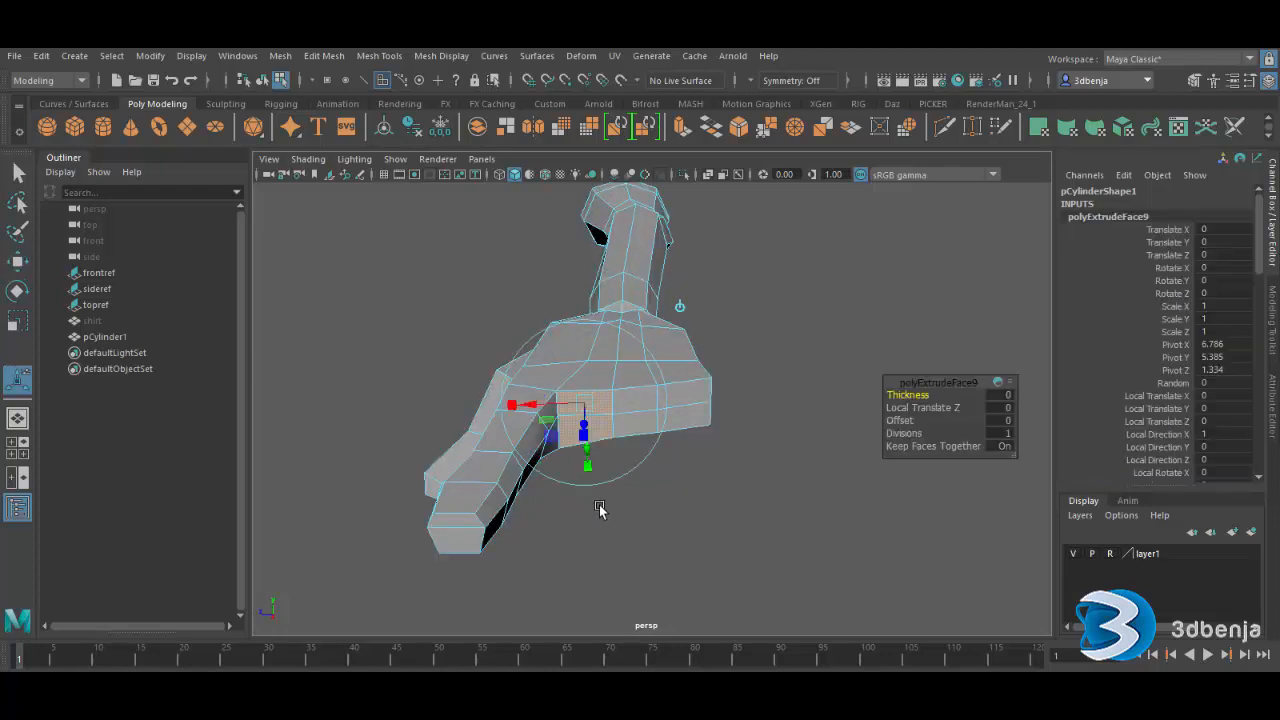
mouse_move(580, 434)
mouse_down()
mouse_move(580, 423)
mouse_move(574, 443)
mouse_move(586, 445)
mouse_up()
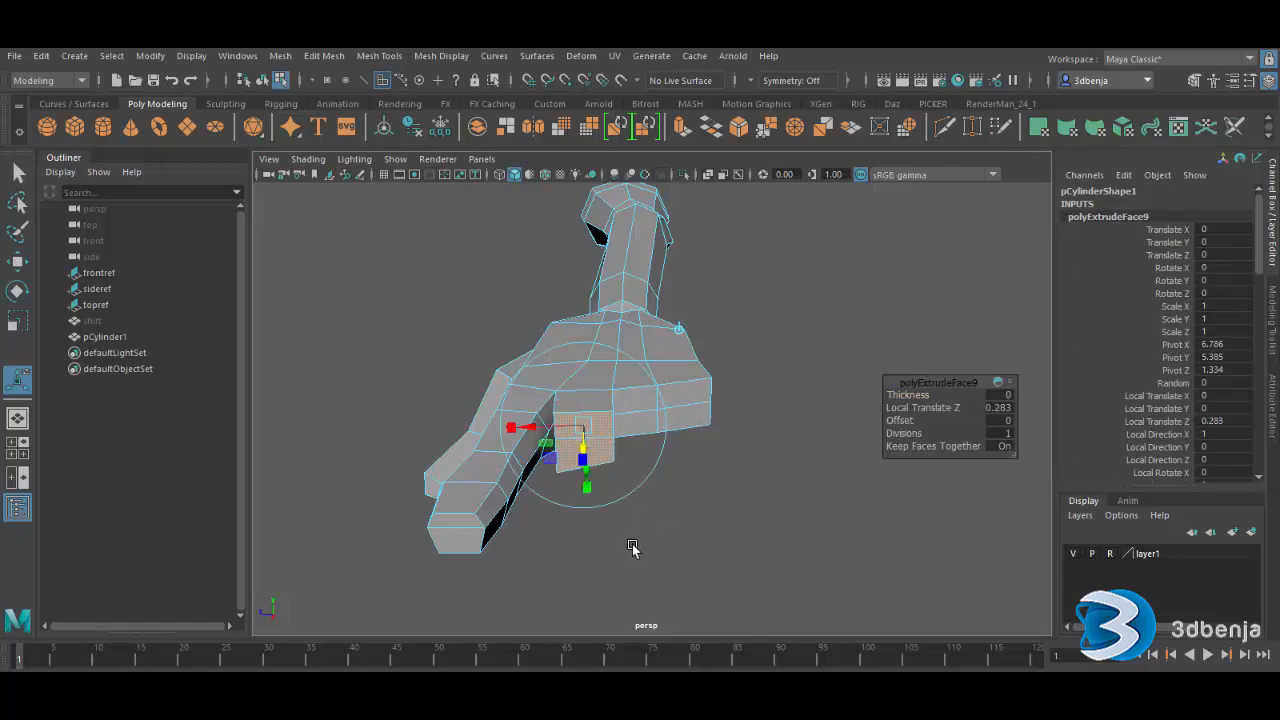
- Select the four corner vertices of the extruded middle-finger stub and scale them inward to round its end
scroll(625, 545, up, 3)
right_click(656, 497)
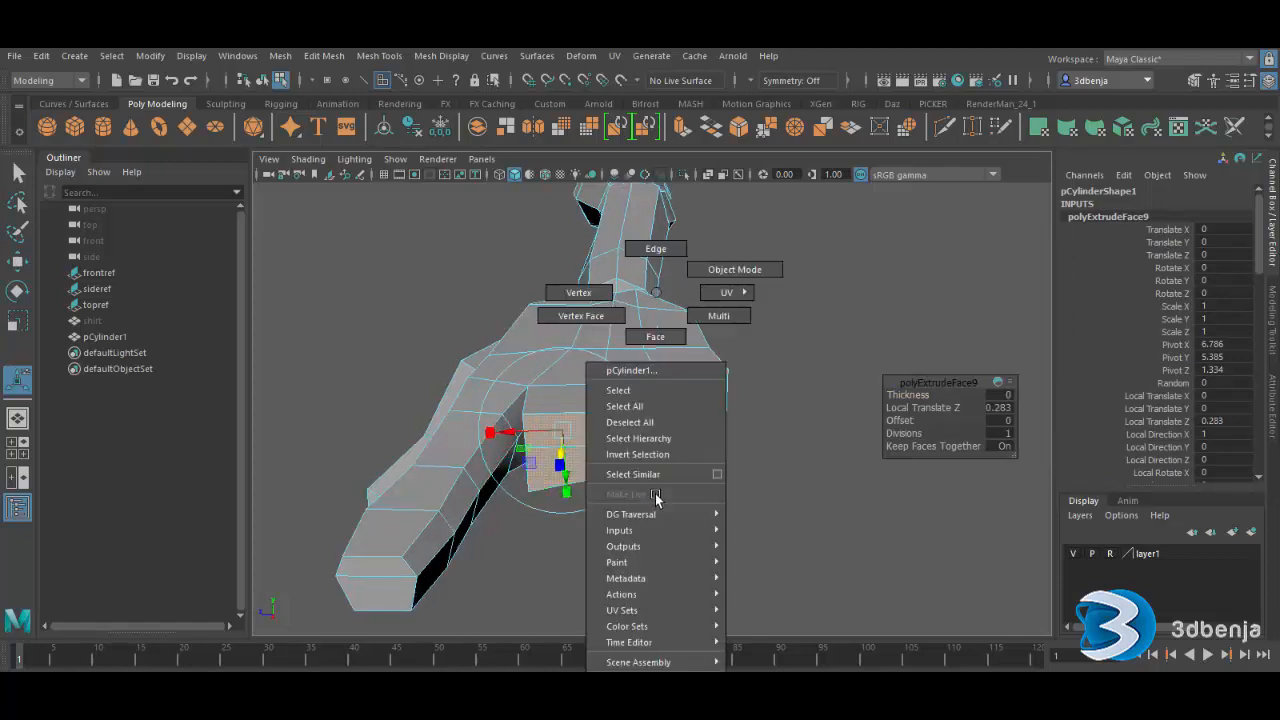
click(578, 292)
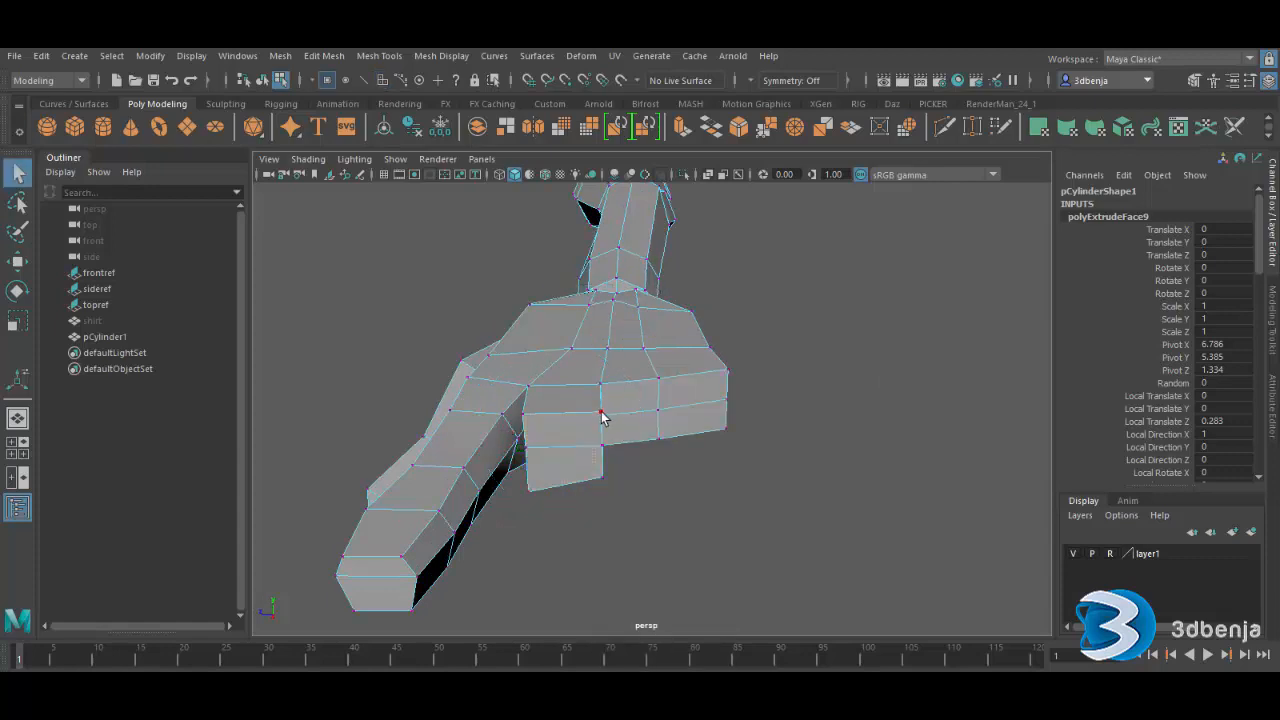
click(603, 418)
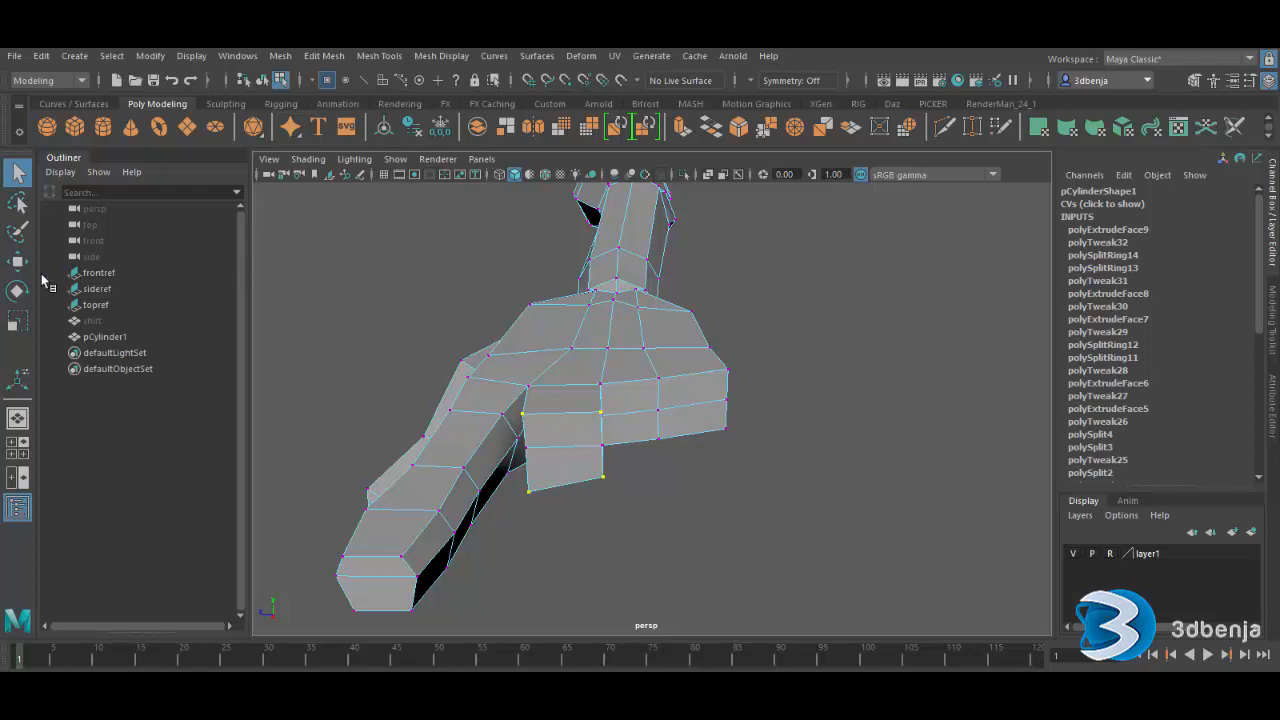
click(17, 320)
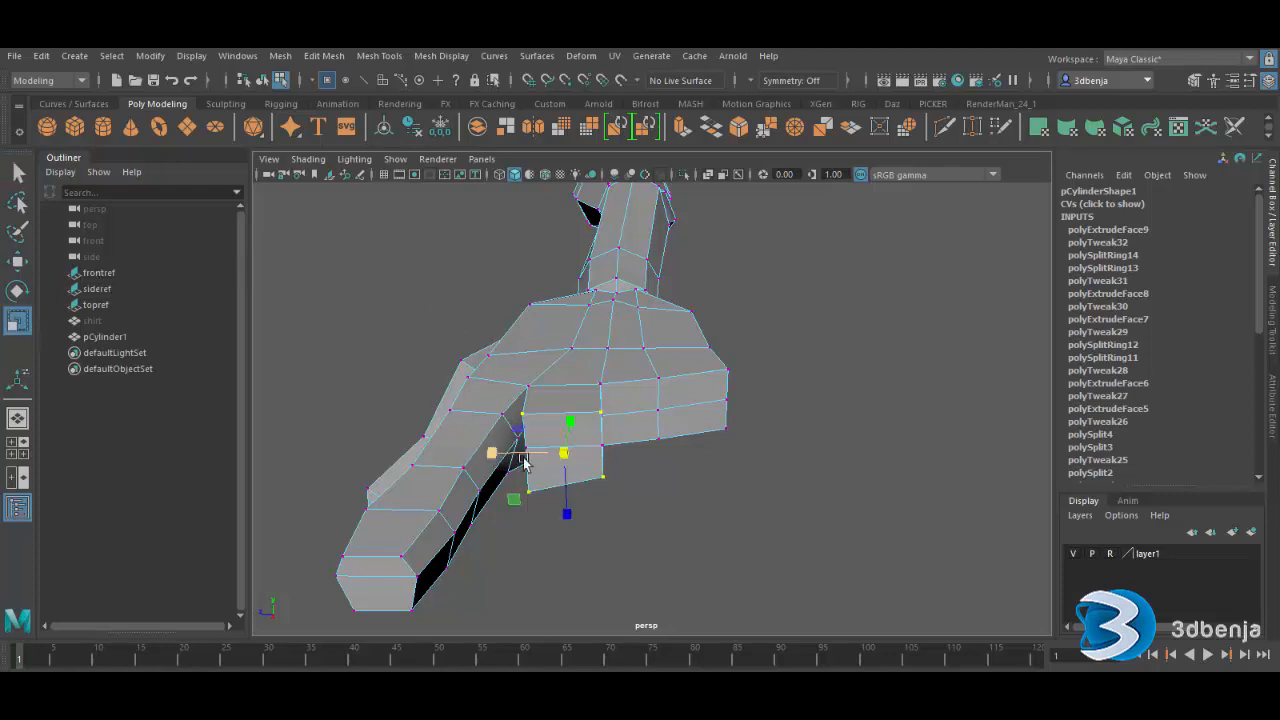
drag(555, 457, 544, 459)
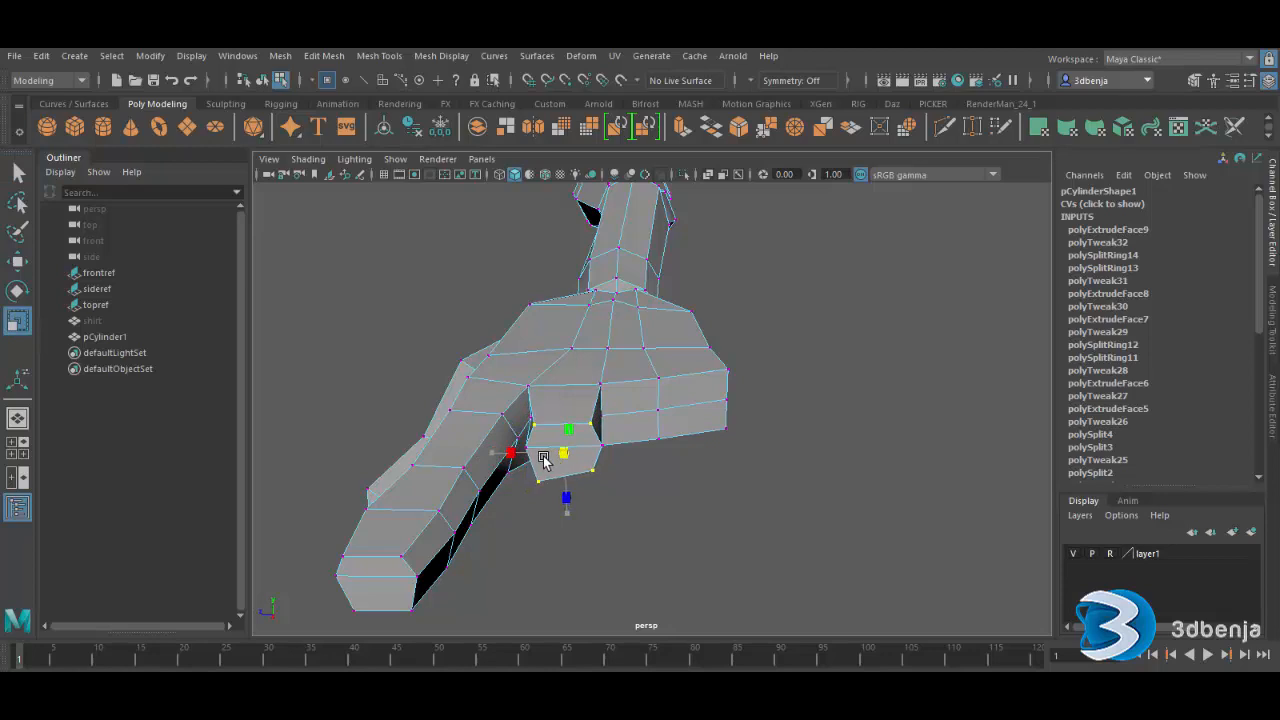
click(672, 560)
- Extrude the palm's two ring-finger faces outward to form a short stub beside the middle finger
right_drag(633, 292, 614, 352)
click(627, 395)
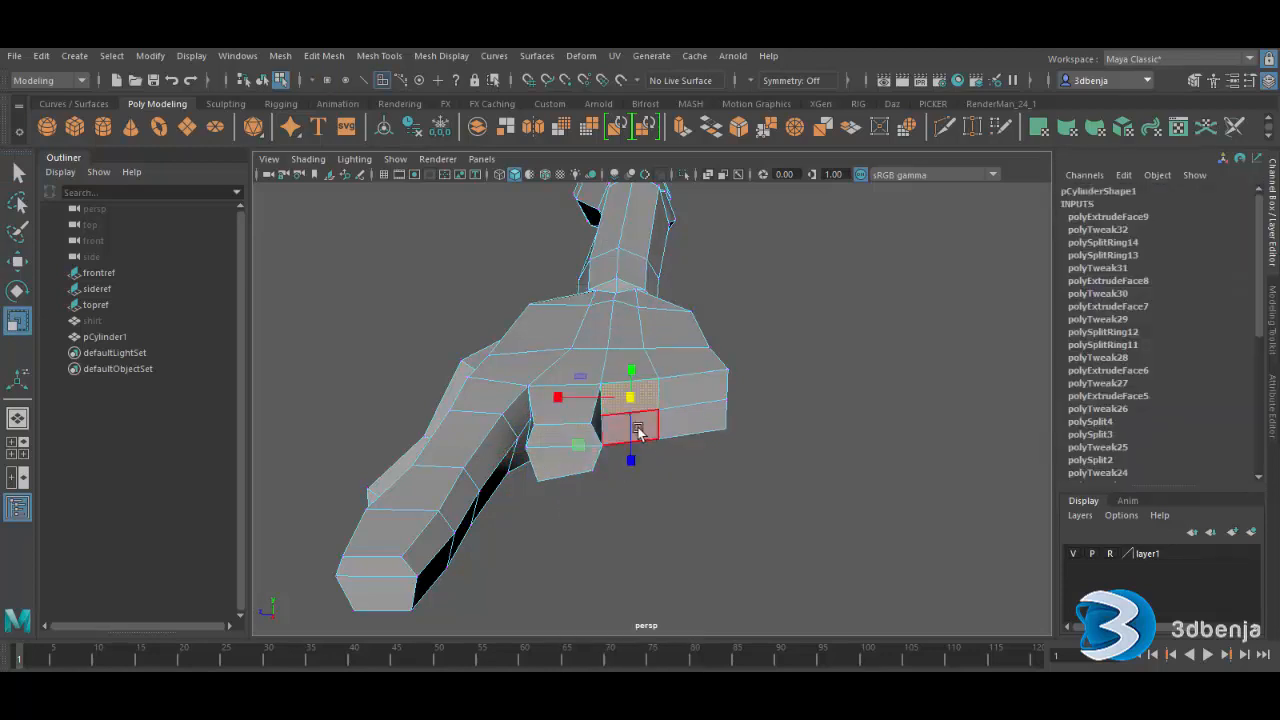
shift+click(638, 430)
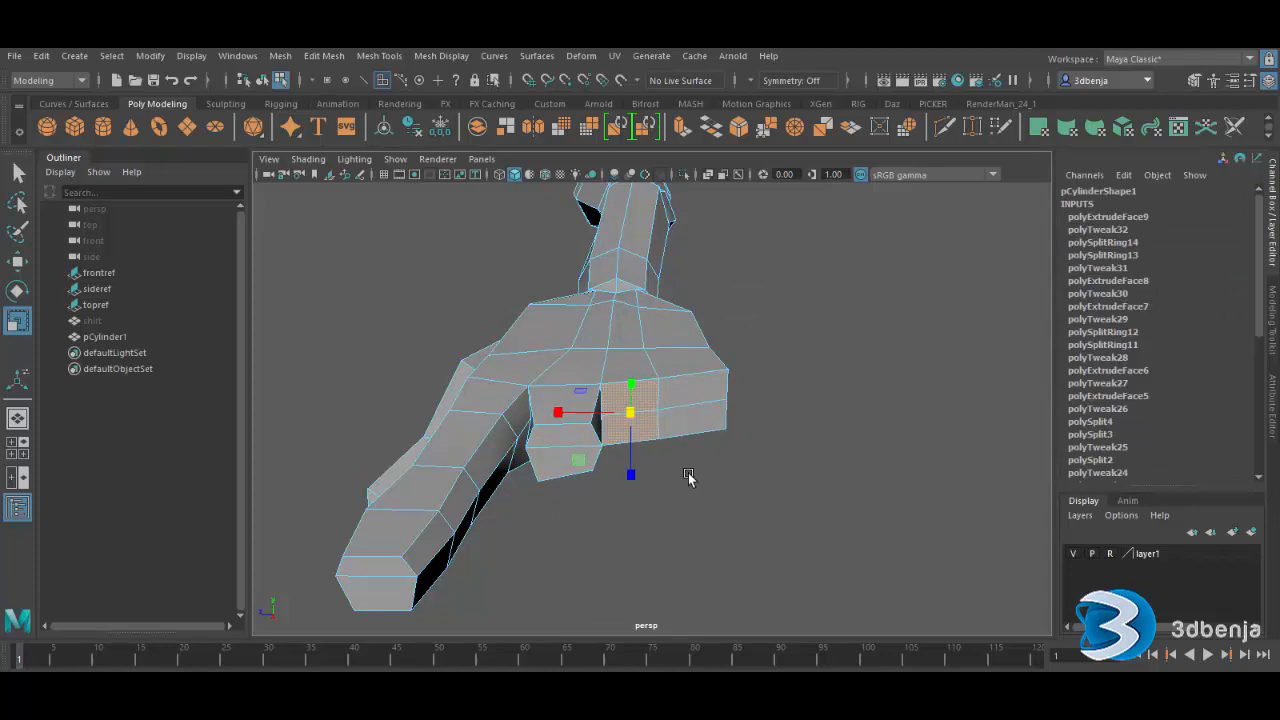
key(ctrl+e)
drag(635, 416, 654, 455)
click(748, 530)
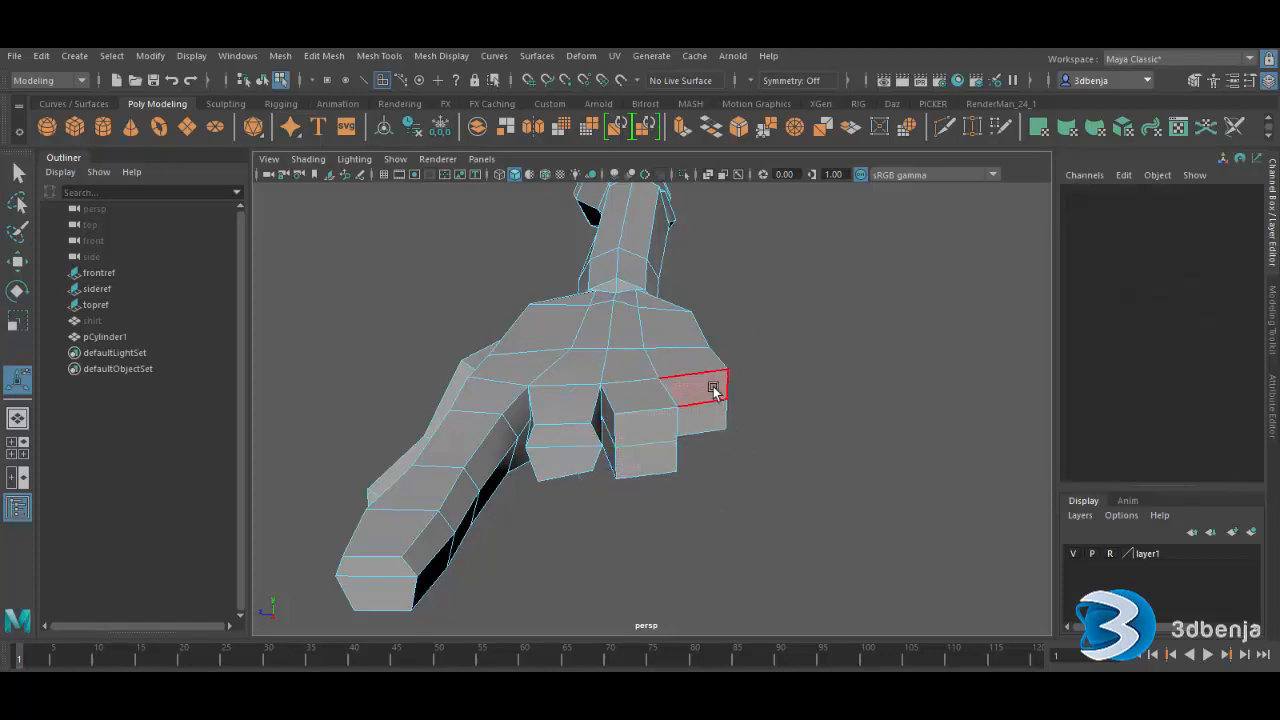
- Extrude the palm's two little-finger faces outward with a Local Translate Z of 0.309
click(702, 387)
shift+click(714, 425)
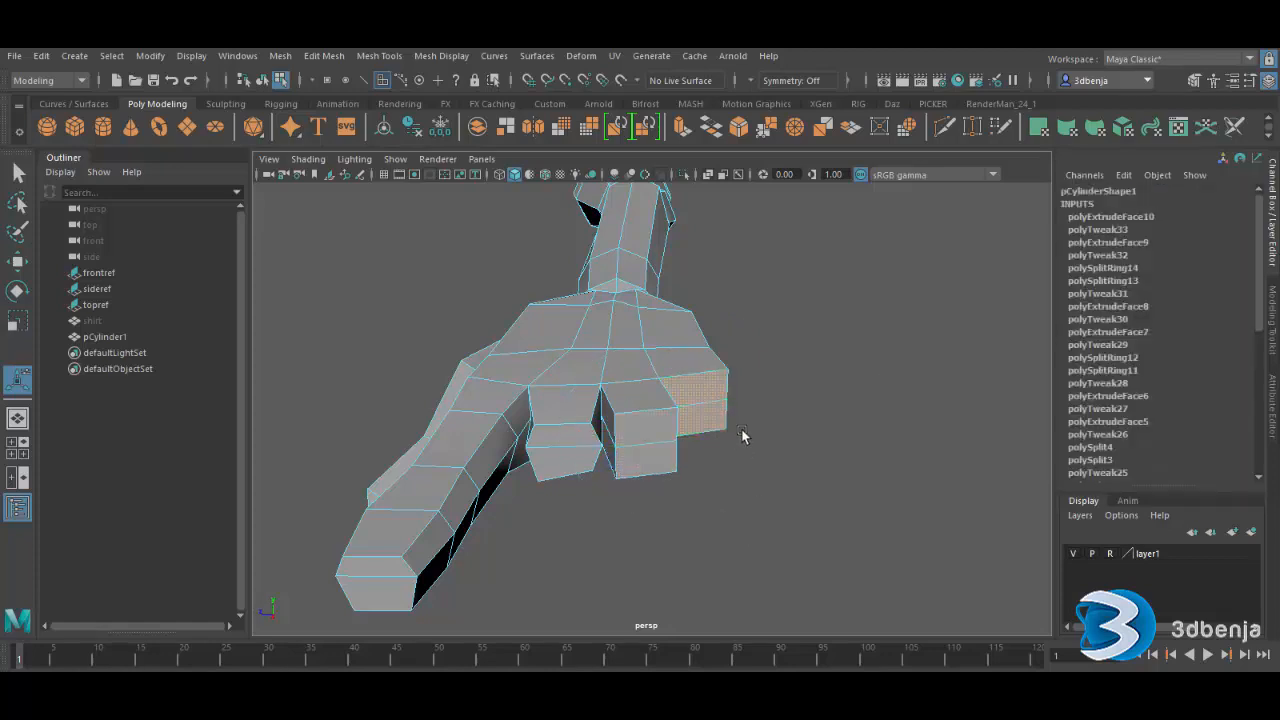
key(ctrl+e)
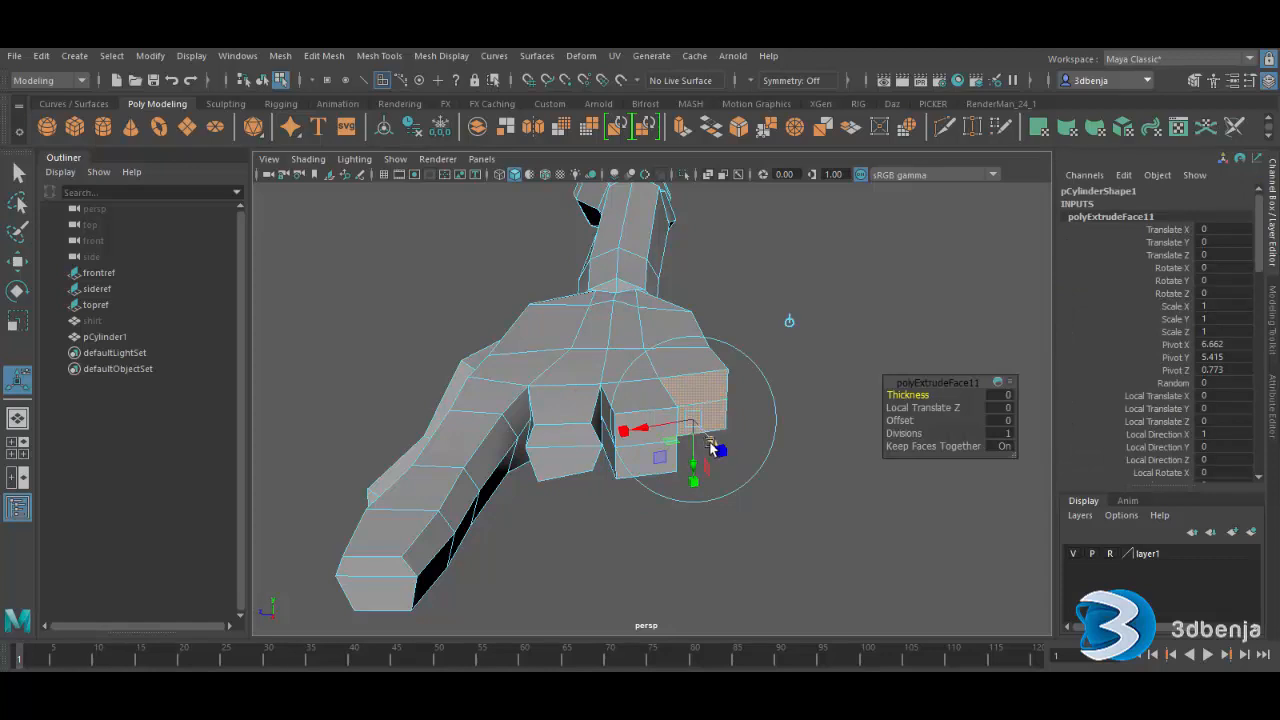
drag(726, 443, 740, 477)
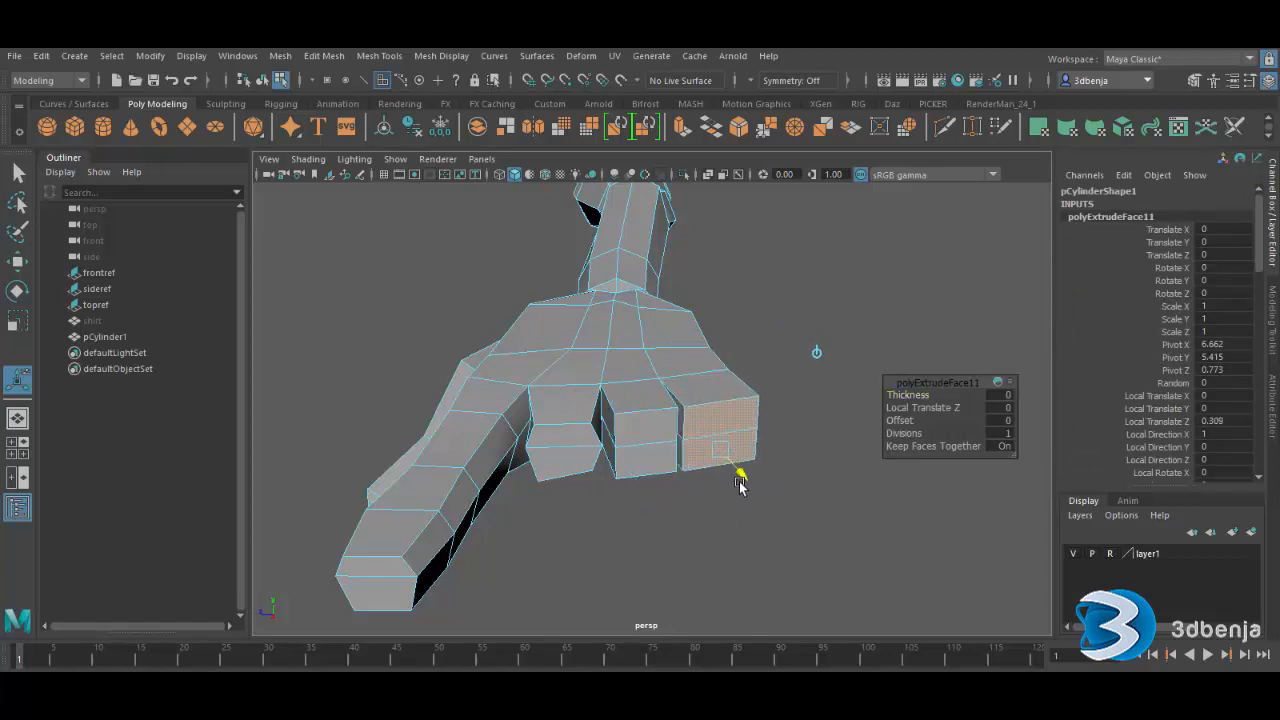
click(729, 563)
- Select the four corner vertices of the ring-finger stub's end and scale them inward to round it
right_drag(672, 292, 598, 292)
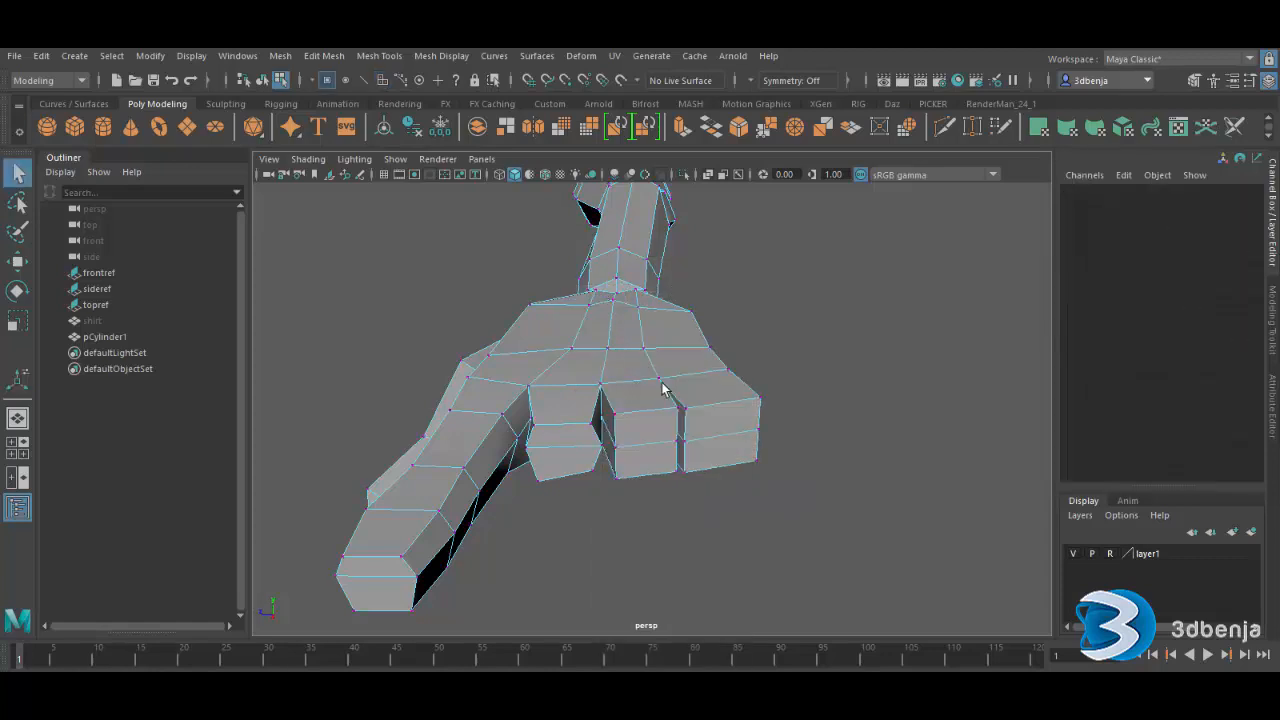
click(678, 410)
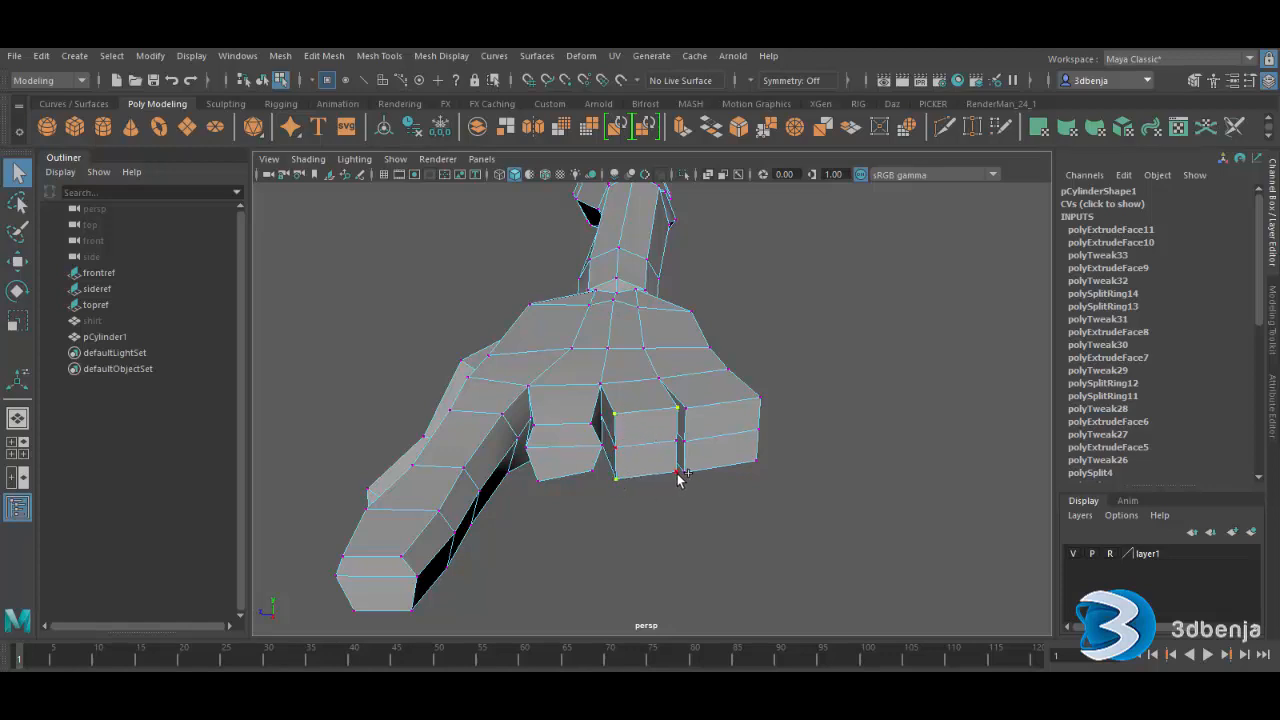
click(17, 321)
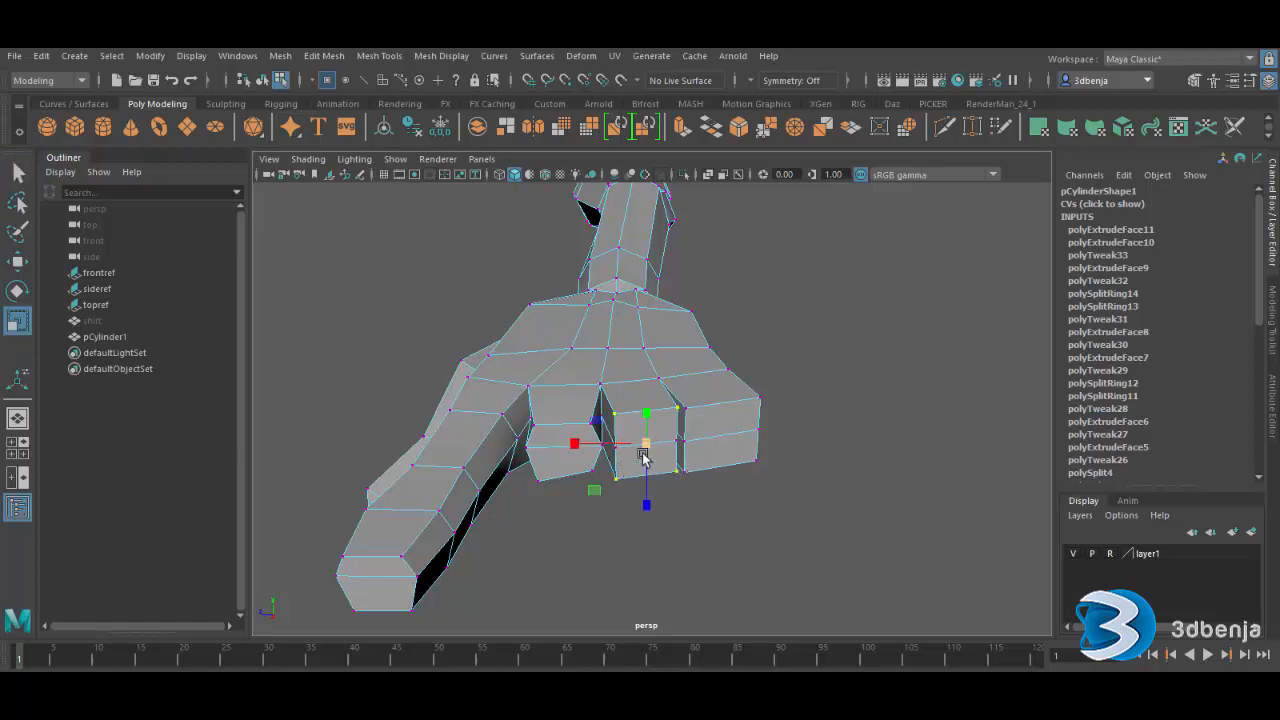
- Select the four corner vertices of the little-finger stub's end and scale them inward to round it
click(705, 414)
shift+click(760, 400)
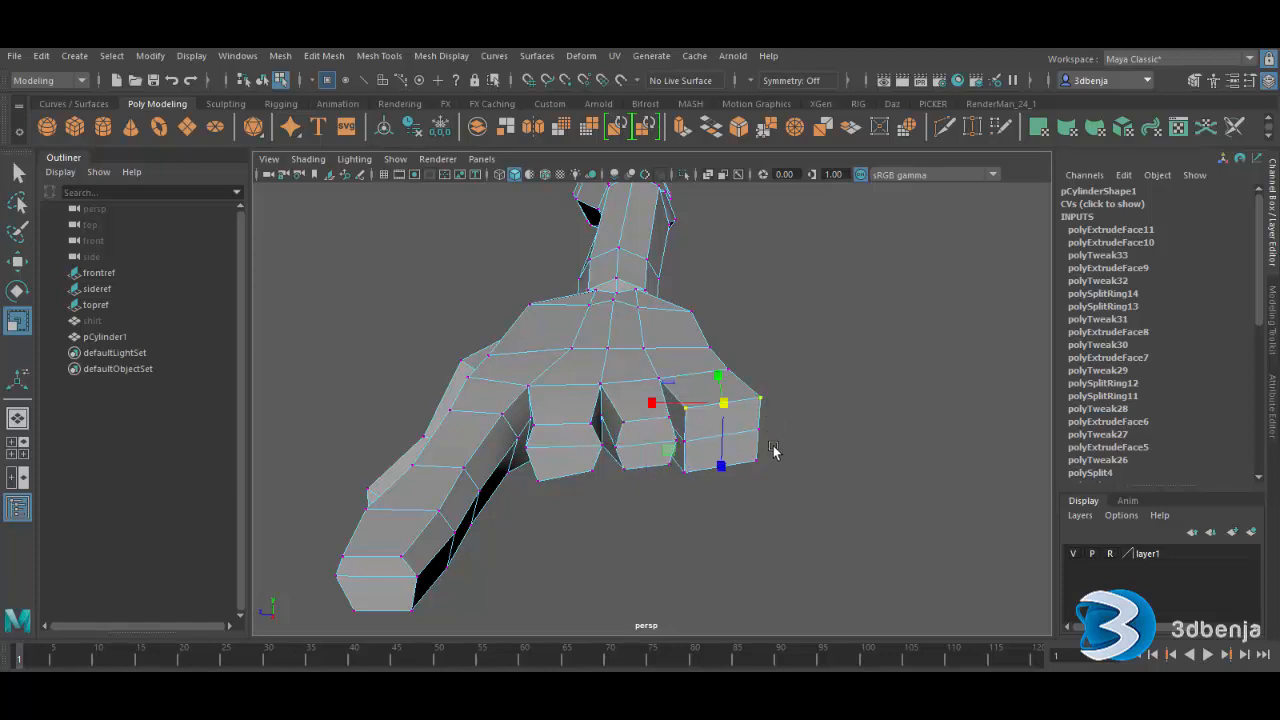
shift+click(756, 462)
shift+click(687, 472)
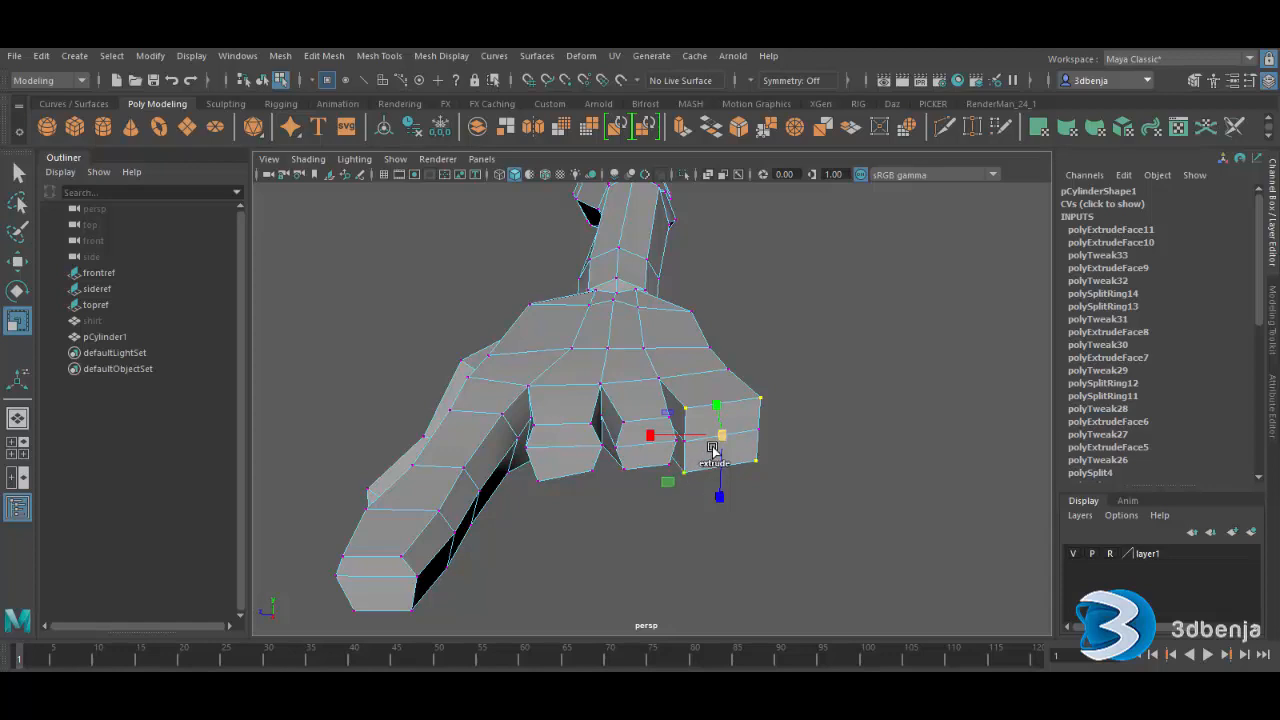
drag(721, 437, 705, 443)
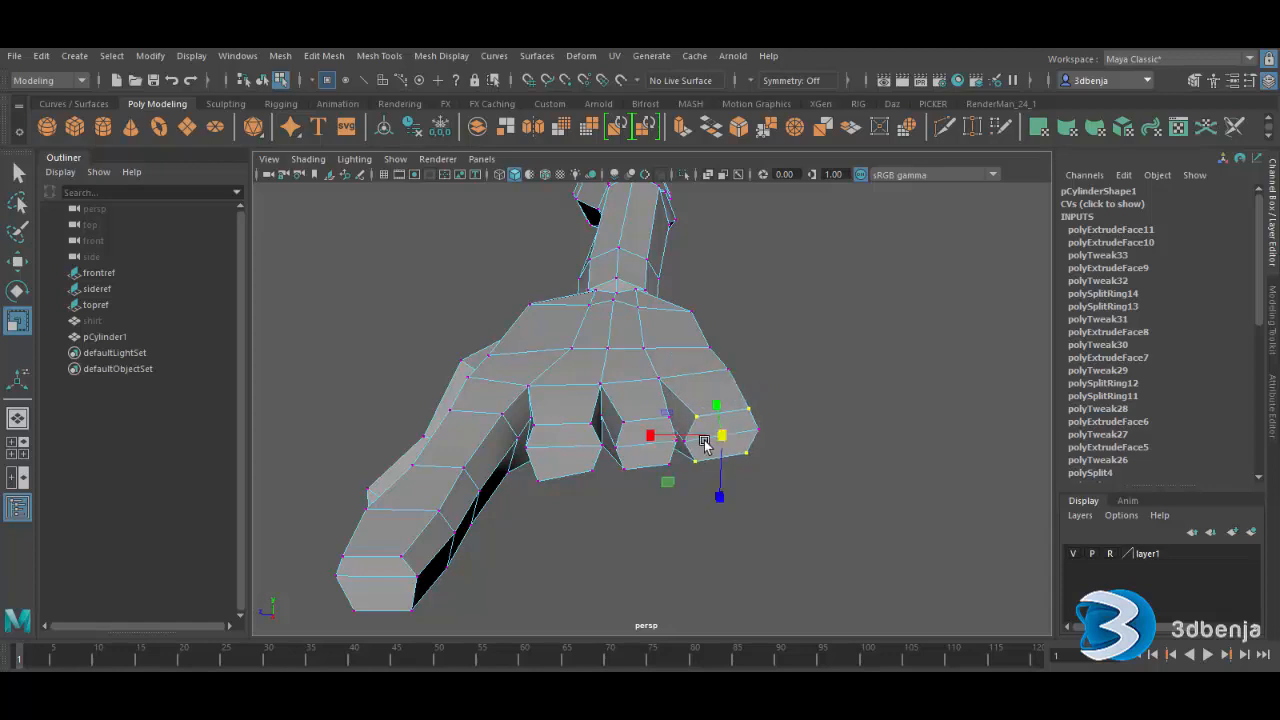
click(808, 474)
- Select the end faces of the middle, ring and little finger stubs and extrude them in the top view with a Local Translate Z of 0.925
right_drag(574, 294, 571, 337)
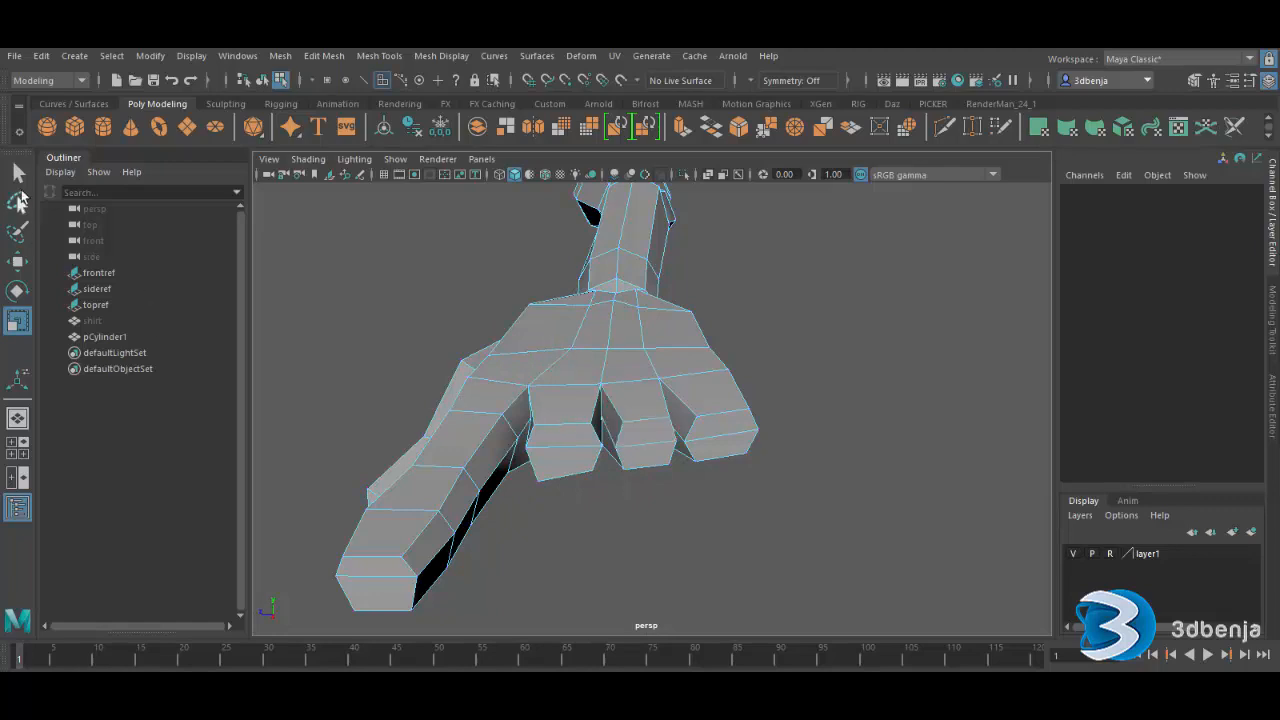
click(17, 172)
click(561, 436)
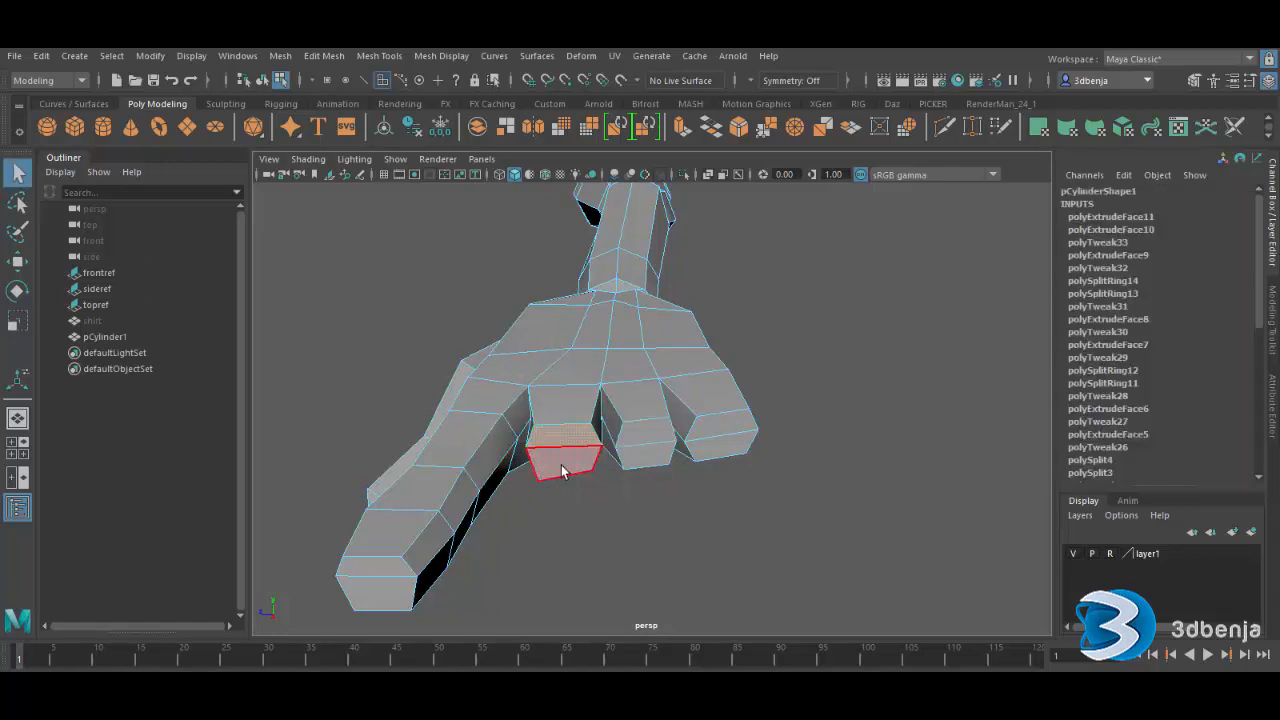
shift+click(562, 466)
shift+click(648, 452)
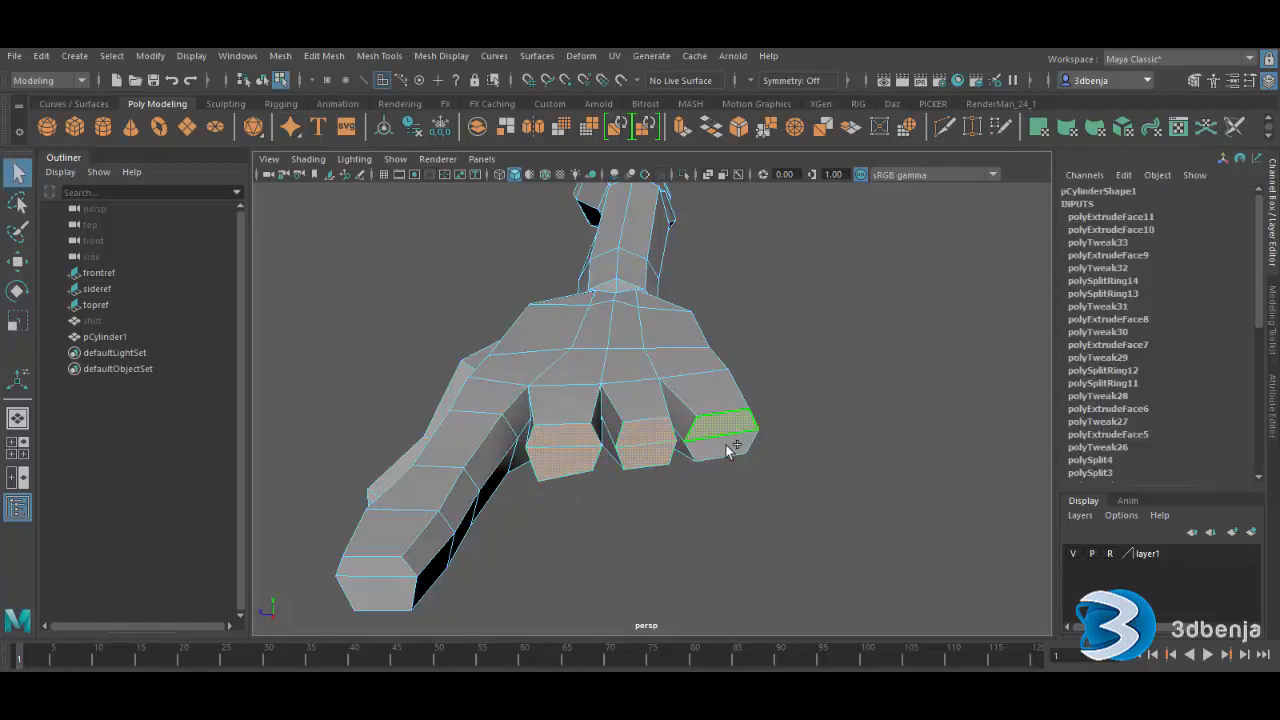
shift+click(728, 448)
click(27, 261)
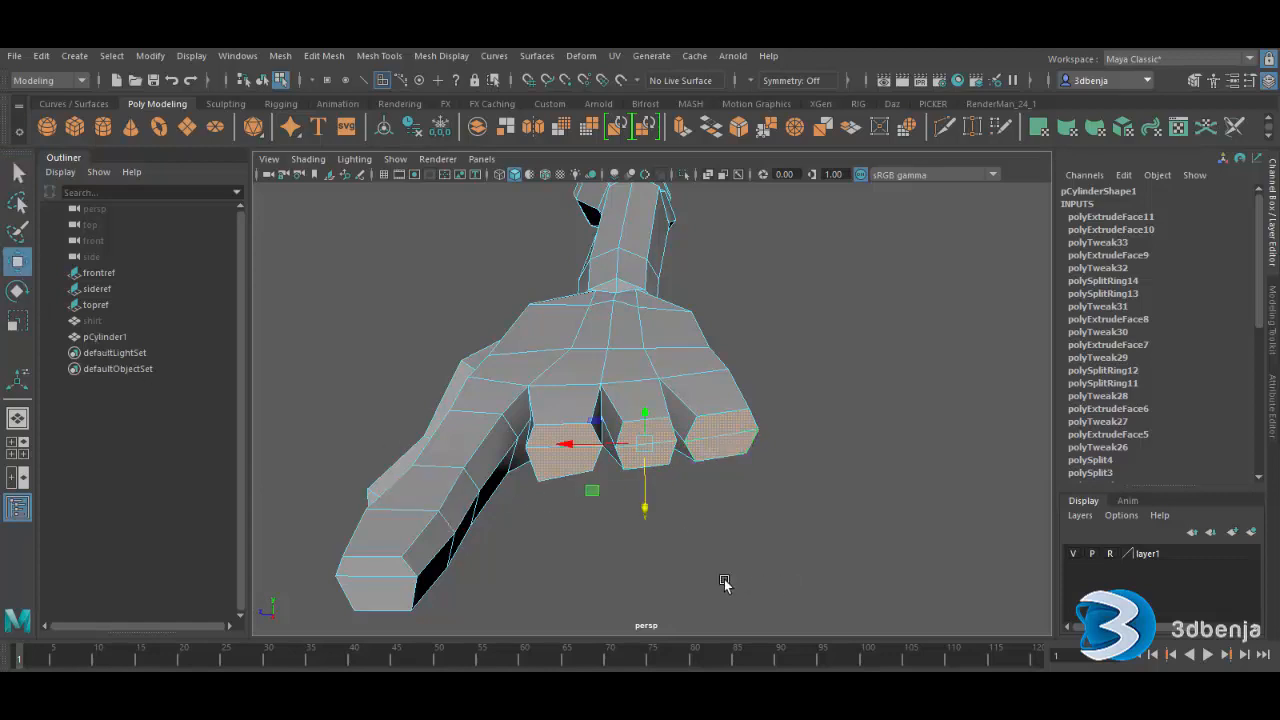
key(space)
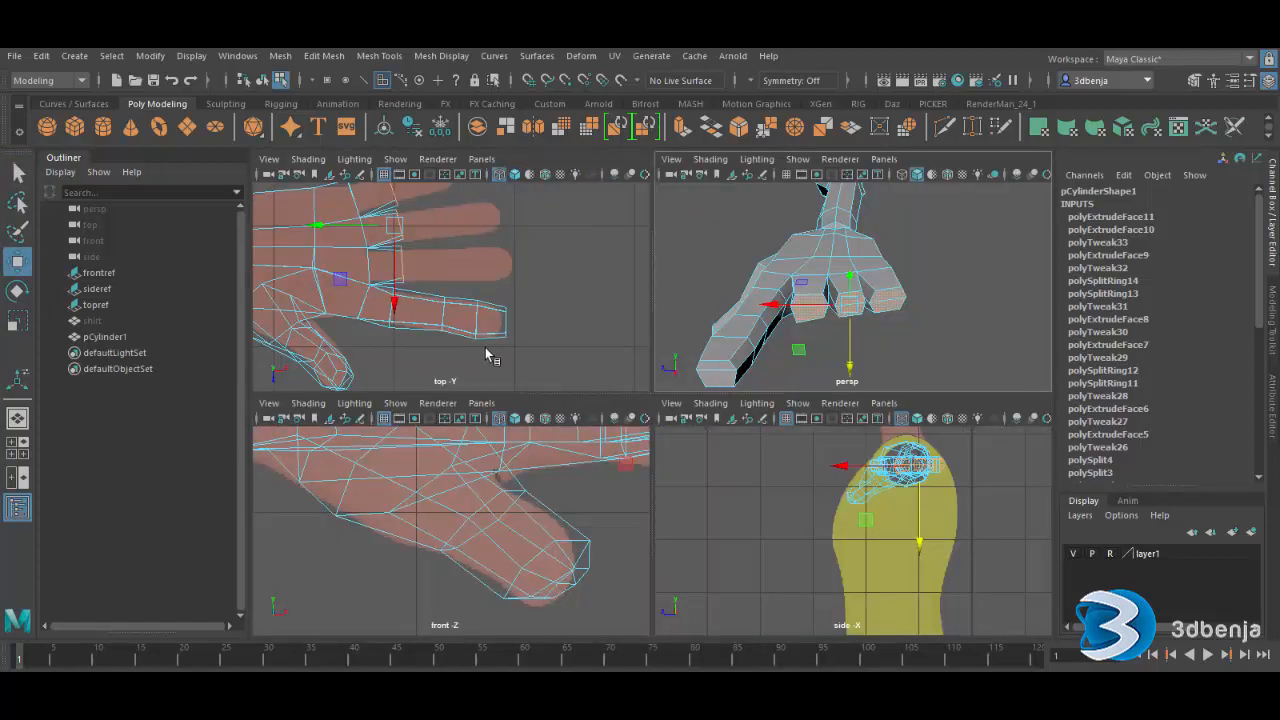
key(space)
scroll(647, 382, down, 3)
scroll(644, 383, up, 5)
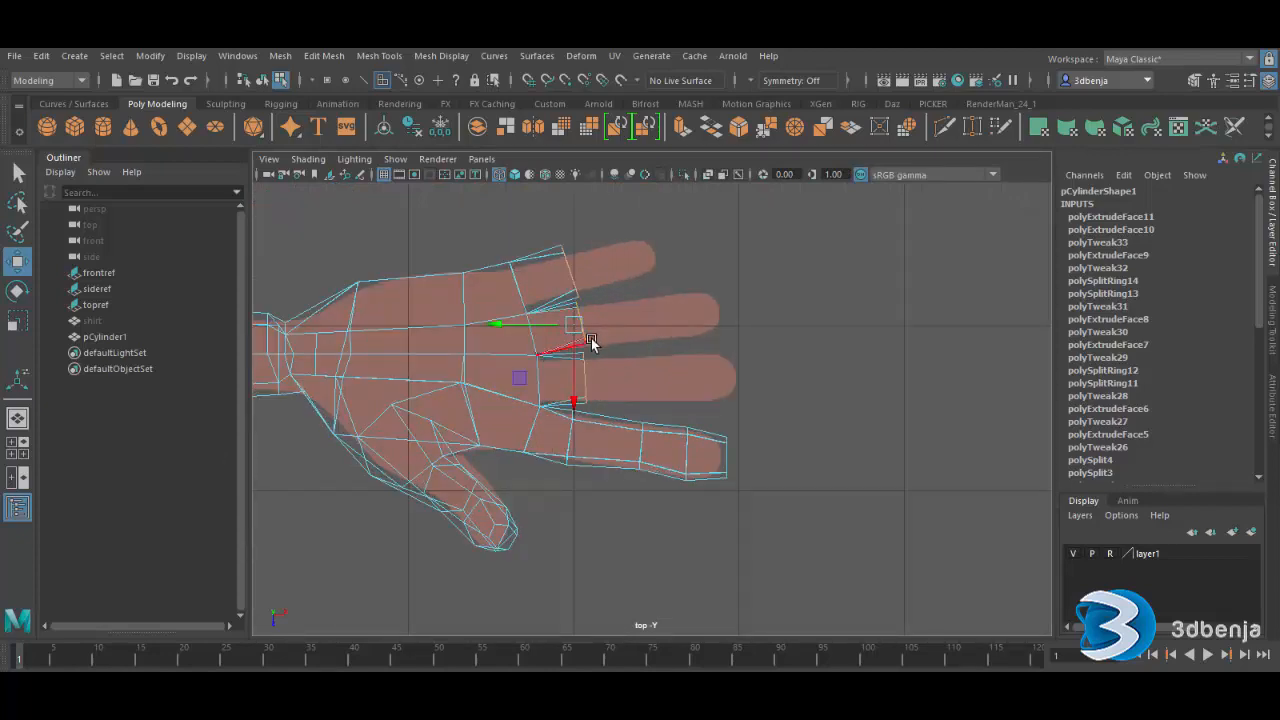
key(ctrl+e)
drag(619, 321, 772, 276)
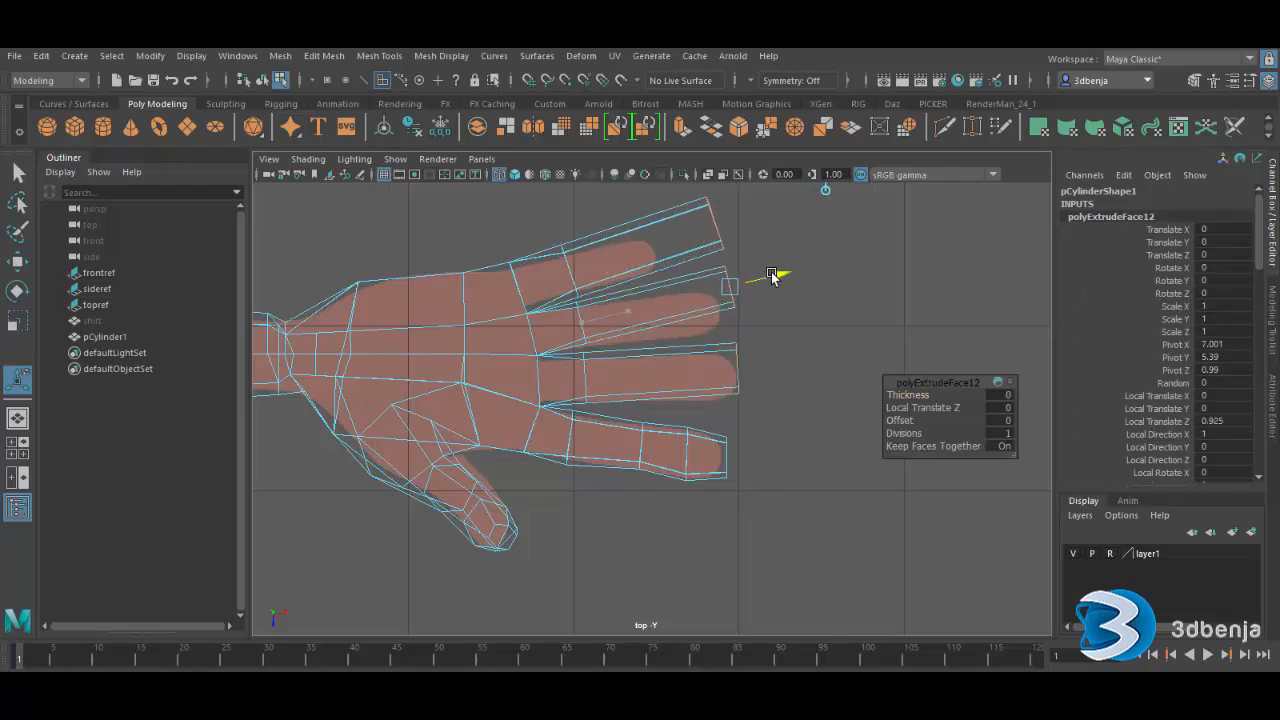
click(800, 427)
- Move the edge at the base of the middle finger slightly sideways to center it on the reference
scroll(794, 425, up, 4)
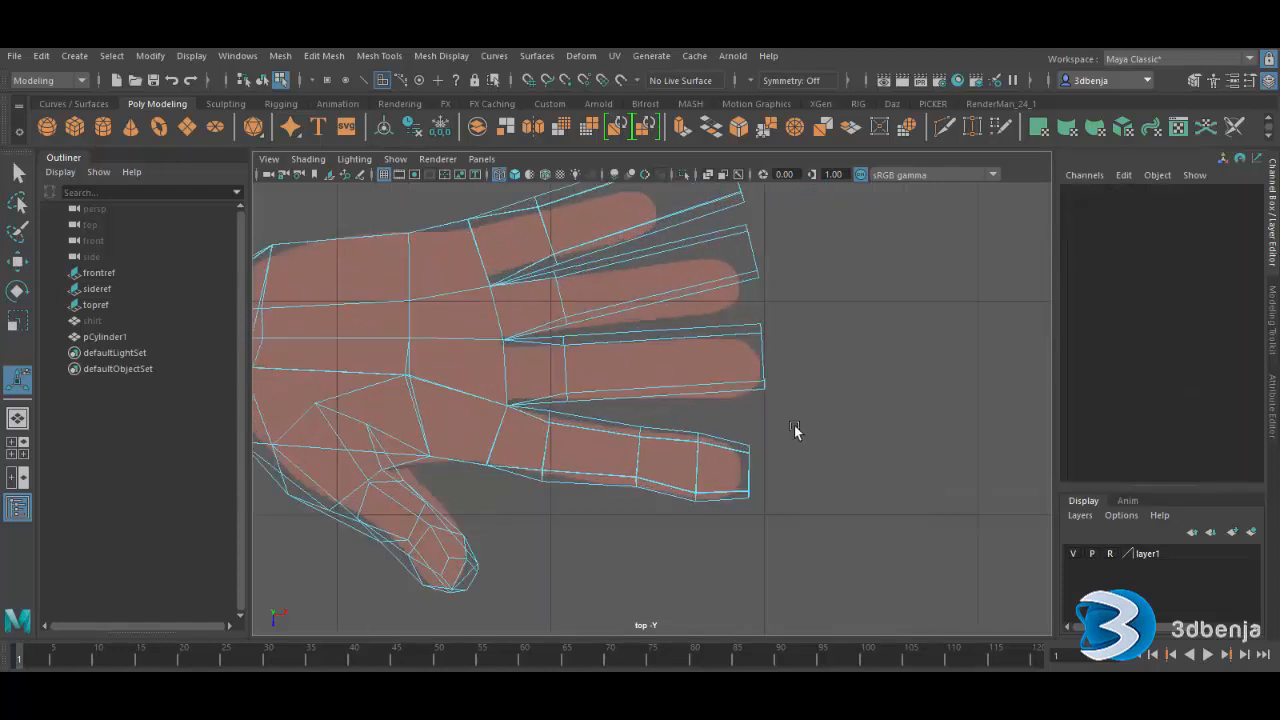
right_drag(557, 345, 557, 255)
click(552, 365)
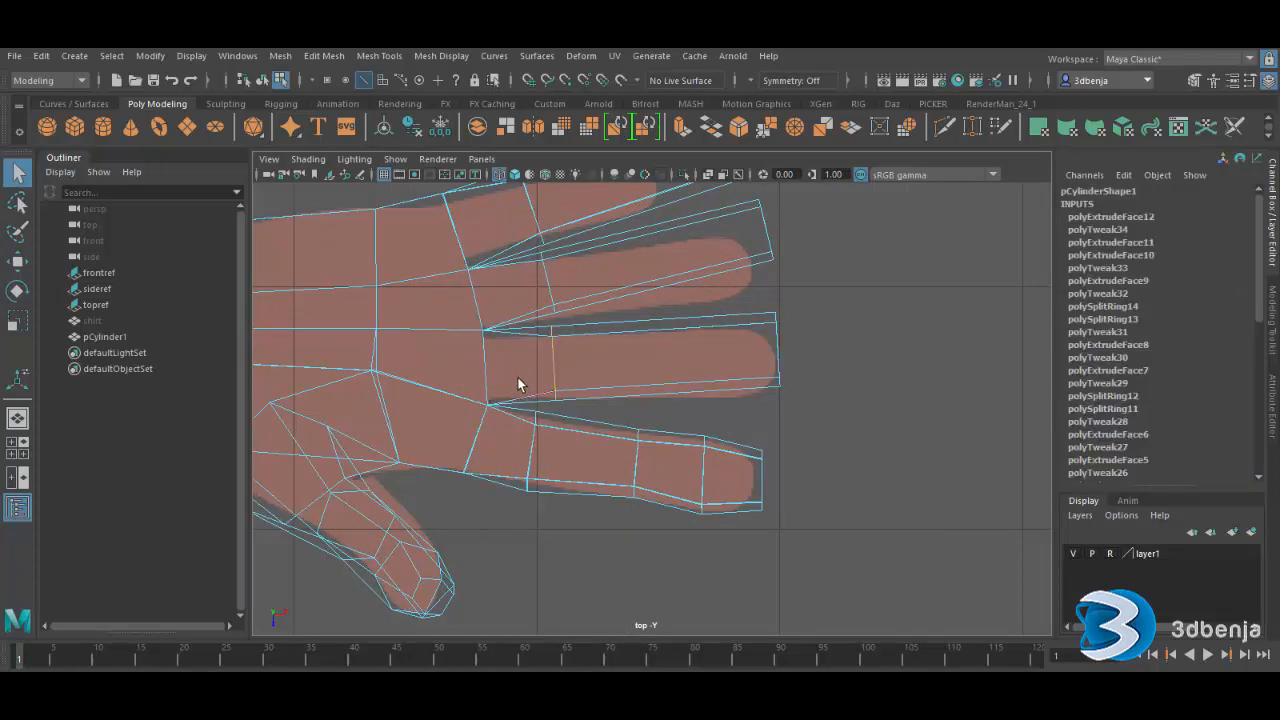
key(w)
drag(555, 411, 554, 417)
- Move the middle finger's tip vertices onto the reference finger and rotate them square to its length
click(774, 346)
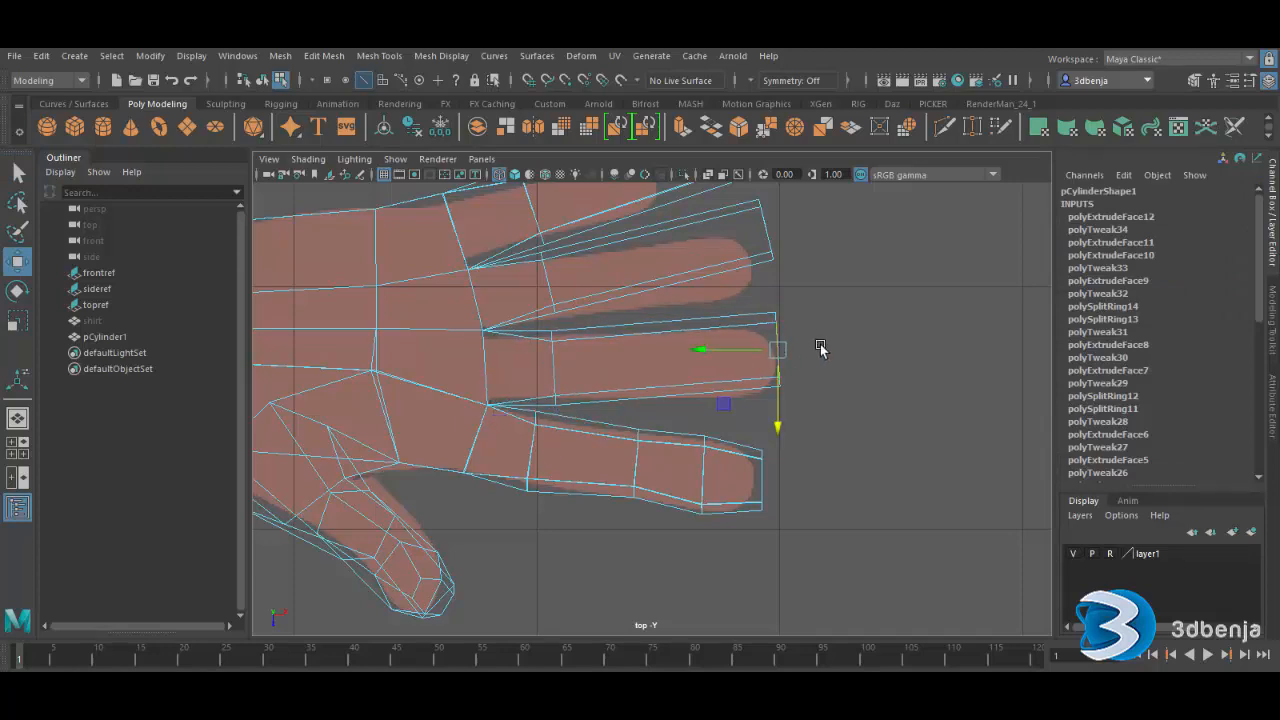
right_drag(823, 349, 758, 294)
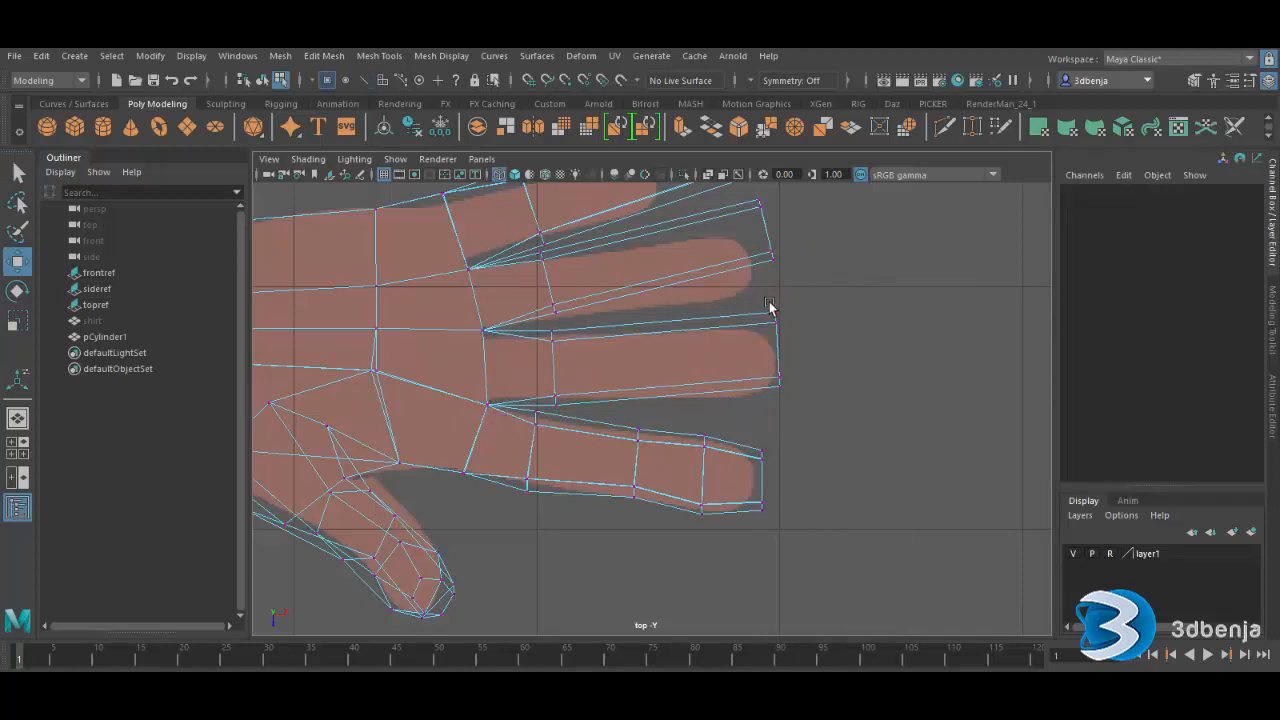
drag(765, 302, 793, 415)
drag(780, 349, 783, 370)
click(17, 291)
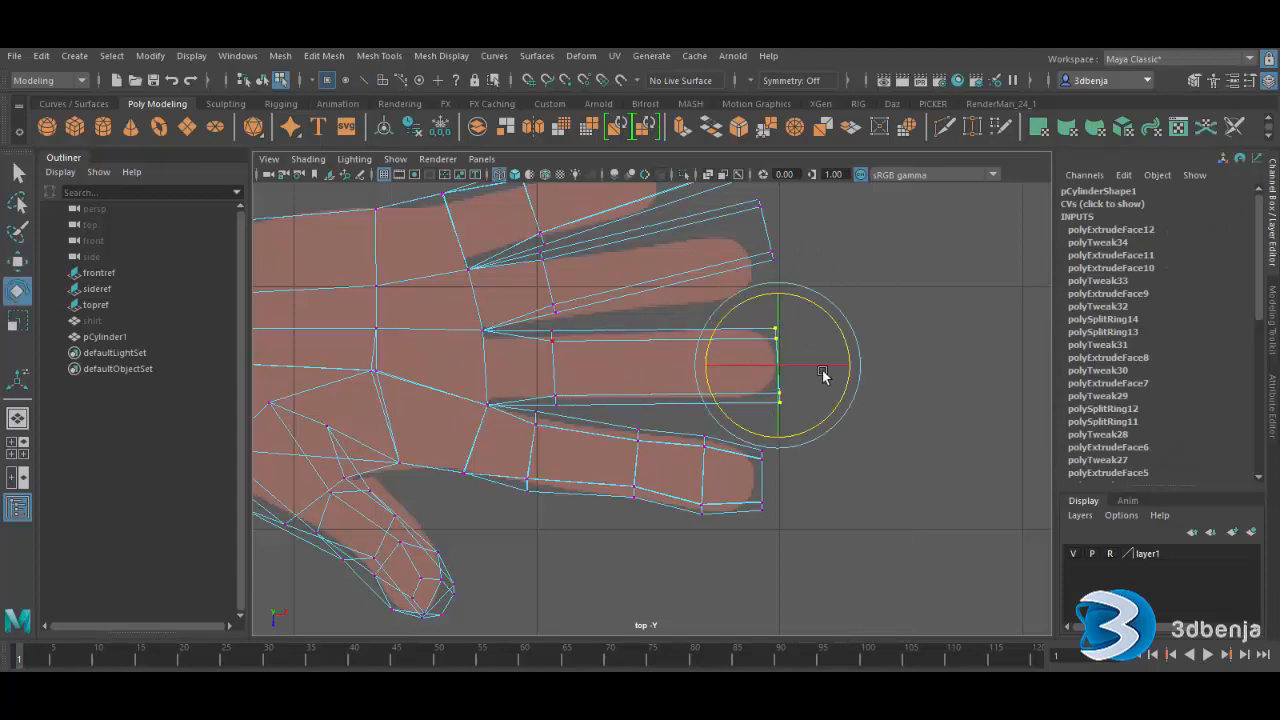
drag(829, 371, 845, 348)
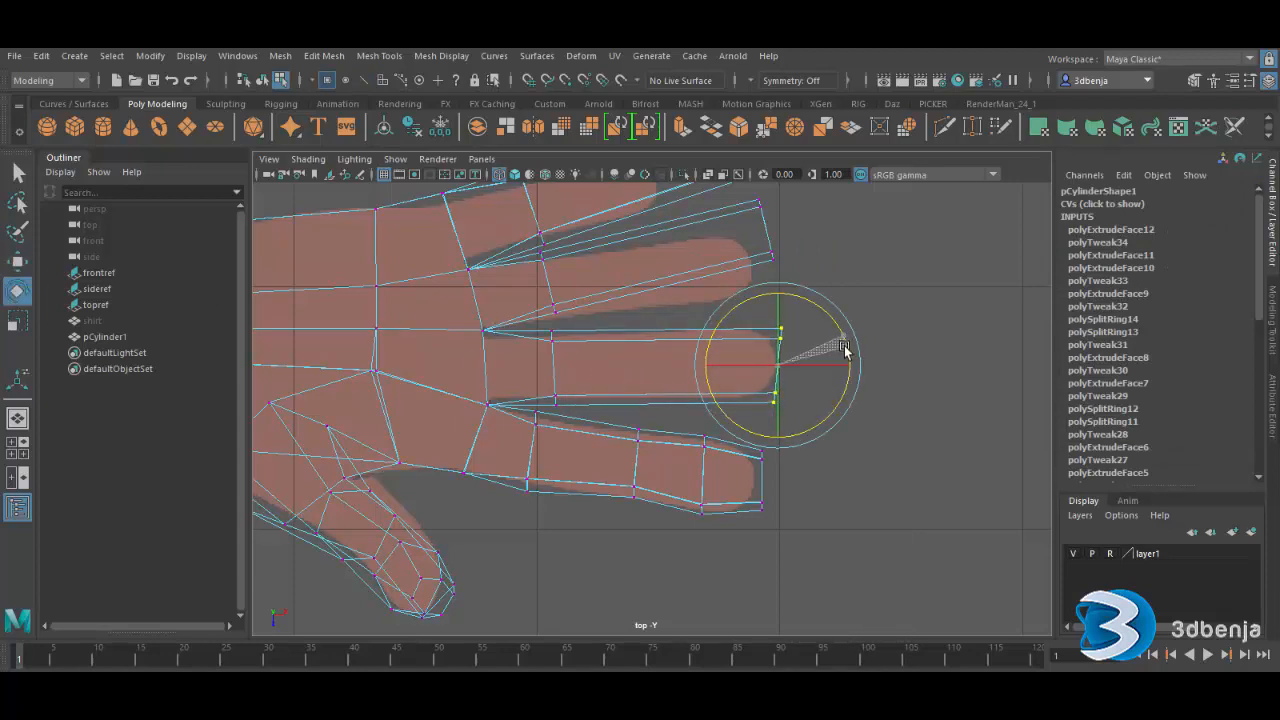
click(882, 290)
- Move the ring finger's tip vertices onto the reference fingertip and rotate them to straighten the end
alt+middle_drag(759, 314, 728, 457)
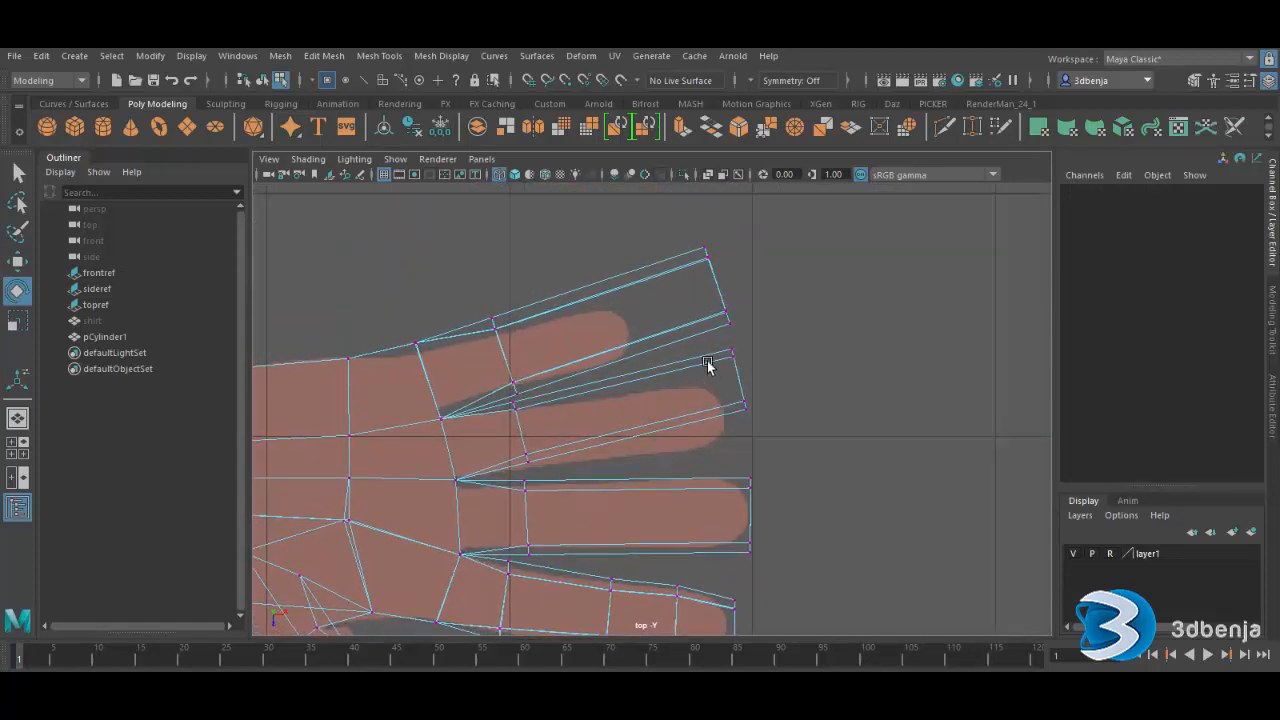
drag(712, 350, 762, 436)
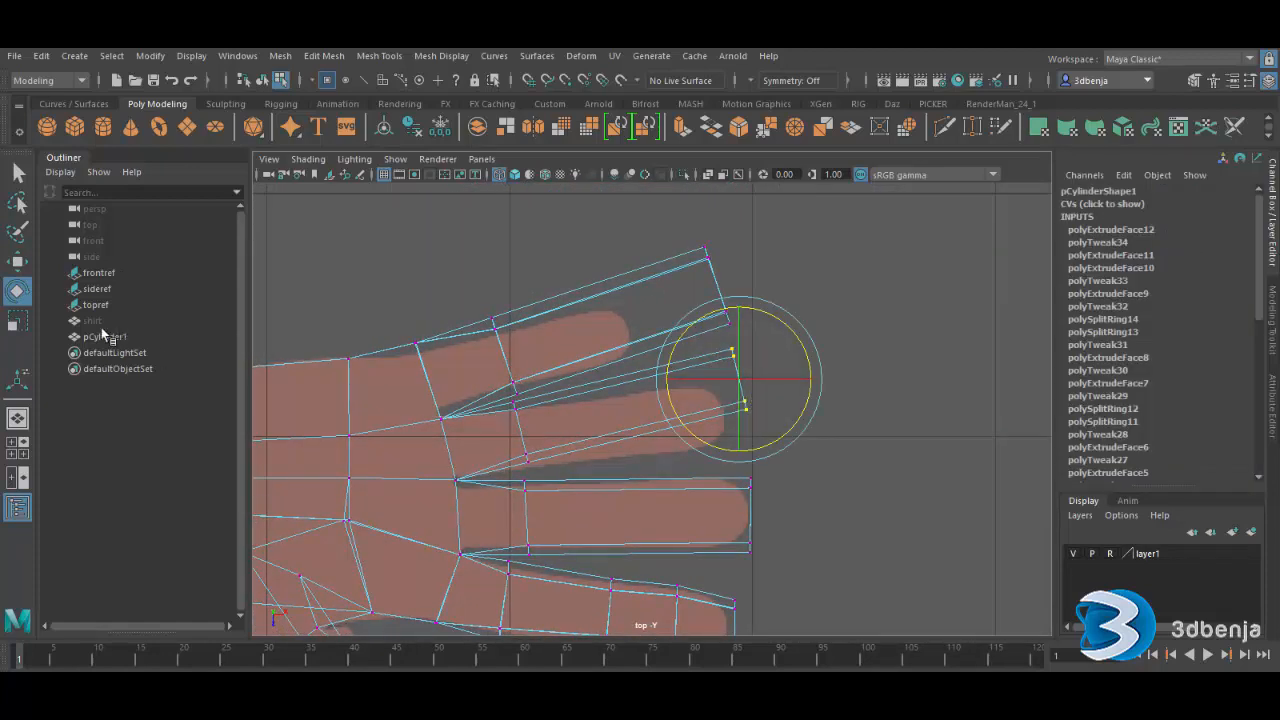
click(20, 262)
drag(743, 386, 731, 426)
click(18, 293)
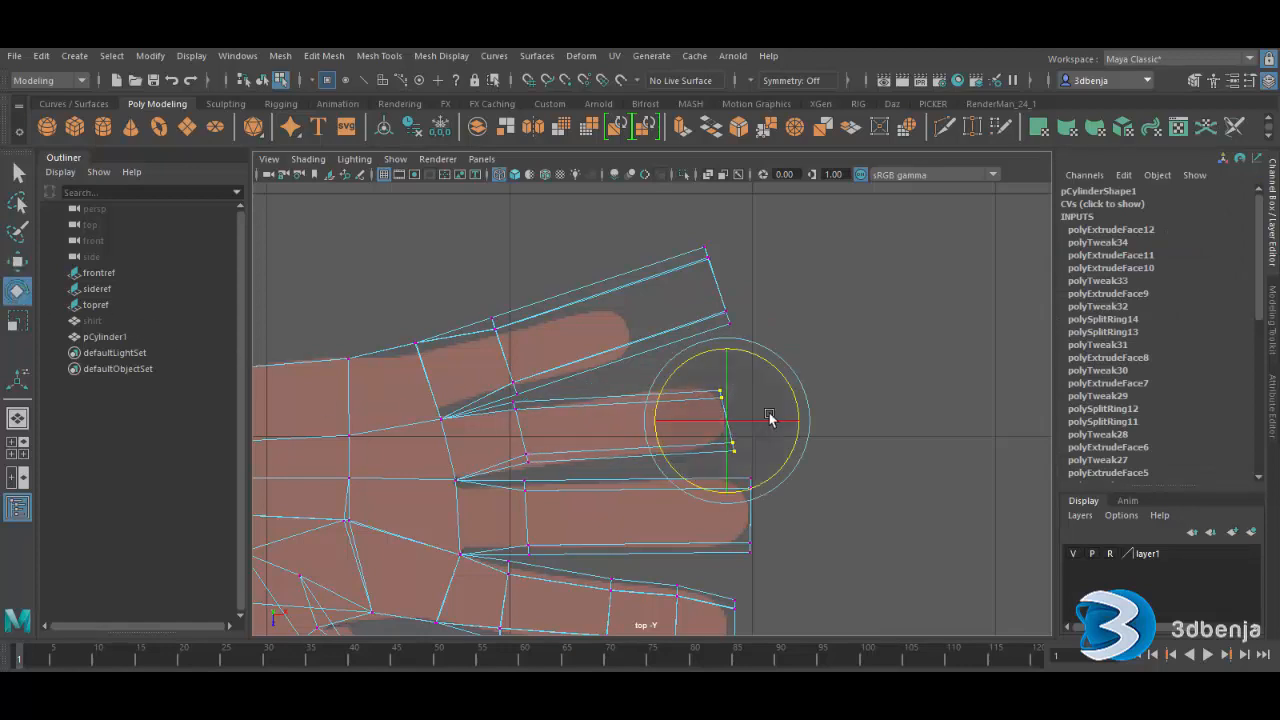
mouse_move(788, 390)
mouse_down()
mouse_move(800, 417)
mouse_move(795, 406)
mouse_up()
- Move the little finger's base-loop vertices back toward the palm, rotate them and scale them to the reference width
mouse_move(492, 328)
right_down()
mouse_move(430, 297)
mouse_move(481, 307)
right_up()
drag(510, 348, 530, 398)
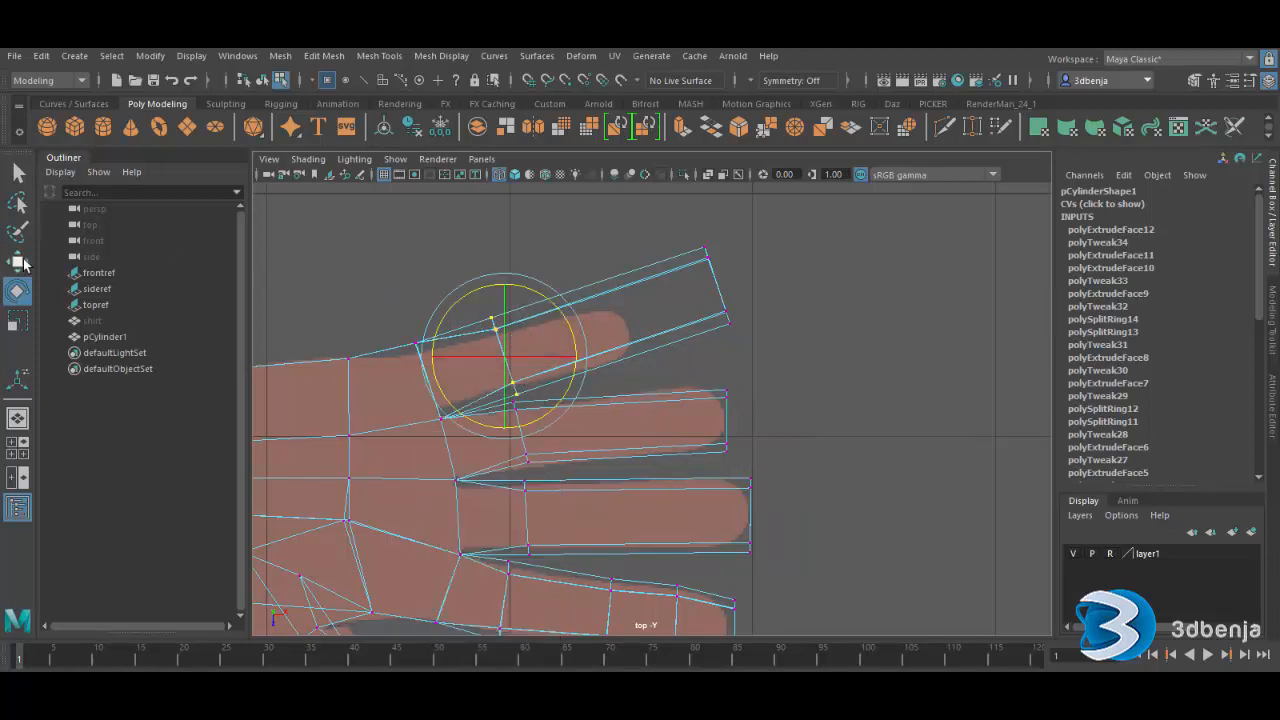
click(18, 261)
drag(471, 362, 530, 337)
click(17, 291)
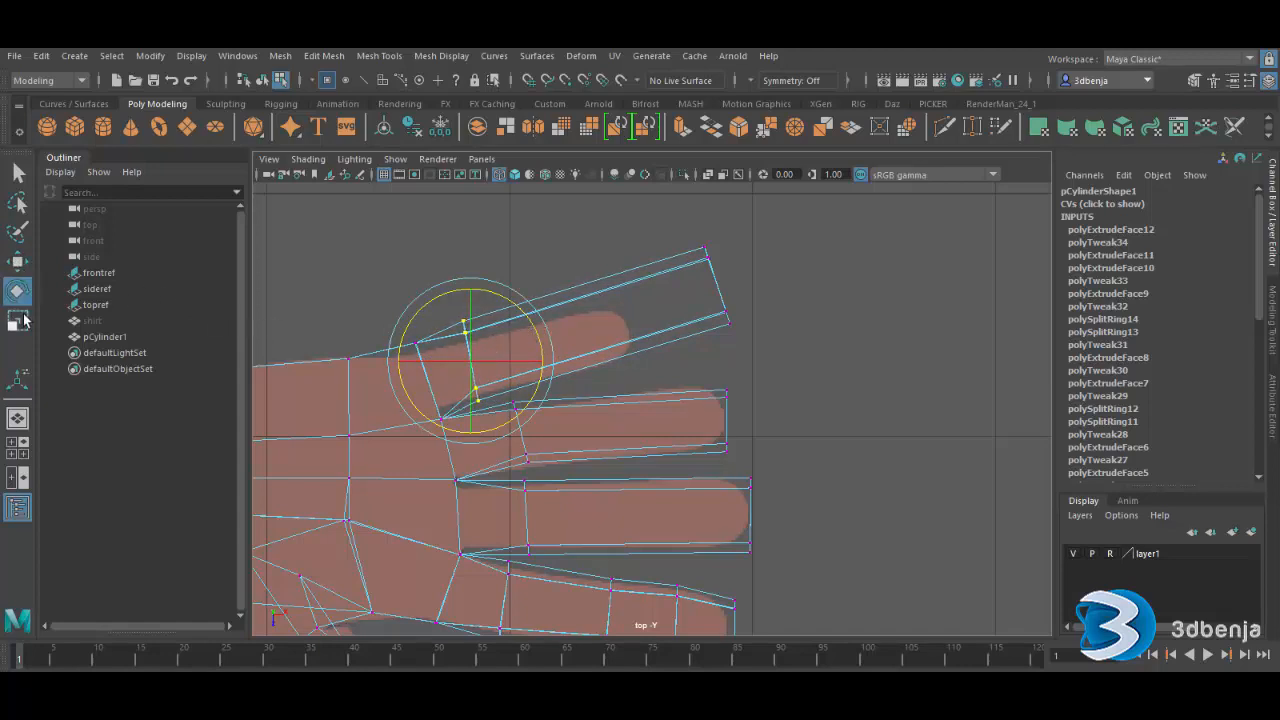
click(19, 320)
drag(466, 368, 466, 384)
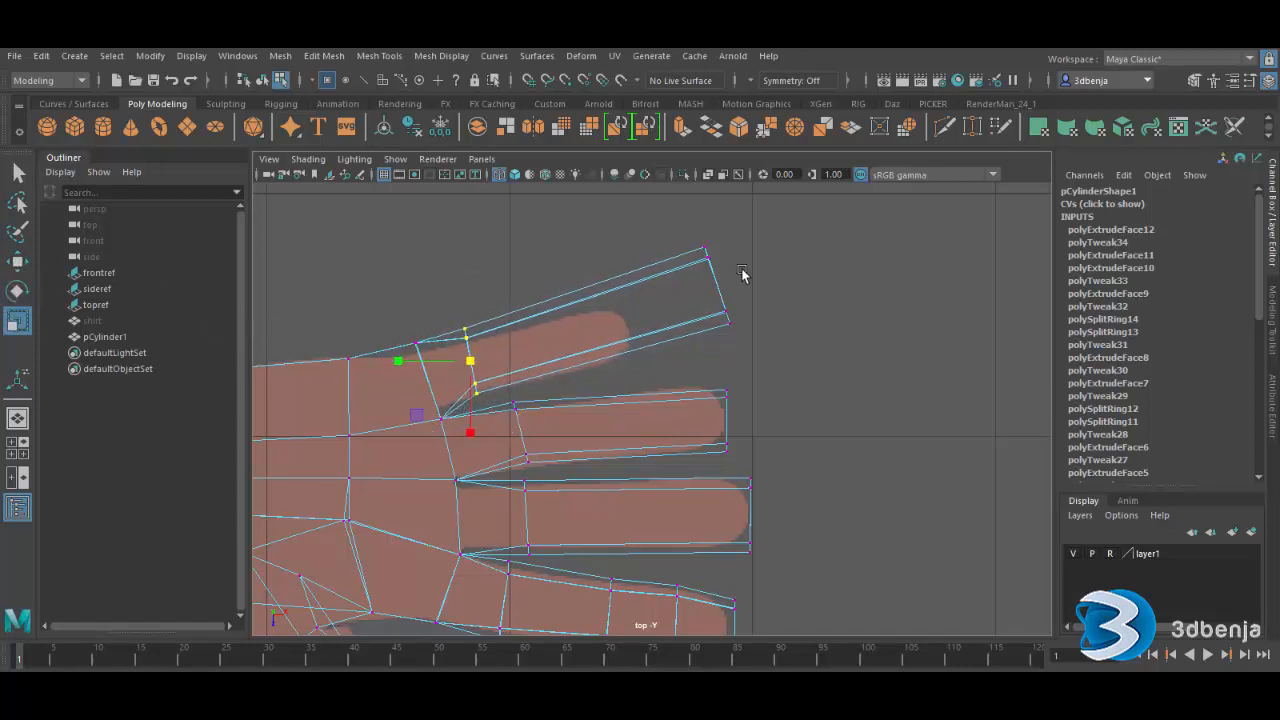
- Move the little finger's tip vertices back onto the reference fingertip and rotate them to match its angle
drag(657, 234, 765, 360)
drag(717, 289, 697, 318)
click(20, 260)
click(17, 291)
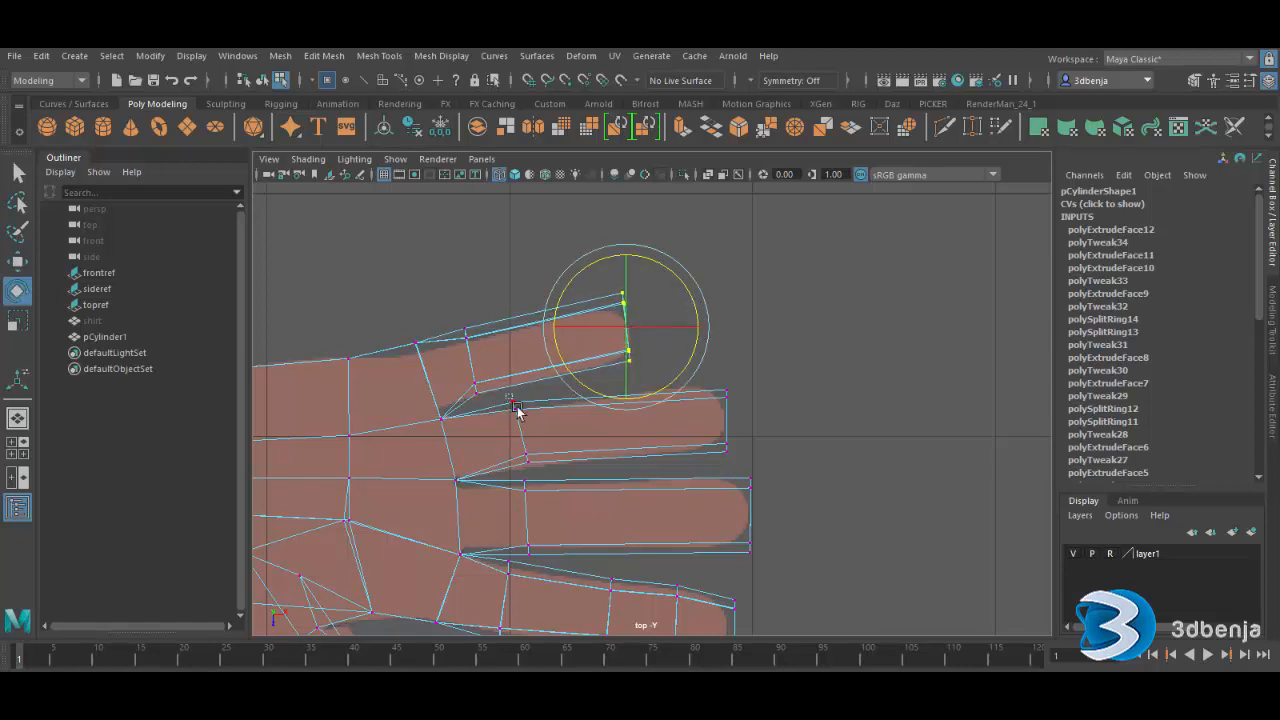
- Select the ring finger's base-loop vertices and rotate them straight across the finger
drag(514, 403, 548, 474)
drag(584, 401, 592, 418)
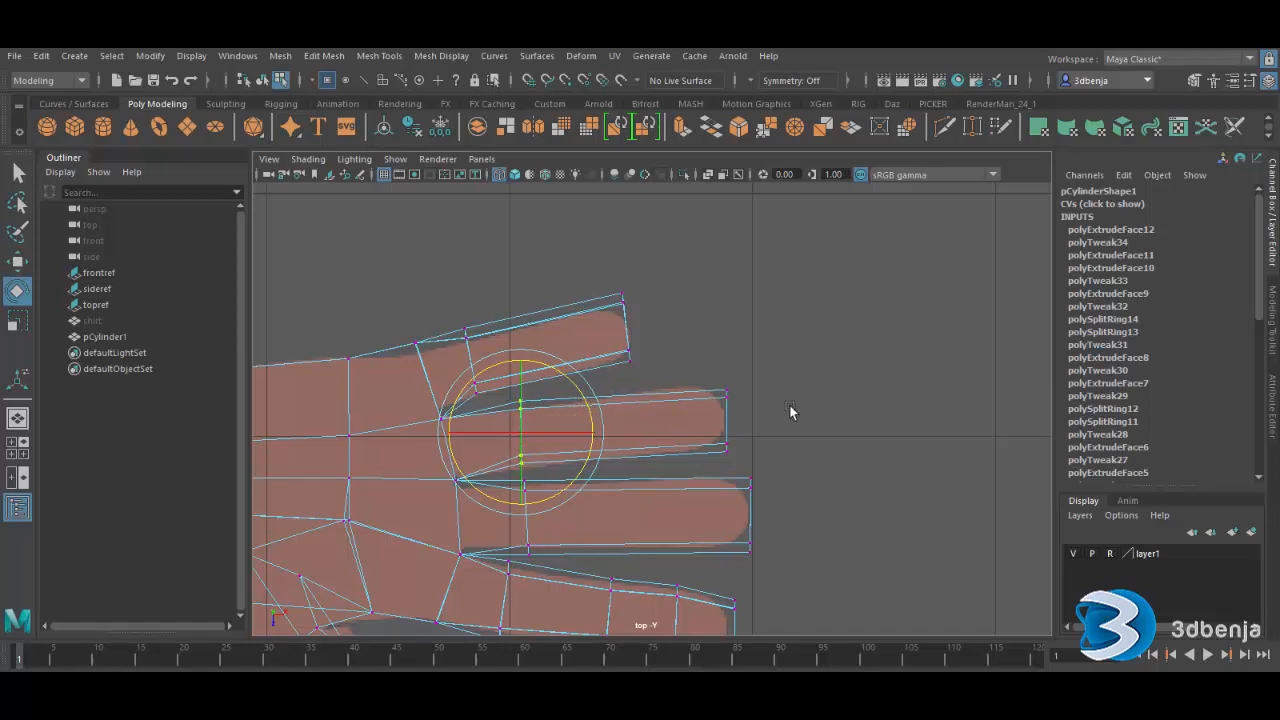
click(17, 260)
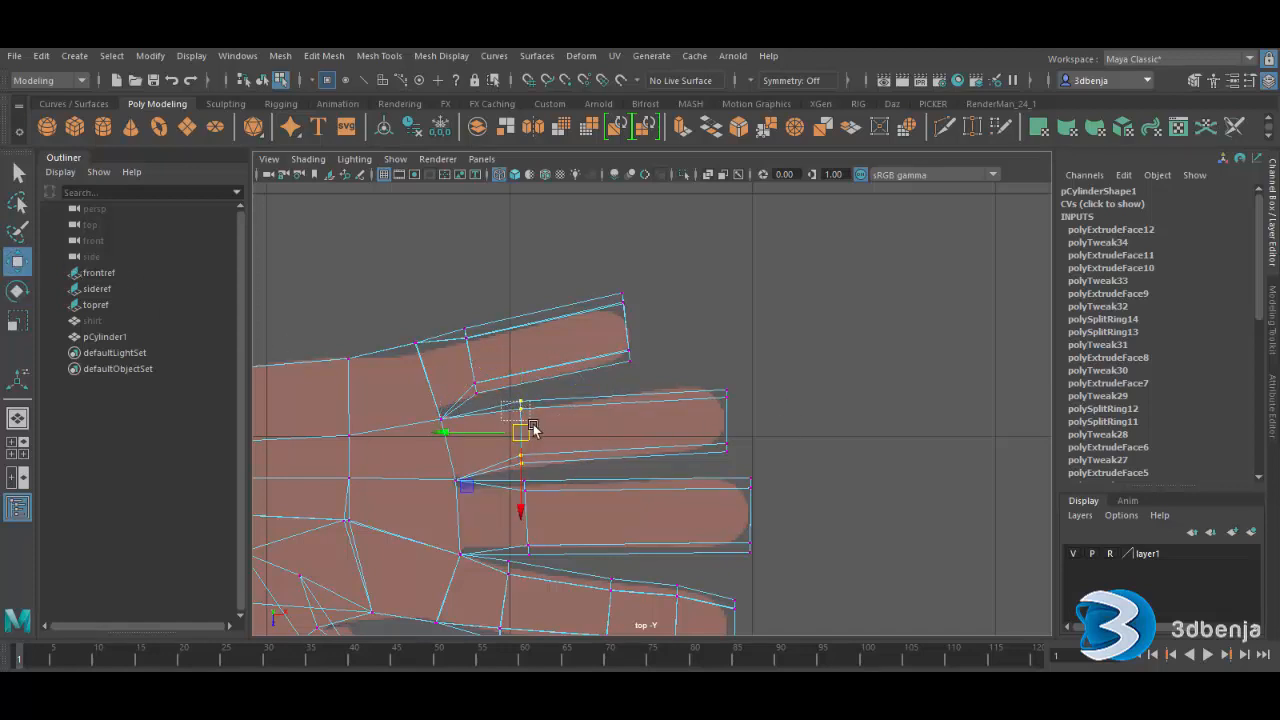
click(703, 400)
- Turn on the smooth preview and pull the web vertices between the ring and little fingers back toward the palm
scroll(711, 420, down, 3)
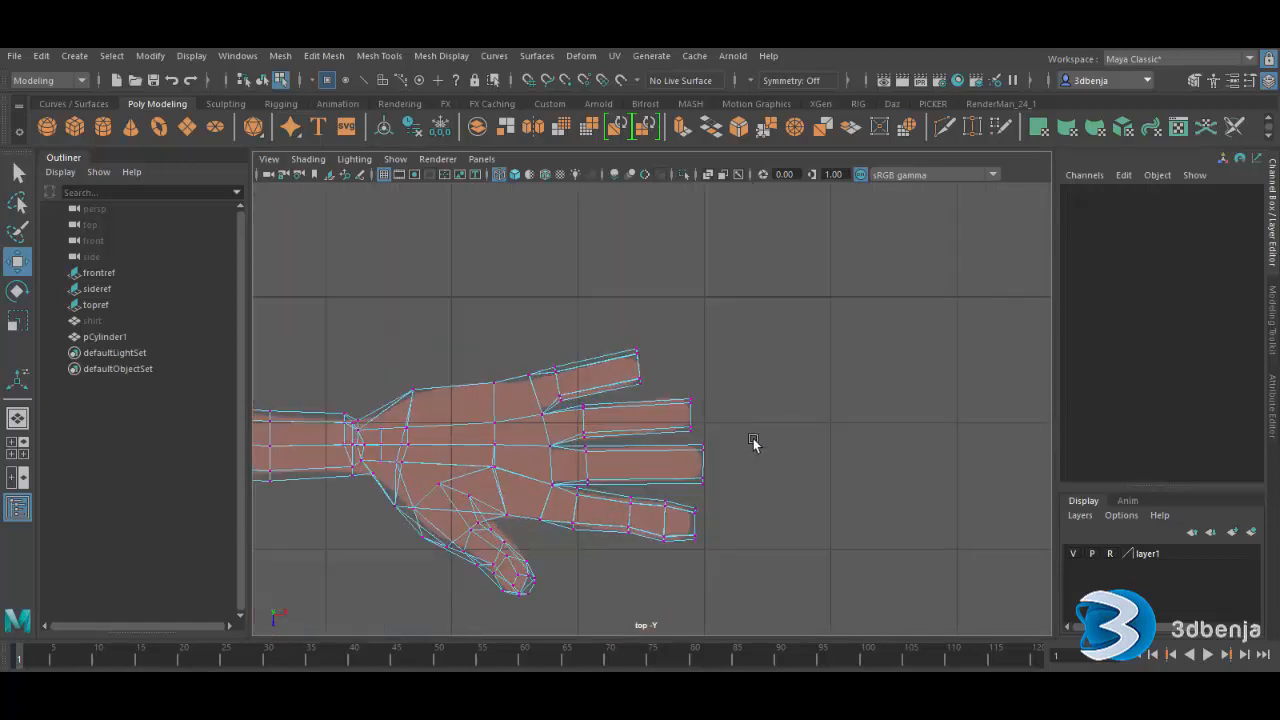
scroll(760, 447, up, 1)
key(3)
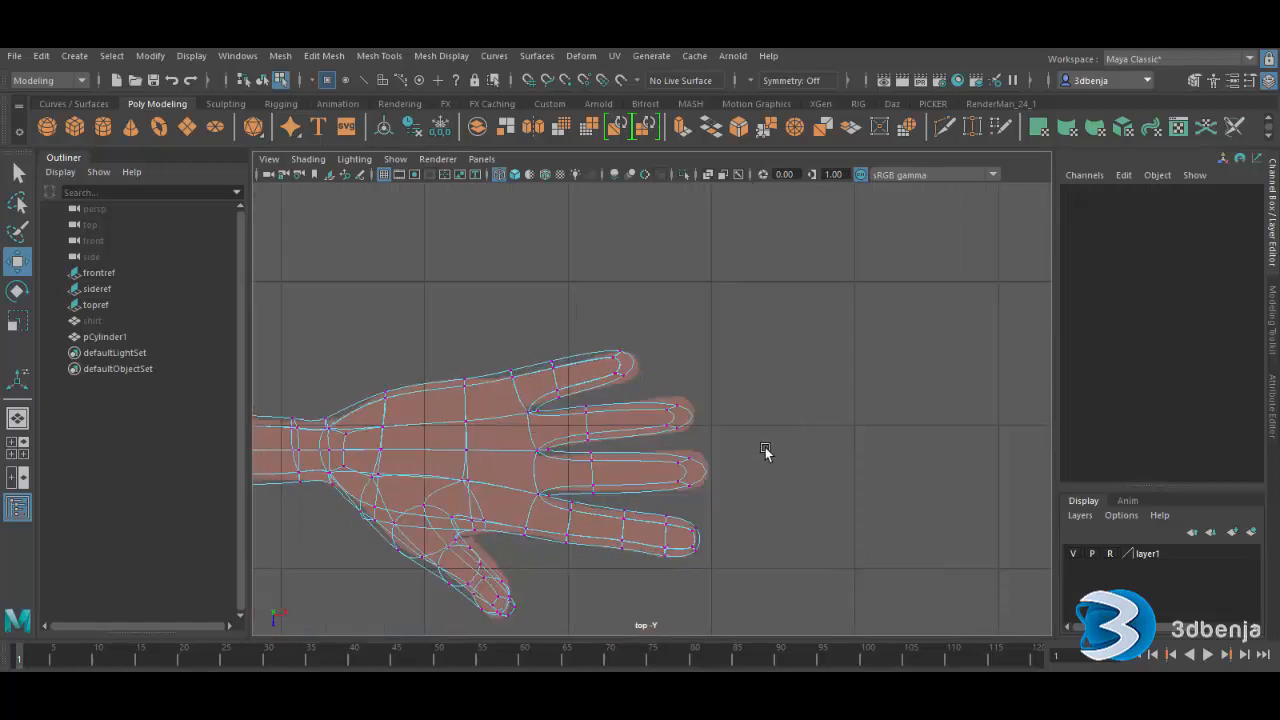
scroll(740, 452, up, 4)
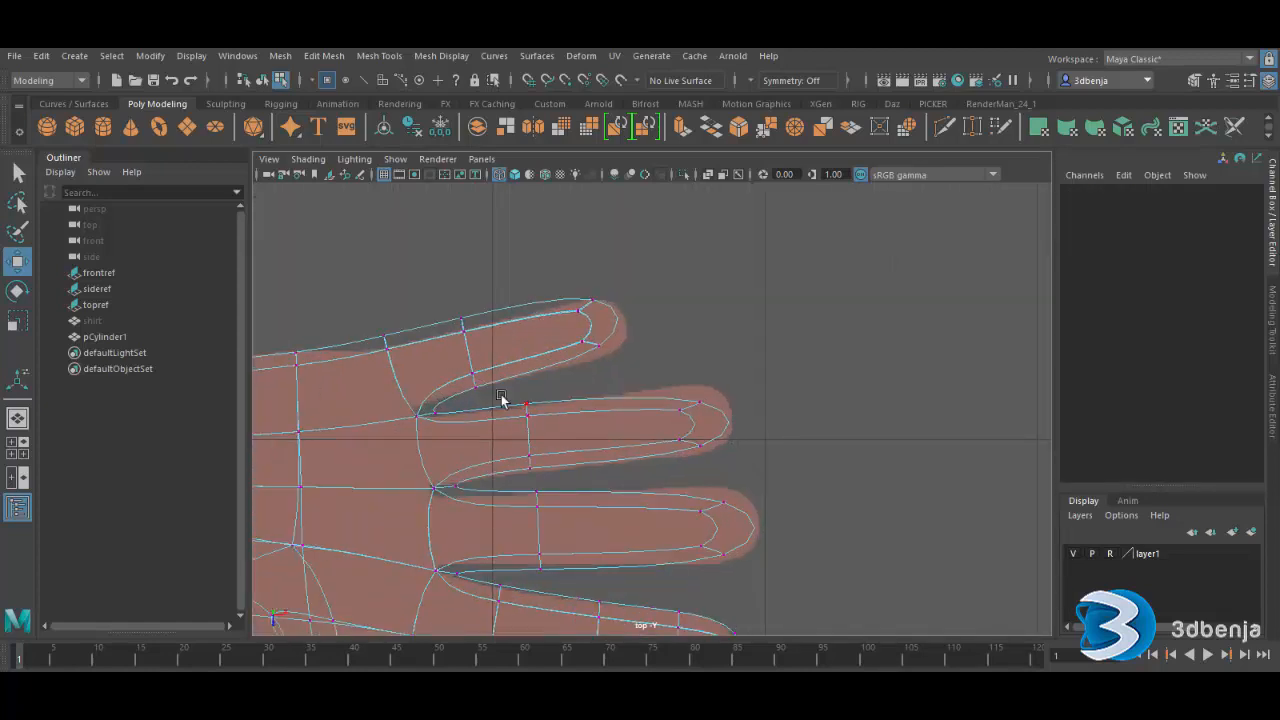
drag(446, 428, 388, 418)
- Move the little finger's outer knuckle vertex onto the reference outline and pull the web between the middle and ring fingers toward the palm
click(383, 341)
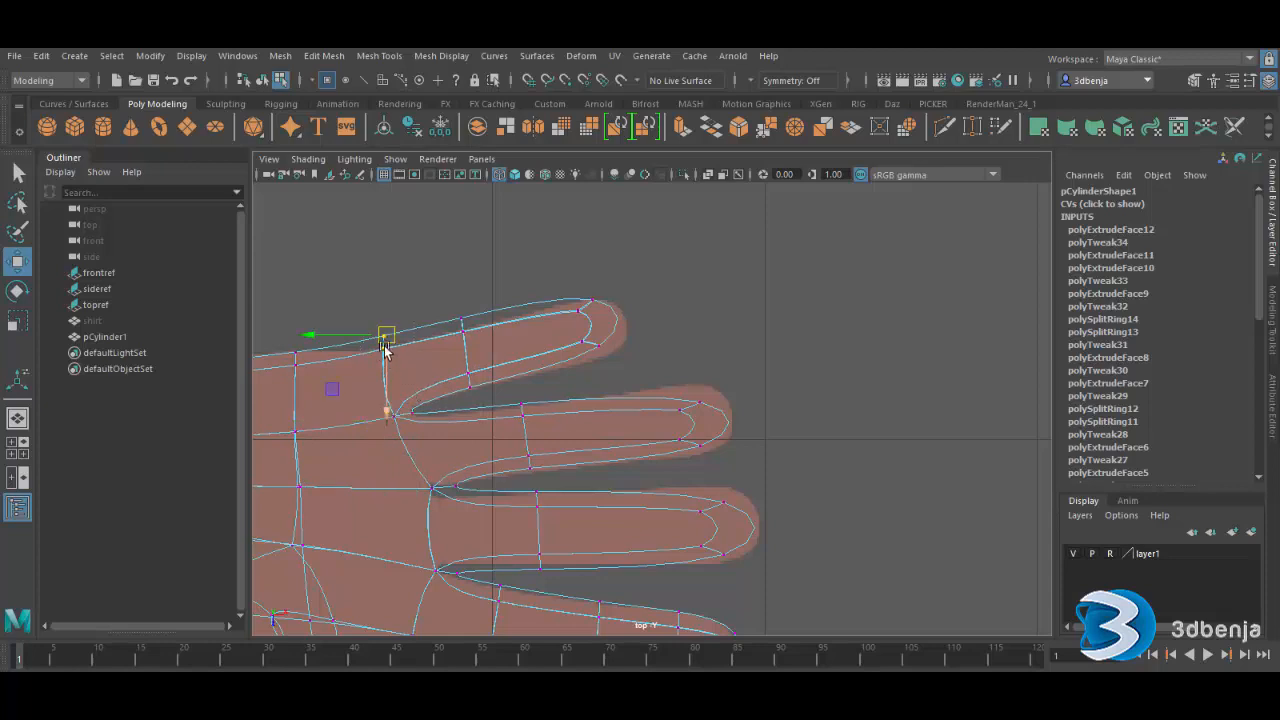
drag(383, 341, 381, 350)
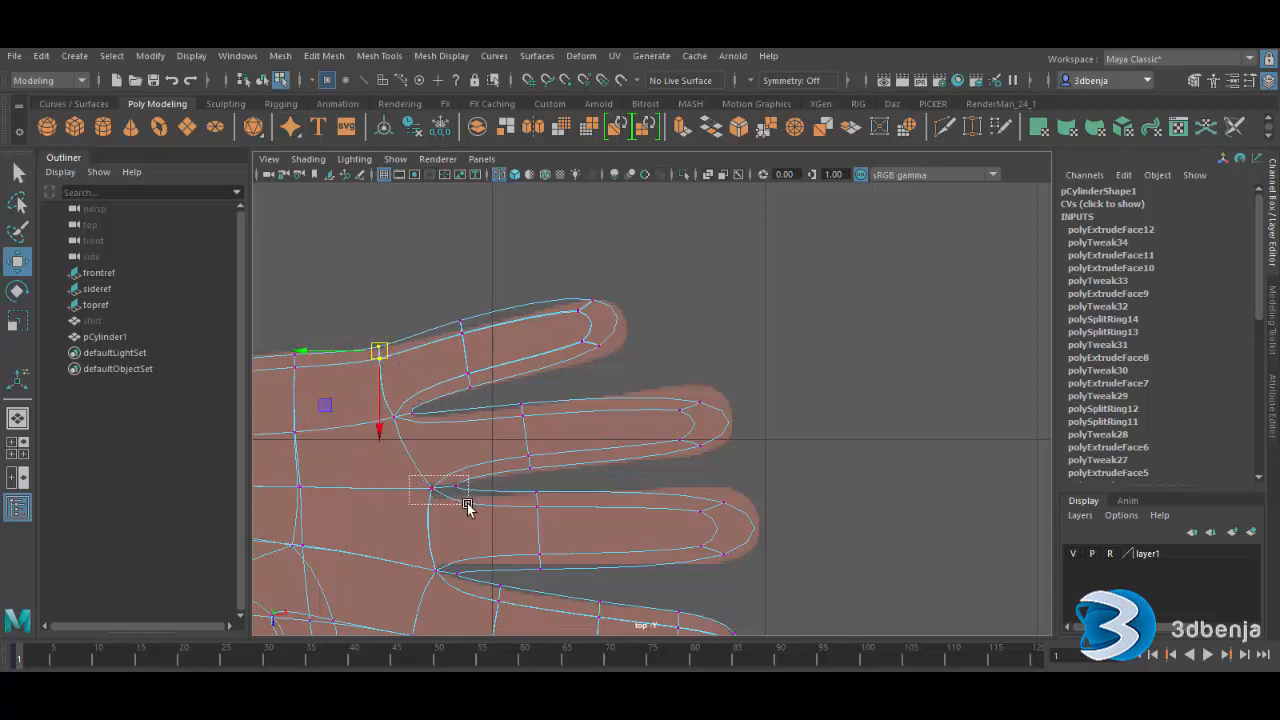
click(431, 487)
drag(429, 491, 409, 500)
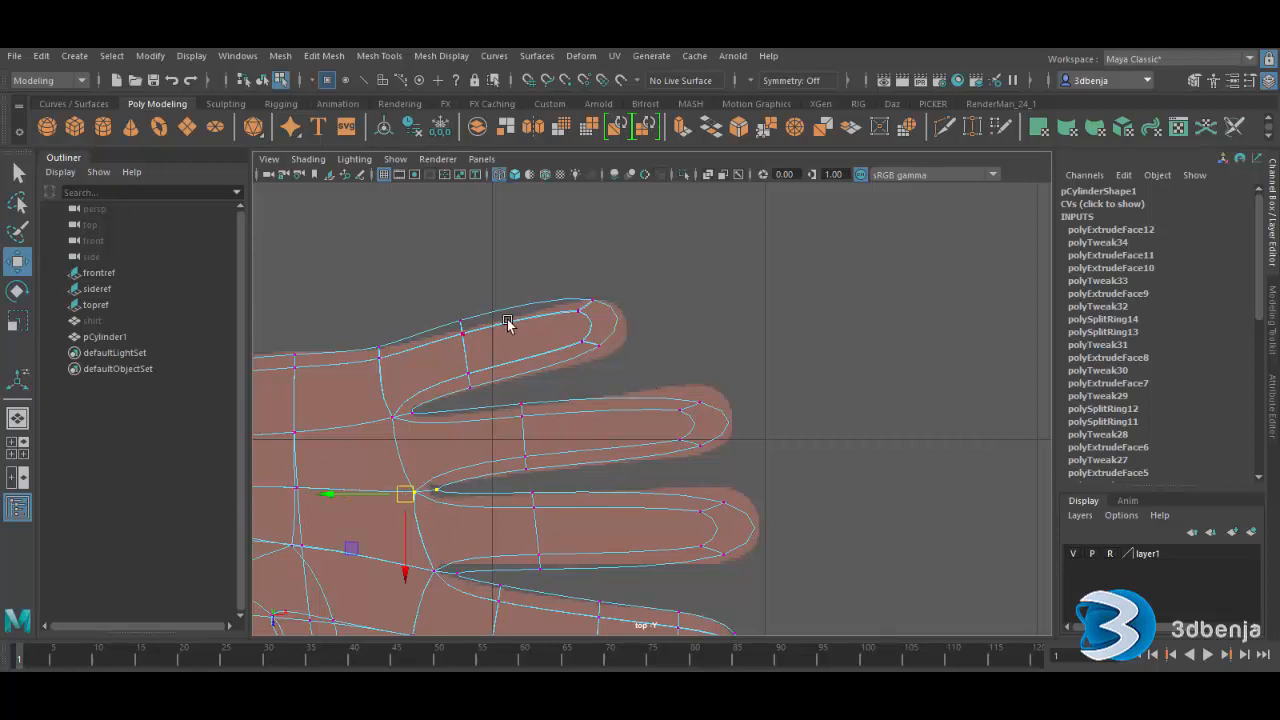
scroll(640, 506, down, 5)
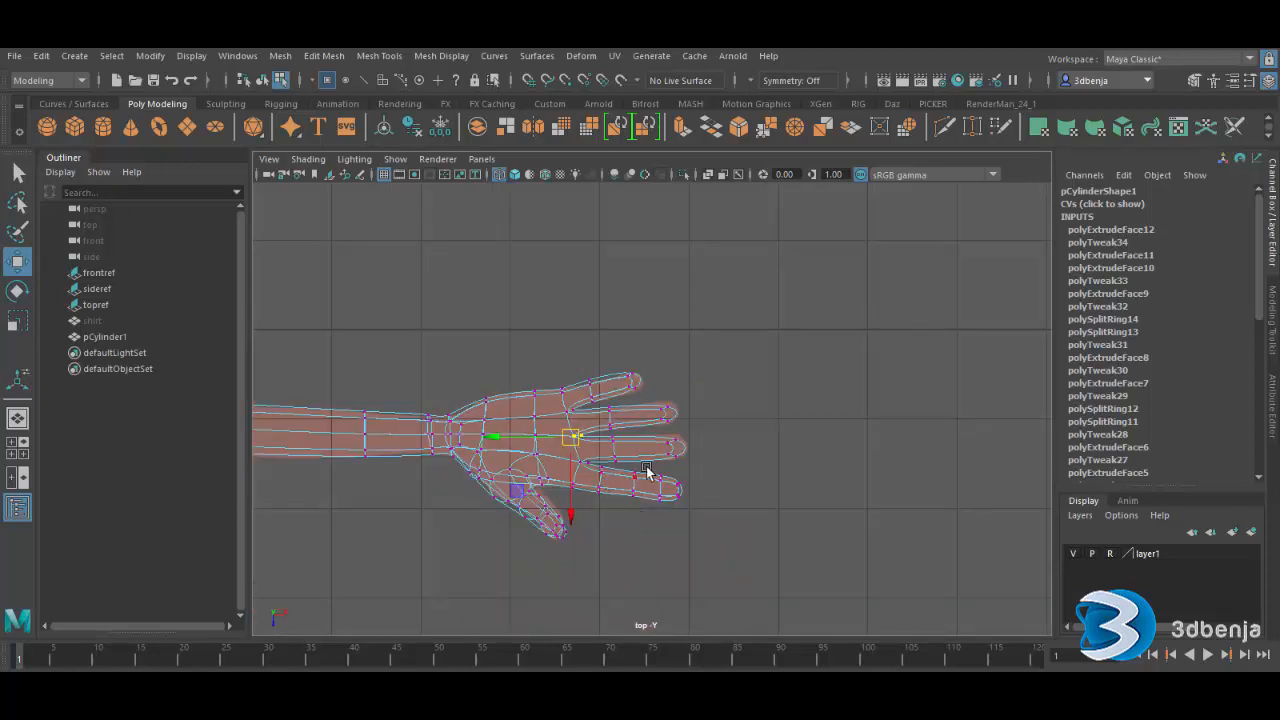
- Insert two edge loops each across the little, ring and middle fingers, one at the middle joint and one near the tip
scroll(466, 428, up, 2)
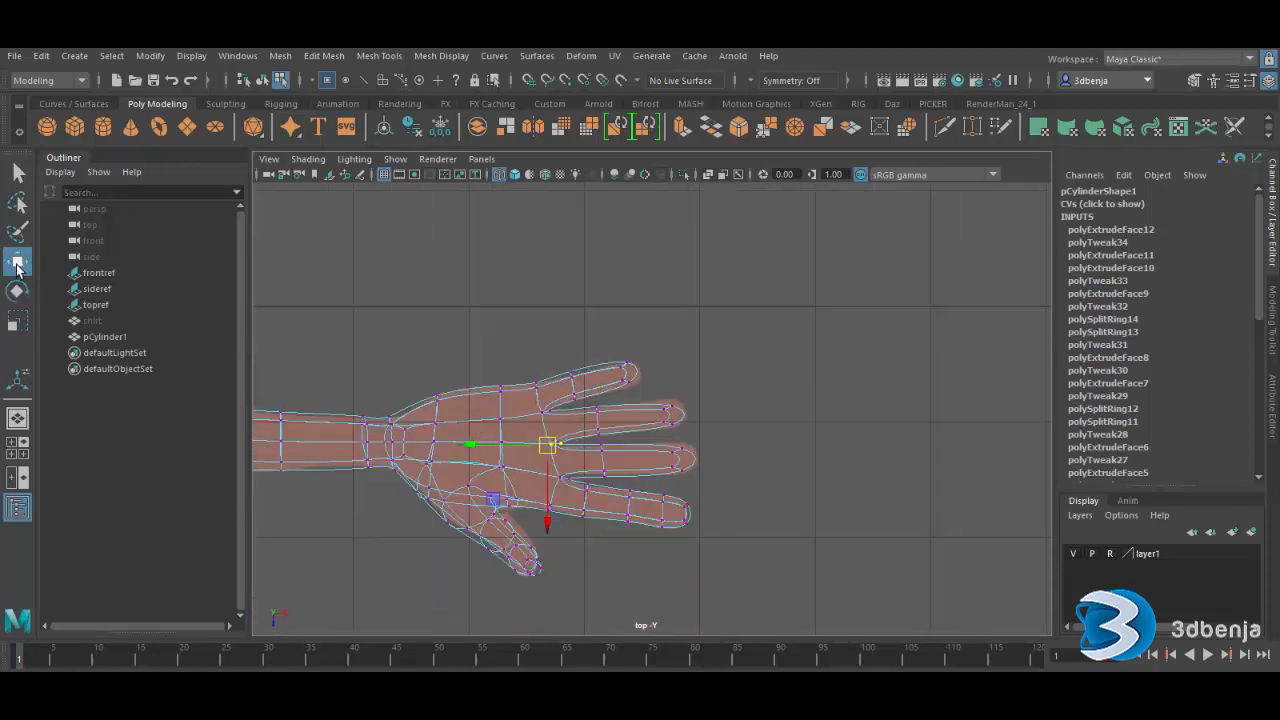
scroll(740, 475, up, 5)
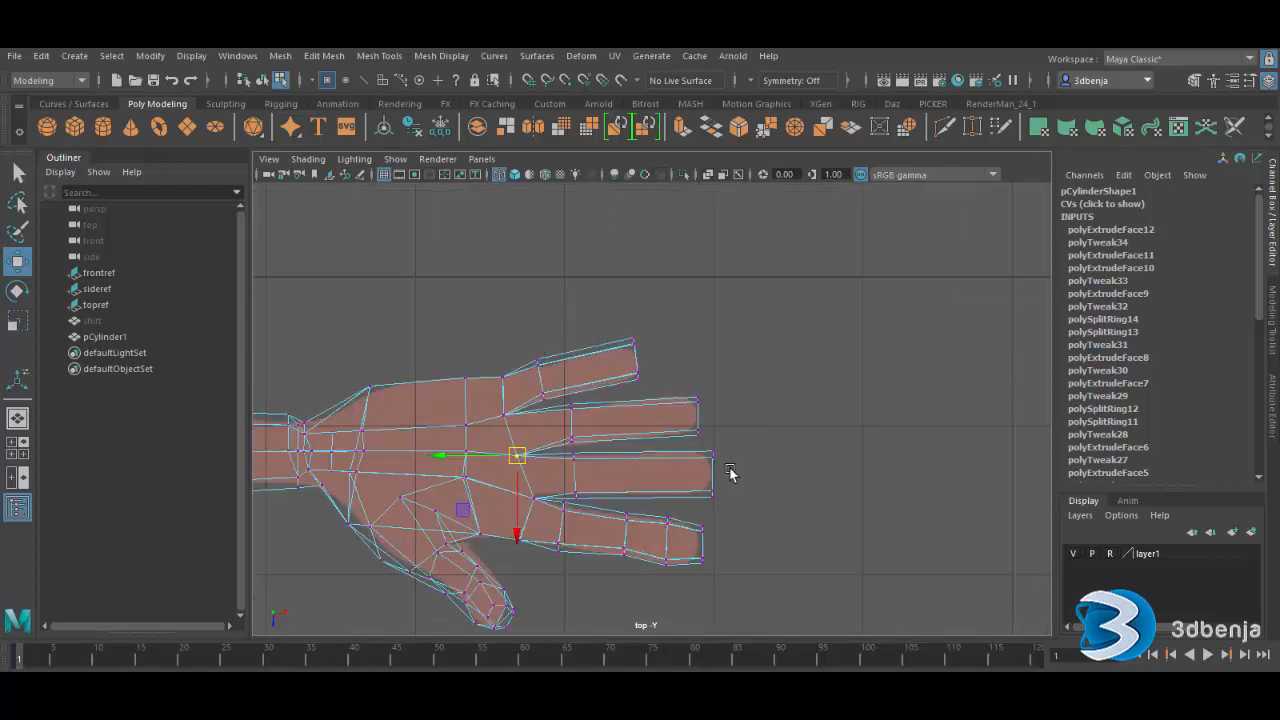
click(379, 56)
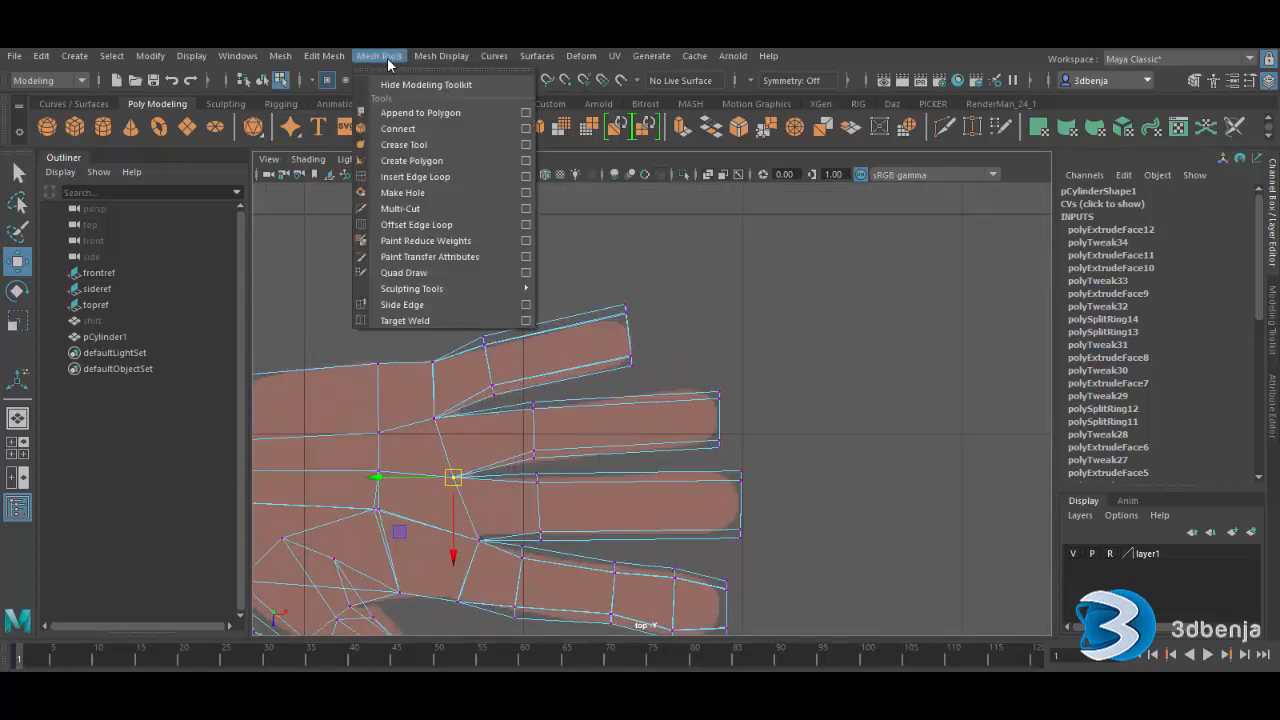
click(414, 177)
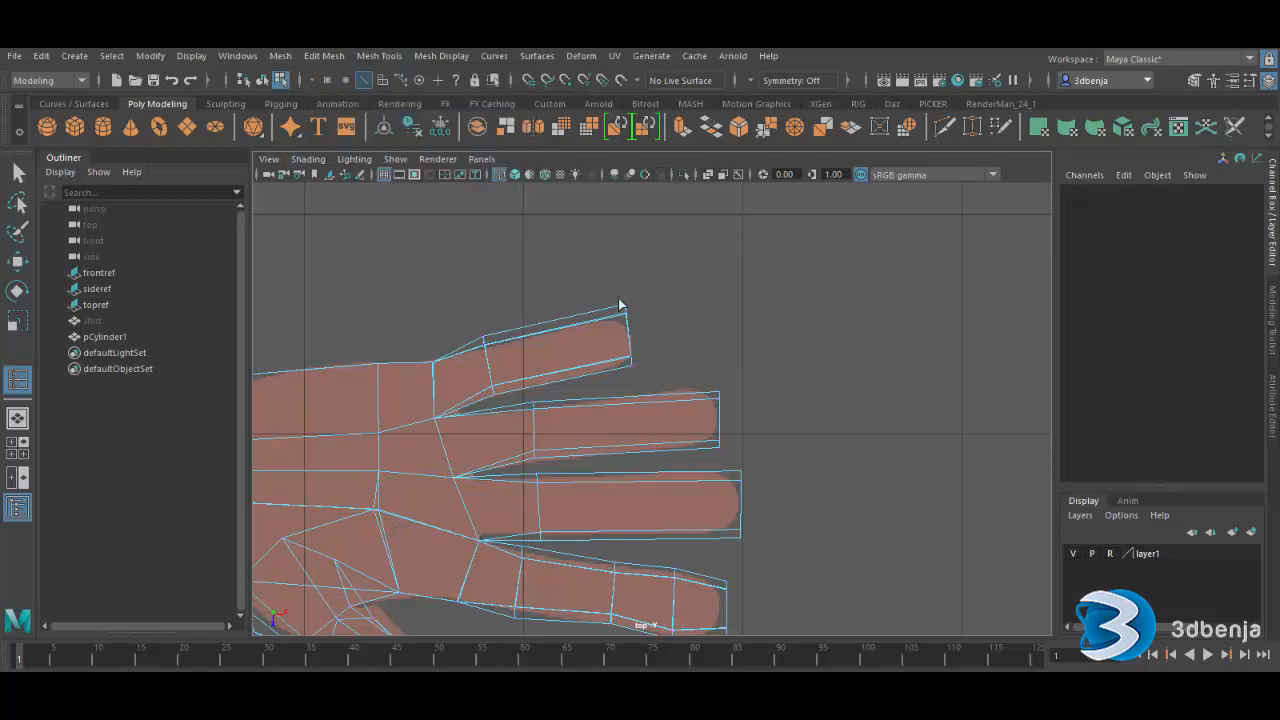
click(557, 335)
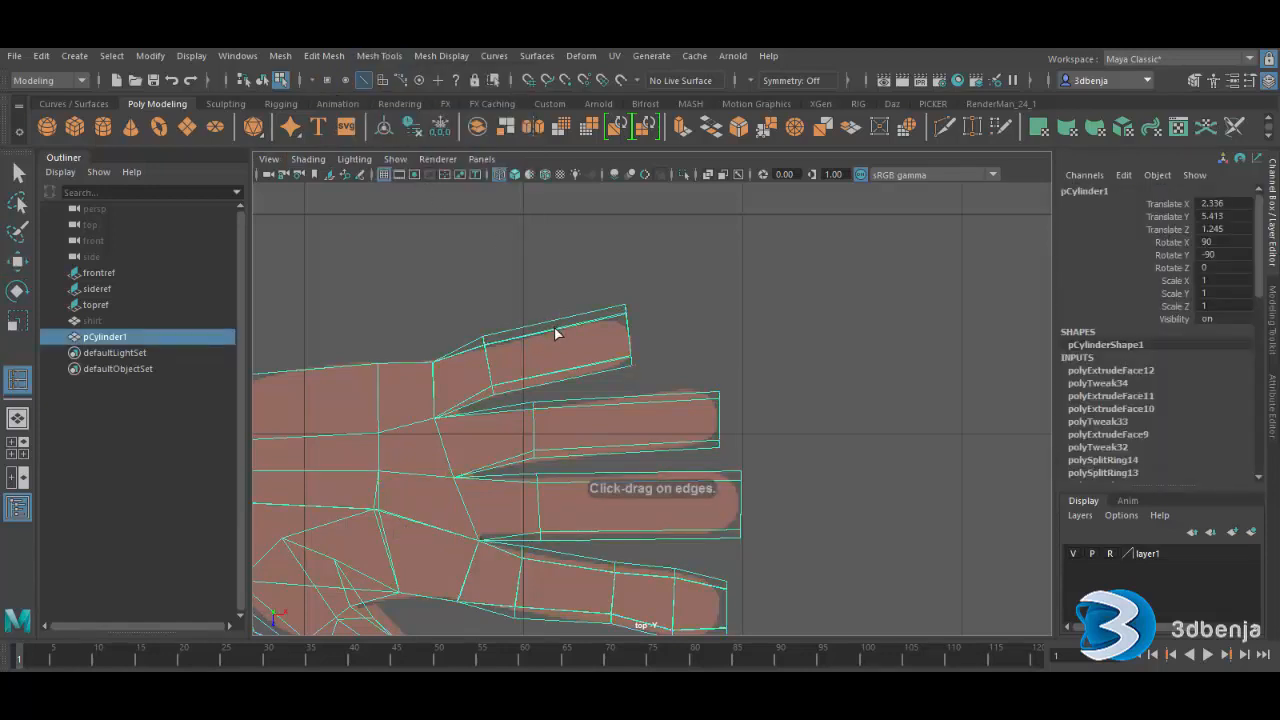
click(597, 320)
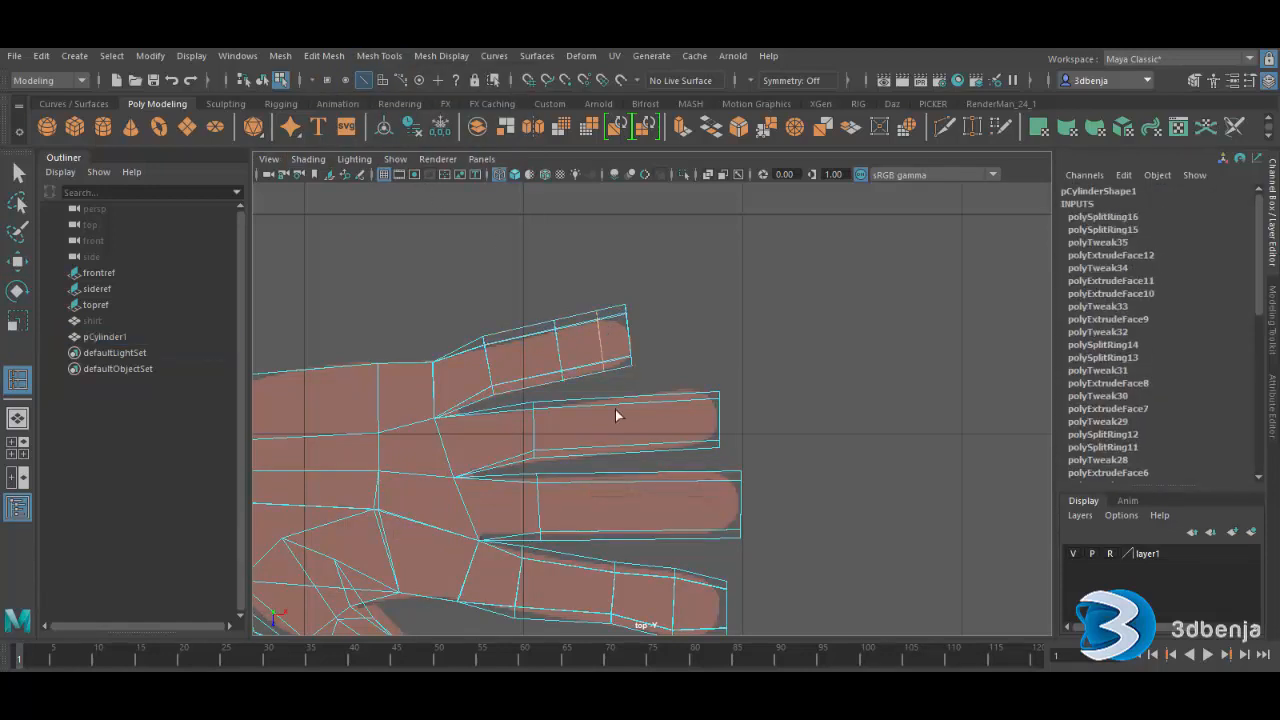
click(601, 408)
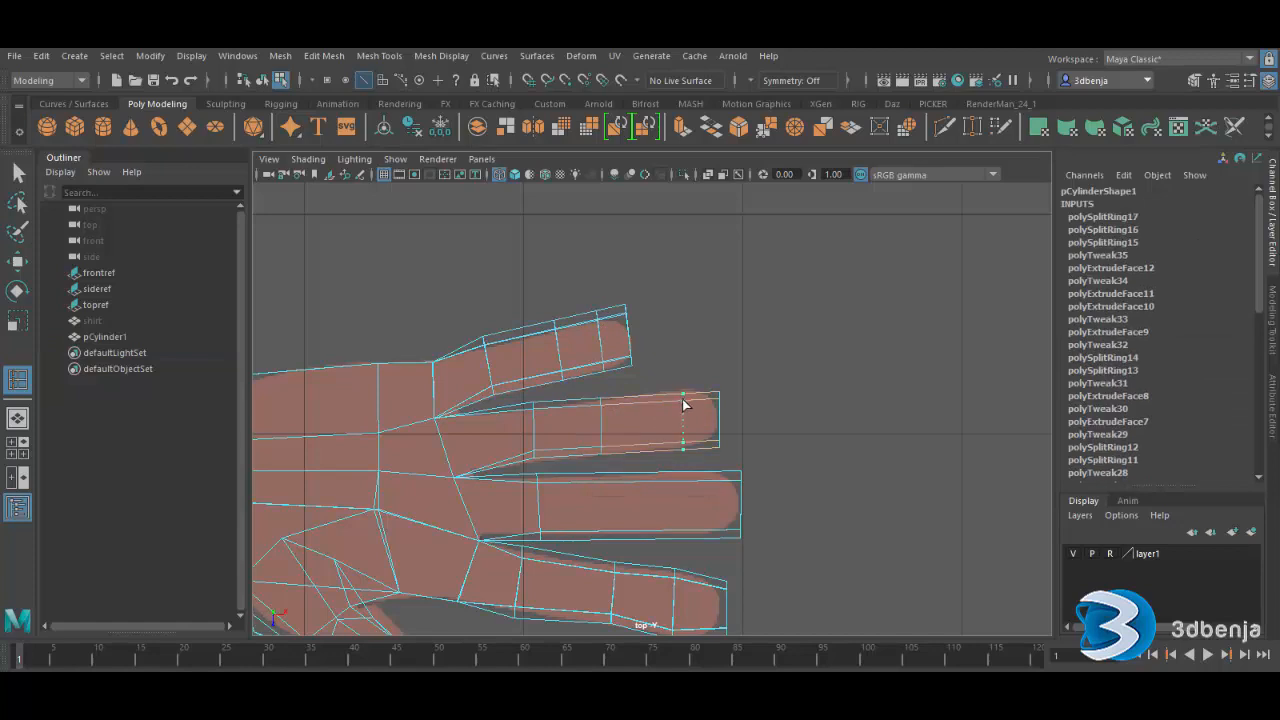
click(684, 404)
click(617, 487)
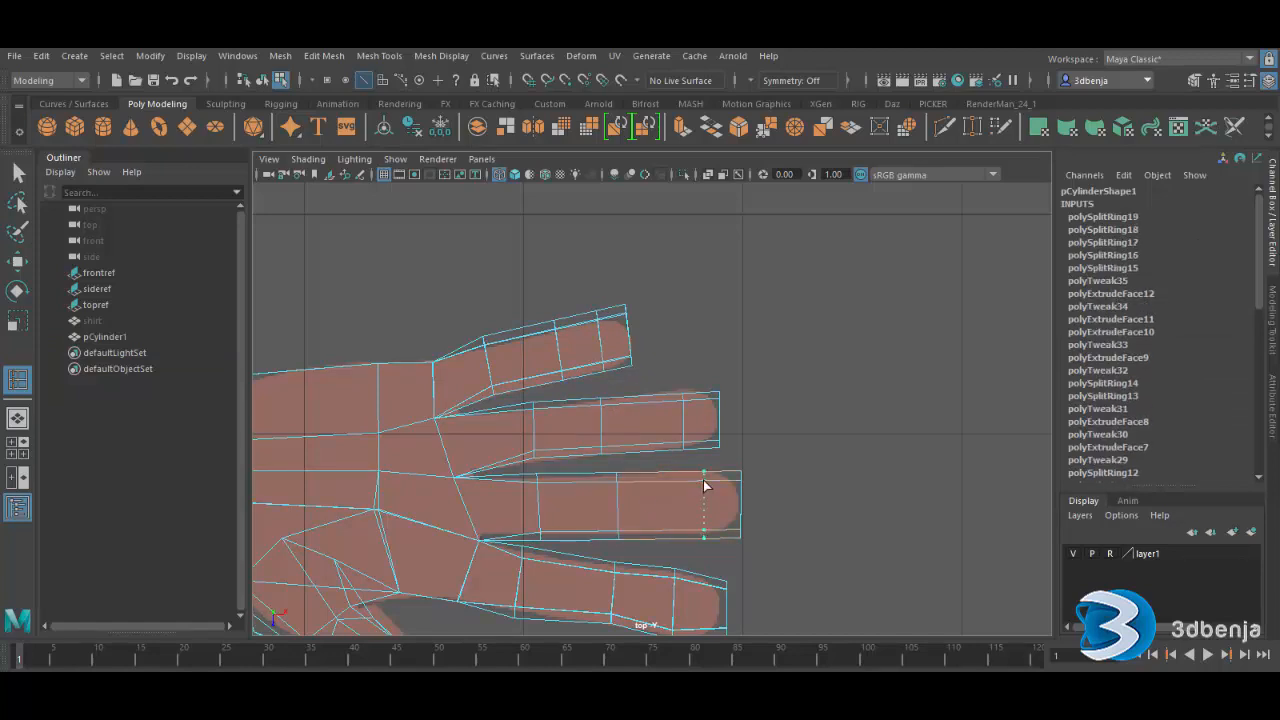
click(704, 486)
click(17, 261)
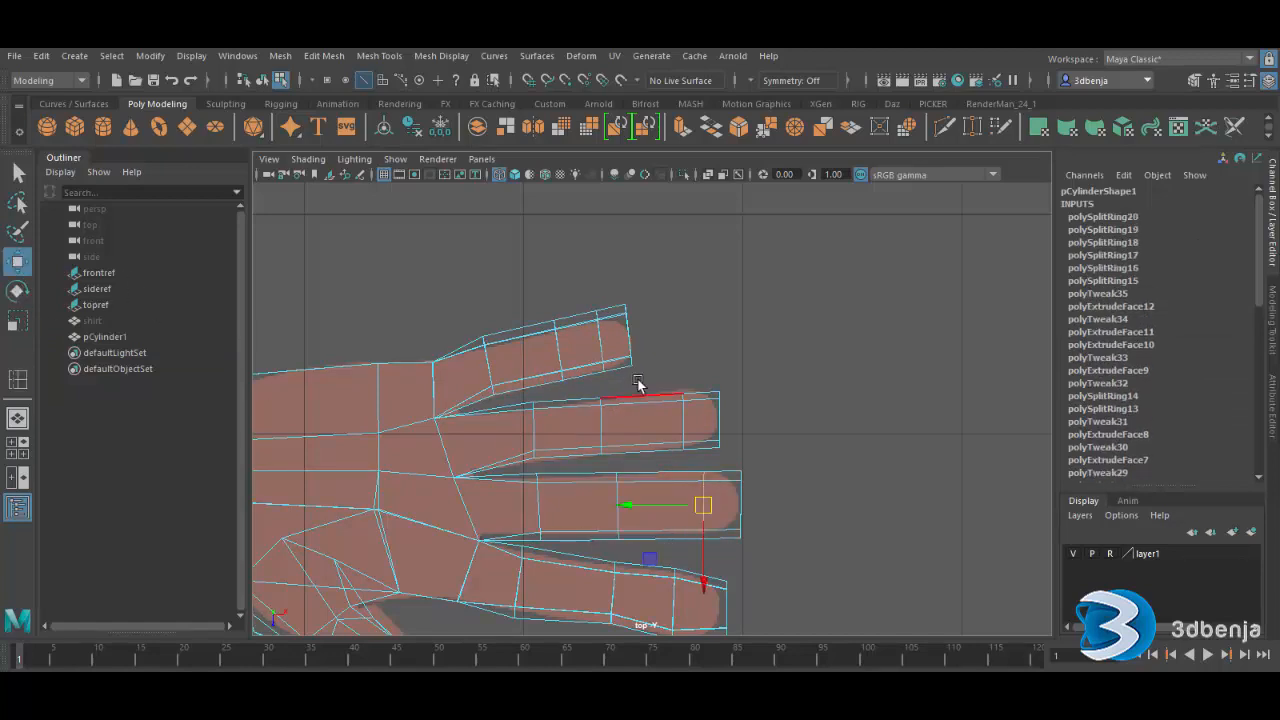
- Turn on the smooth preview and move the little finger's middle-joint and tip vertices onto the reference outline
key(3)
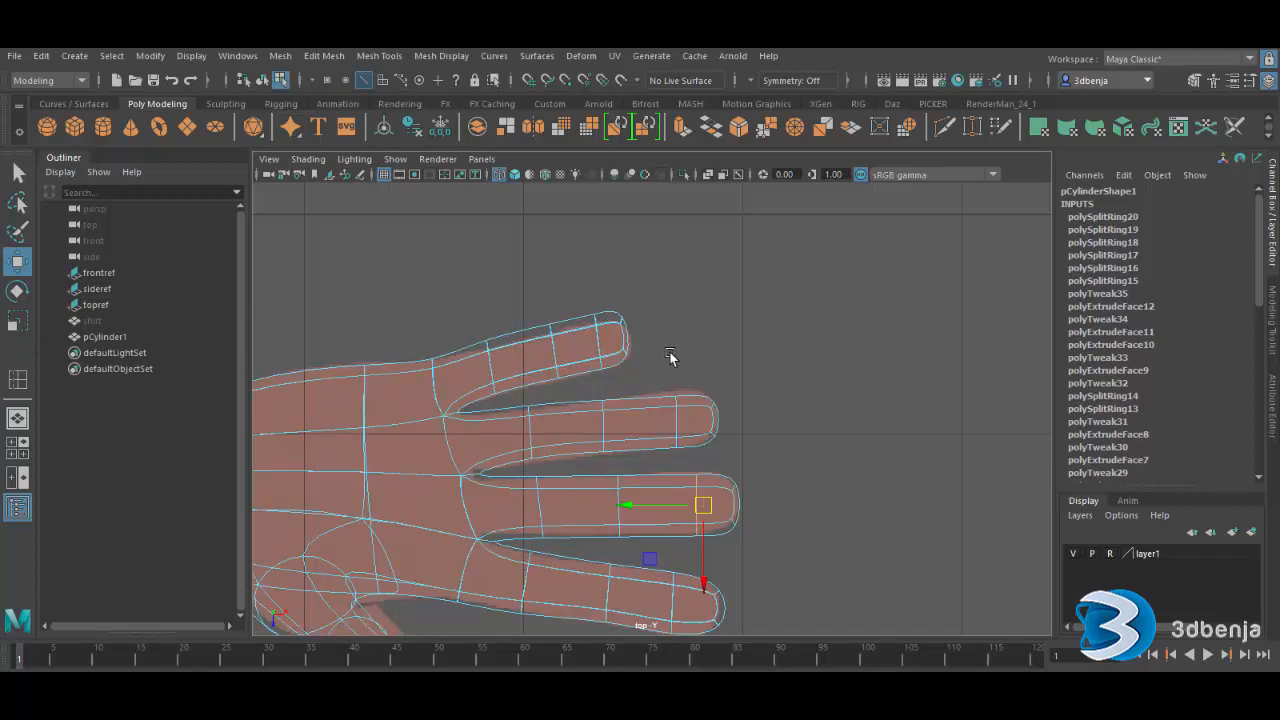
scroll(645, 357, up, 2)
right_drag(625, 325, 545, 291)
drag(410, 301, 443, 342)
drag(523, 330, 525, 326)
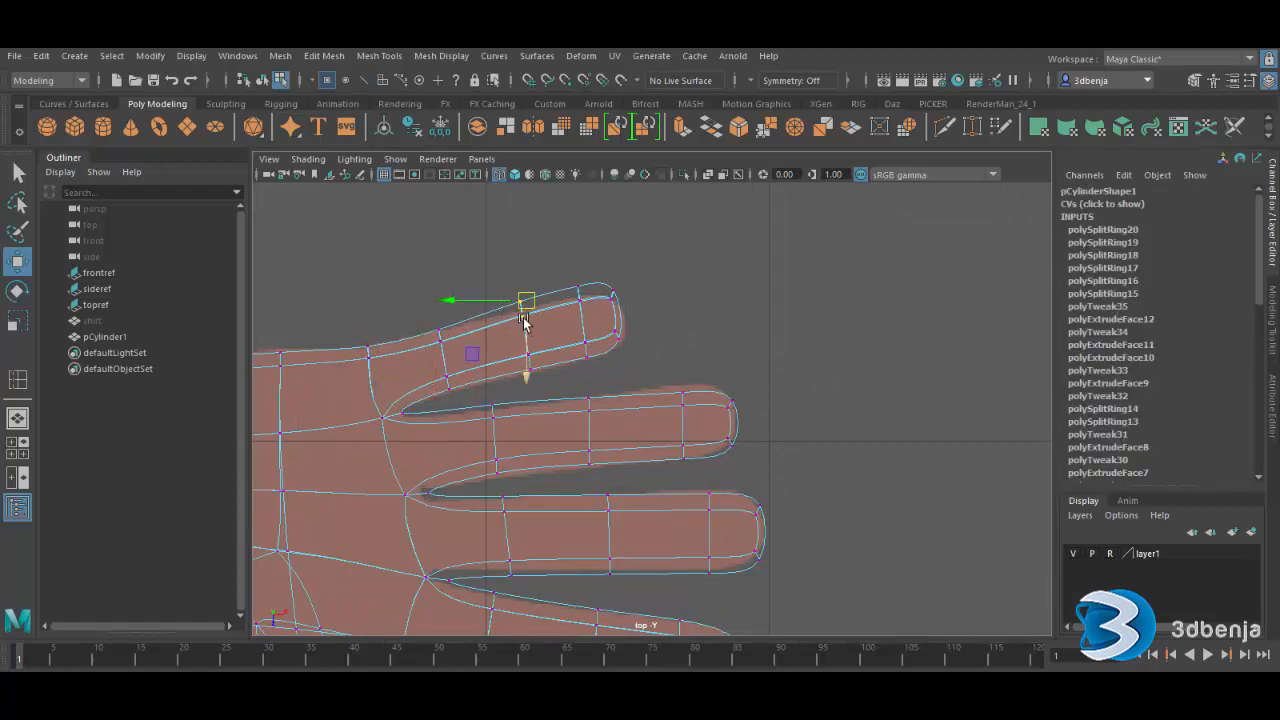
drag(559, 273, 640, 384)
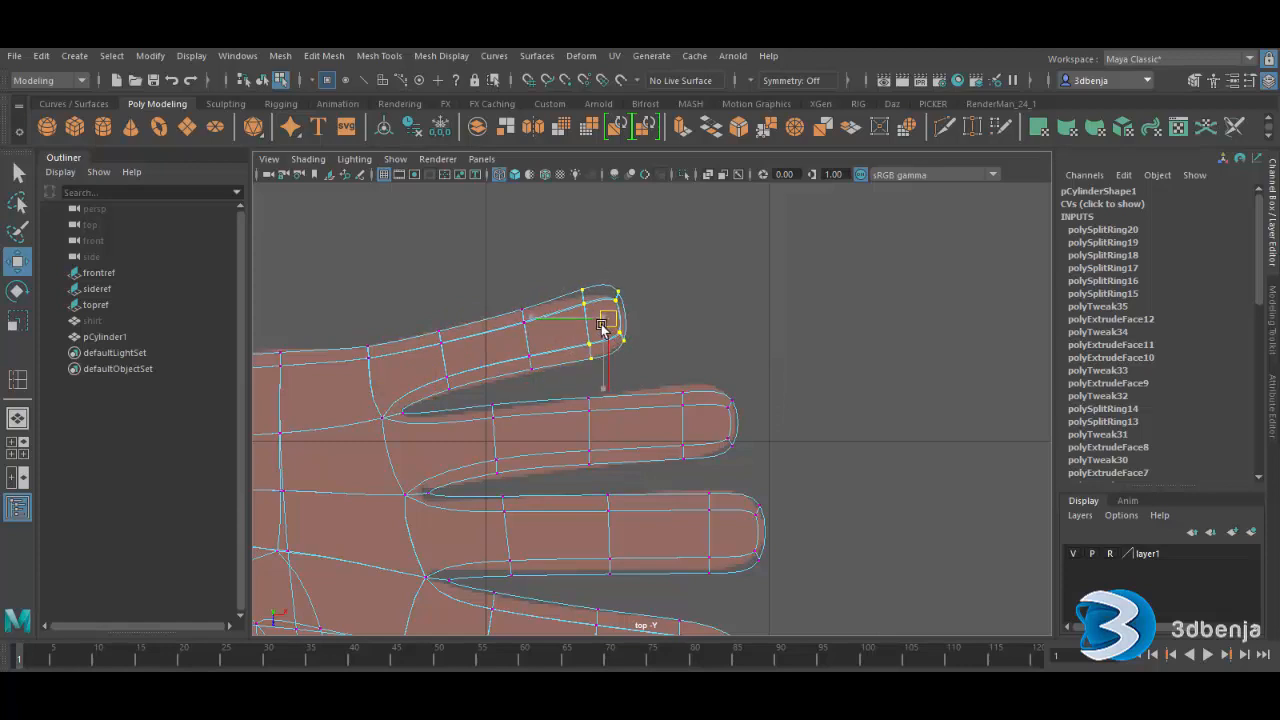
click(577, 277)
drag(574, 270, 594, 371)
click(560, 286)
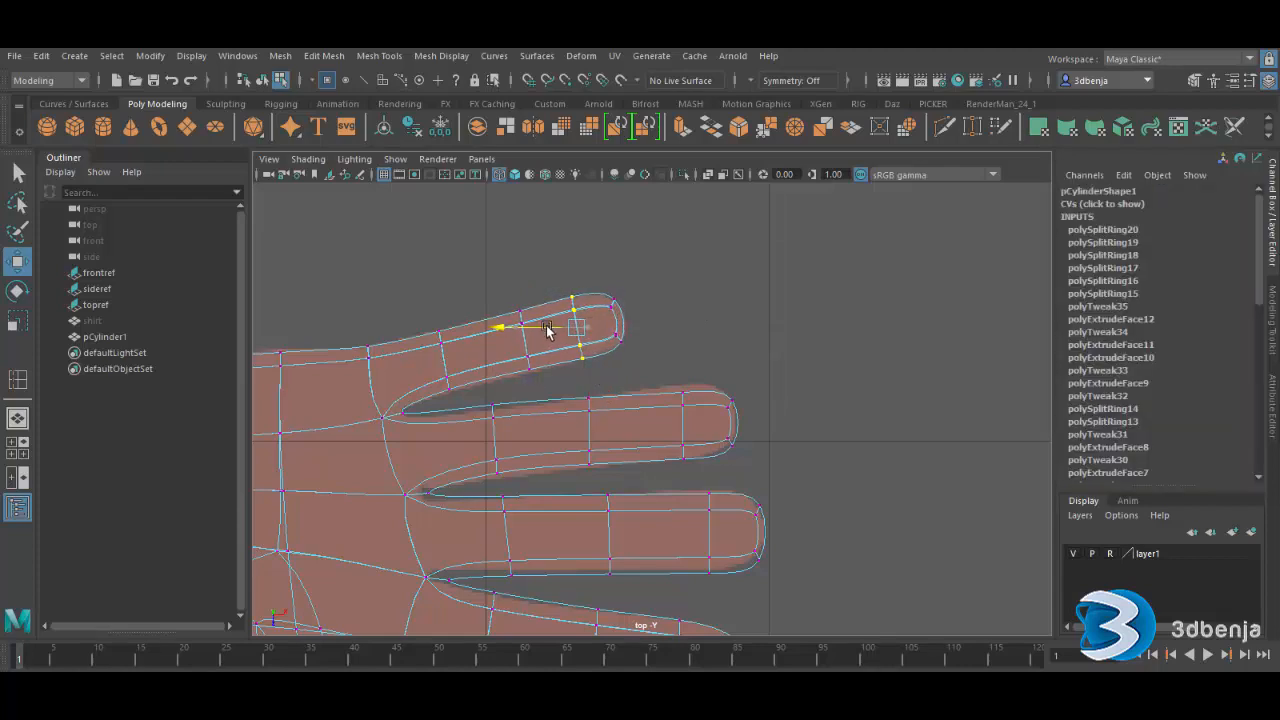
drag(547, 327, 545, 330)
click(497, 370)
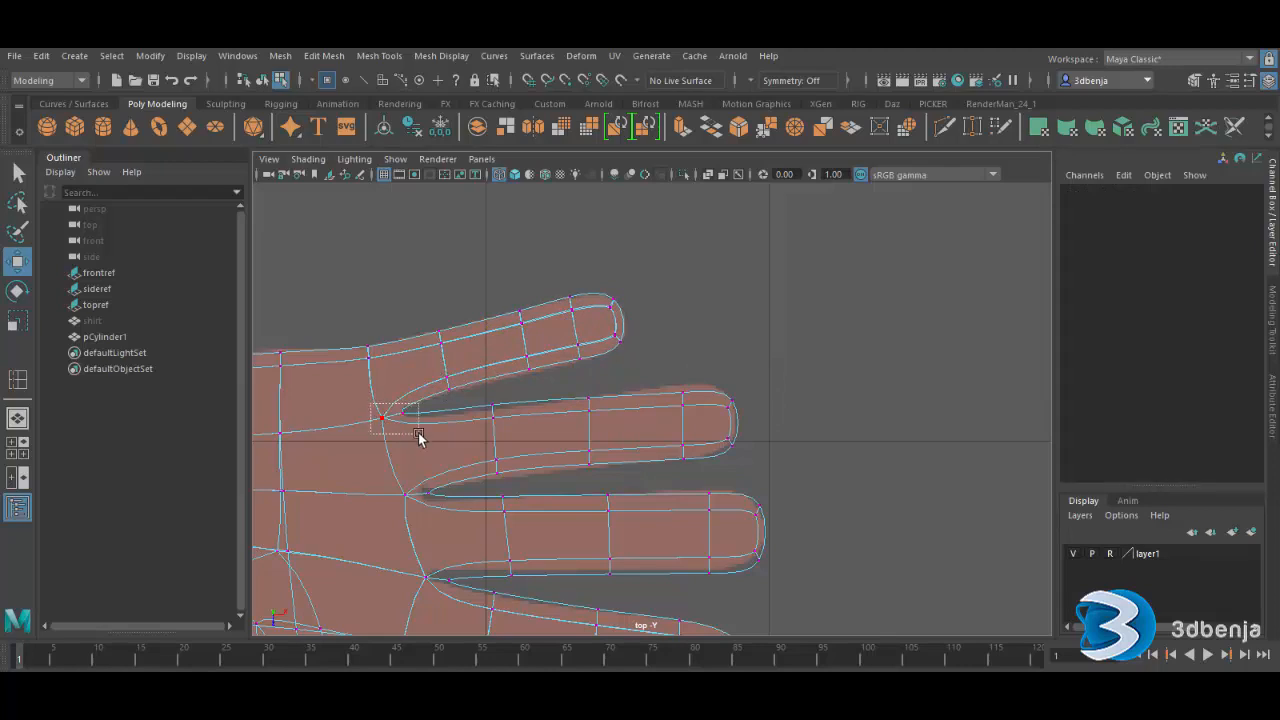
- Pull the web vertices between the little and ring fingers toward the palm and shift the ring finger's base loop the same way
drag(418, 437, 418, 437)
click(376, 430)
mouse_move(362, 405)
mouse_down()
mouse_move(419, 431)
mouse_move(379, 422)
mouse_up()
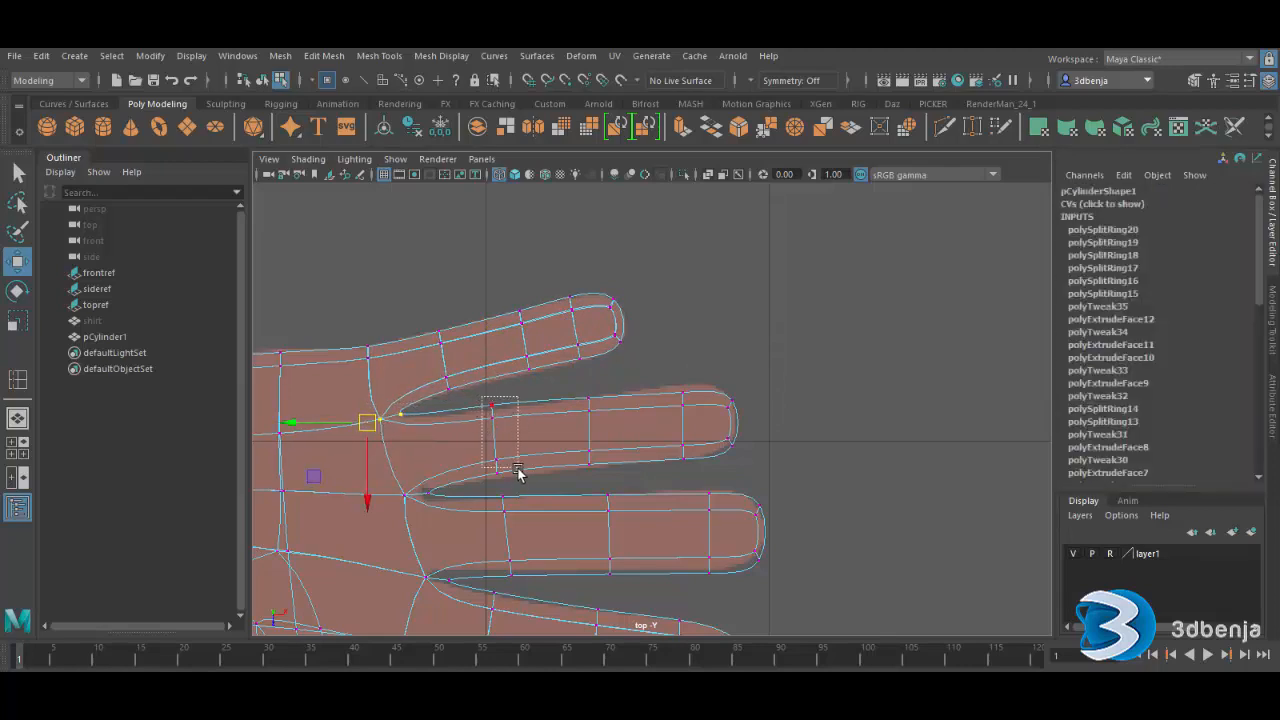
drag(517, 469, 519, 480)
mouse_move(465, 436)
mouse_down()
mouse_move(453, 438)
mouse_move(486, 443)
mouse_up()
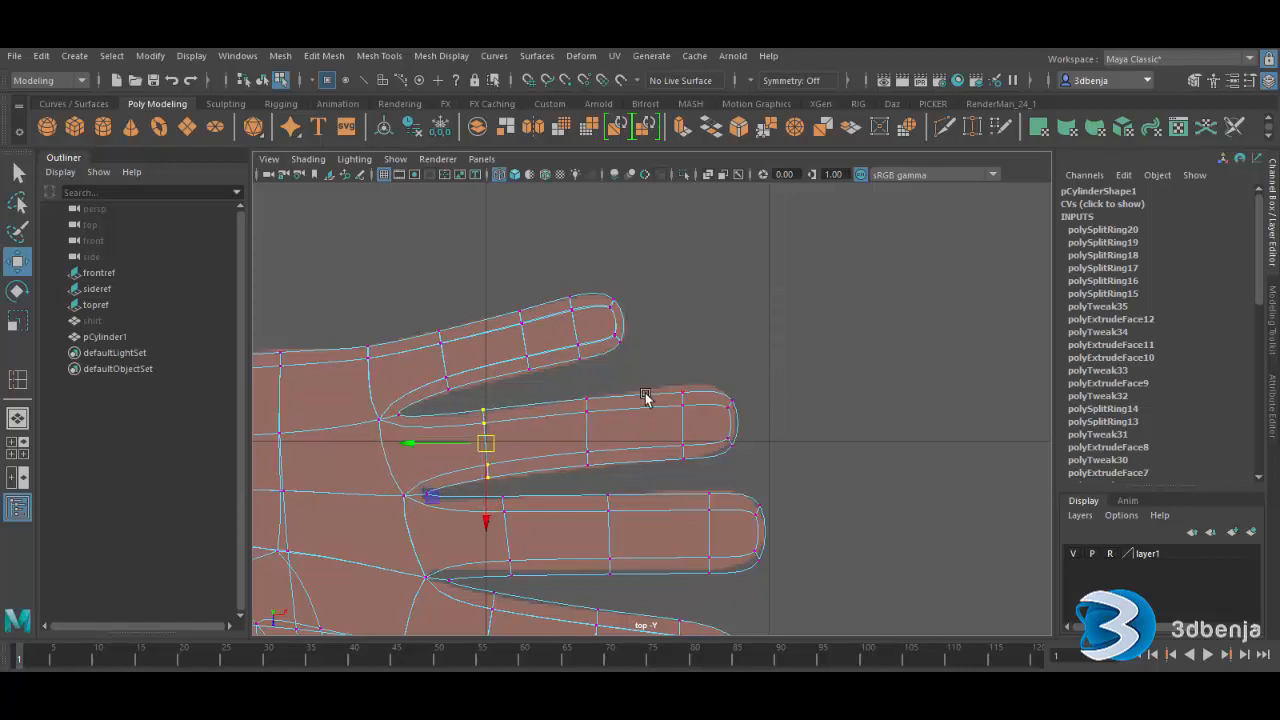
- Fit the ring finger's tip vertices to the reference fingertip, moving the tip loop's outer vertices onto the outline
drag(652, 382, 756, 472)
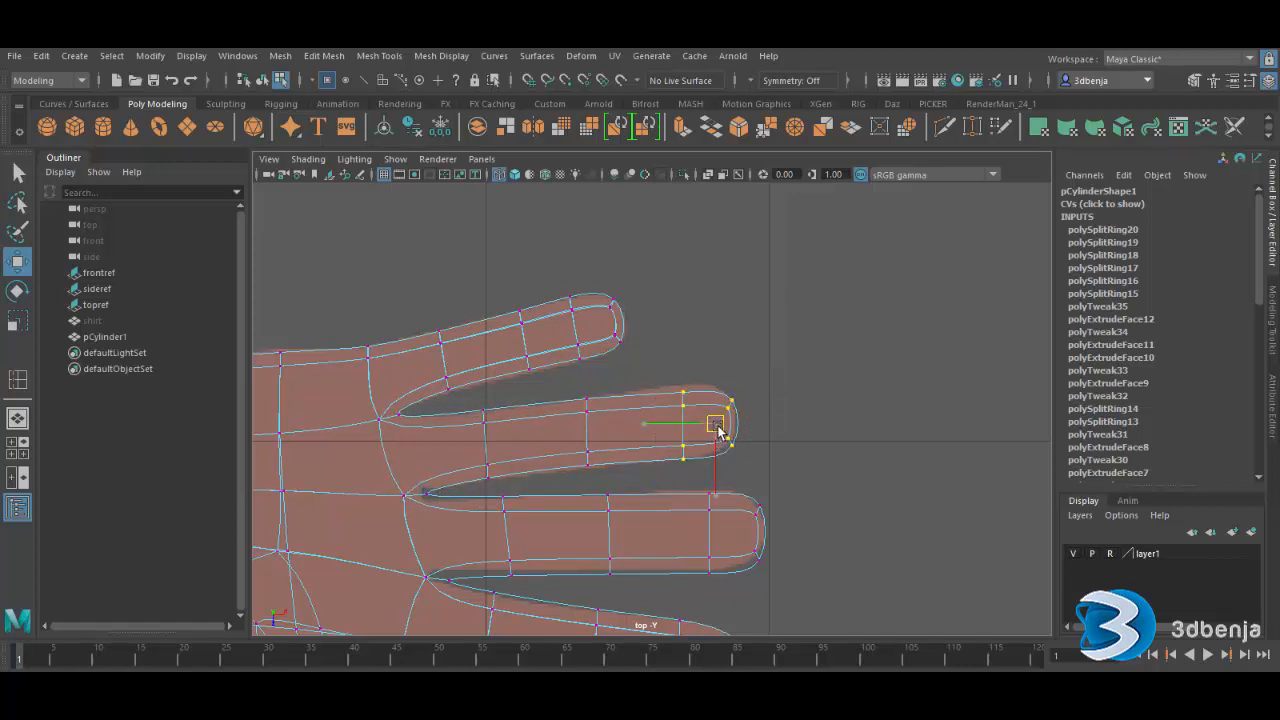
drag(717, 427, 716, 425)
click(772, 420)
drag(661, 377, 684, 391)
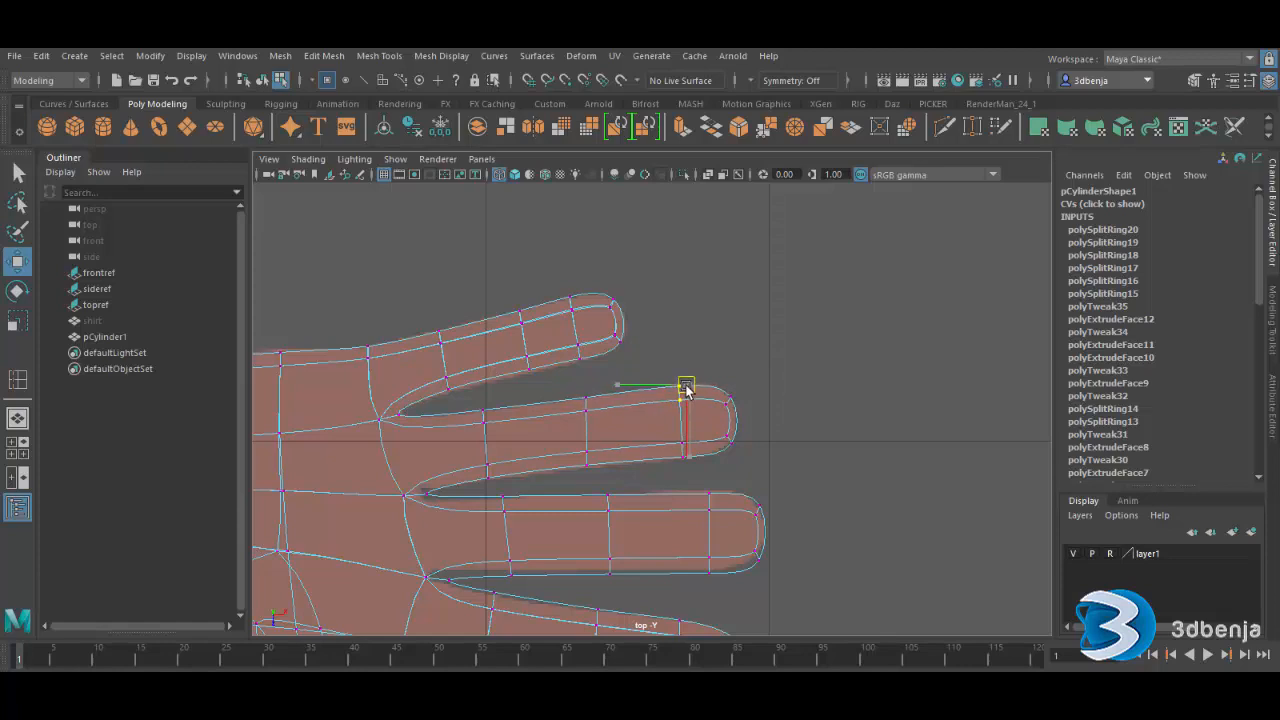
click(780, 463)
- Pull the webs on both sides of the middle finger back toward the palm and move the index finger's outer knuckle vertices the same way
drag(444, 520, 388, 503)
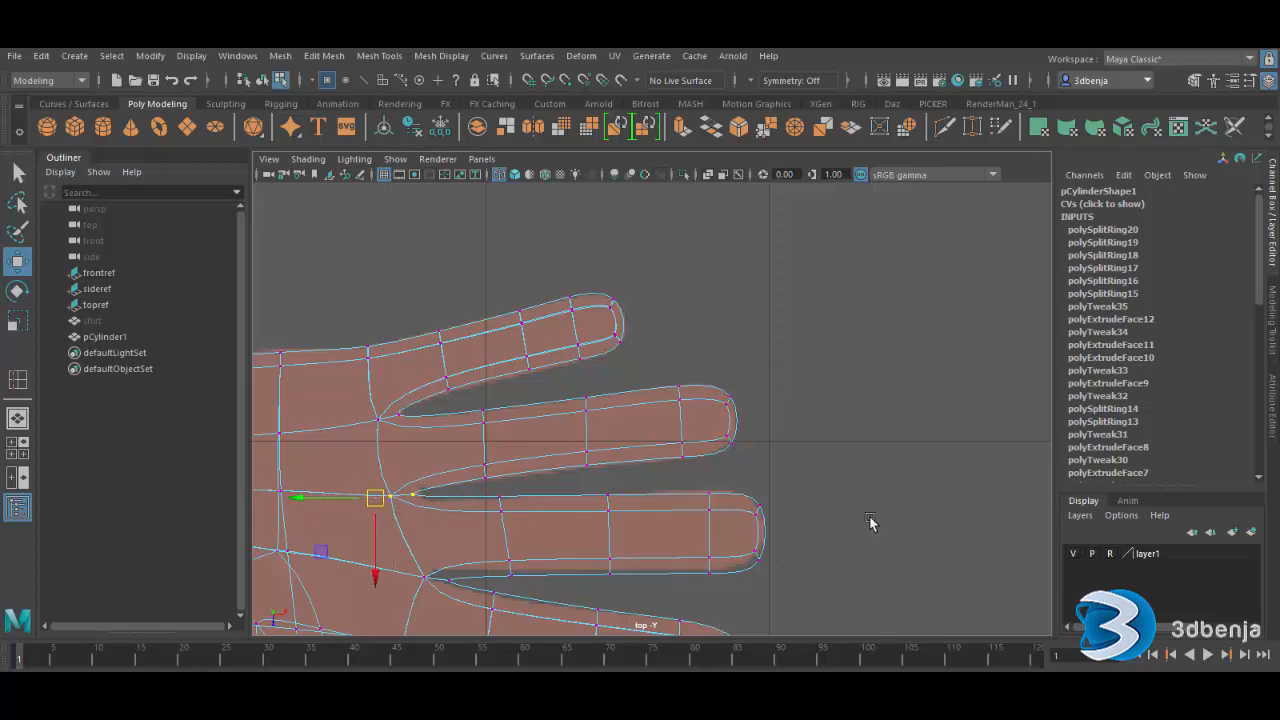
alt+middle_drag(858, 468, 866, 403)
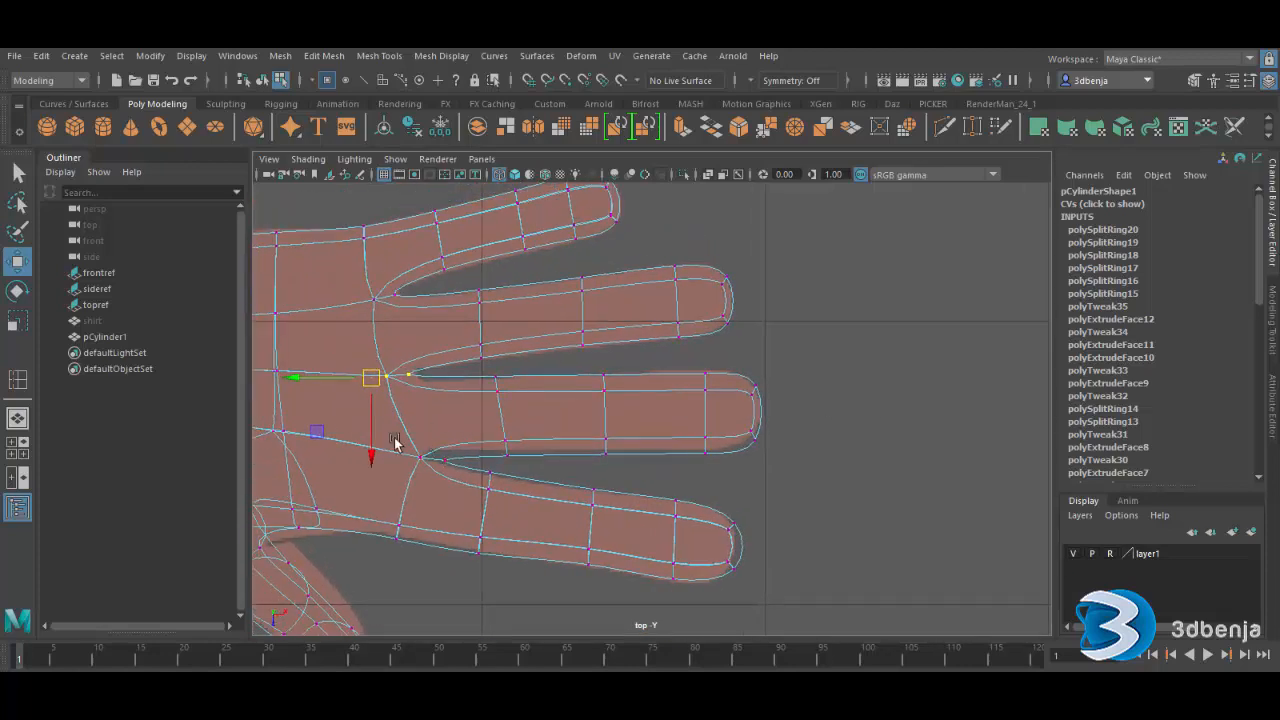
drag(471, 476, 393, 462)
click(406, 549)
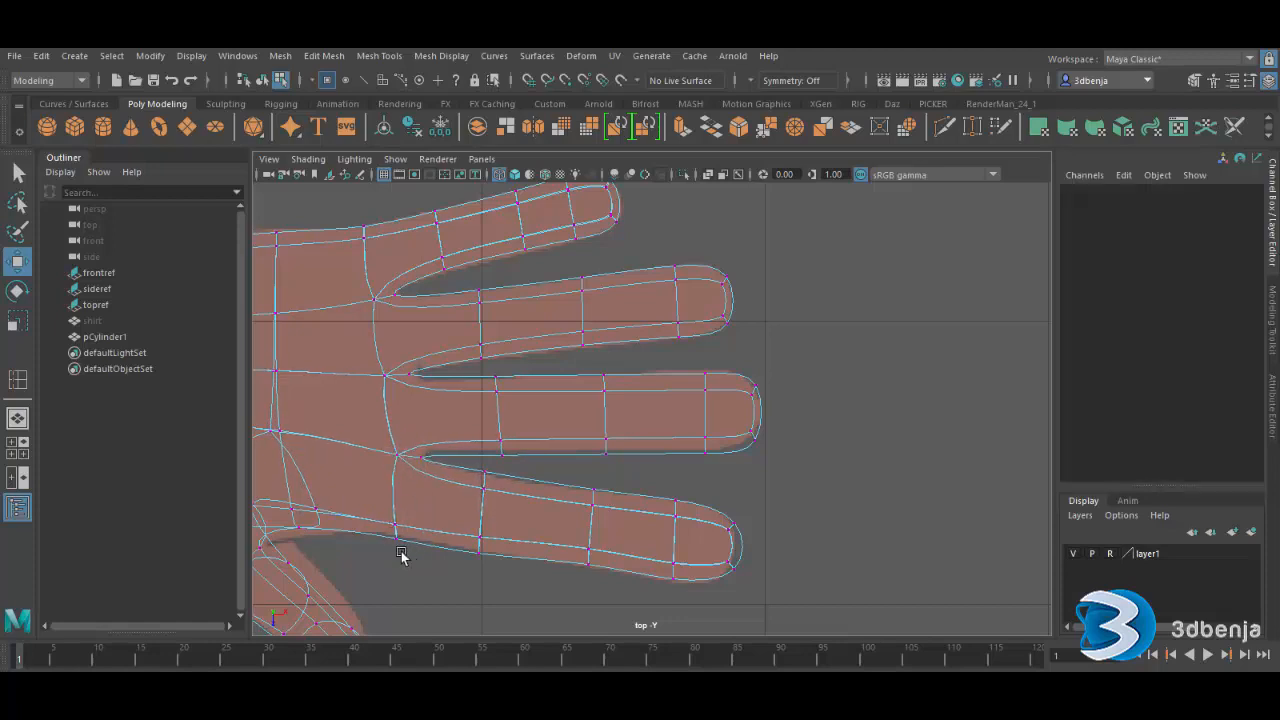
mouse_move(373, 516)
mouse_down()
mouse_move(417, 559)
mouse_move(362, 536)
mouse_up()
click(493, 603)
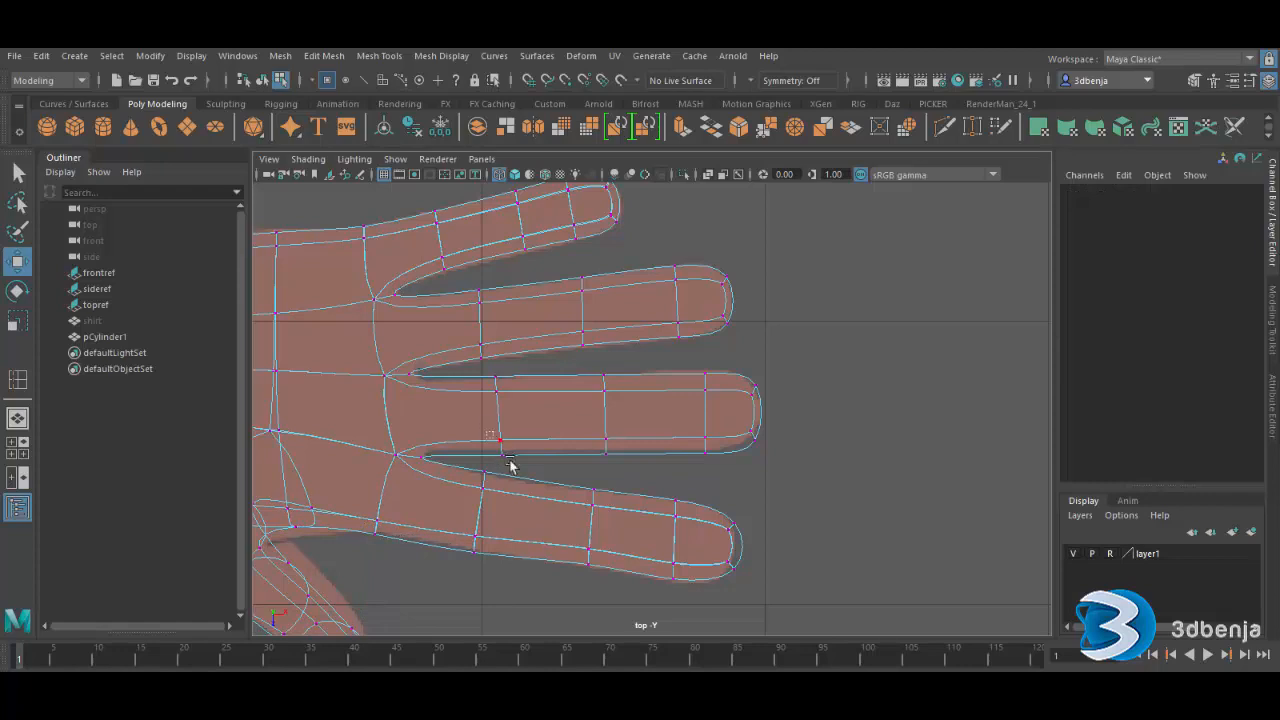
- Move the middle finger's base vertices onto the reference outline and slide its tip loop back toward the palm
drag(509, 460, 501, 455)
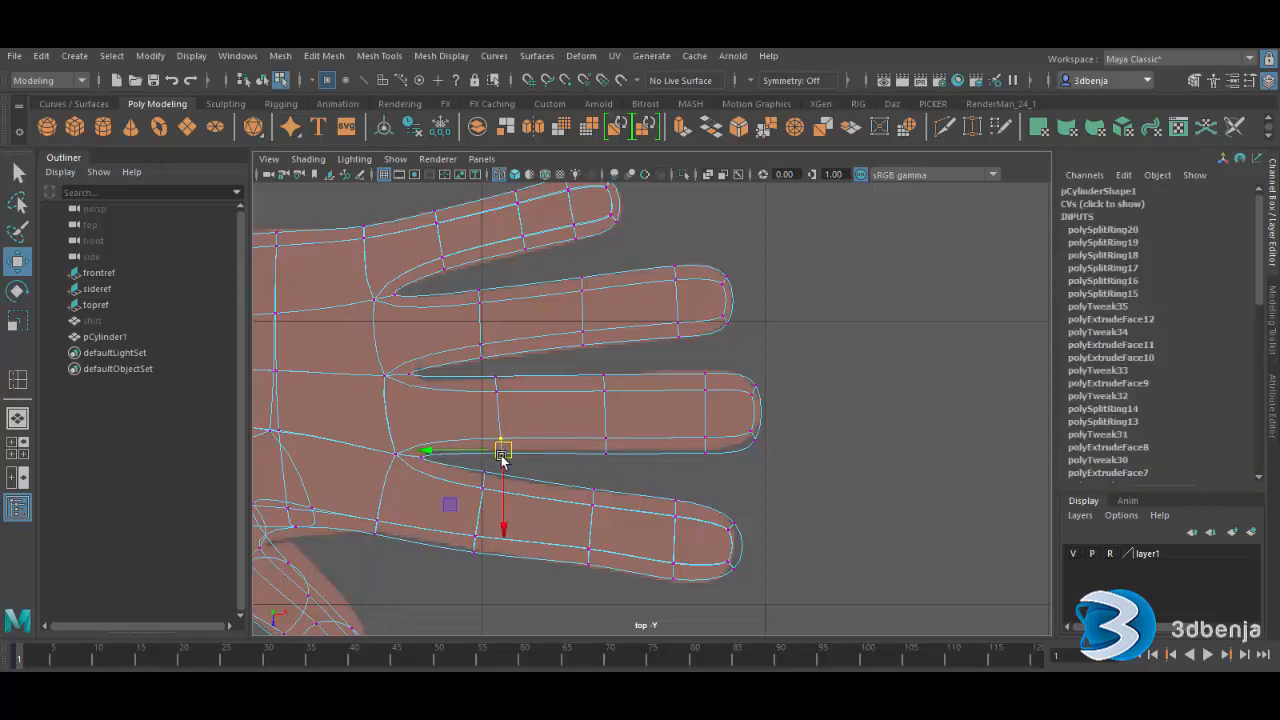
click(495, 377)
drag(499, 376, 500, 384)
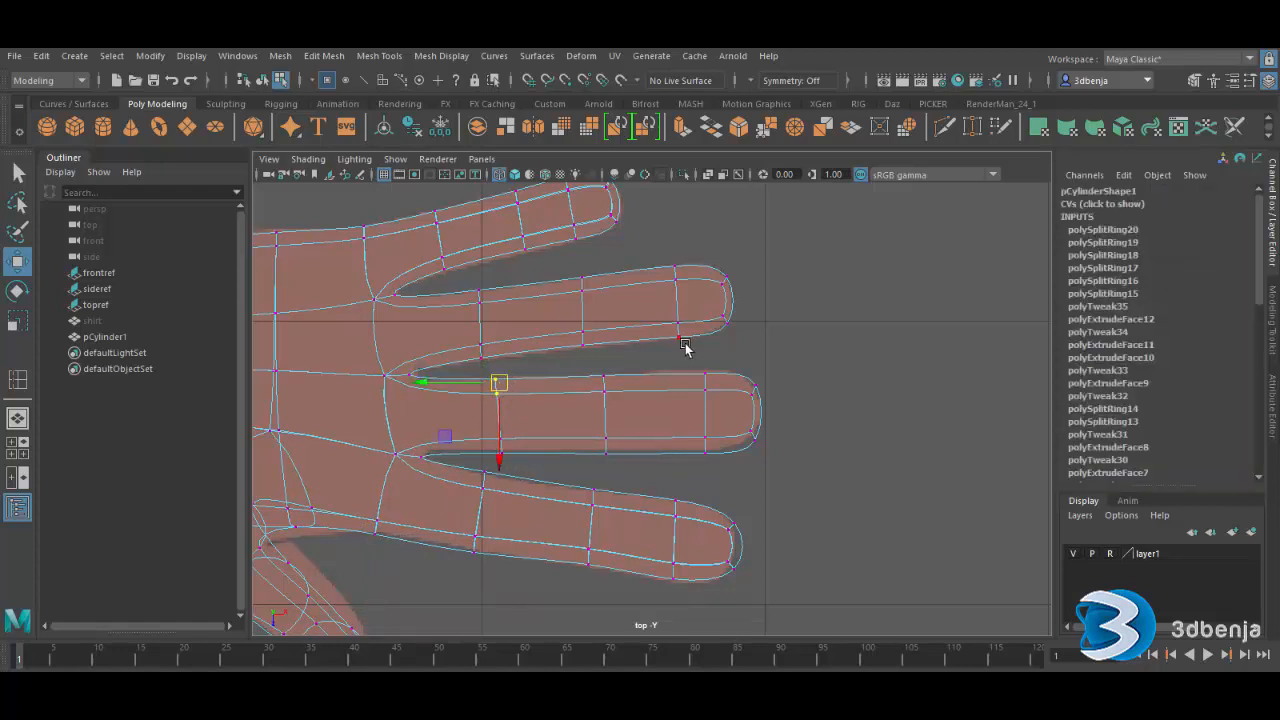
drag(695, 366, 722, 470)
drag(685, 416, 672, 416)
click(806, 565)
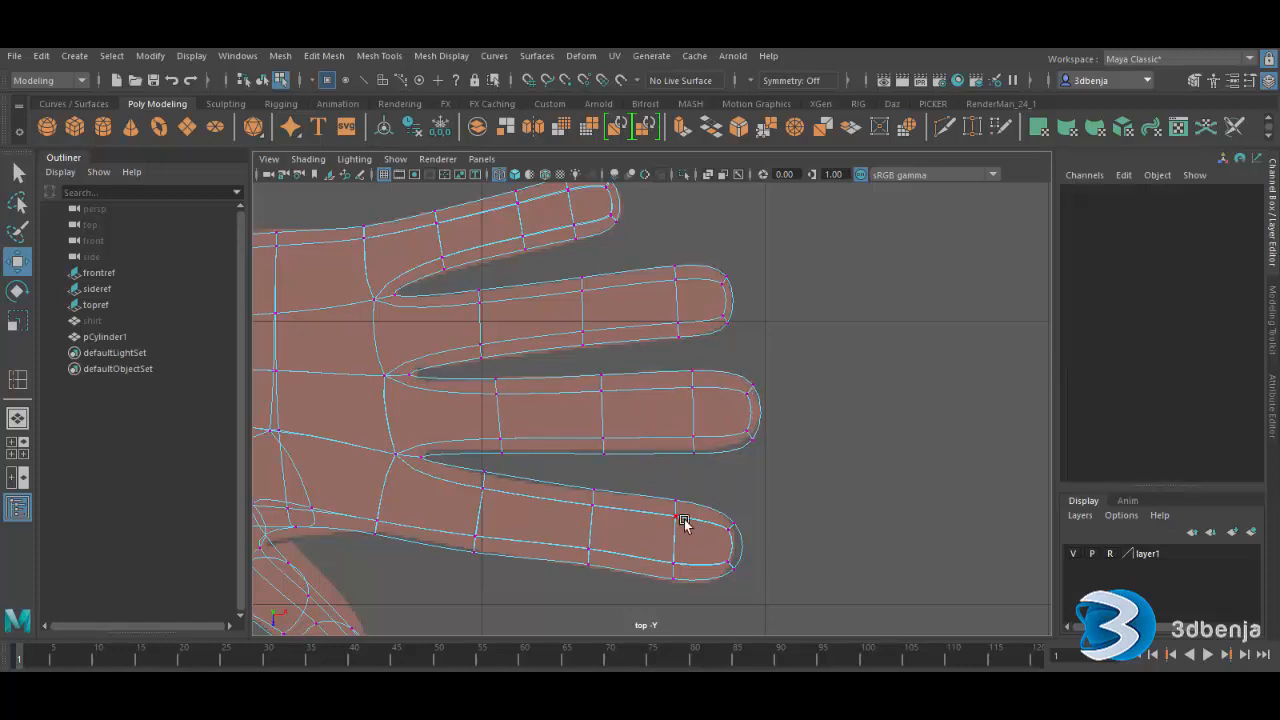
- Adjust the index finger's joint and tip vertices to follow the reference fingertip
drag(662, 491, 594, 568)
click(586, 582)
drag(780, 509, 700, 593)
drag(729, 548, 686, 598)
drag(648, 538, 658, 541)
click(810, 534)
- Examine the smoothed hand in the top view and from the side of the palm in the perspective view
scroll(810, 534, down, 5)
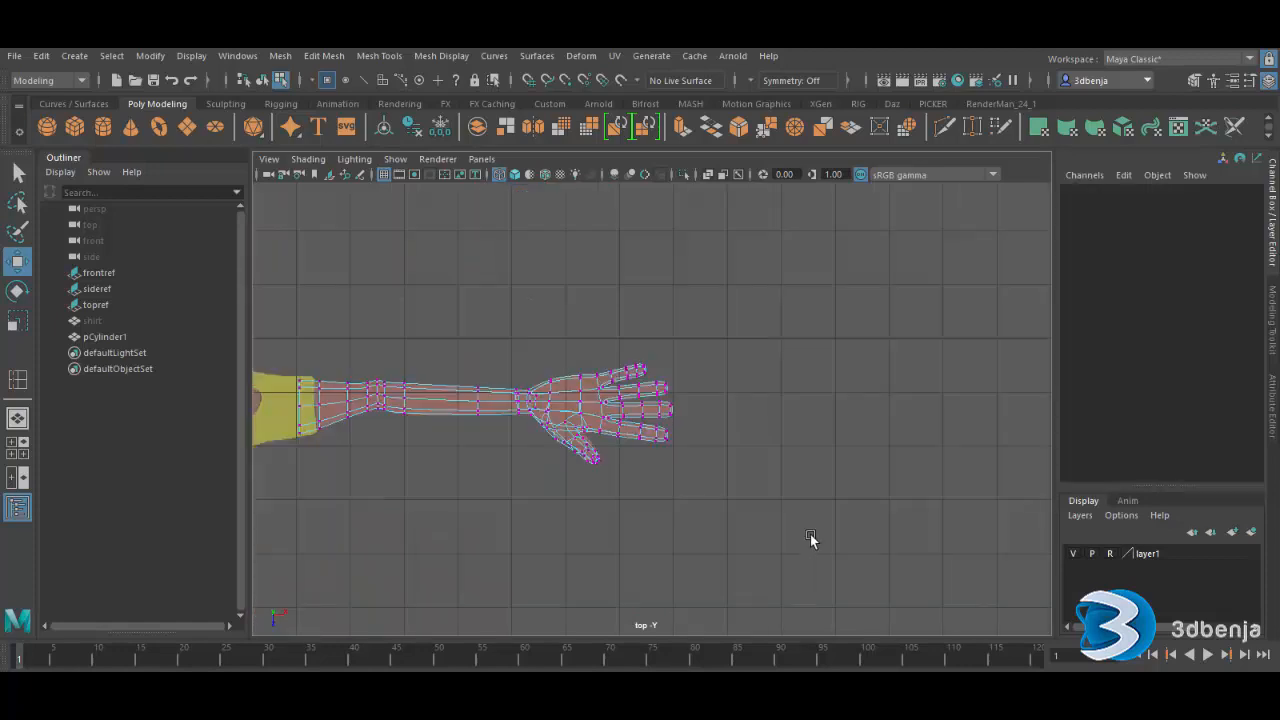
scroll(712, 530, up, 4)
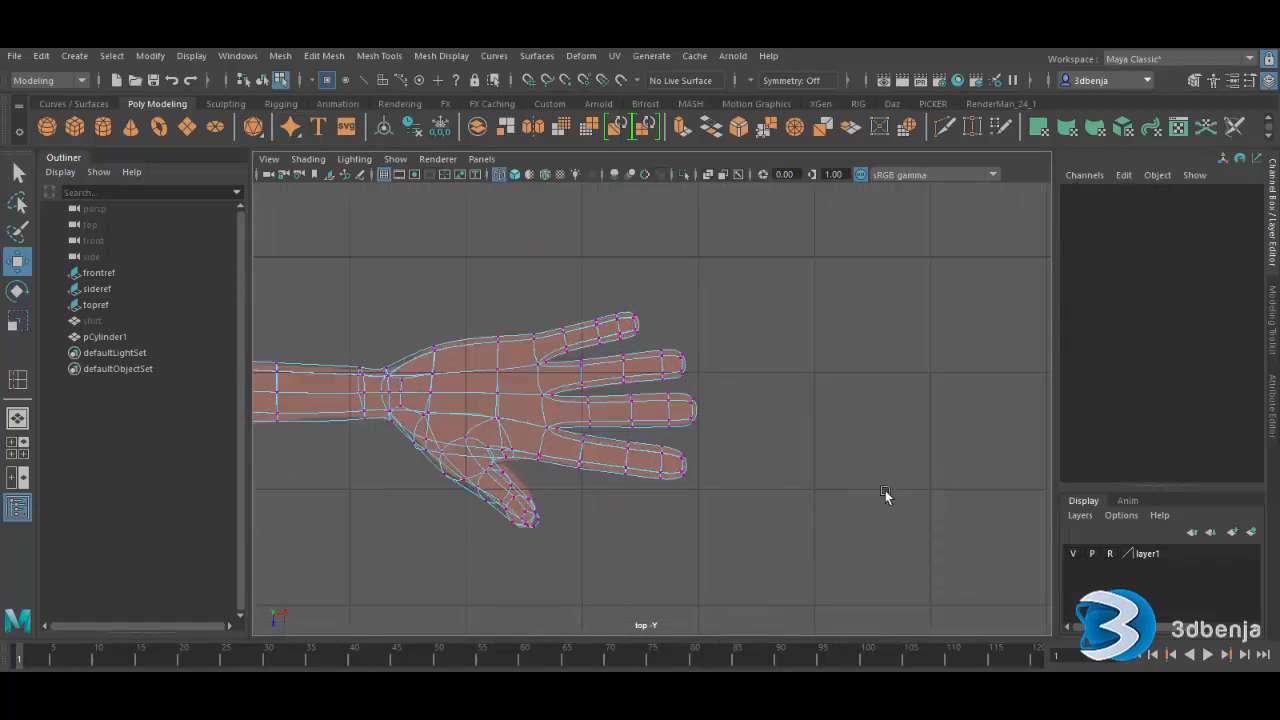
key(space)
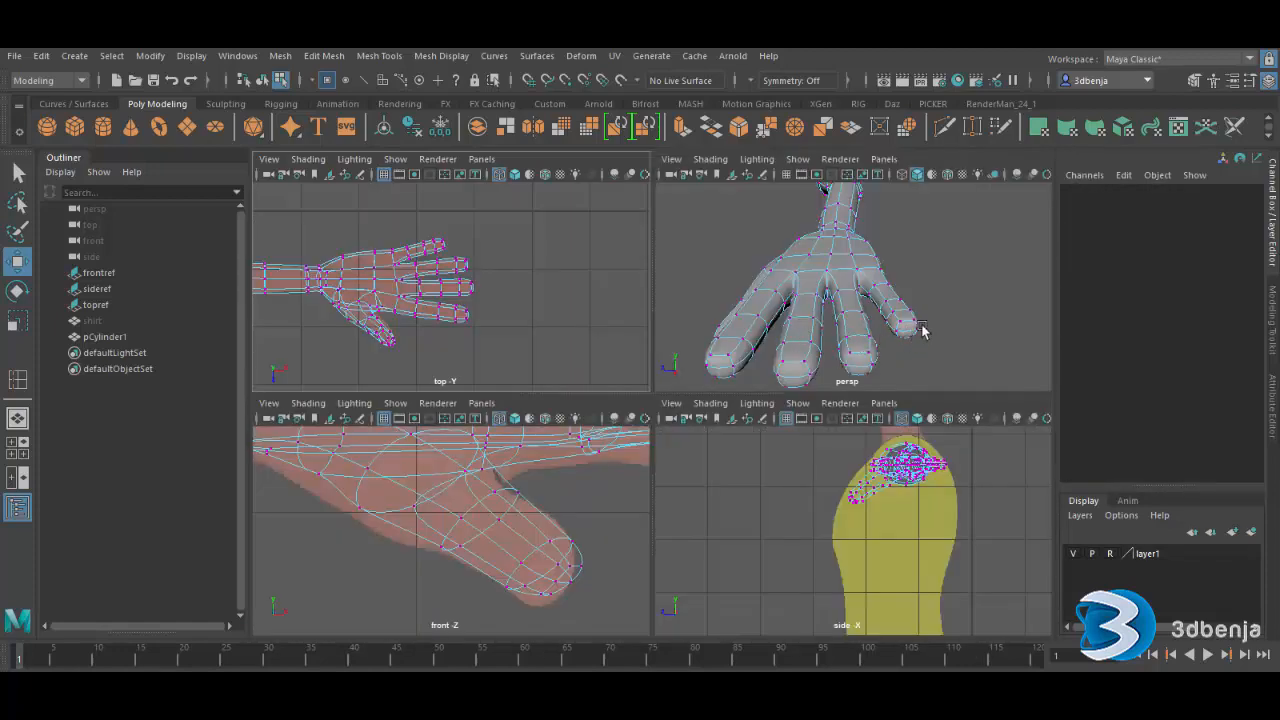
key(space)
alt+drag(710, 511, 601, 421)
click(694, 450)
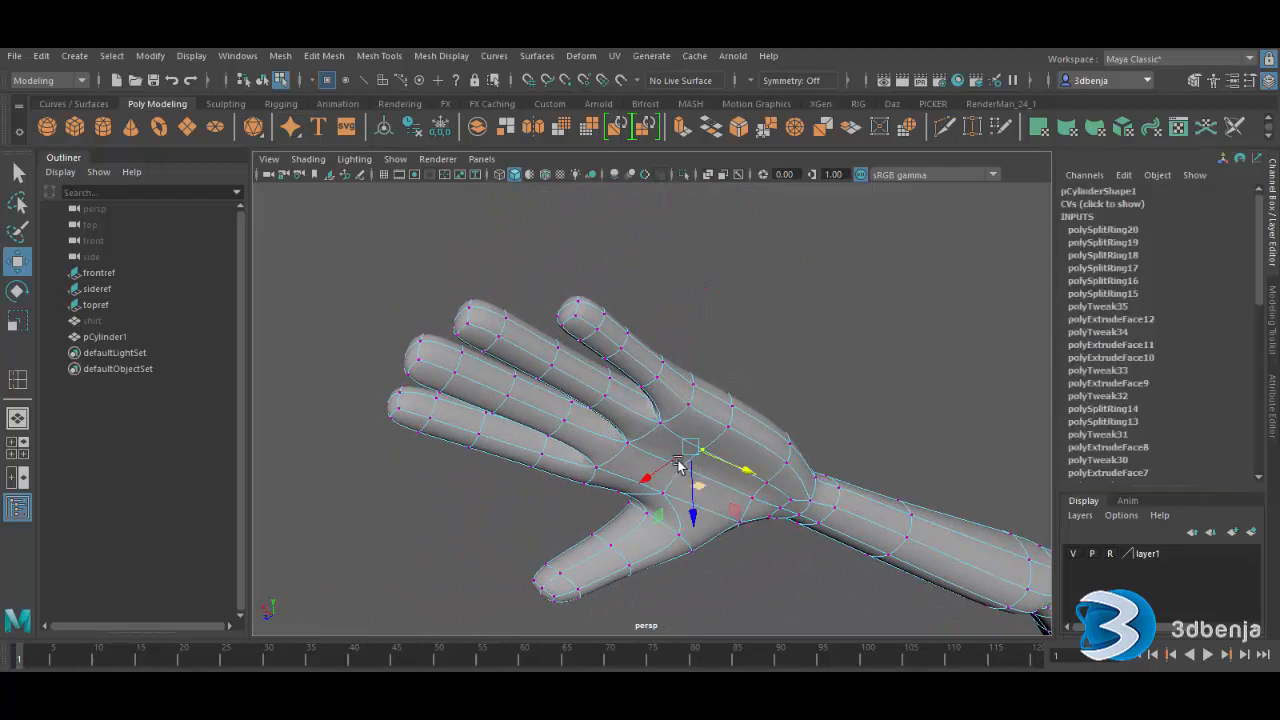
- Reshape the palm by moving the edge across its centre, the edge at the heel and the edge beside the thumb base
right_drag(806, 363, 836, 290)
click(793, 329)
click(802, 288)
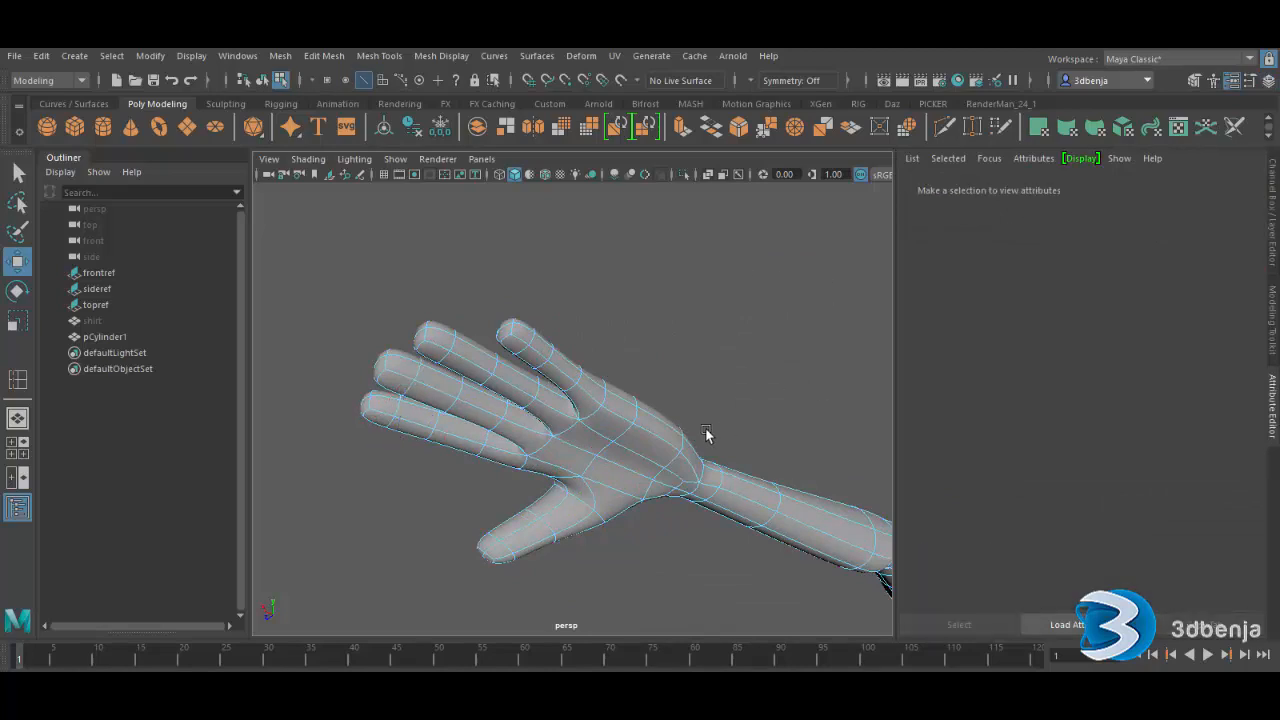
scroll(619, 441, up, 3)
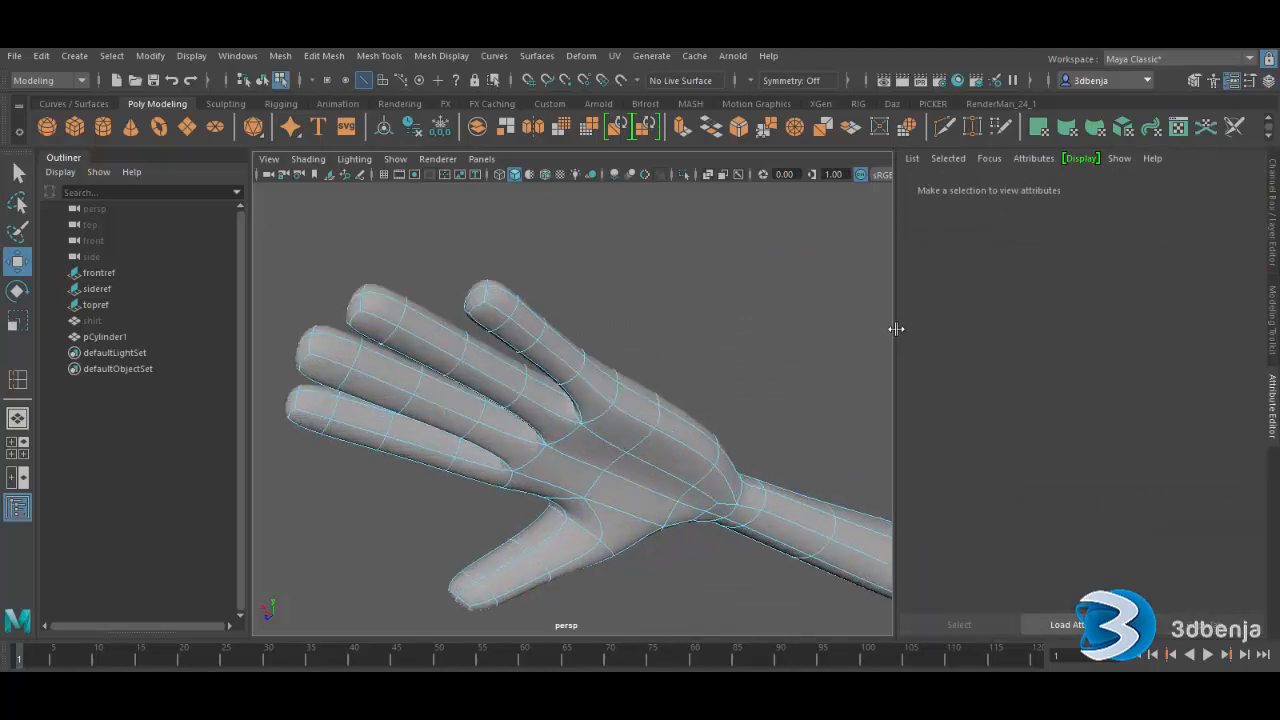
scroll(636, 431, up, 3)
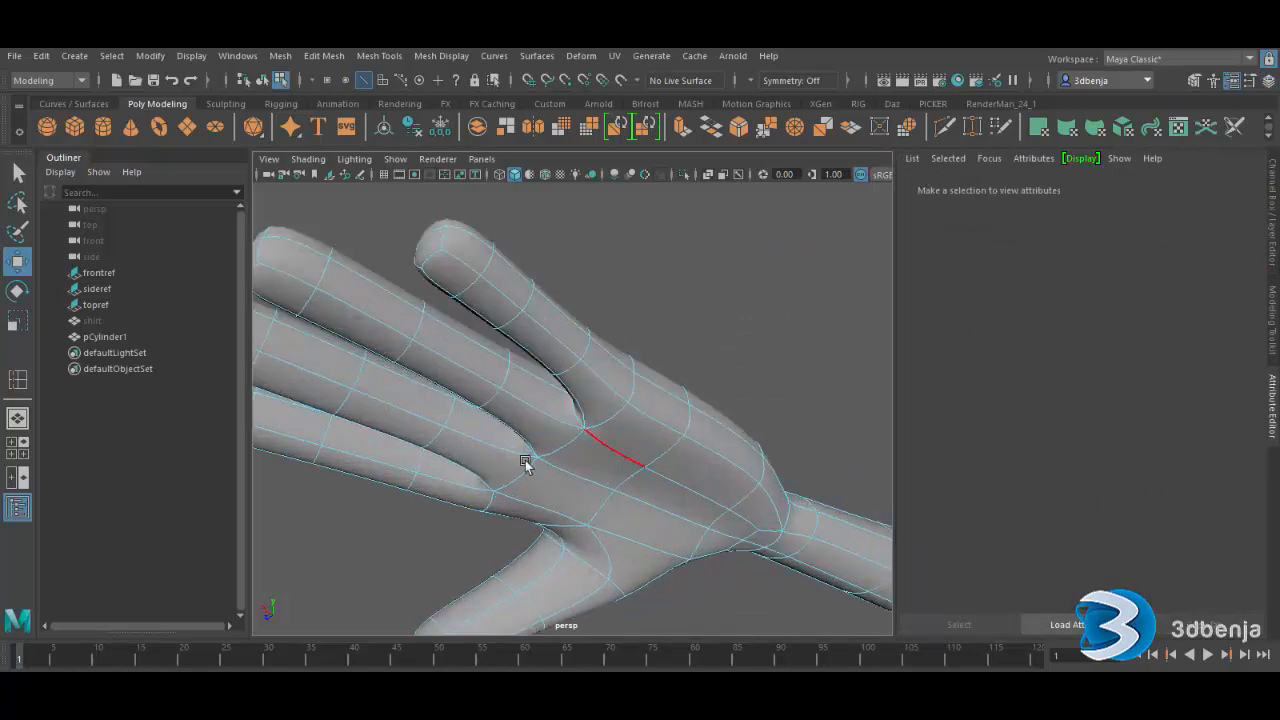
click(616, 484)
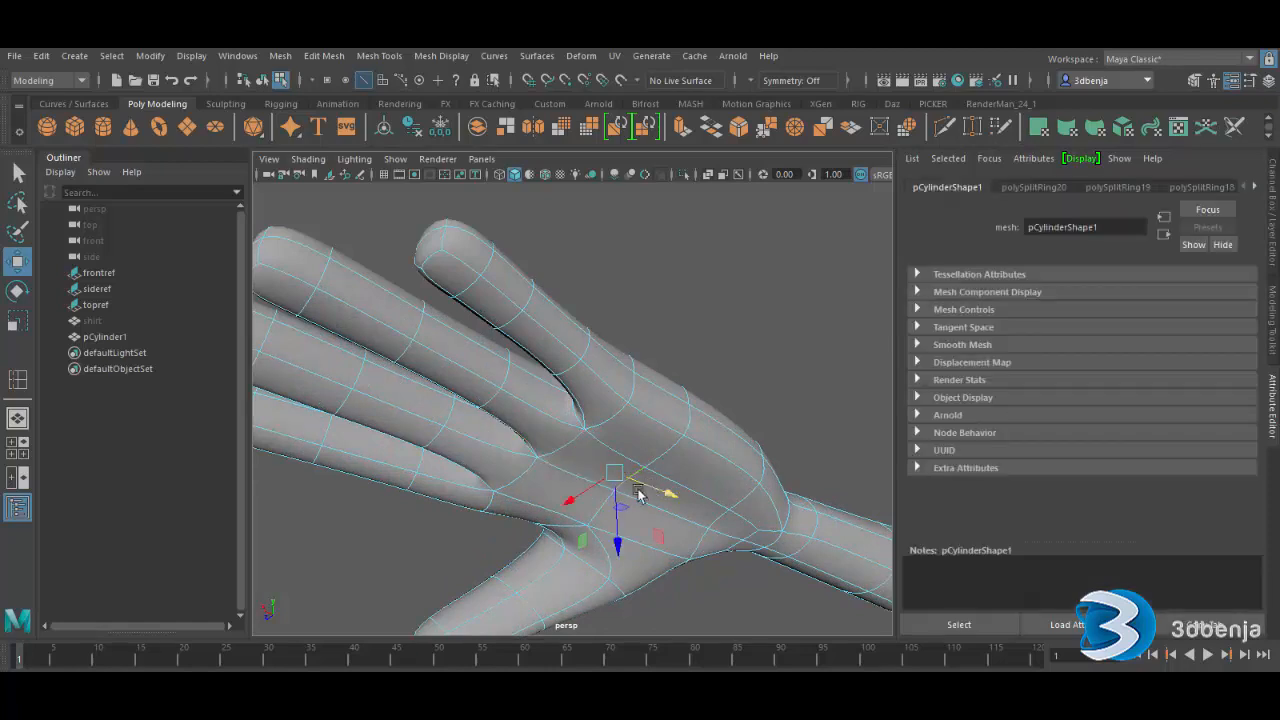
click(712, 390)
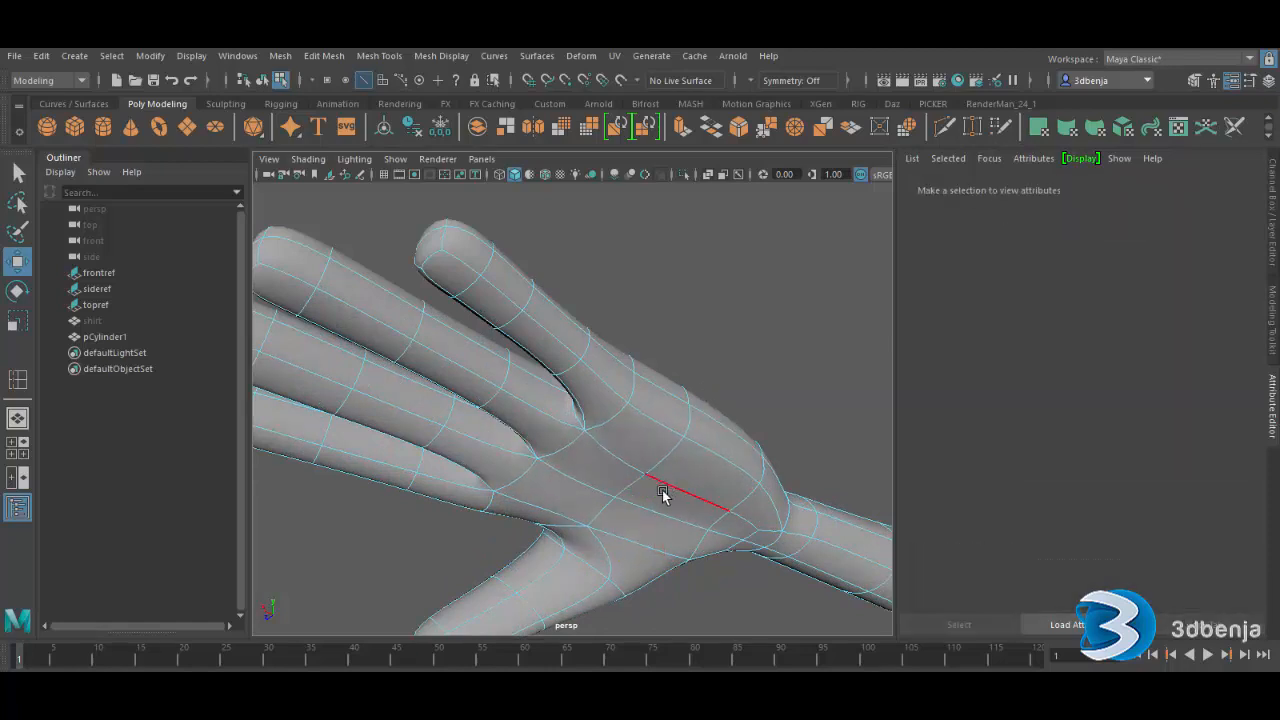
click(717, 520)
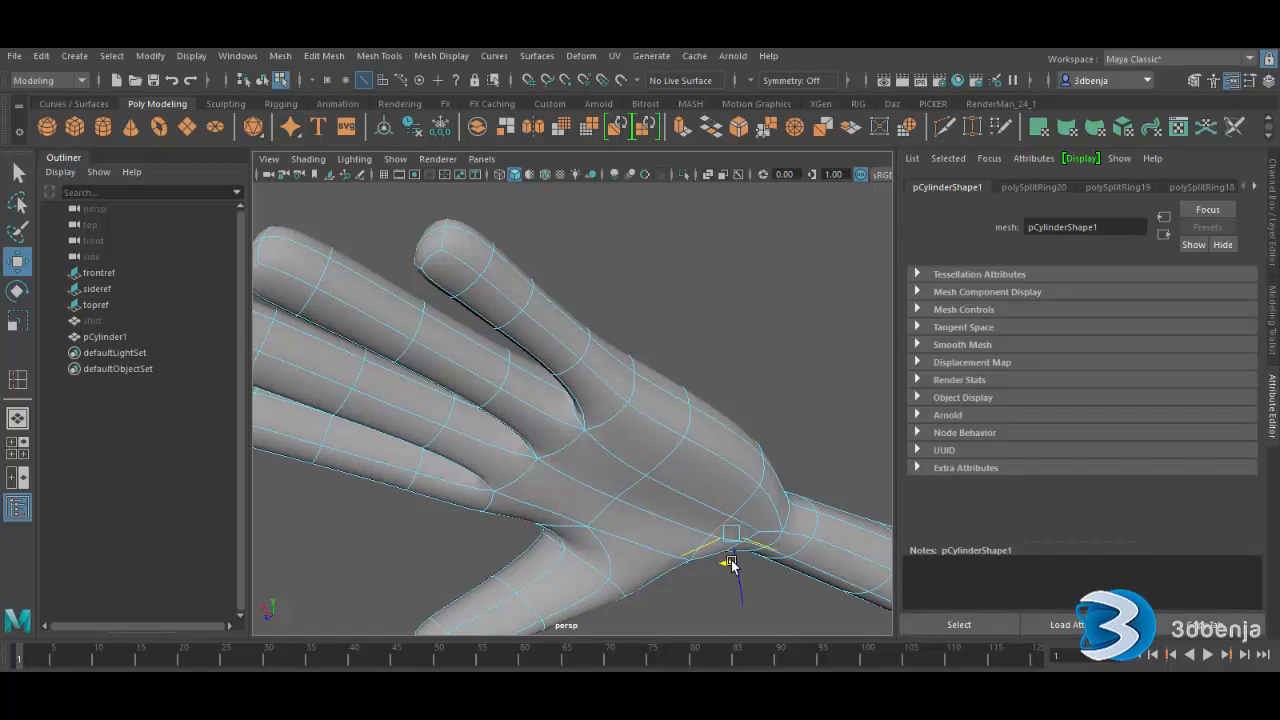
click(600, 512)
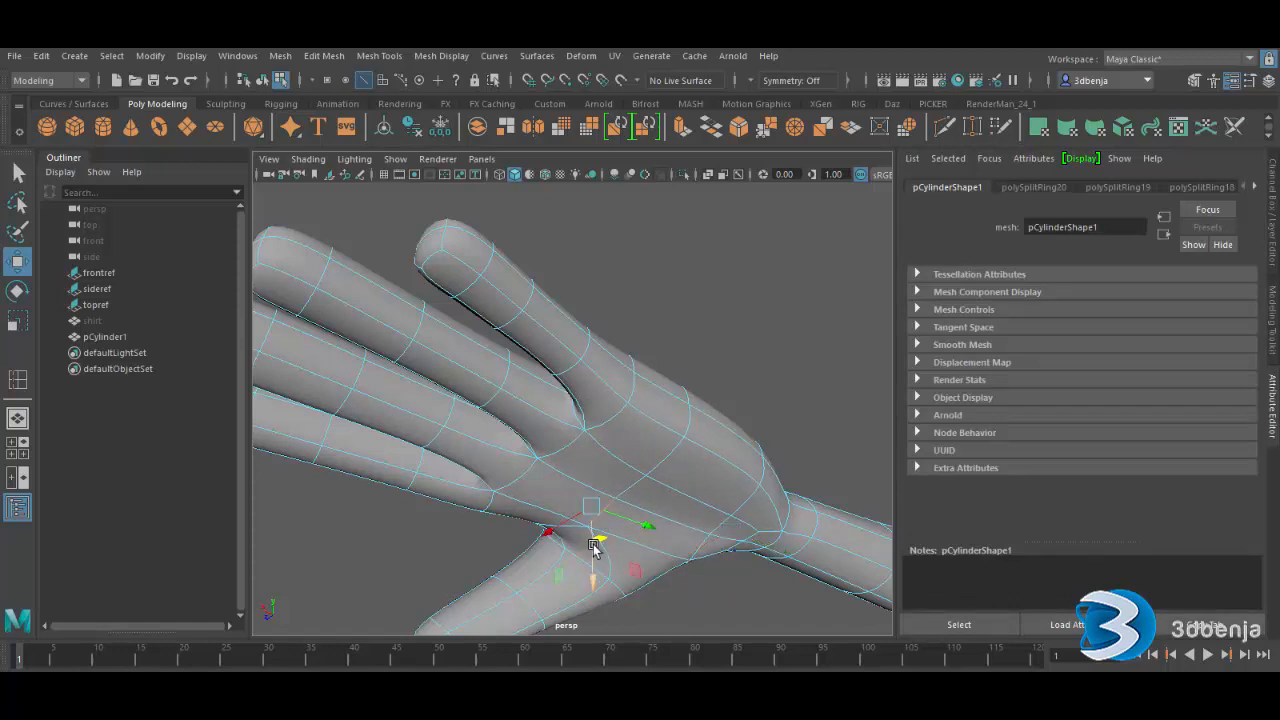
drag(594, 547, 594, 557)
scroll(497, 515, down, 4)
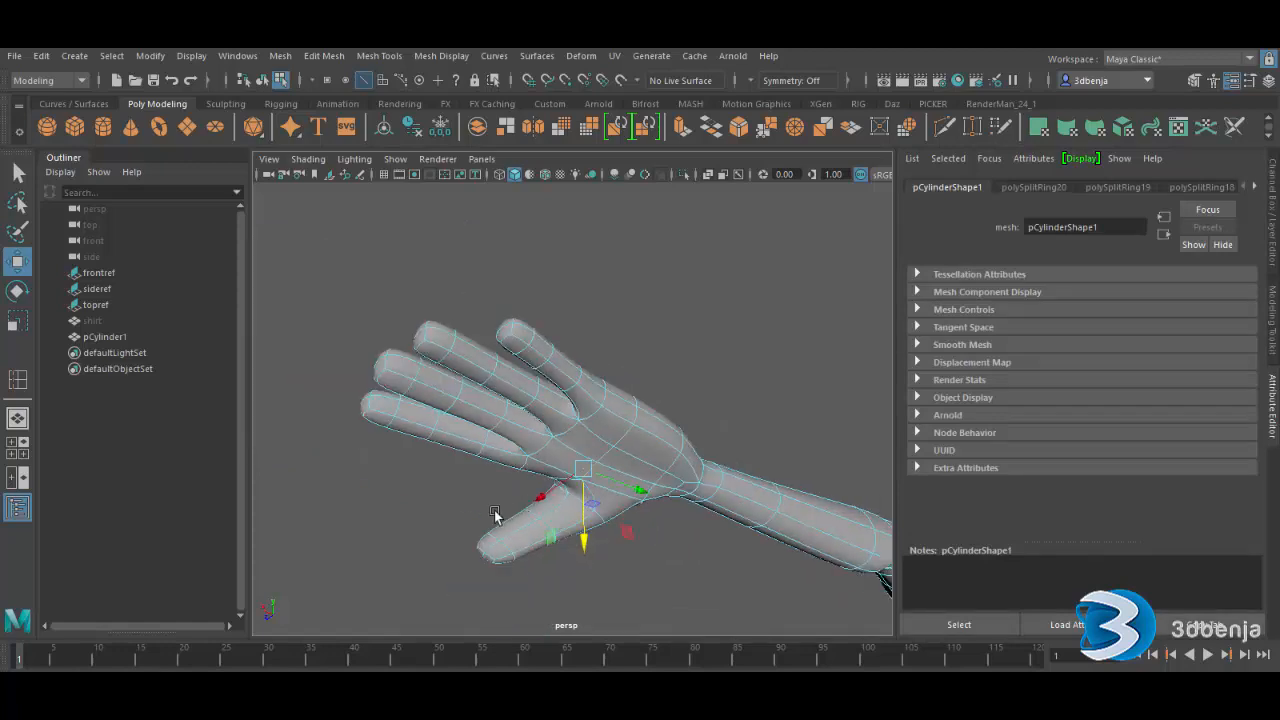
alt+drag(494, 513, 510, 478)
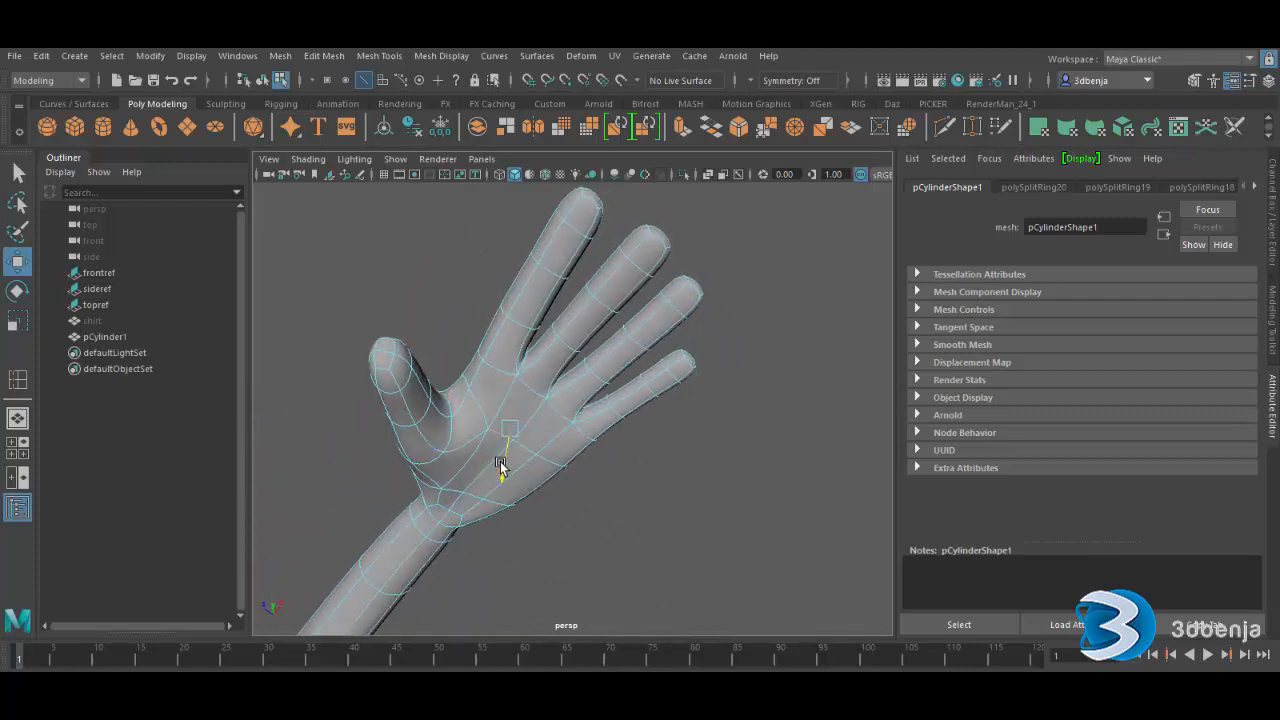
click(637, 474)
- Examine the reshaped hand in object mode from a distance and from the thumb side
scroll(618, 482, down, 6)
alt+drag(601, 490, 590, 606)
alt+middle_drag(547, 520, 588, 541)
right_drag(665, 344, 780, 270)
alt+drag(647, 364, 671, 414)
scroll(662, 439, up, 3)
alt+drag(472, 441, 709, 416)
click(629, 440)
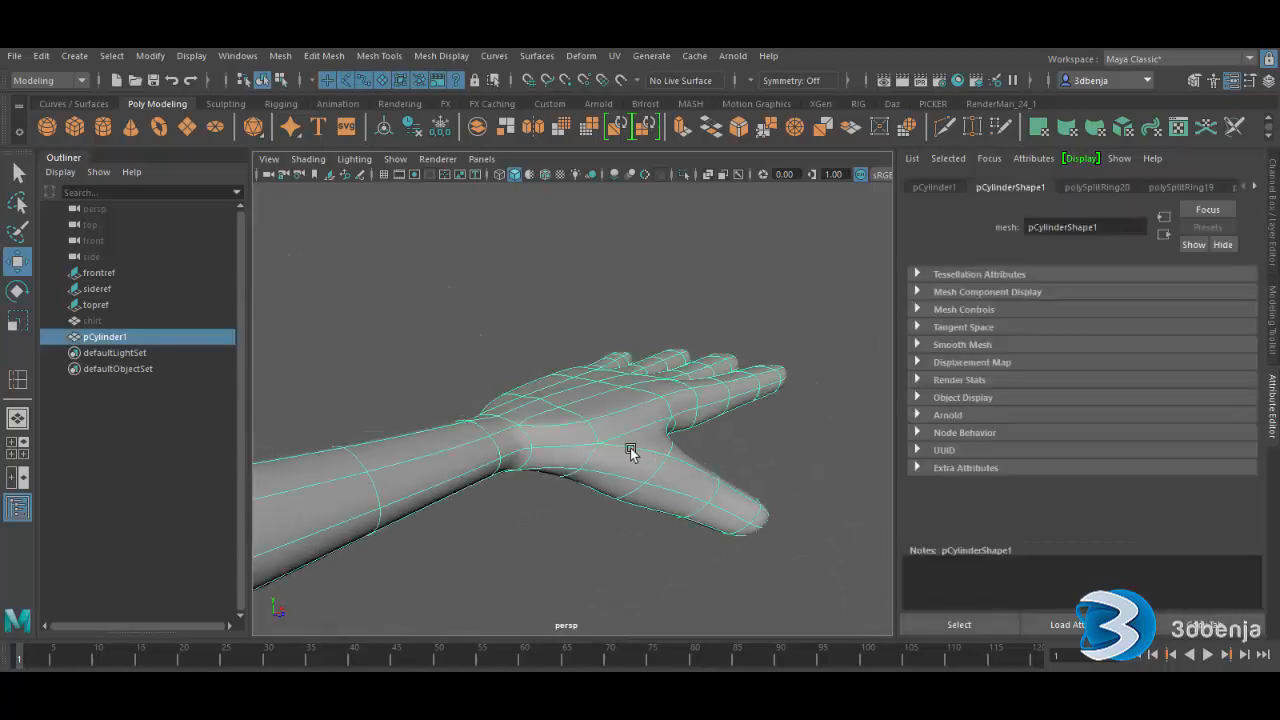
- Move the edge on the back of the hand above the thumb web inward, away from the thumb
alt+drag(630, 448, 697, 443)
right_drag(650, 406, 575, 293)
right_click(673, 407)
right_drag(673, 407, 672, 252)
click(661, 405)
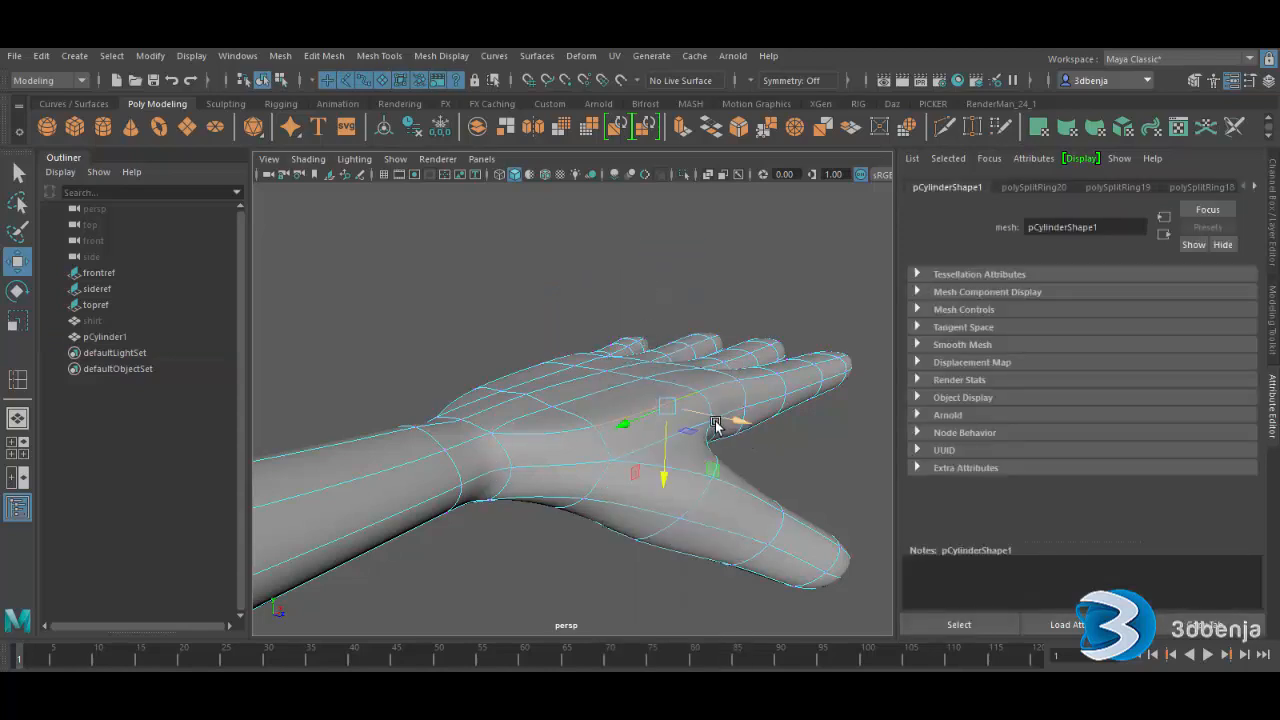
drag(713, 420, 673, 408)
- Widen the thumb base by moving its edge and the neighbouring edge on the back of the hand outward toward the thumb
alt+drag(603, 464, 677, 471)
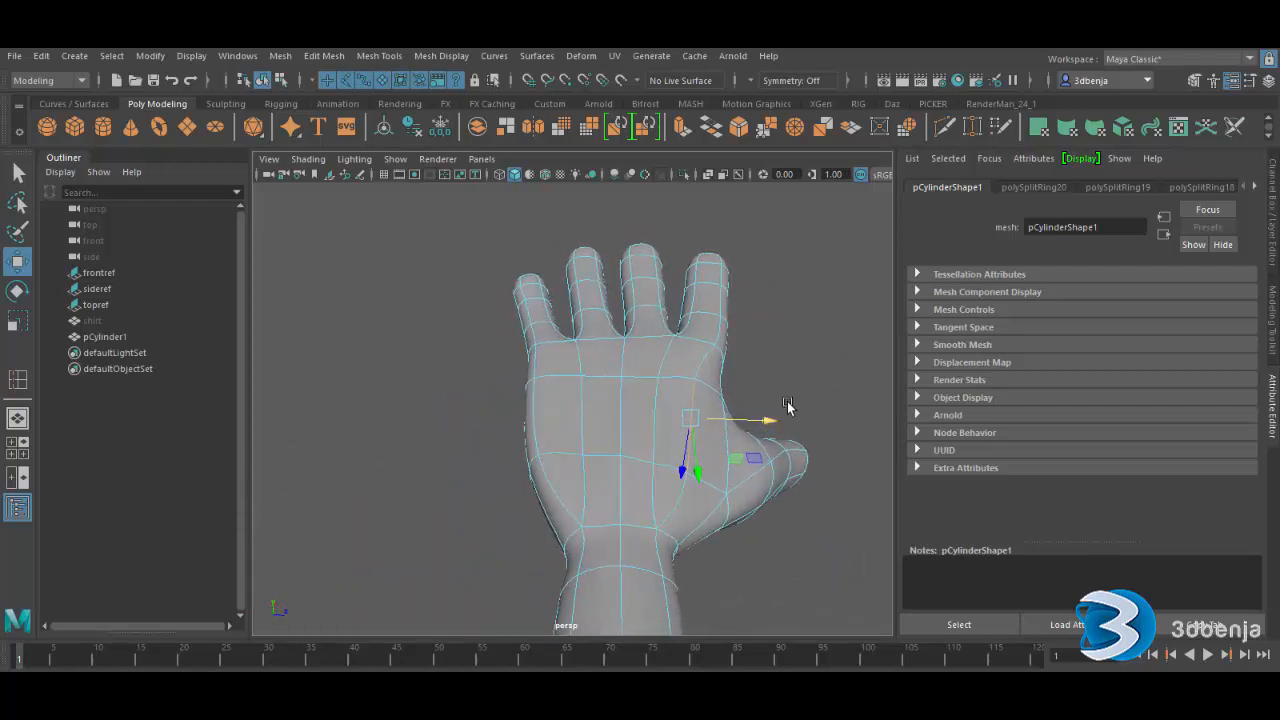
click(730, 444)
drag(758, 442, 767, 443)
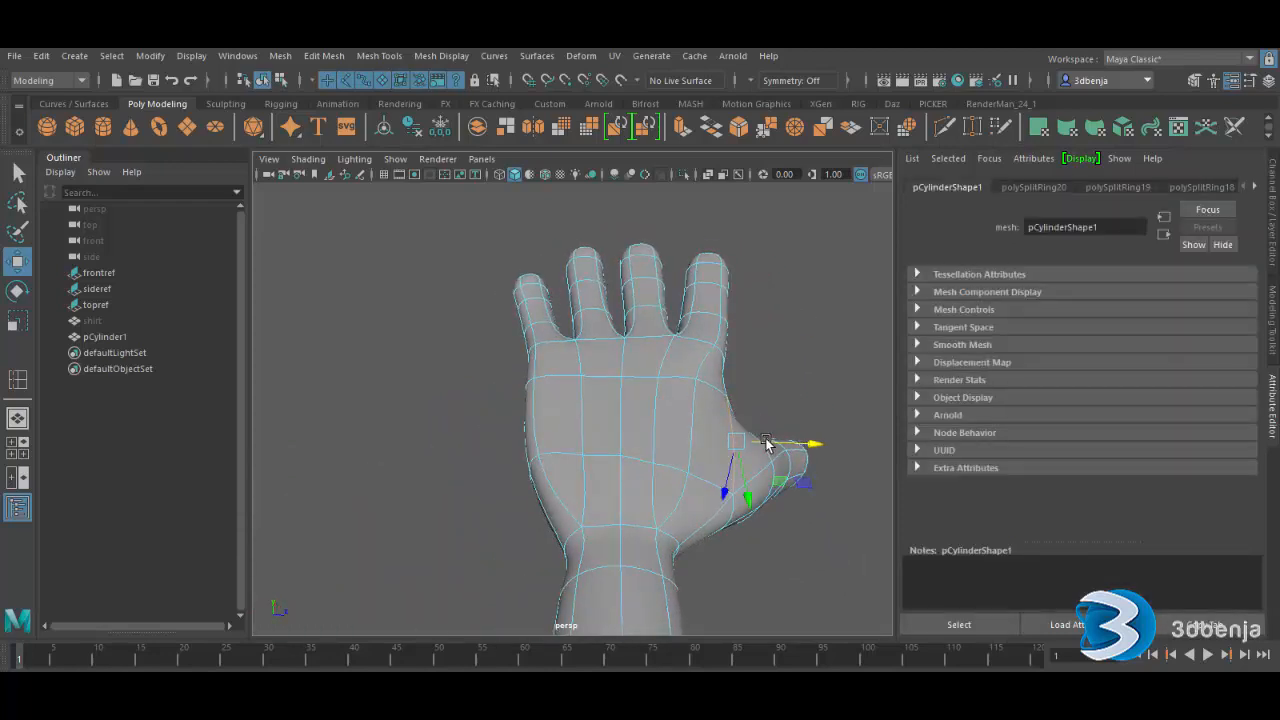
drag(728, 490, 516, 375)
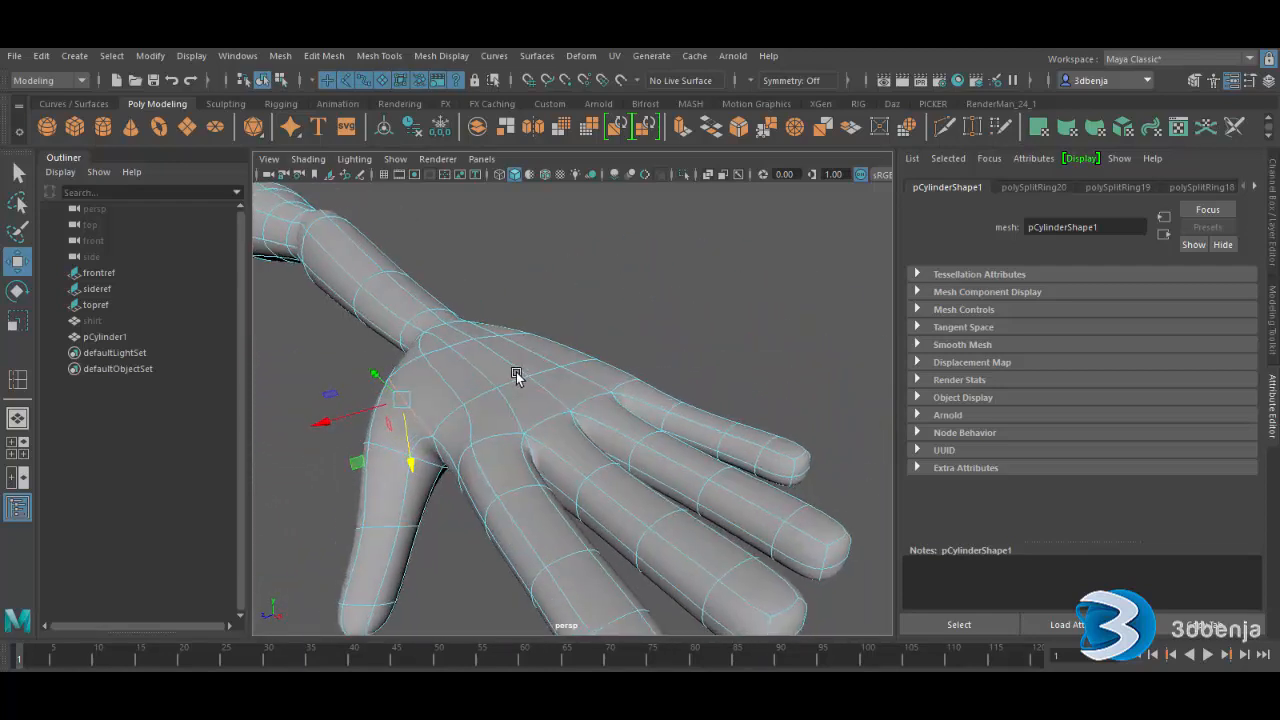
click(455, 394)
drag(411, 386, 399, 387)
- Adjust the edges at the index finger's base and along the finger sideways, and return to object mode
click(472, 460)
drag(446, 474, 461, 476)
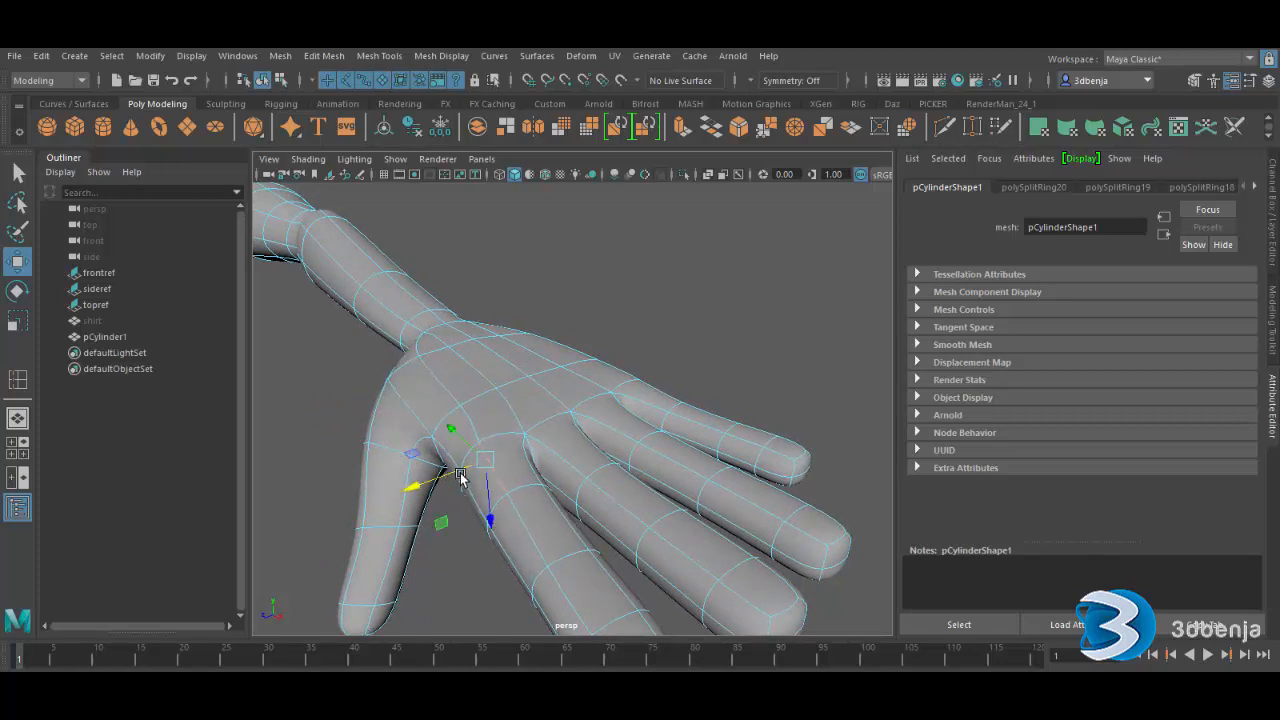
click(533, 538)
drag(486, 541, 571, 523)
right_drag(562, 292, 627, 271)
click(617, 275)
- Unhide the shirt and view the complete arm together with it in the perspective view
scroll(592, 335, down, 5)
alt+drag(592, 336, 590, 489)
click(668, 458)
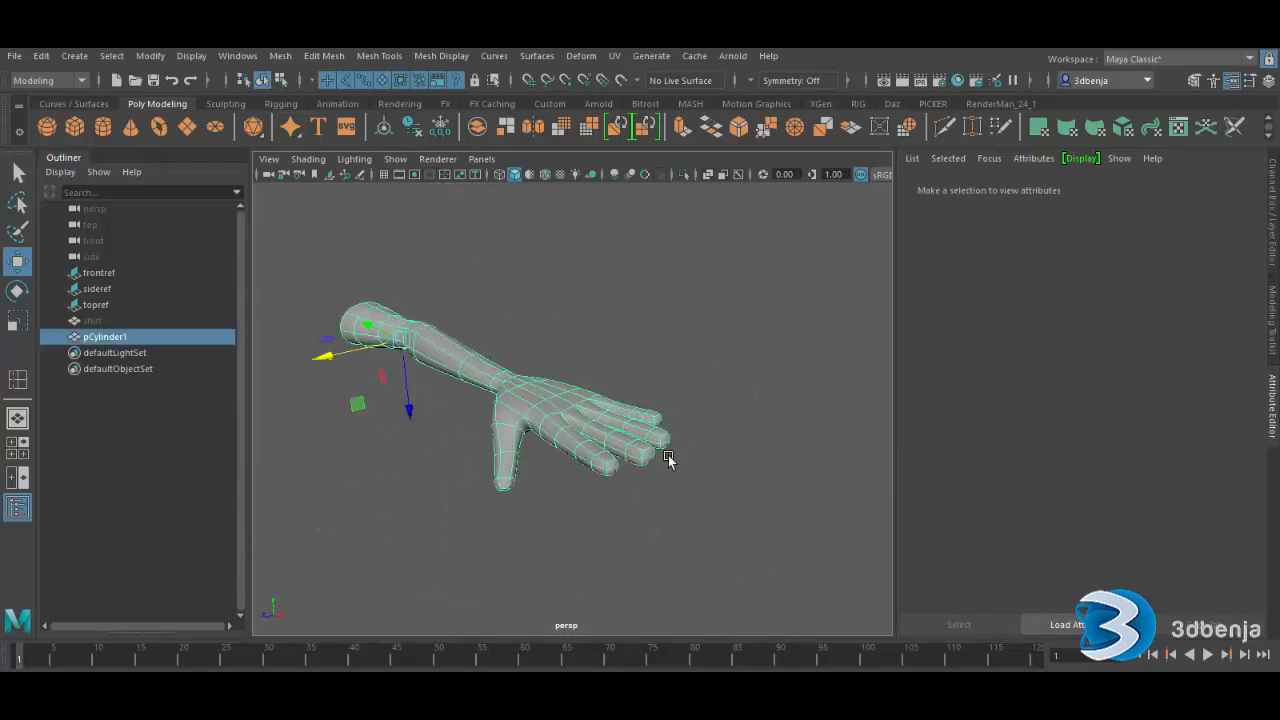
alt+drag(660, 511, 666, 346)
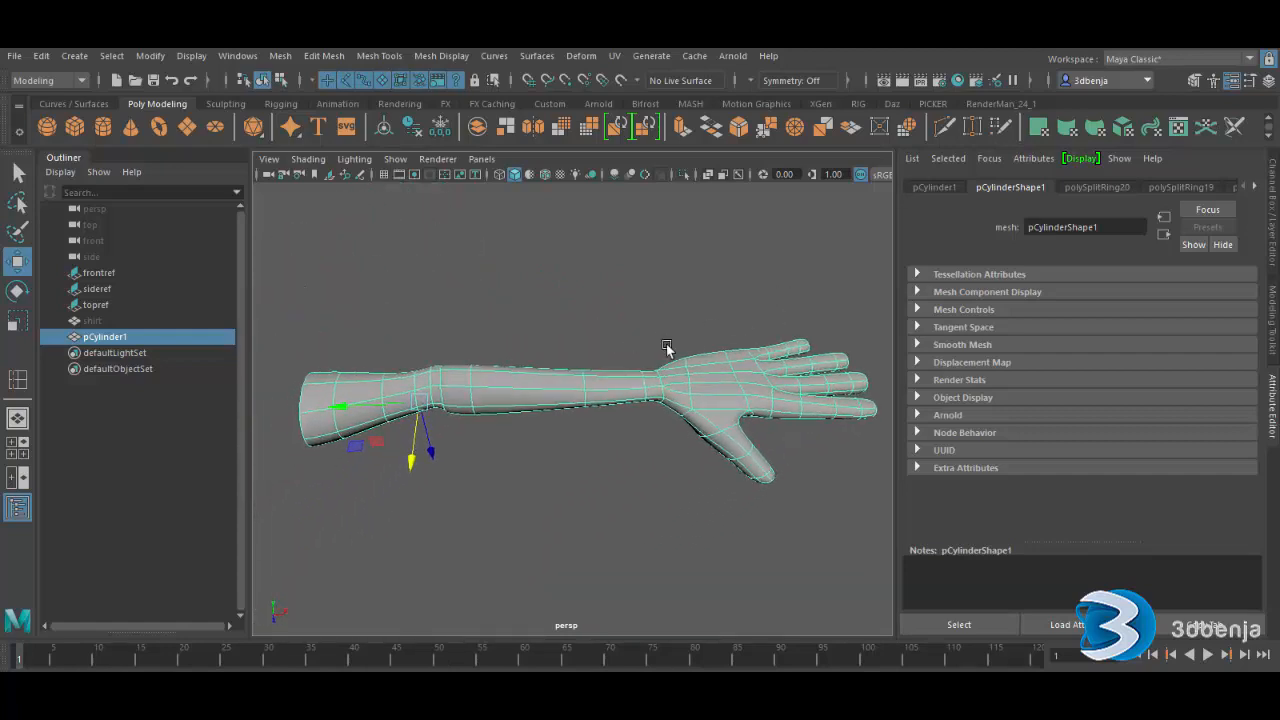
click(132, 320)
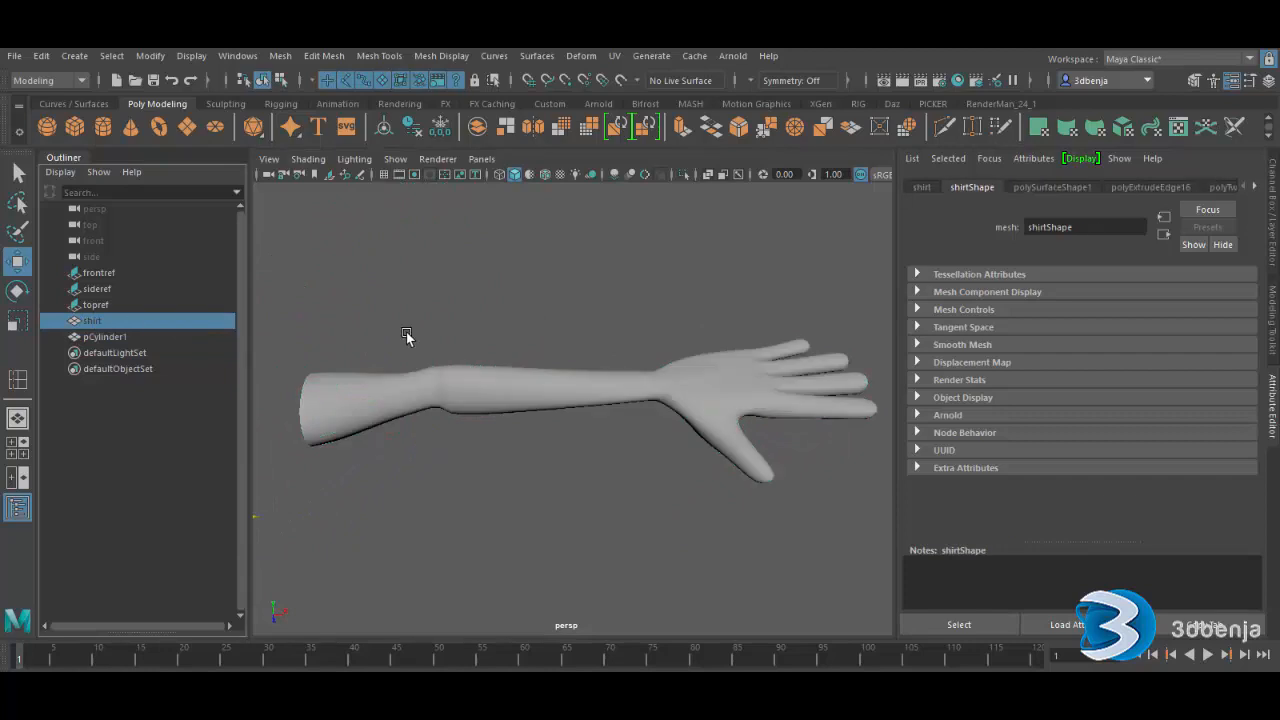
key(shift+h)
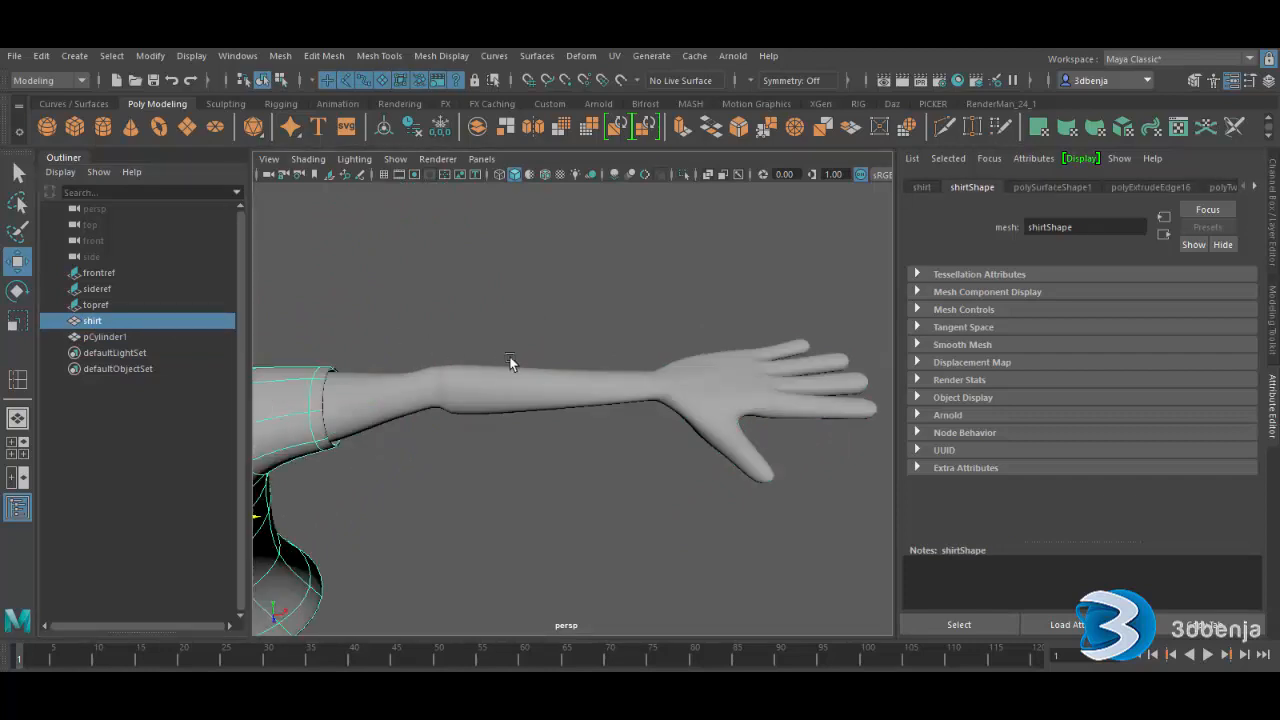
click(491, 471)
scroll(490, 478, down, 3)
alt+drag(500, 514, 569, 420)
click(569, 420)
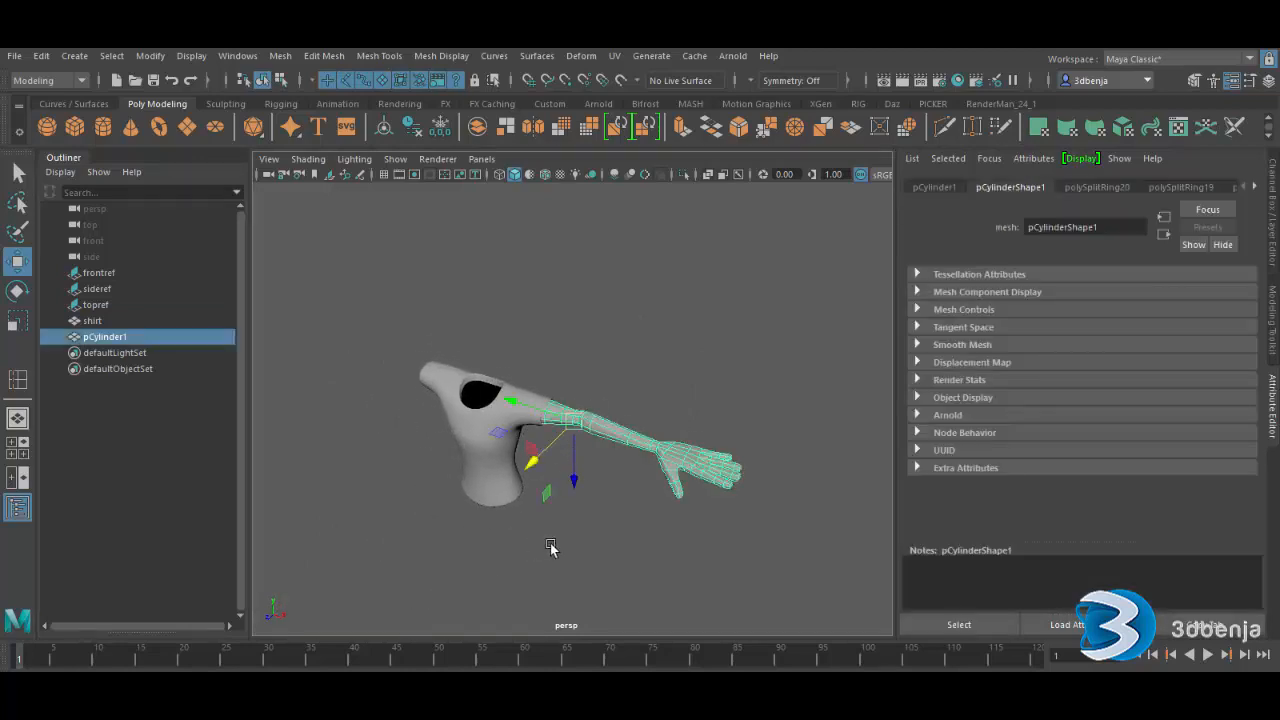
- Compare the arm and hand mesh with the character reference in the front view
key(space)
key(space)
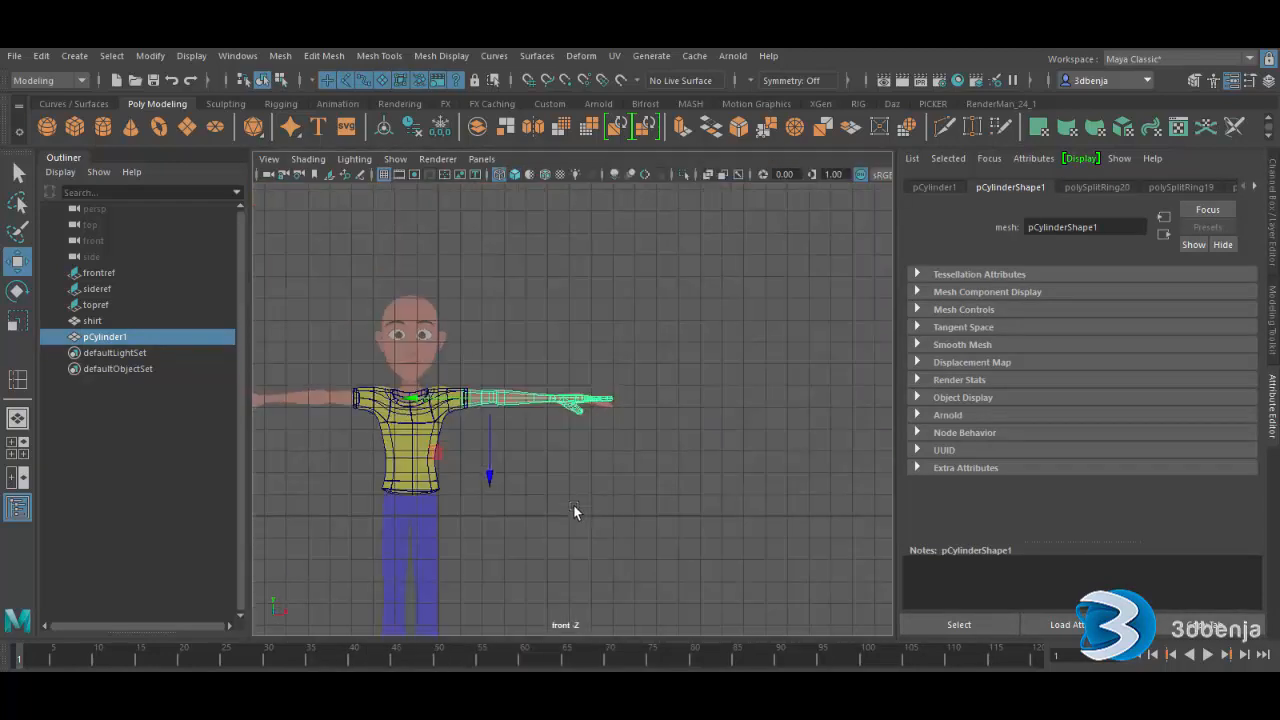
scroll(553, 495, up, 3)
scroll(484, 483, up, 1)
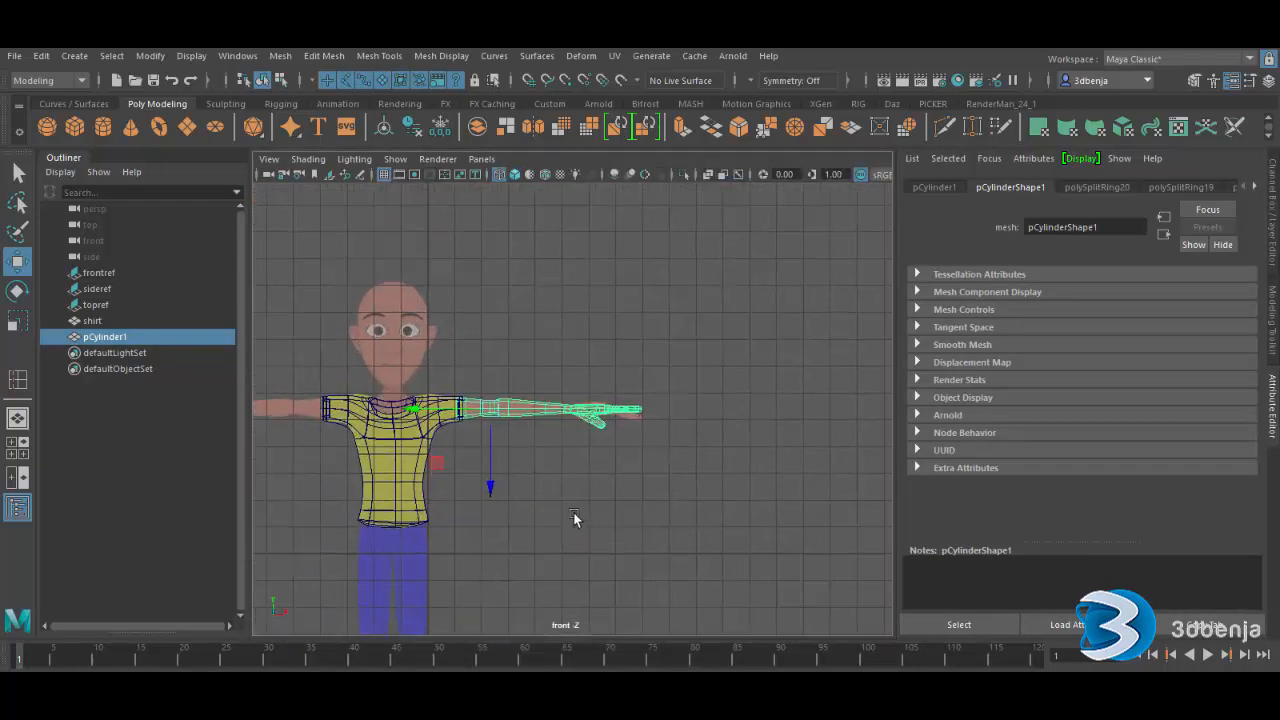
alt+middle_drag(571, 514, 657, 517)
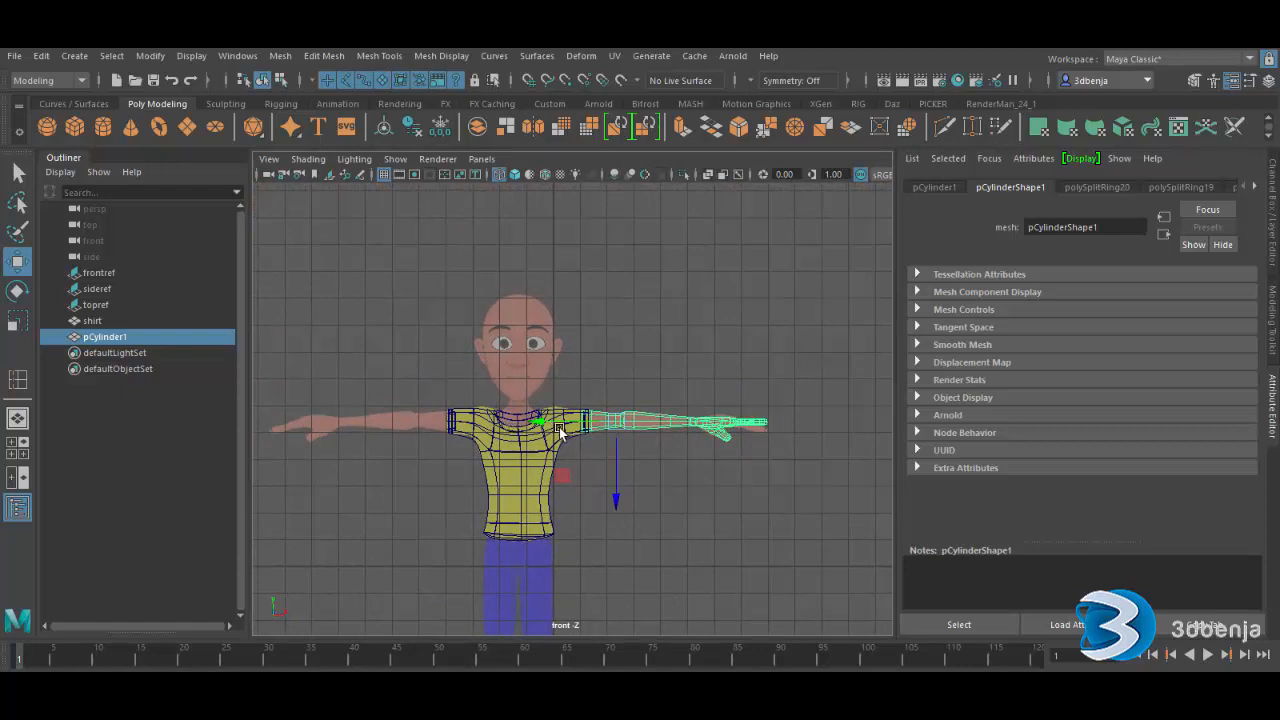
scroll(812, 449, up, 3)
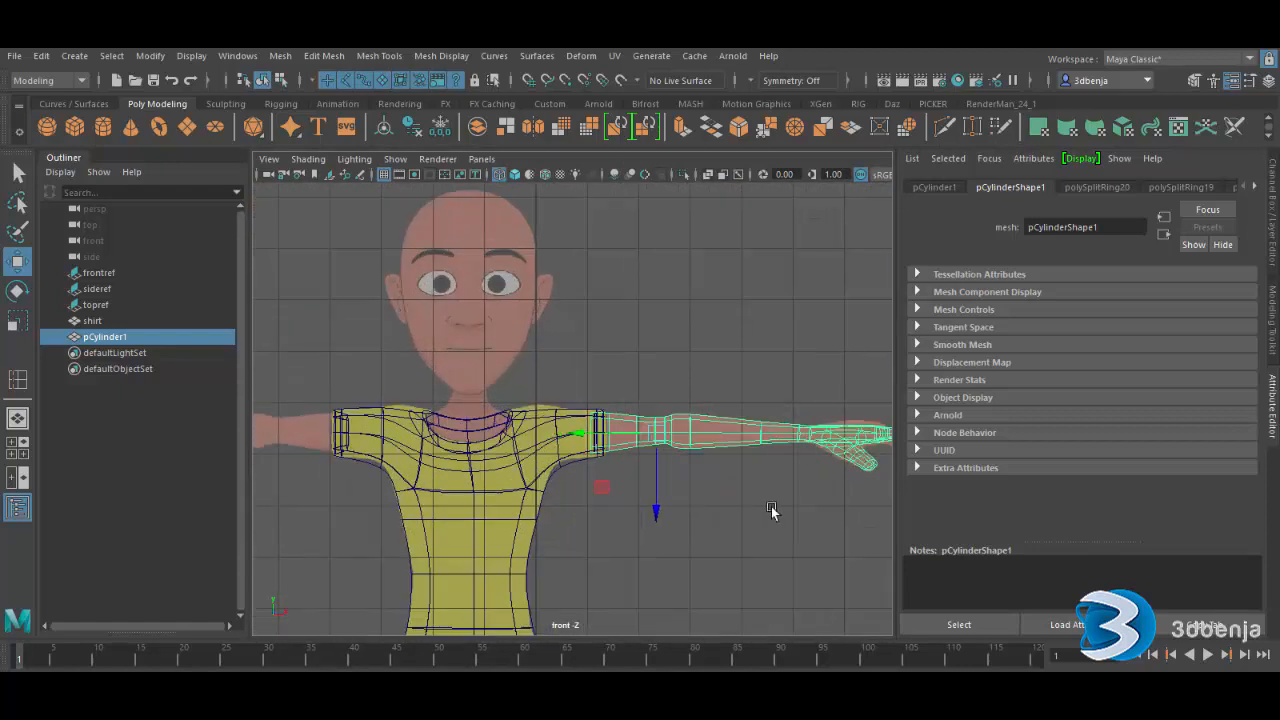
alt+middle_drag(684, 550, 351, 529)
scroll(566, 534, up, 3)
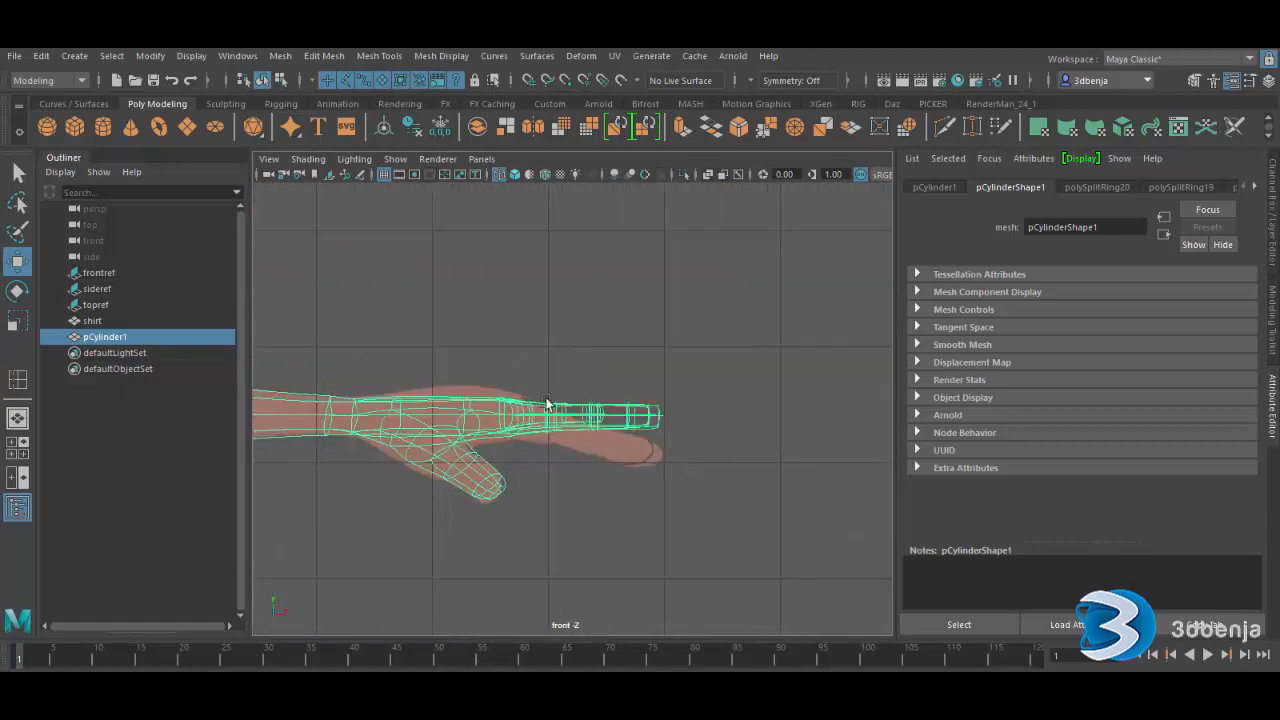
click(718, 412)
click(584, 410)
- Select the four fingers' vertices in the top view, then rotate and lower them in the front view to follow the reference
key(space)
key(space)
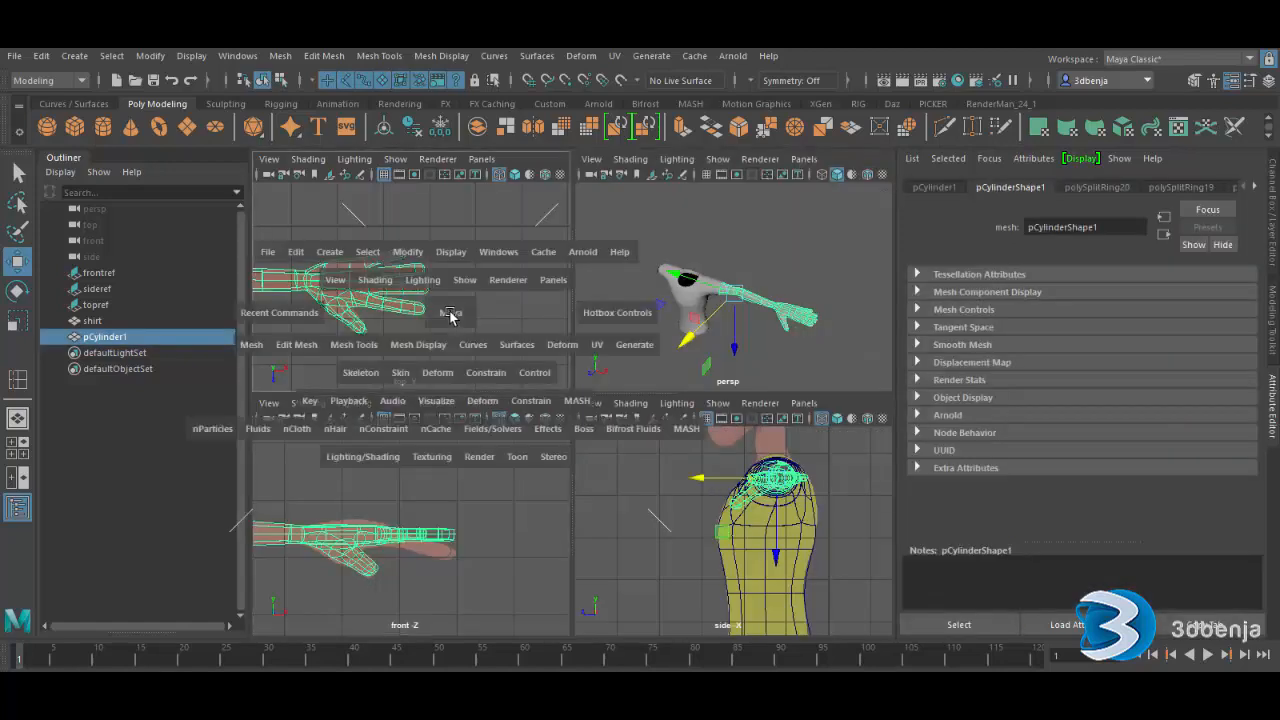
key(space)
right_click(596, 339)
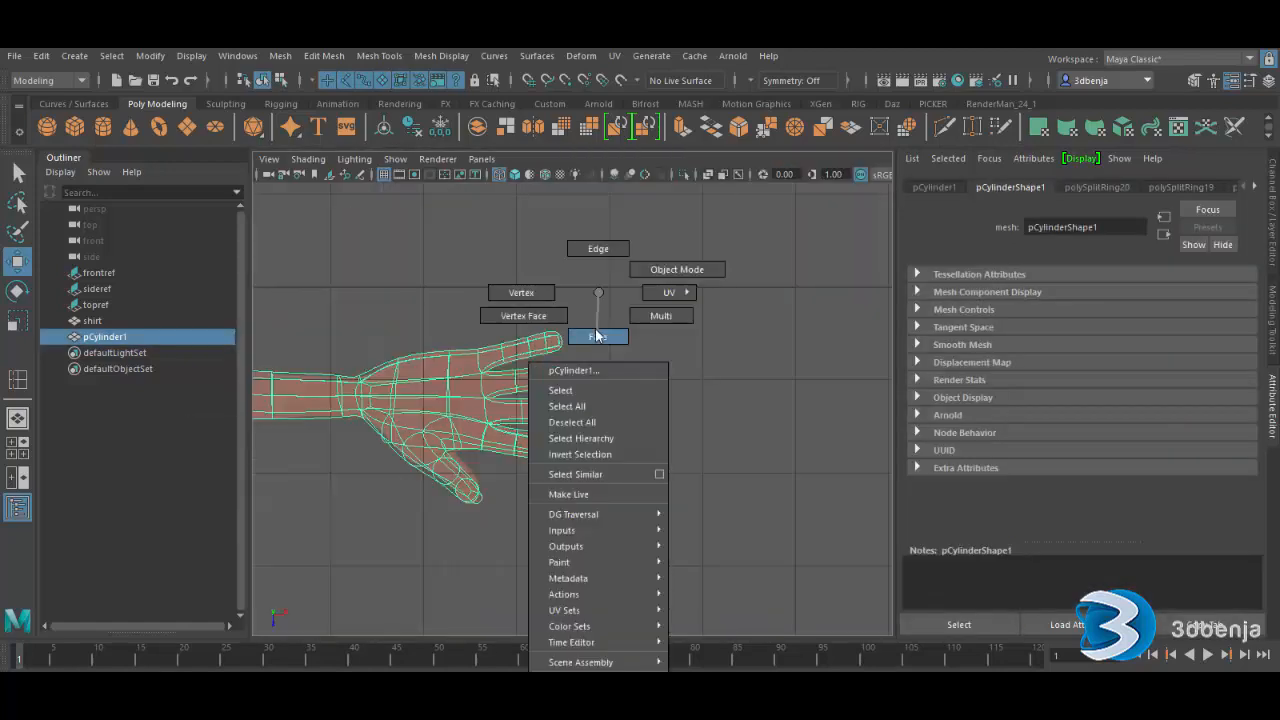
click(535, 296)
drag(667, 278, 498, 521)
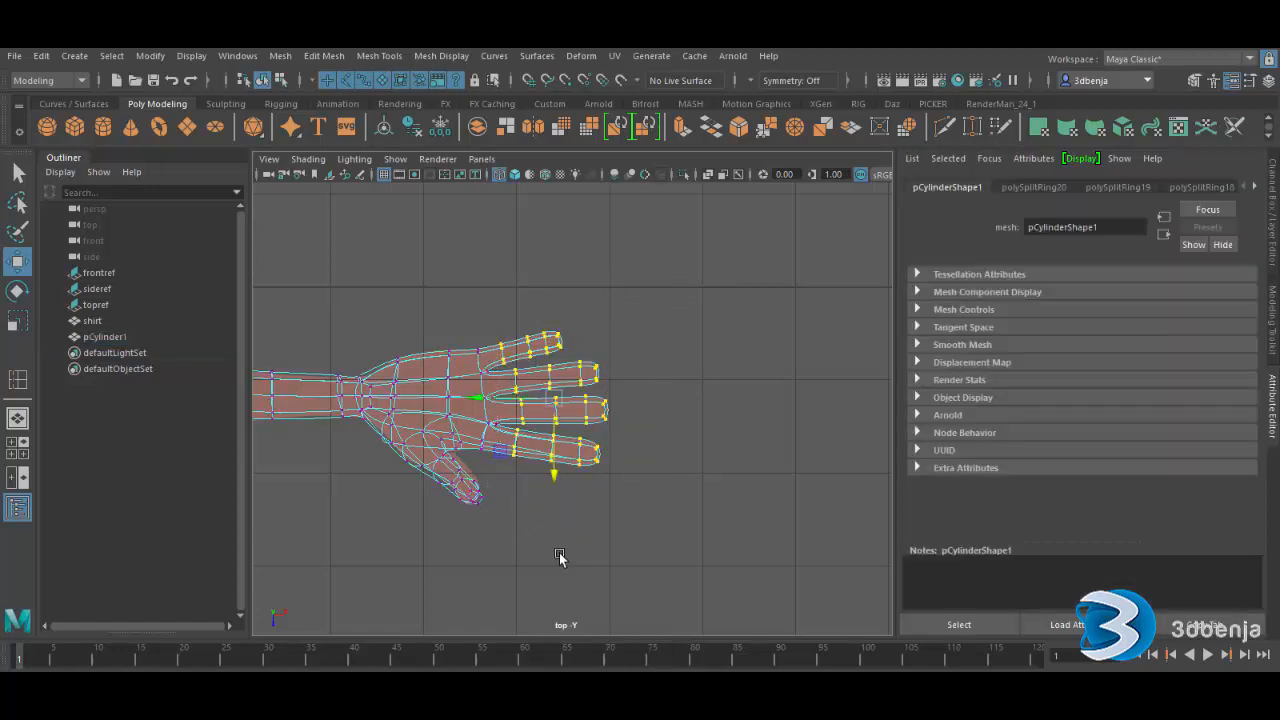
key(space)
key(space)
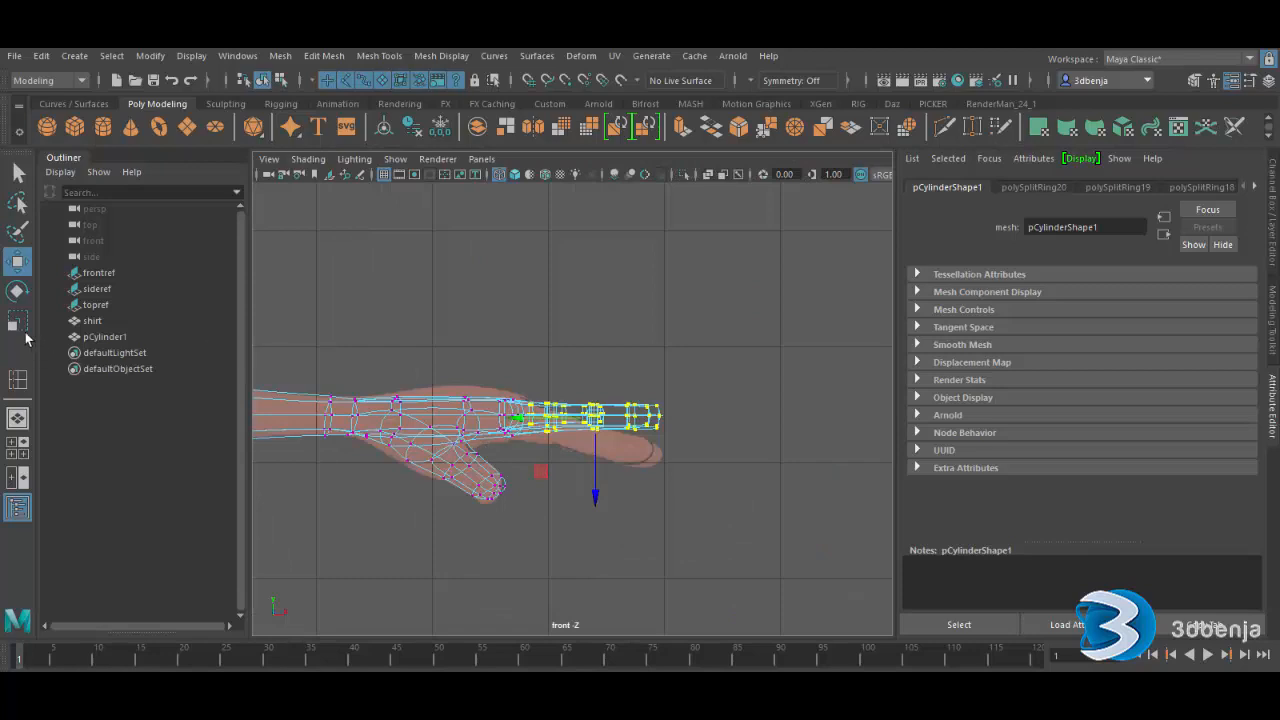
click(17, 291)
drag(654, 383, 656, 392)
click(18, 262)
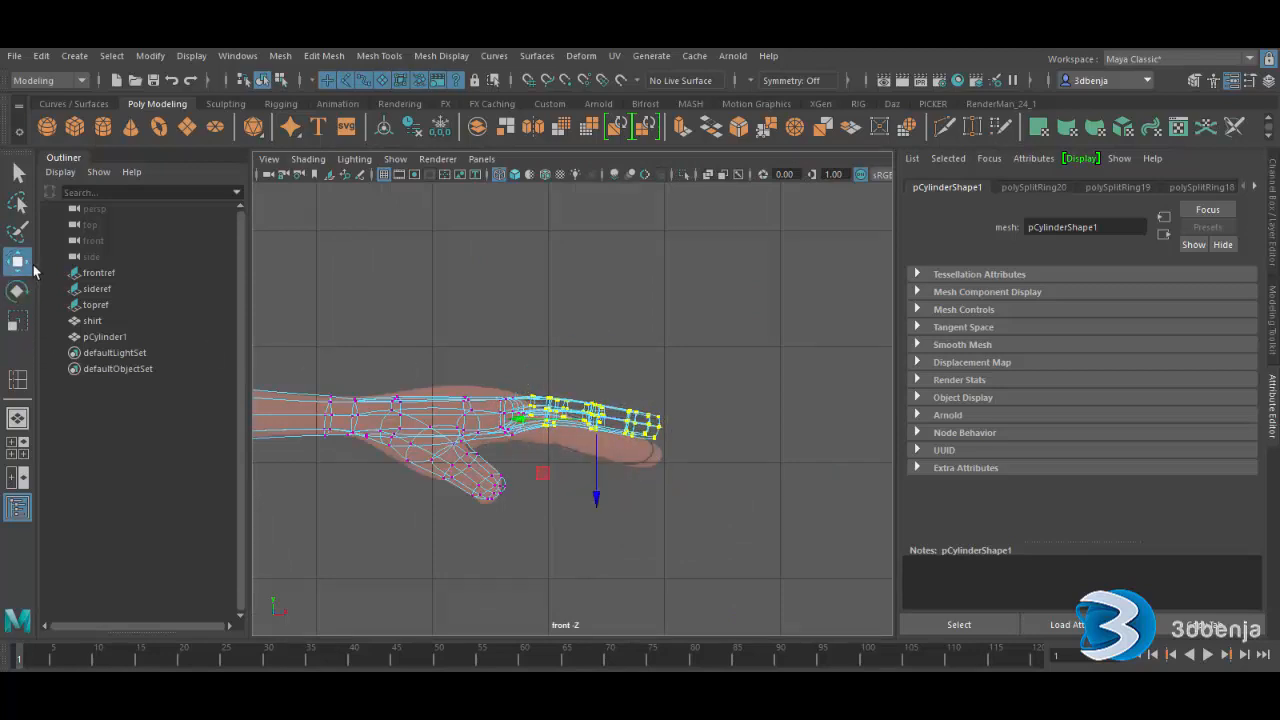
drag(597, 469, 600, 482)
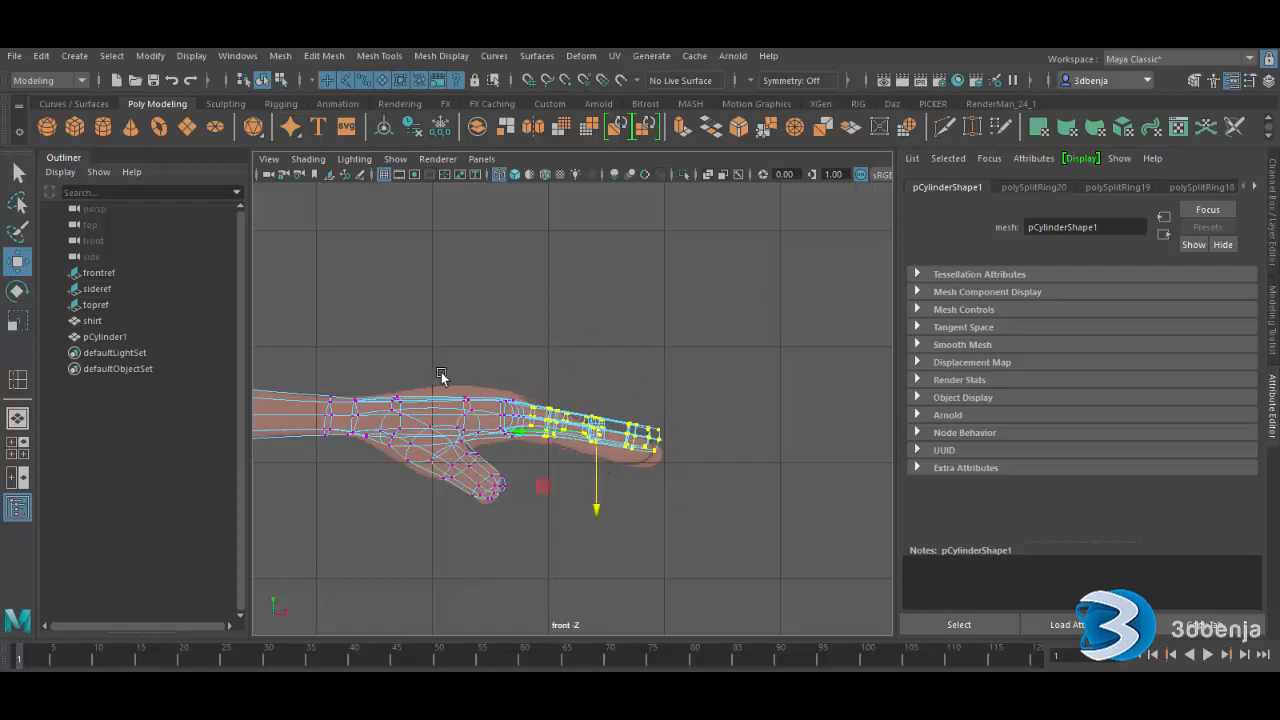
- Raise the vertices on the back of the hand to the reference outline in the front view
drag(445, 381, 476, 388)
click(662, 408)
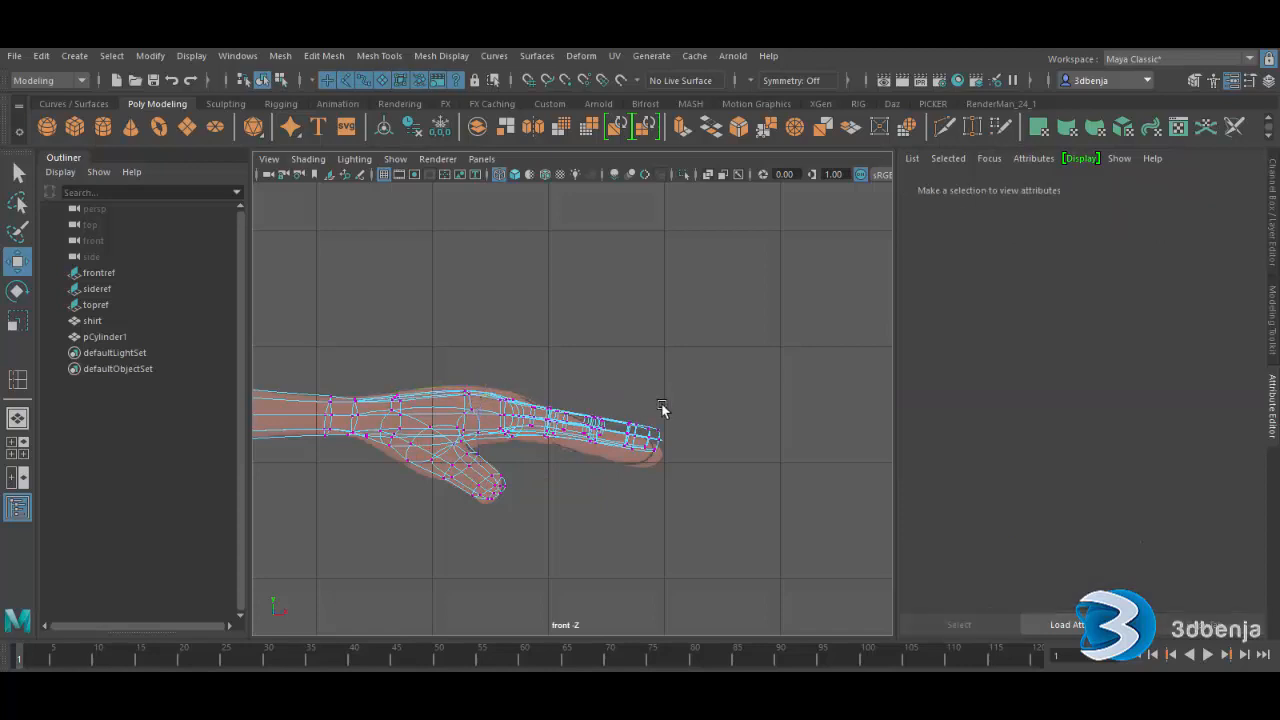
- Select the outer finger segments' vertices in the top view, then rotate and lower them in the front view to match the reference
key(space)
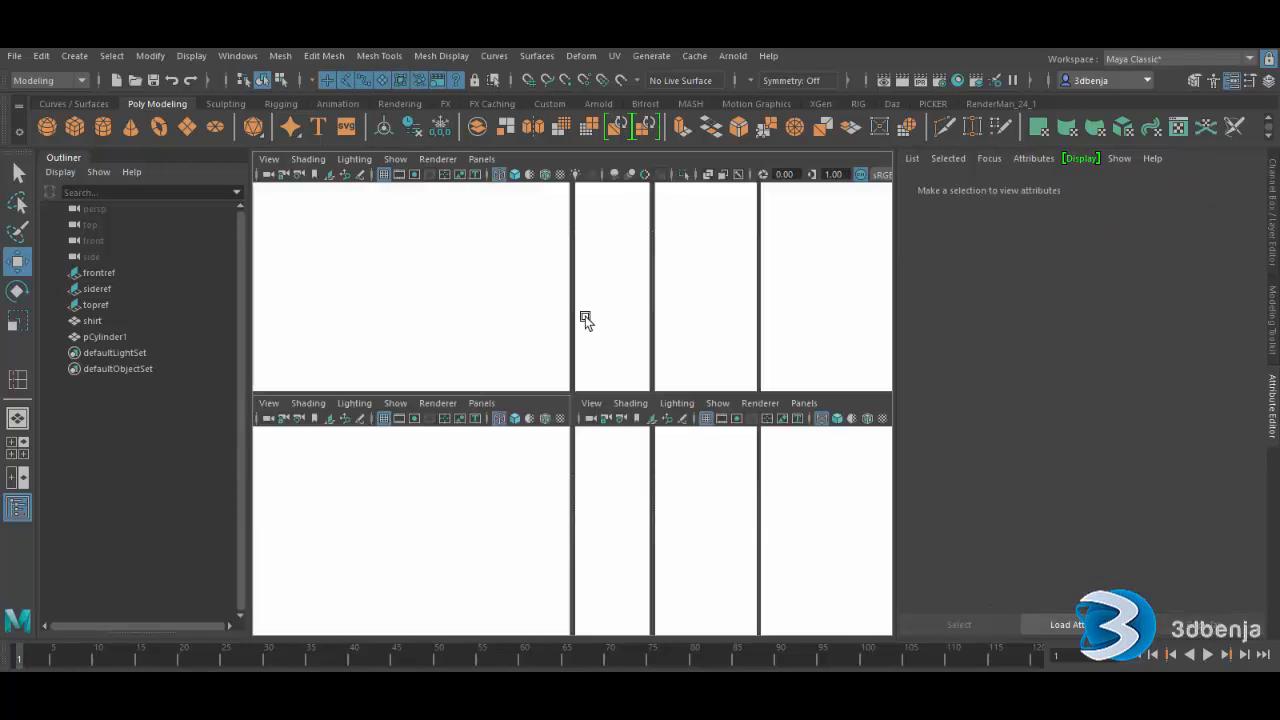
drag(446, 219, 392, 364)
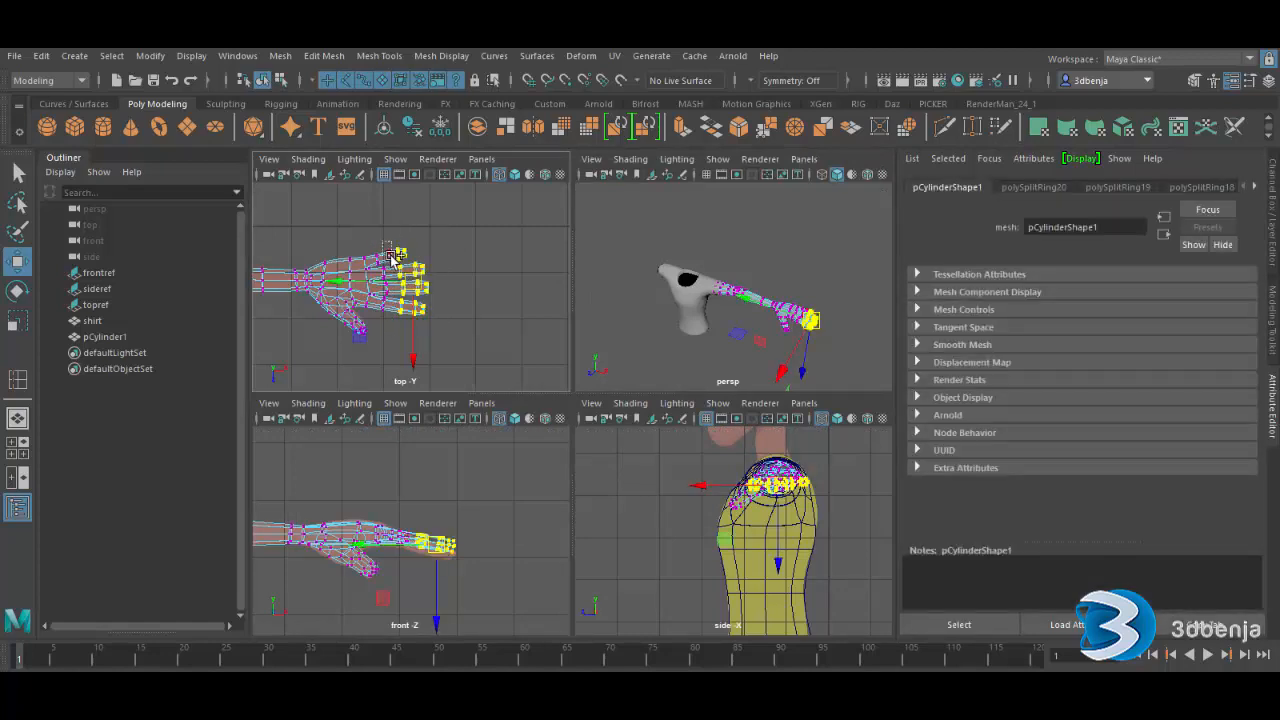
shift+drag(393, 259, 395, 263)
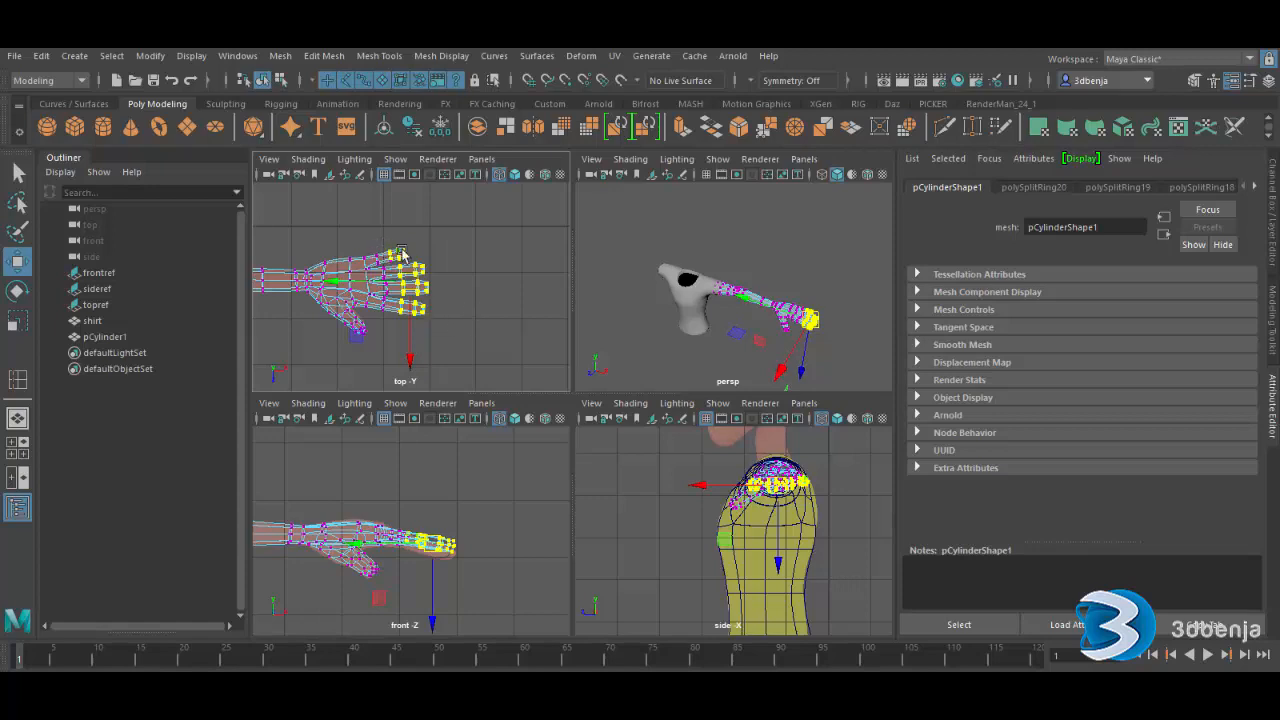
scroll(402, 255, up, 3)
alt+middle_drag(348, 224, 426, 303)
scroll(430, 324, up, 5)
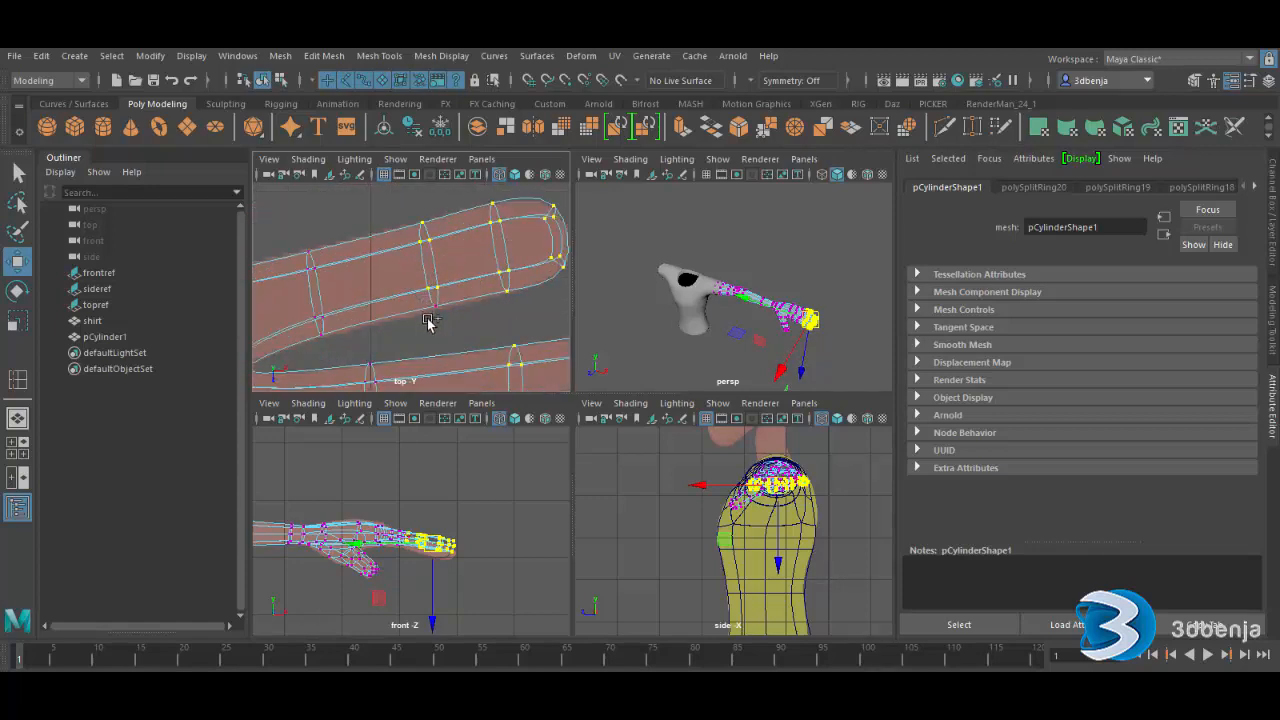
key(space)
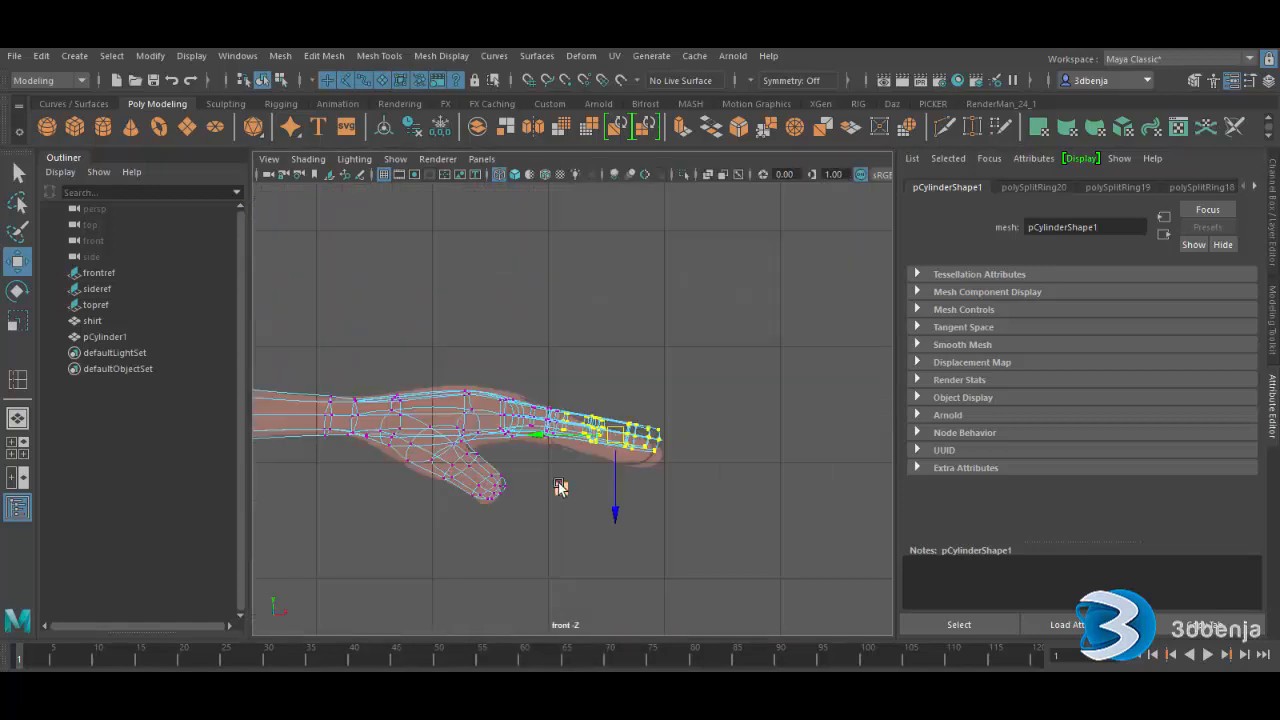
click(17, 290)
drag(686, 418, 680, 420)
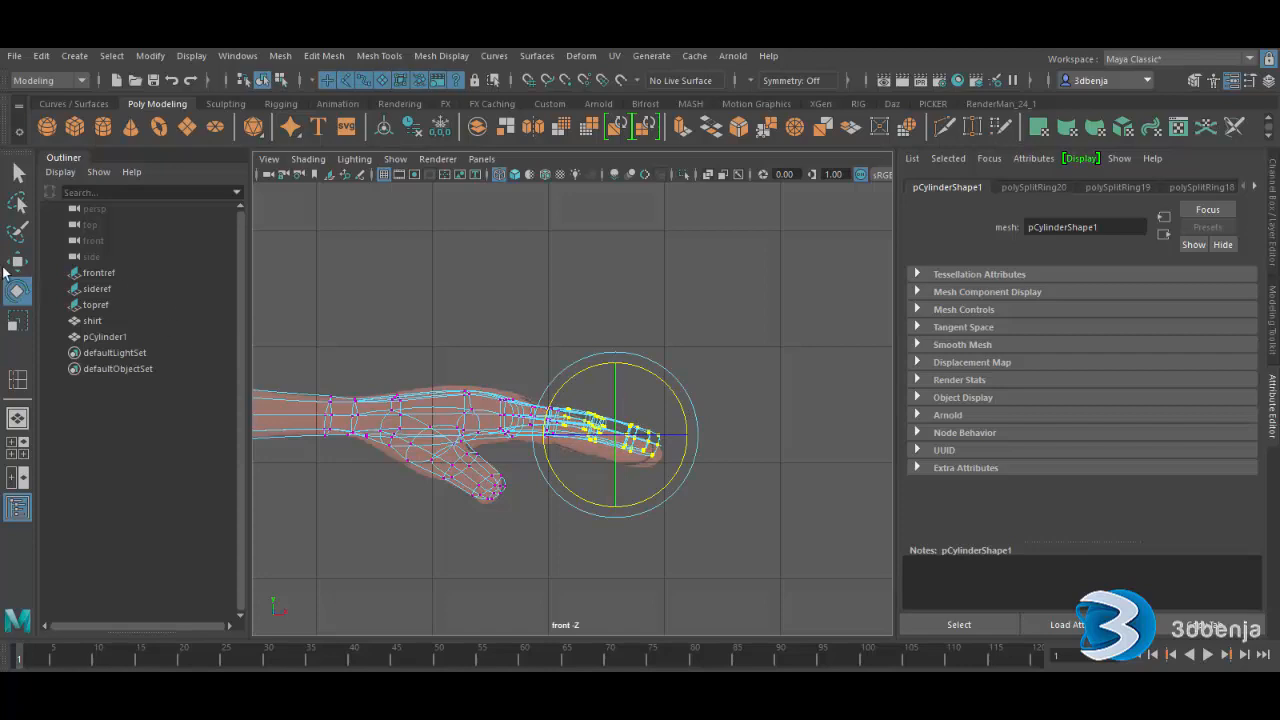
click(14, 263)
drag(617, 500, 618, 511)
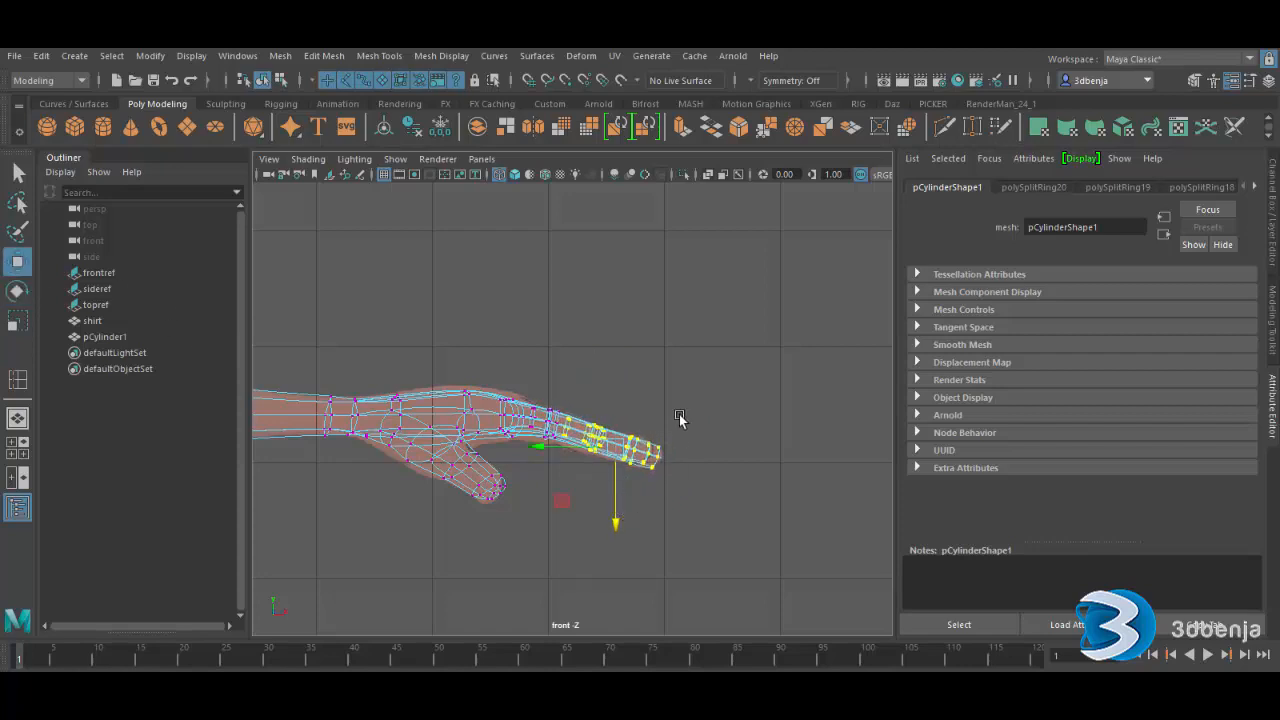
scroll(670, 397, down, 3)
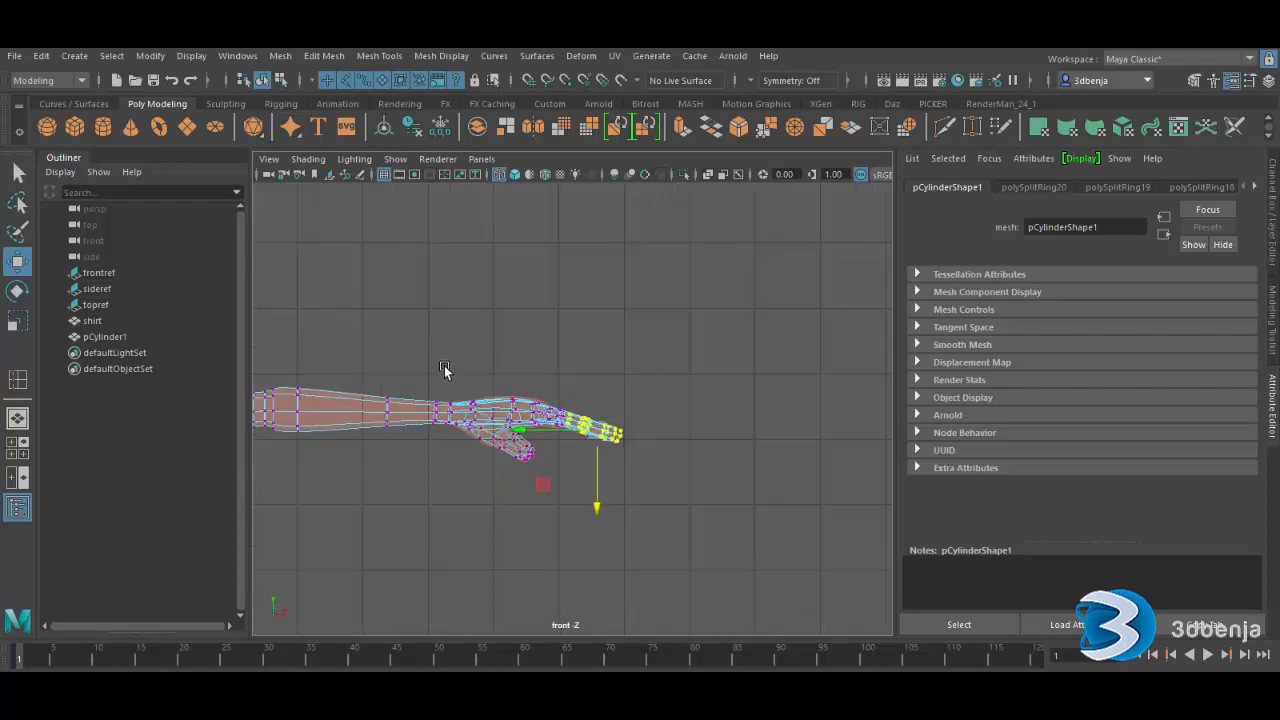
- Return the arm to object mode and inspect it together with the shirt in the perspective view
key(space)
key(space)
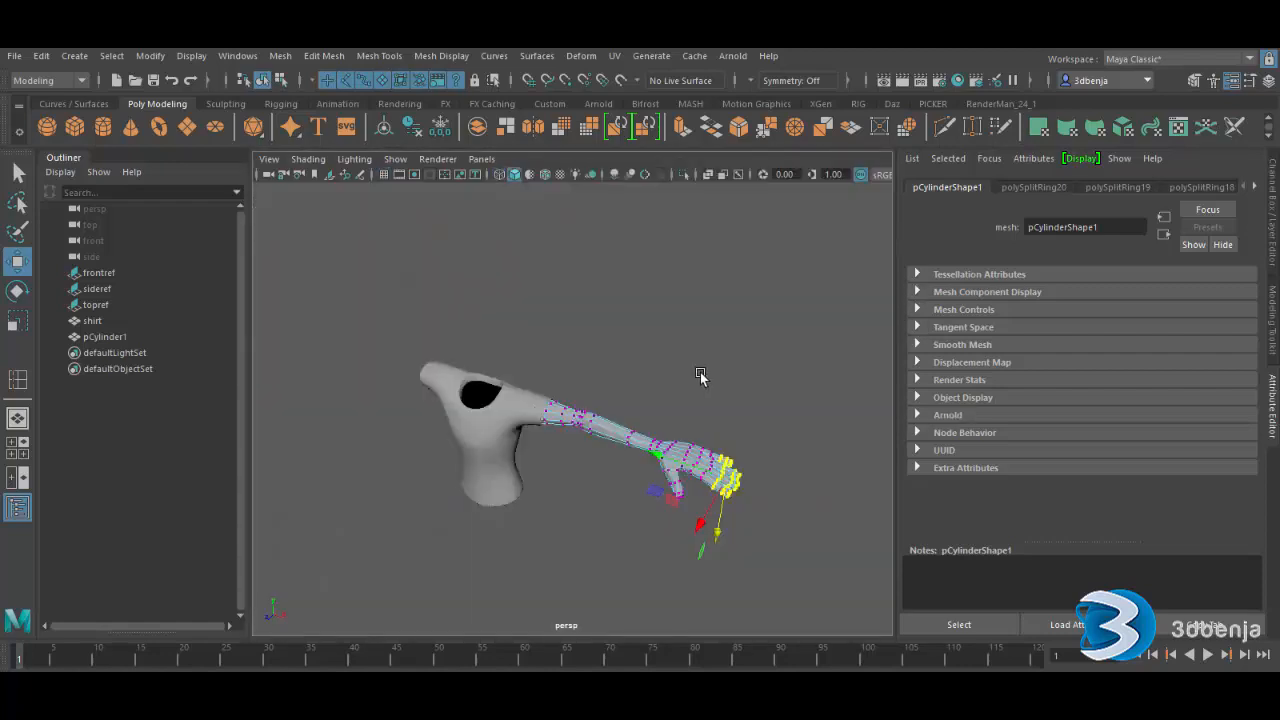
right_drag(707, 292, 759, 277)
right_drag(661, 428, 714, 360)
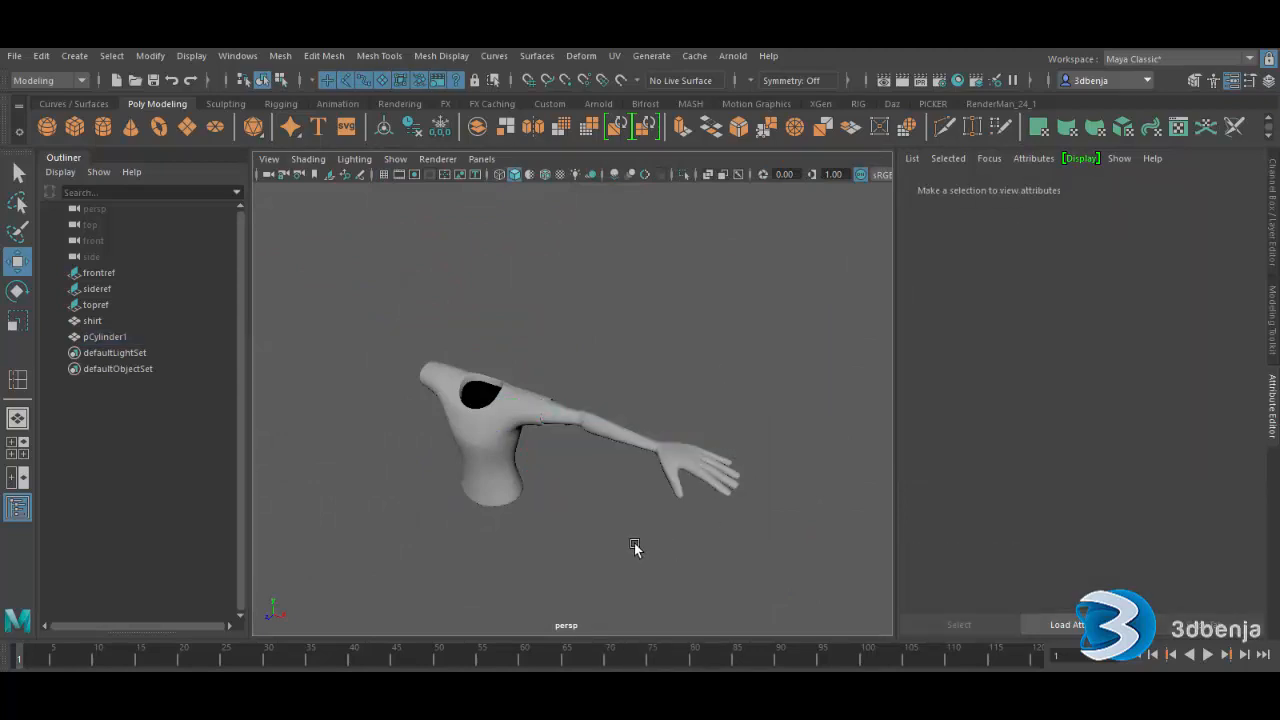
alt+drag(634, 543, 563, 486)
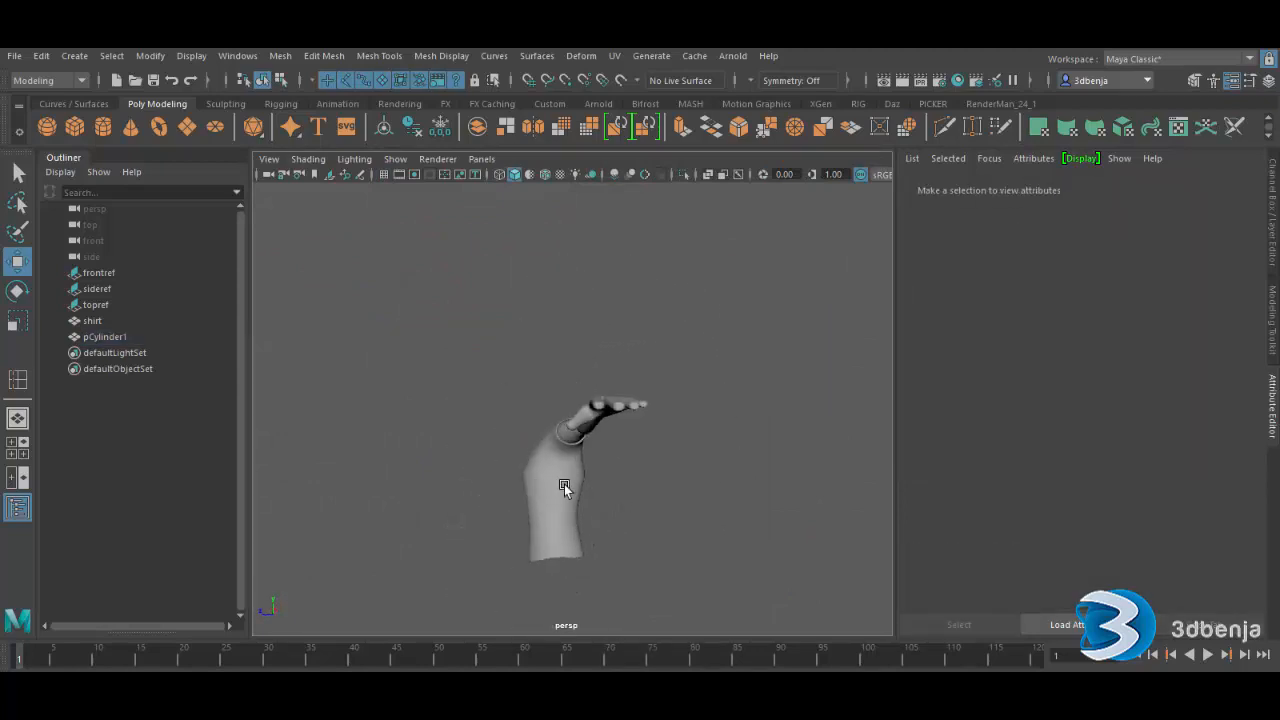
scroll(565, 488, up, 5)
scroll(683, 523, down, 5)
- Try to mirror the arm using Duplicate Special with reset settings and an X scale of -1, then delete the shifted copy
click(586, 449)
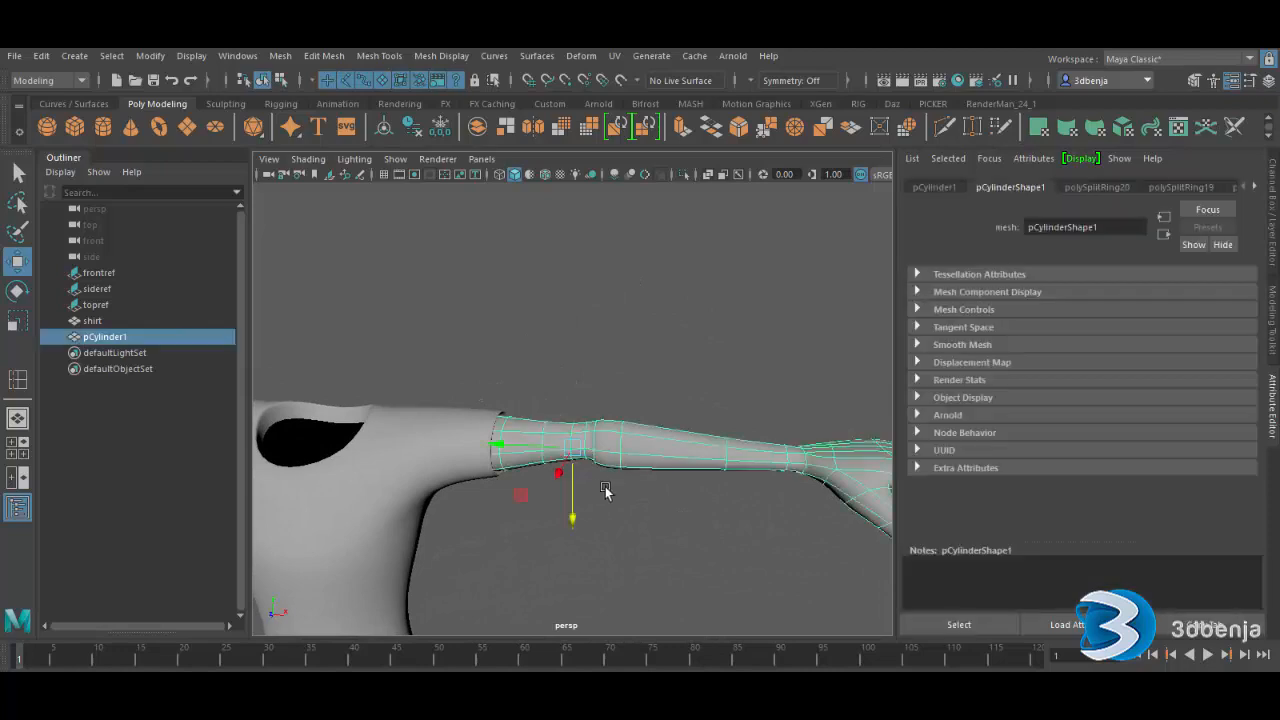
scroll(644, 500, down, 3)
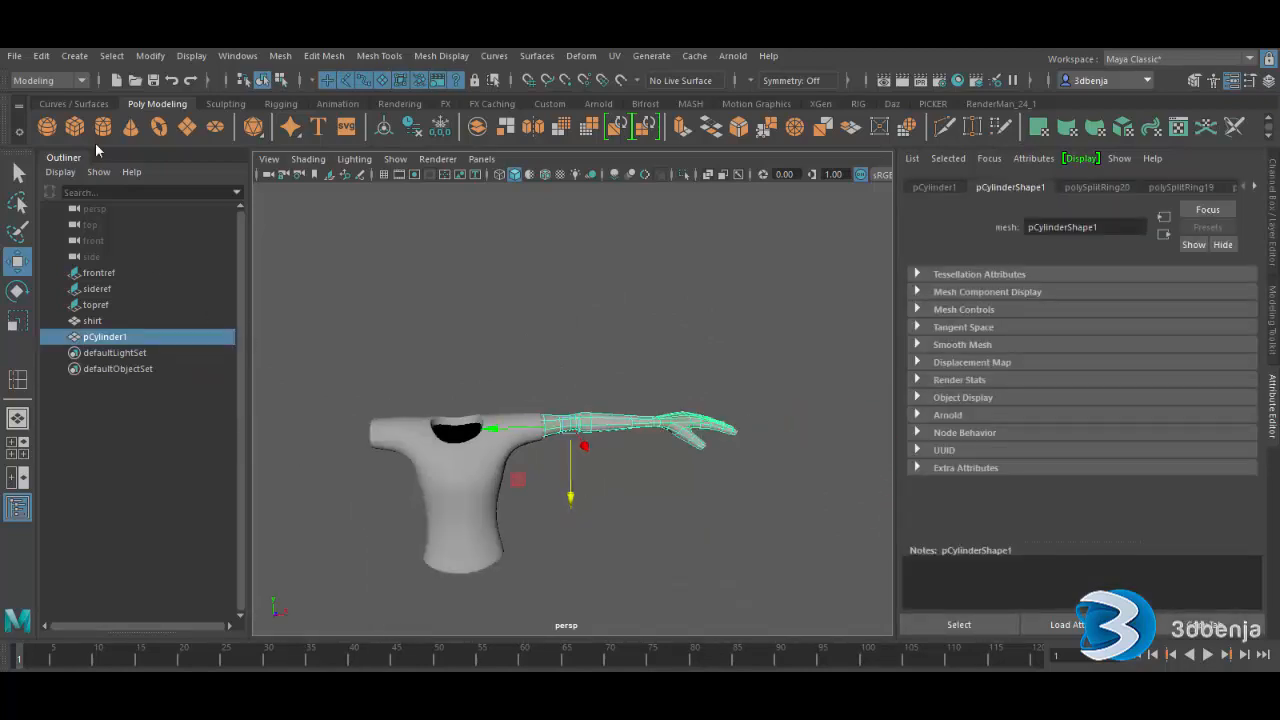
click(41, 56)
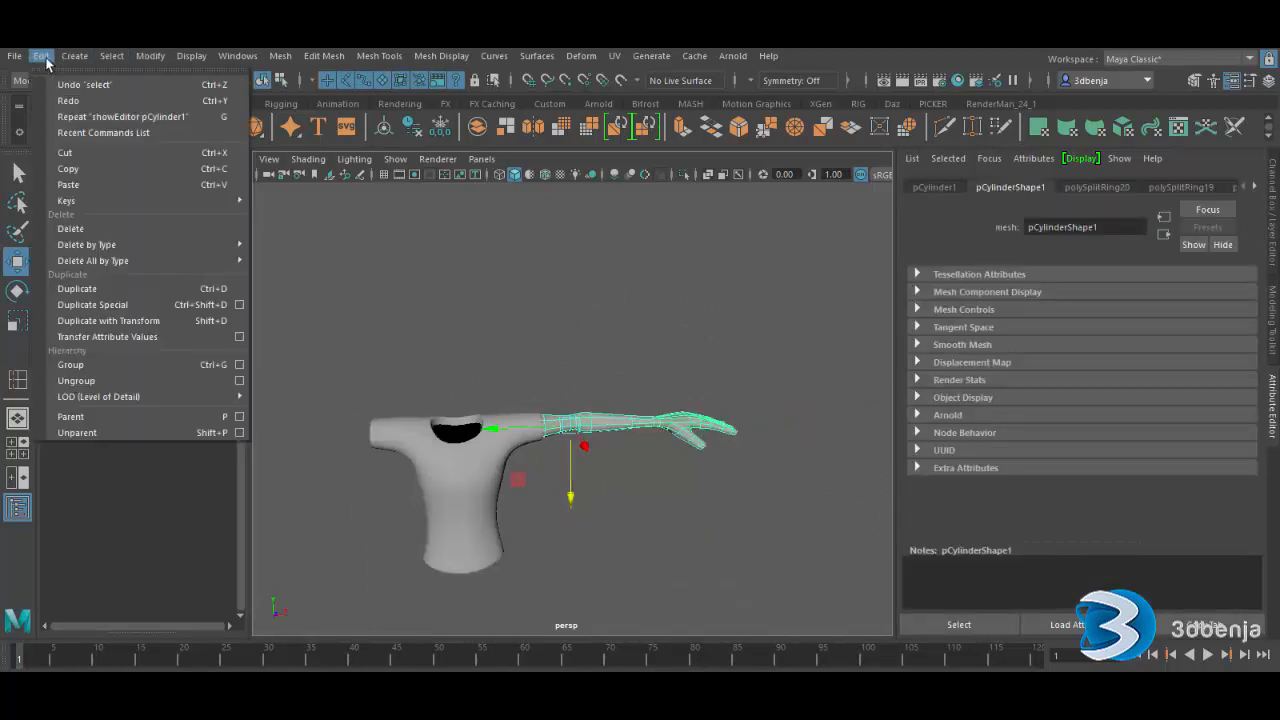
click(240, 305)
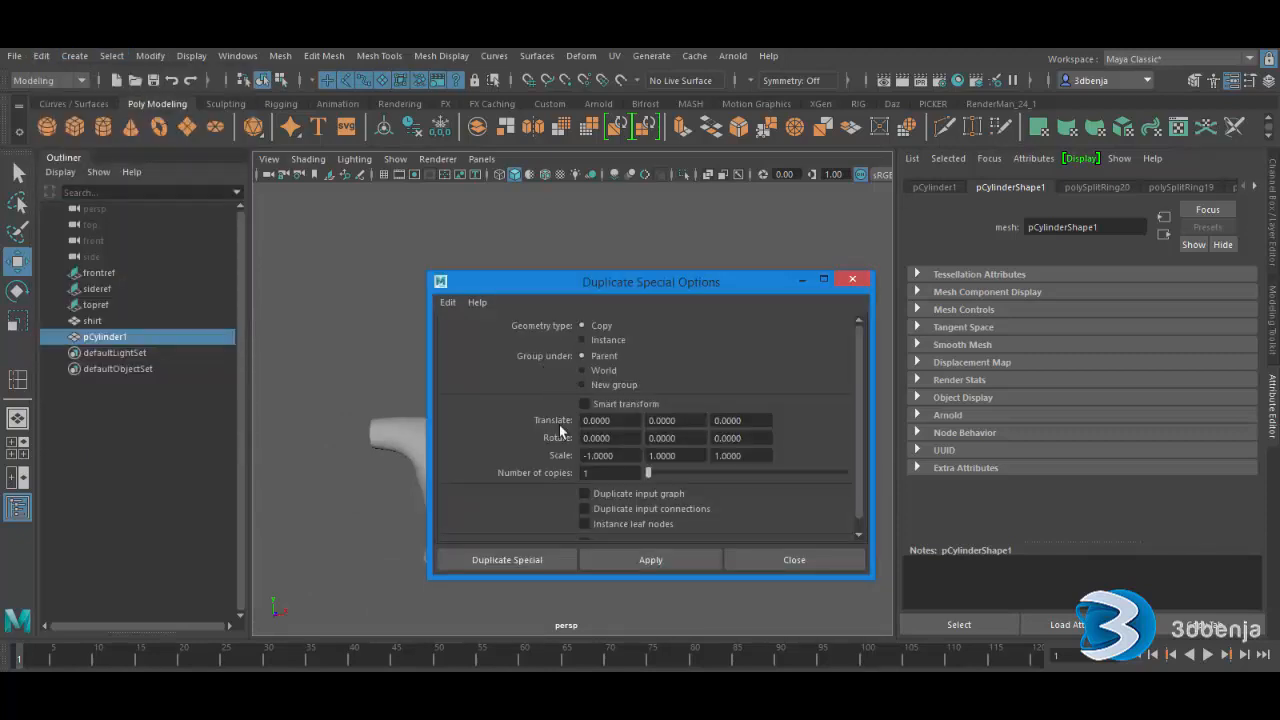
click(447, 303)
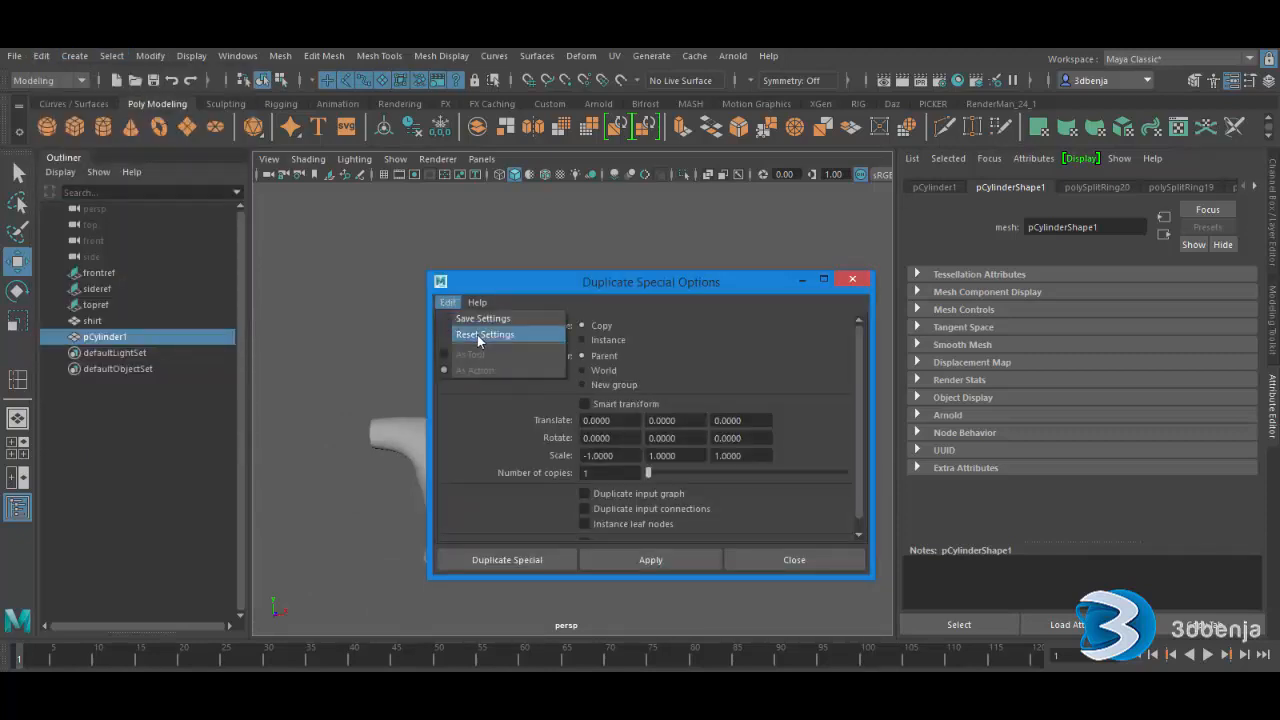
click(477, 335)
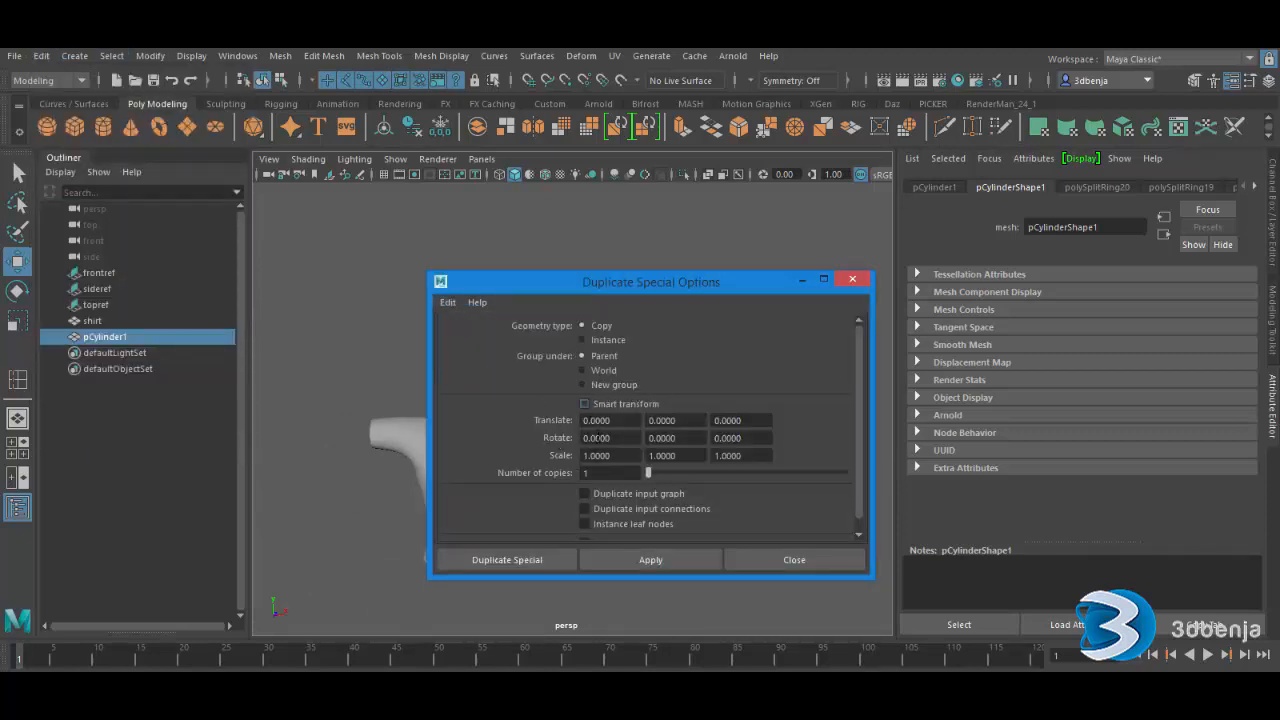
click(581, 455)
text(-)
click(551, 561)
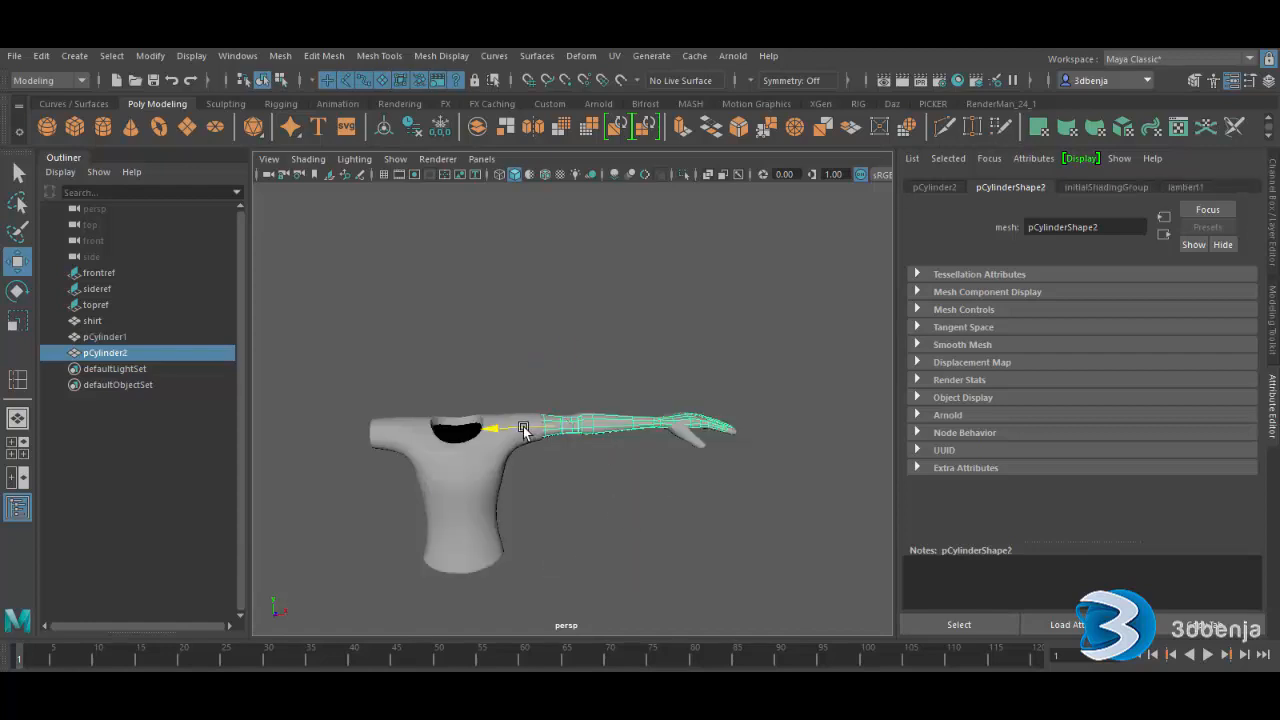
drag(523, 426, 415, 425)
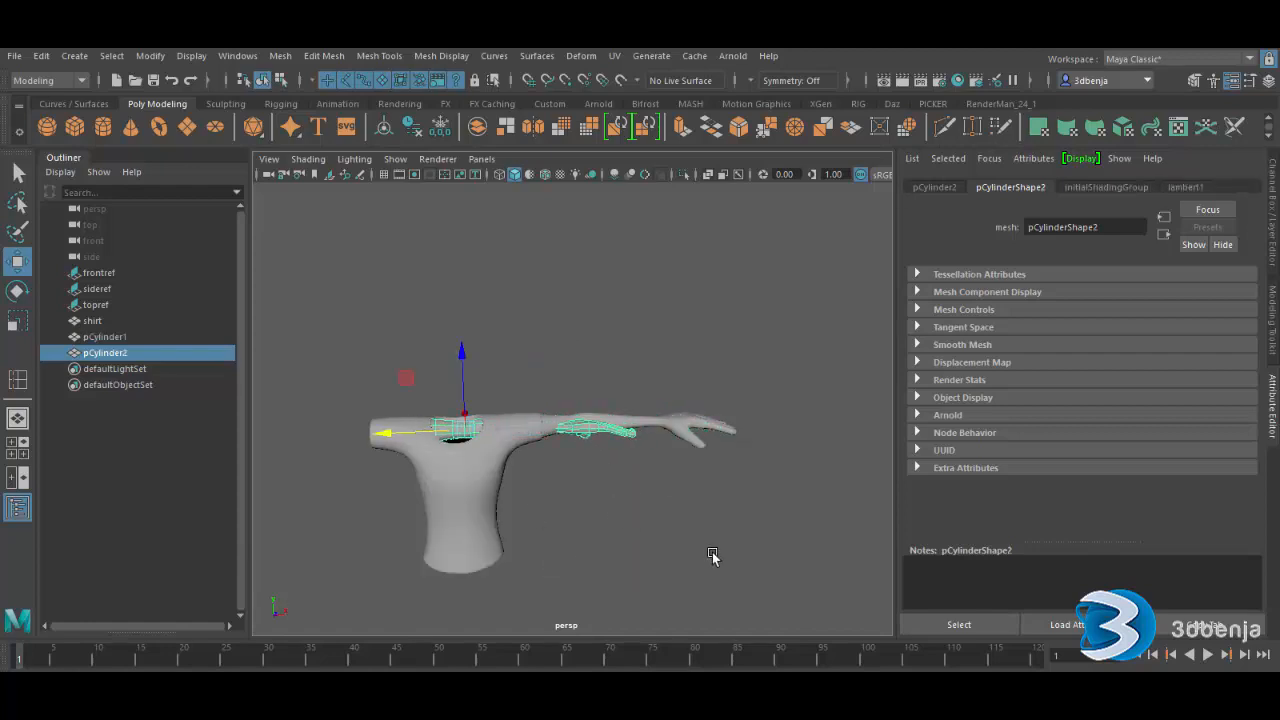
key(Delete)
- Duplicate the arm with Duplicate Special, setting the X scale to 1 and the Y scale to -1
click(626, 430)
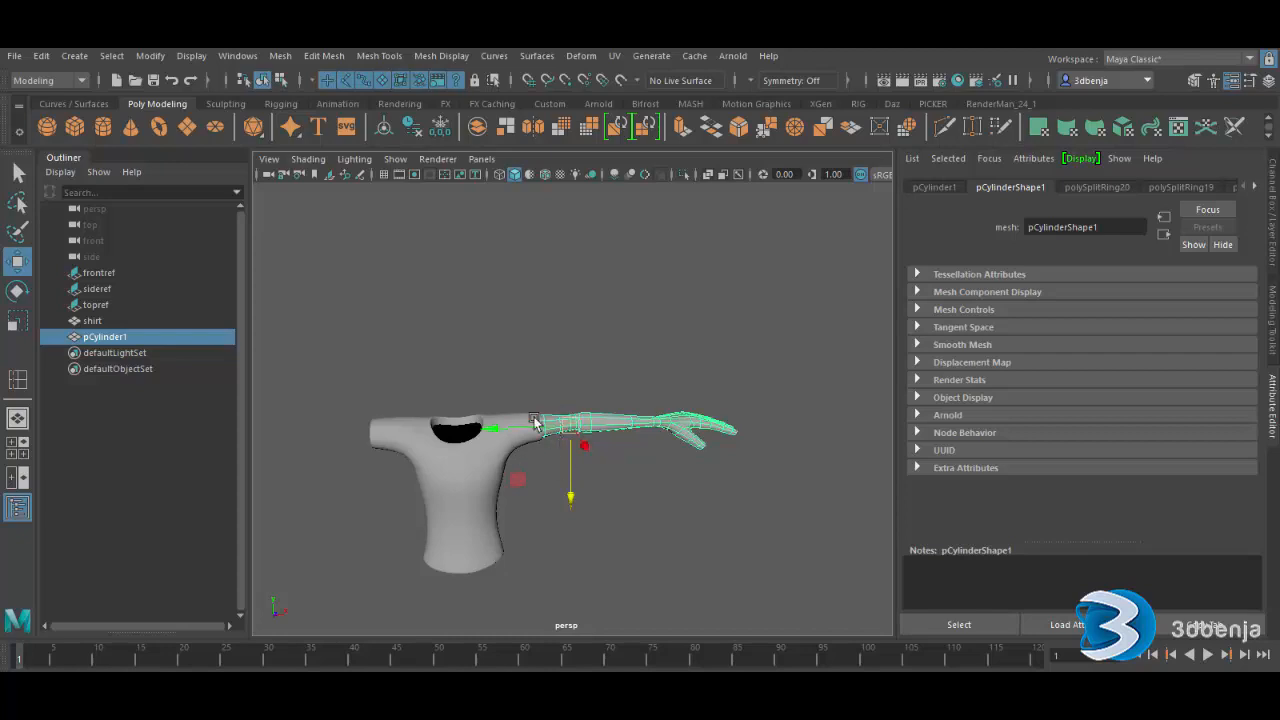
click(36, 58)
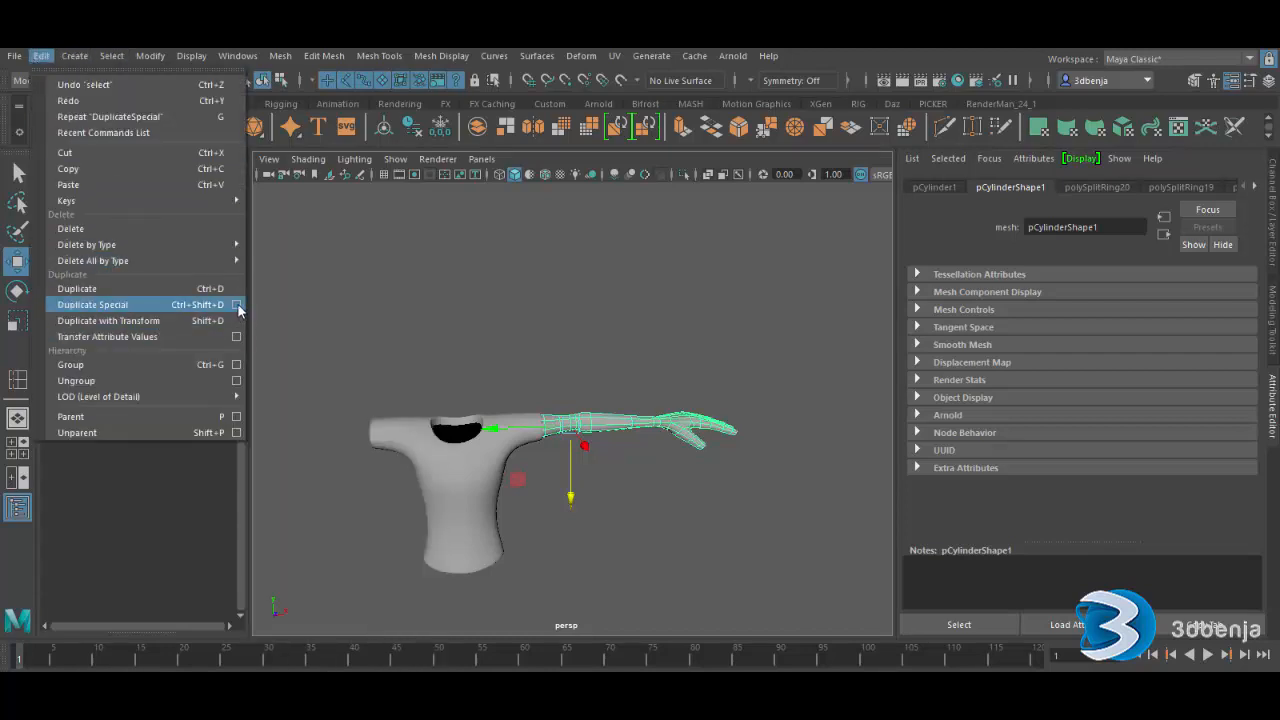
click(236, 304)
click(589, 456)
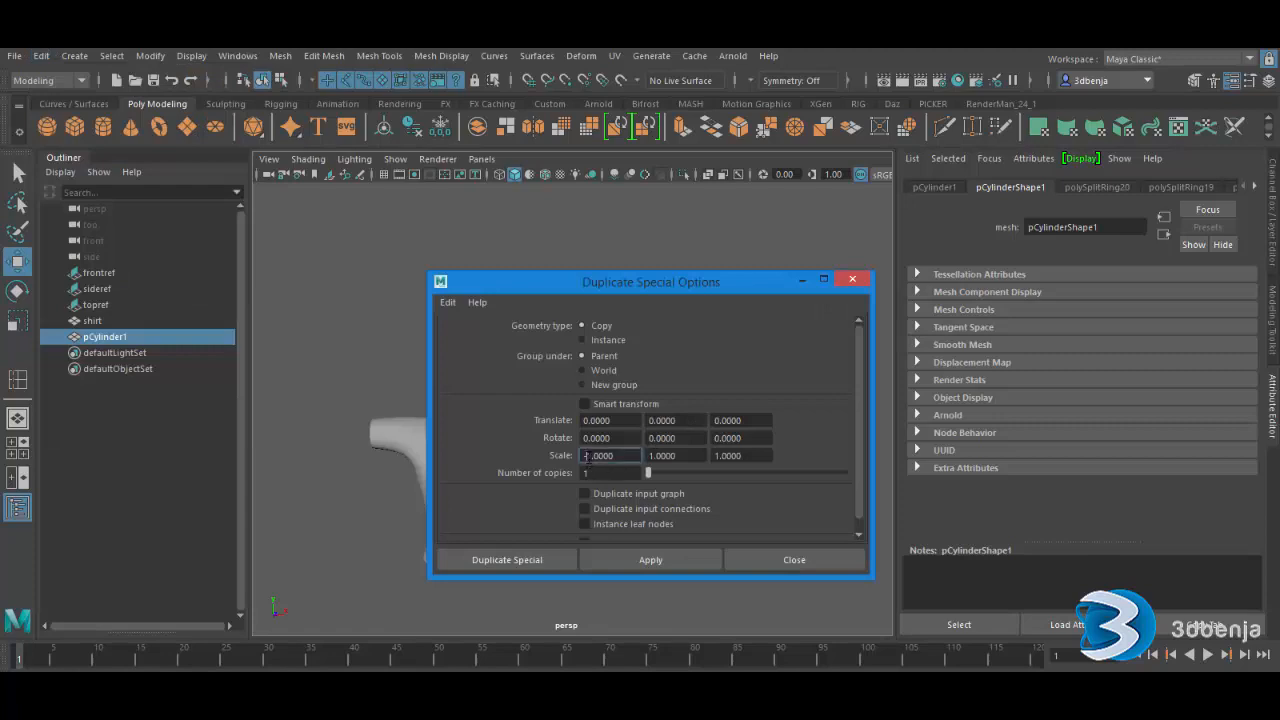
click(649, 456)
text(-)
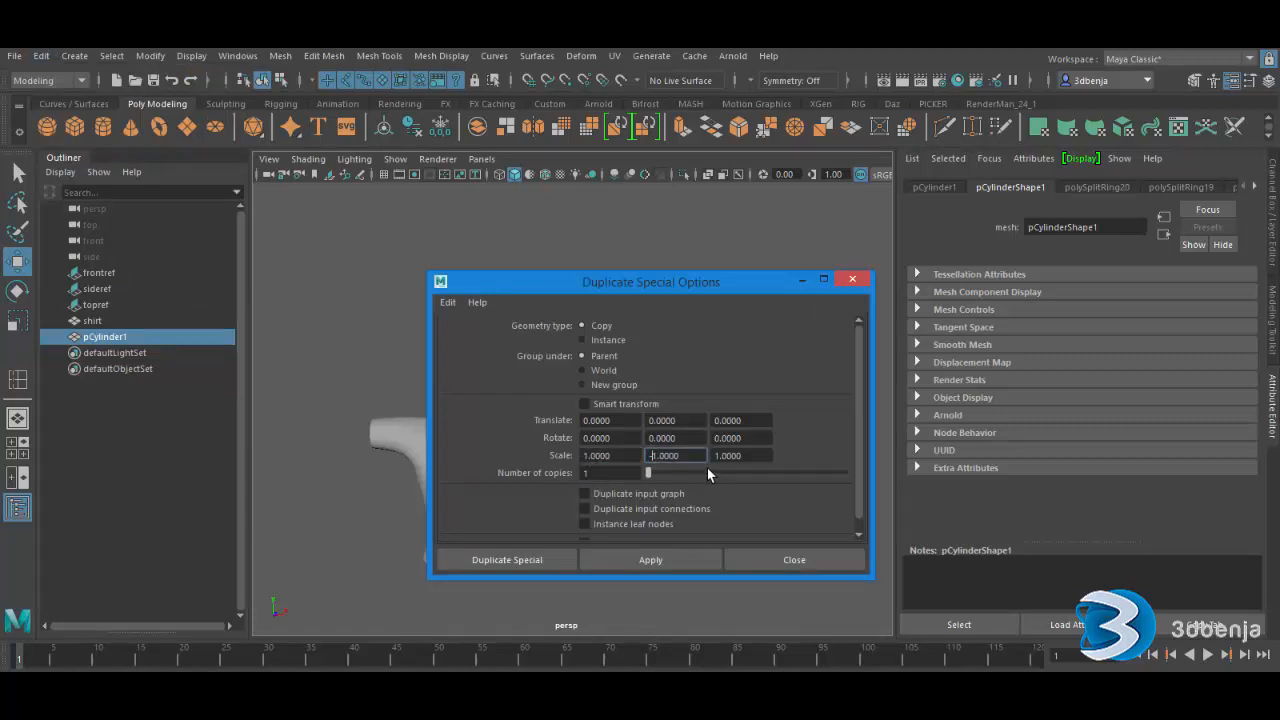
click(524, 566)
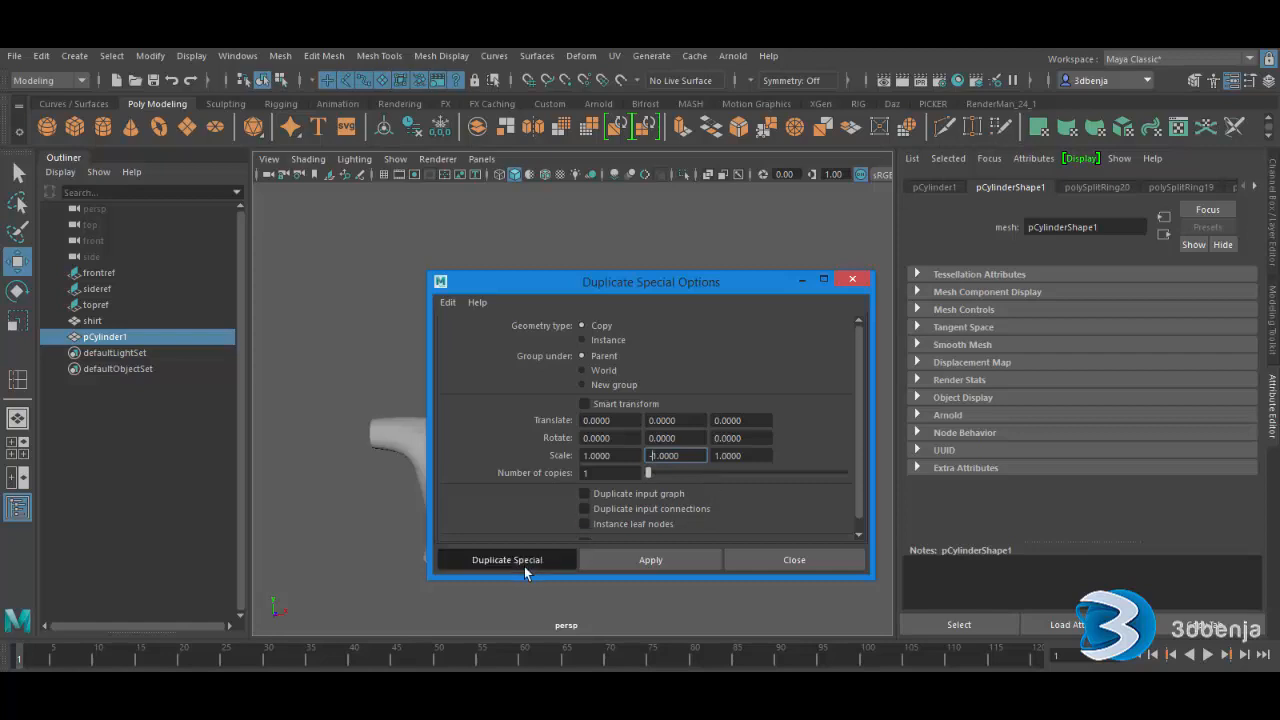
- Move the mirrored arm to the opposite sleeve, aligning it with the front reference, and return to the perspective view
drag(632, 424, 450, 430)
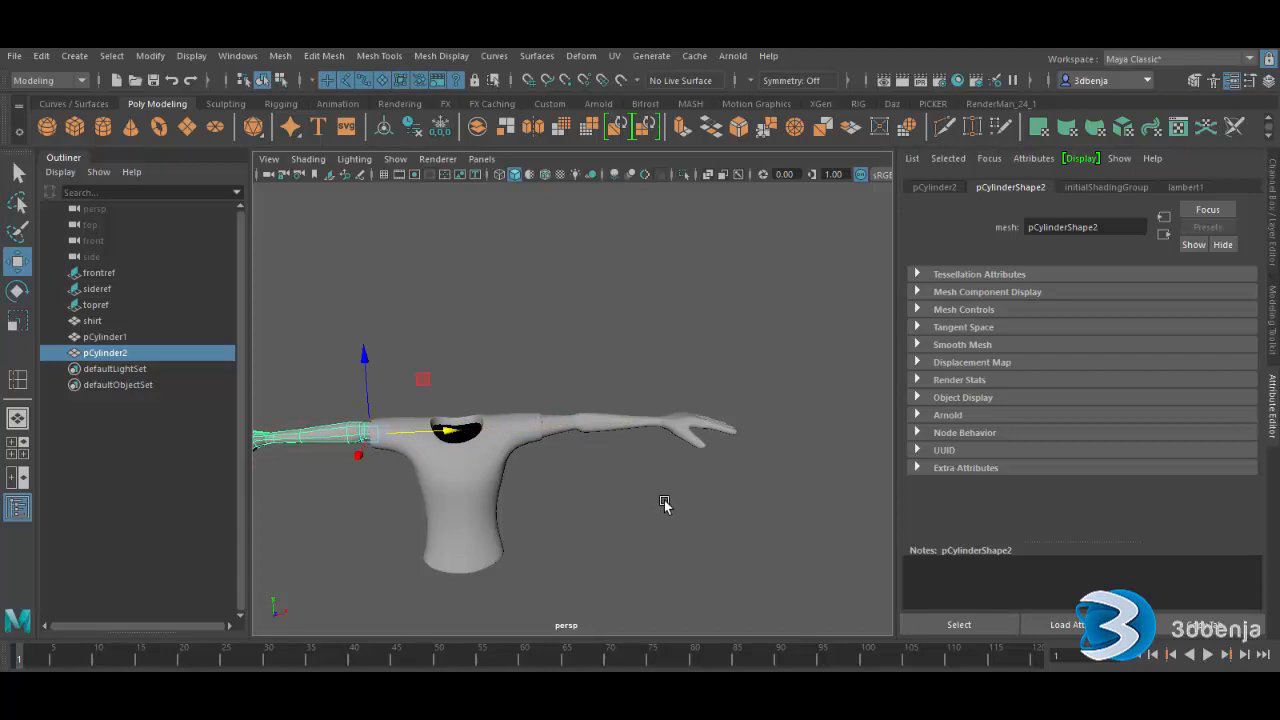
key(space)
key(space)
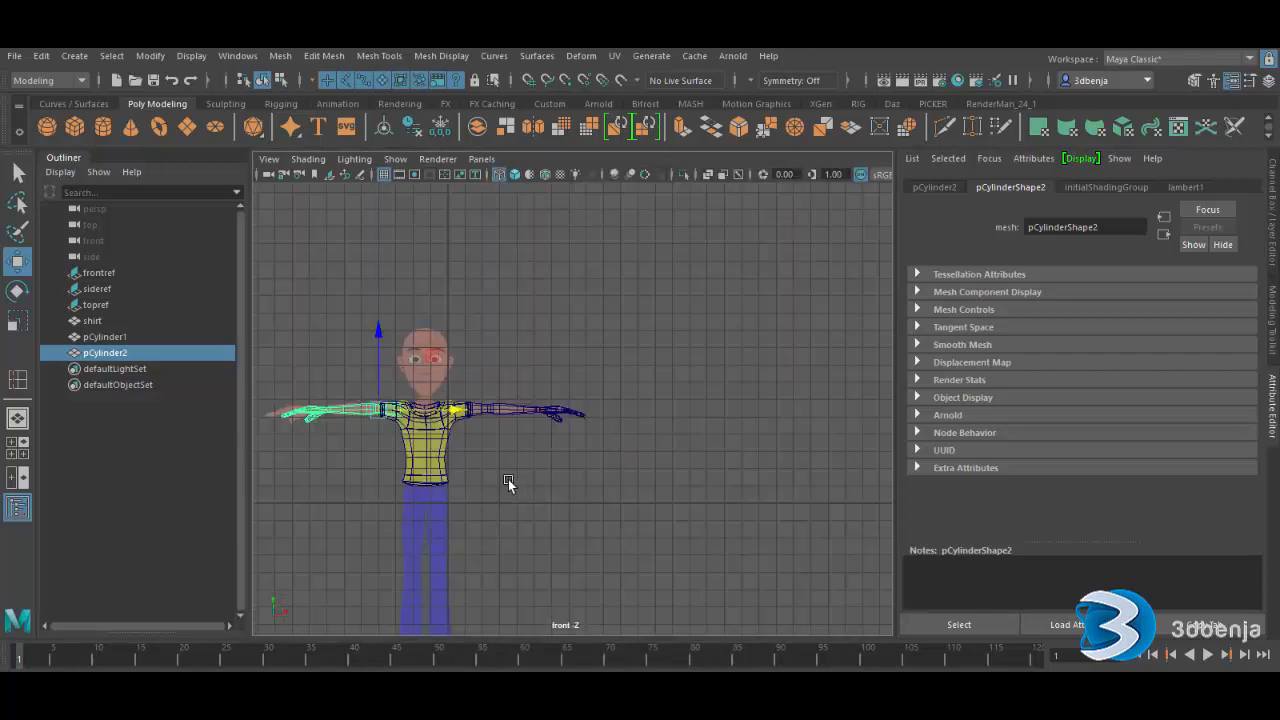
alt+middle_drag(503, 480, 720, 454)
scroll(657, 454, up, 5)
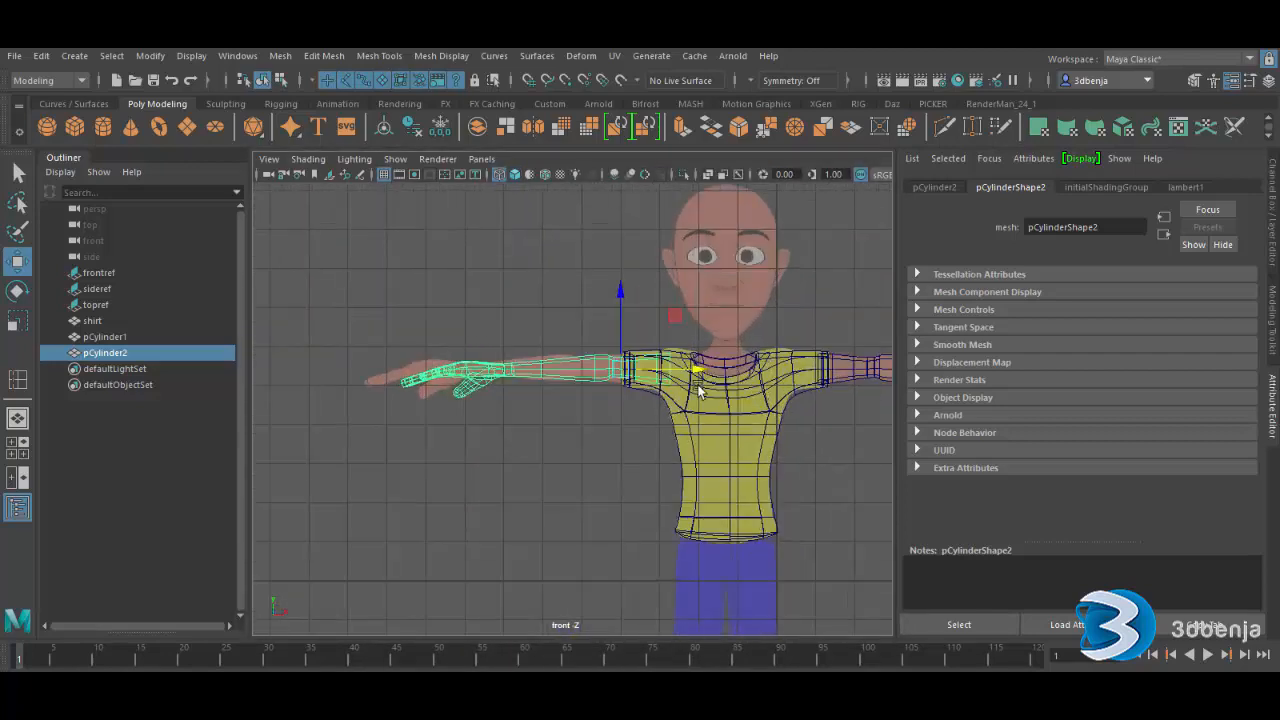
drag(697, 371, 658, 373)
click(604, 478)
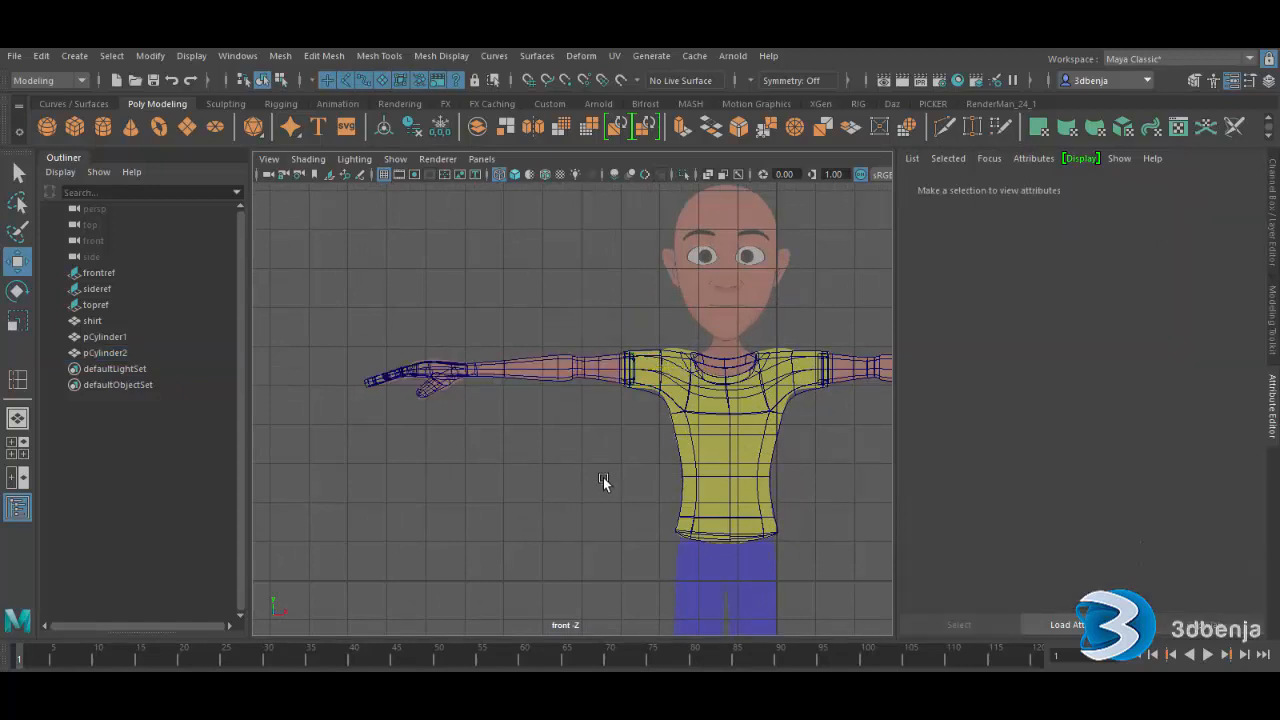
key(space)
key(space)
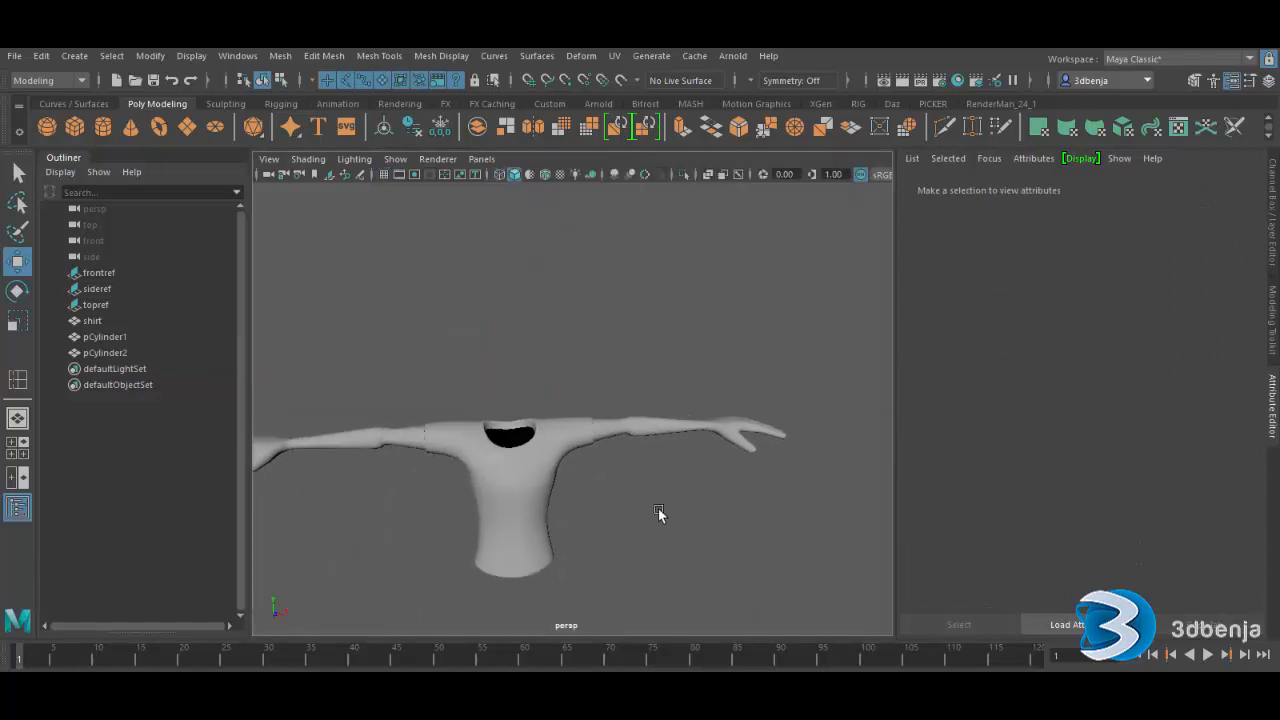